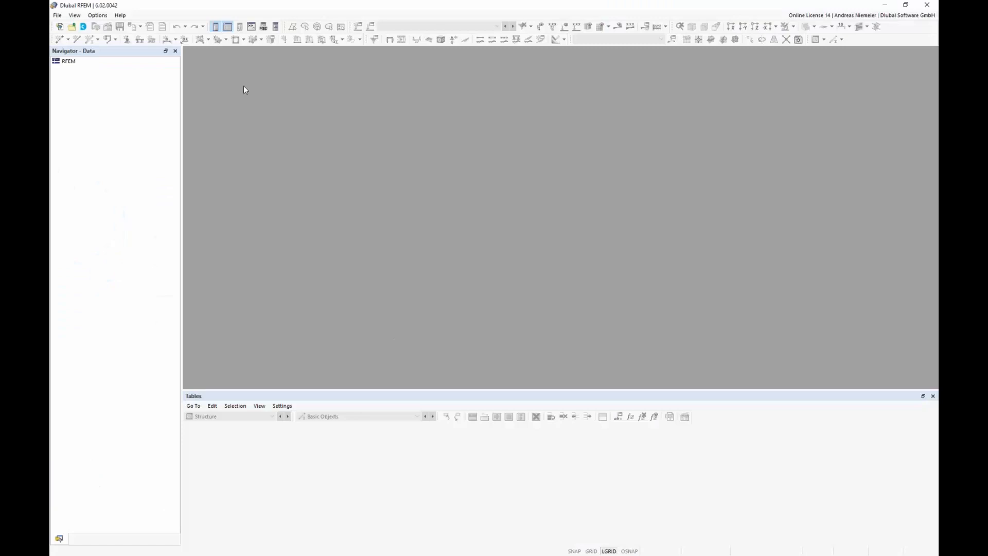
# Step: Start a new model named BU
pyautogui.click(57, 16)
pyautogui.click(66, 26)
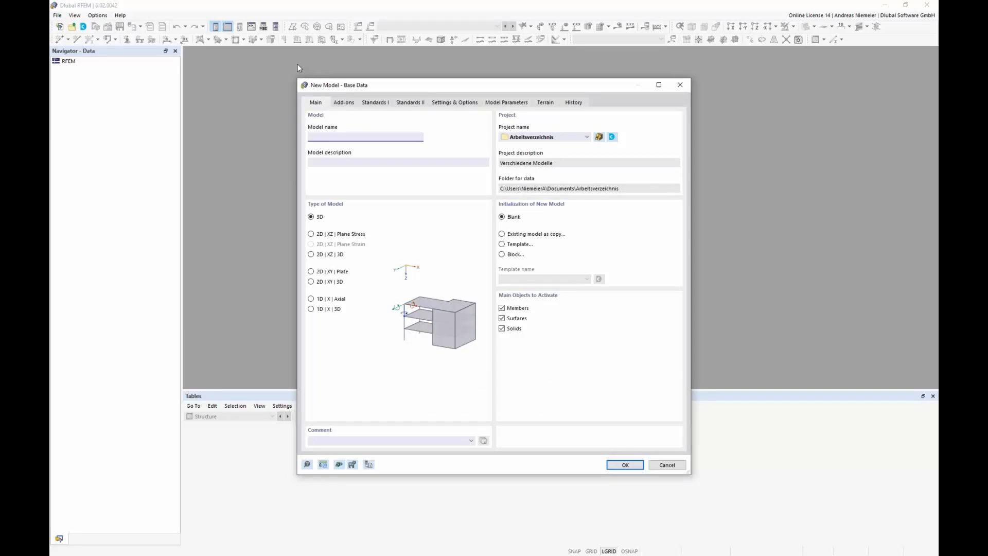
pyautogui.write('BU')
# Step: Activate the Nonlinear Material Behavior and Stress-Strain Analysis add-ons for the new model
pyautogui.click(351, 103)
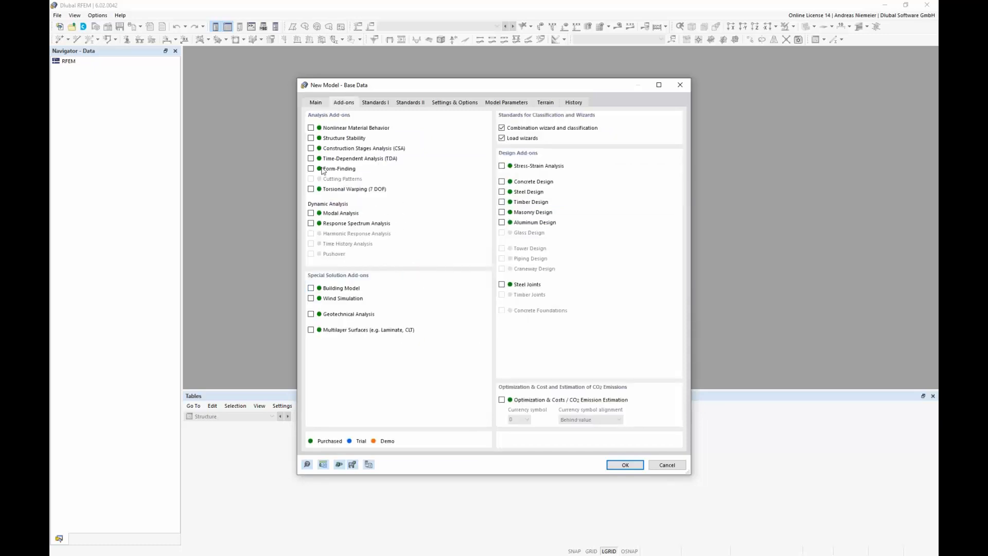
pyautogui.click(311, 129)
pyautogui.click(502, 166)
# Step: Set the global Z axis to point upward and create the model
pyautogui.click(466, 103)
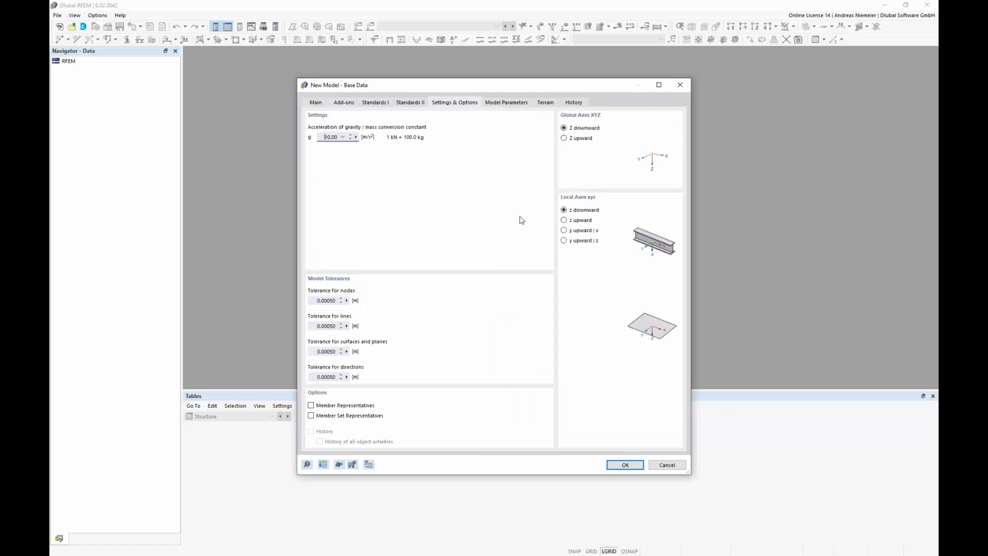
pyautogui.click(563, 138)
pyautogui.press('Return')
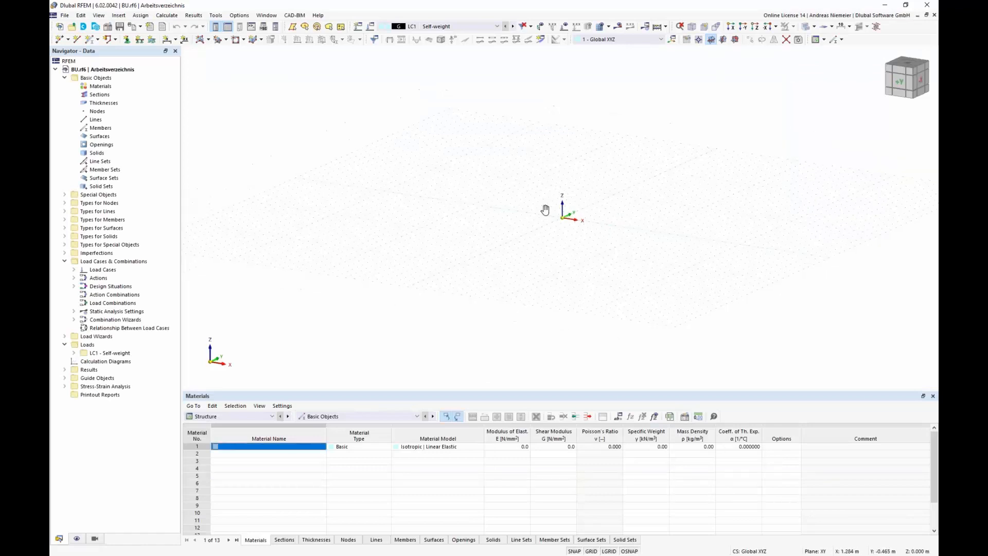
pyautogui.moveTo(547, 210); pyautogui.dragTo(566, 226, button='middle')
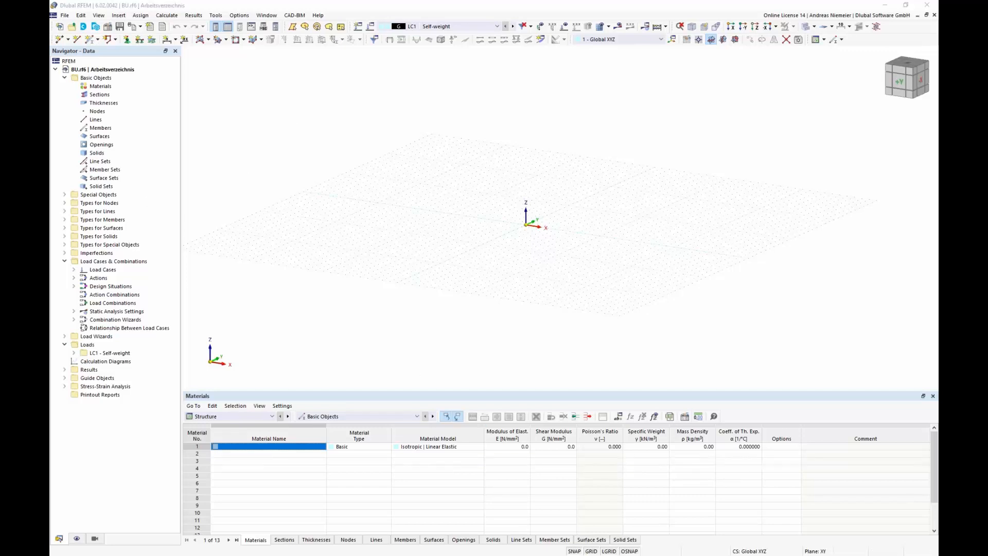
pyautogui.hotkey('alt', 'Tab')
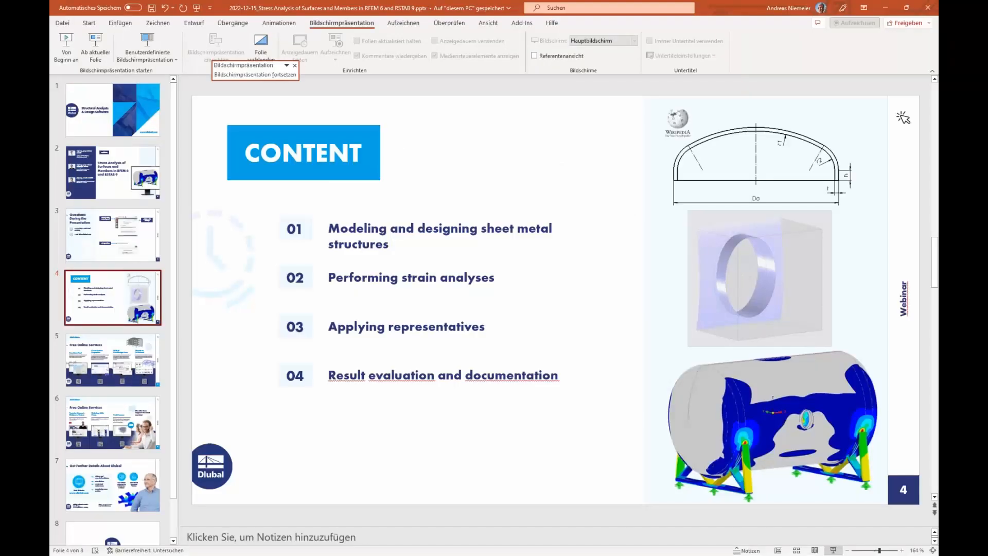
pyautogui.hotkey('alt', 'Tab')
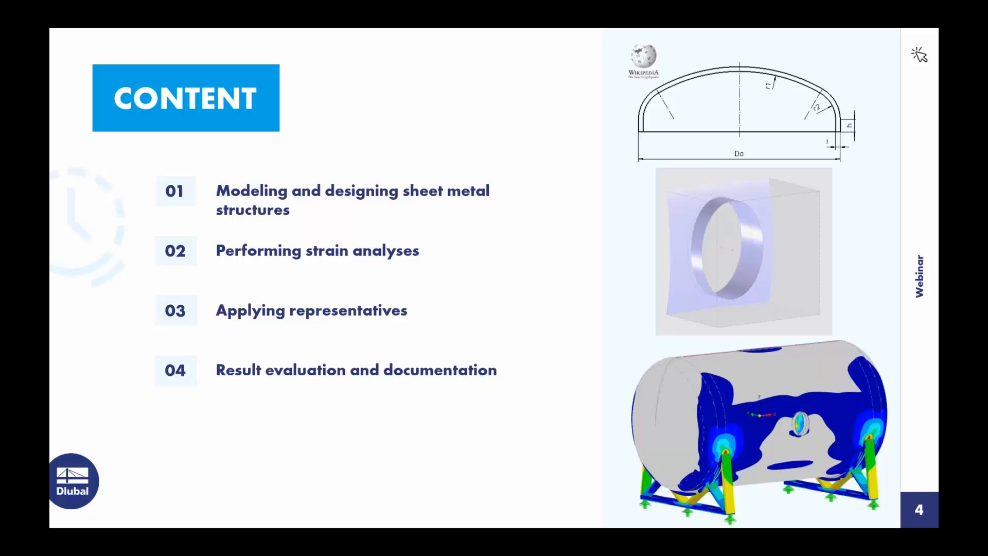
pyautogui.hotkey('alt', 'Tab')
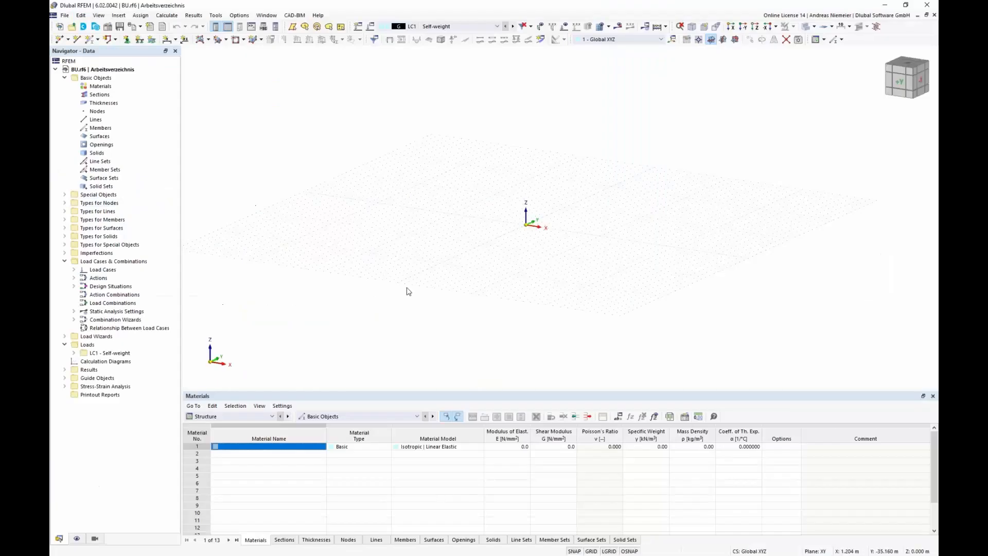
# Step: Switch the work plane and view to the XZ plane
pyautogui.moveTo(500, 256); pyautogui.dragTo(521, 267, button='middle')
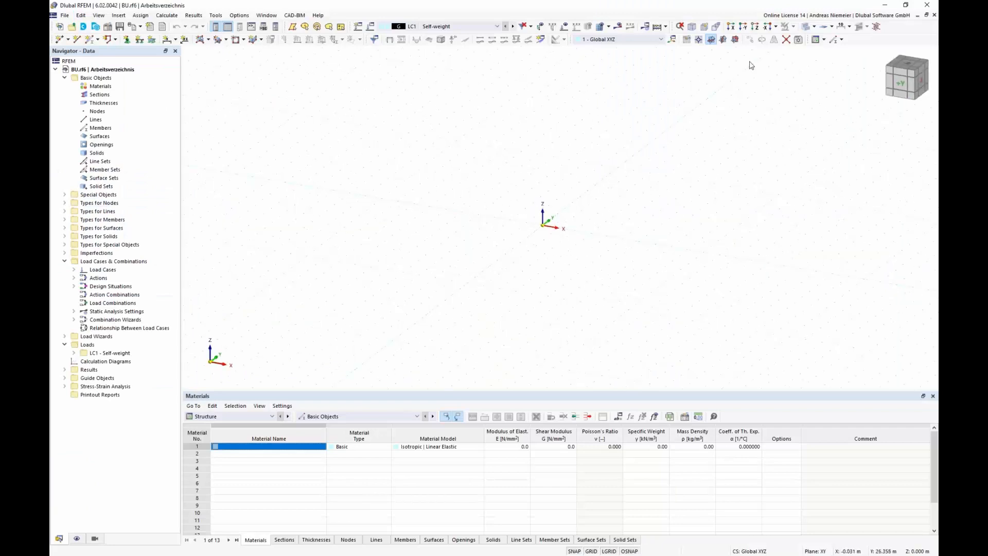
pyautogui.click(735, 39)
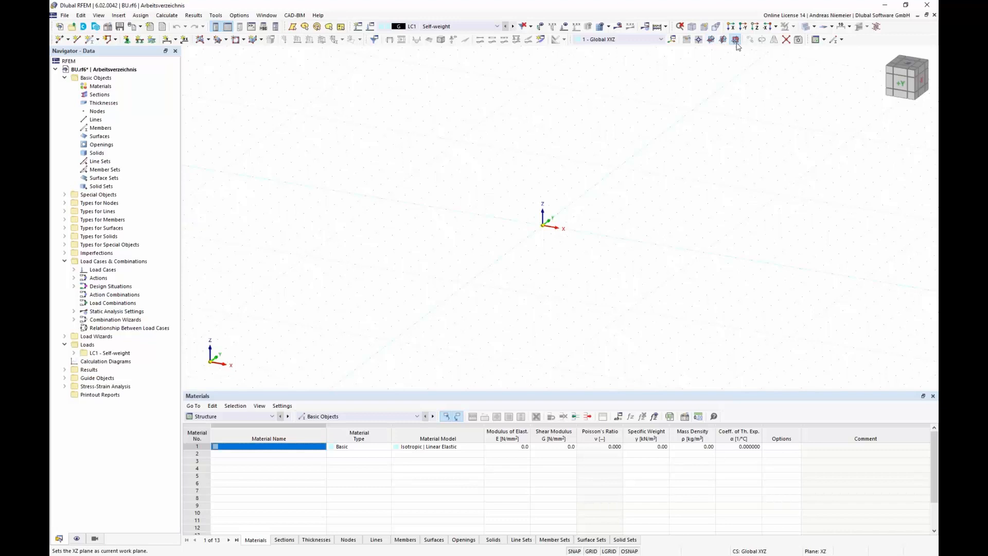
# Step: Draw a semicircular arc line about 4 m wide in the XZ plane, ending at X 2 m
pyautogui.rightClick(96, 120)
pyautogui.moveTo(152, 135)
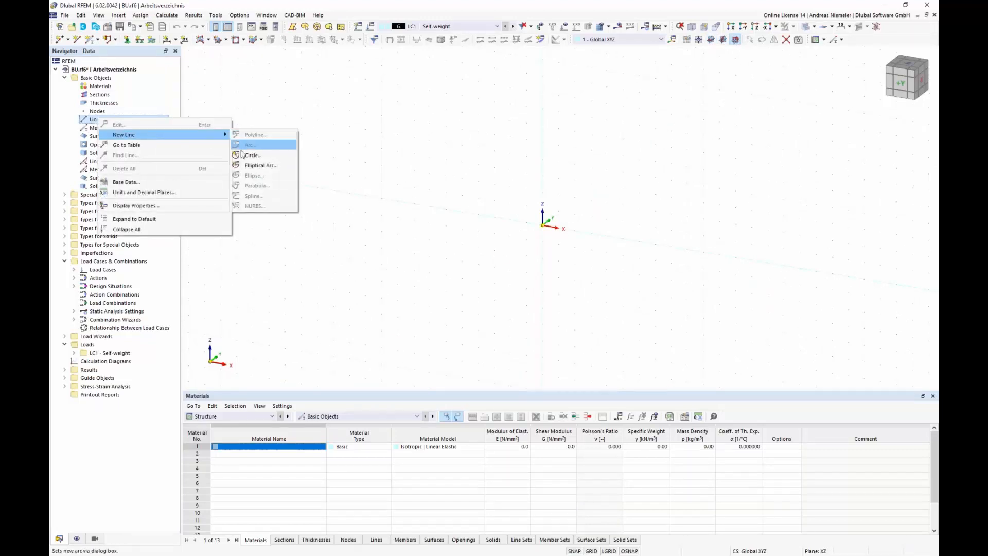
pyautogui.click(115, 39)
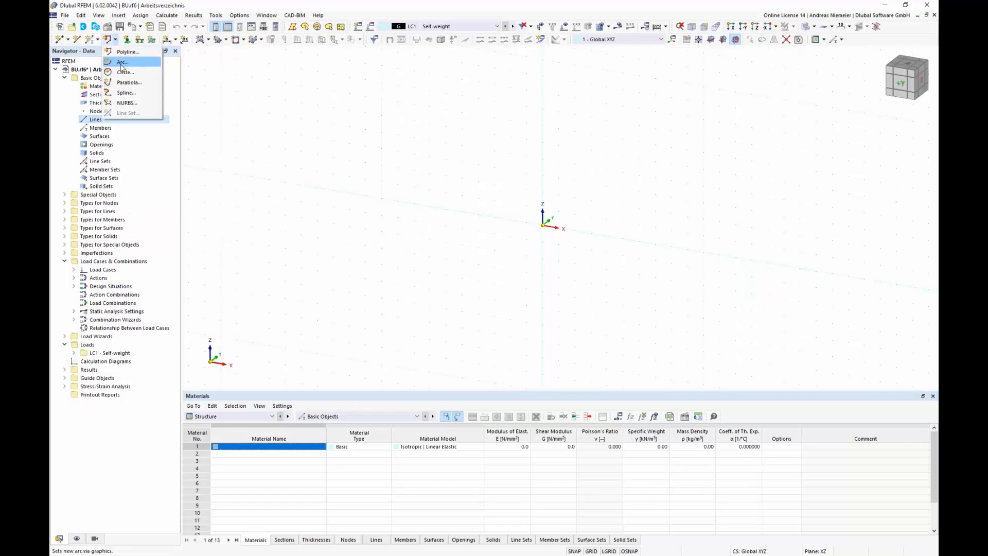
pyautogui.click(122, 72)
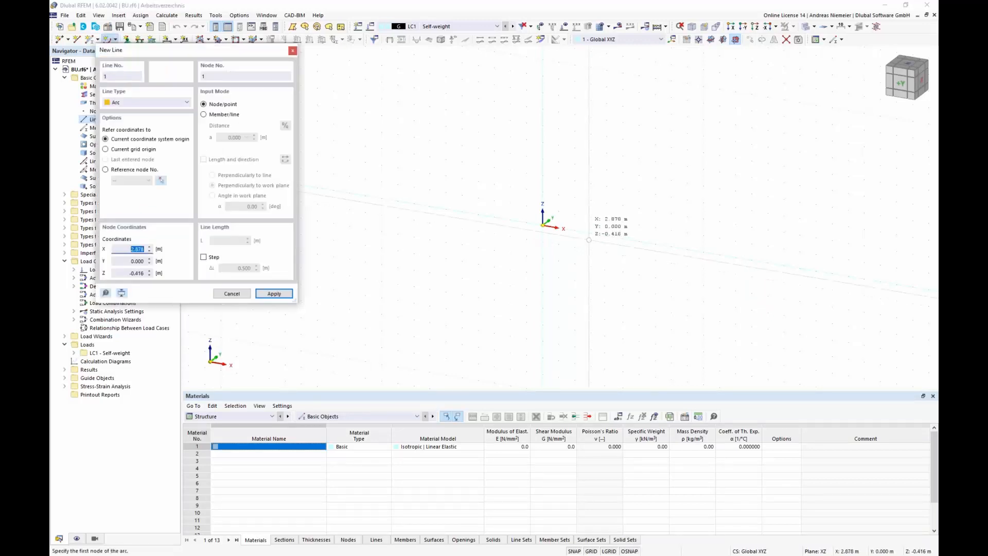
pyautogui.click(477, 192)
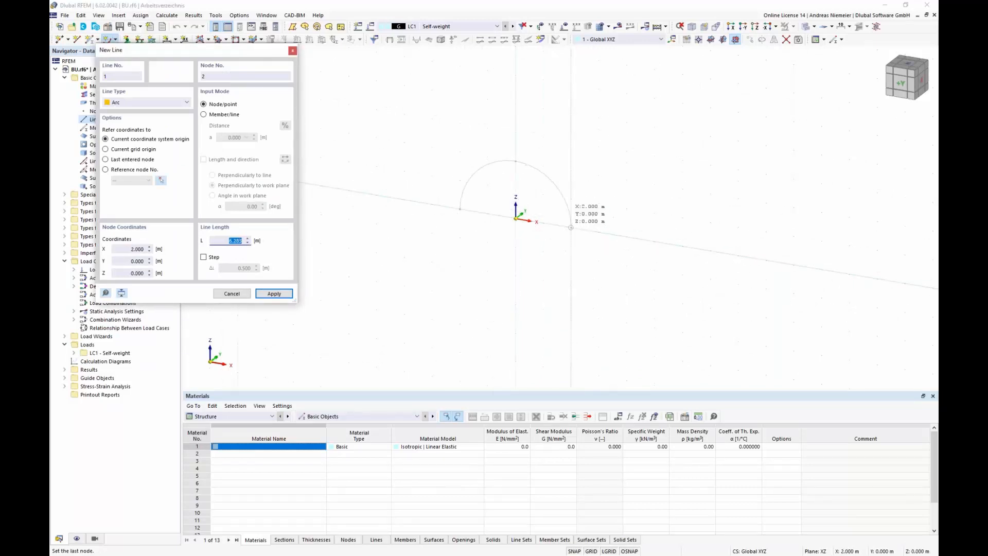
pyautogui.click(572, 227)
pyautogui.press('Escape')
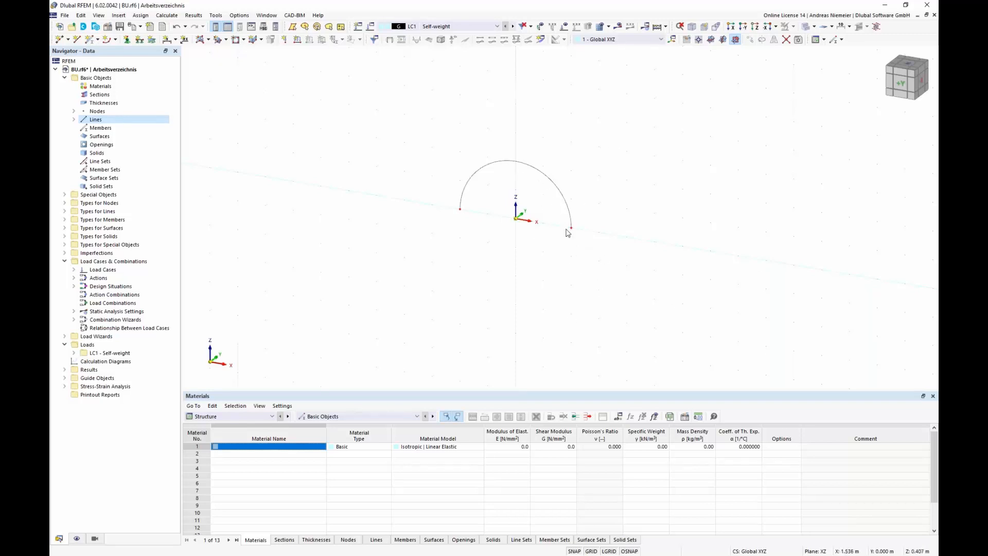
# Step: Select and delete the arc line
pyautogui.moveTo(399, 130); pyautogui.dragTo(637, 320)
pyautogui.press('Delete')
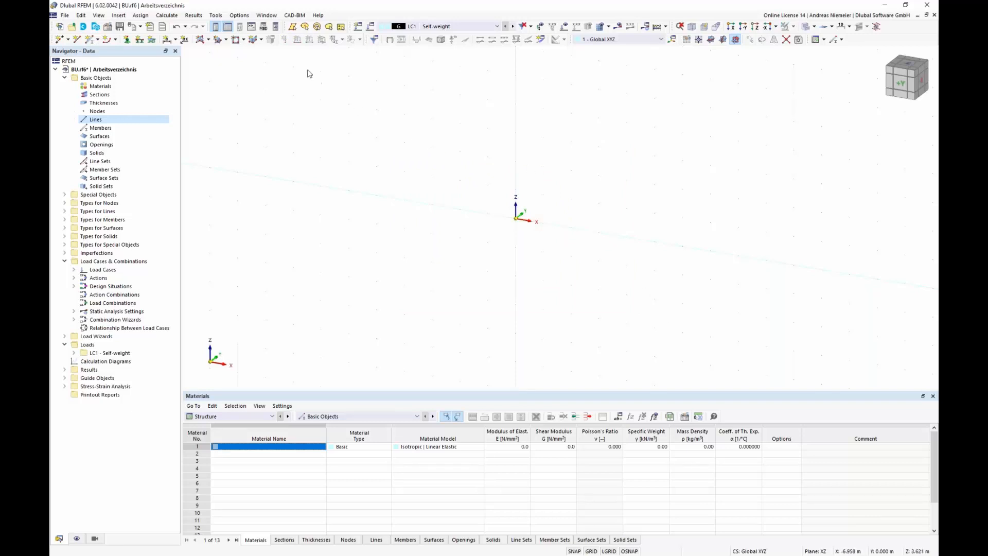
# Step: Run the Vaulted Head example script from the Script Manager with its default parameters
pyautogui.click(264, 27)
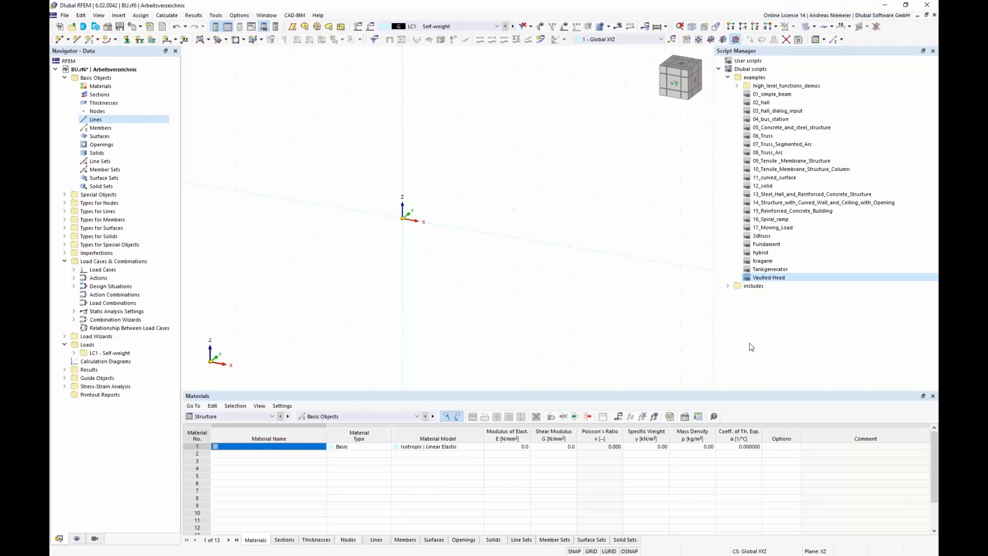
pyautogui.doubleClick(784, 279)
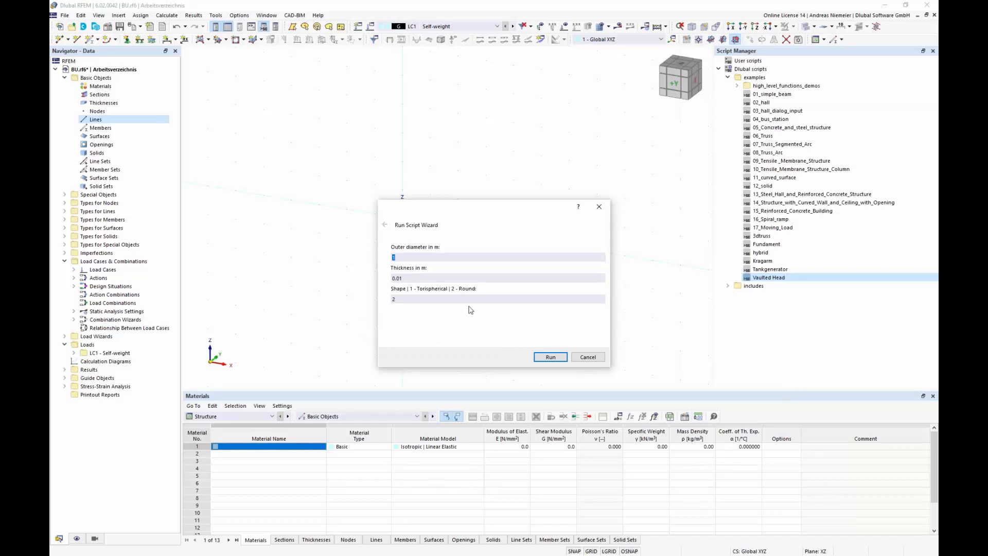
pyautogui.moveTo(404, 279); pyautogui.dragTo(385, 281)
pyautogui.click(556, 359)
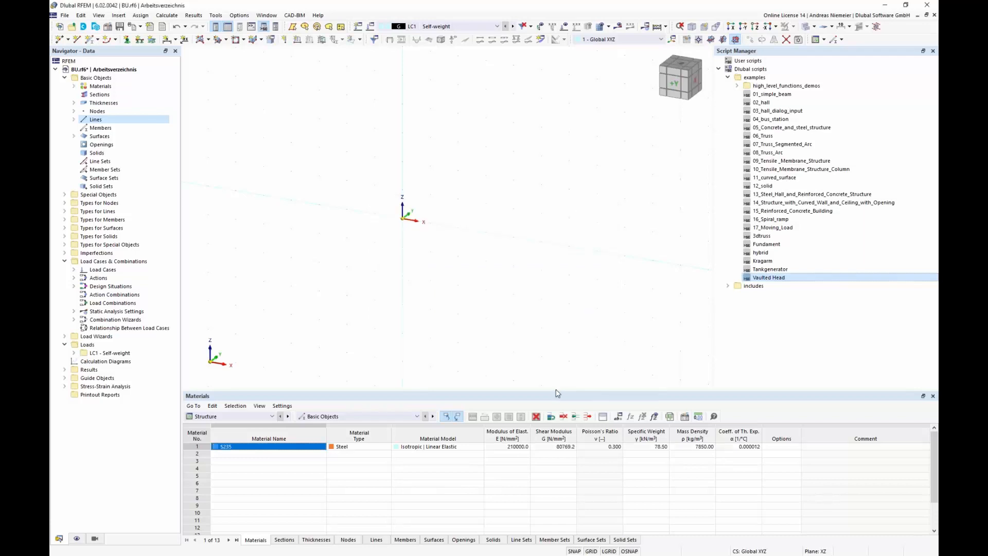
pyautogui.scroll(5, 385, 210)
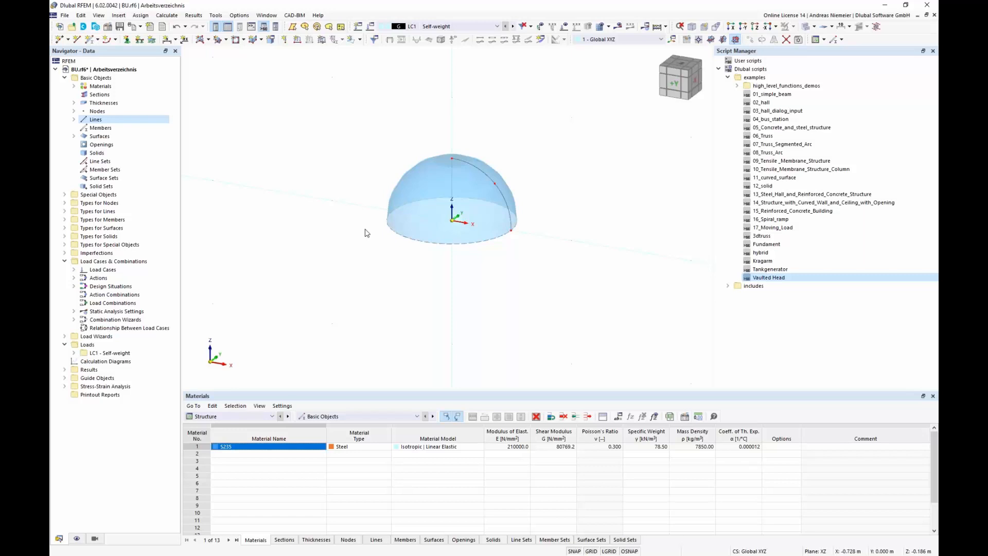
# Step: Delete all objects in the Basic Objects category
pyautogui.rightClick(98, 78)
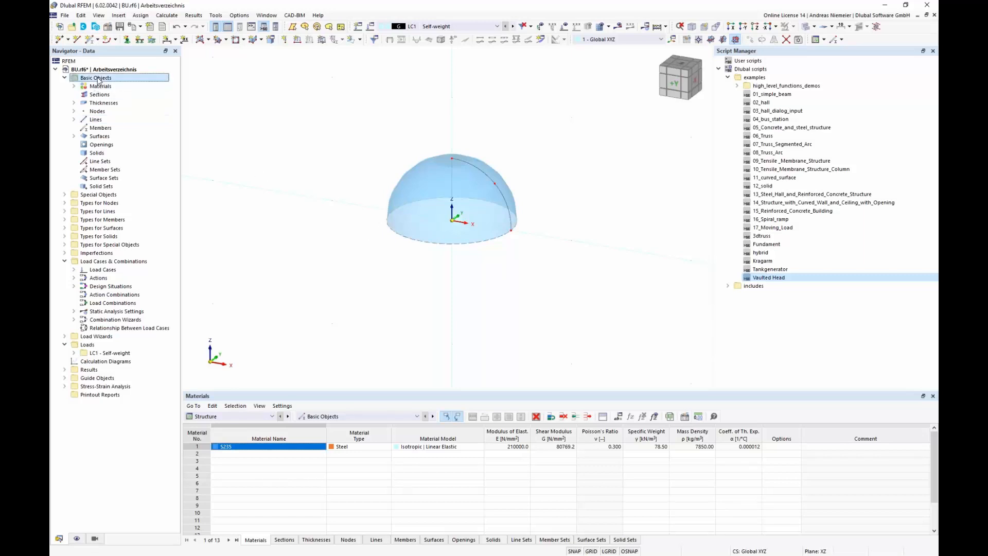
pyautogui.click(109, 117)
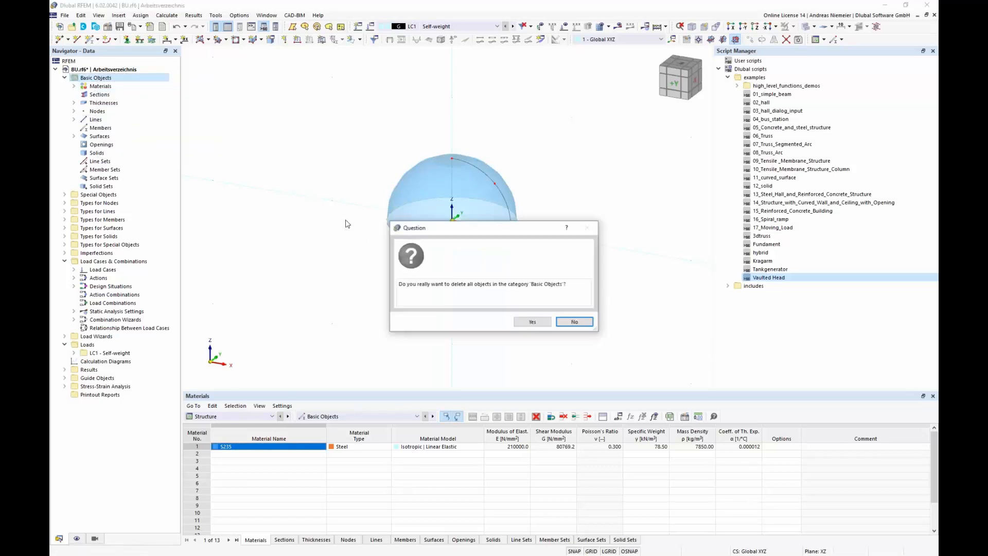
pyautogui.click(528, 320)
# Step: Run the Vaulted Head script with outer diameter 2.3 m, thickness 0.029 m and shape 1 (torispherical)
pyautogui.doubleClick(772, 280)
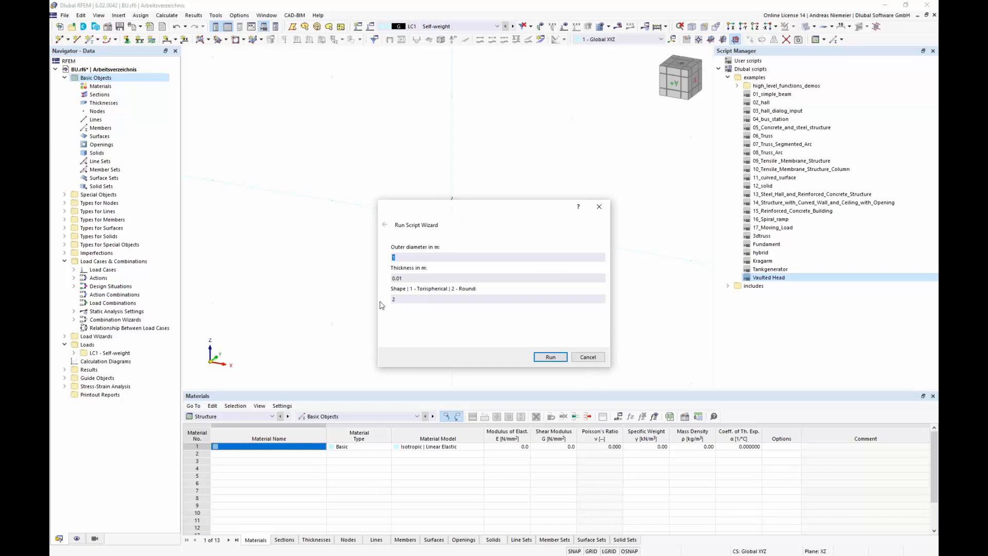
pyautogui.write('2.3')
pyautogui.doubleClick(408, 279)
pyautogui.write('0.029')
pyautogui.doubleClick(401, 300)
pyautogui.write('1')
pyautogui.click(551, 357)
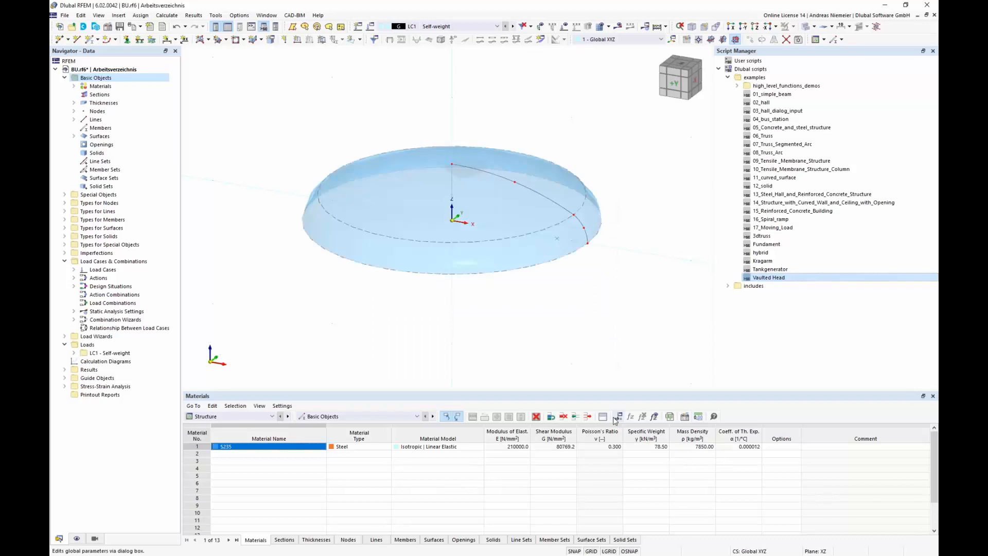
# Step: Inspect the generated vaulted head and the arc parameters of its boundary line
pyautogui.keyDown('ctrl'); pyautogui.moveTo(435, 337); pyautogui.dragTo(483, 226, button='middle'); pyautogui.keyUp('ctrl')
pyautogui.scroll(3, 483, 226)
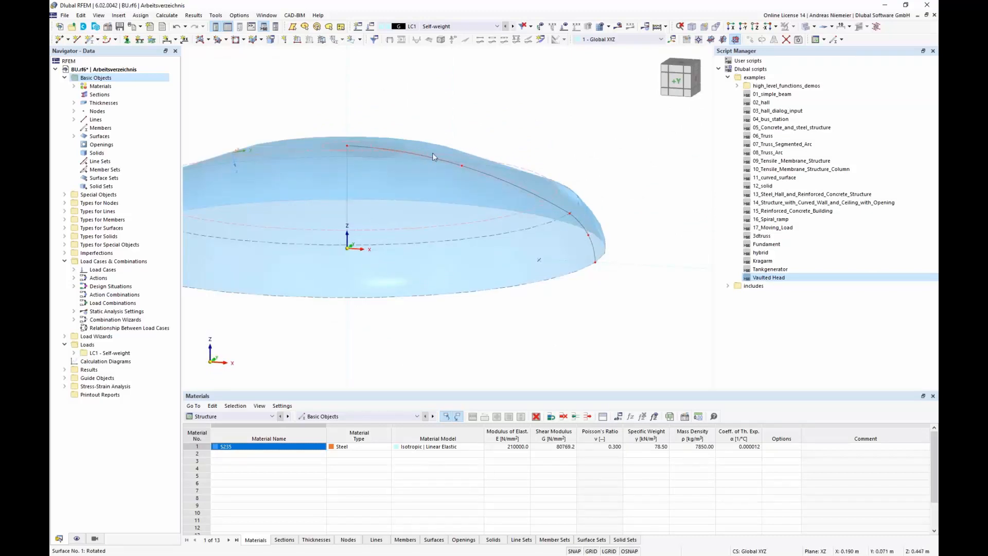
pyautogui.doubleClick(563, 212)
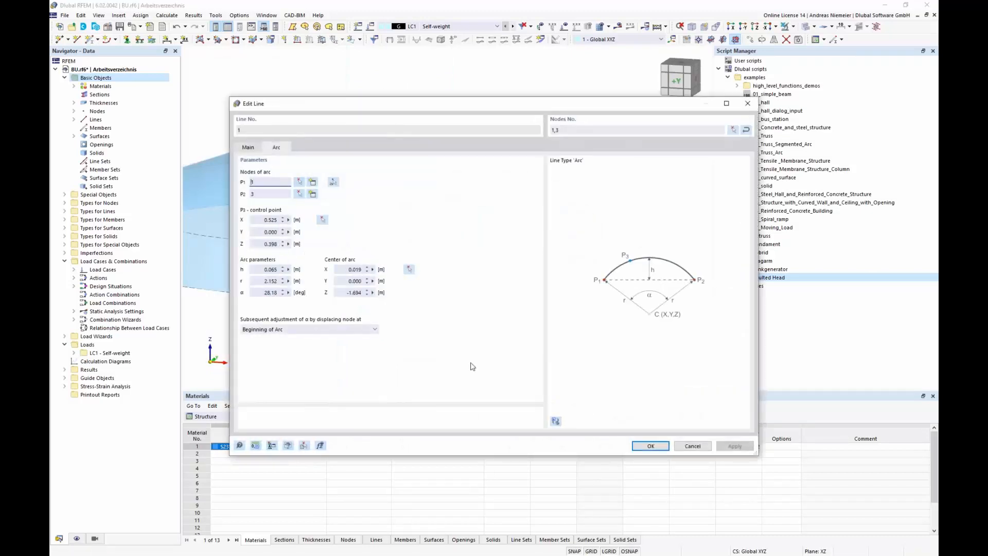
pyautogui.click(691, 446)
pyautogui.scroll(-3, 594, 302)
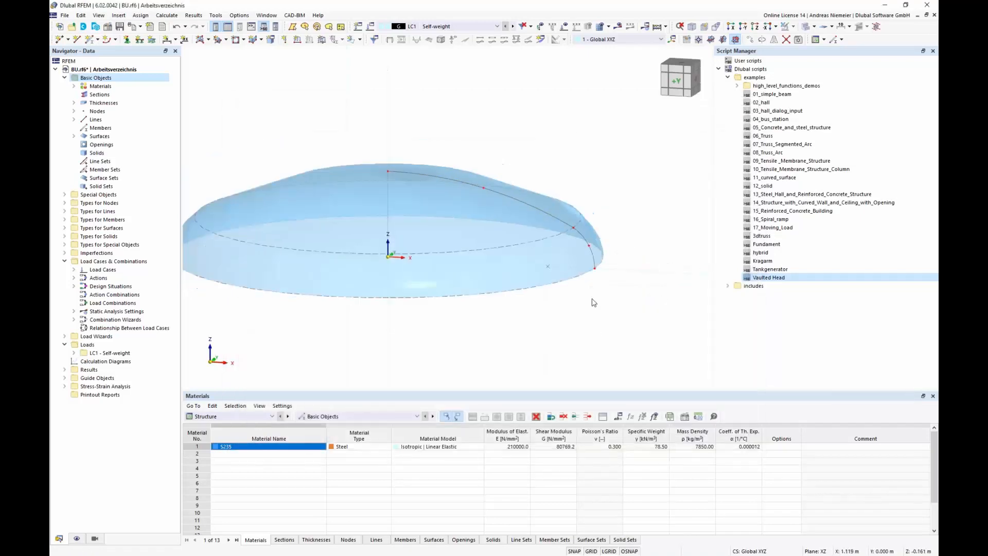
pyautogui.scroll(1, 530, 315)
pyautogui.moveTo(524, 316); pyautogui.dragTo(500, 285, button='middle')
pyautogui.scroll(-1, 500, 285)
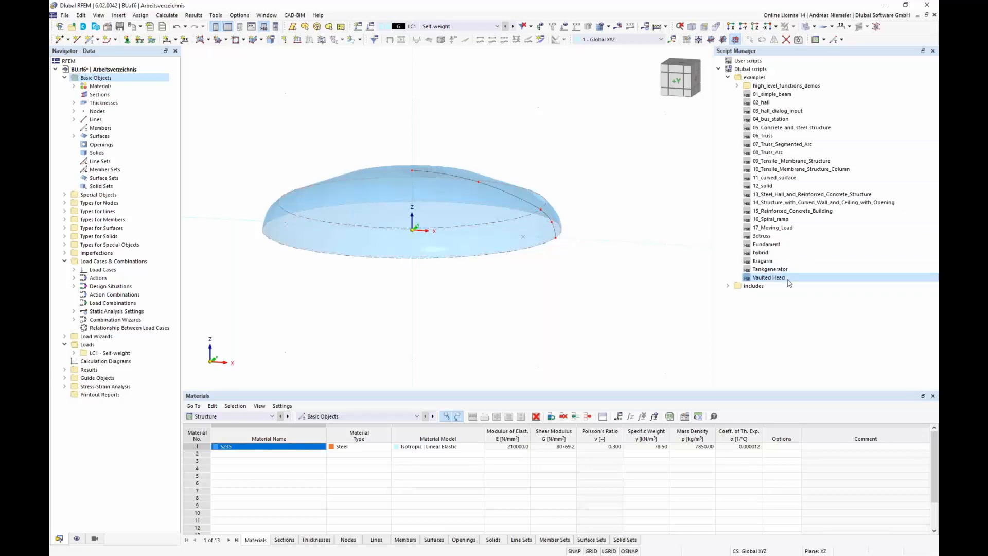
# Step: Open the Vaulted Head script for editing in Notepad++
pyautogui.rightClick(789, 282)
pyautogui.click(806, 302)
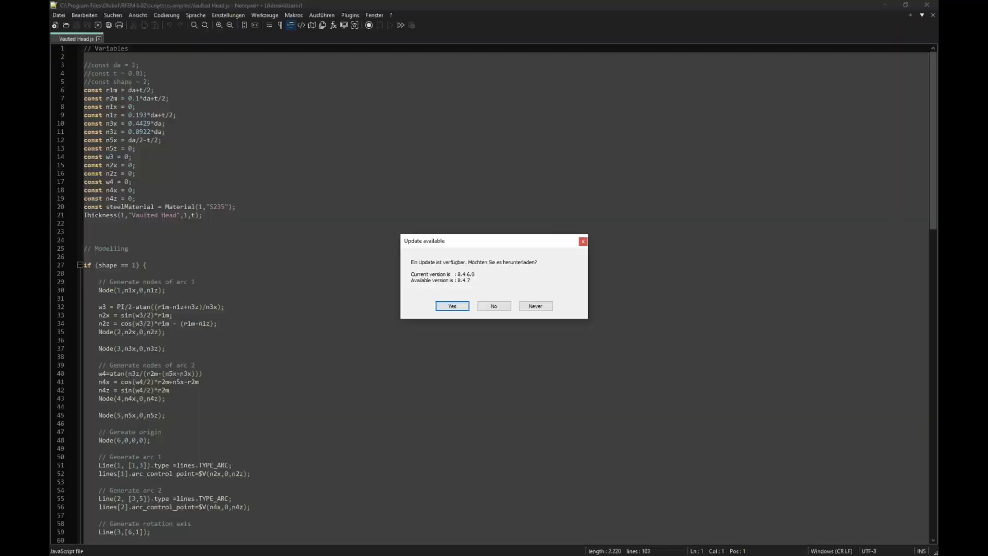
pyautogui.click(493, 305)
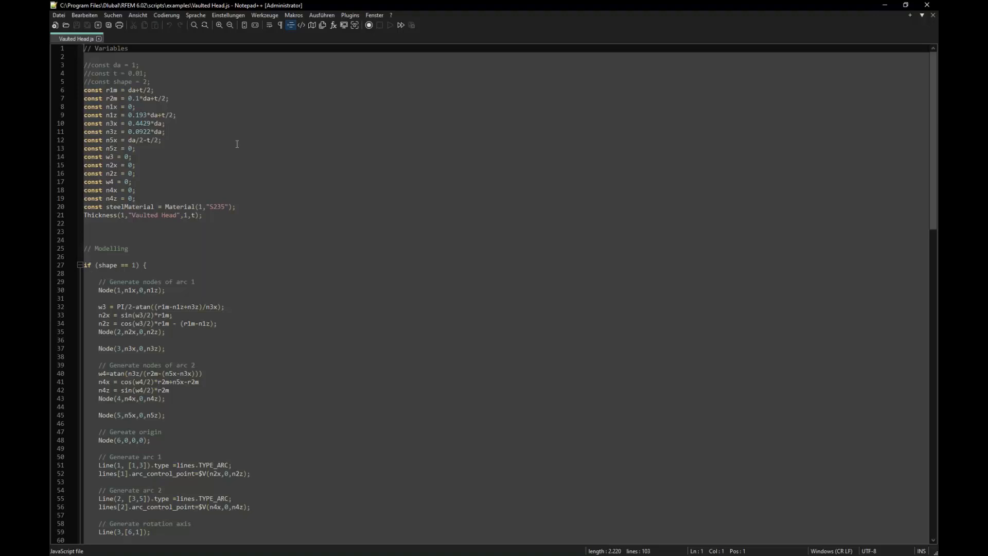
# Step: Review the script's variable declarations and its material and thickness definitions
pyautogui.moveTo(222, 215); pyautogui.dragTo(80, 150)
pyautogui.click(110, 91)
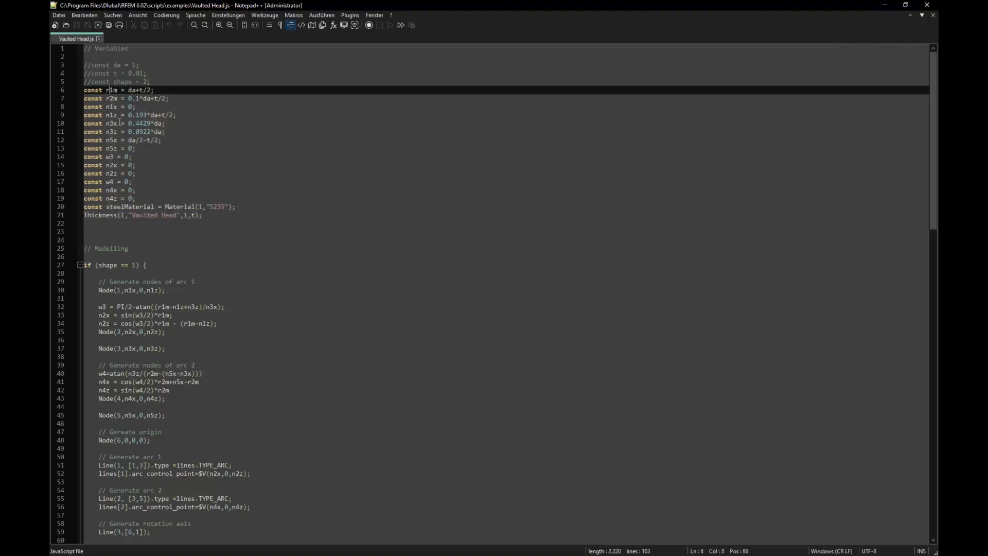
pyautogui.click(110, 100)
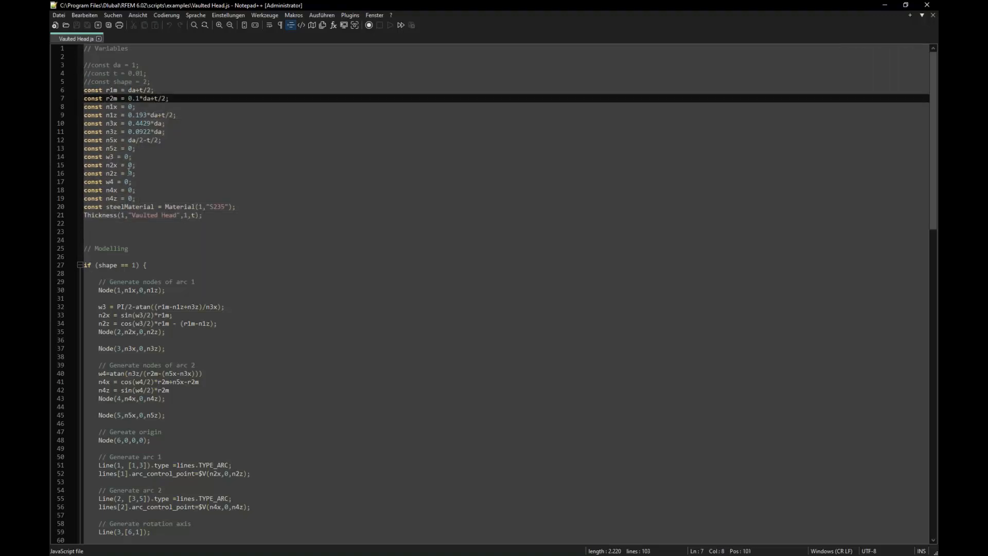
pyautogui.moveTo(192, 174); pyautogui.dragTo(192, 178)
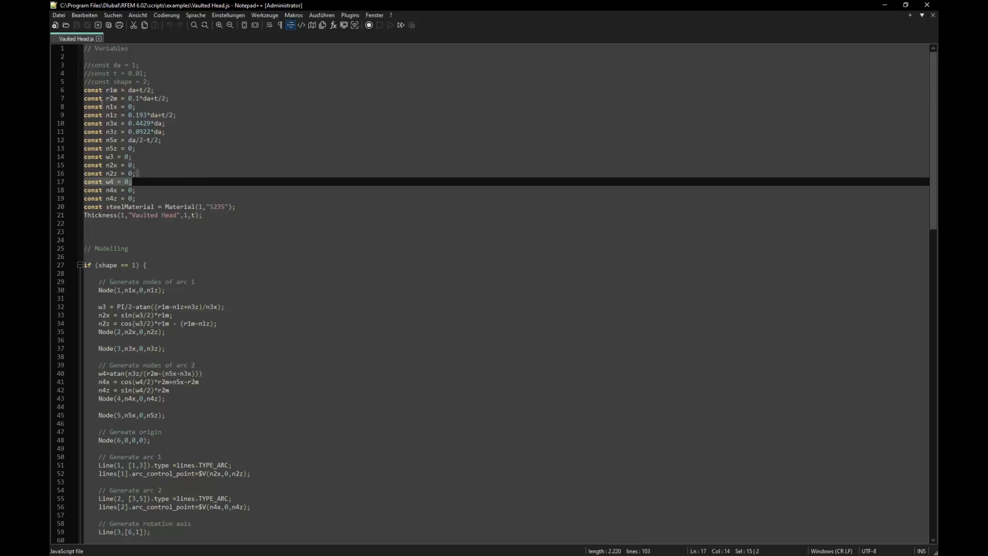
pyautogui.moveTo(241, 208); pyautogui.dragTo(84, 207)
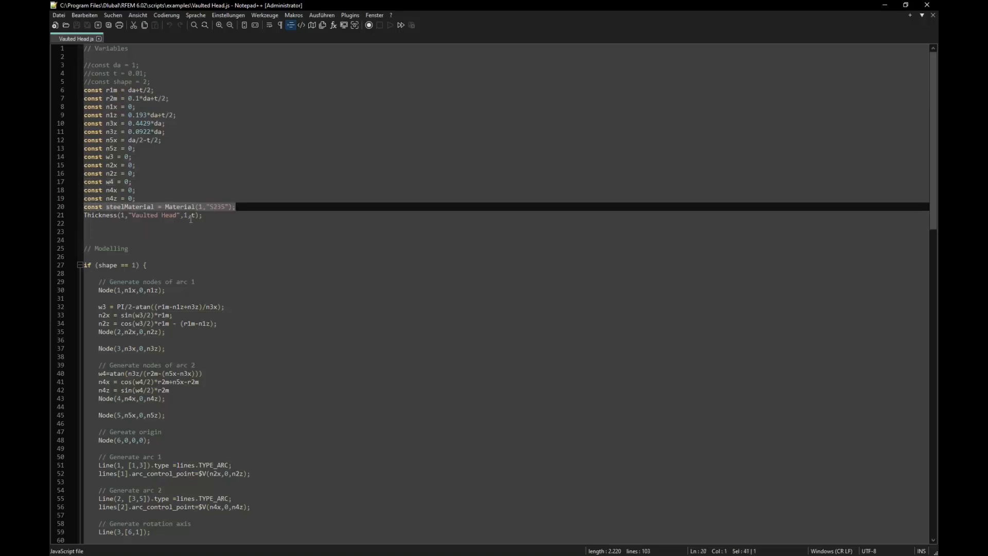
pyautogui.moveTo(228, 219); pyautogui.dragTo(83, 219)
pyautogui.scroll(-4, 261, 217)
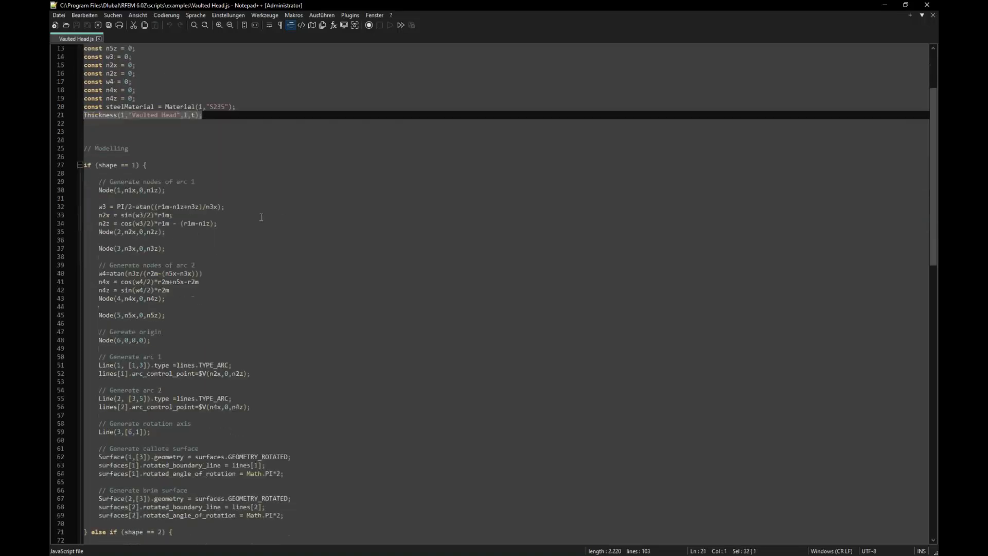
# Step: Review the script's shape 1 branch, covering the node generation for both arcs
pyautogui.click(149, 155)
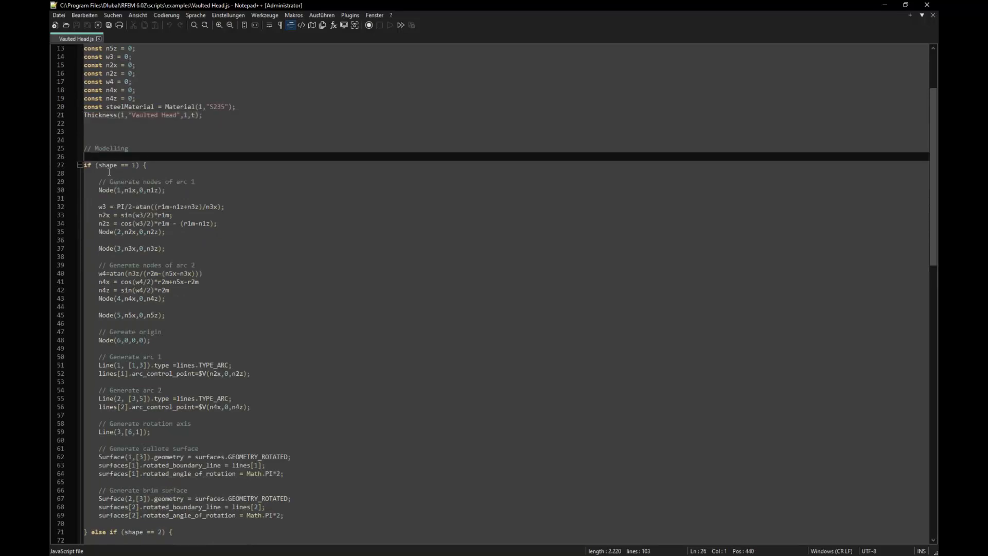
pyautogui.click(134, 165)
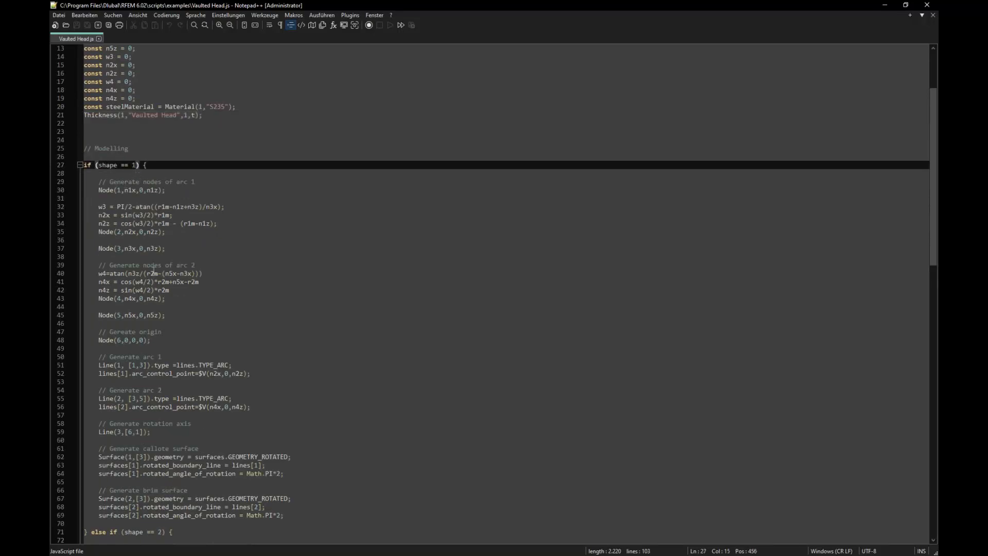
pyautogui.scroll(-5, 153, 271)
pyautogui.click(155, 399)
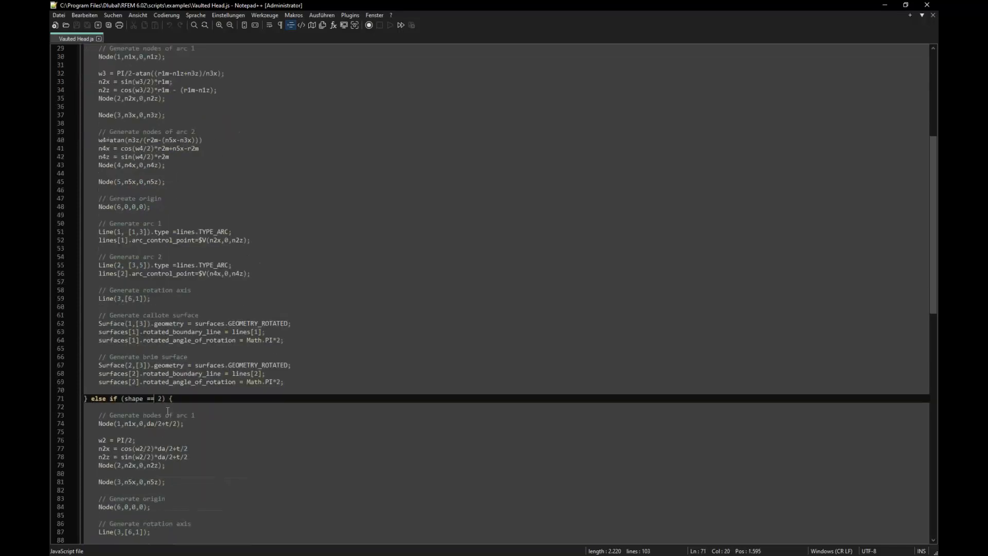
pyautogui.scroll(-4, 155, 437)
pyautogui.scroll(8, 154, 461)
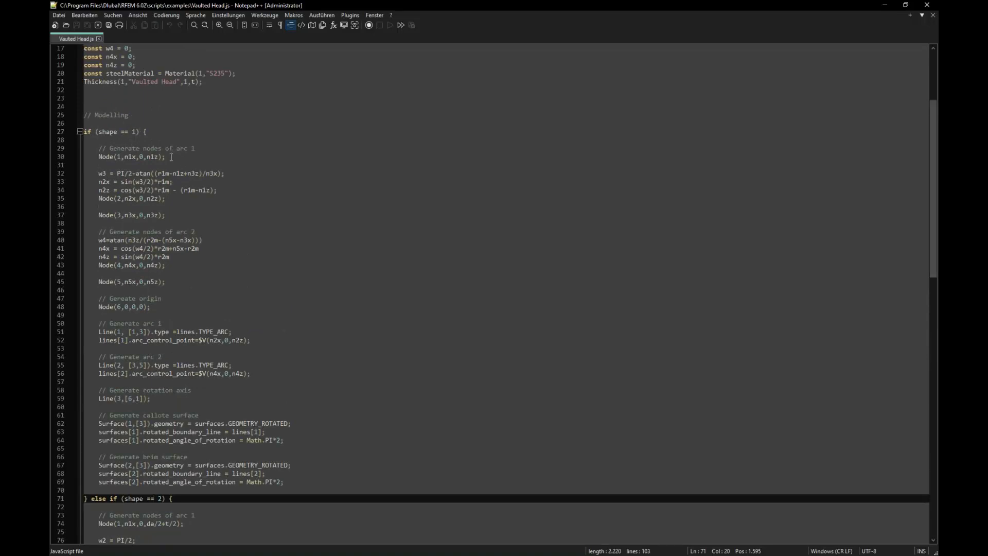
# Step: Review the arc line, rotation axis and rotated surface definitions of both shapes, then close the editor
pyautogui.moveTo(166, 156); pyautogui.dragTo(96, 158)
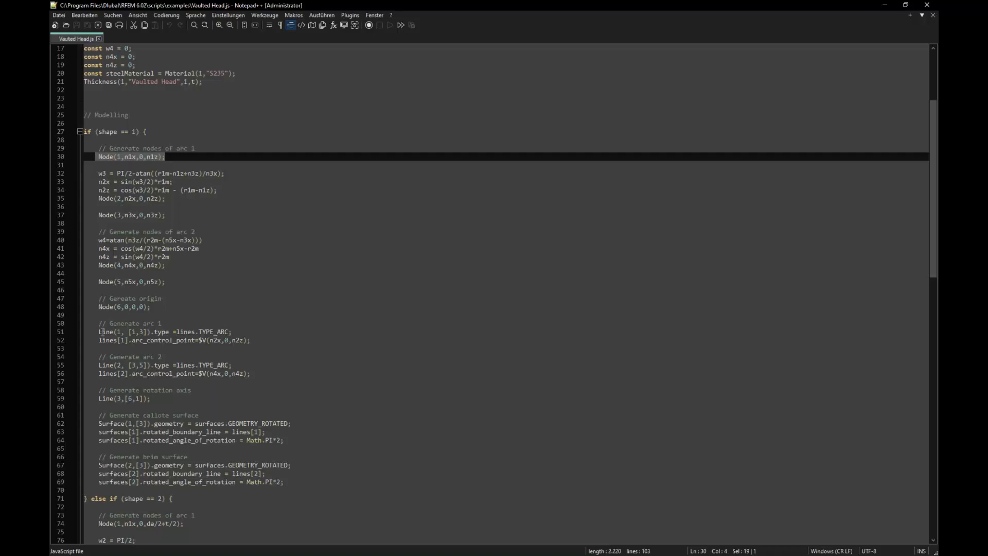
pyautogui.click(138, 331)
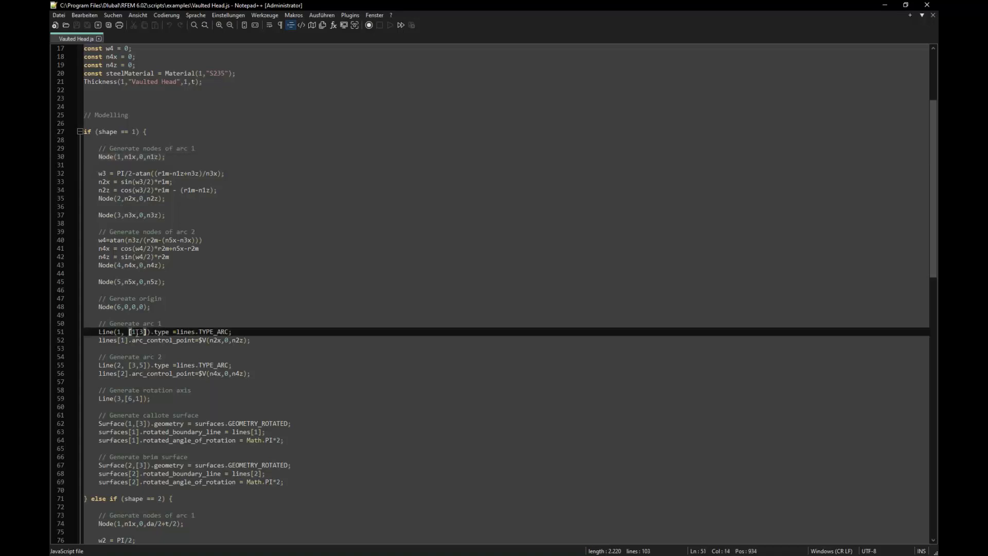
pyautogui.click(143, 364)
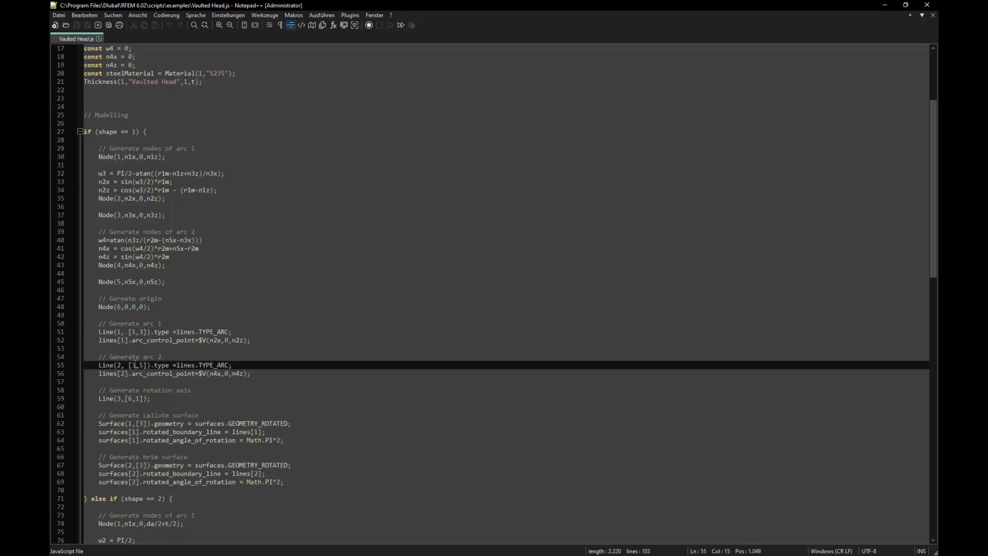
pyautogui.scroll(-3, 280, 335)
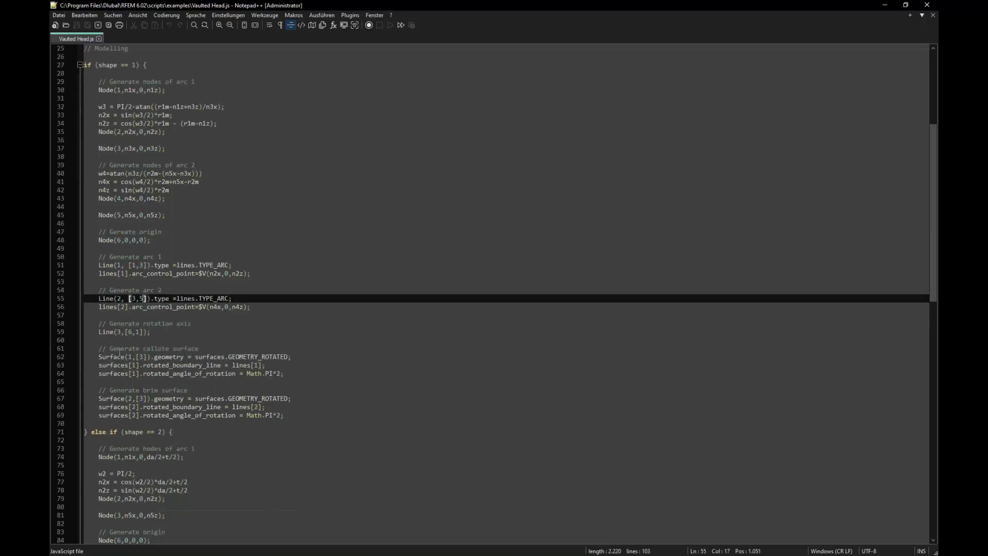
pyautogui.moveTo(121, 350); pyautogui.dragTo(301, 379)
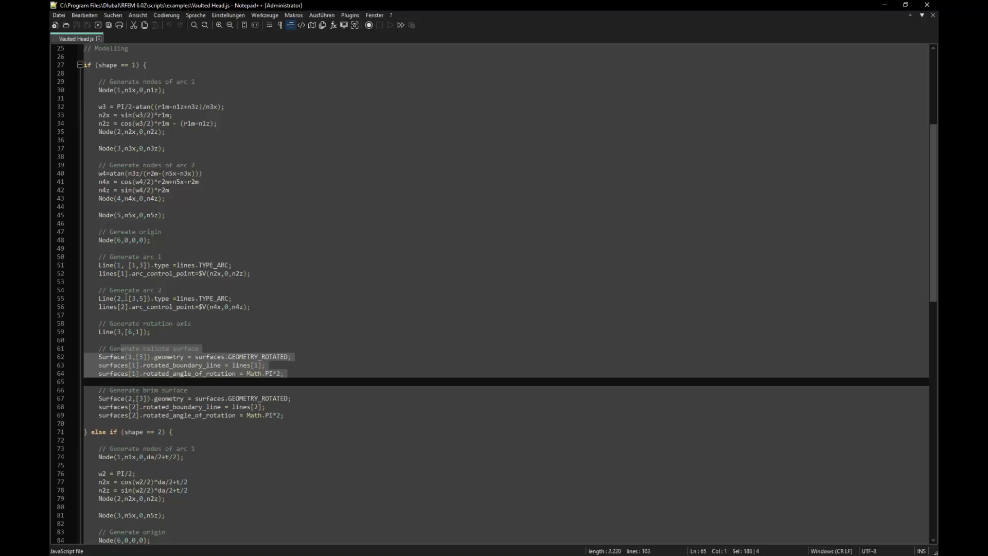
pyautogui.scroll(-14, 125, 297)
pyautogui.scroll(4, 198, 353)
pyautogui.click(95, 374)
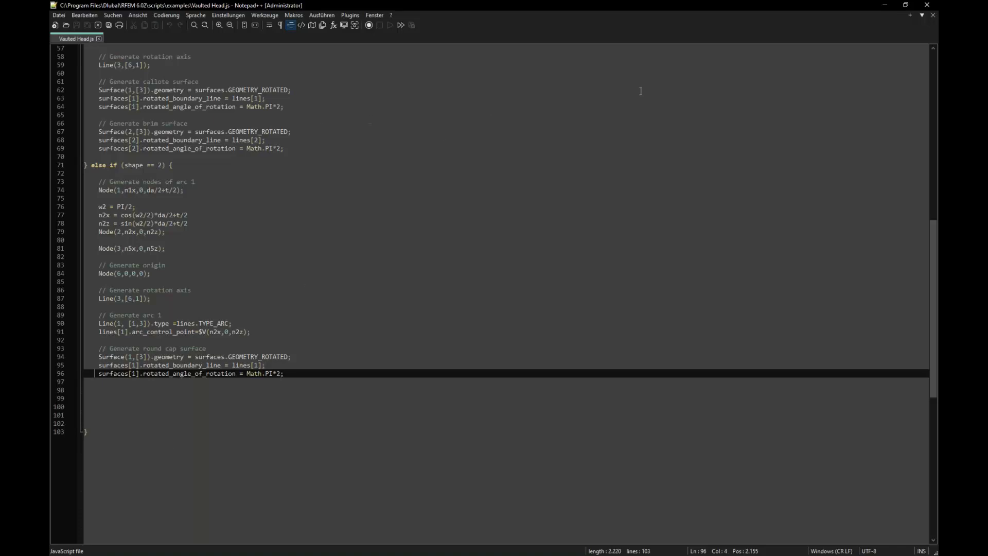
pyautogui.click(928, 6)
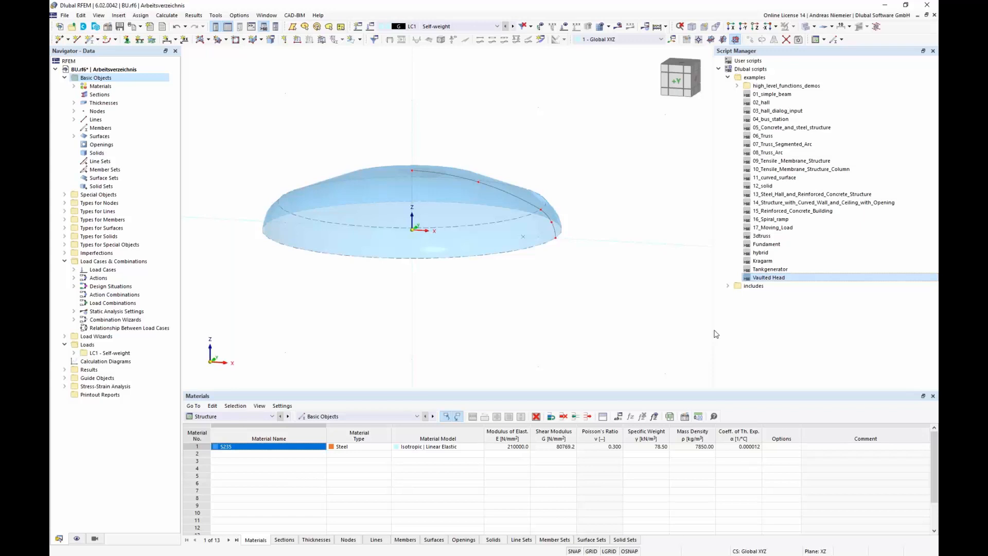
# Step: Select the vaulted head and rotate it by -90° about the global Y axis through the origin
pyautogui.scroll(-3, 431, 235)
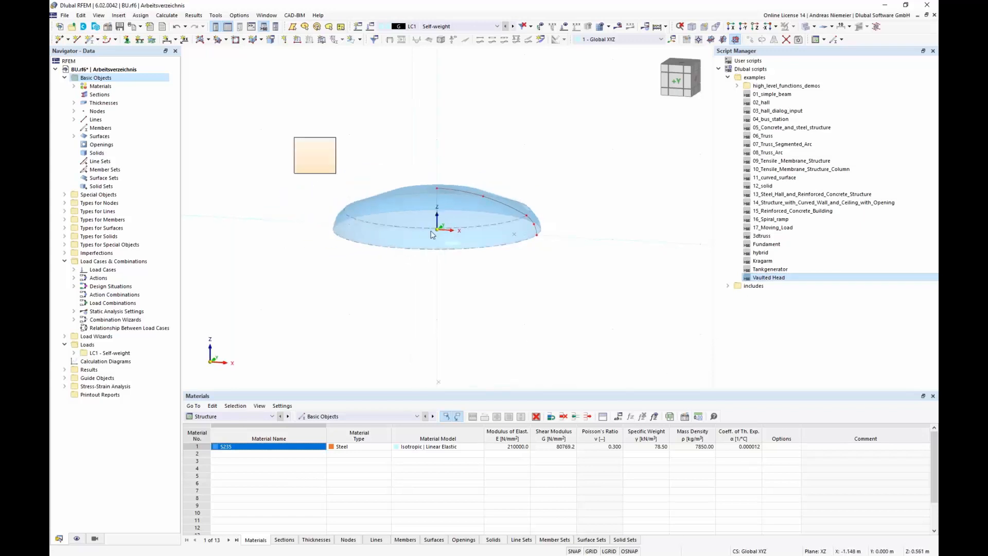
pyautogui.moveTo(294, 136); pyautogui.dragTo(596, 309)
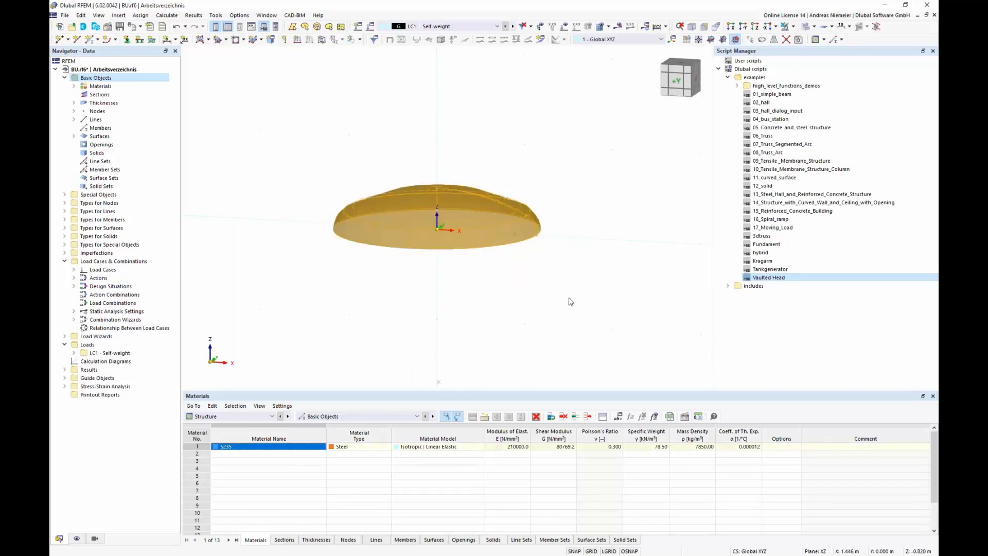
pyautogui.click(762, 39)
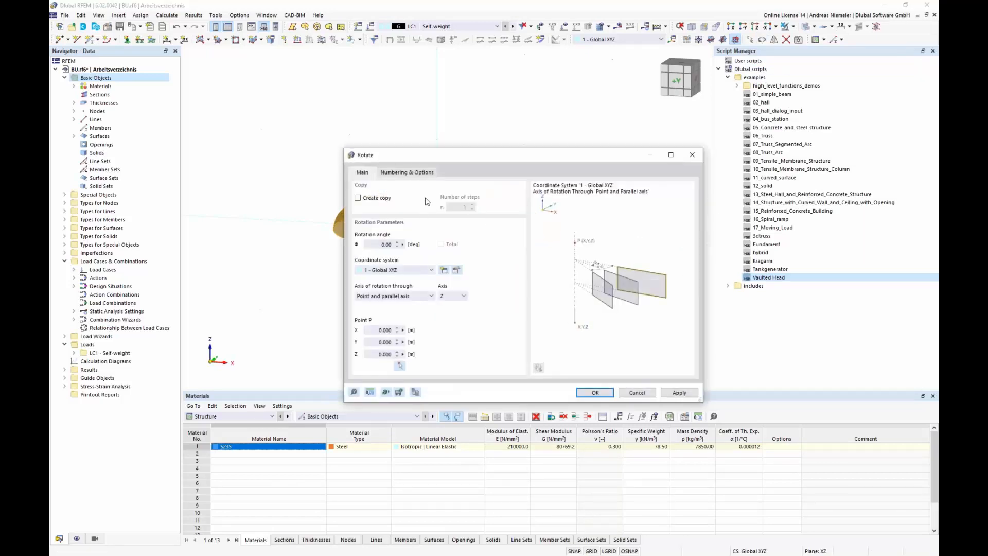
pyautogui.doubleClick(384, 246)
pyautogui.write('-90')
pyautogui.click(446, 297)
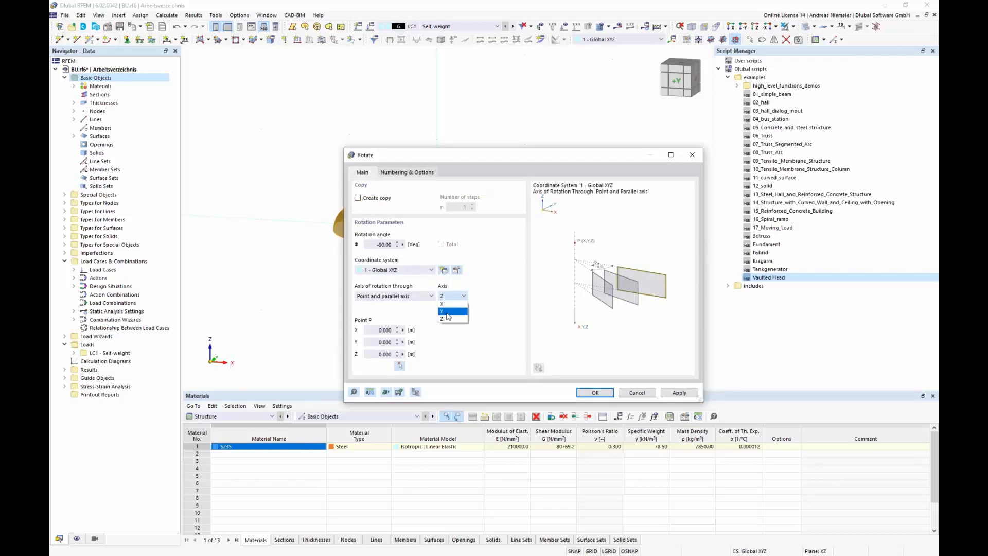
pyautogui.click(449, 311)
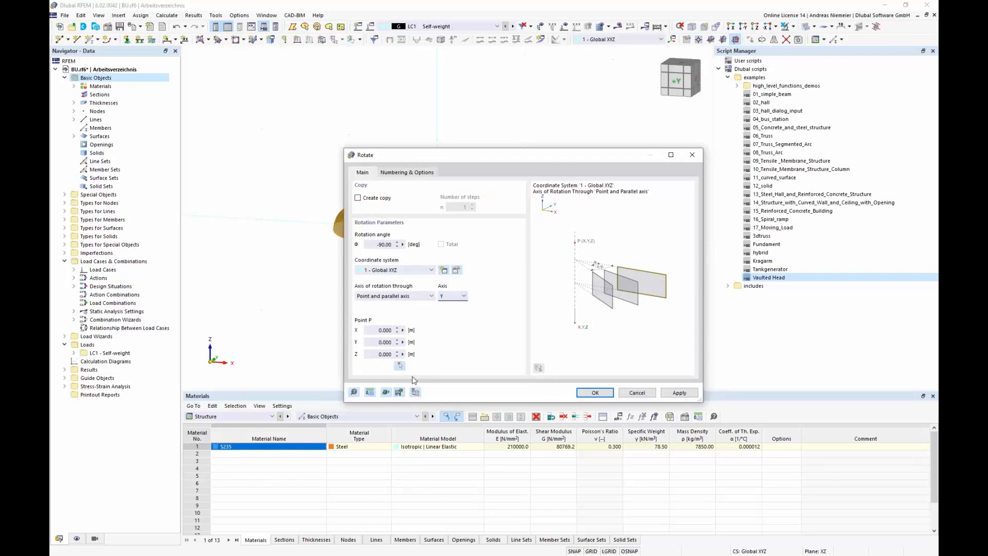
pyautogui.click(591, 393)
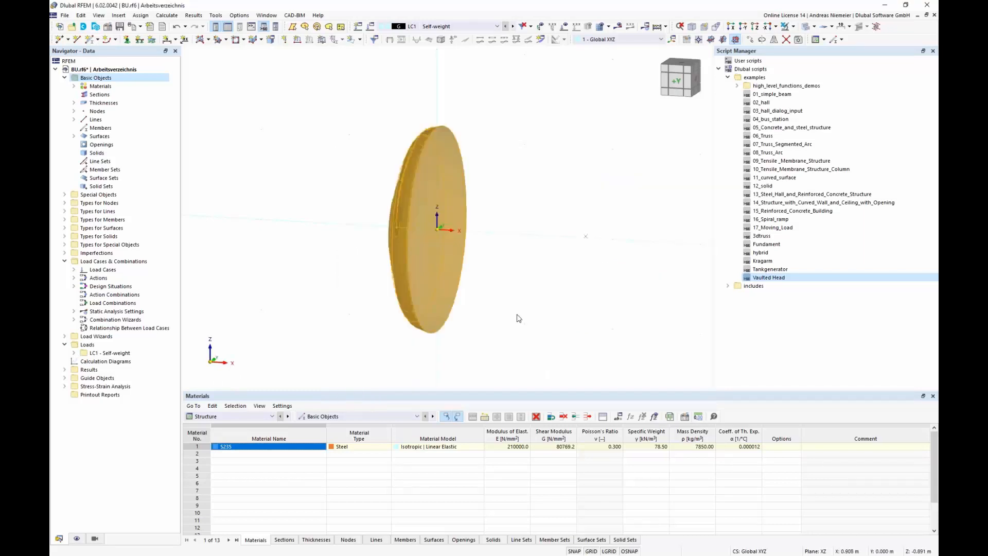
# Step: Select the rotated head and enter a Move displacement of -1710 along X
pyautogui.click(518, 318)
pyautogui.scroll(-4, 382, 309)
pyautogui.moveTo(336, 314); pyautogui.dragTo(328, 286, button='middle')
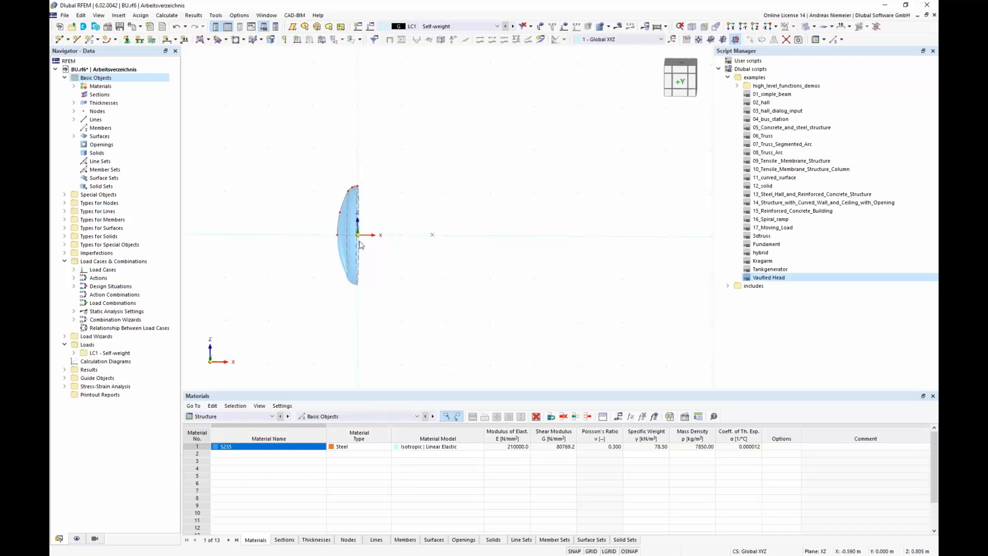
pyautogui.moveTo(354, 220); pyautogui.dragTo(452, 352)
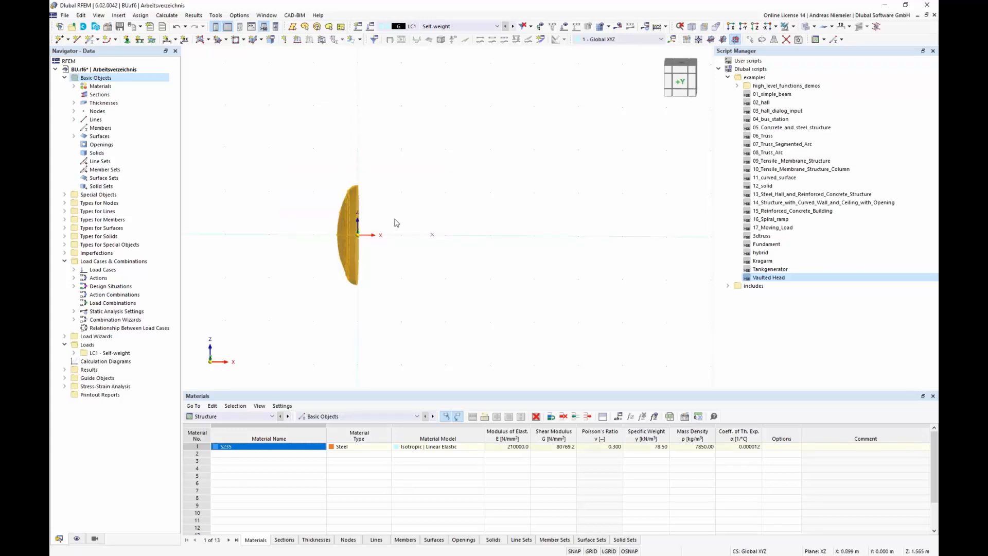
pyautogui.click(750, 40)
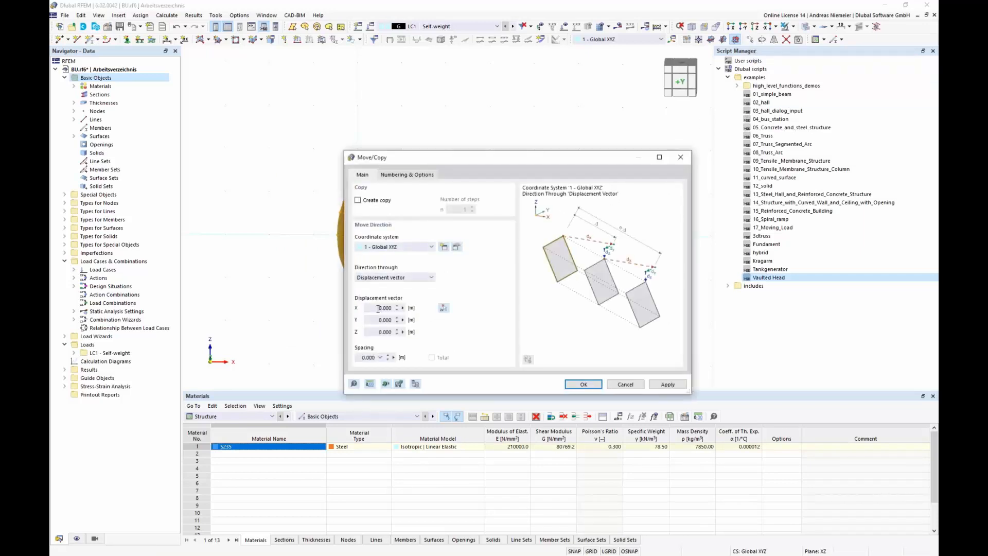
pyautogui.click(378, 309)
pyautogui.write('-1.710')
# Step: Switch the model length units to millimetres and apply the move of the head
pyautogui.click(370, 384)
pyautogui.click(592, 161)
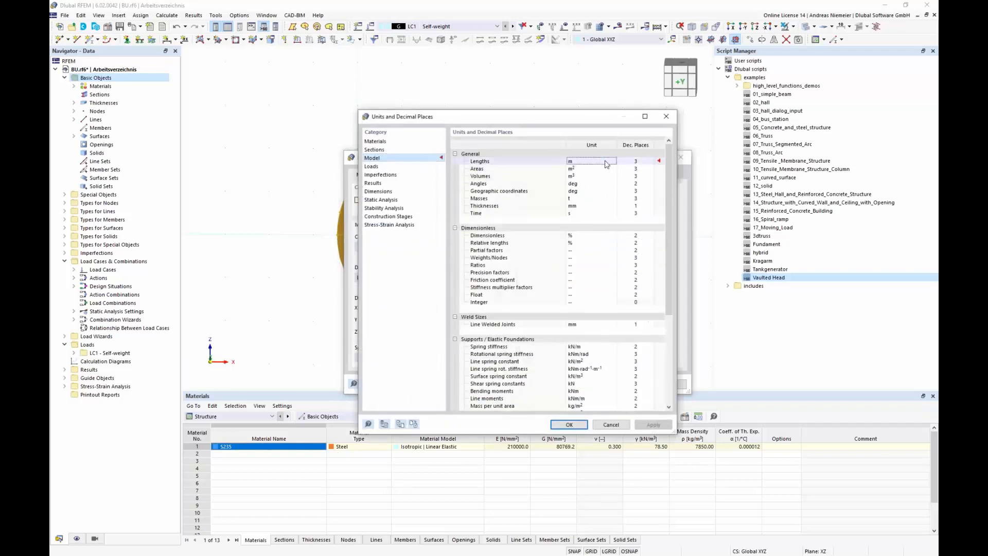
pyautogui.click(613, 162)
pyautogui.click(607, 192)
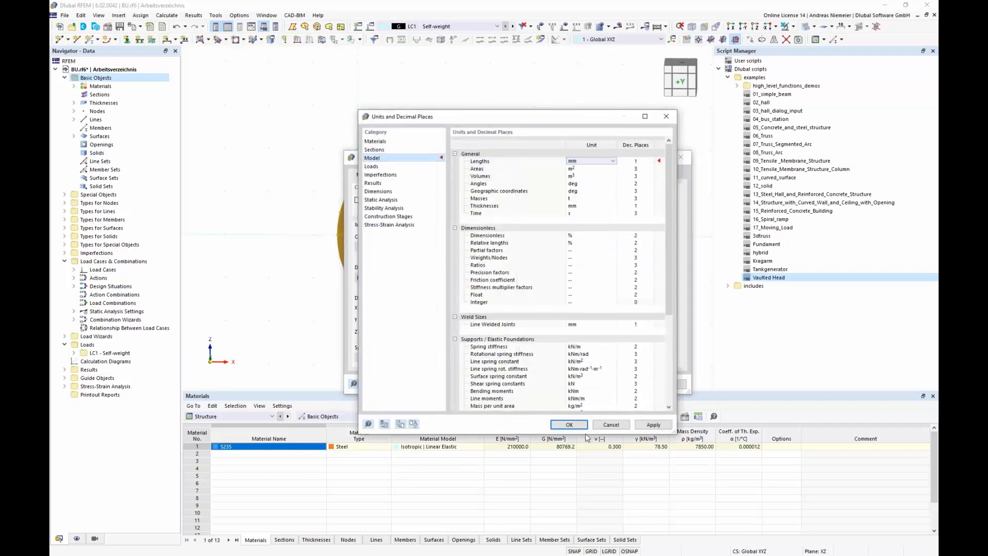
pyautogui.click(572, 425)
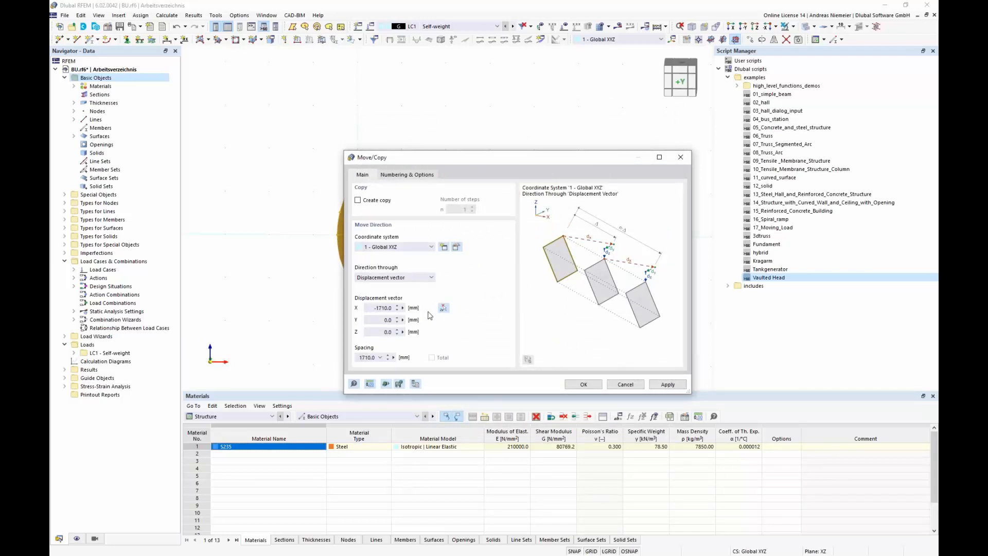
pyautogui.click(576, 385)
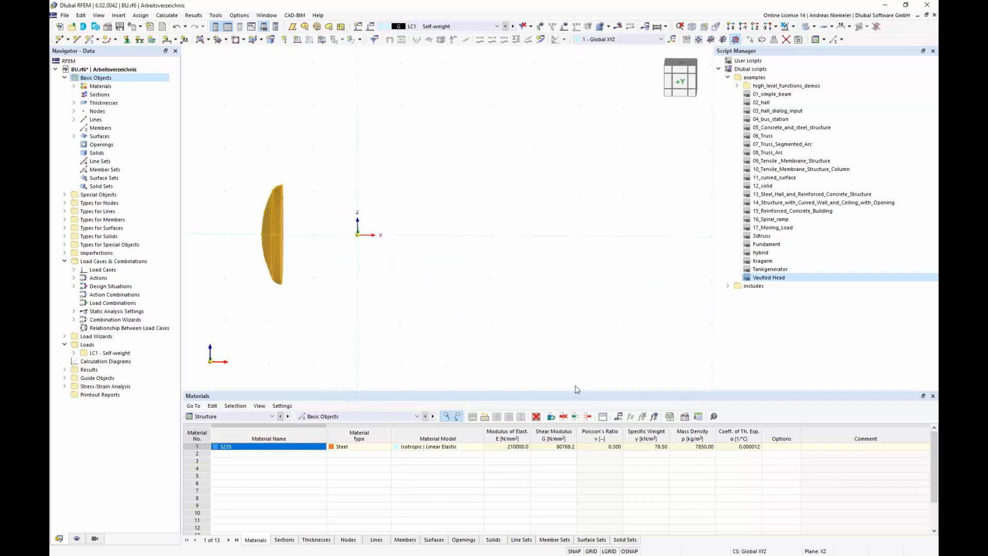
# Step: Mirror a copy of the head about the YZ plane through the origin
pyautogui.click(460, 331)
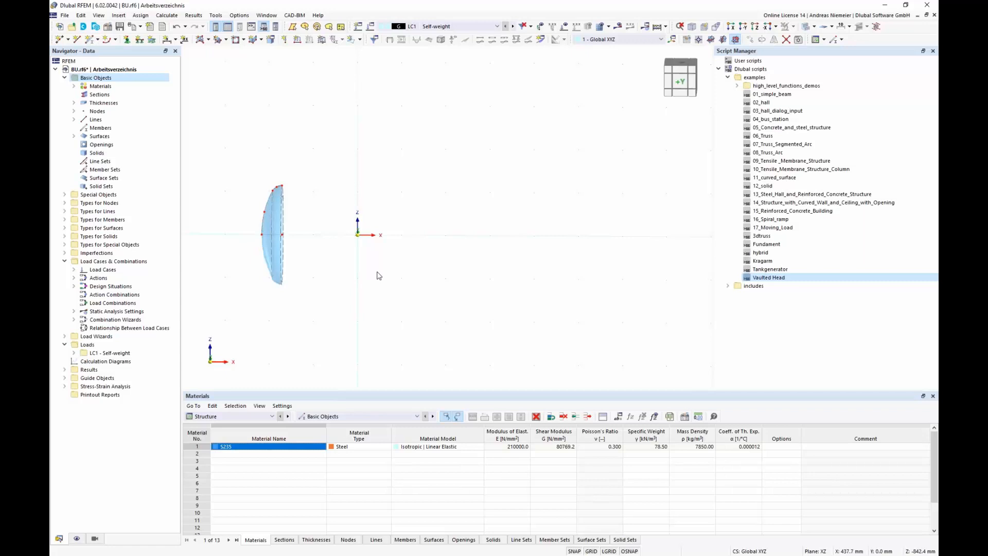
pyautogui.moveTo(222, 156); pyautogui.dragTo(318, 340)
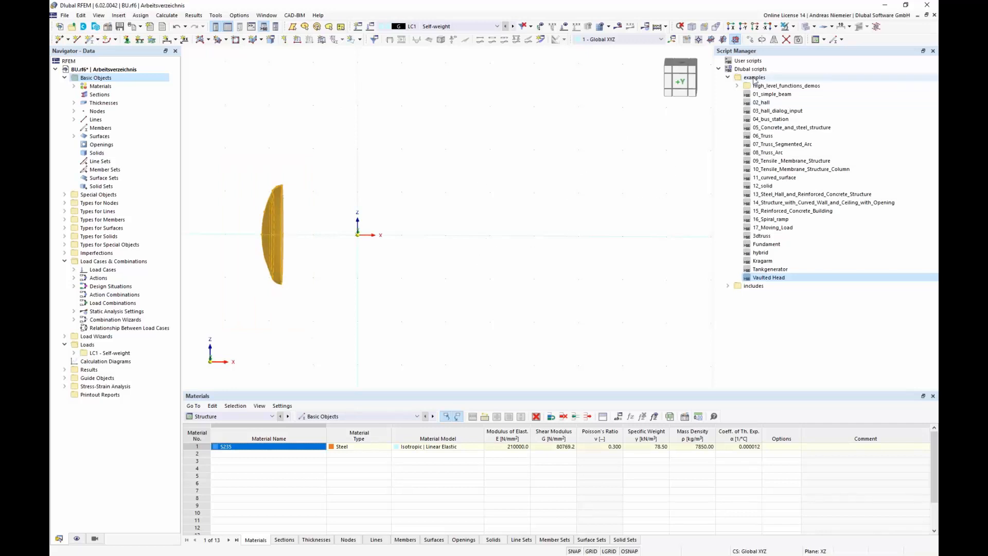
pyautogui.click(774, 39)
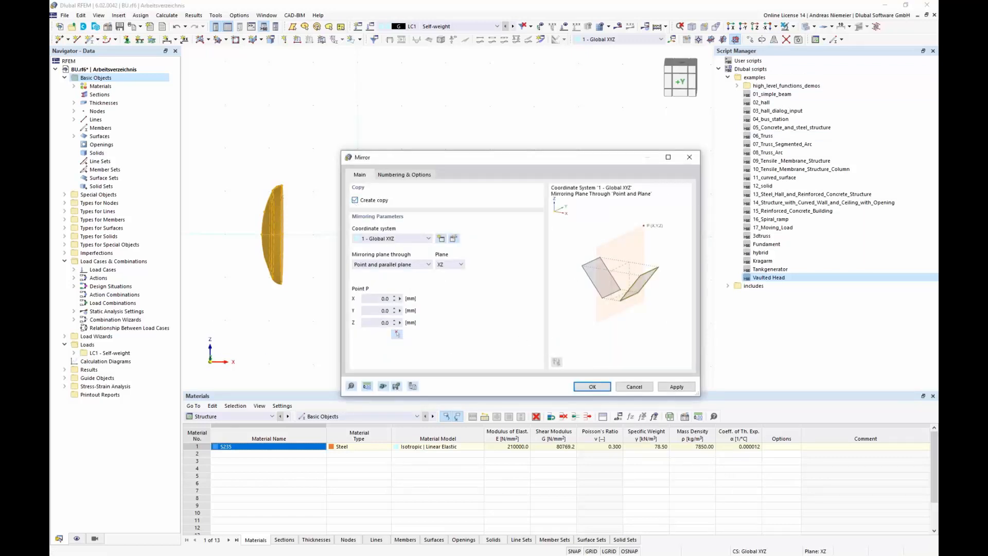
pyautogui.click(444, 266)
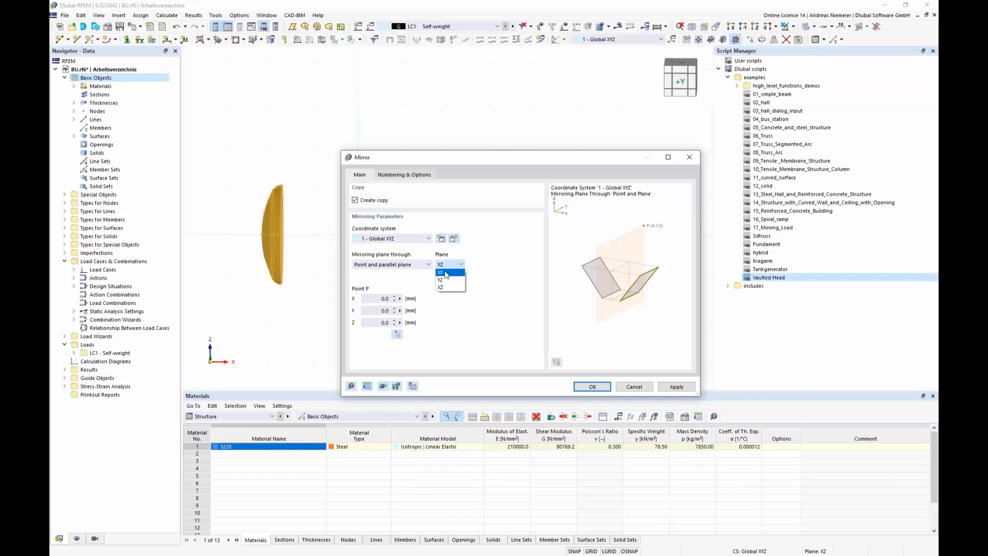
pyautogui.click(446, 281)
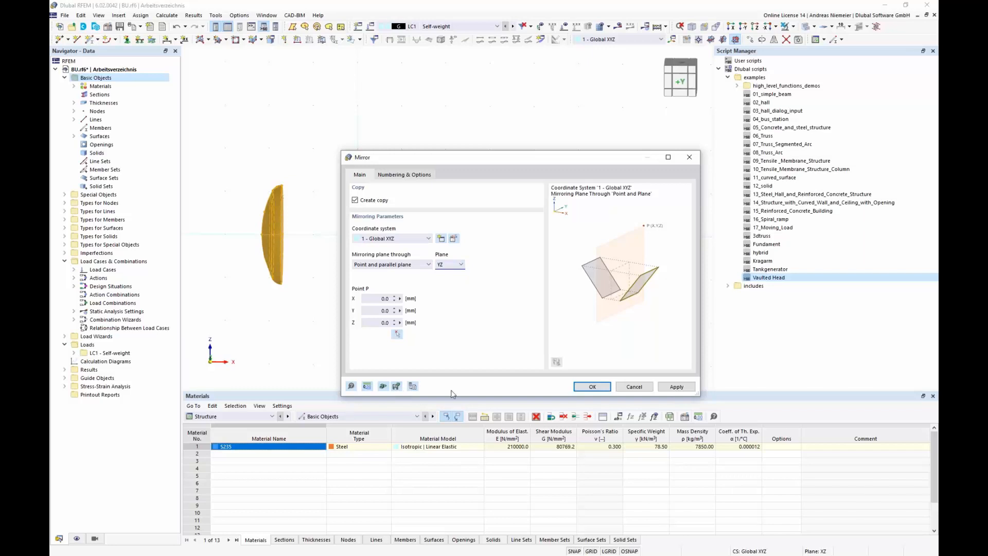
pyautogui.click(590, 391)
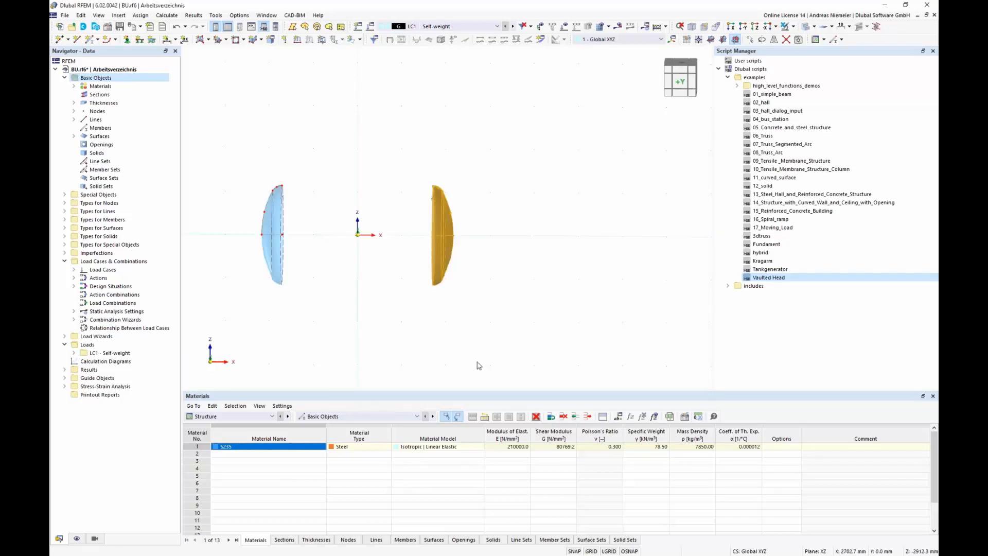
# Step: Close the script panel and draw a line joining the top edge nodes of the two vaulted heads
pyautogui.keyDown('ctrl'); pyautogui.moveTo(423, 325); pyautogui.dragTo(391, 314, button='middle'); pyautogui.keyUp('ctrl')
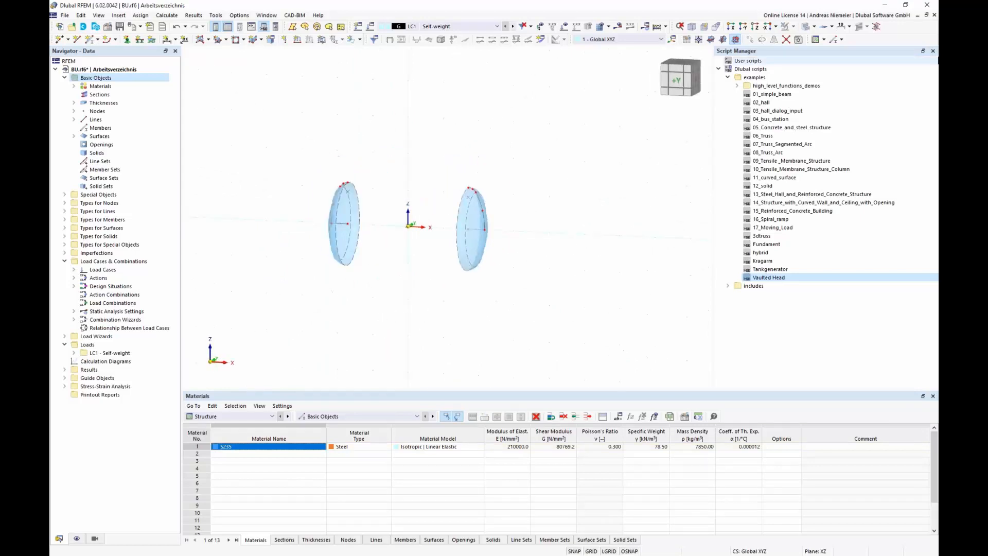
pyautogui.click(933, 51)
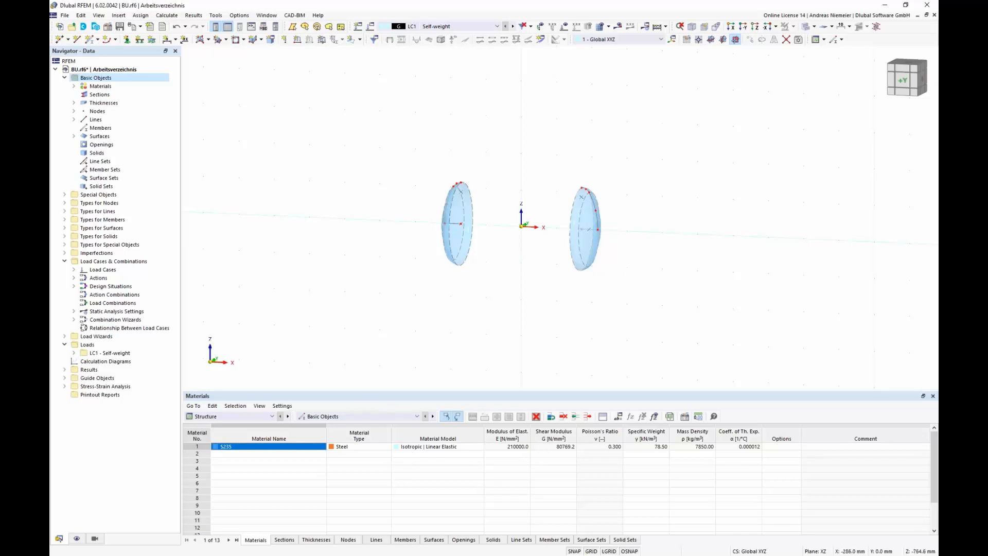
pyautogui.moveTo(512, 254); pyautogui.dragTo(455, 251, button='middle')
pyautogui.scroll(2, 453, 249)
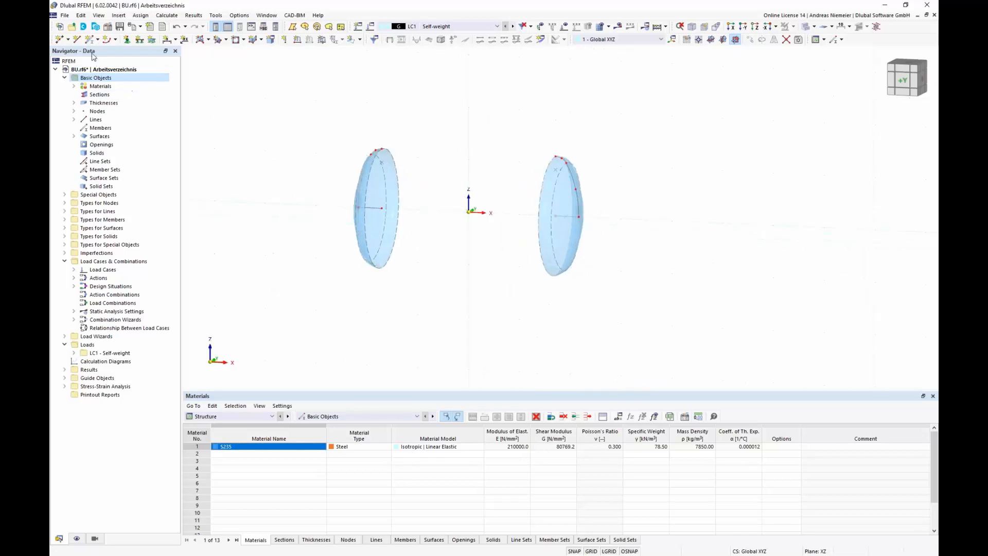
pyautogui.click(77, 39)
pyautogui.scroll(1, 379, 146)
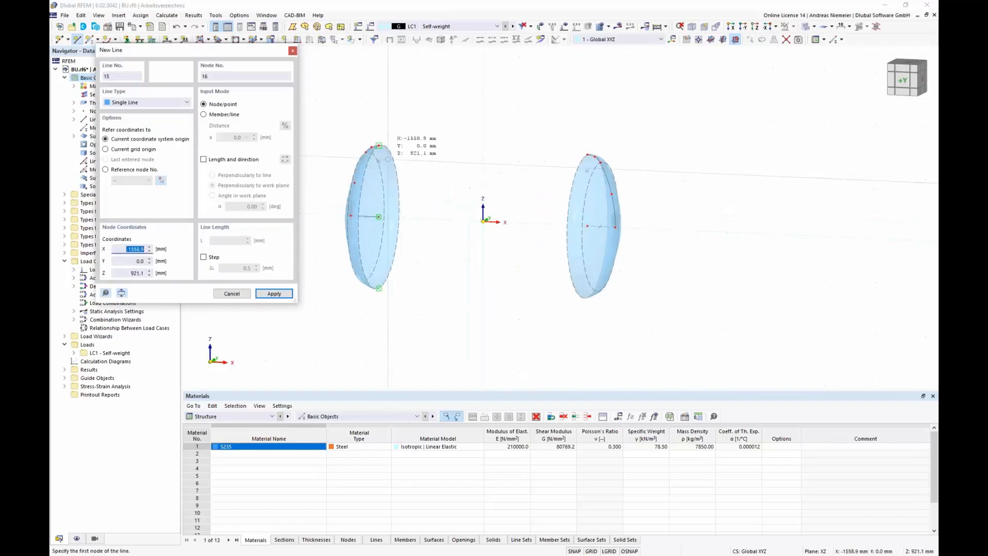
pyautogui.scroll(2, 379, 146)
pyautogui.click(379, 146)
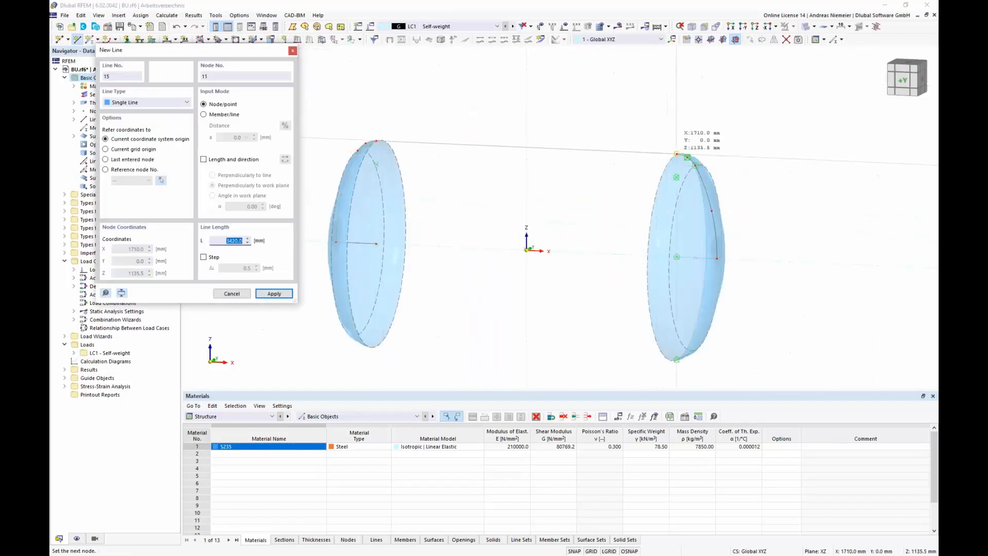
pyautogui.click(677, 153)
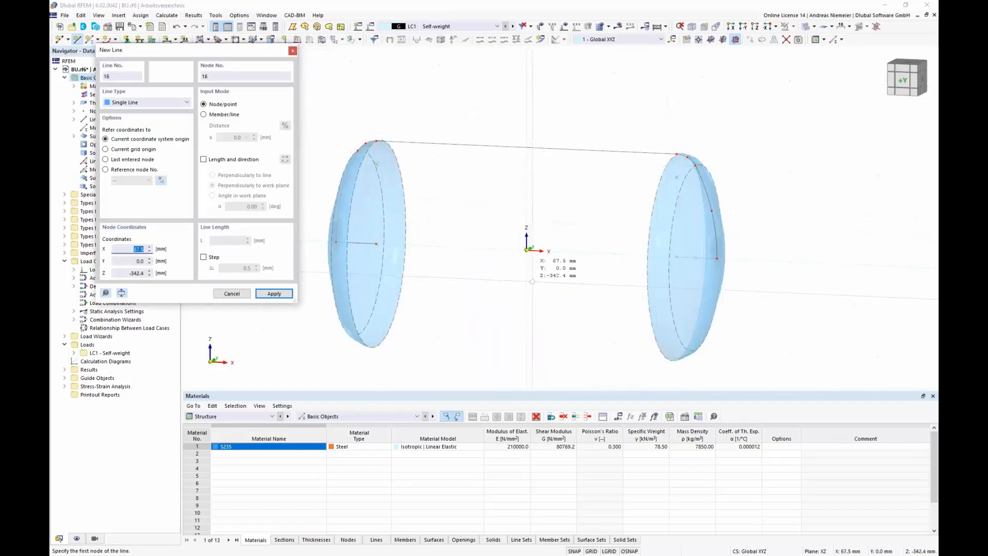
pyautogui.scroll(-4, 566, 201)
pyautogui.press('Escape')
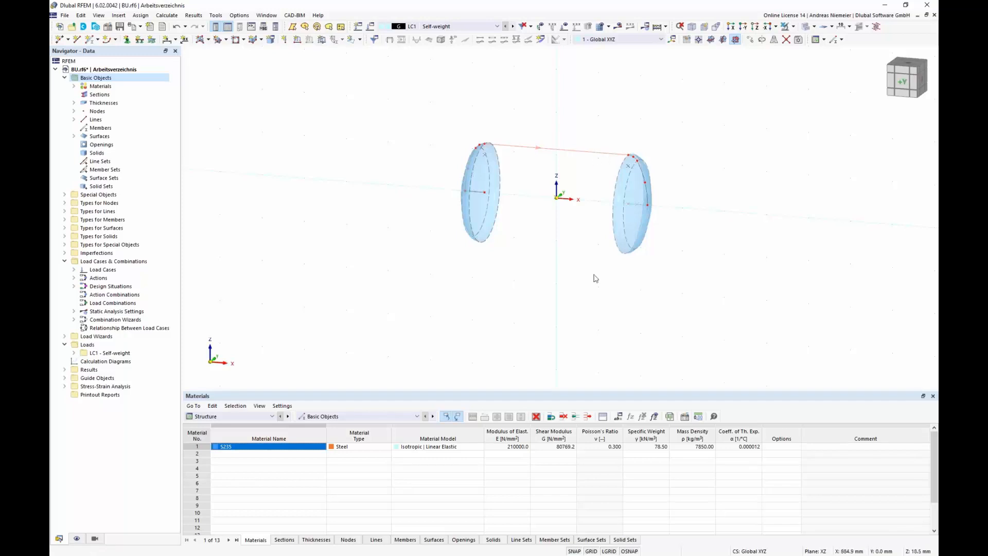
# Step: Set up a Rotate copy of the line by 180° in 2 steps, with step links linking lines with a surface
pyautogui.click(762, 39)
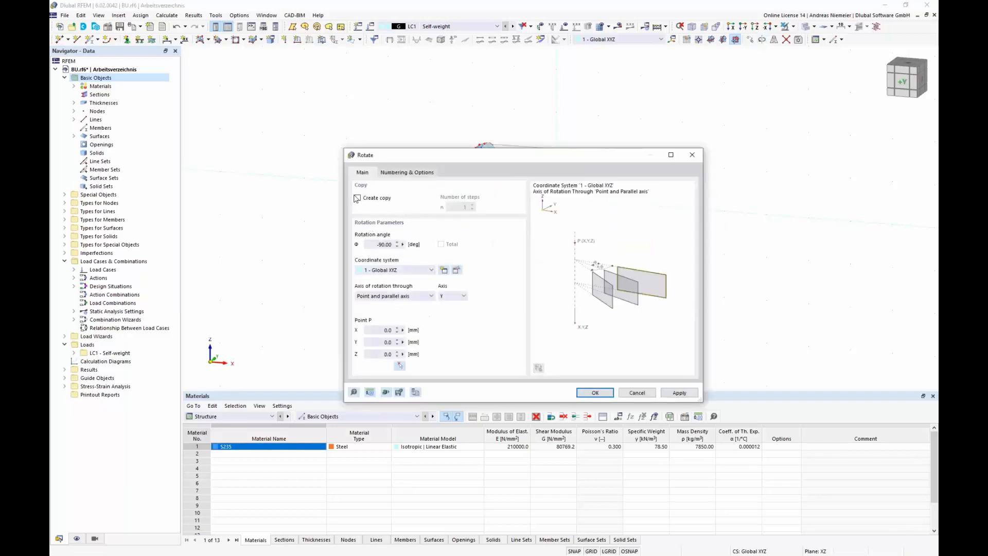
pyautogui.click(357, 198)
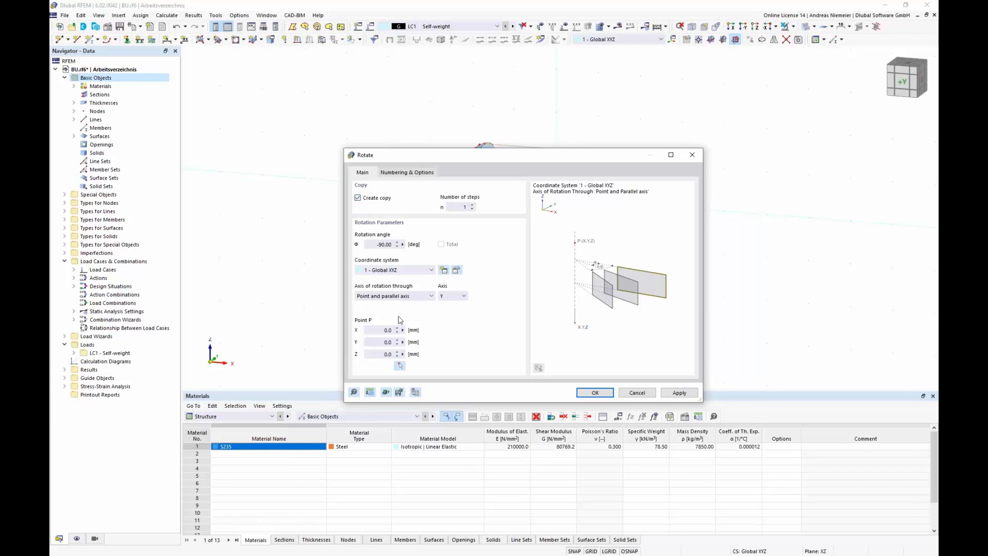
pyautogui.click(472, 204)
pyautogui.click(371, 245)
pyautogui.write('180')
pyautogui.click(453, 296)
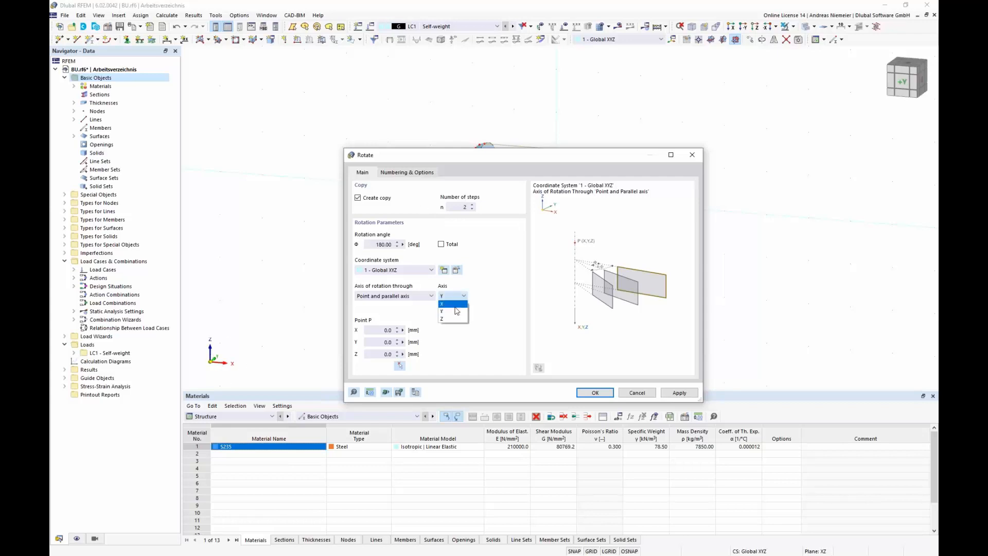
pyautogui.click(453, 312)
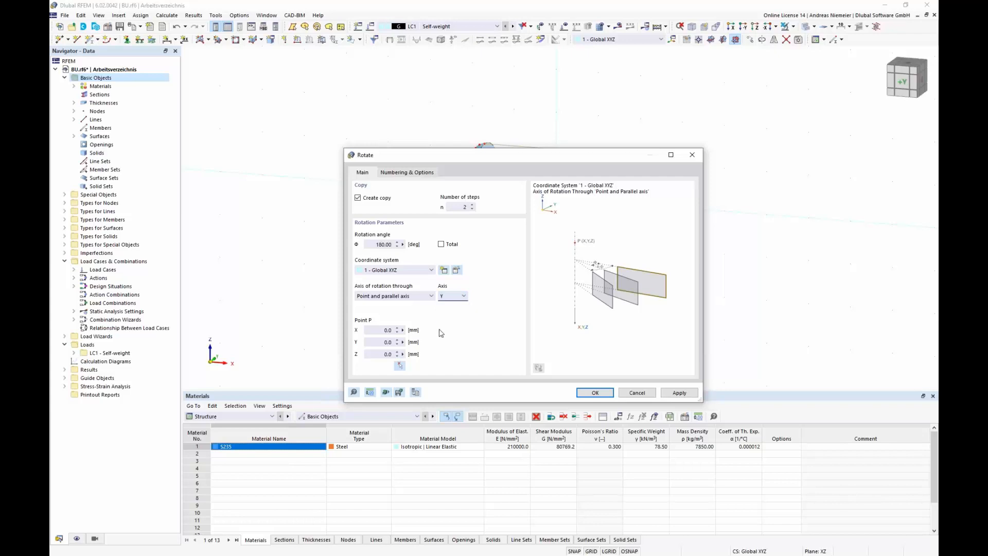
pyautogui.click(403, 178)
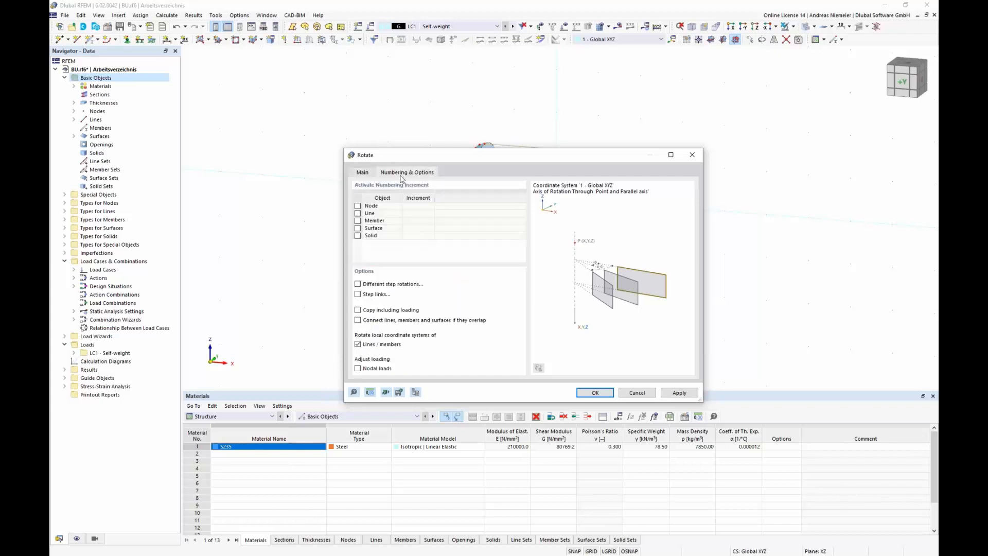
pyautogui.click(358, 295)
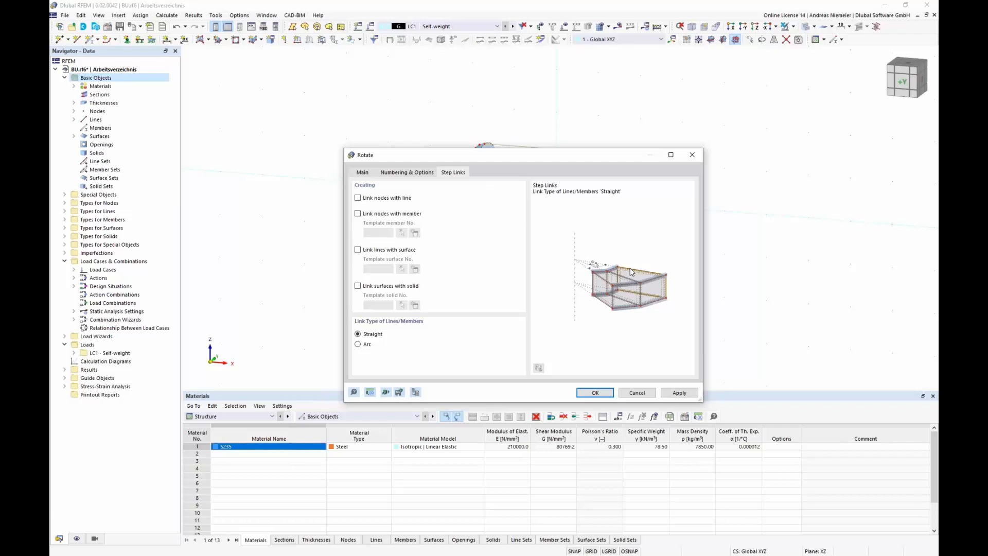
pyautogui.click(358, 250)
pyautogui.click(415, 269)
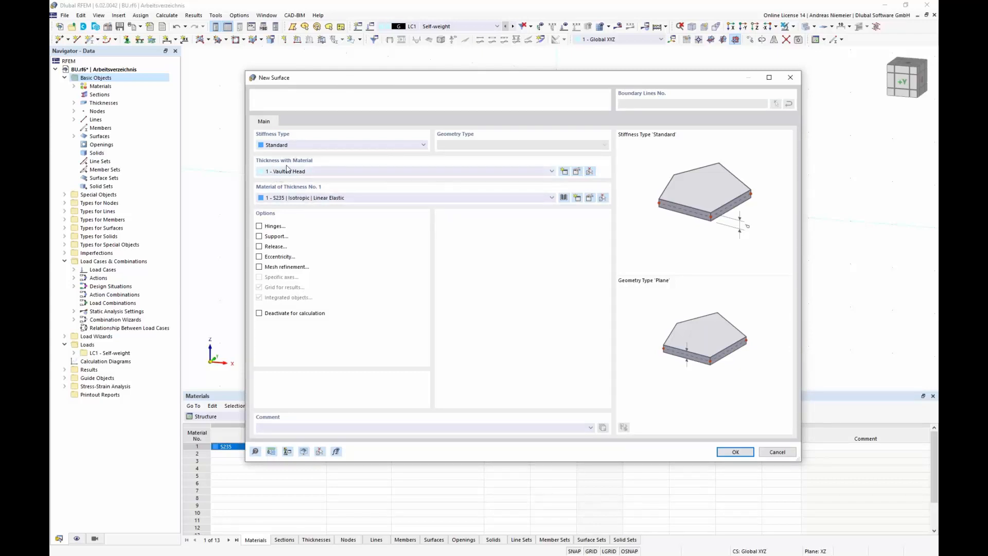
# Step: Create a new thickness named Zylinder, 26 mm, and use it for the template surface
pyautogui.click(563, 175)
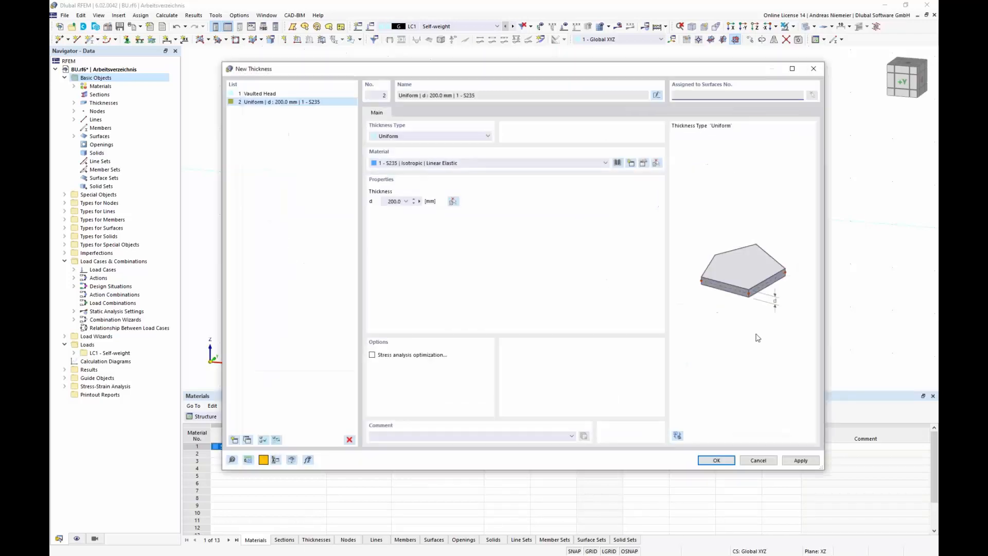
pyautogui.click(657, 95)
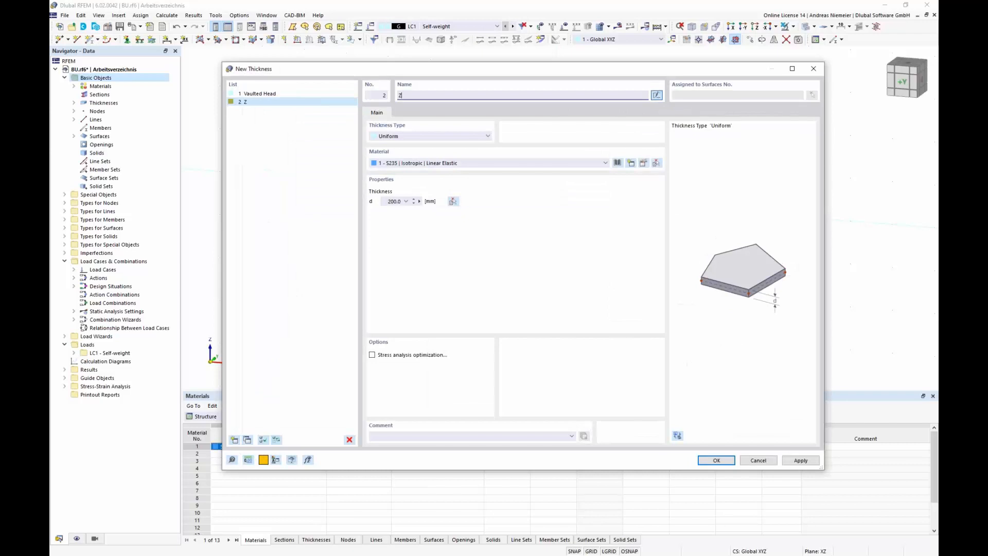
pyautogui.write('Zylinder')
pyautogui.click(392, 200)
pyautogui.write('26')
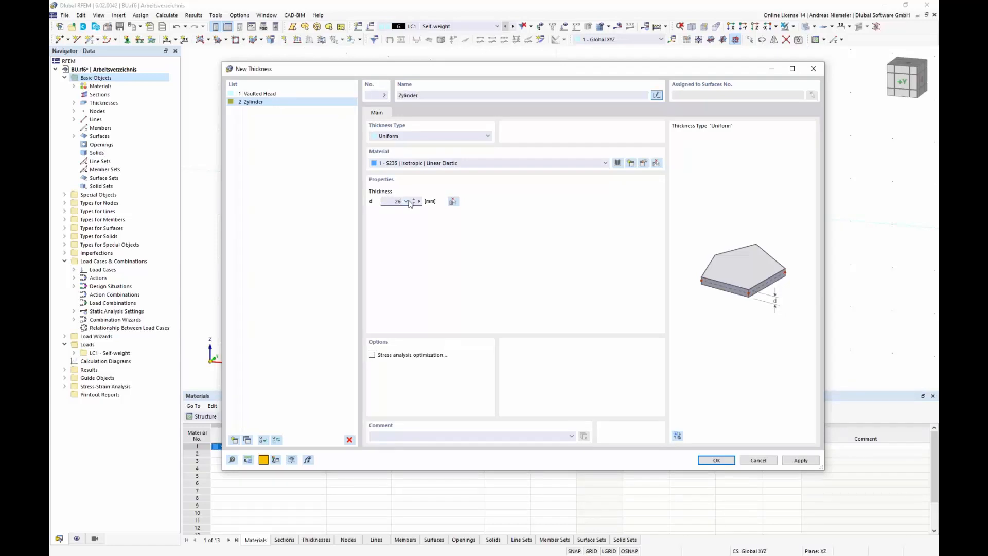
pyautogui.click(723, 460)
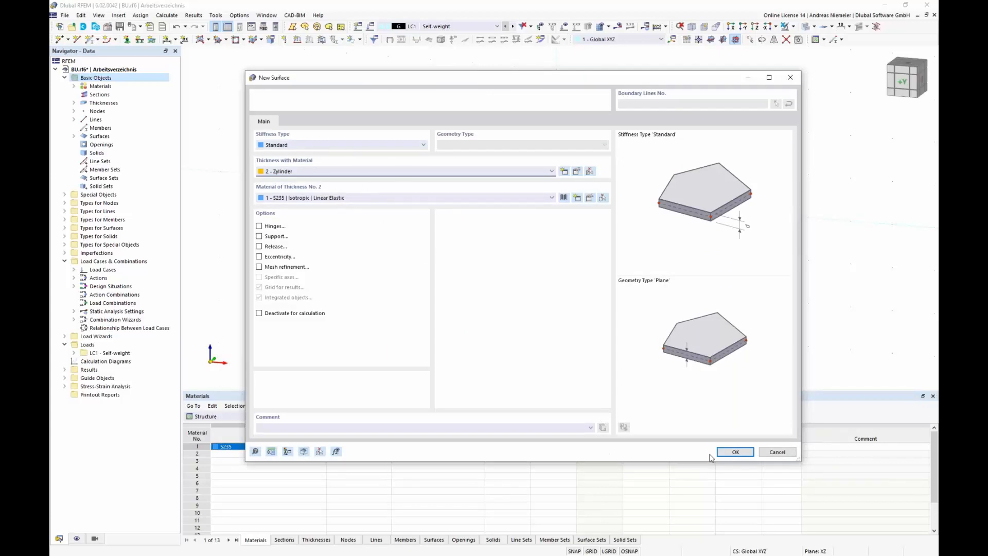
pyautogui.click(735, 453)
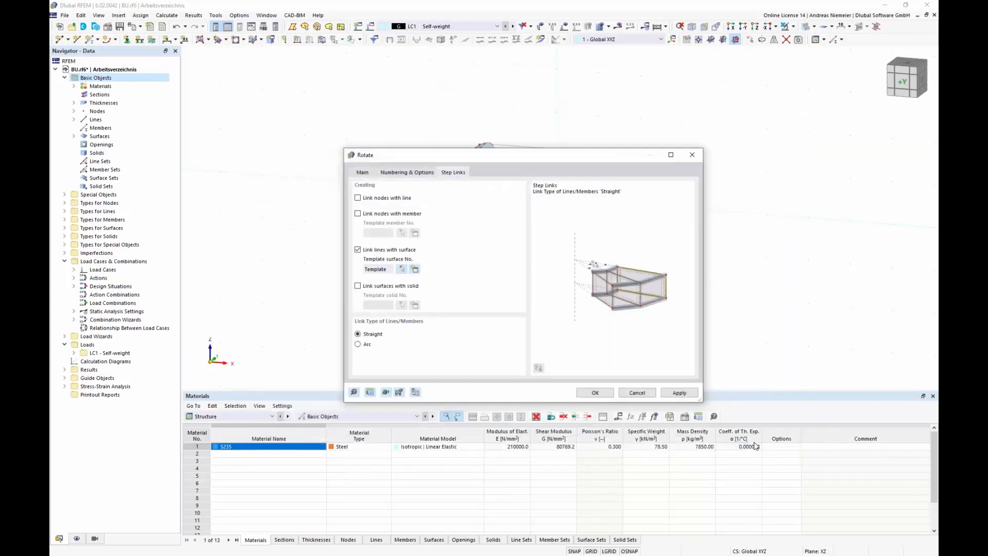
# Step: Set the step link type to Arc and apply the rotation about the Y axis
pyautogui.click(358, 345)
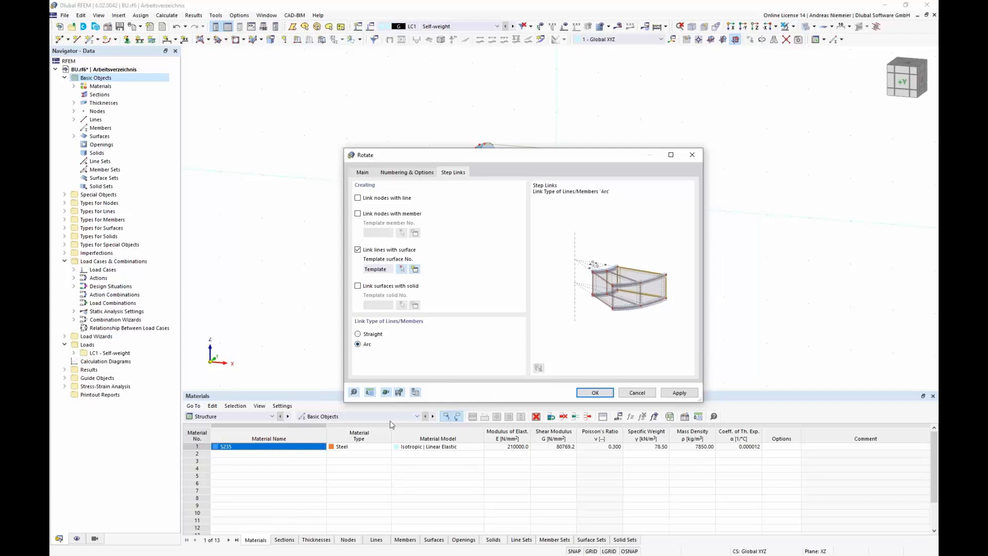
pyautogui.click(592, 394)
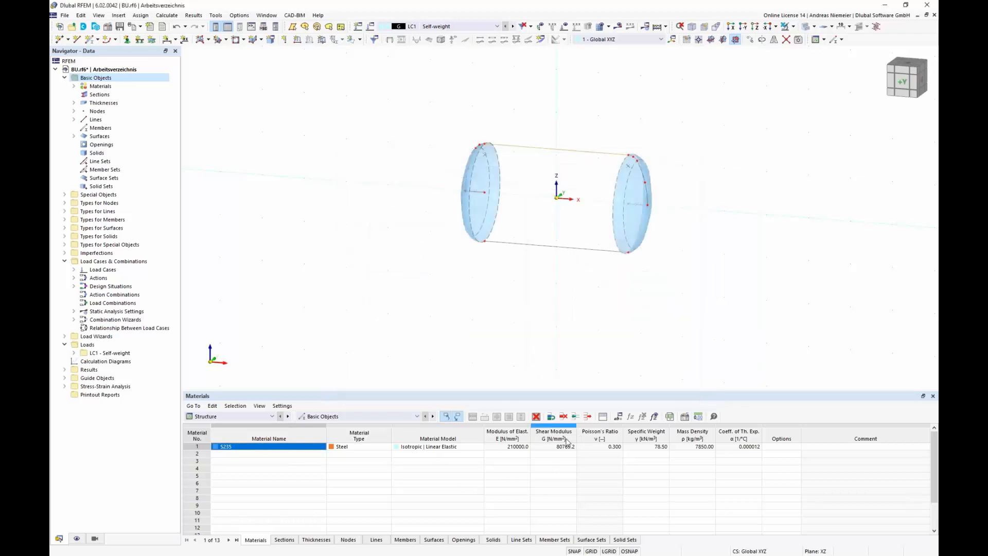
pyautogui.scroll(3, 503, 156)
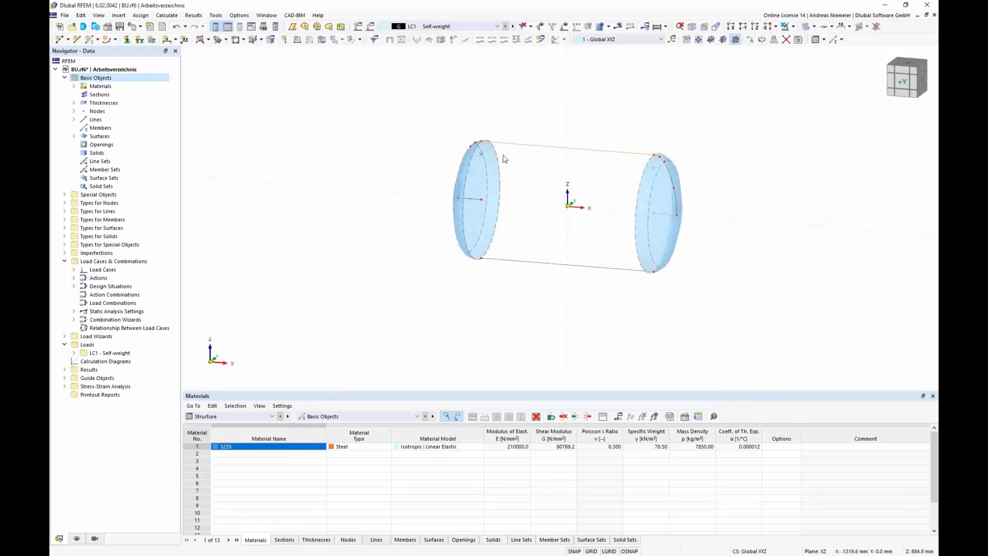
# Step: Undo the rotation and rotate copies of the top line 180° in 2 steps about the global X axis instead
pyautogui.click(177, 27)
pyautogui.click(543, 142)
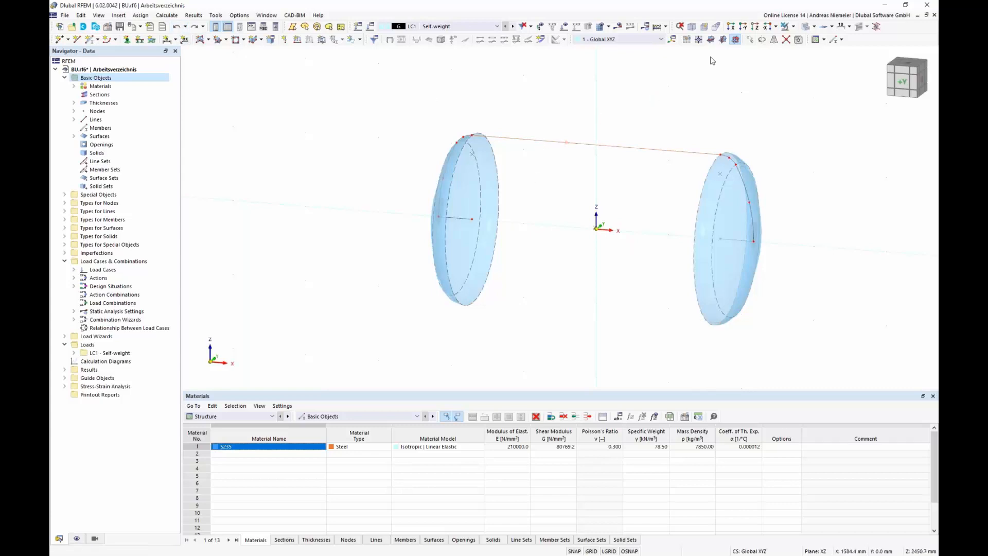
pyautogui.click(762, 40)
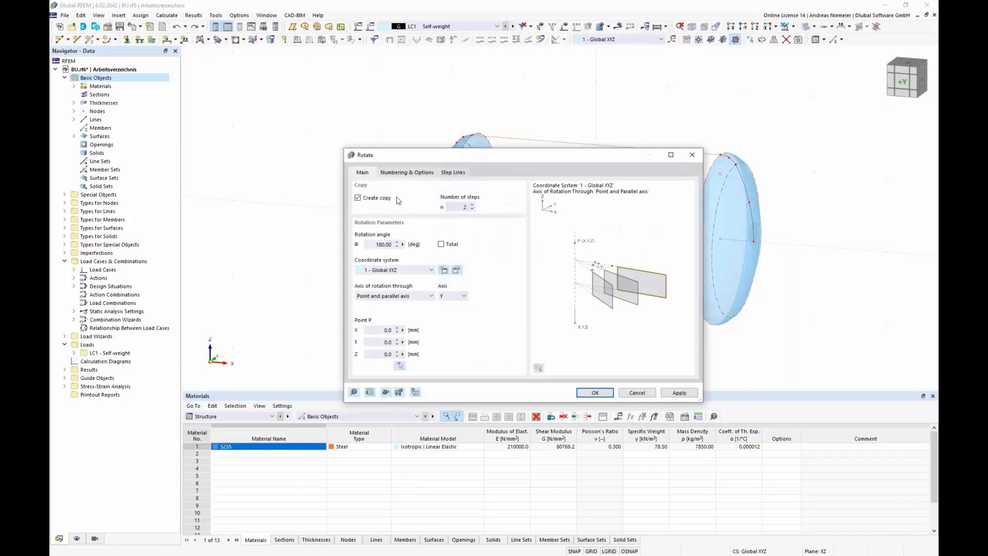
pyautogui.click(370, 244)
pyautogui.click(450, 297)
pyautogui.click(450, 304)
pyautogui.click(413, 172)
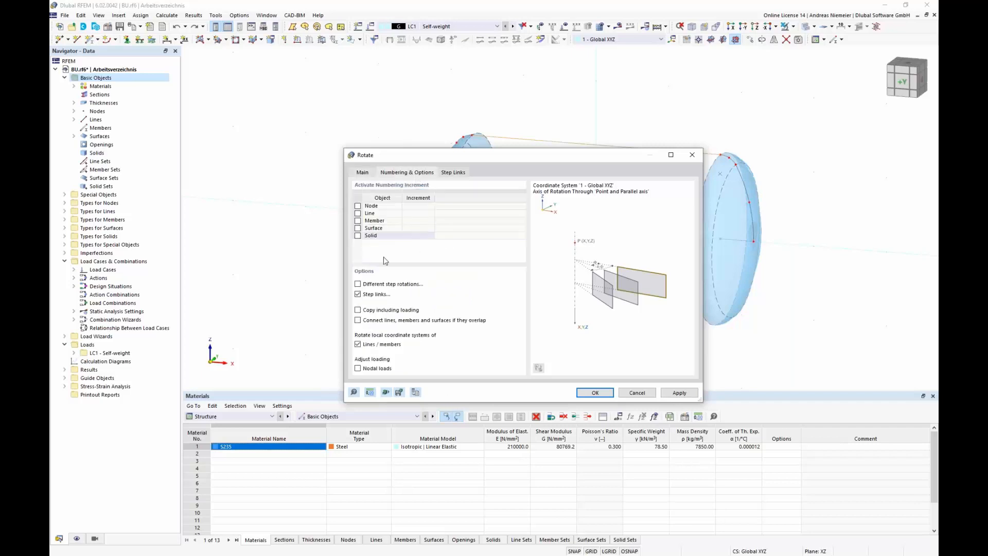
pyautogui.click(451, 175)
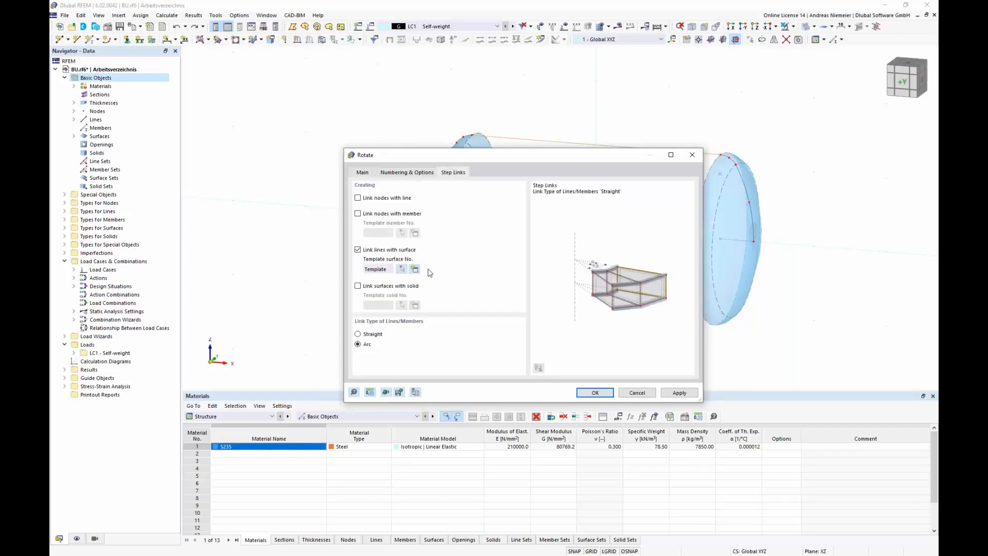
pyautogui.click(595, 393)
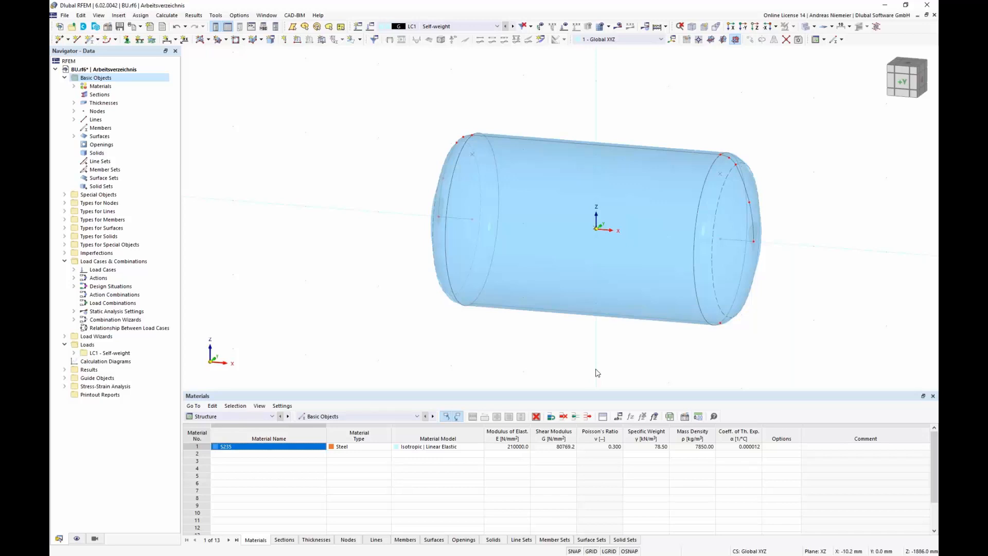
# Step: Open the thicknesses for editing and select both Vaulted Head and Zylinder together
pyautogui.moveTo(338, 229); pyautogui.dragTo(249, 212, button='middle')
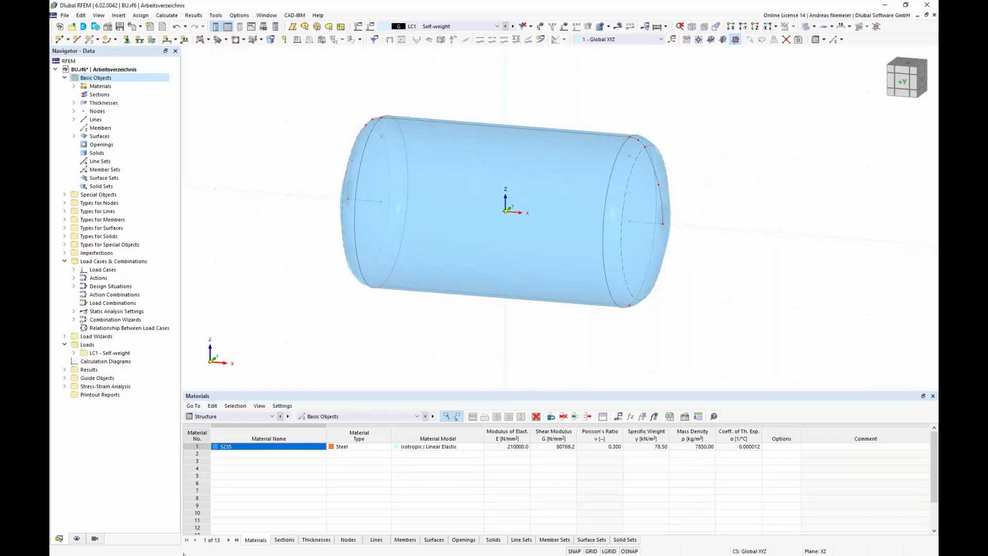
pyautogui.click(73, 103)
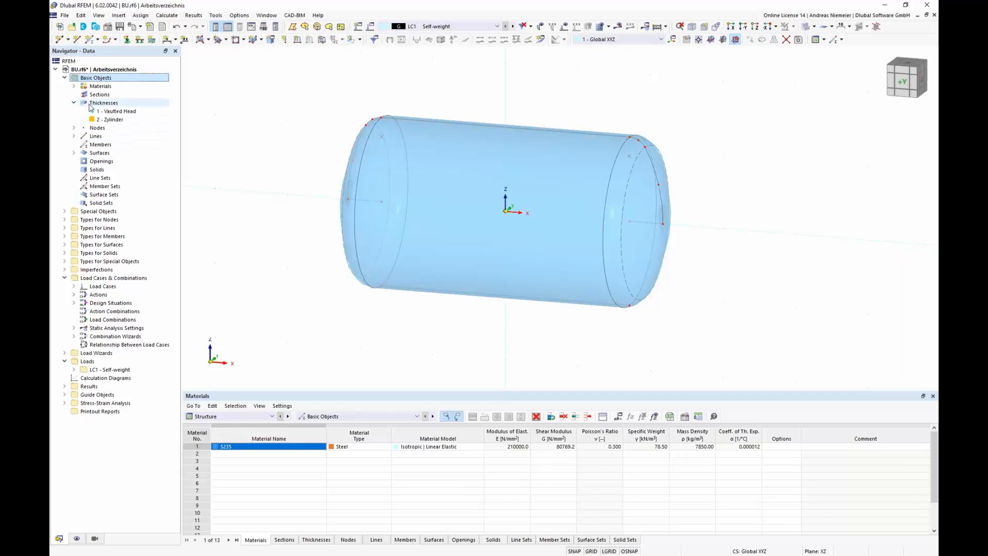
pyautogui.rightClick(90, 106)
pyautogui.click(132, 110)
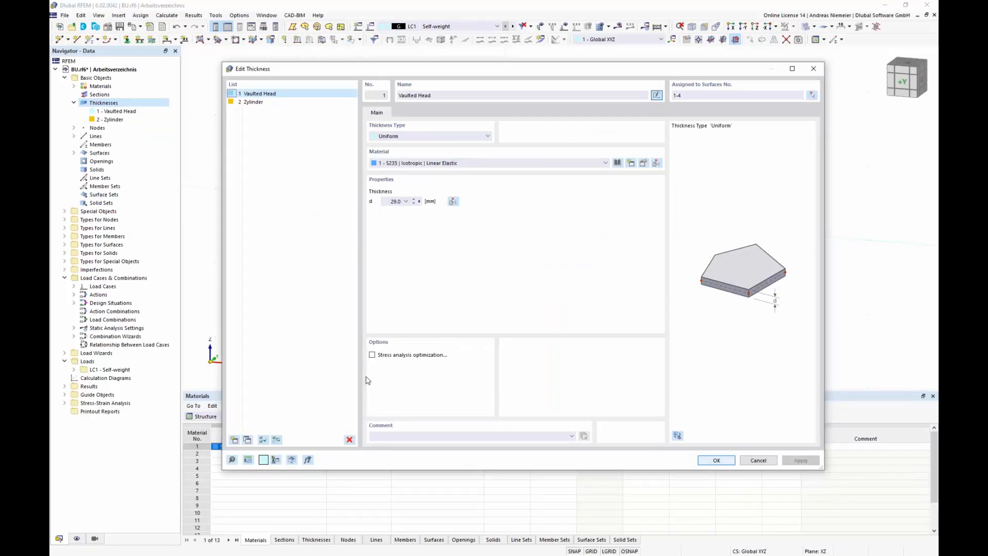
pyautogui.click(240, 95)
pyautogui.keyDown('ctrl'); pyautogui.click(260, 103); pyautogui.keyUp('ctrl')
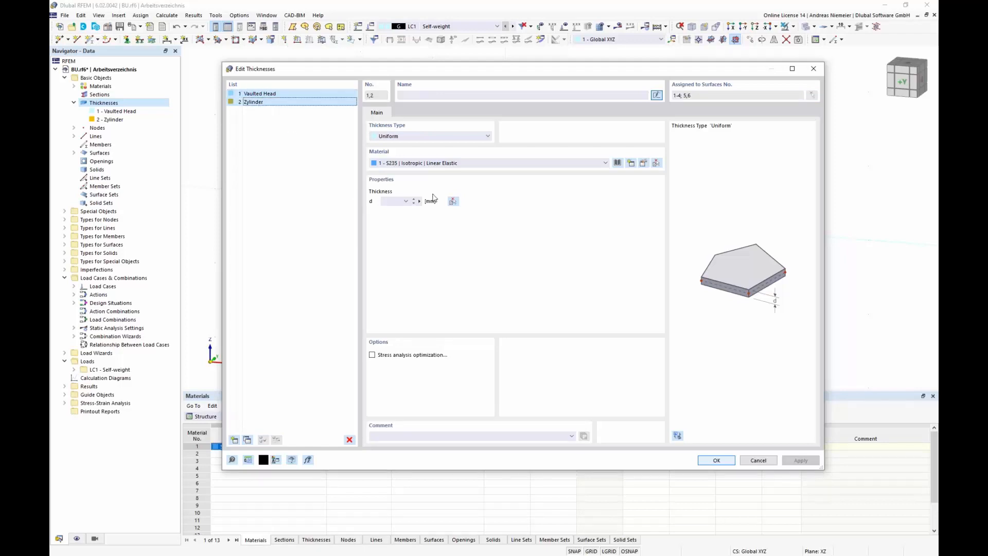
# Step: Search the material library for 1.4318 and select X2CrNiN18-7 (P) 1.4318 from the Steel 1.43xx series
pyautogui.click(618, 163)
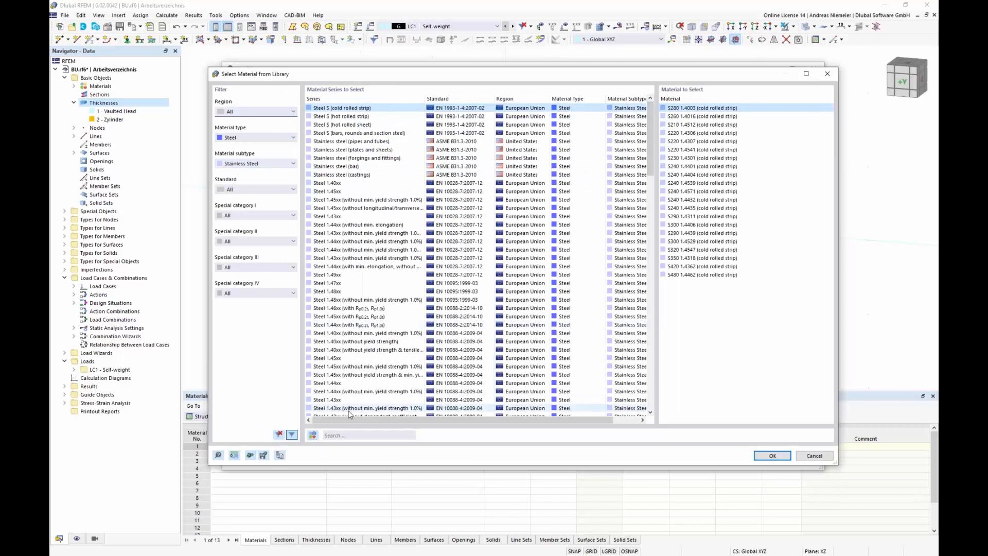
pyautogui.click(348, 436)
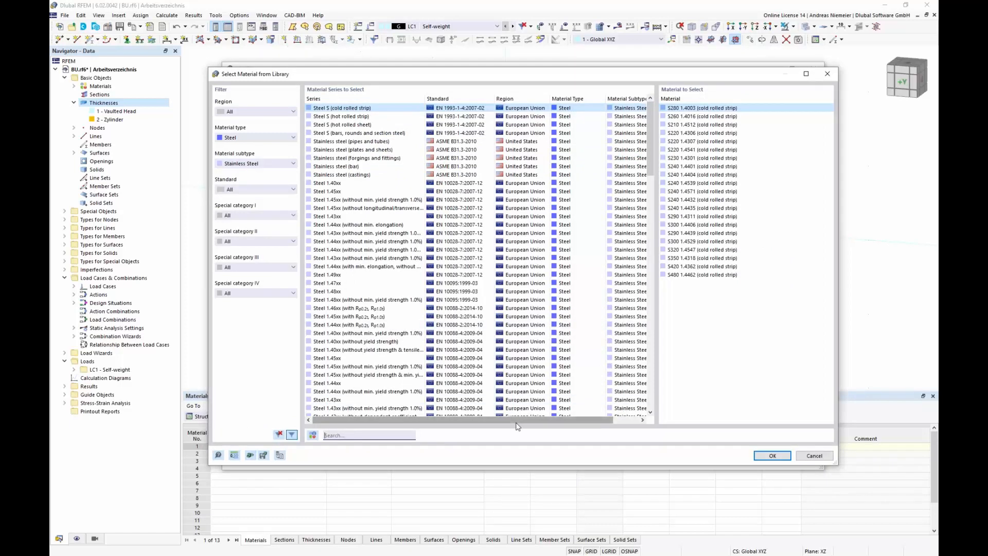
pyautogui.write('1.4')
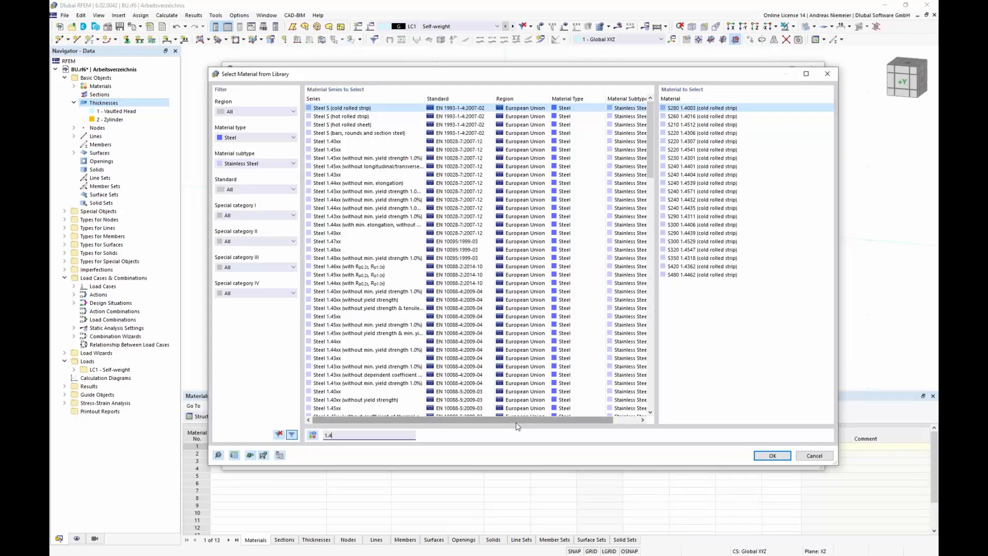
pyautogui.write('318')
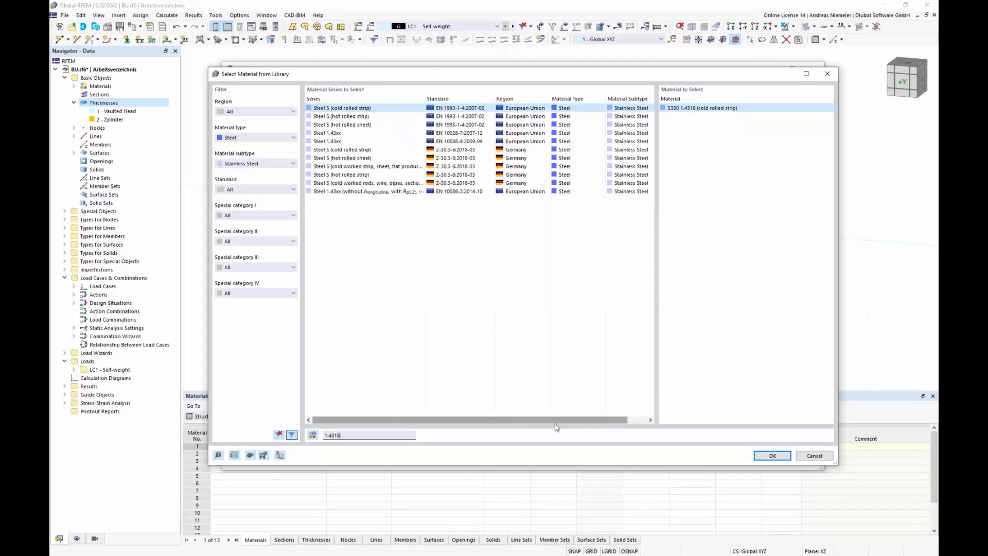
pyautogui.click(449, 195)
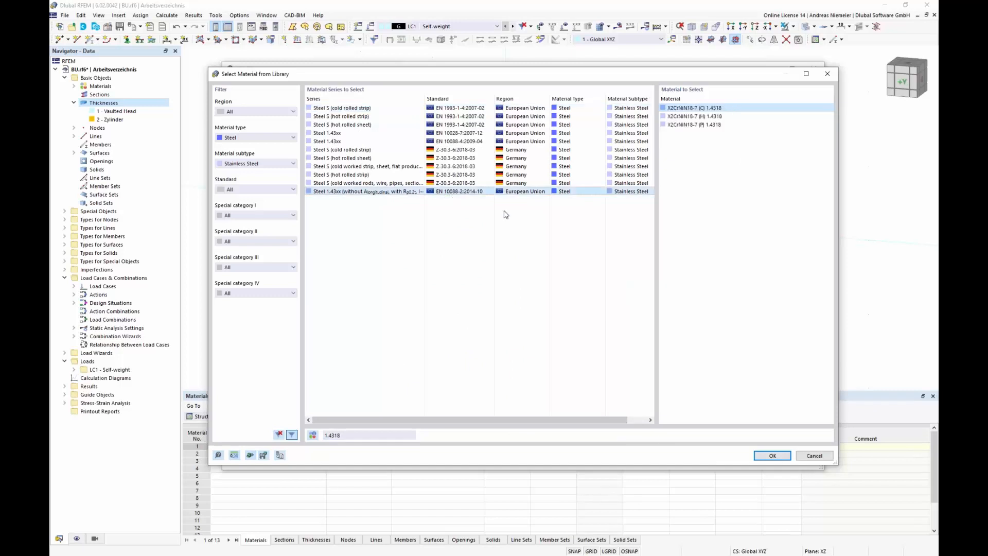
pyautogui.click(696, 125)
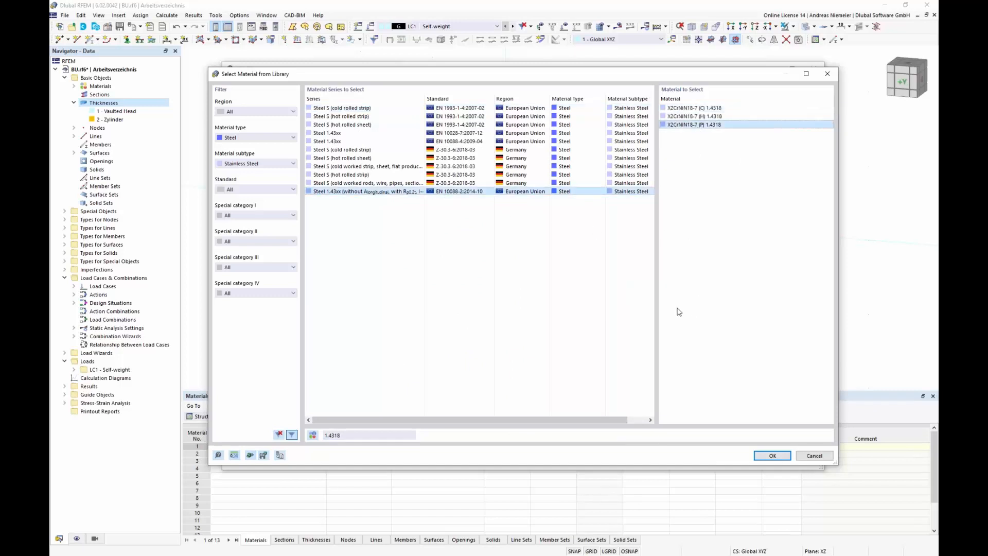
# Step: Review the selected material's properties and assign it to both the Vaulted Head and Zylinder thicknesses
pyautogui.click(316, 436)
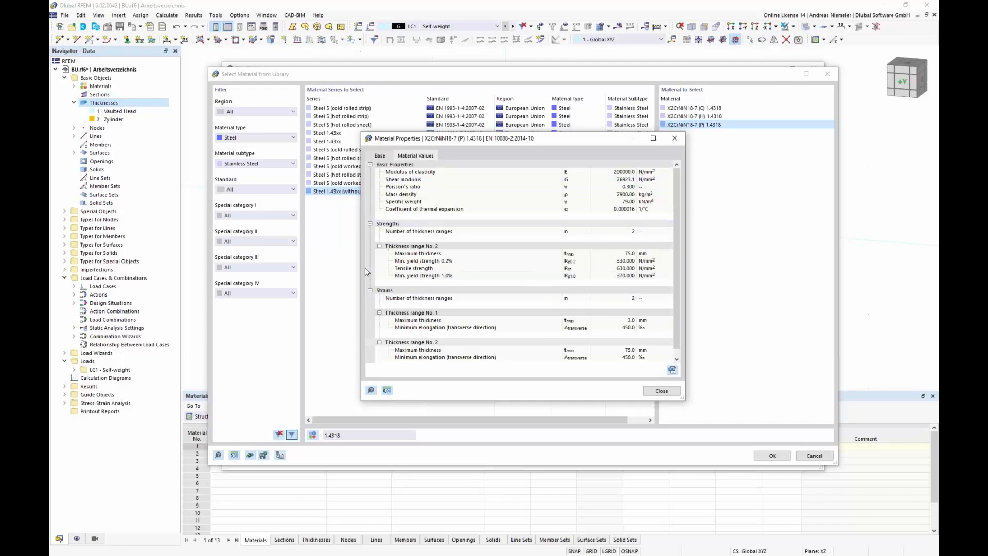
pyautogui.click(621, 262)
pyautogui.click(665, 391)
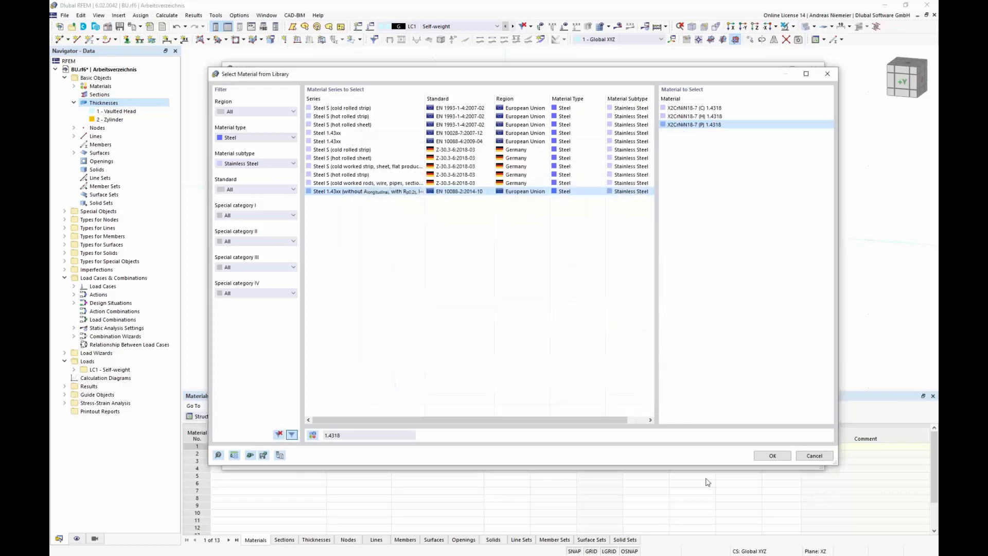
pyautogui.click(770, 456)
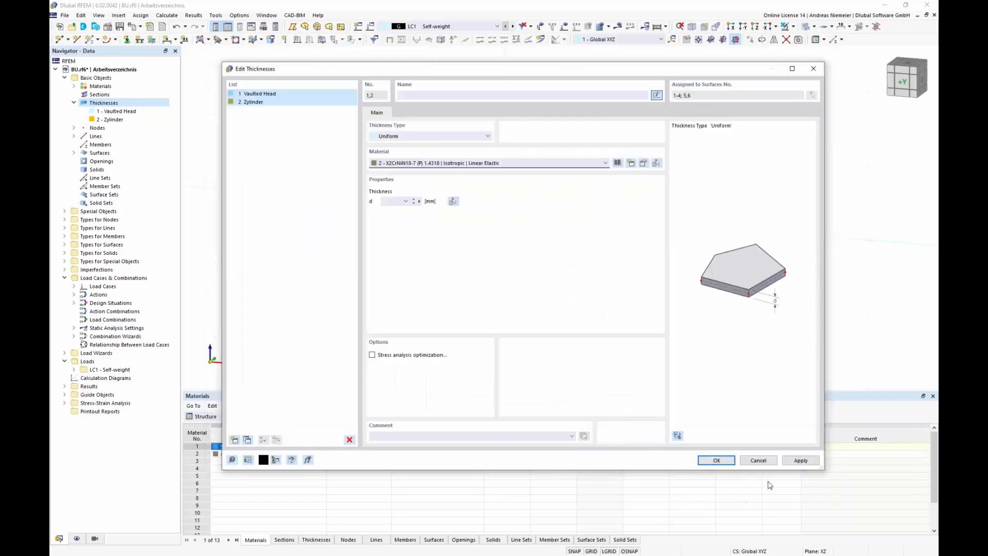
pyautogui.click(717, 460)
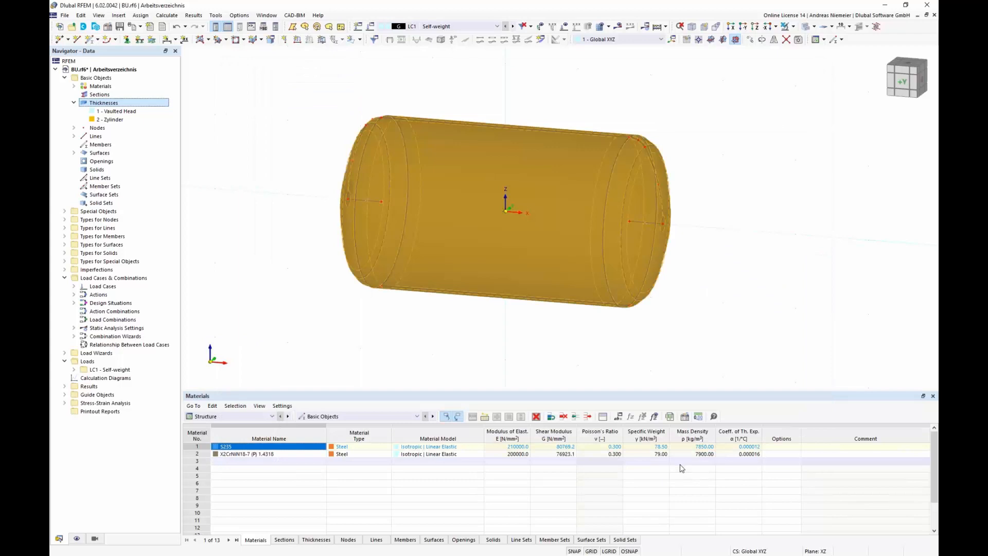
# Step: Switch the model display to wireframe mode
pyautogui.click(327, 328)
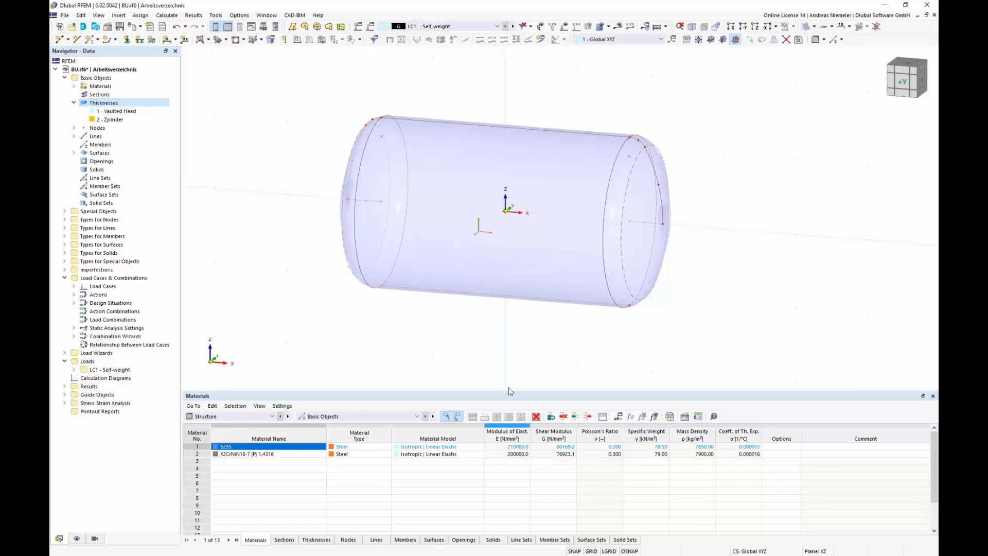
pyautogui.keyDown('ctrl'); pyautogui.moveTo(401, 341); pyautogui.dragTo(492, 291, button='middle'); pyautogui.keyUp('ctrl')
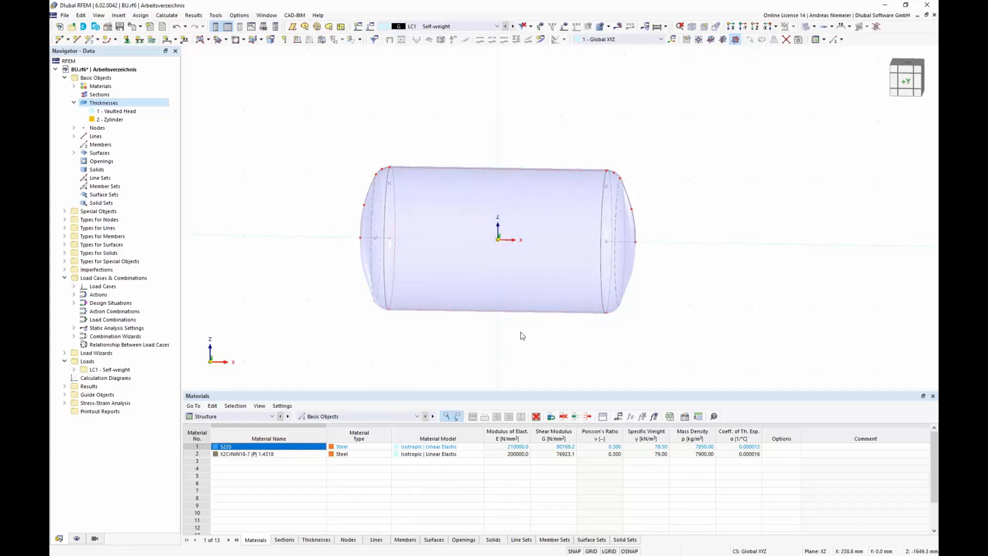
pyautogui.scroll(1, 699, 236)
pyautogui.keyDown('ctrl'); pyautogui.moveTo(699, 236); pyautogui.dragTo(594, 233, button='middle'); pyautogui.keyUp('ctrl')
pyautogui.scroll(-1, 594, 233)
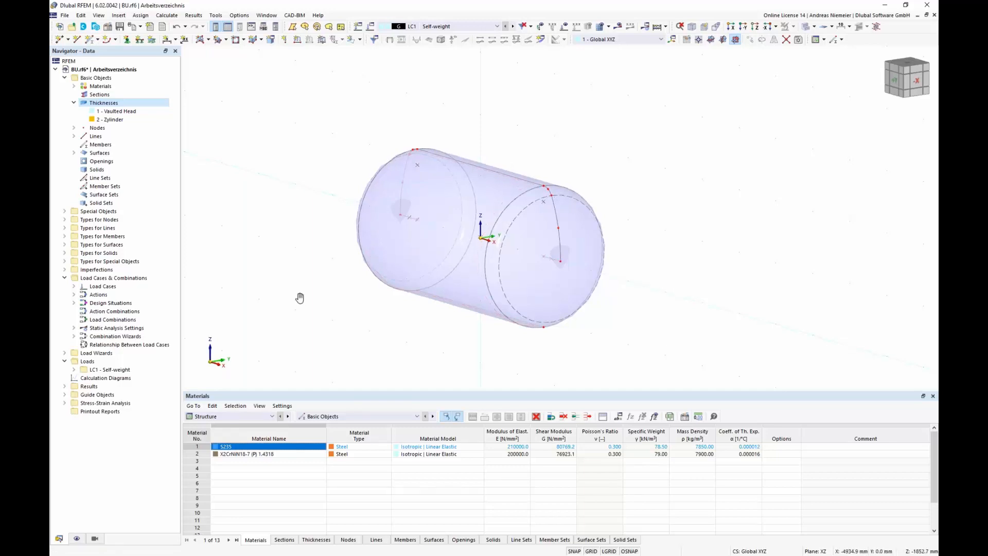
pyautogui.moveTo(300, 298); pyautogui.dragTo(441, 338, button='middle')
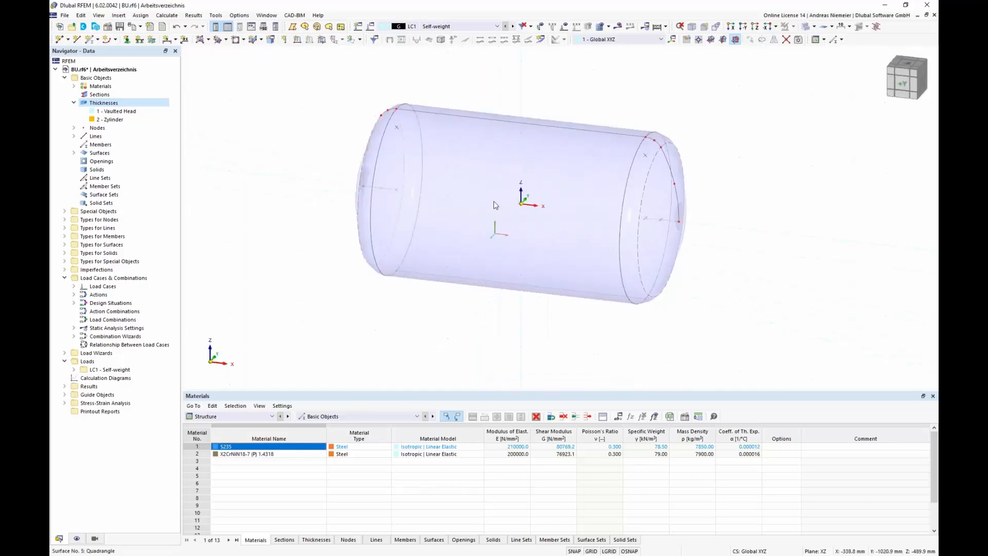
pyautogui.scroll(1, 530, 193)
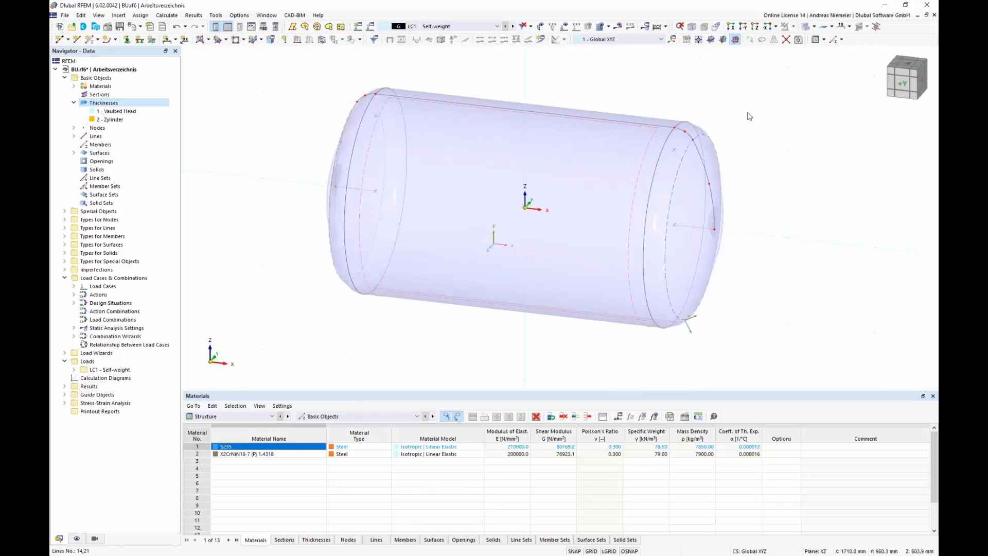
pyautogui.click(814, 28)
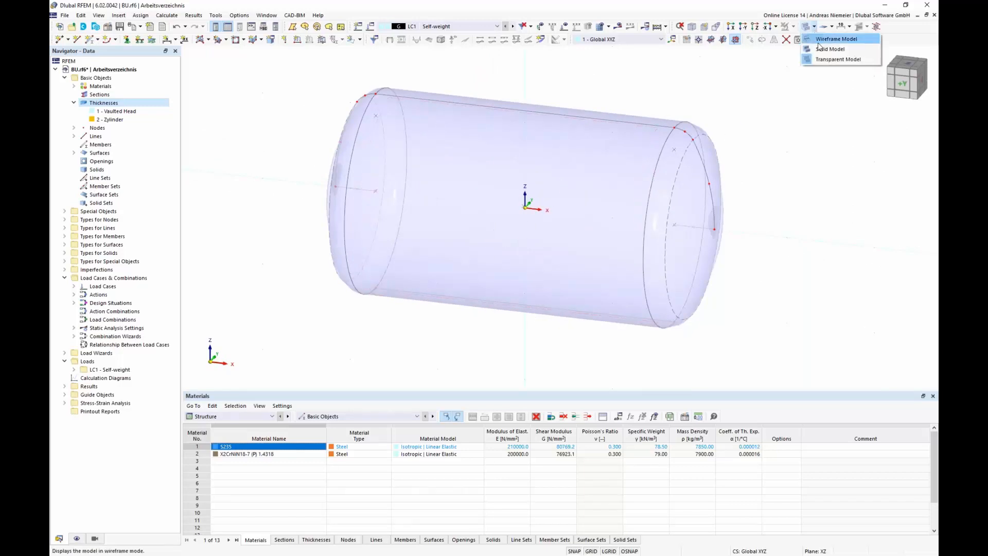
pyautogui.click(825, 40)
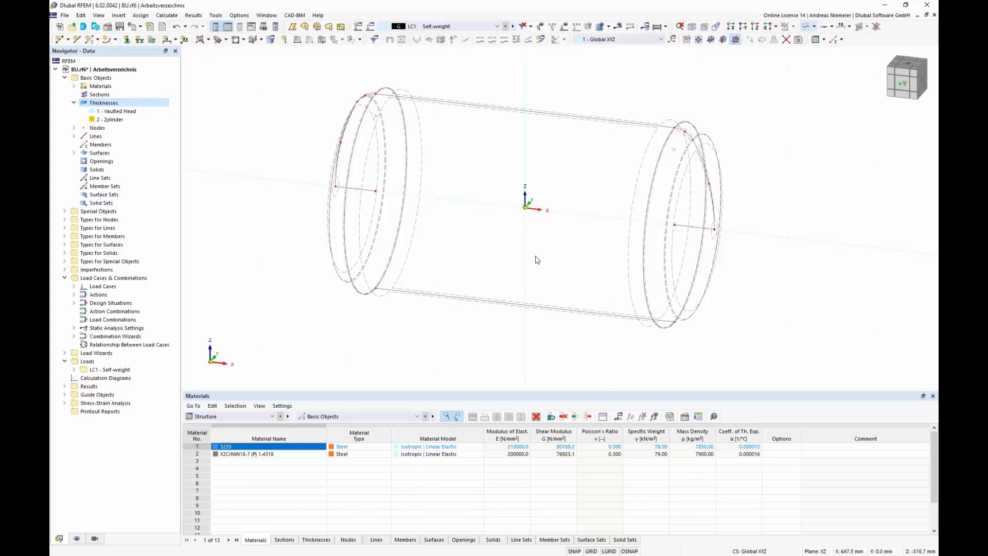
# Step: Set the work plane grid point spacing to 150 mm by 200 mm
pyautogui.scroll(-3, 533, 257)
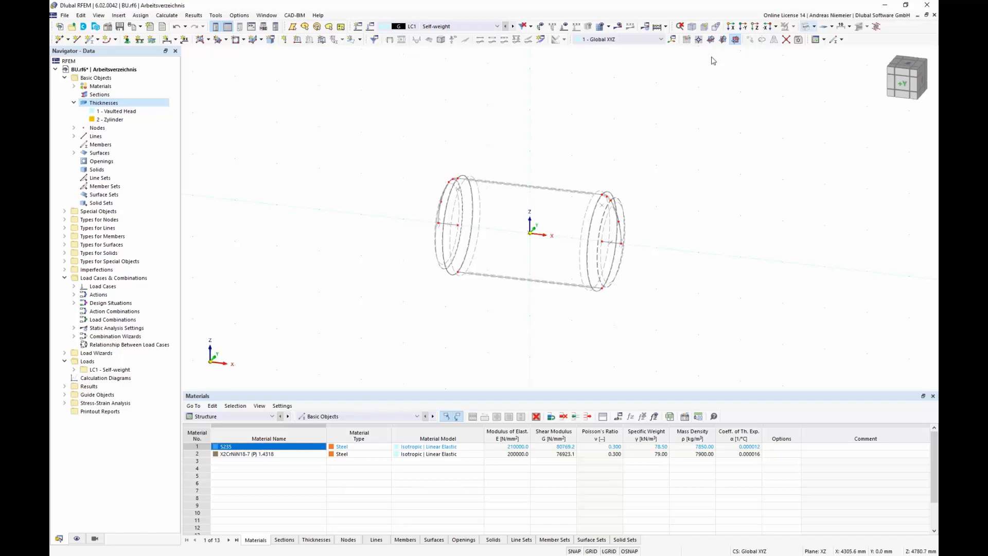
pyautogui.click(687, 40)
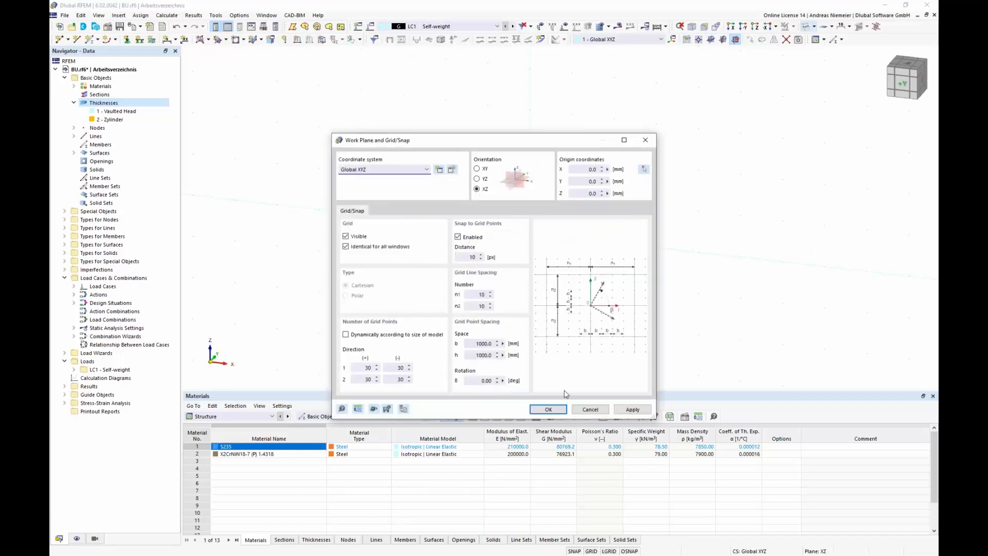
pyautogui.doubleClick(468, 344)
pyautogui.write('150')
pyautogui.press('Tab')
pyautogui.write('200')
pyautogui.click(548, 409)
# Step: Create a new elliptical arc with control points at Z −200 mm, Z 200 mm and X 150 mm
pyautogui.scroll(3, 555, 253)
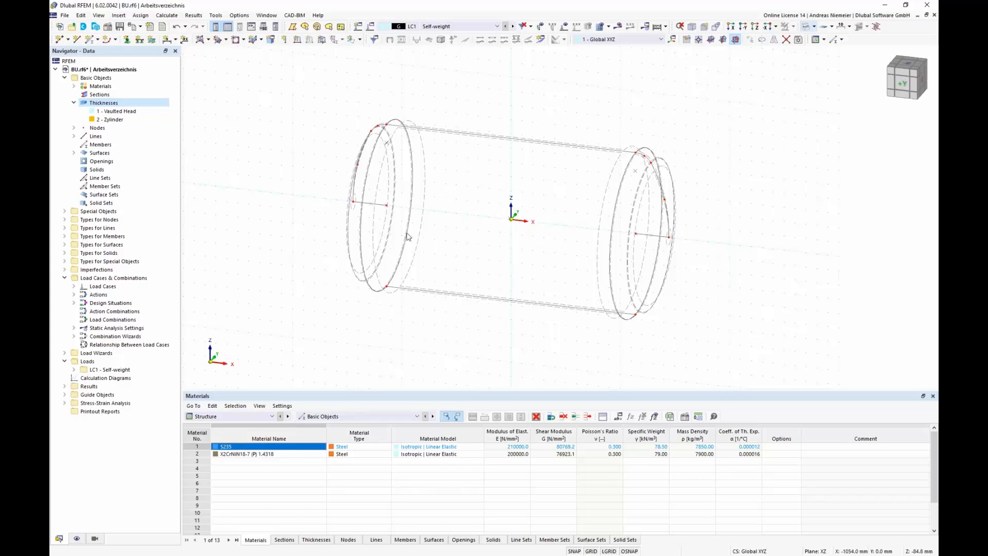
pyautogui.click(73, 136)
pyautogui.rightClick(97, 136)
pyautogui.moveTo(122, 152)
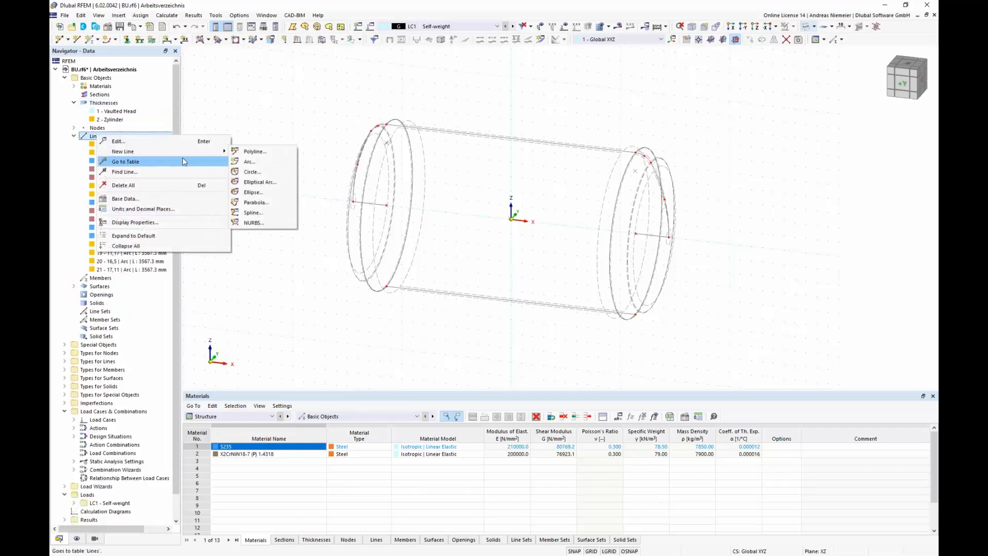
pyautogui.click(260, 182)
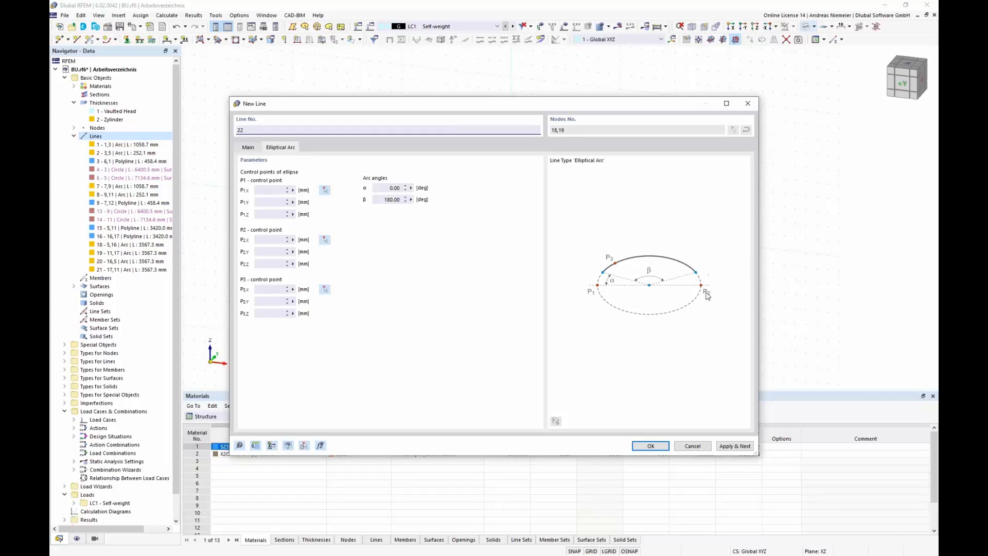
pyautogui.click(325, 190)
pyautogui.scroll(3, 527, 261)
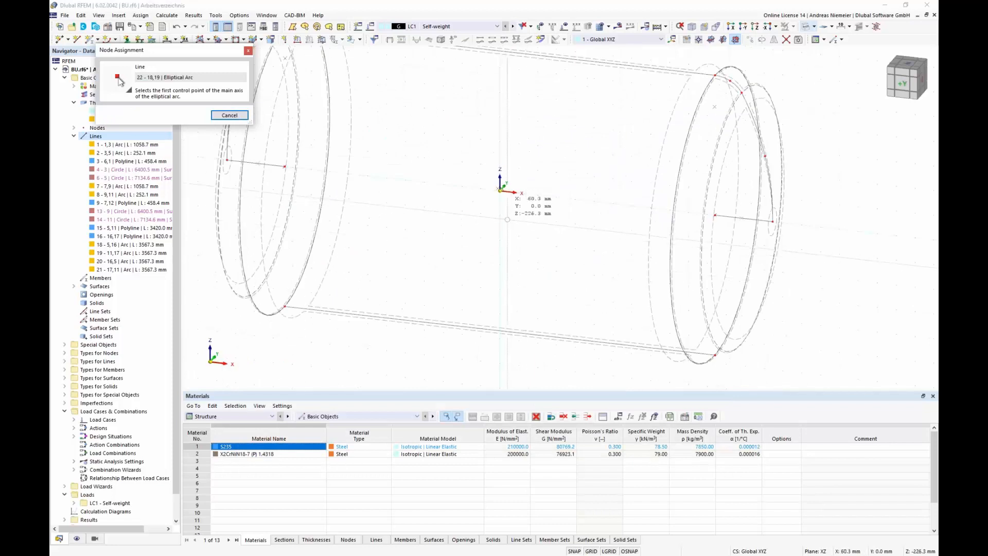
pyautogui.click(501, 216)
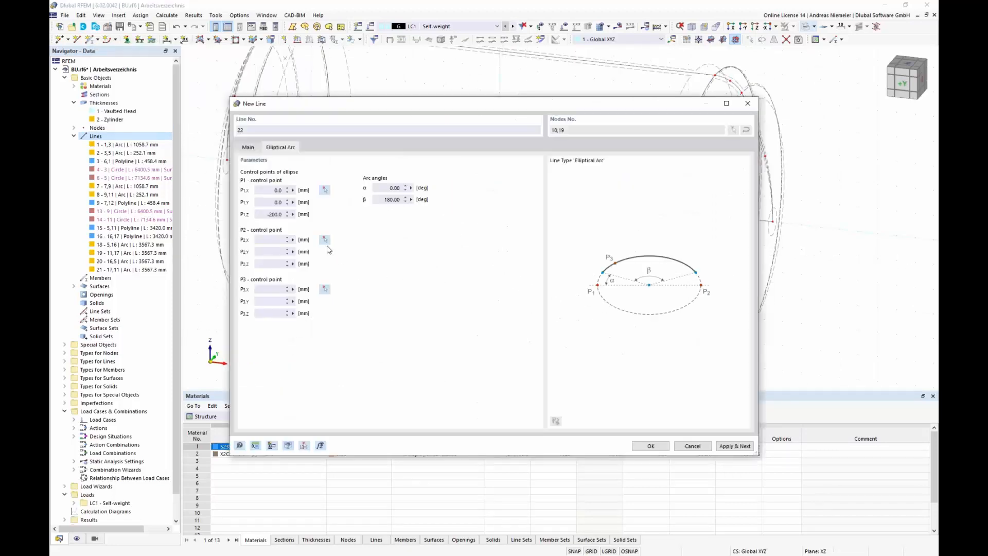
pyautogui.click(325, 240)
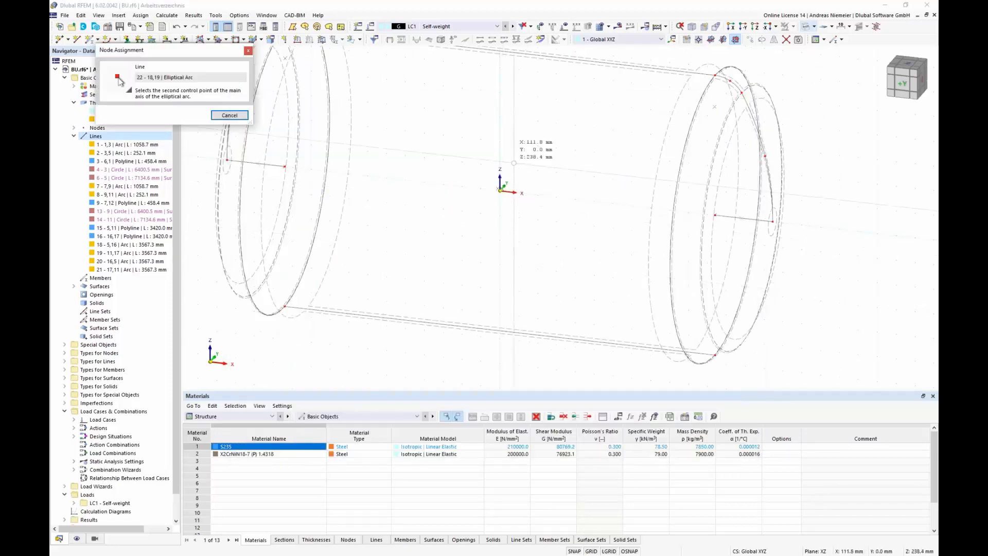
pyautogui.click(507, 200)
pyautogui.click(325, 290)
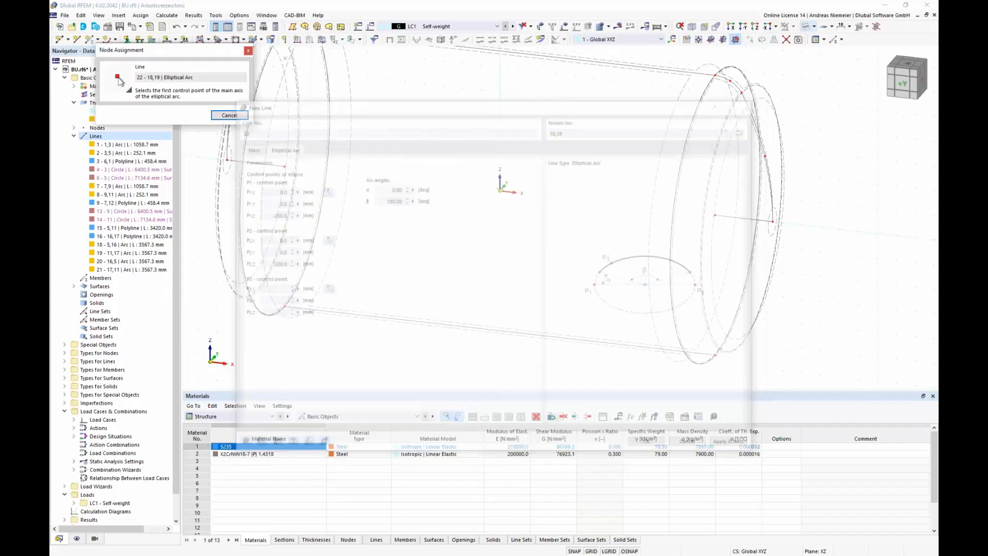
pyautogui.click(522, 205)
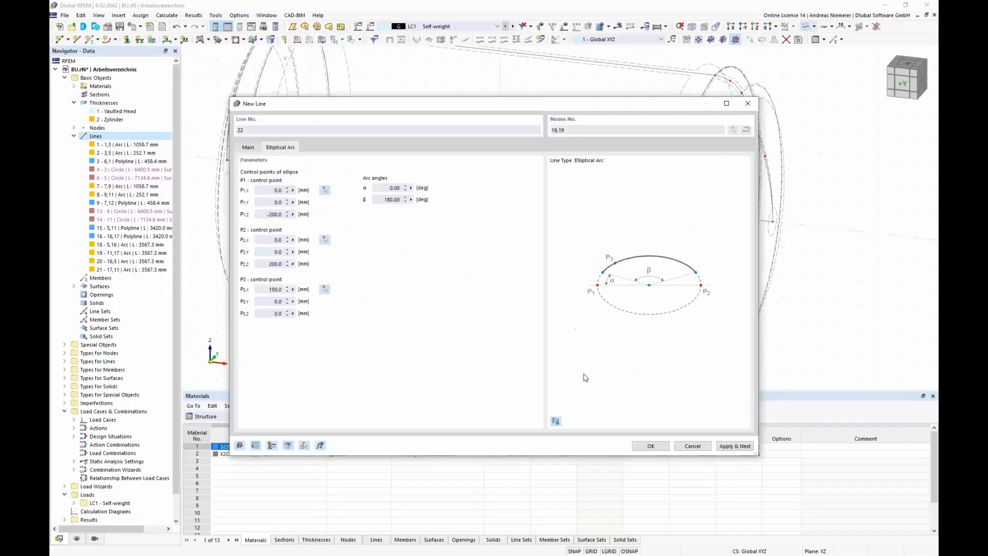
pyautogui.click(651, 446)
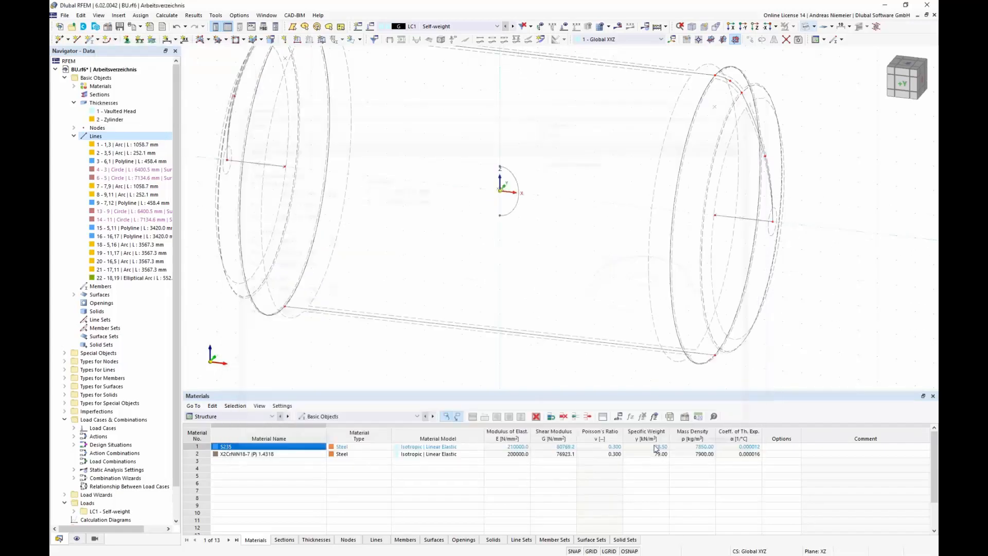
# Step: Mirror a copy of the elliptical arc about the YZ plane through the origin
pyautogui.scroll(3, 470, 176)
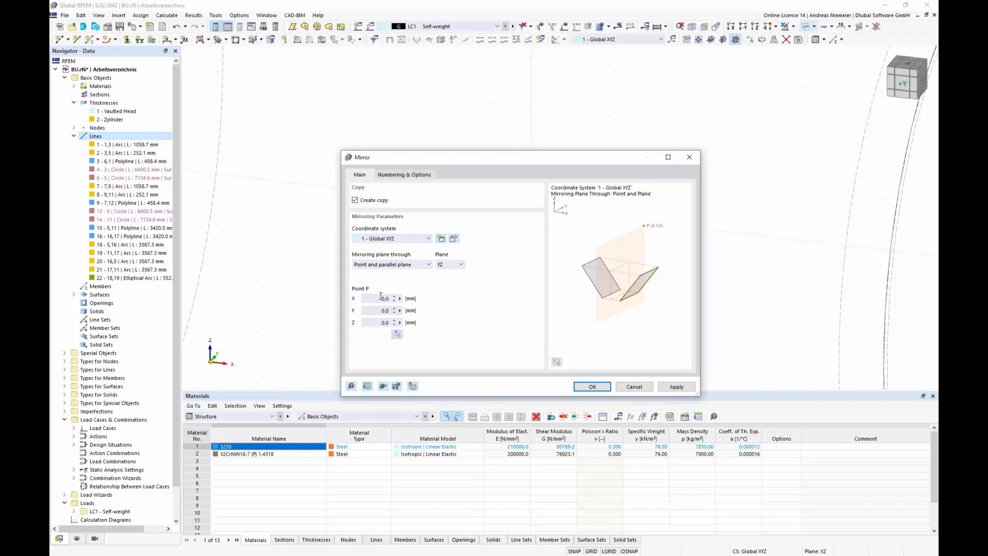
pyautogui.click(592, 387)
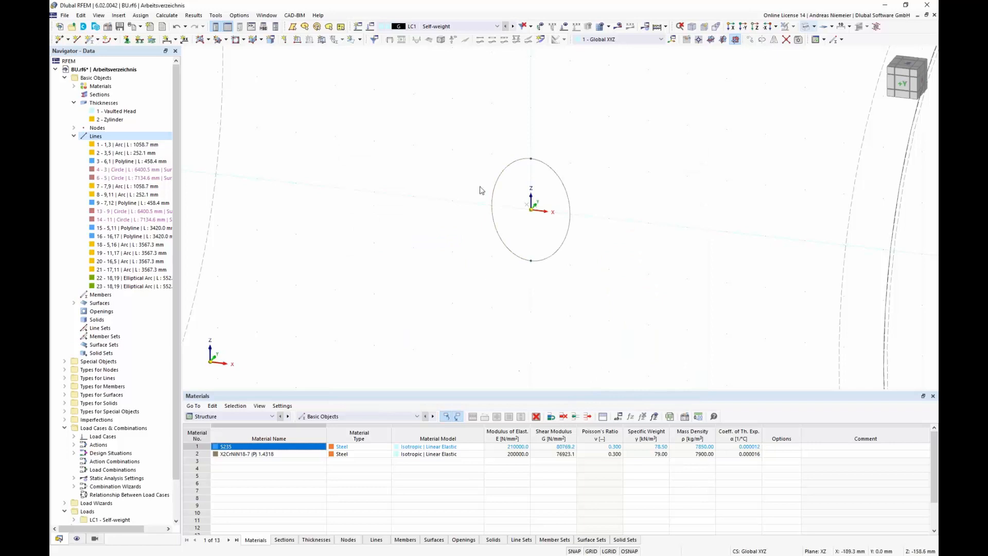
# Step: Start a Move/Copy of the elliptical manhole arcs with Create copy enabled and the X displacement set to 0 mm
pyautogui.scroll(-6, 426, 233)
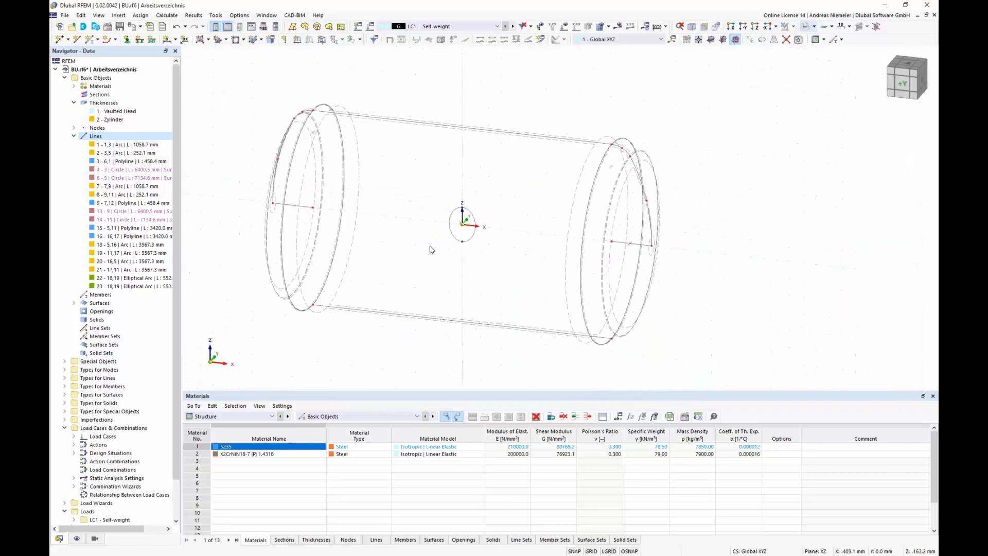
pyautogui.keyDown('ctrl'); pyautogui.moveTo(430, 251); pyautogui.dragTo(458, 226, button='middle'); pyautogui.keyUp('ctrl')
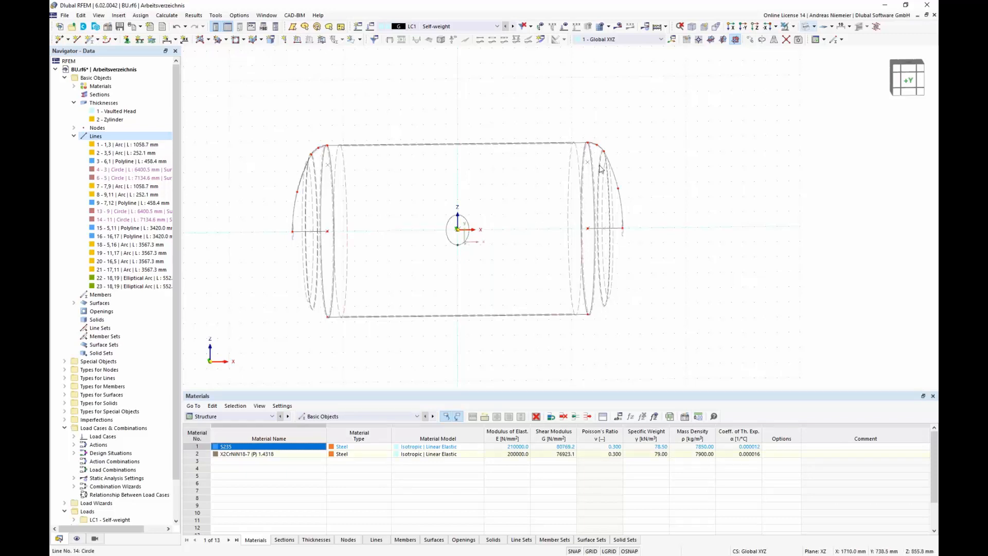
pyautogui.scroll(1, 692, 209)
pyautogui.keyDown('ctrl'); pyautogui.moveTo(673, 227); pyautogui.dragTo(635, 247, button='middle'); pyautogui.keyUp('ctrl')
pyautogui.scroll(-1, 634, 242)
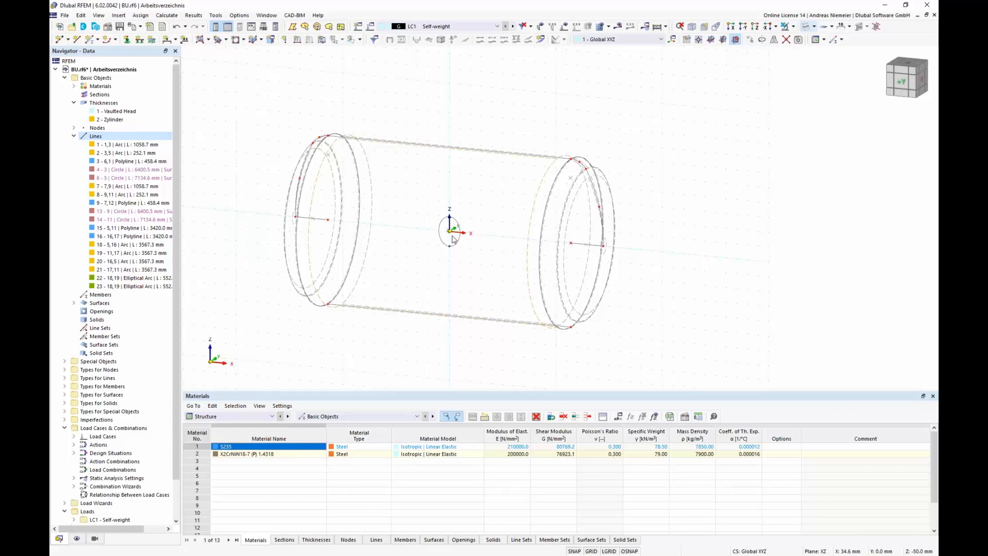
pyautogui.scroll(5, 422, 219)
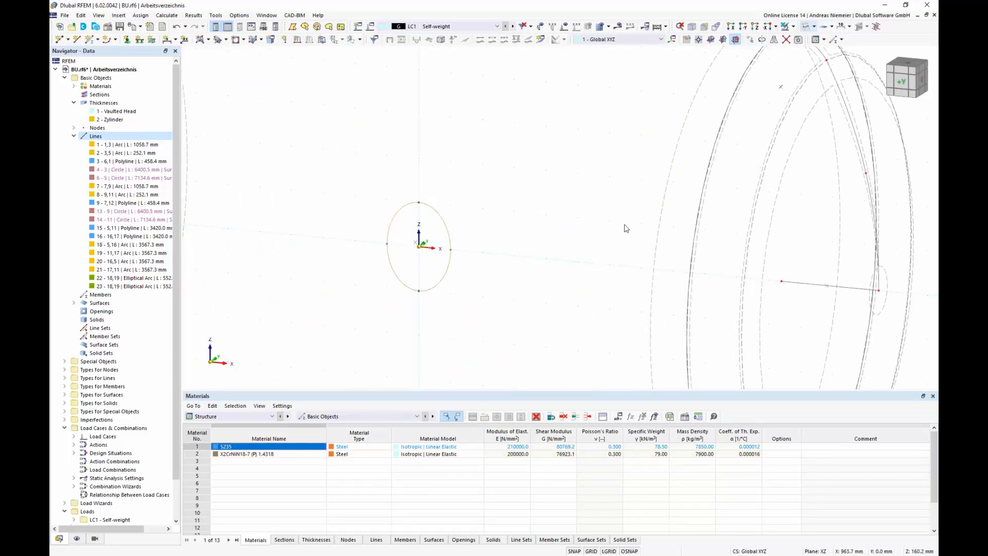
pyautogui.click(750, 41)
pyautogui.moveTo(492, 155); pyautogui.dragTo(691, 133)
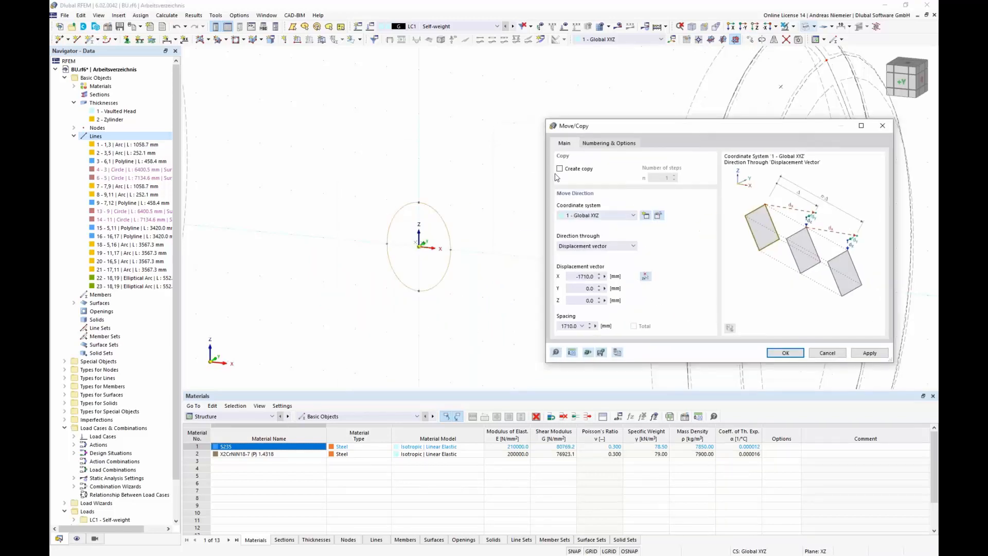
pyautogui.click(560, 169)
pyautogui.moveTo(572, 280); pyautogui.dragTo(618, 276)
pyautogui.write('0')
pyautogui.press('Tab')
# Step: Enable step links so the copied lines are linked with a surface, and start defining a new template surface
pyautogui.click(620, 147)
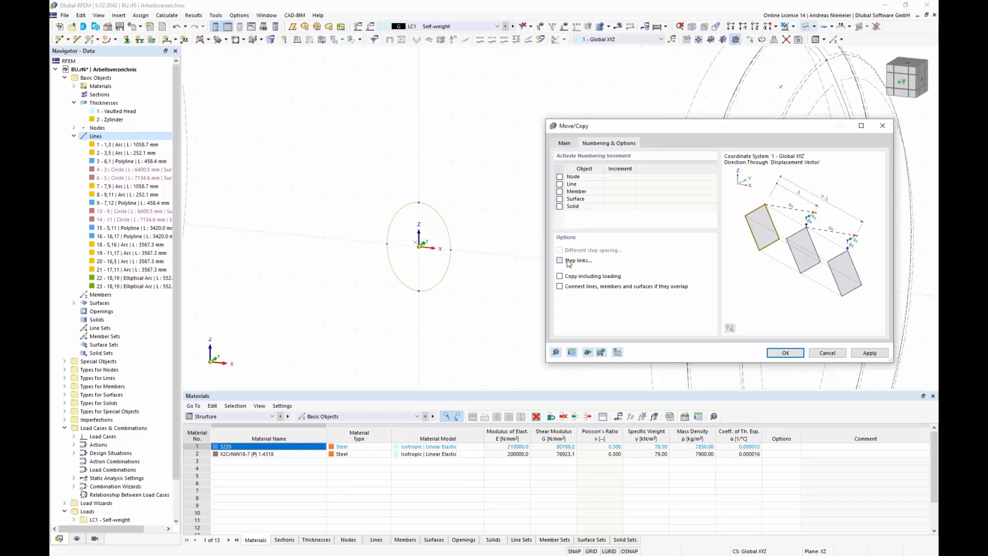
pyautogui.click(568, 262)
pyautogui.click(569, 231)
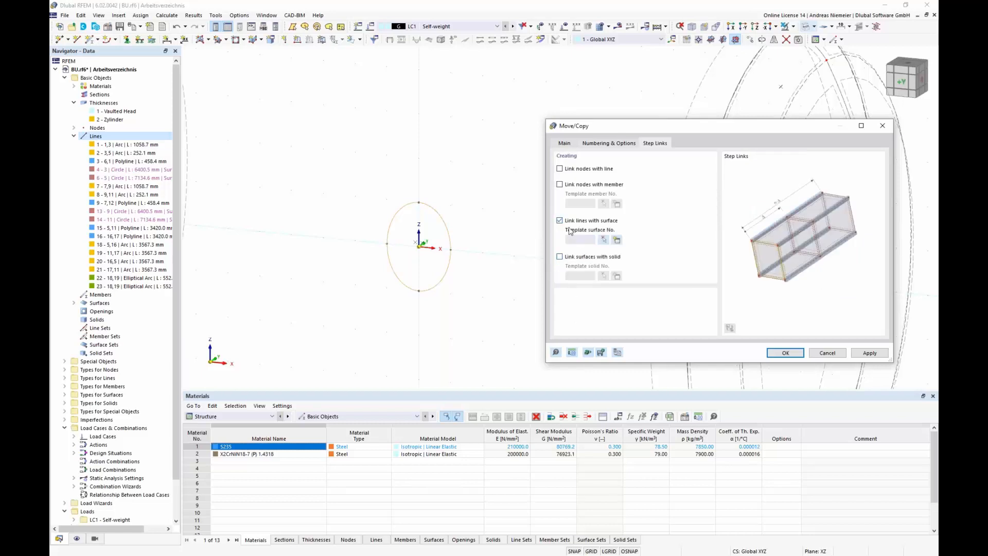
pyautogui.click(617, 240)
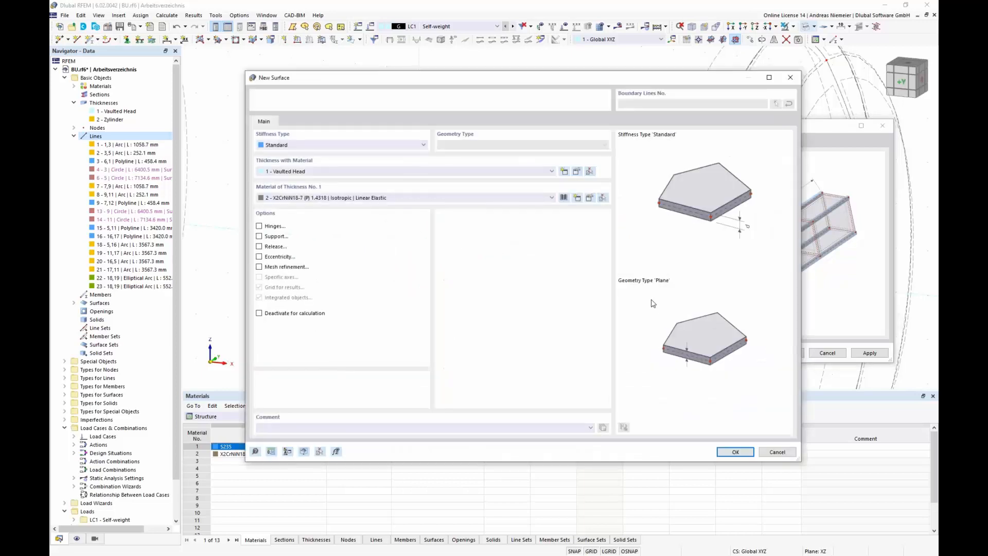
# Step: Create thickness Manhole of 20 mm in X2CrNiN18-7 (P) 1.4318 for the template surface and finish the copy
pyautogui.click(568, 176)
pyautogui.click(656, 96)
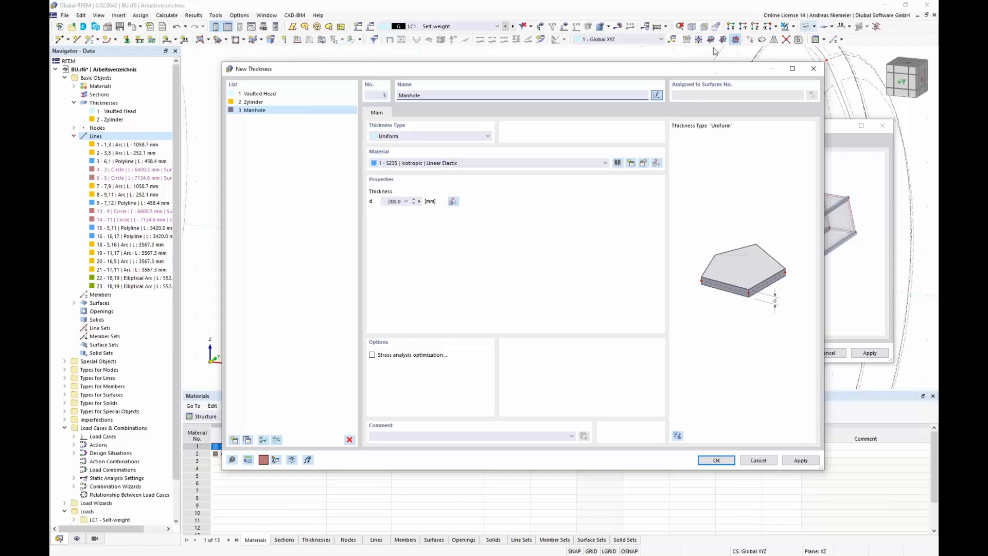
pyautogui.click(401, 163)
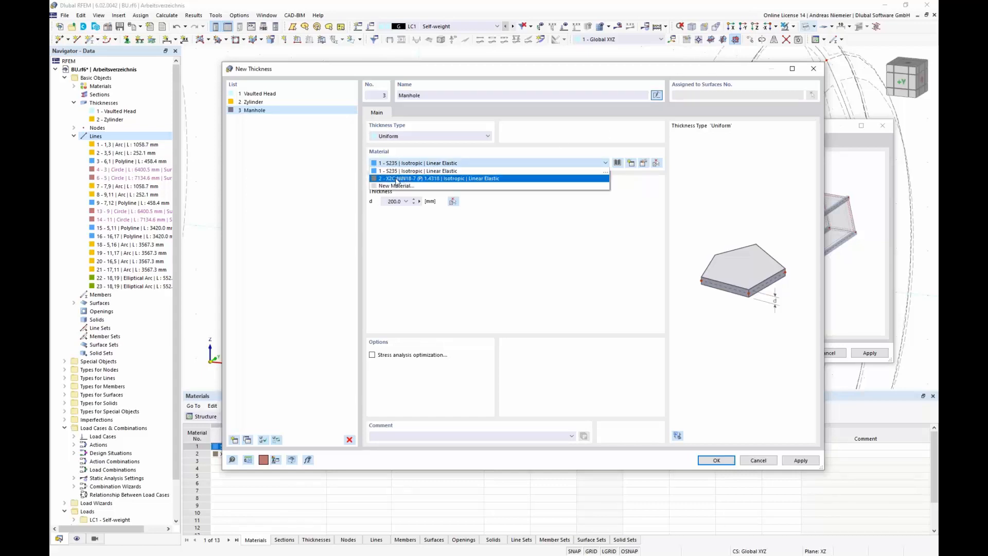
pyautogui.click(397, 179)
pyautogui.doubleClick(394, 201)
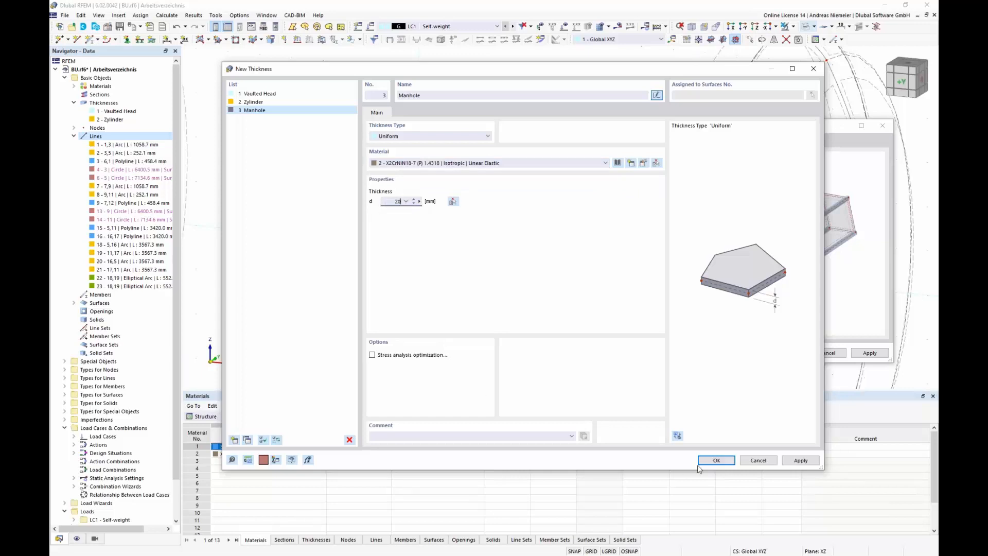
pyautogui.write('20')
pyautogui.click(715, 460)
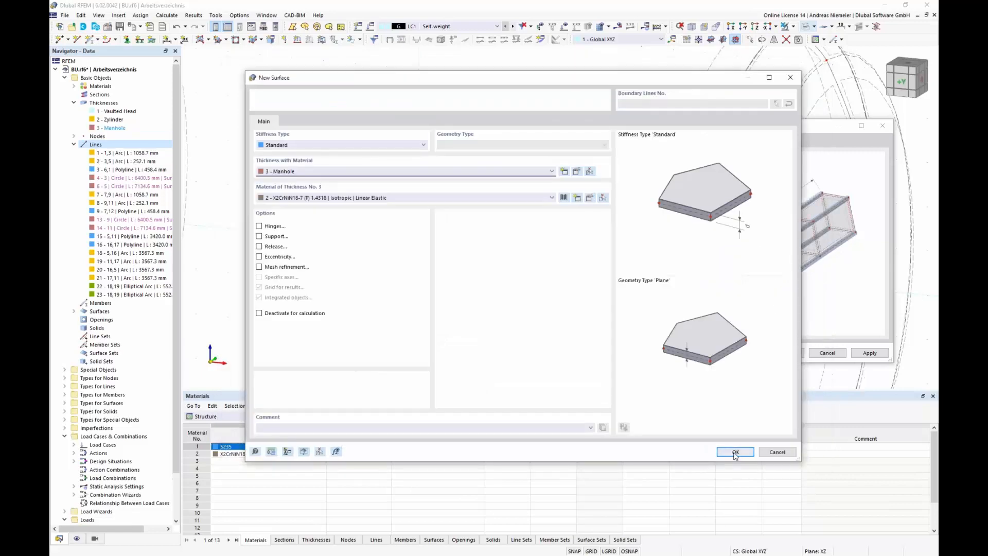
pyautogui.click(735, 452)
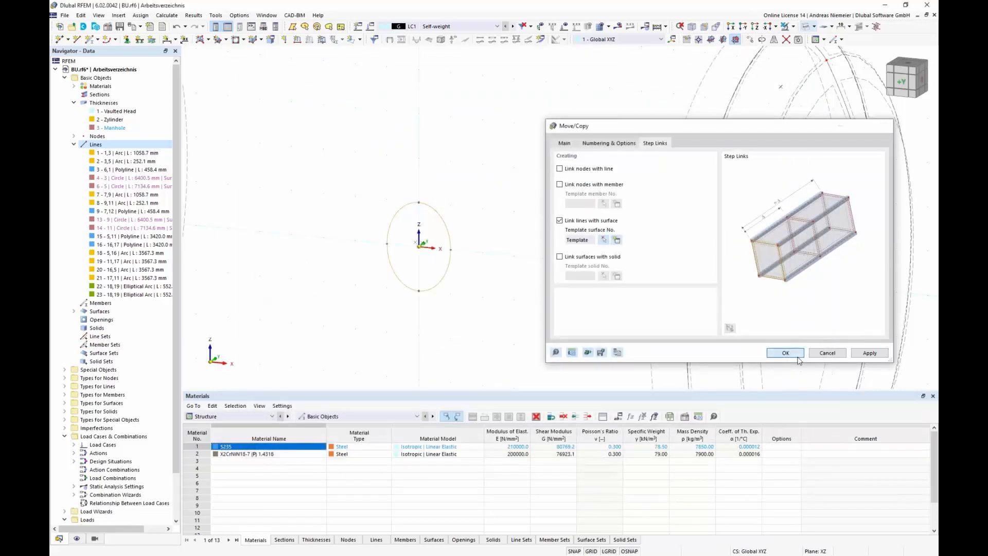
pyautogui.click(786, 353)
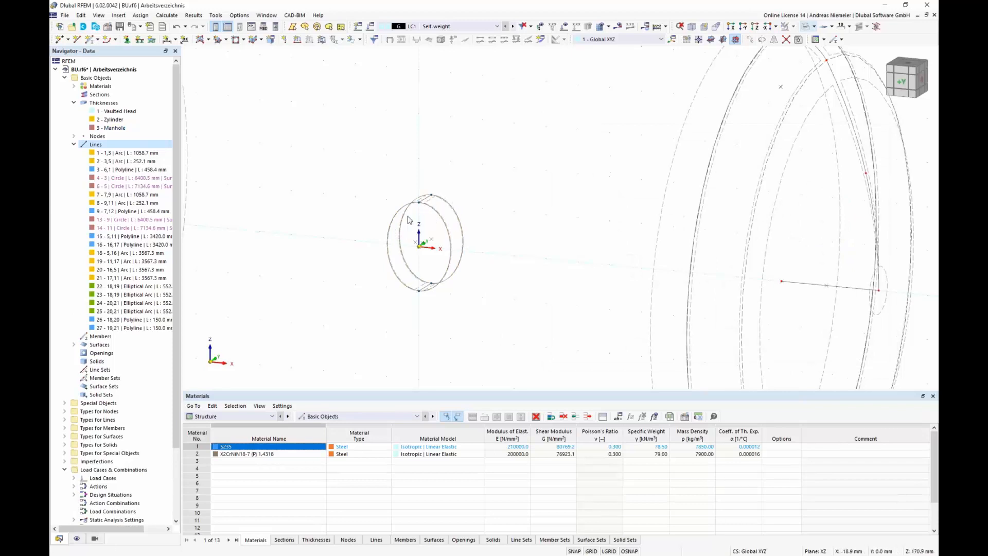
# Step: Inspect the vessel as a transparent model from several angles, then return to the wireframe display
pyautogui.scroll(-5, 496, 209)
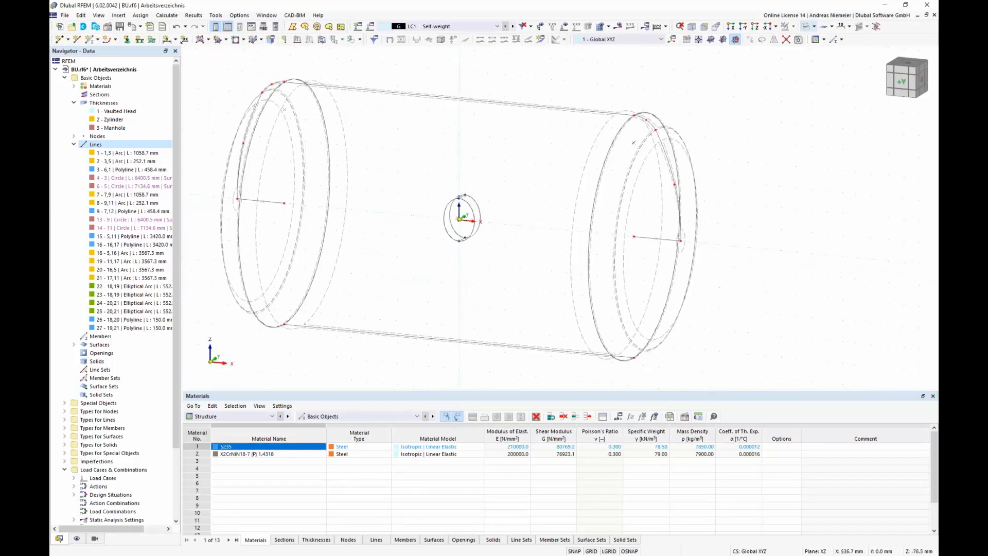
pyautogui.keyDown('ctrl'); pyautogui.moveTo(514, 233); pyautogui.dragTo(480, 230, button='middle'); pyautogui.keyUp('ctrl')
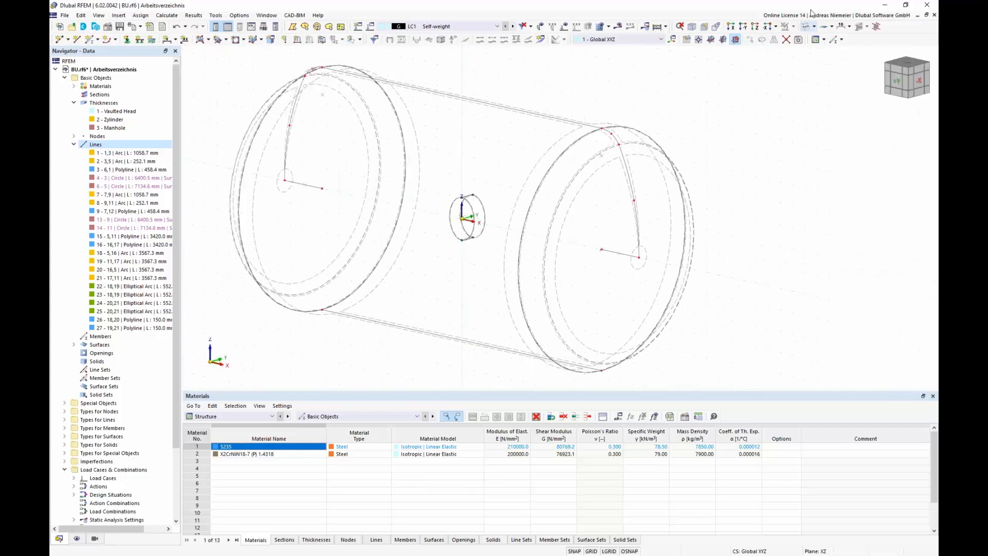
pyautogui.click(813, 26)
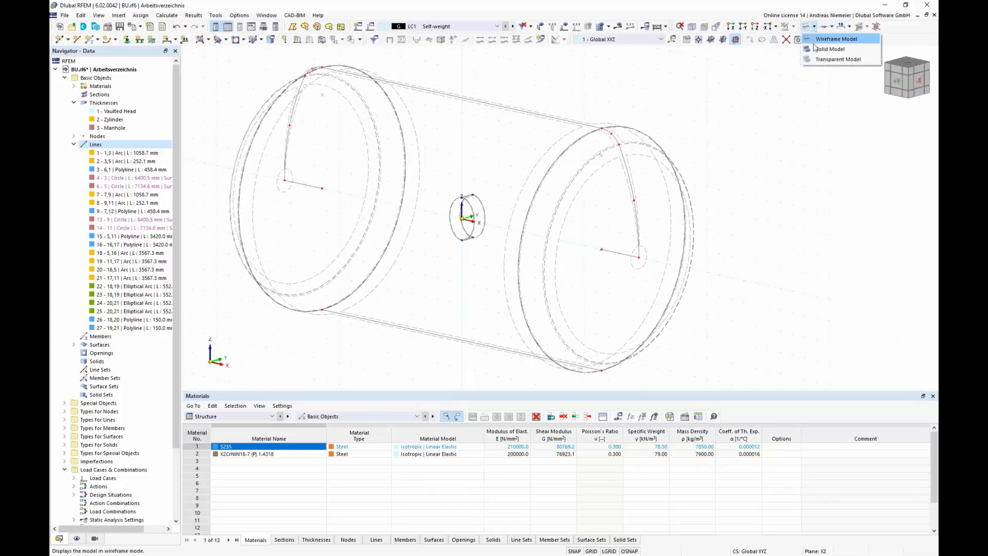
pyautogui.click(824, 60)
pyautogui.keyDown('ctrl'); pyautogui.moveTo(721, 291); pyautogui.dragTo(671, 281, button='middle'); pyautogui.keyUp('ctrl')
pyautogui.keyDown('ctrl'); pyautogui.moveTo(379, 322); pyautogui.dragTo(424, 317, button='middle'); pyautogui.keyUp('ctrl')
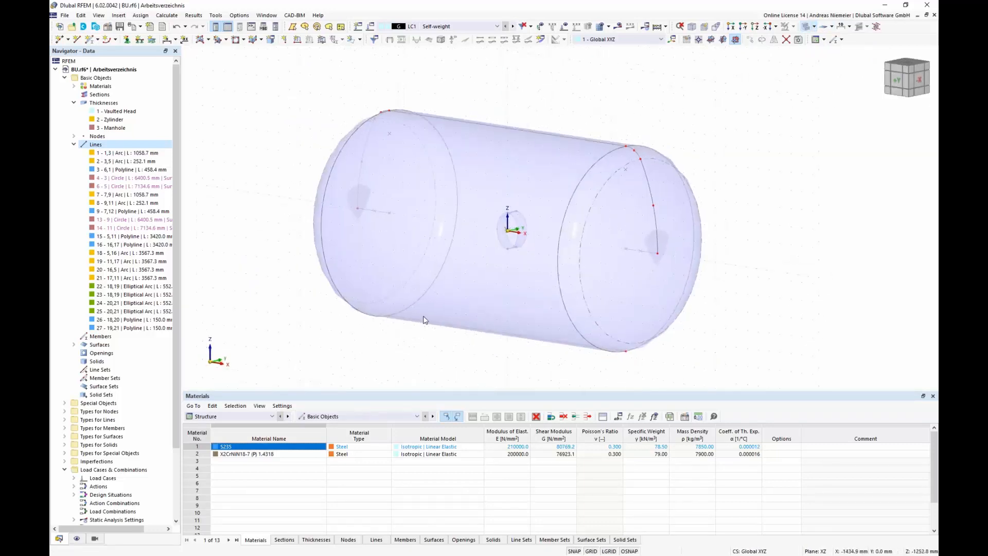
pyautogui.click(813, 26)
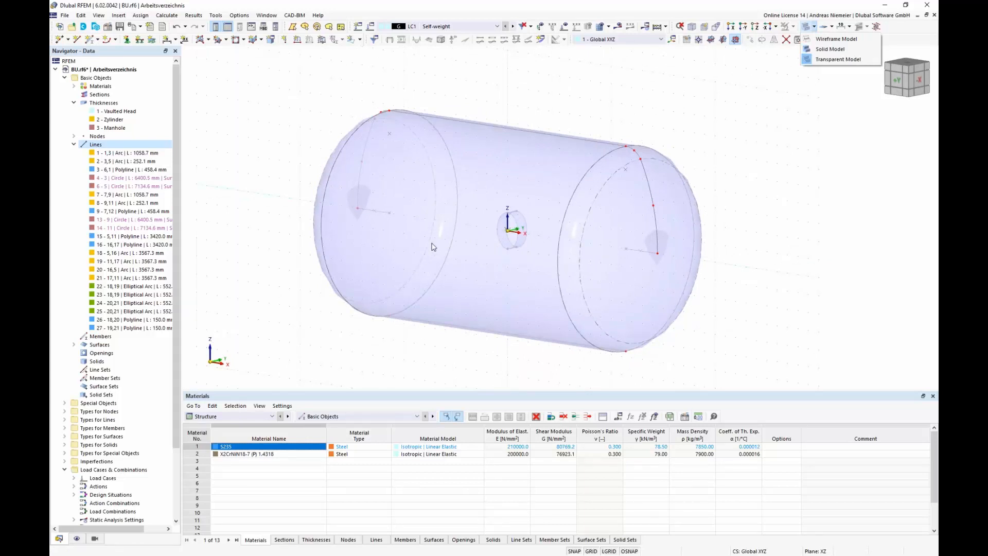
pyautogui.click(834, 39)
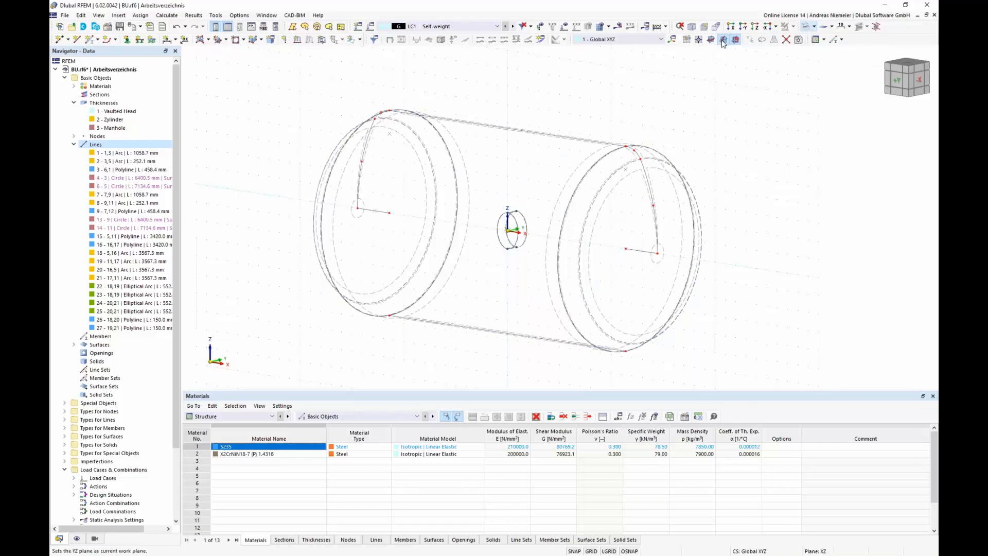
# Step: Set the YZ plane as work plane and draw a line from the manhole centre node outward along the shell
pyautogui.click(723, 39)
pyautogui.scroll(-2, 466, 288)
pyautogui.click(77, 40)
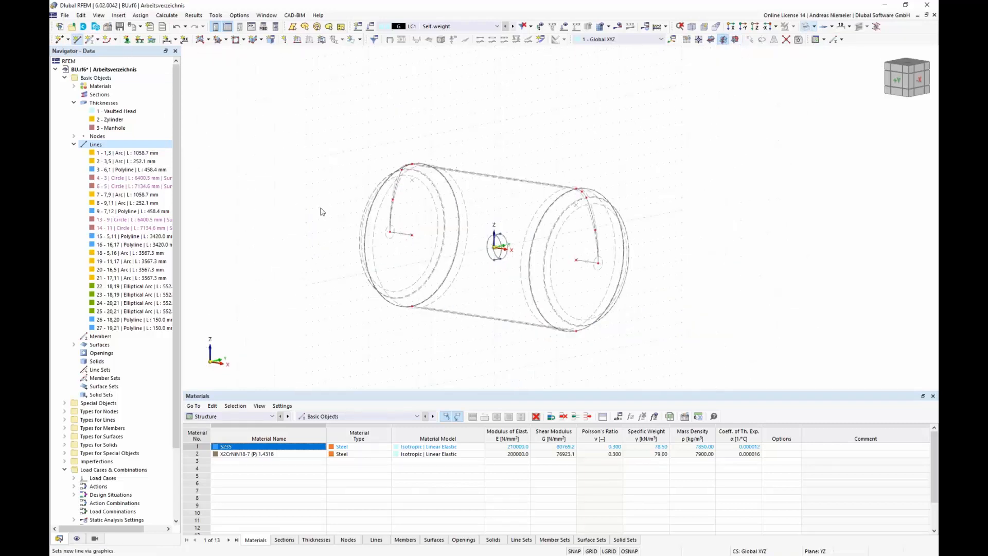
pyautogui.scroll(3, 499, 242)
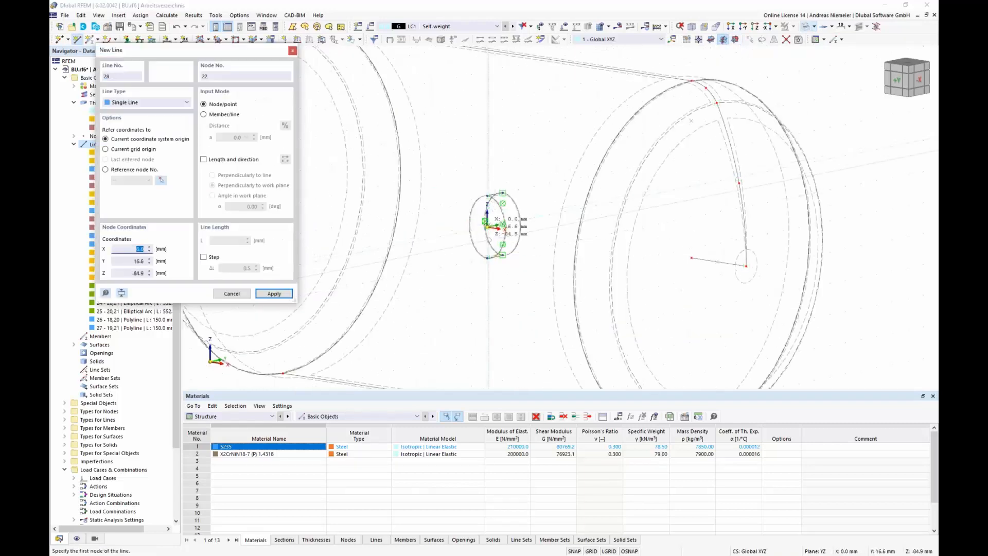
pyautogui.scroll(2, 488, 208)
pyautogui.click(488, 211)
pyautogui.scroll(-3, 658, 173)
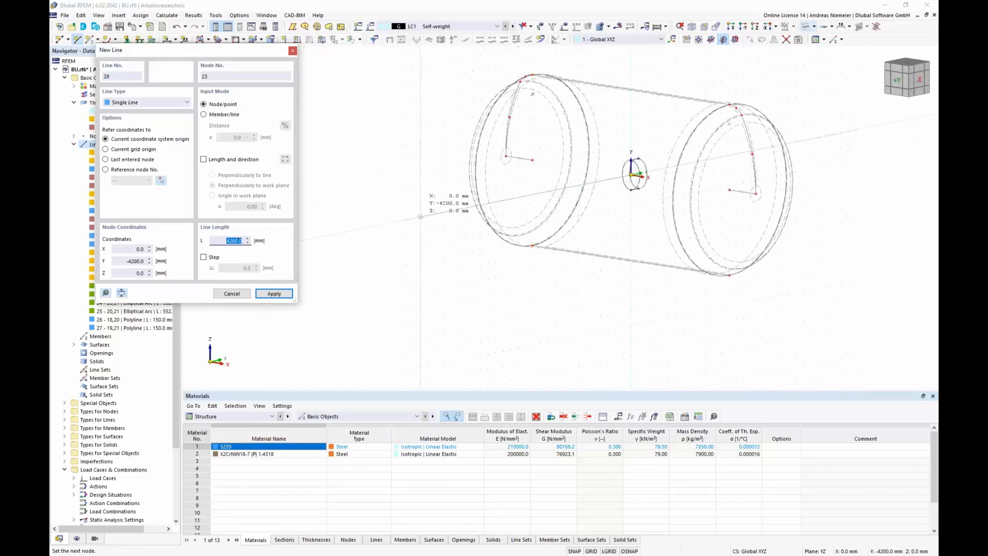
pyautogui.click(420, 217)
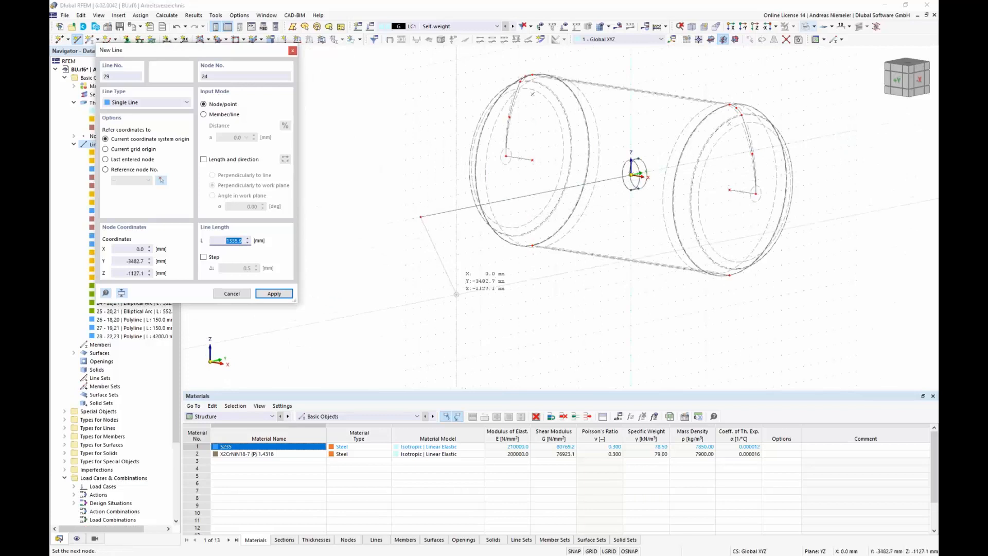
pyautogui.press('Escape')
# Step: Select the newly drawn lines and delete them
pyautogui.keyDown('ctrl'); pyautogui.moveTo(478, 295); pyautogui.dragTo(520, 307, button='middle'); pyautogui.keyUp('ctrl')
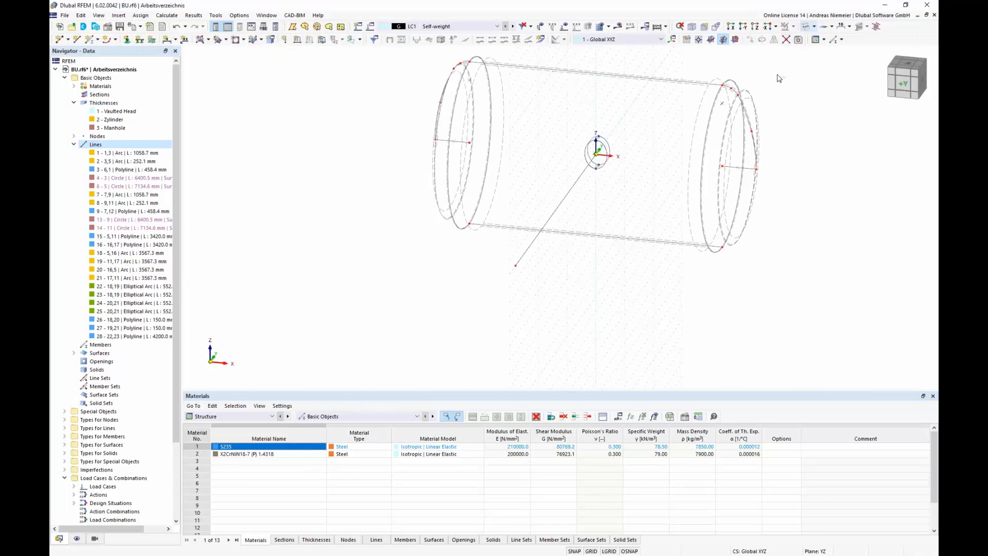
pyautogui.moveTo(597, 299); pyautogui.dragTo(532, 176)
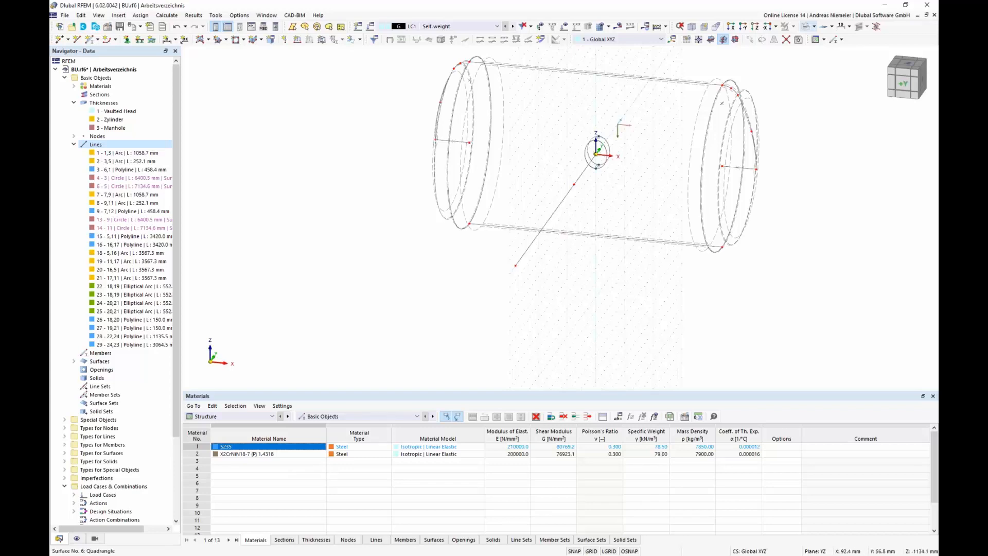
pyautogui.moveTo(550, 278); pyautogui.dragTo(492, 246)
pyautogui.press('Delete')
pyautogui.scroll(3, 586, 177)
pyautogui.press('Delete')
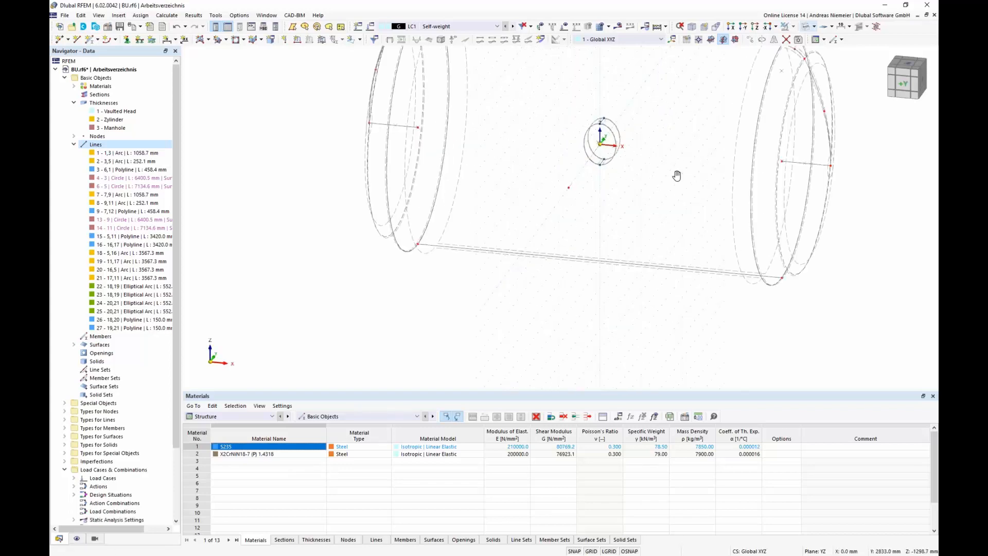
# Step: Insert a node midway between the centres of the two elliptical manhole arcs
pyautogui.moveTo(677, 175); pyautogui.dragTo(632, 229, button='middle')
pyautogui.keyDown('ctrl'); pyautogui.moveTo(633, 229); pyautogui.dragTo(626, 220, button='middle'); pyautogui.keyUp('ctrl')
pyautogui.scroll(3, 584, 223)
pyautogui.scroll(3, 585, 226)
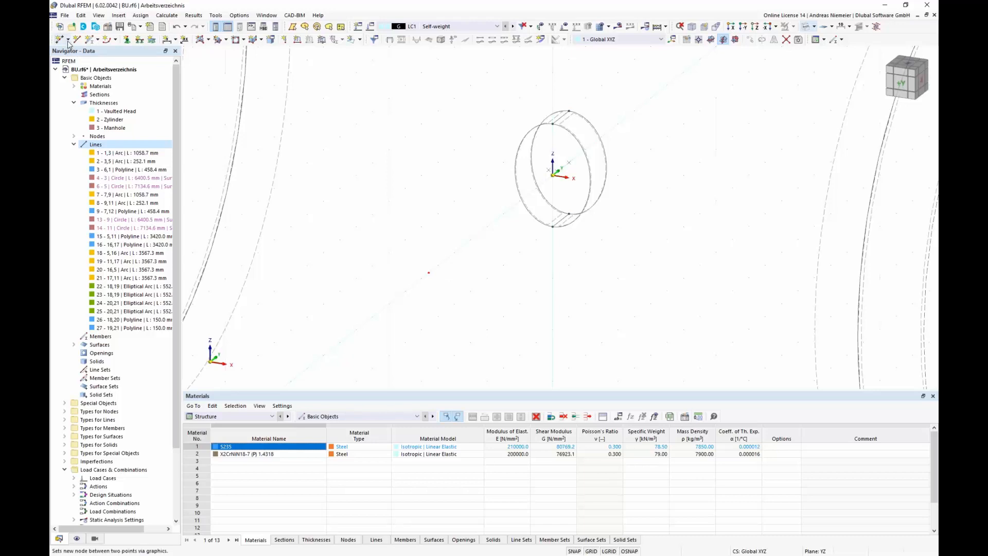
pyautogui.click(67, 40)
pyautogui.click(83, 73)
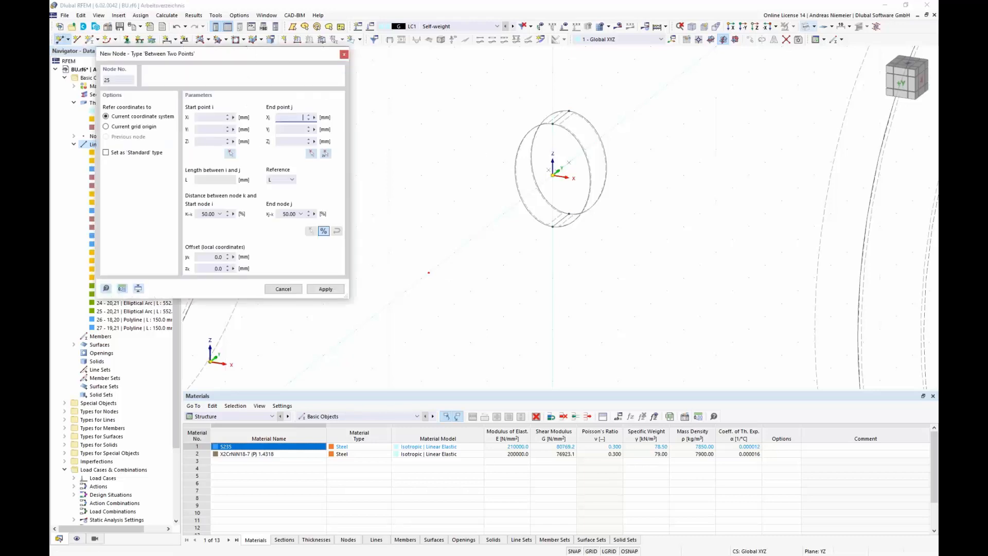
pyautogui.scroll(2, 672, 202)
pyautogui.click(481, 140)
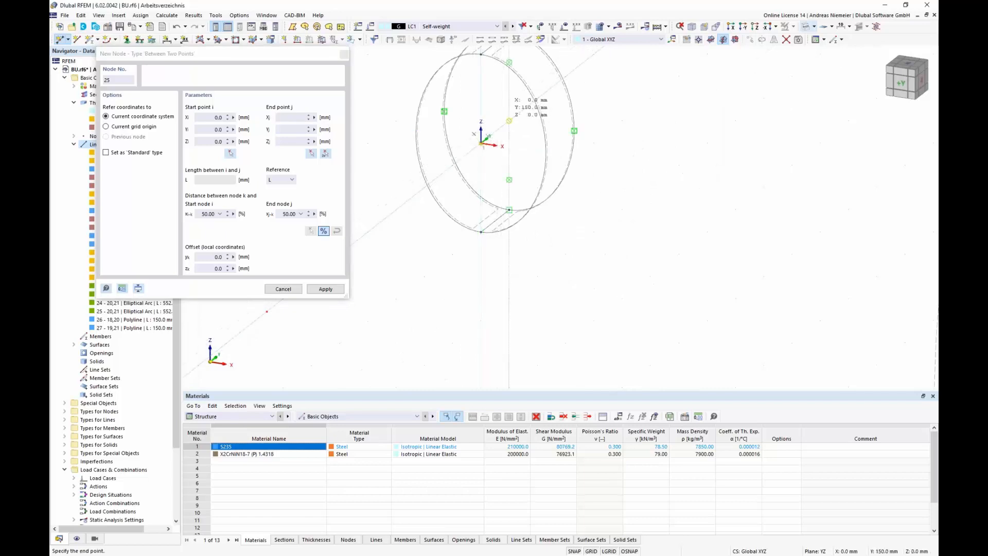
pyautogui.click(509, 121)
pyautogui.click(325, 289)
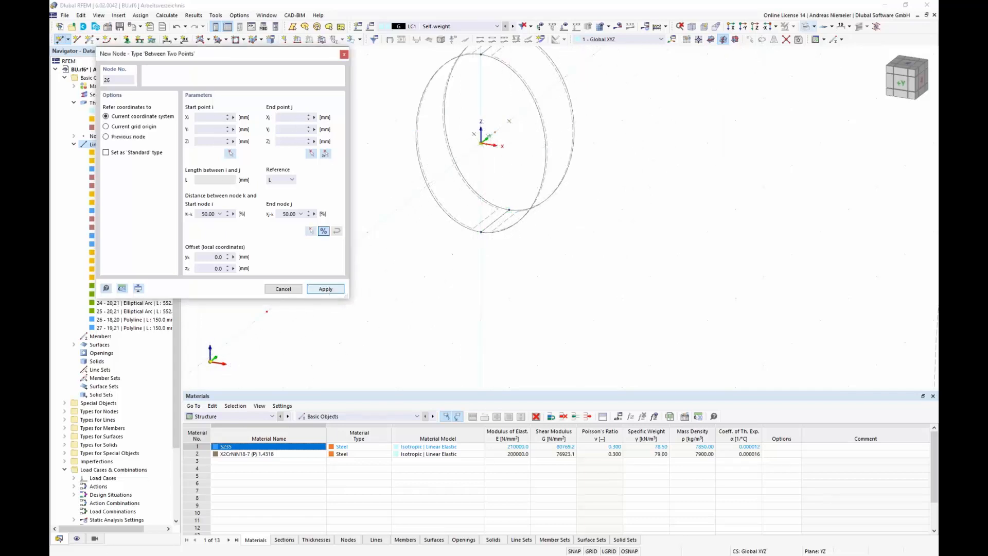
pyautogui.press('Escape')
# Step: Select the manhole geometry and move it by its midpoint node onto the leftover node on the cylinder shell
pyautogui.scroll(-4, 538, 223)
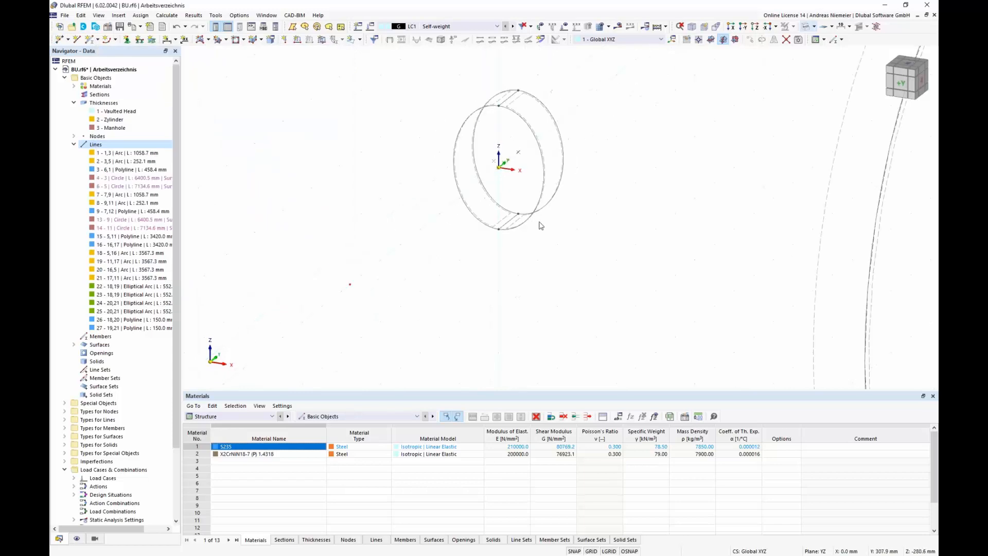
pyautogui.moveTo(534, 188); pyautogui.dragTo(599, 257)
pyautogui.scroll(2, 533, 148)
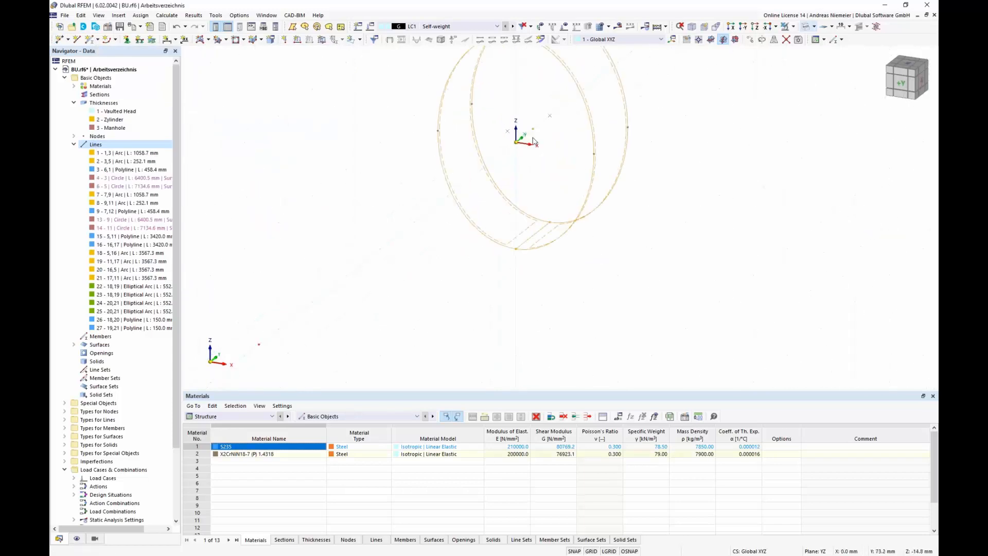
pyautogui.moveTo(532, 129); pyautogui.dragTo(260, 348)
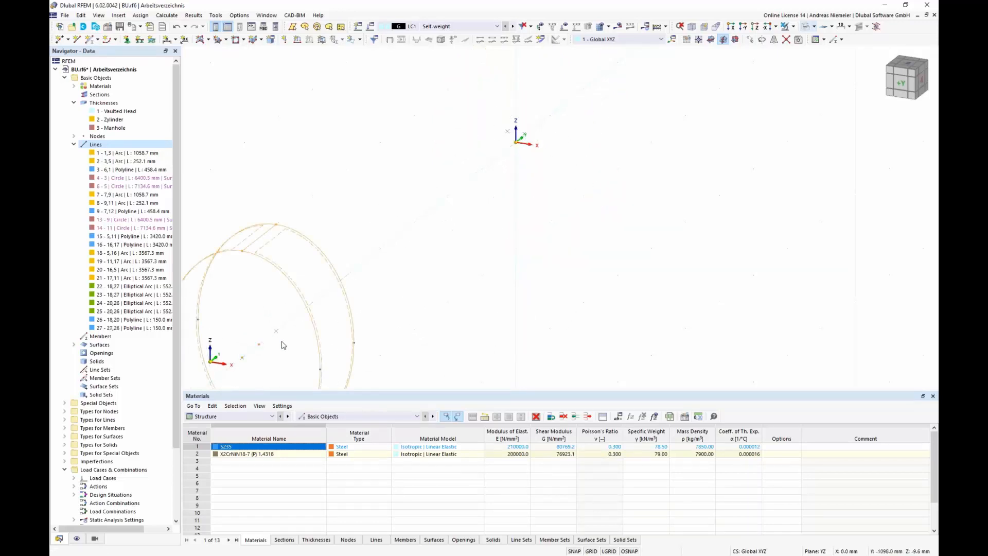
pyautogui.scroll(-5, 595, 184)
pyautogui.click(406, 352)
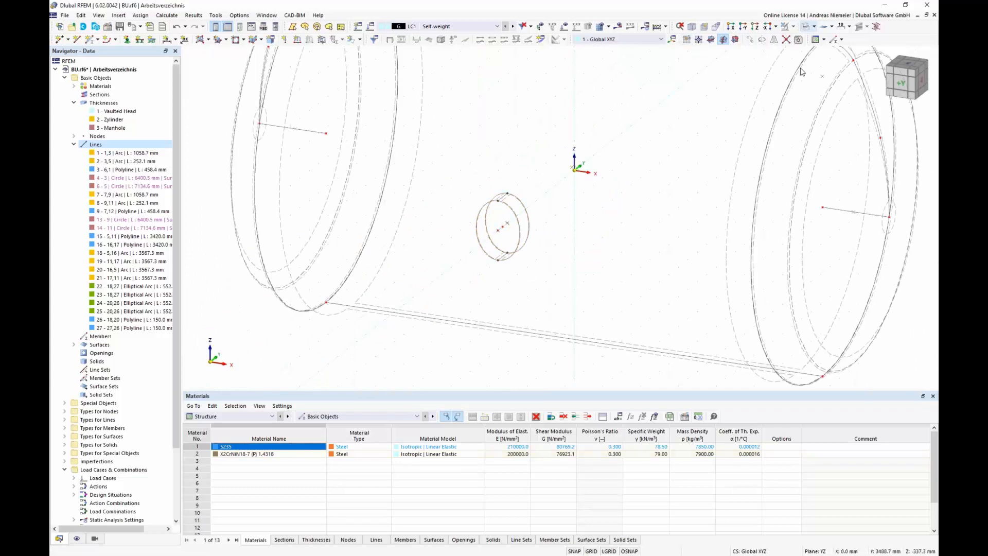
# Step: Switch to an end-on view and display the vessel as a solid model
pyautogui.click(922, 80)
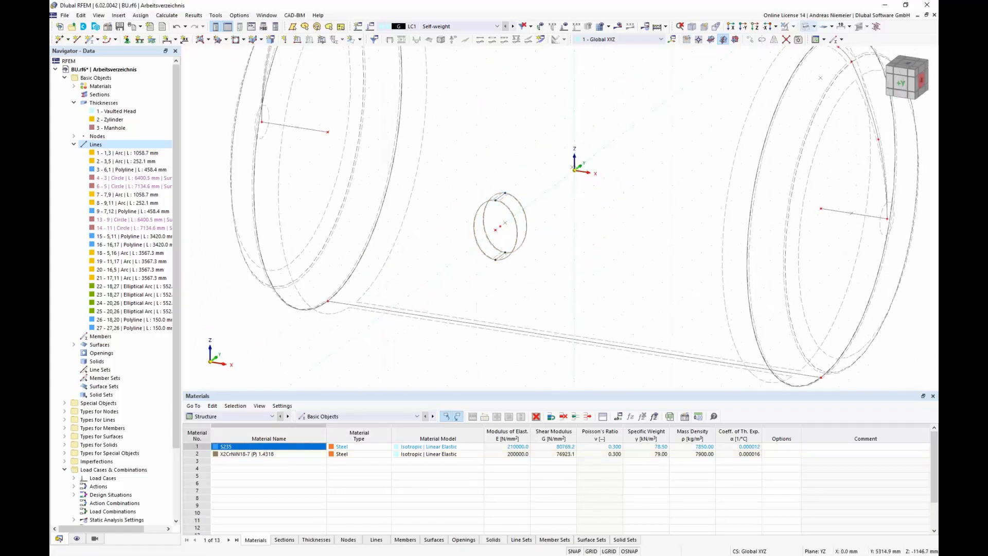
pyautogui.click(921, 88)
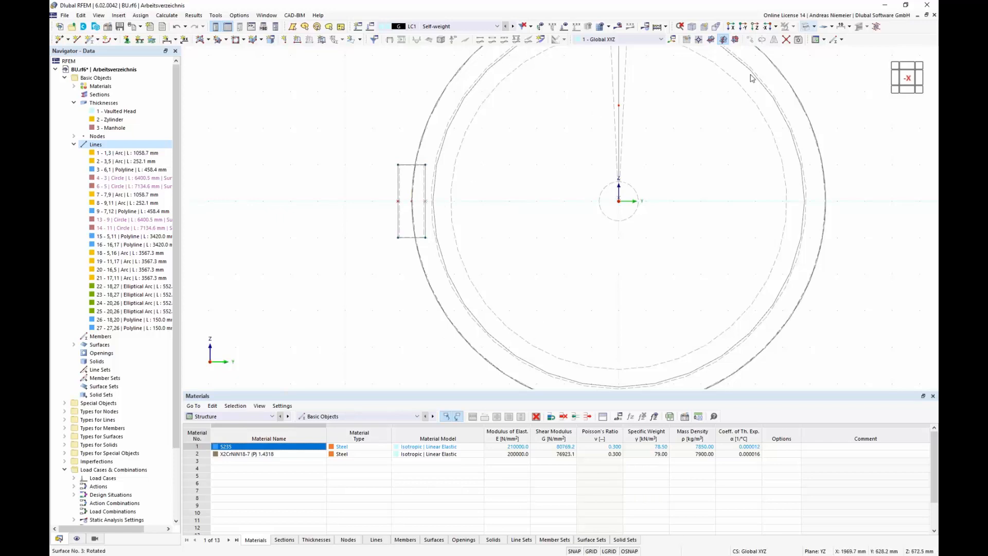
pyautogui.click(815, 26)
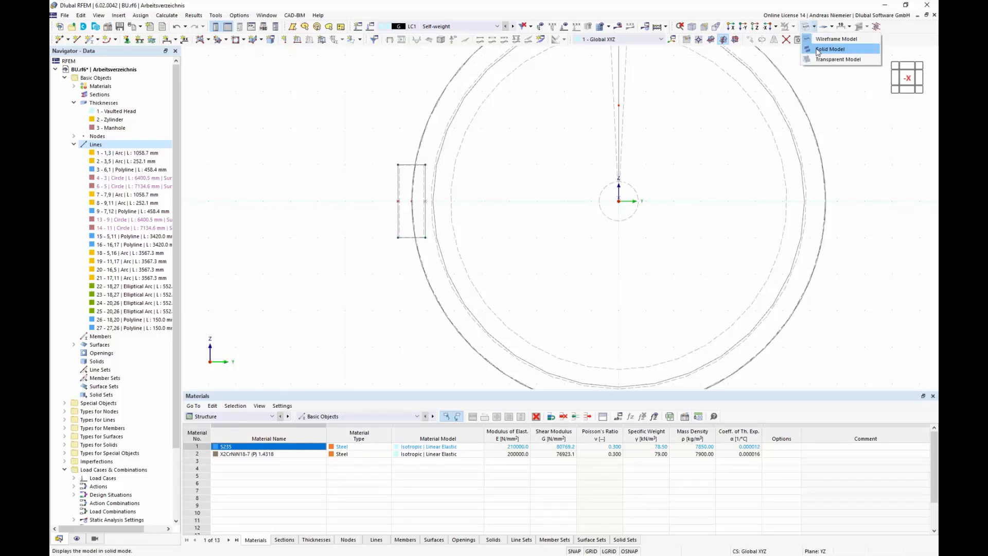
pyautogui.click(830, 49)
pyautogui.scroll(-3, 320, 194)
pyautogui.keyDown('ctrl'); pyautogui.moveTo(359, 205); pyautogui.dragTo(570, 218, button='middle'); pyautogui.keyUp('ctrl')
pyautogui.scroll(4, 571, 214)
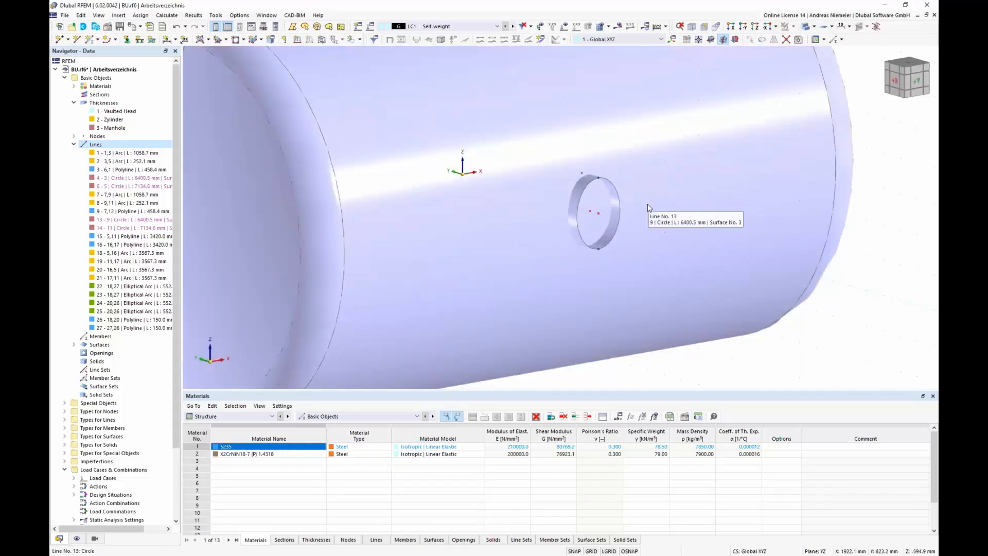
pyautogui.scroll(-4, 636, 166)
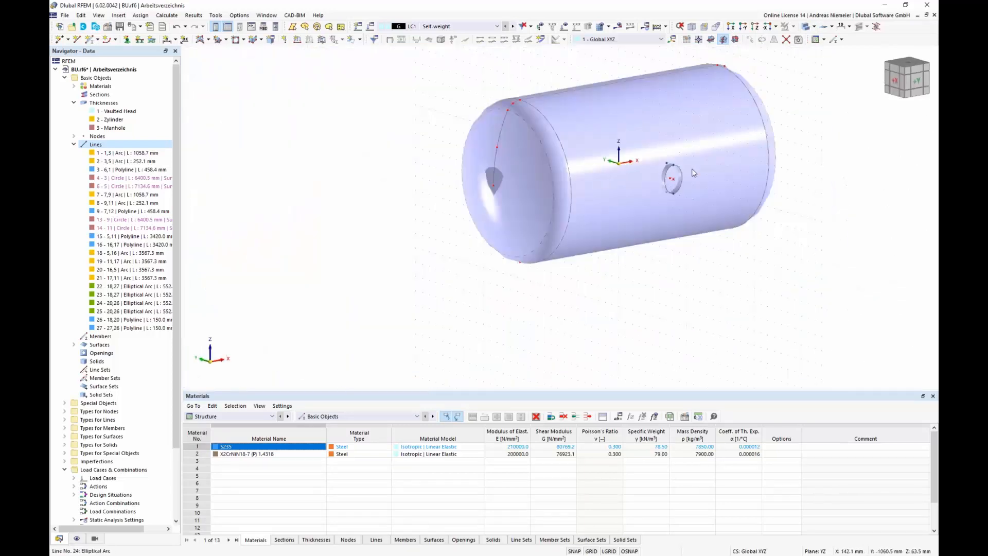
pyautogui.scroll(-3, 687, 169)
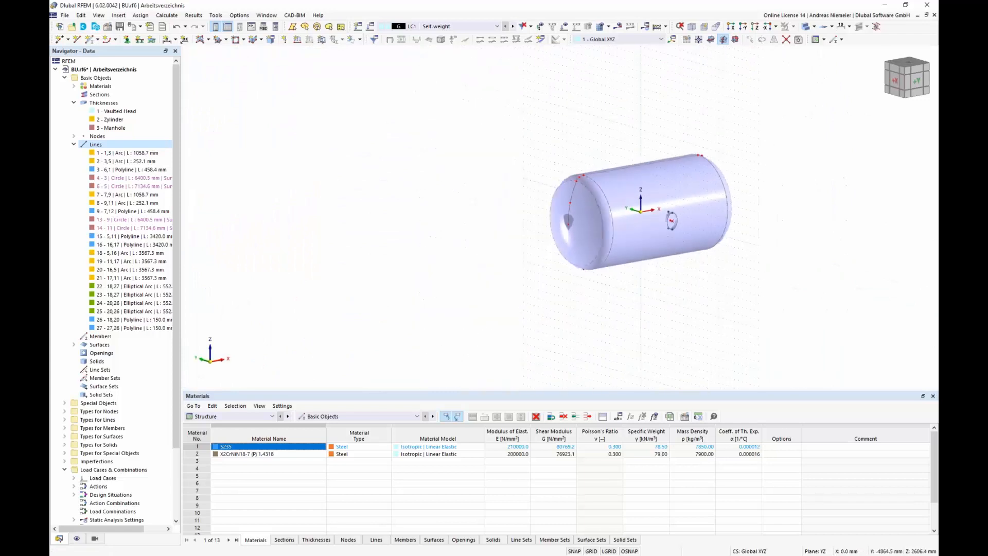
# Step: Select the cylinder shell and show only the selected and related objects
pyautogui.keyDown('ctrl'); pyautogui.moveTo(745, 132); pyautogui.dragTo(695, 261, button='middle'); pyautogui.keyUp('ctrl')
pyautogui.scroll(3, 673, 284)
pyautogui.moveTo(672, 284); pyautogui.dragTo(593, 203)
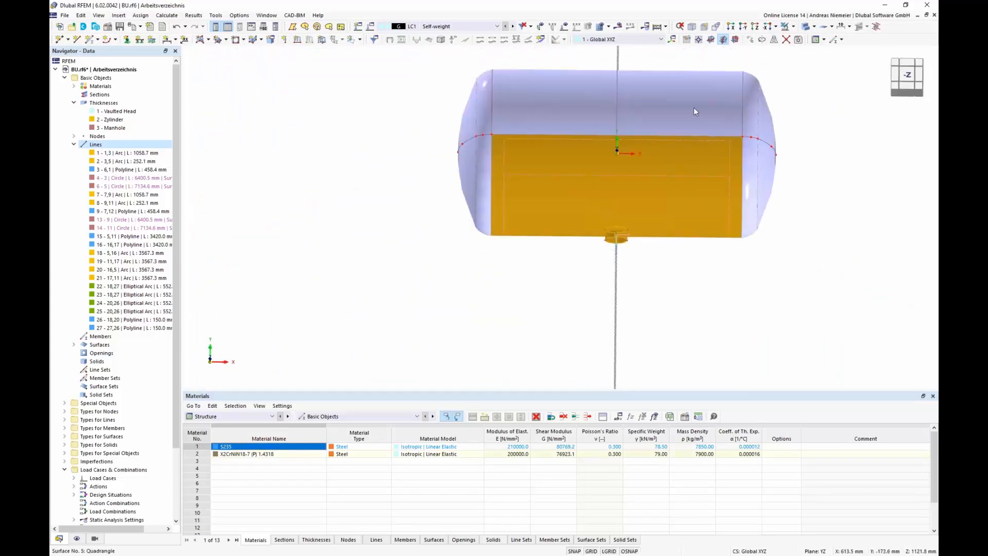
pyautogui.click(795, 30)
pyautogui.click(818, 34)
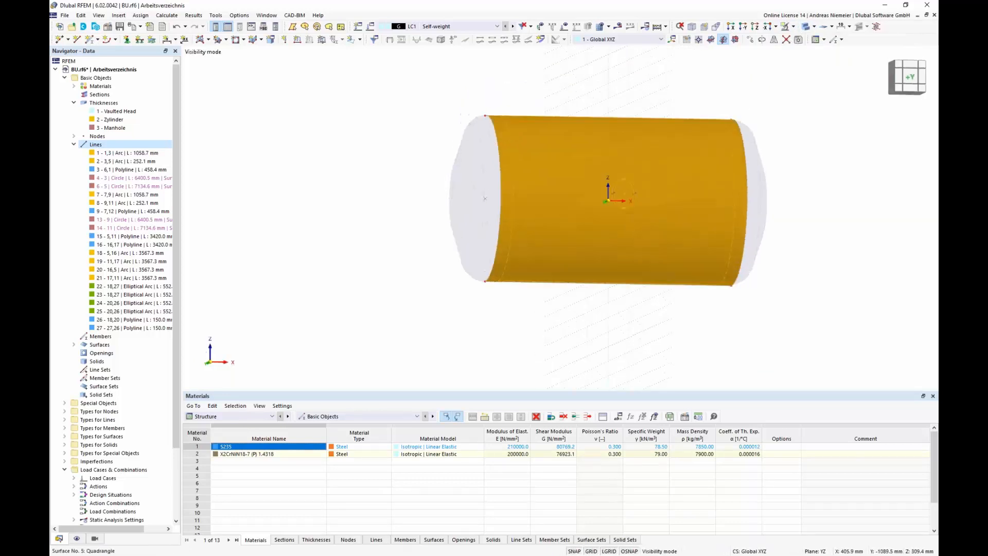
pyautogui.keyDown('ctrl'); pyautogui.moveTo(622, 204); pyautogui.dragTo(620, 206, button='middle'); pyautogui.keyUp('ctrl')
pyautogui.press('Escape')
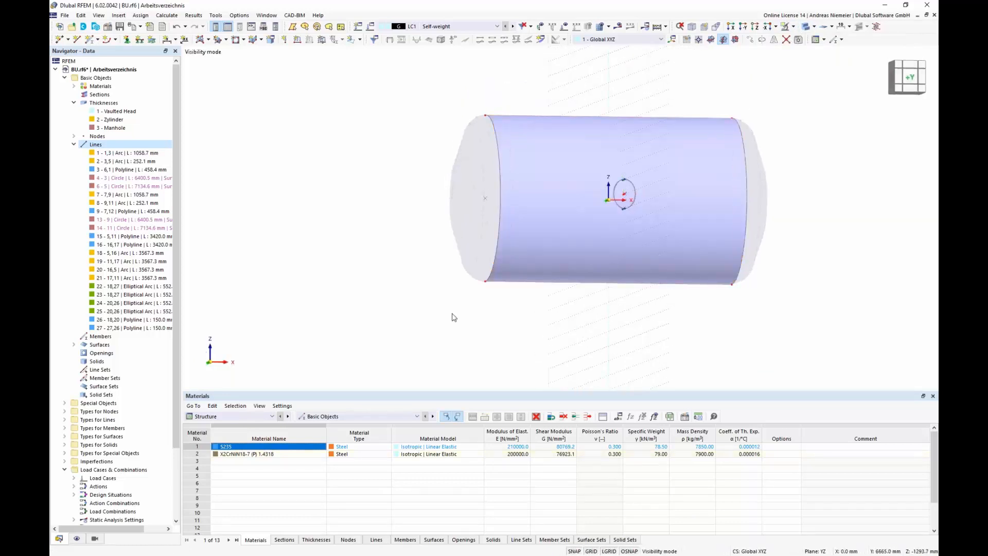
# Step: Select the cylinder shell and manhole neck and divide them by intersection, creating the manhole opening
pyautogui.moveTo(410, 189); pyautogui.dragTo(350, 198, button='middle')
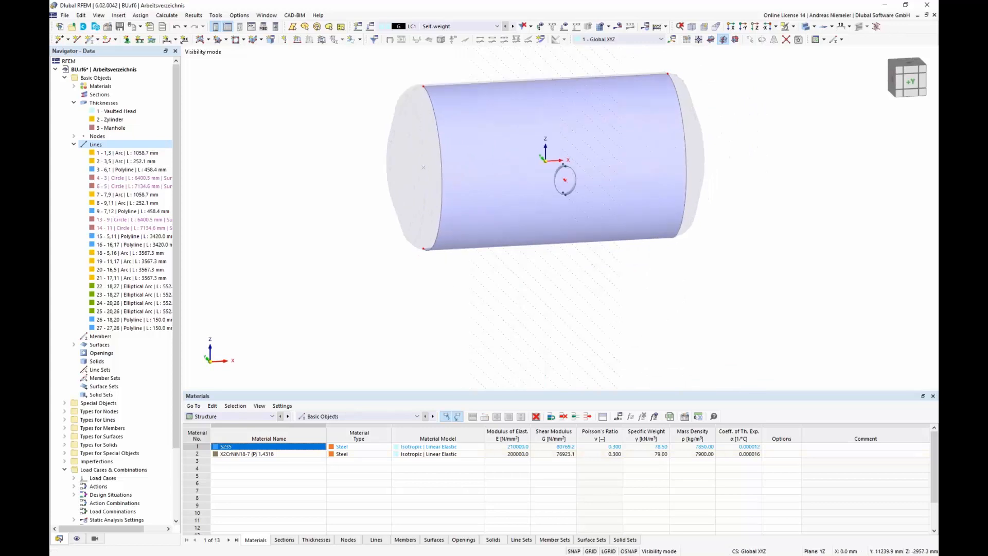
pyautogui.scroll(3, 565, 155)
pyautogui.scroll(-1, 565, 155)
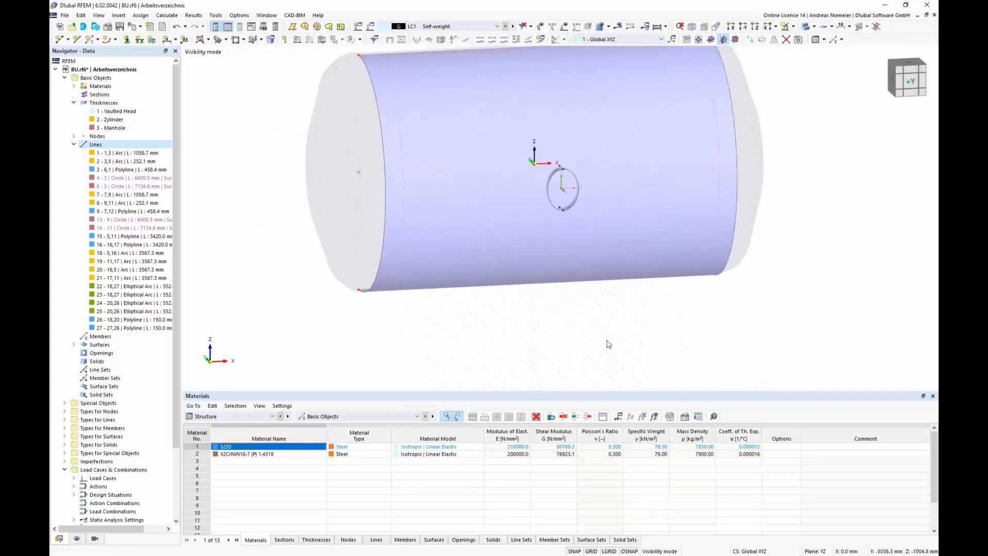
pyautogui.click(520, 118)
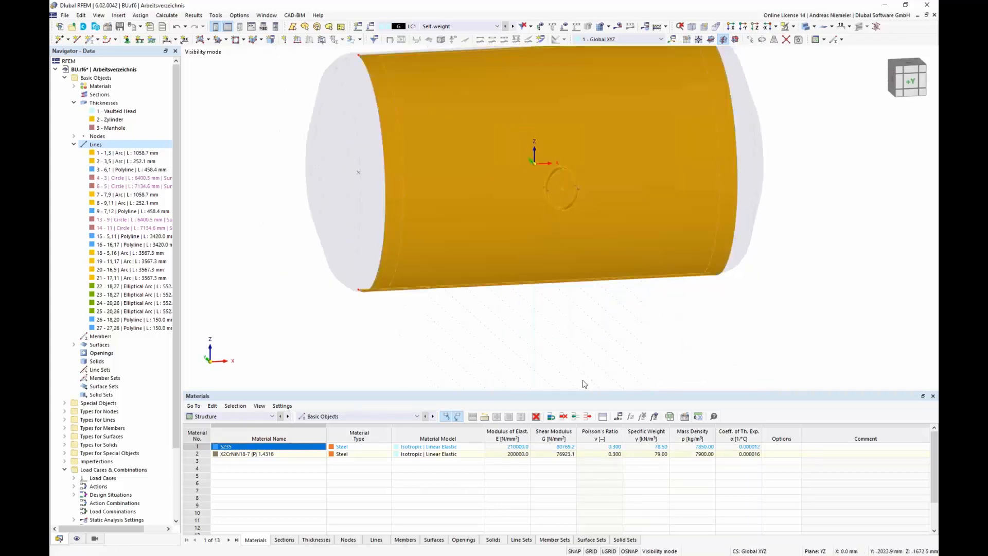
pyautogui.rightClick(578, 129)
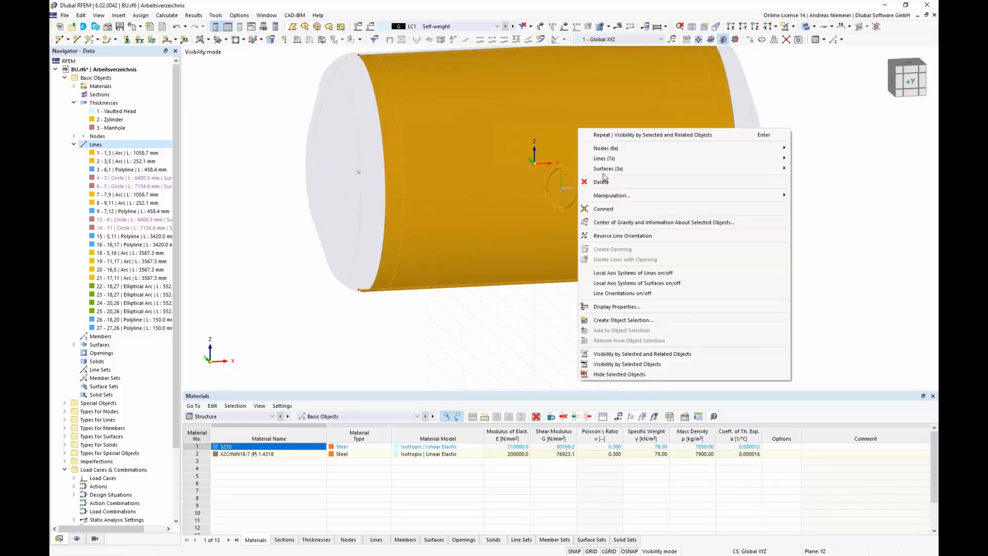
pyautogui.moveTo(625, 171)
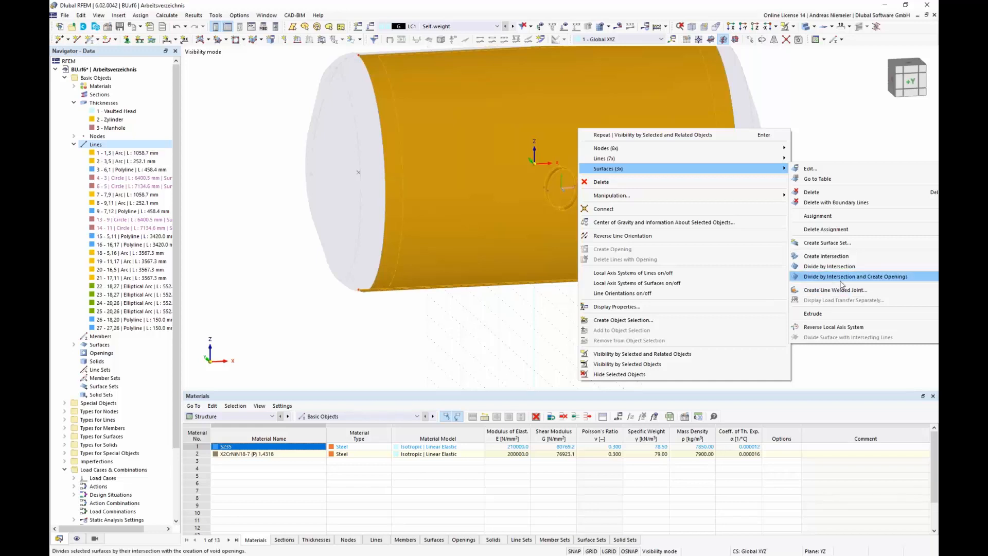
pyautogui.click(893, 278)
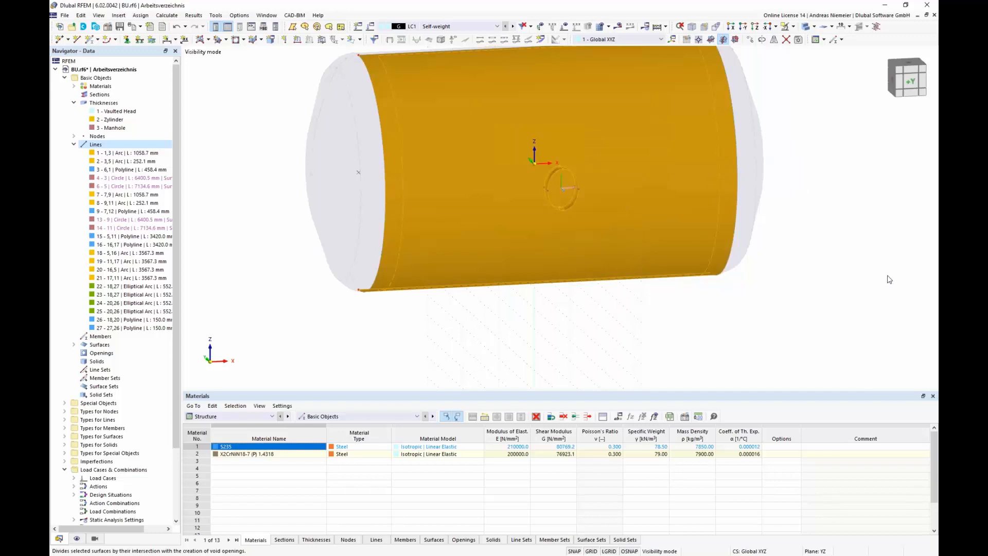
# Step: Zoom onto the manhole neck and inspect its surfaces and the properties of the neck surface
pyautogui.keyDown('ctrl'); pyautogui.moveTo(836, 227); pyautogui.dragTo(597, 324, button='middle'); pyautogui.keyUp('ctrl')
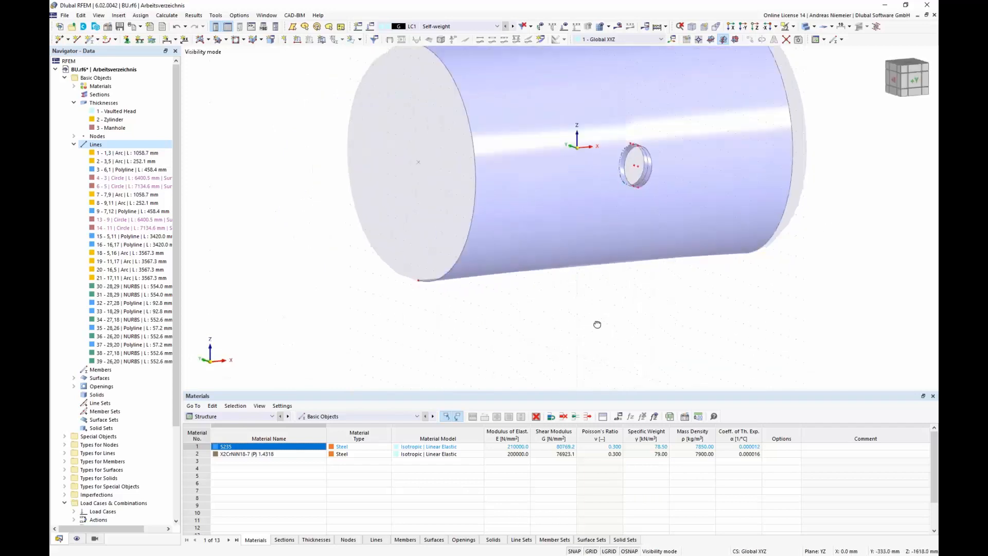
pyautogui.scroll(7, 630, 149)
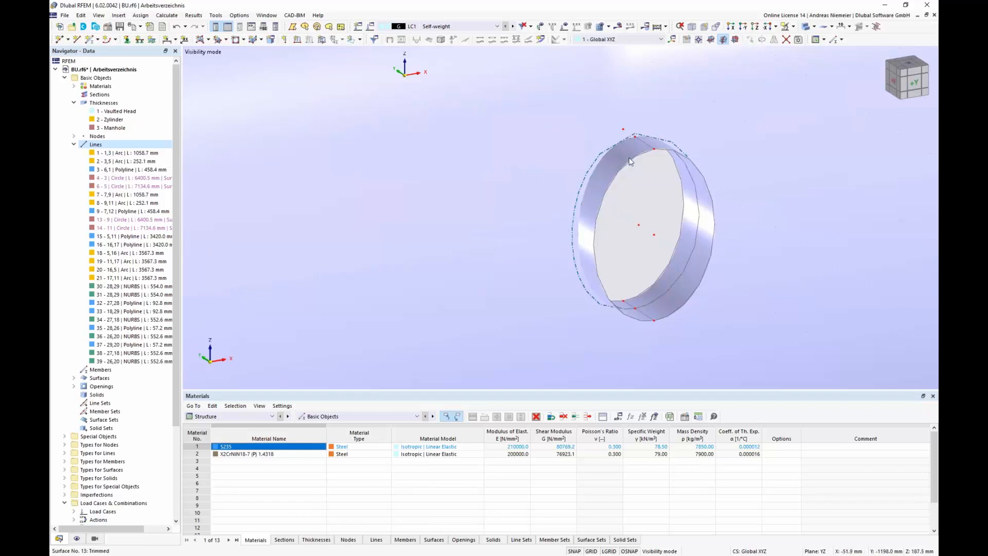
pyautogui.click(634, 147)
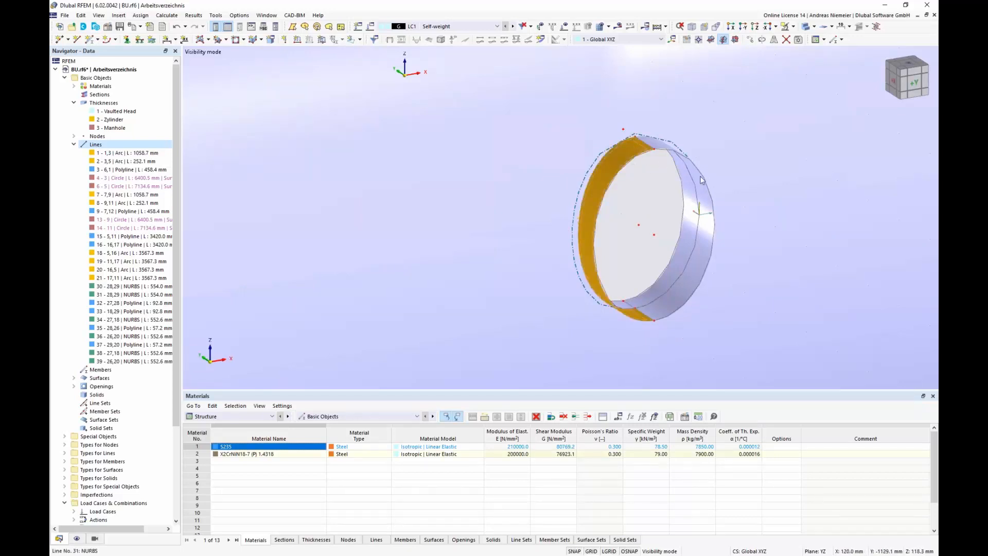
pyautogui.click(664, 283)
pyautogui.click(672, 289)
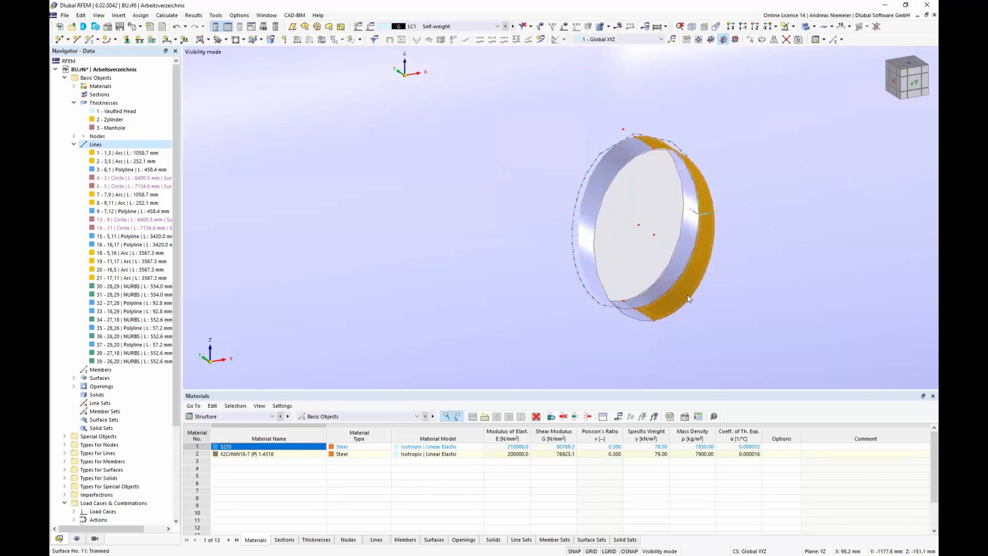
pyautogui.doubleClick(681, 290)
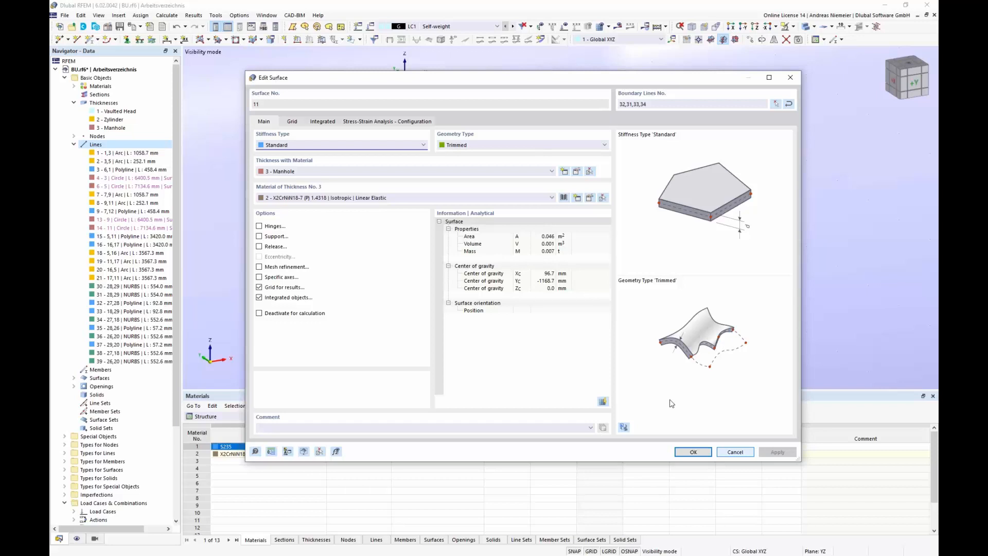
pyautogui.click(694, 452)
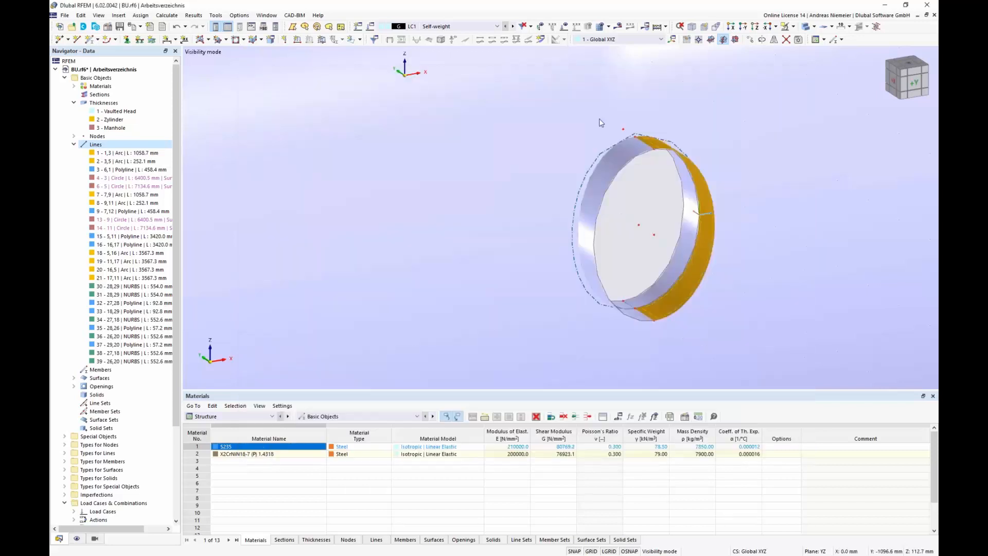
# Step: Exit visibility mode to show the whole vessel again
pyautogui.scroll(-5, 543, 157)
pyautogui.click(681, 309)
pyautogui.moveTo(682, 309)
pyautogui.keyDown('ctrl'); pyautogui.mouseDown(button='middle')
pyautogui.moveTo(635, 309)
pyautogui.moveTo(681, 313)
pyautogui.mouseUp(button='middle'); pyautogui.keyUp('ctrl')
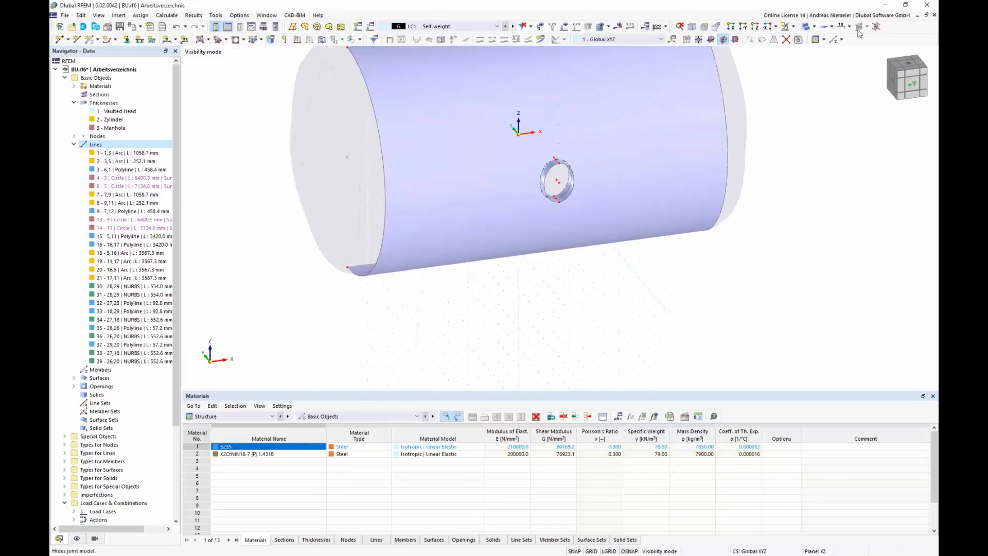
pyautogui.click(793, 26)
pyautogui.click(799, 86)
pyautogui.scroll(-2, 653, 264)
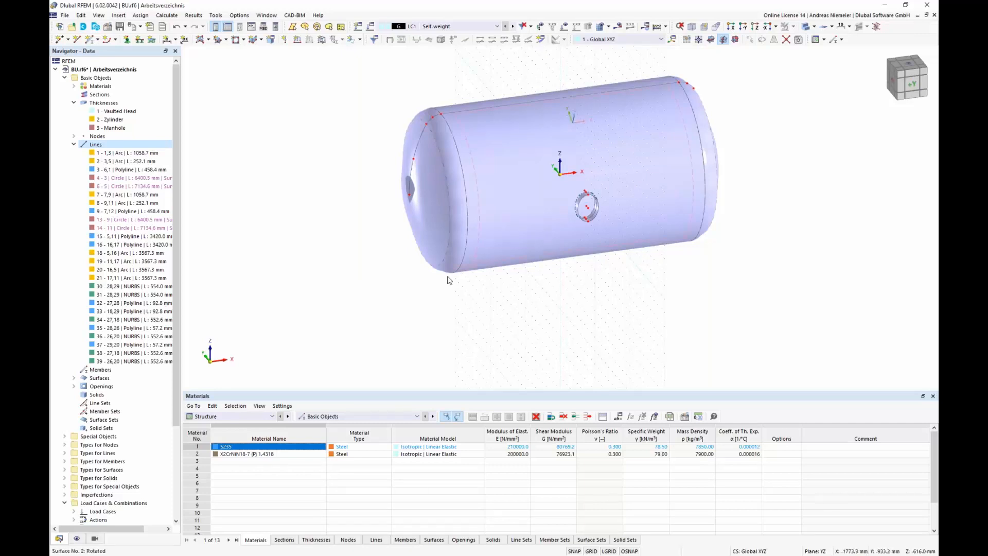
# Step: Draw a rectangular surface without thickness in the YZ plane from Y 1200, Z -400 to Y -1200, Z -1400 mm
pyautogui.click(892, 85)
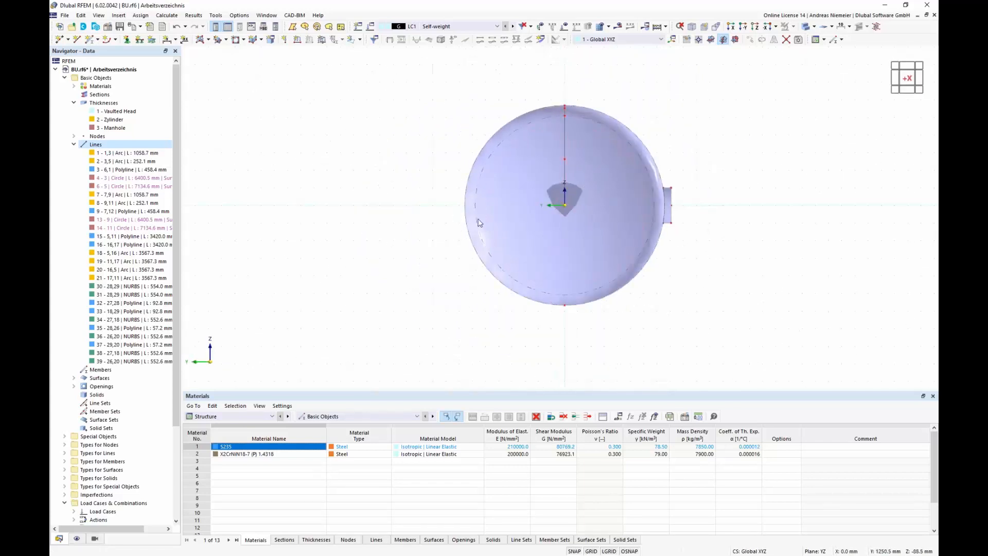
pyautogui.click(209, 40)
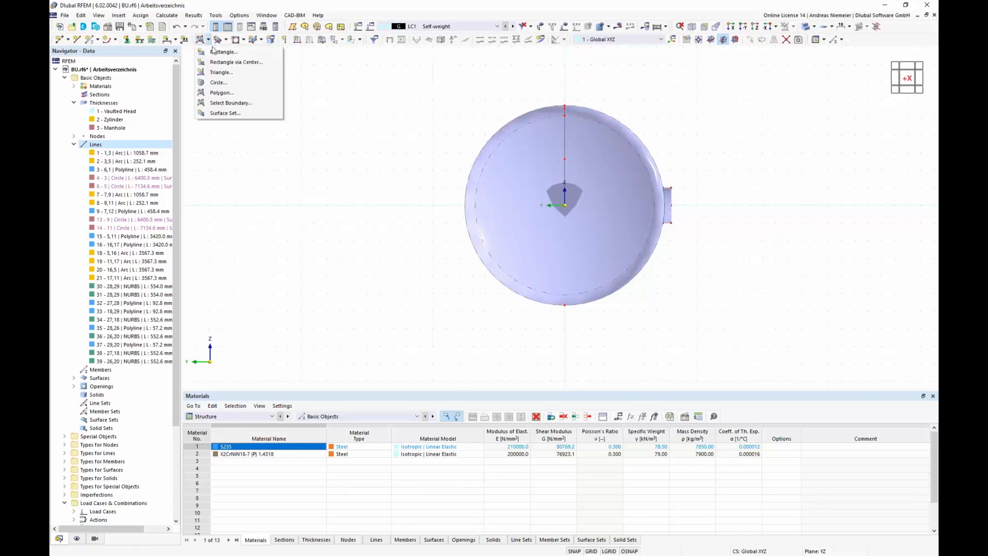
pyautogui.click(221, 49)
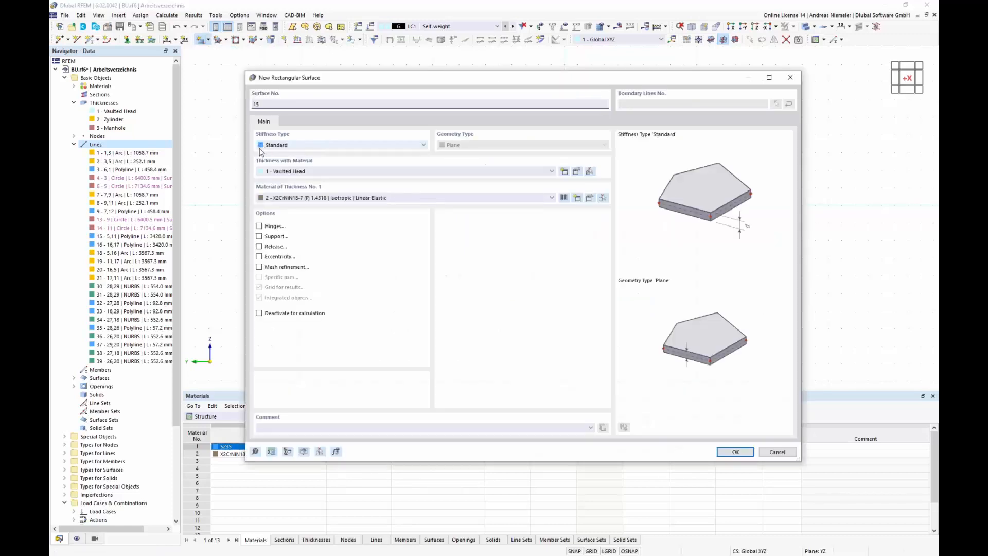
pyautogui.click(293, 146)
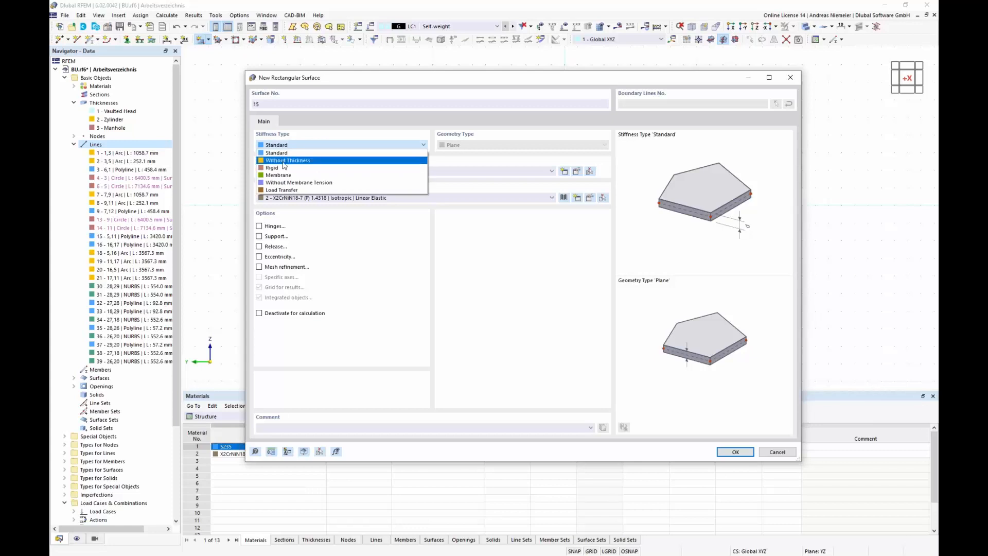
pyautogui.click(284, 161)
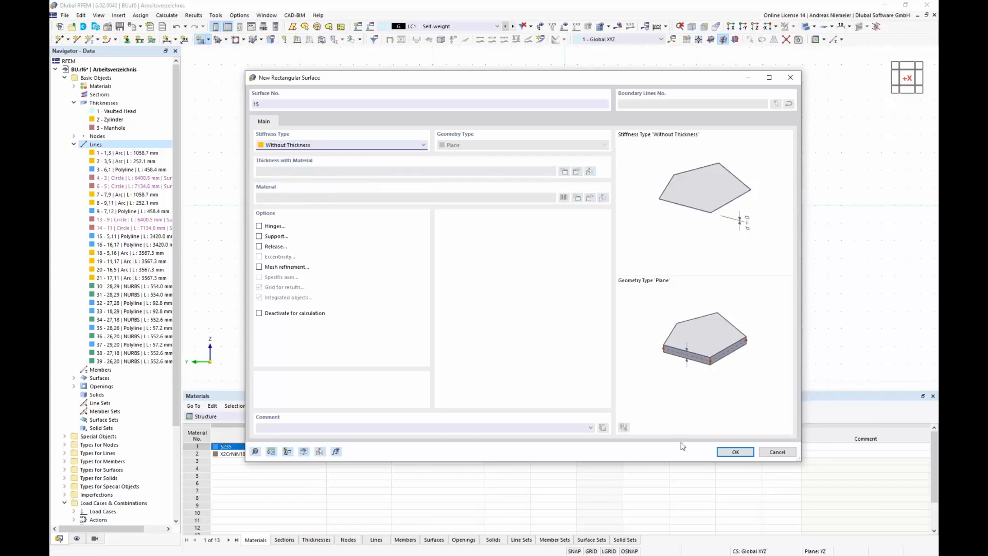
pyautogui.click(735, 453)
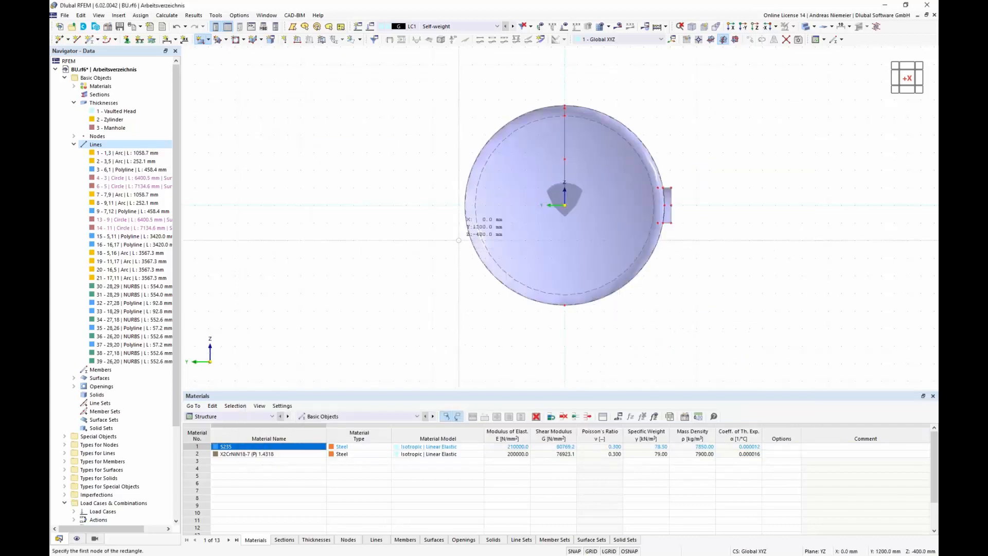
pyautogui.click(458, 241)
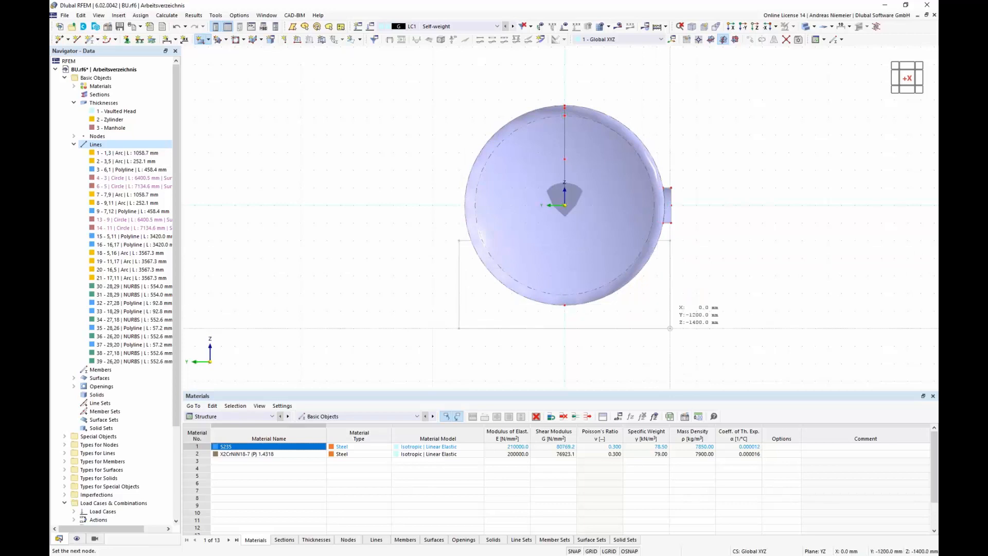
pyautogui.click(670, 335)
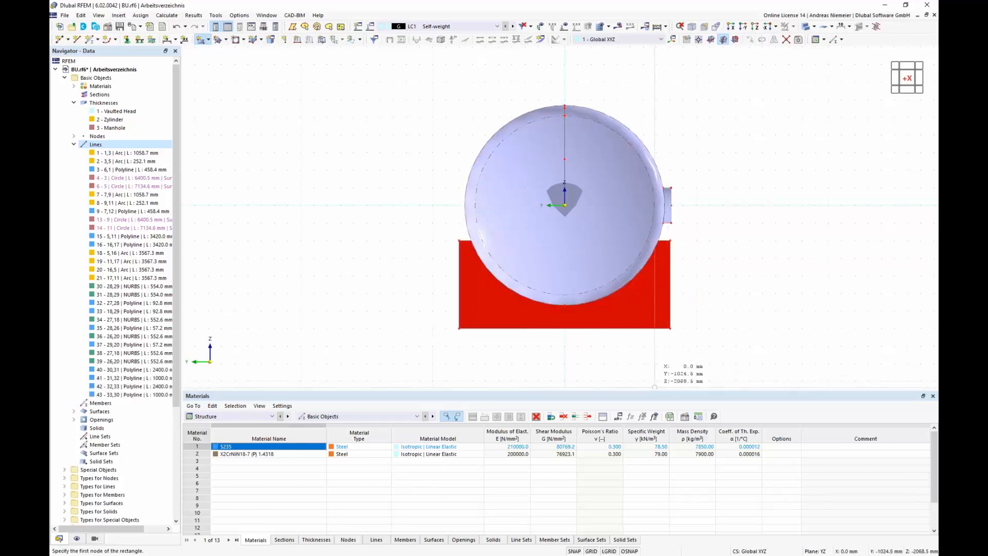
pyautogui.press('Escape')
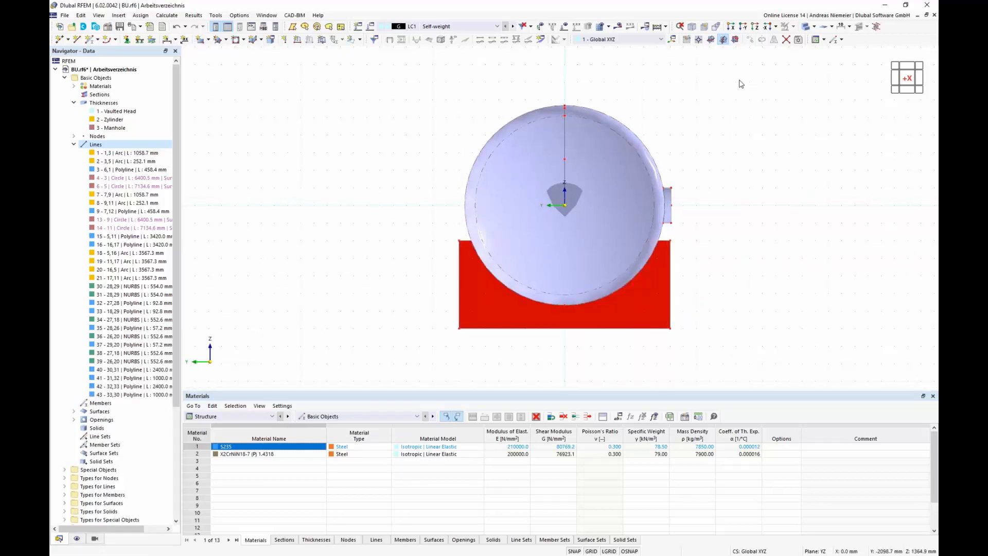
# Step: Move the rectangular support surface 1500 mm along X
pyautogui.click(697, 29)
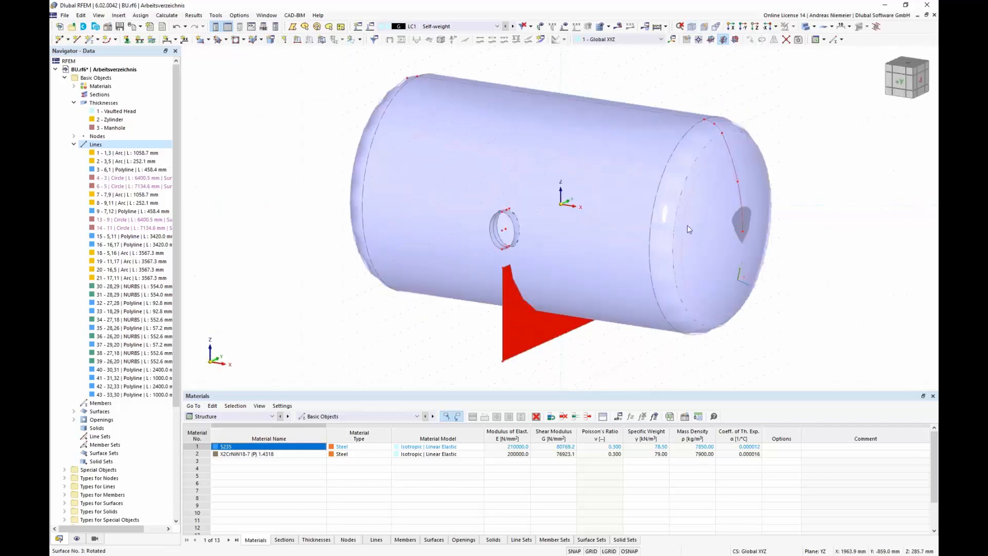
pyautogui.click(529, 334)
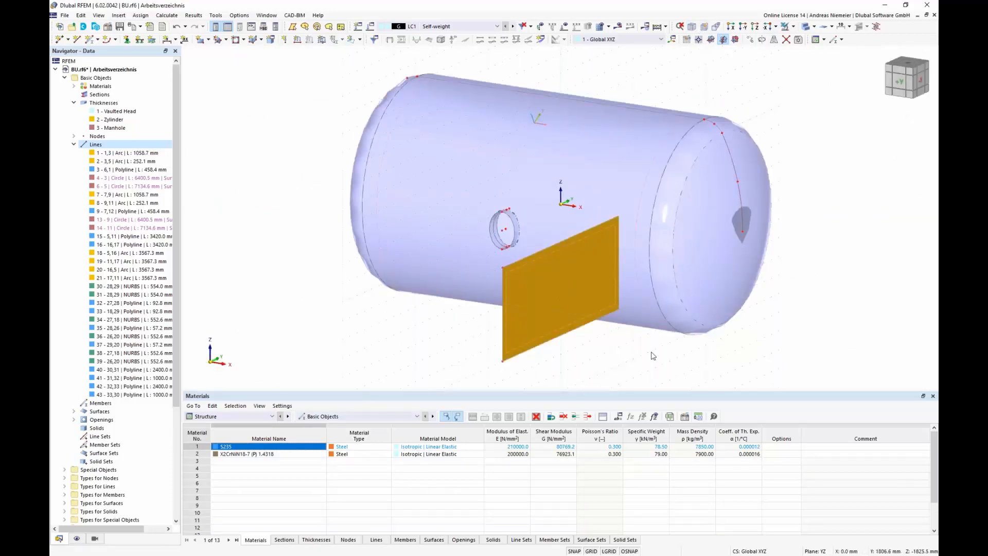
pyautogui.click(751, 40)
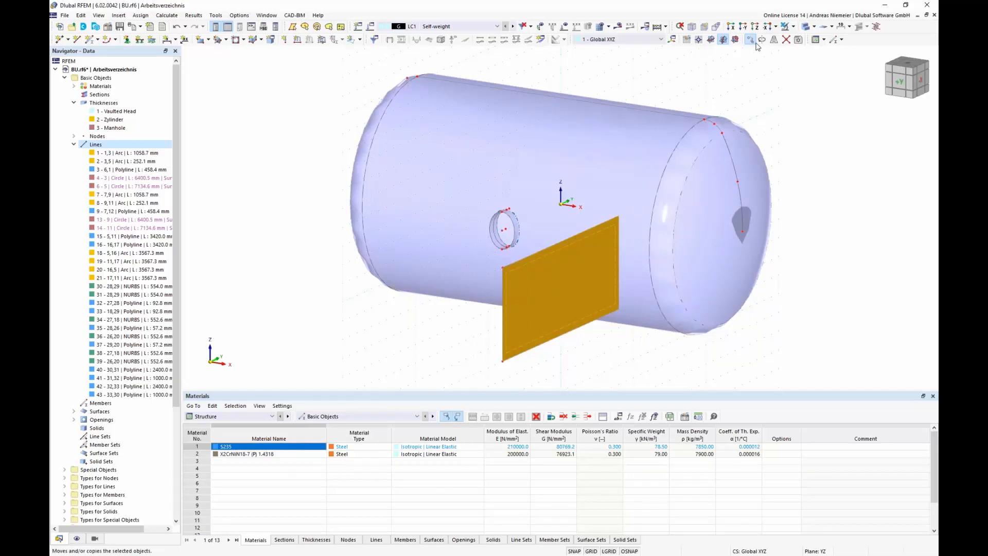
pyautogui.click(368, 203)
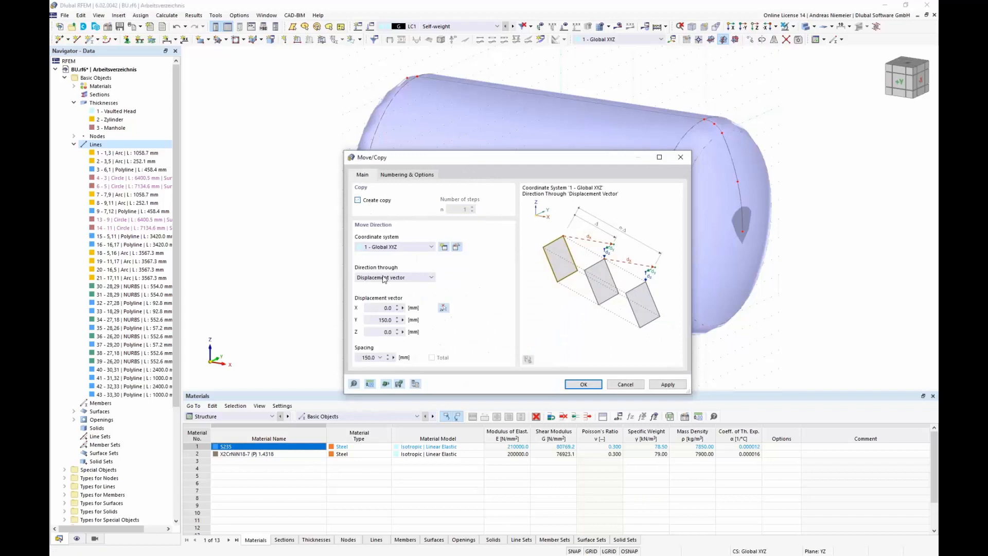
pyautogui.click(376, 308)
pyautogui.write('1500')
pyautogui.press('Tab')
pyautogui.click(584, 384)
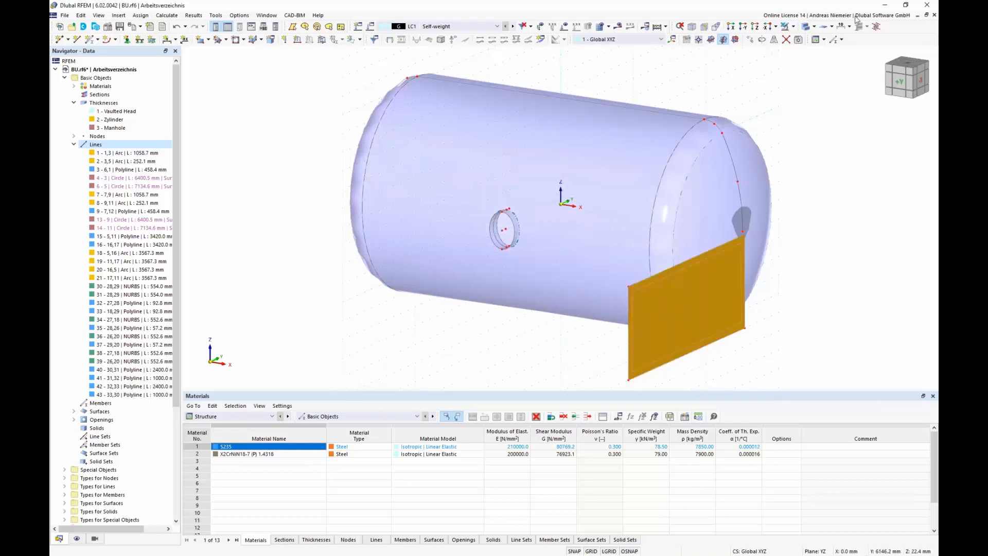
# Step: Copy the support surface to the opposite end of the vessel
pyautogui.click(750, 40)
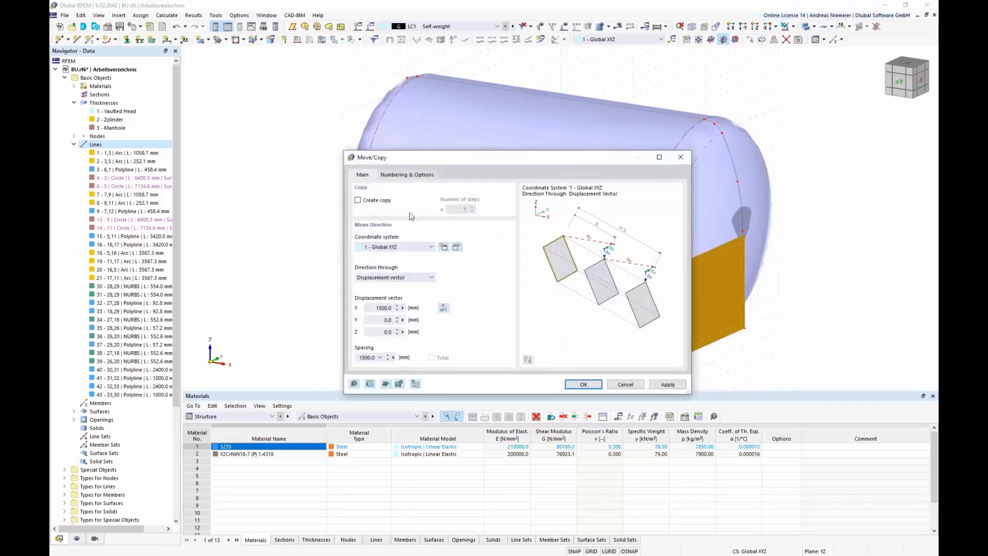
pyautogui.click(357, 200)
pyautogui.click(587, 386)
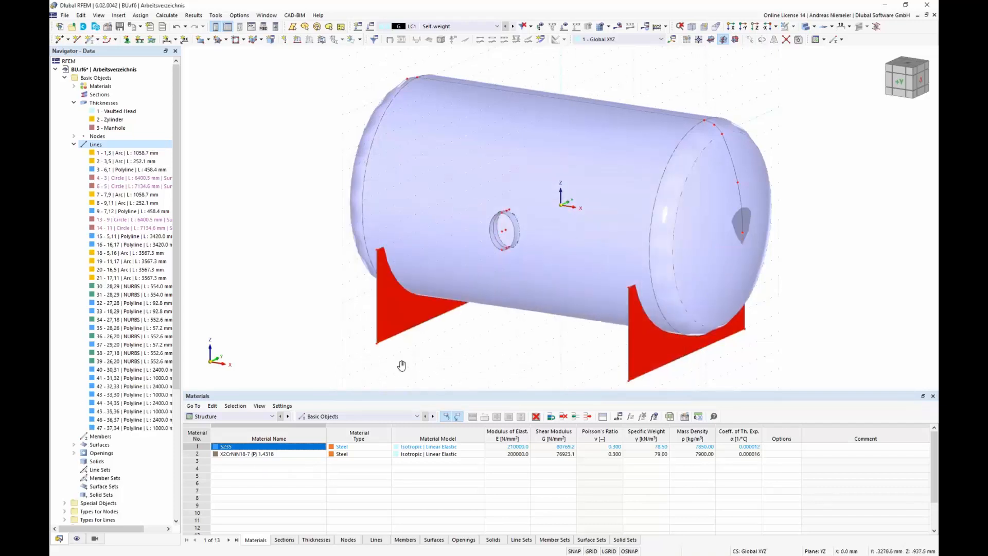
# Step: Select the cylinder shell and both support surfaces and divide them by intersection
pyautogui.keyDown('ctrl'); pyautogui.moveTo(402, 365); pyautogui.dragTo(484, 347, button='middle'); pyautogui.keyUp('ctrl')
pyautogui.keyDown('ctrl'); pyautogui.moveTo(430, 342); pyautogui.dragTo(455, 340, button='middle'); pyautogui.keyUp('ctrl')
pyautogui.scroll(-1, 455, 338)
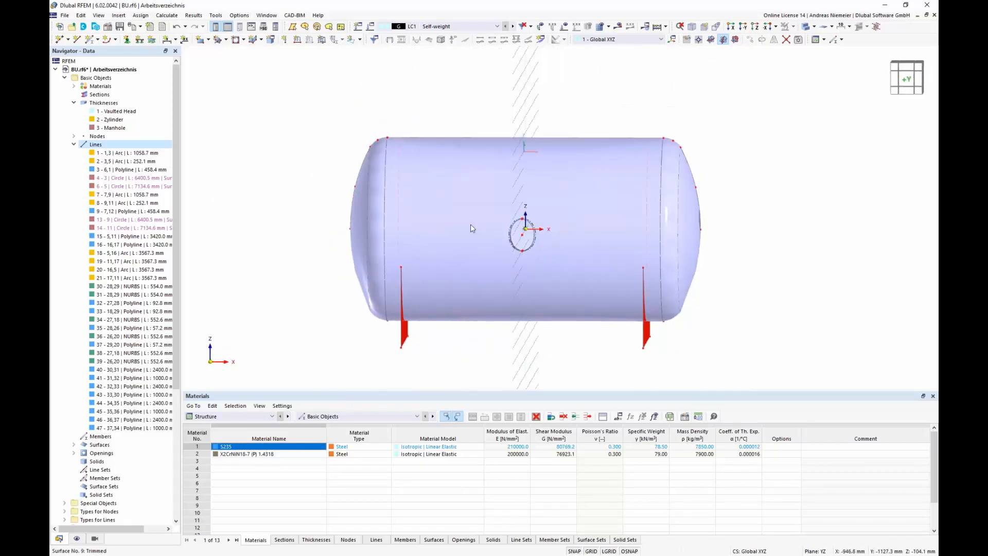
pyautogui.moveTo(611, 359); pyautogui.dragTo(591, 322, button='middle')
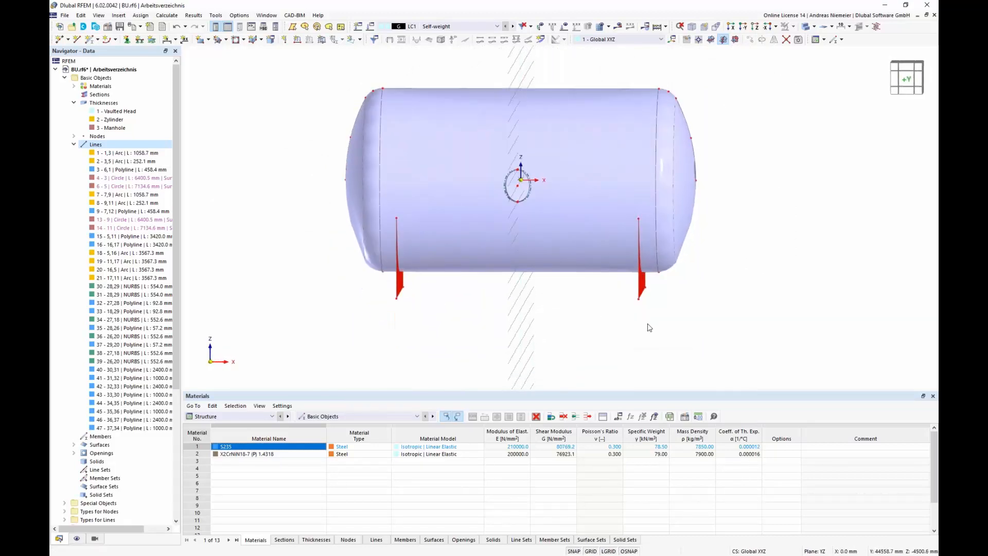
pyautogui.moveTo(652, 317); pyautogui.dragTo(388, 239)
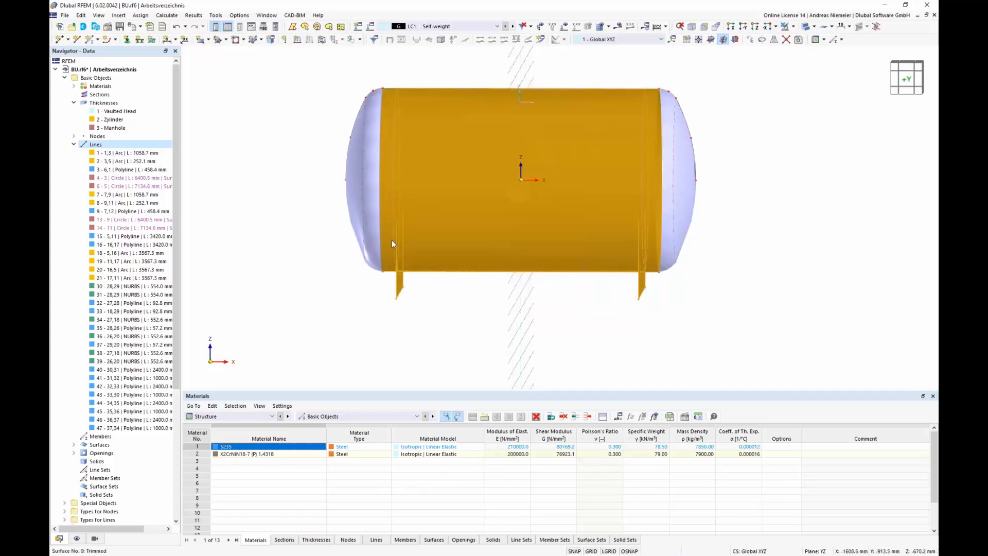
pyautogui.rightClick(436, 249)
pyautogui.moveTo(643, 288)
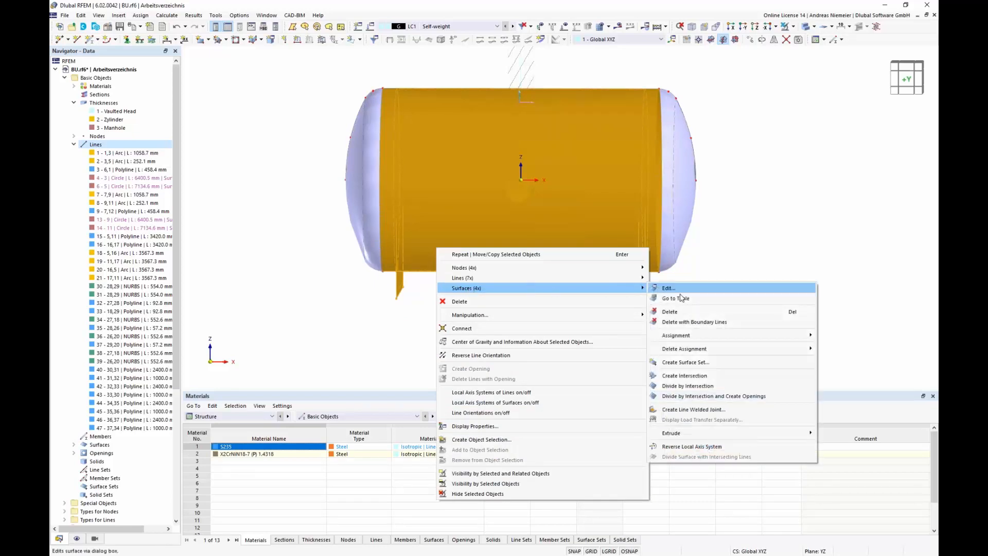
pyautogui.click(696, 387)
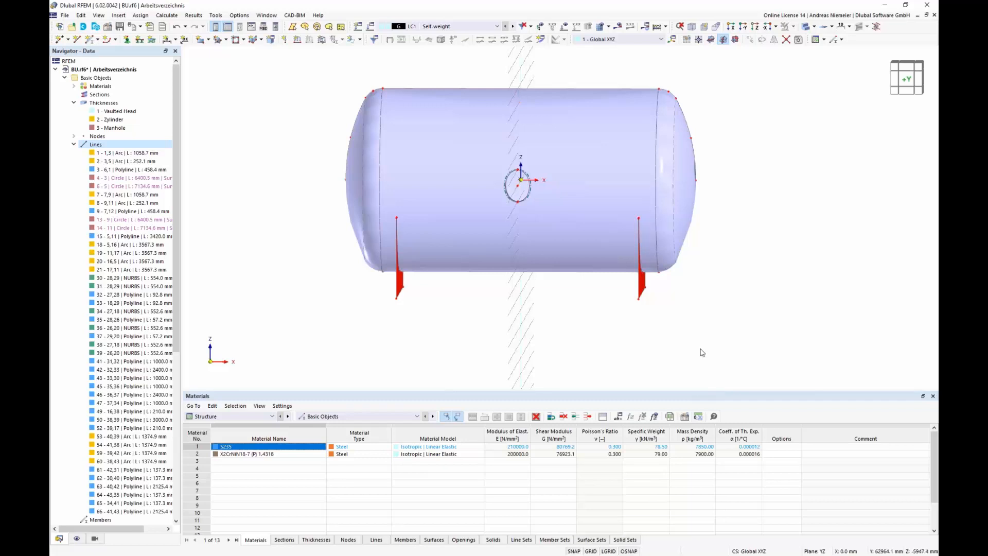
# Step: Switch the model display to wireframe
pyautogui.scroll(-1, 746, 275)
pyautogui.moveTo(748, 278); pyautogui.dragTo(567, 272, button='middle')
pyautogui.scroll(1, 694, 270)
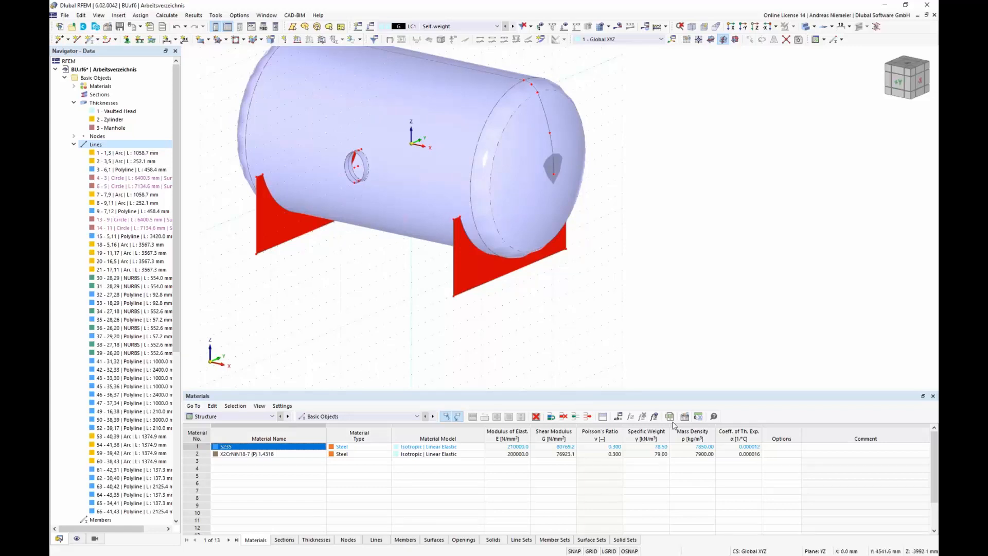
pyautogui.moveTo(498, 250)
pyautogui.click(479, 270)
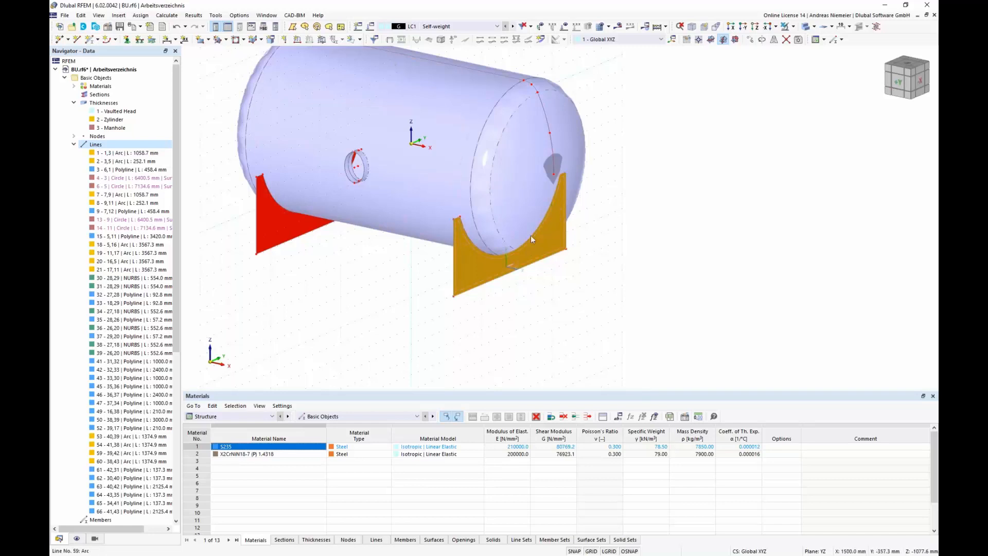
pyautogui.click(821, 27)
pyautogui.click(837, 53)
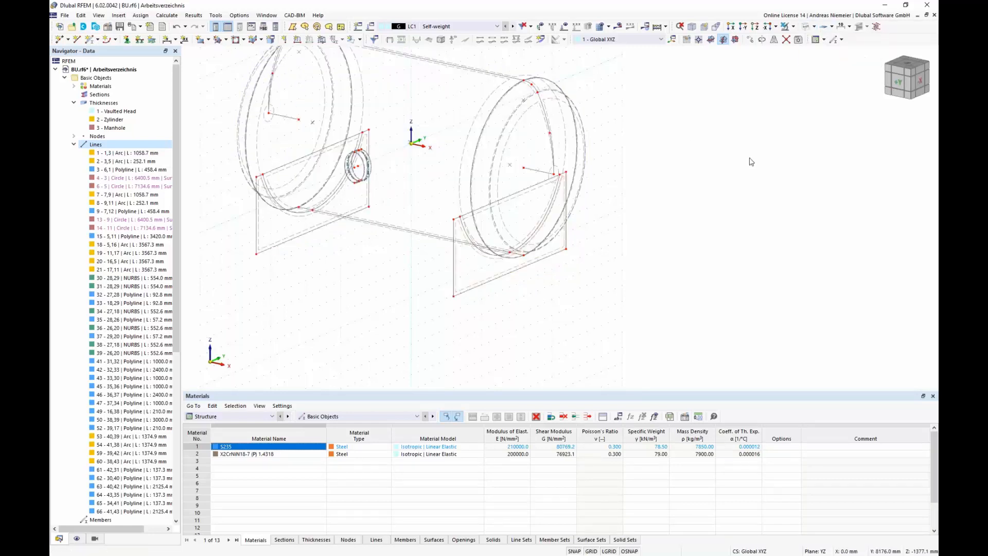
# Step: Delete two leftover pieces of the divided support surfaces
pyautogui.scroll(3, 535, 218)
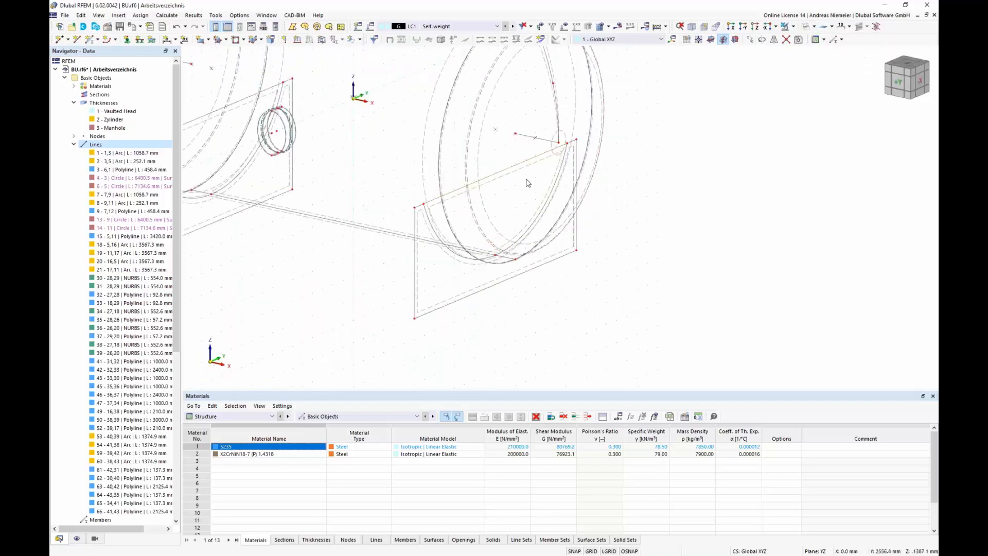
pyautogui.click(489, 176)
pyautogui.press('Delete')
pyautogui.scroll(-1, 395, 175)
pyautogui.scroll(2, 288, 131)
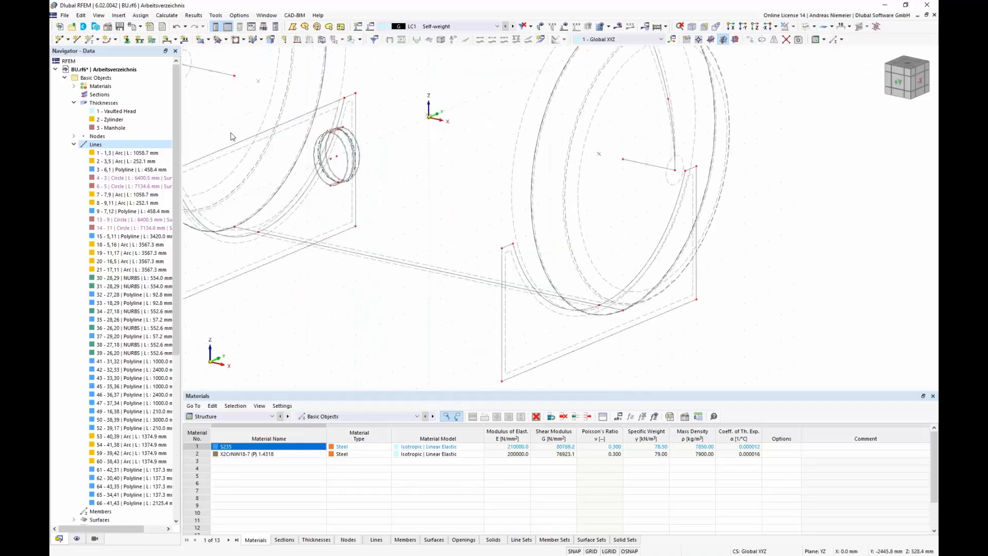
pyautogui.click(227, 147)
pyautogui.press('Delete')
pyautogui.scroll(-2, 432, 223)
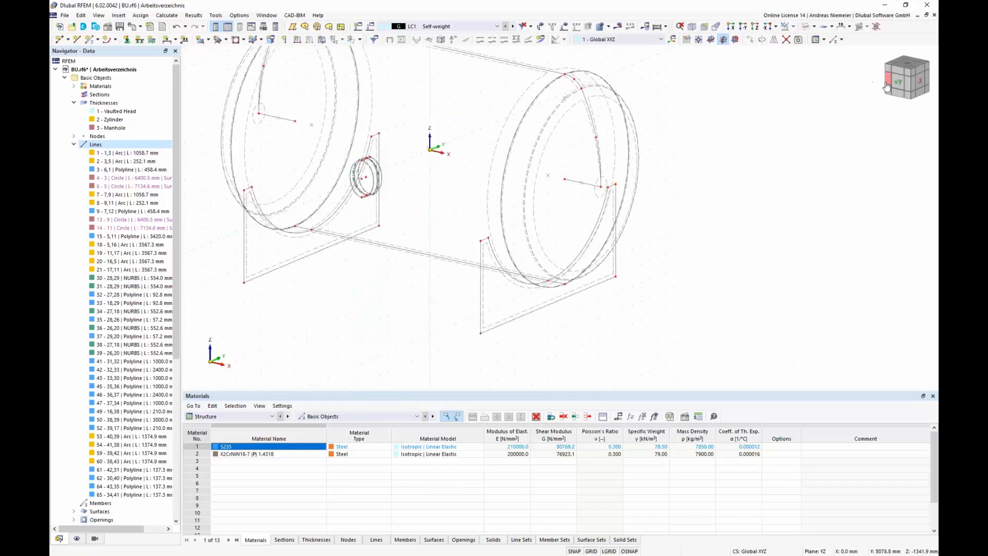
# Step: In the end view, window-select and delete the remaining support surface pieces
pyautogui.click(917, 91)
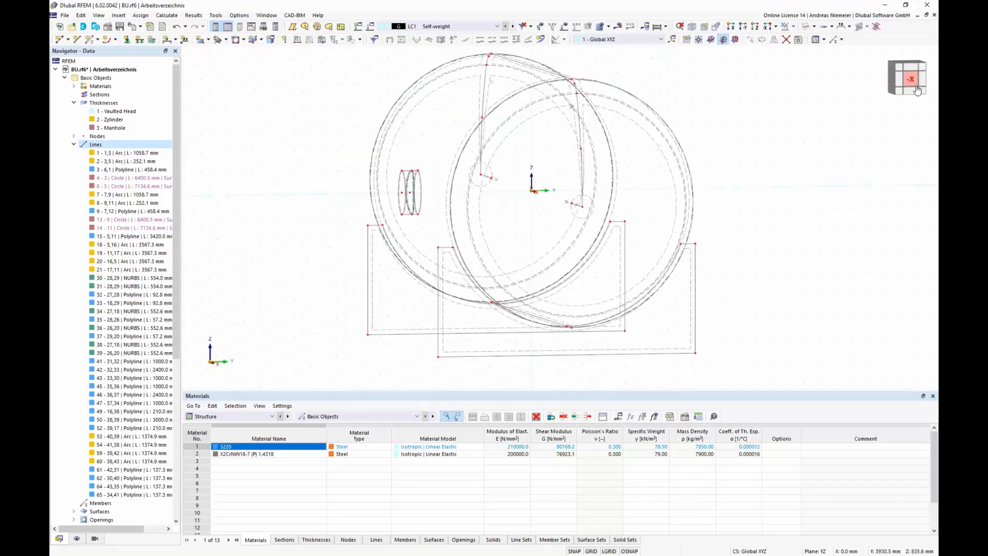
pyautogui.scroll(2, 630, 193)
pyautogui.moveTo(706, 286); pyautogui.dragTo(670, 248)
pyautogui.press('Delete')
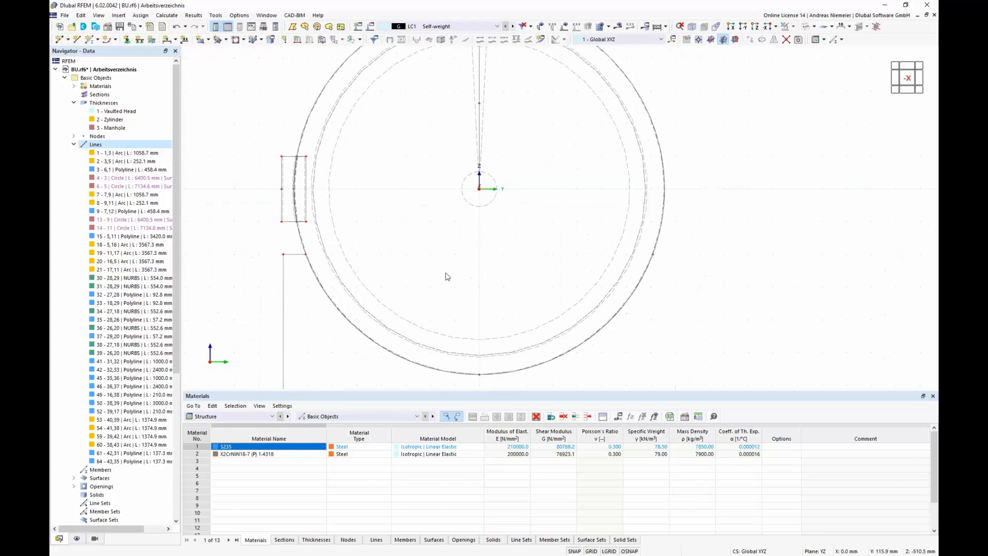
pyautogui.moveTo(294, 277); pyautogui.dragTo(267, 244)
pyautogui.press('Delete')
pyautogui.scroll(-1, 279, 237)
pyautogui.scroll(-3, 278, 237)
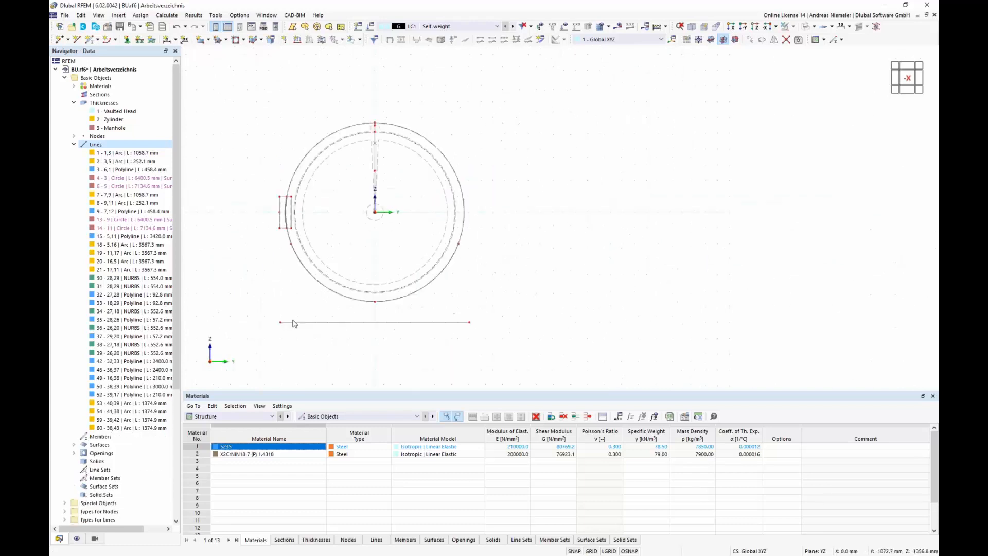
pyautogui.scroll(-1, 292, 323)
pyautogui.moveTo(525, 264); pyautogui.dragTo(460, 218, button='middle')
pyautogui.scroll(2, 446, 197)
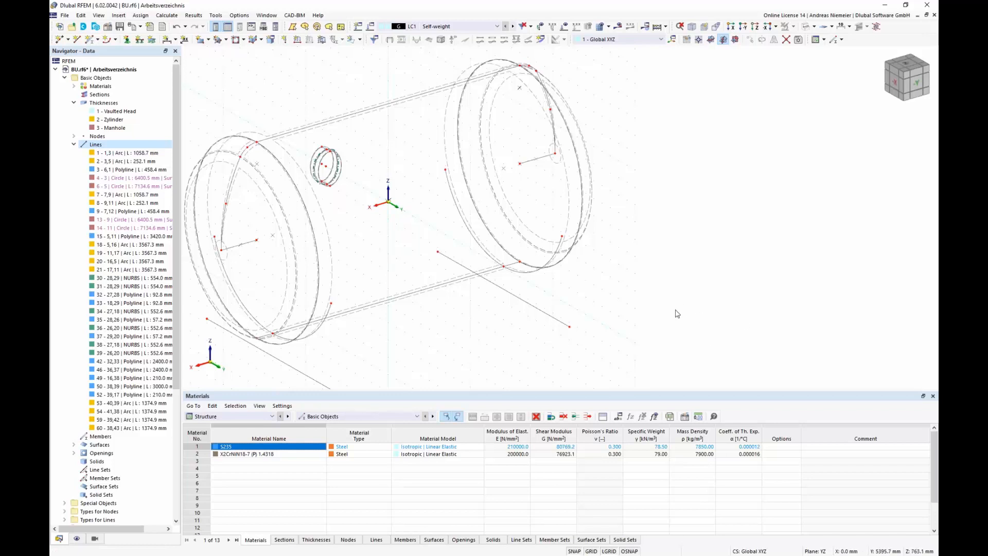
pyautogui.moveTo(511, 332); pyautogui.dragTo(591, 291, button='middle')
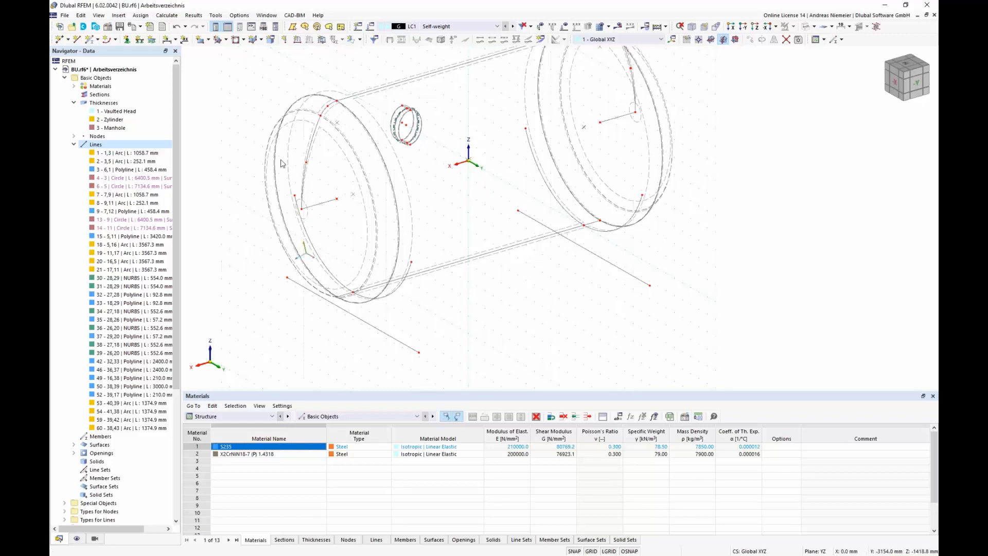
# Step: Set the target length of finite elements to 50 mm in the mesh settings
pyautogui.click(609, 27)
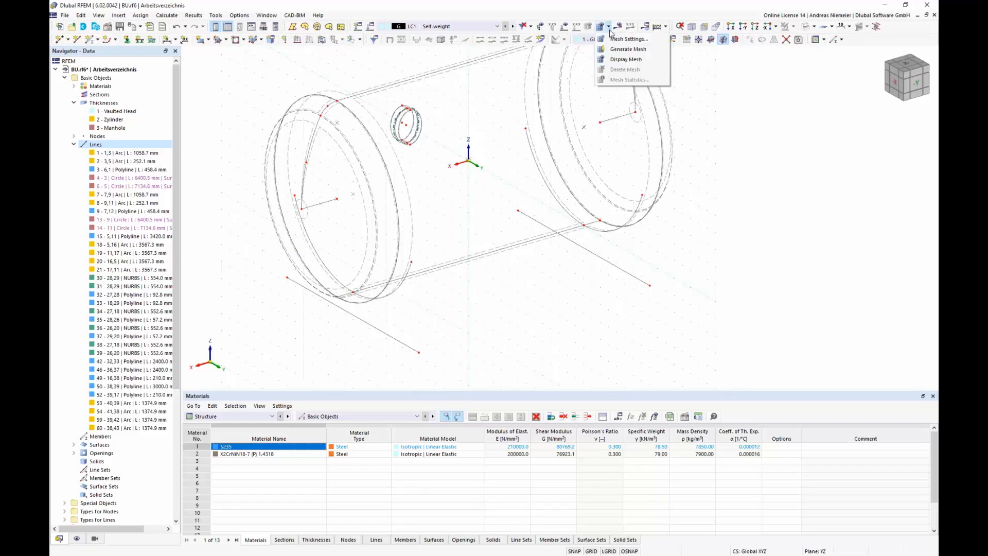
pyautogui.click(629, 40)
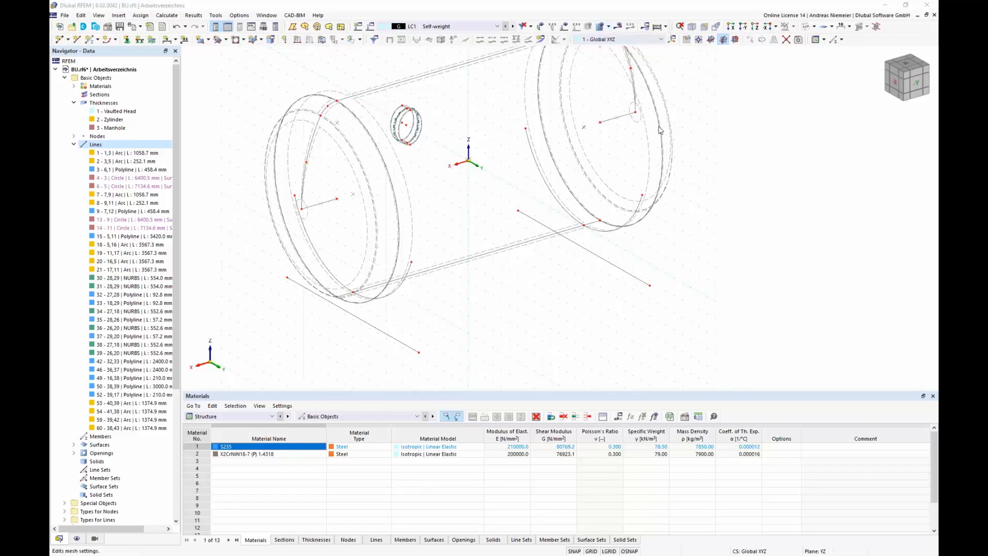
pyautogui.doubleClick(338, 155)
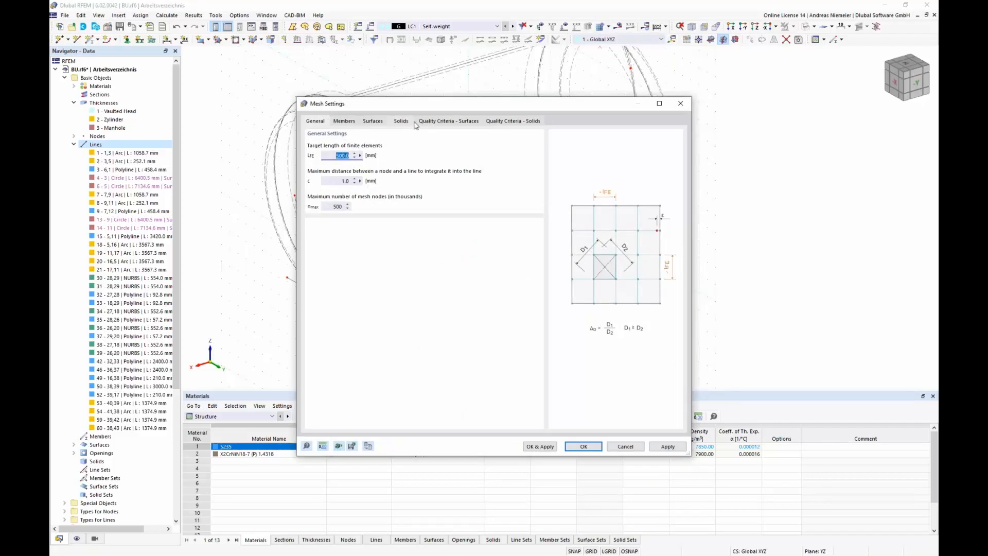
pyautogui.write('50')
pyautogui.click(585, 446)
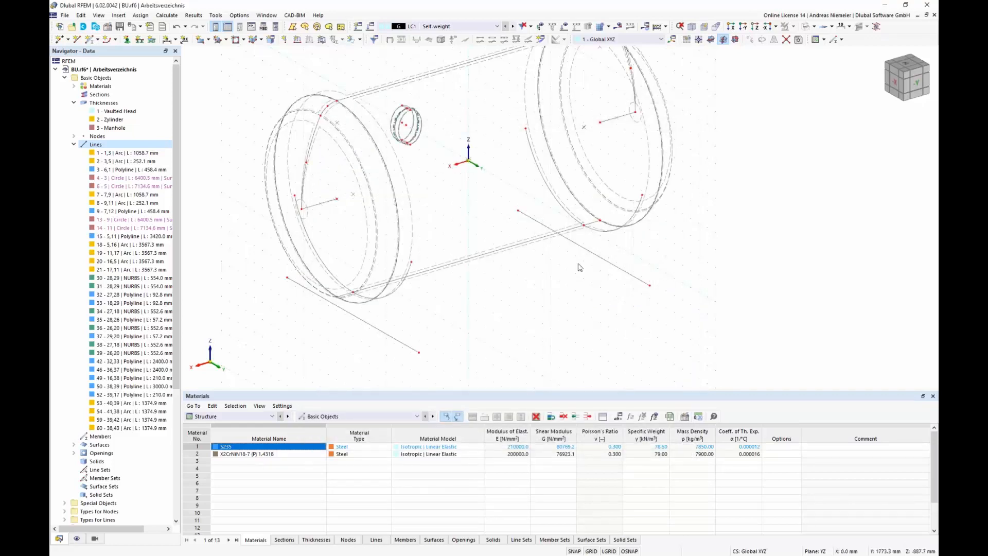
# Step: Generate the finite element mesh of the vessel
pyautogui.click(608, 26)
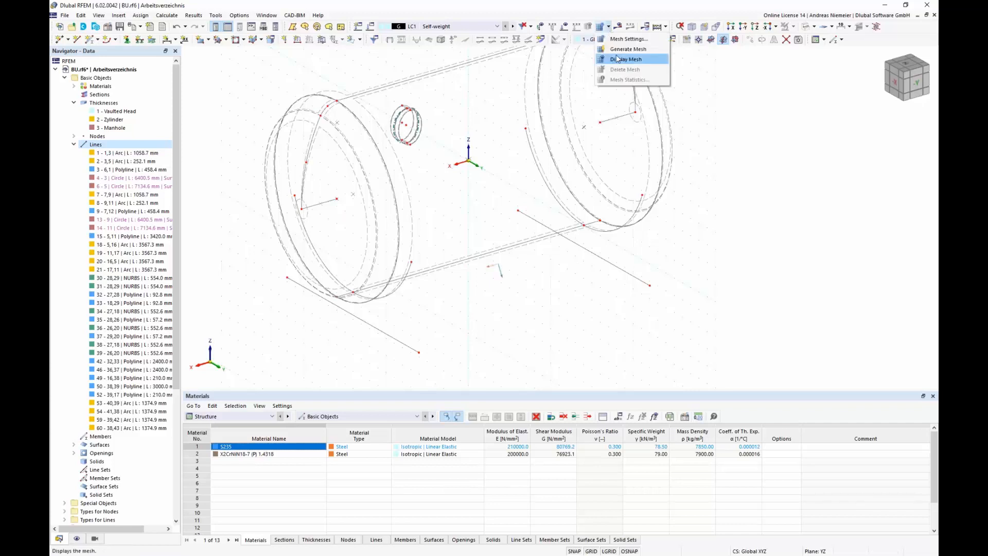
pyautogui.click(620, 60)
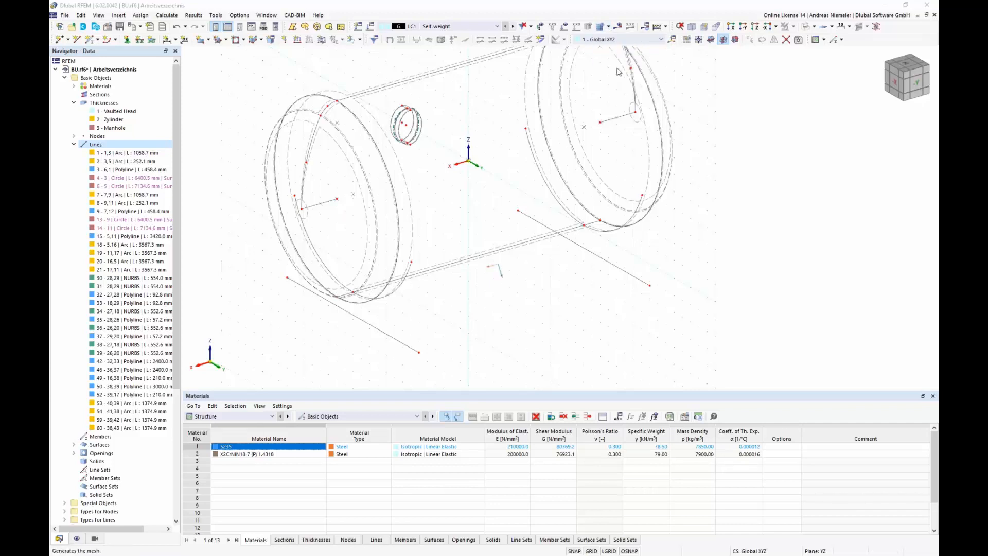
pyautogui.click(469, 336)
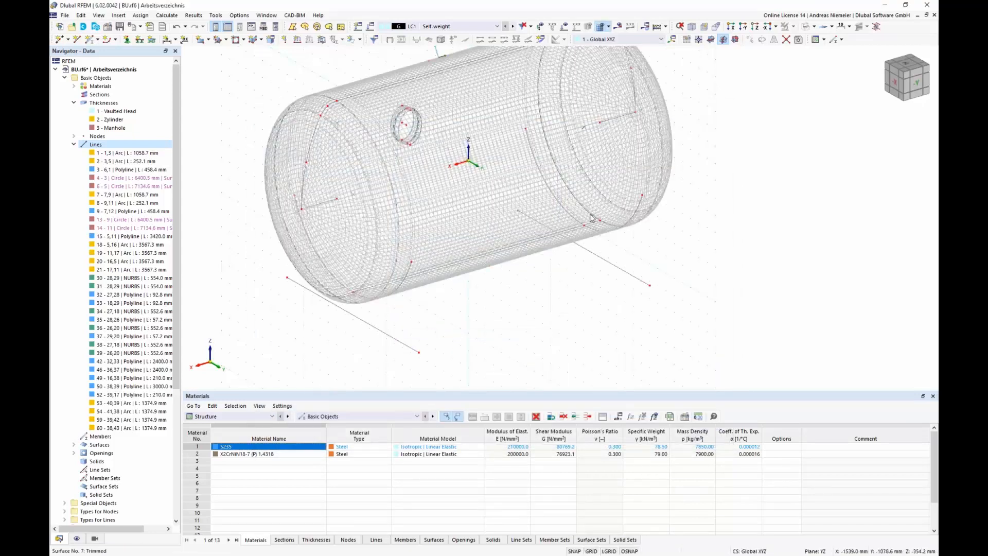
# Step: Turn on display of the FE axis systems on surfaces
pyautogui.keyDown('ctrl'); pyautogui.moveTo(607, 274); pyautogui.dragTo(626, 329, button='middle'); pyautogui.keyUp('ctrl')
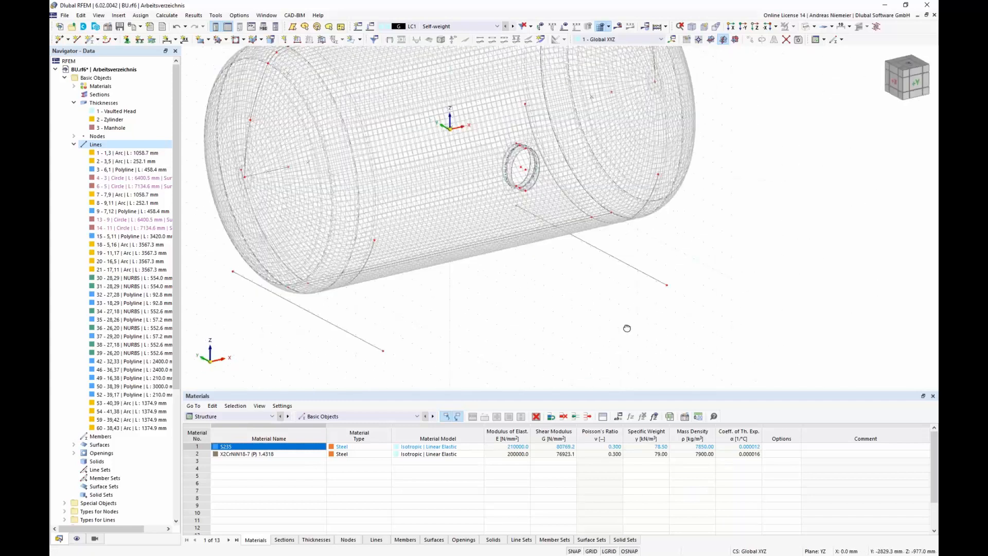
pyautogui.scroll(8, 529, 139)
pyautogui.scroll(-10, 529, 249)
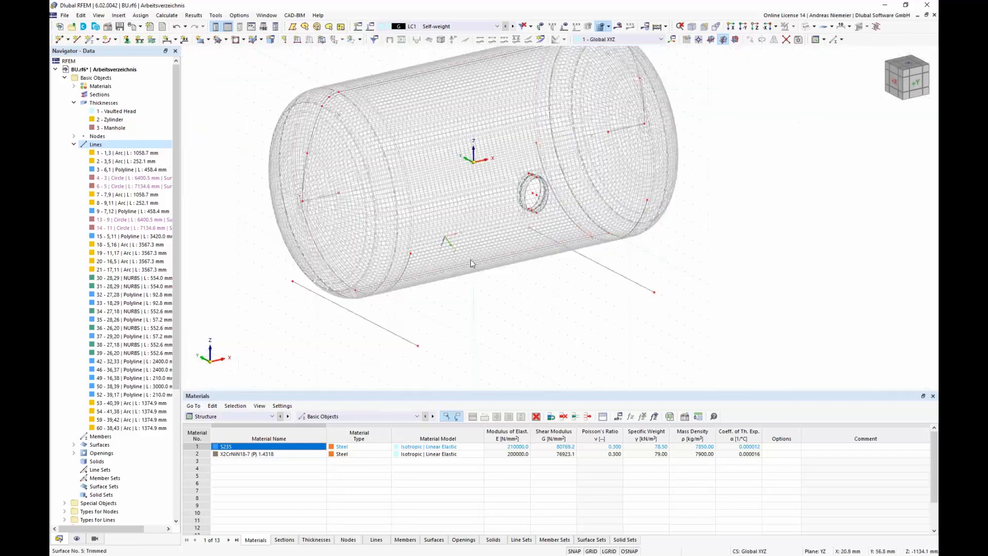
pyautogui.click(77, 538)
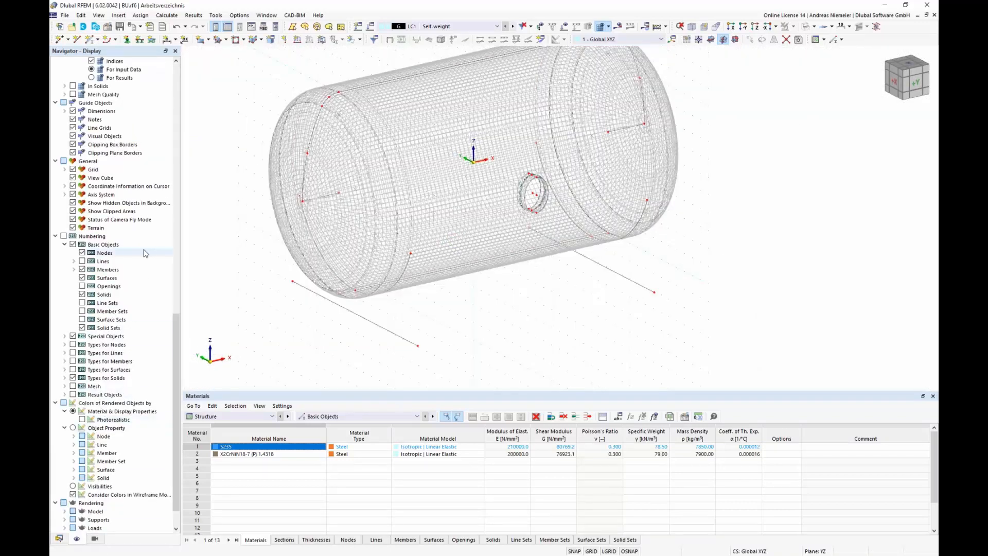
pyautogui.scroll(5, 142, 271)
pyautogui.scroll(5, 140, 276)
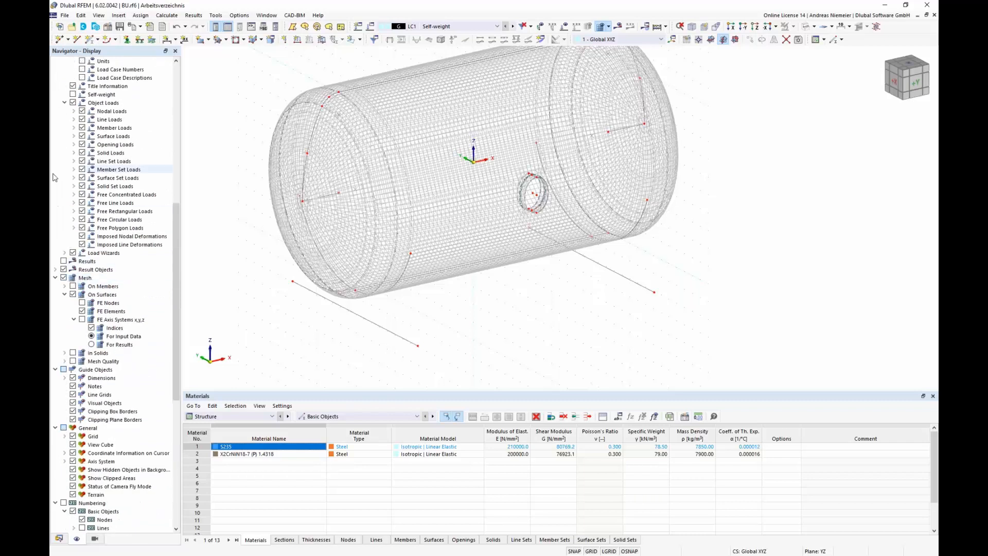
pyautogui.click(91, 336)
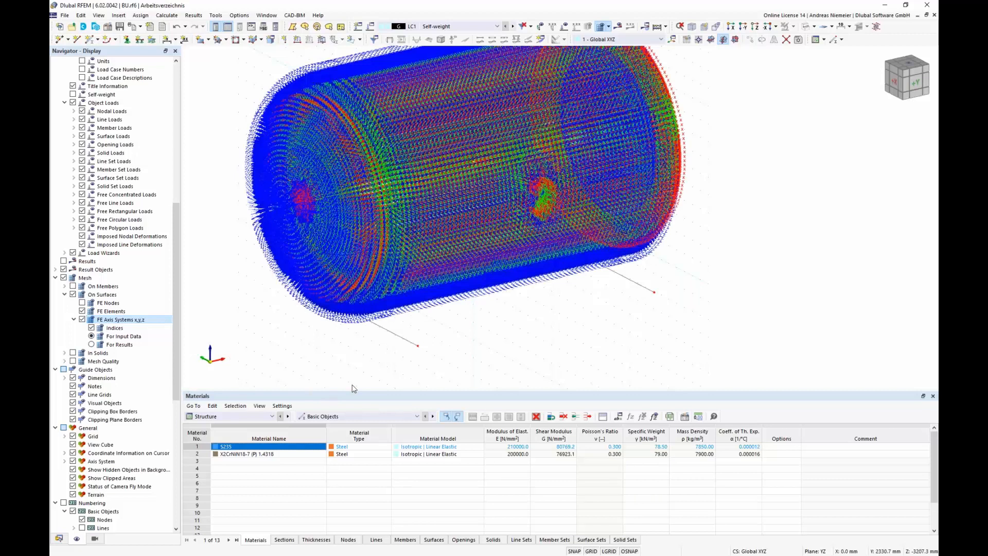
pyautogui.click(91, 330)
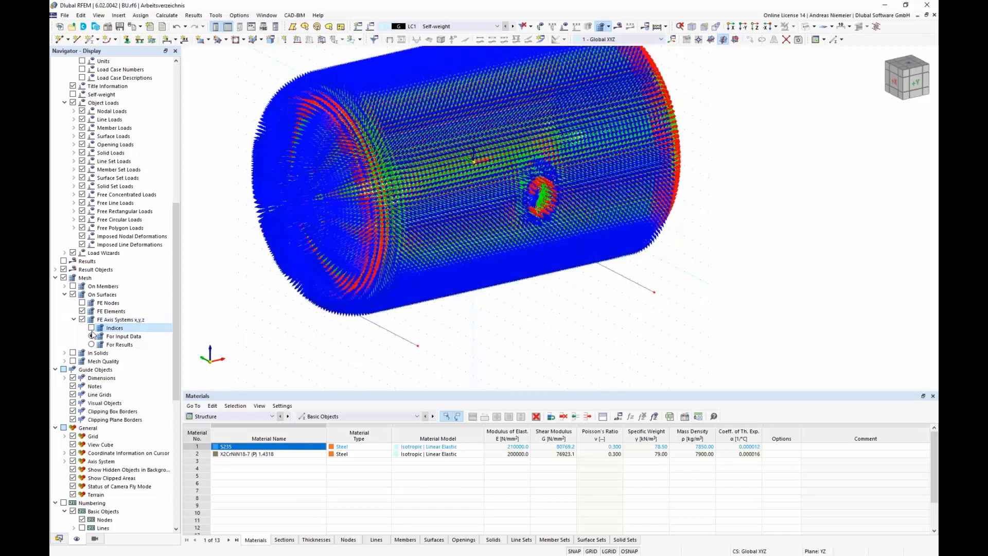
# Step: Inspect the orientation of the surface local axes across the vessel in front view
pyautogui.click(919, 89)
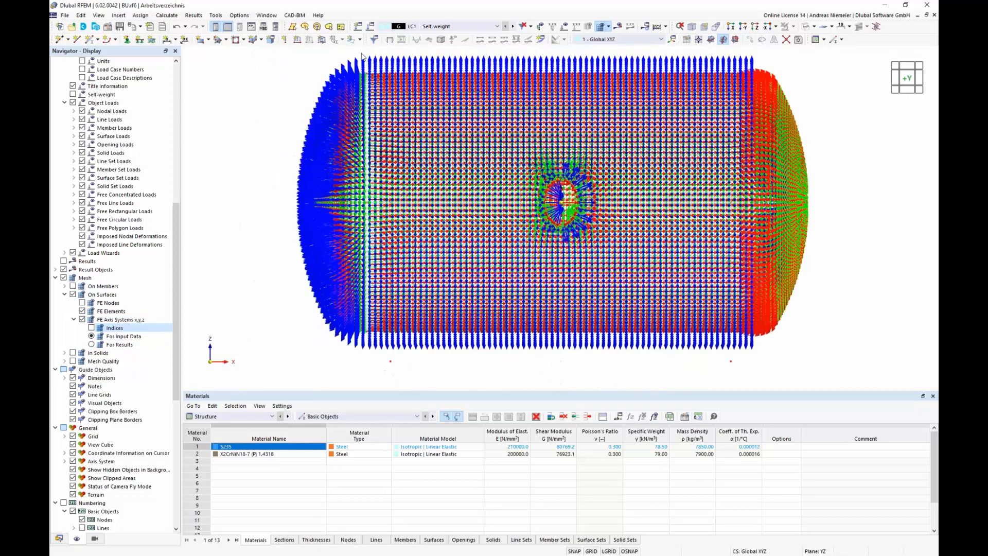
pyautogui.scroll(5, 362, 55)
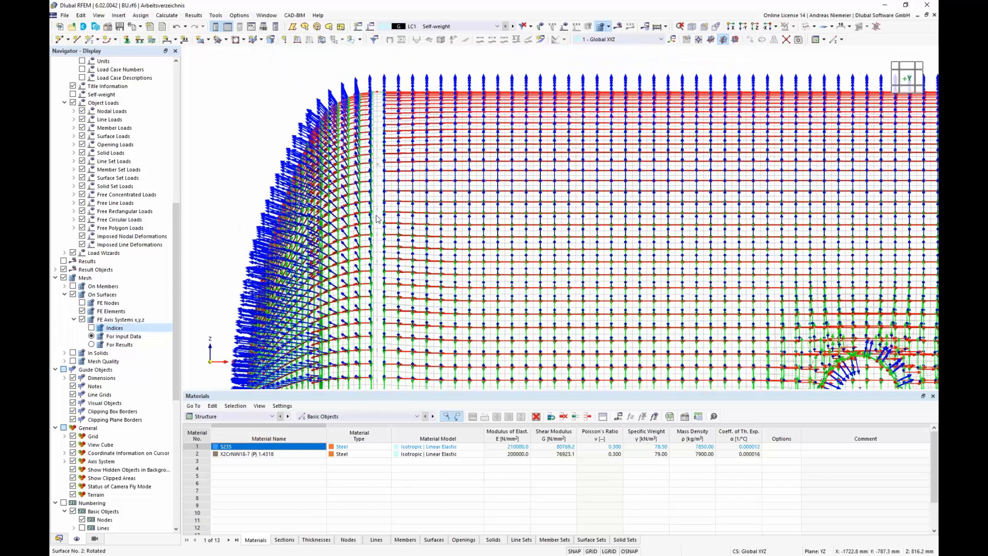
pyautogui.scroll(-1, 298, 282)
pyautogui.scroll(-3, 298, 283)
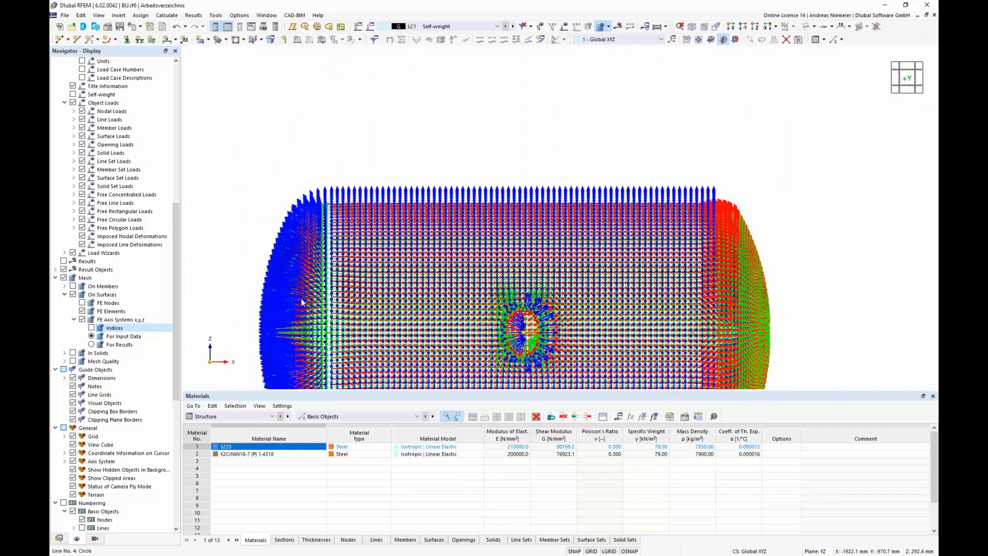
pyautogui.scroll(3, 303, 304)
pyautogui.scroll(-4, 360, 158)
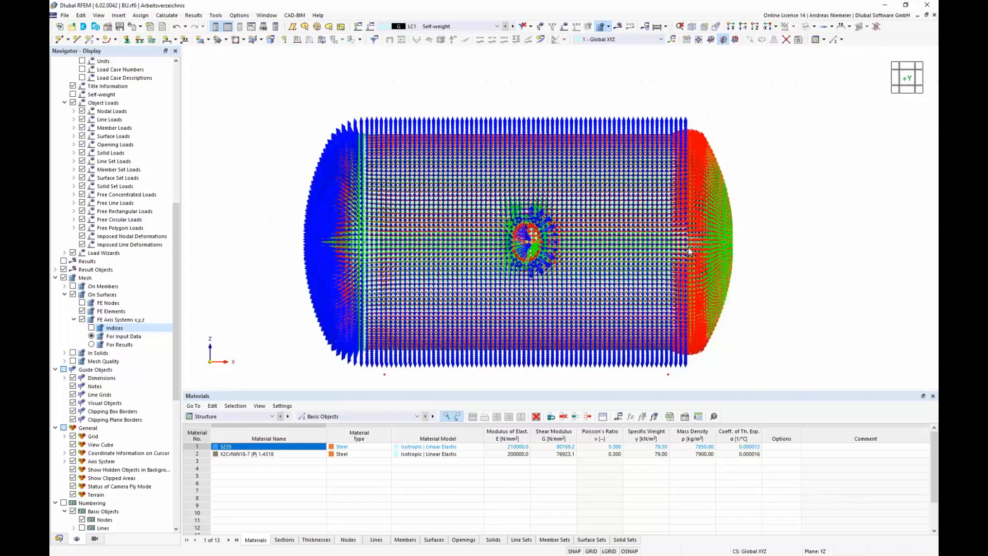
pyautogui.scroll(-1, 745, 254)
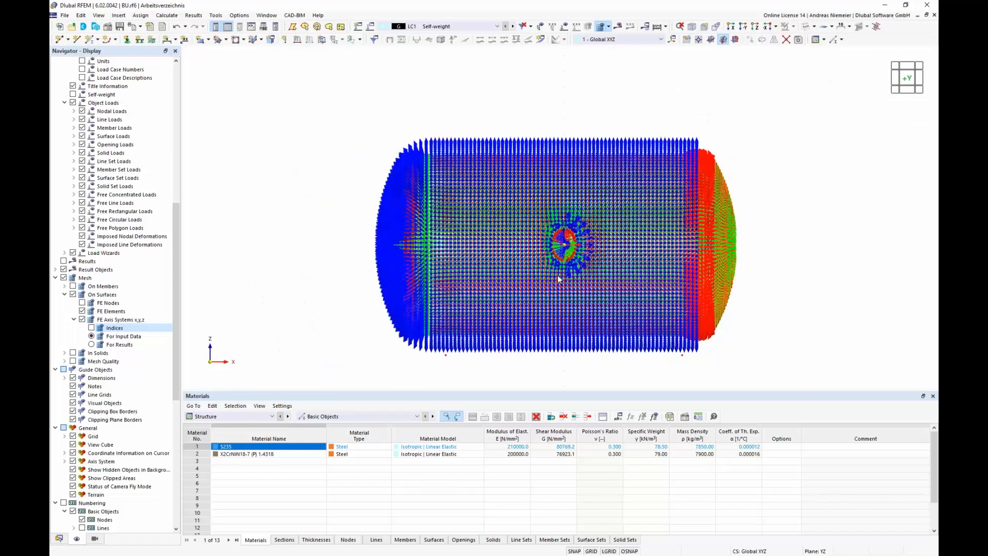
pyautogui.scroll(1, 555, 251)
pyautogui.scroll(6, 554, 250)
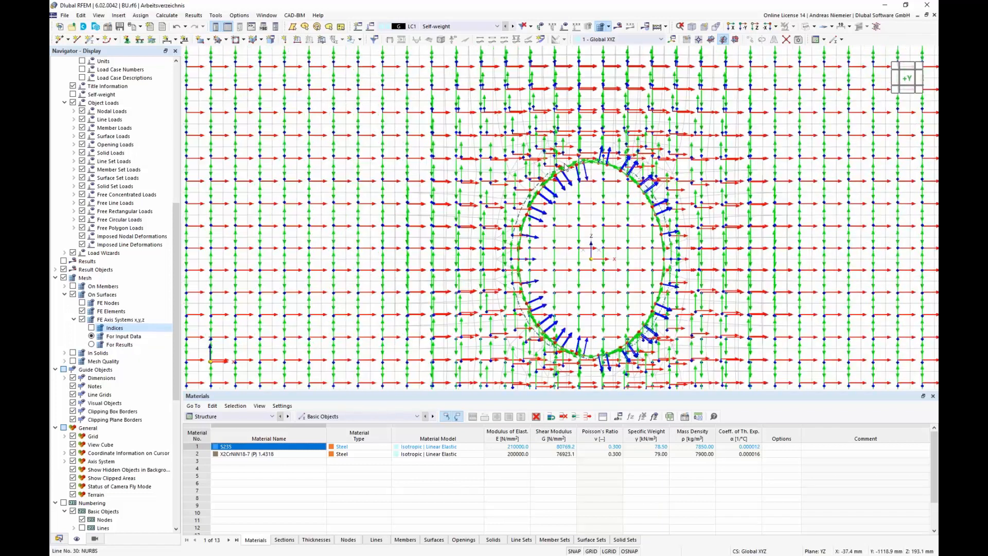
pyautogui.scroll(-2, 565, 168)
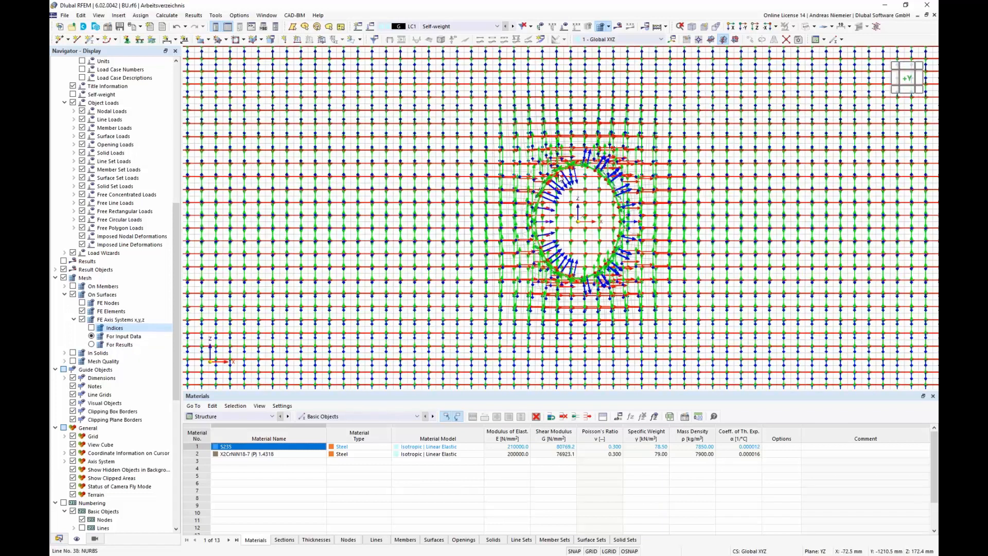
pyautogui.scroll(-4, 560, 178)
pyautogui.press('Up')
pyautogui.press('space')
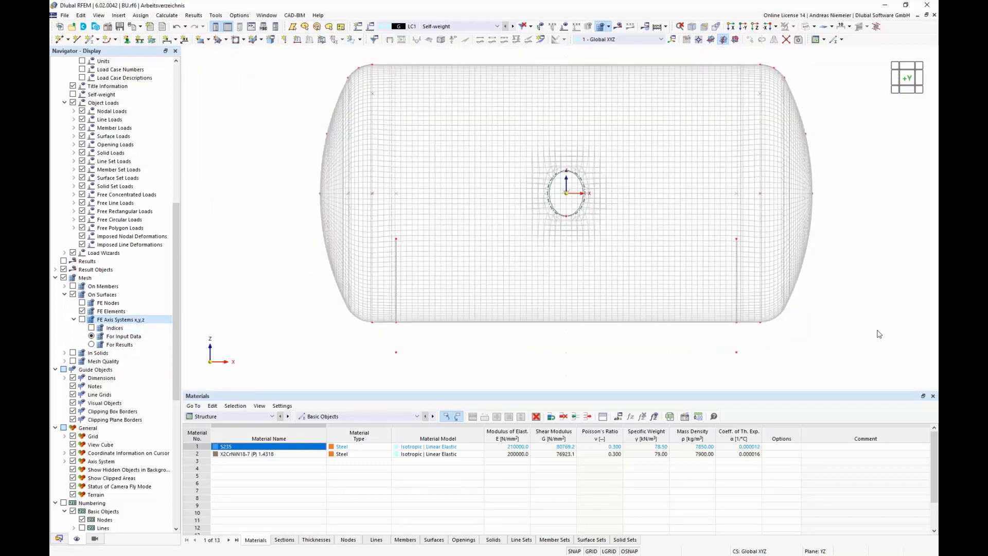
# Step: Window-select the right vaulted head surfaces and reverse their local axis systems
pyautogui.moveTo(874, 344); pyautogui.dragTo(775, 59)
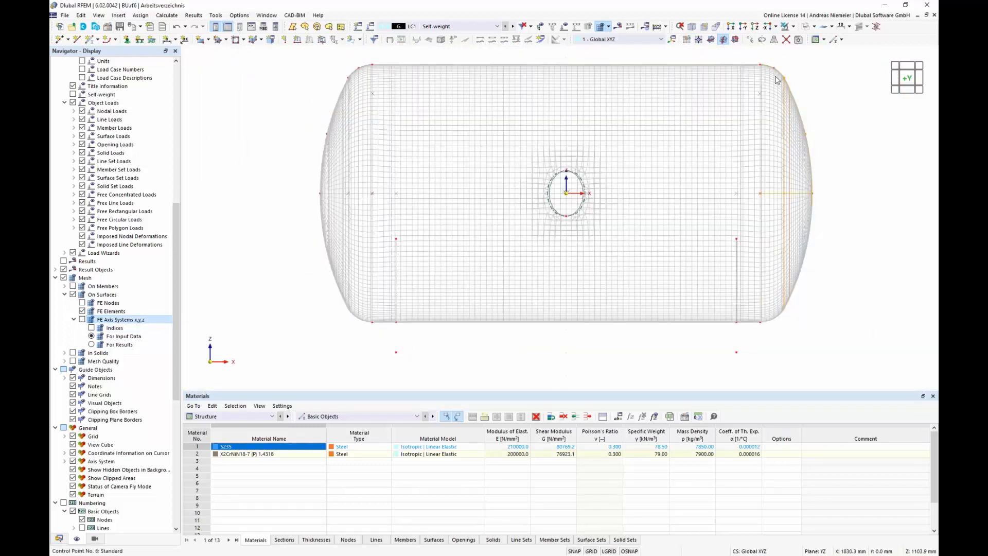
pyautogui.rightClick(786, 91)
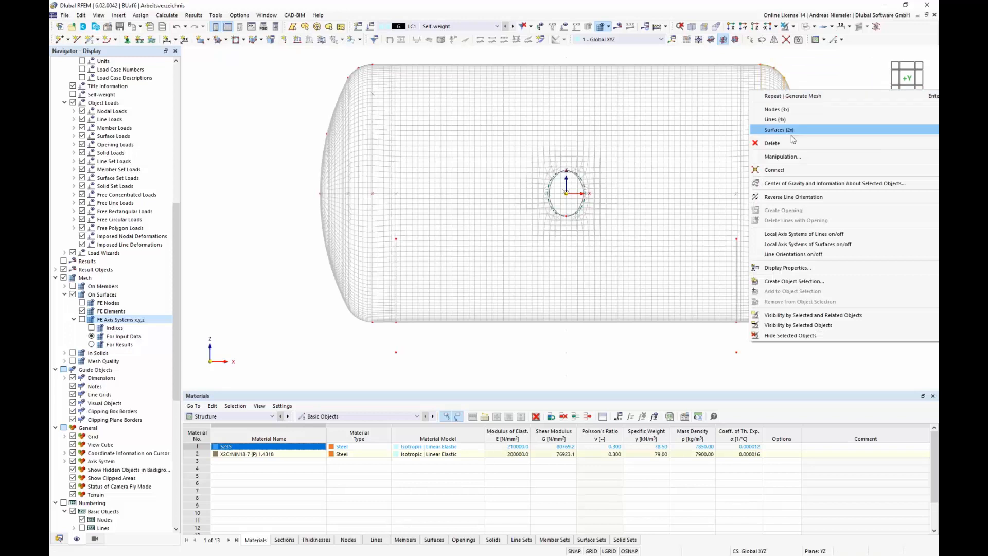
pyautogui.moveTo(792, 139)
pyautogui.click(675, 294)
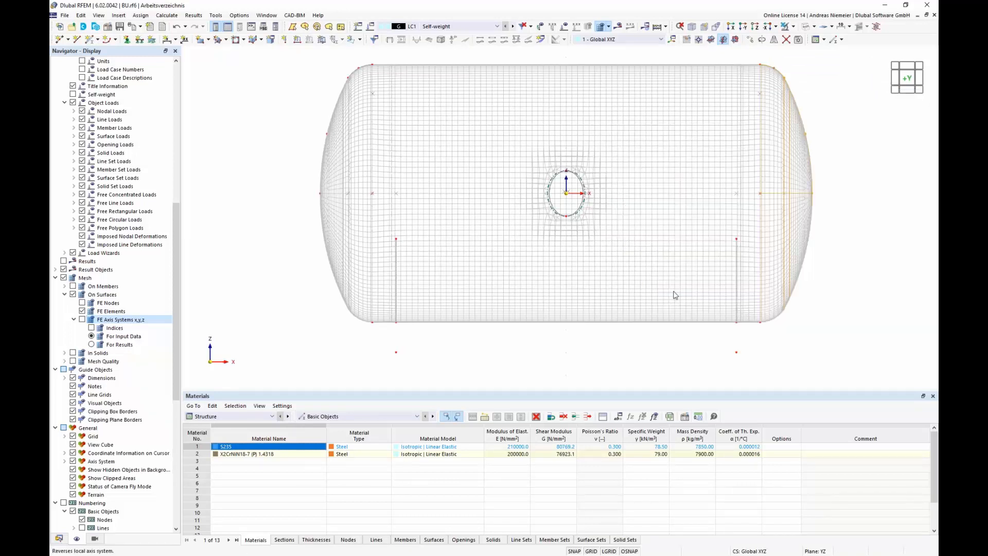
# Step: Reverse the local axis system of the manhole neck surface
pyautogui.click(527, 322)
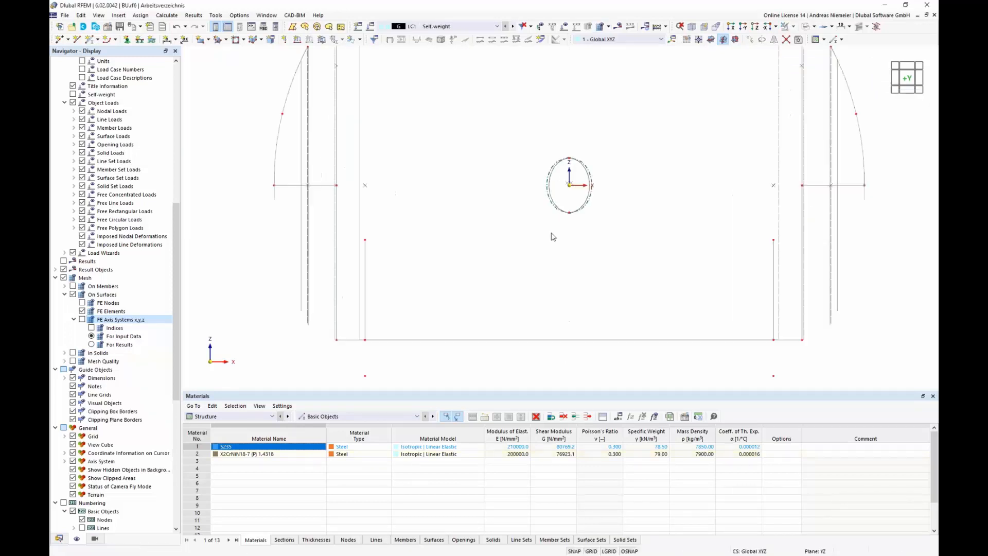
pyautogui.scroll(1, 551, 233)
pyautogui.keyDown('ctrl'); pyautogui.moveTo(551, 234); pyautogui.dragTo(588, 269, button='middle'); pyautogui.keyUp('ctrl')
pyautogui.scroll(8, 605, 212)
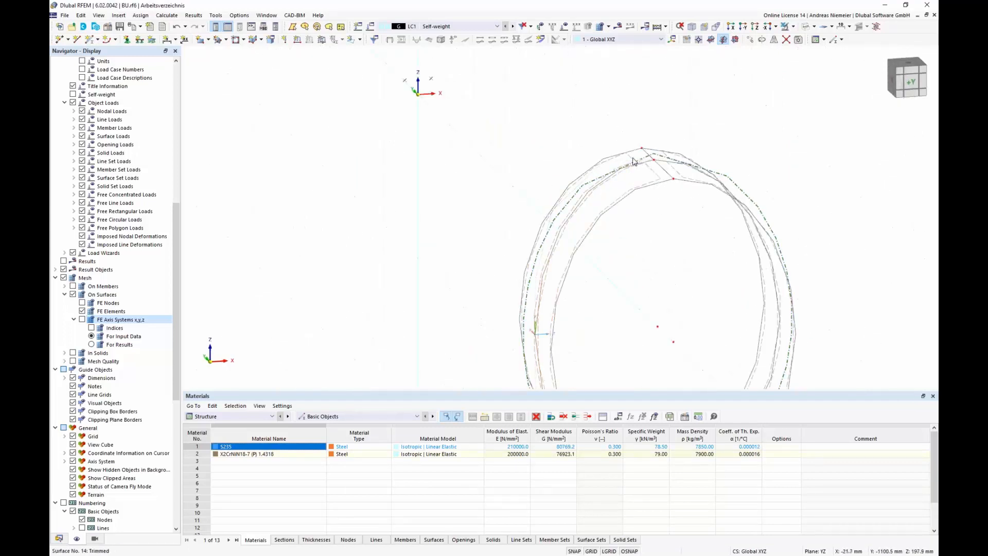
pyautogui.rightClick(633, 161)
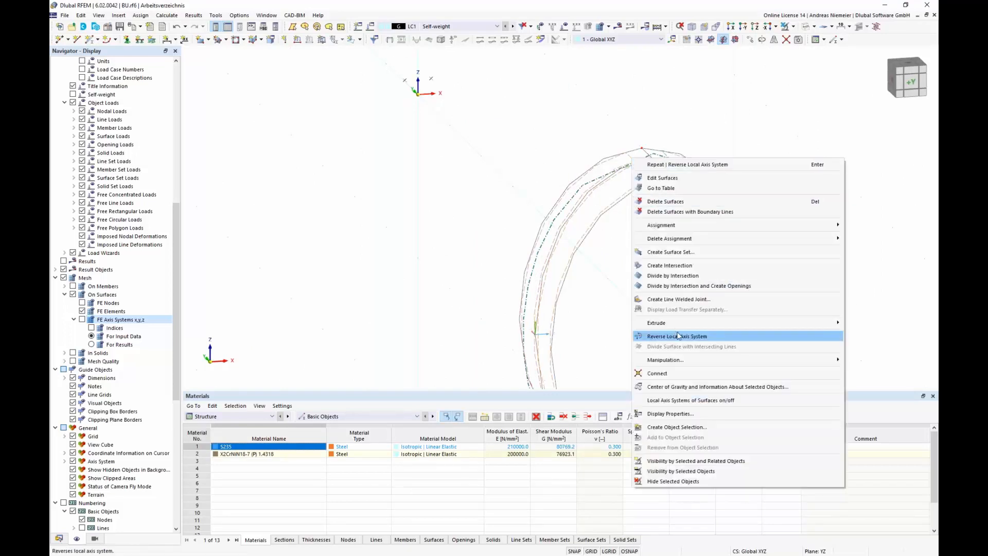
pyautogui.click(679, 334)
# Step: Start a new plane surface from selected boundary lines with thickness 1 - Vaulted Head
pyautogui.scroll(-5, 674, 319)
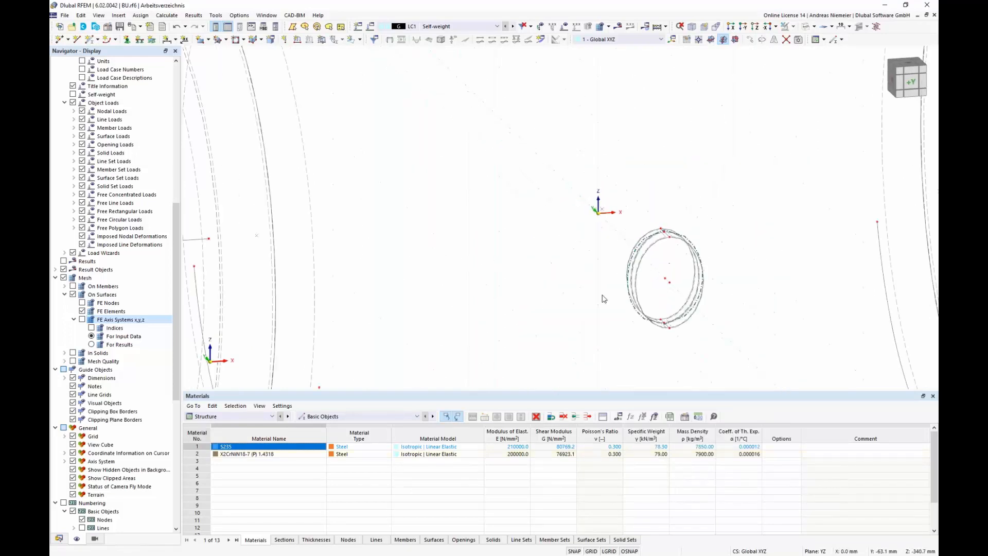
pyautogui.moveTo(501, 271); pyautogui.dragTo(619, 167, button='middle')
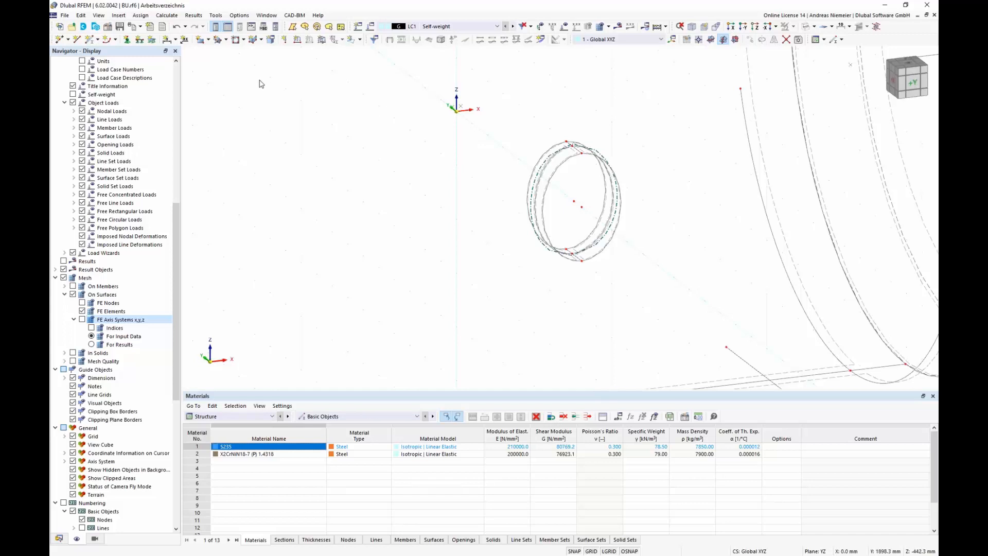
pyautogui.click(208, 39)
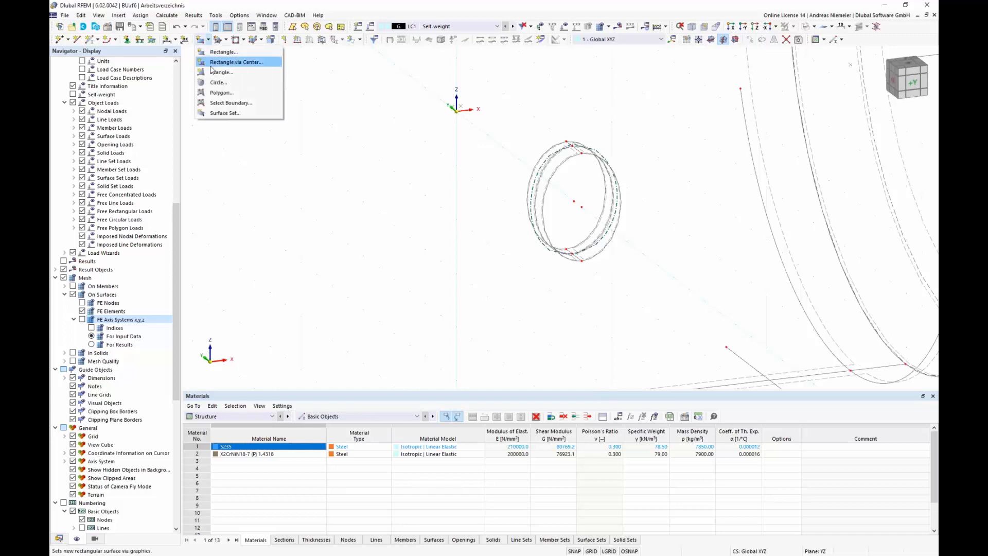
pyautogui.click(227, 103)
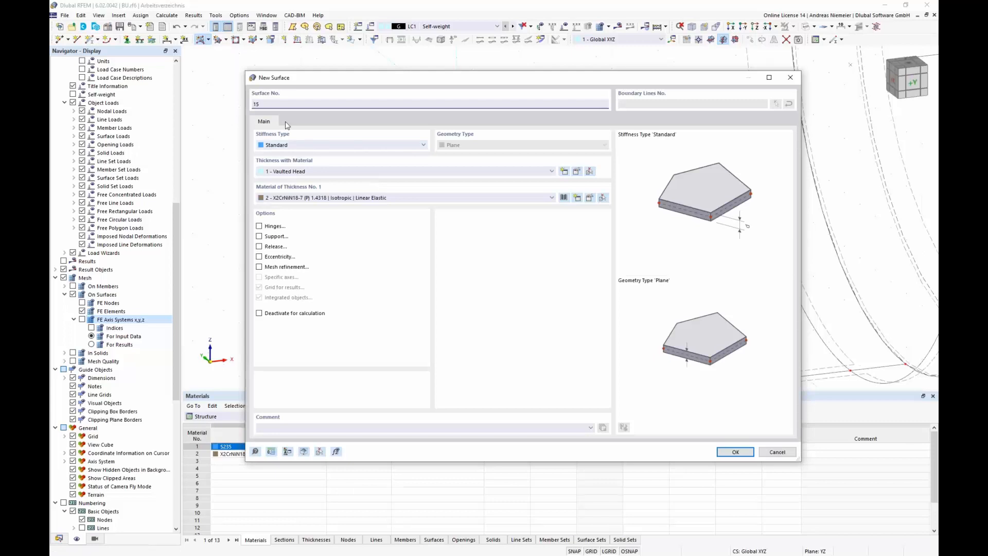
pyautogui.click(302, 147)
pyautogui.click(302, 170)
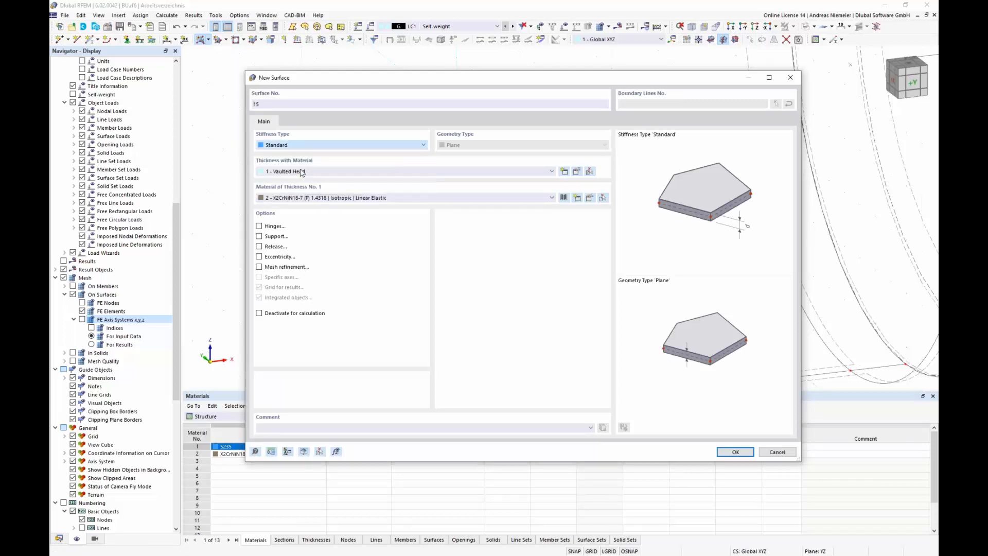
pyautogui.click(724, 452)
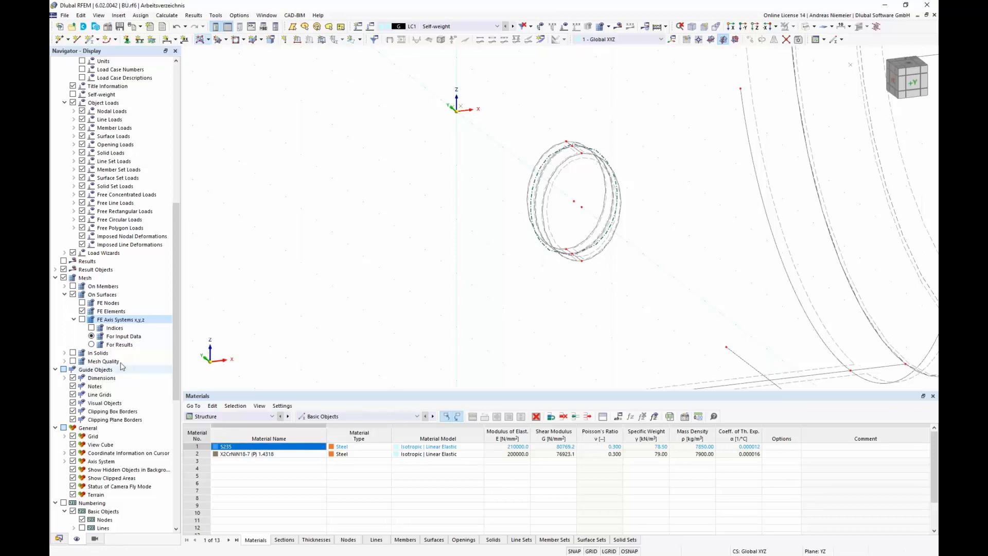
# Step: Display the FE axis systems on surfaces, generating the mesh and ignoring the identical-nodes plausibility warning
pyautogui.click(82, 320)
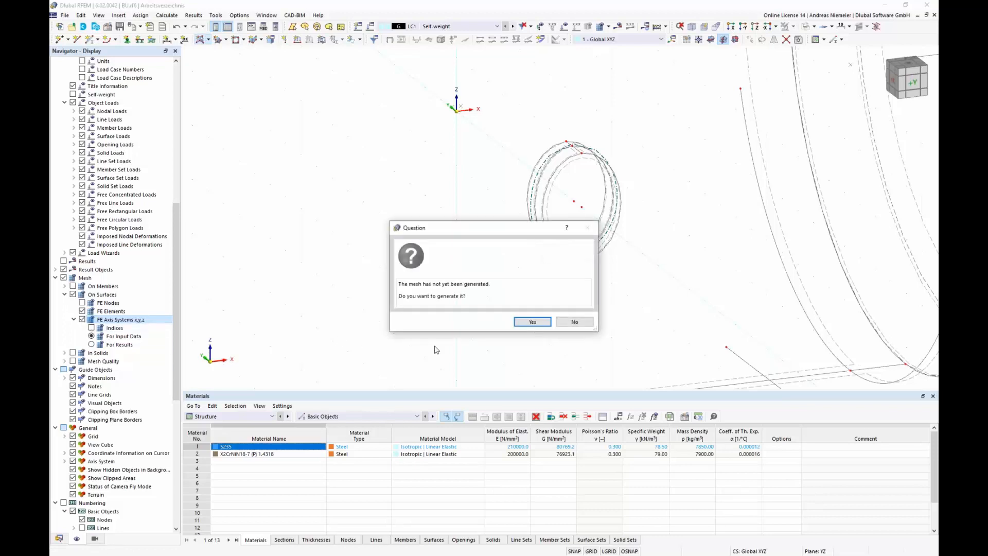
pyautogui.click(523, 325)
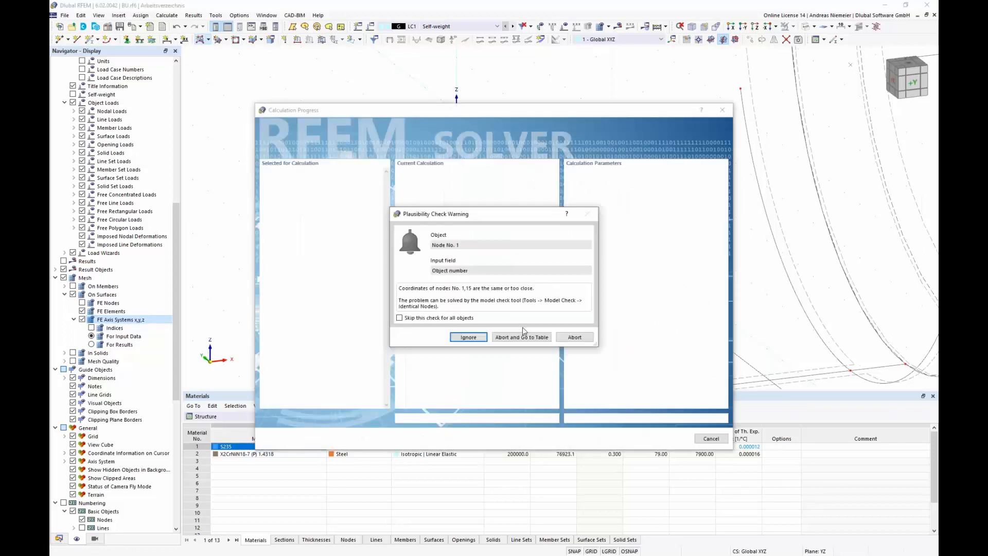
pyautogui.click(468, 337)
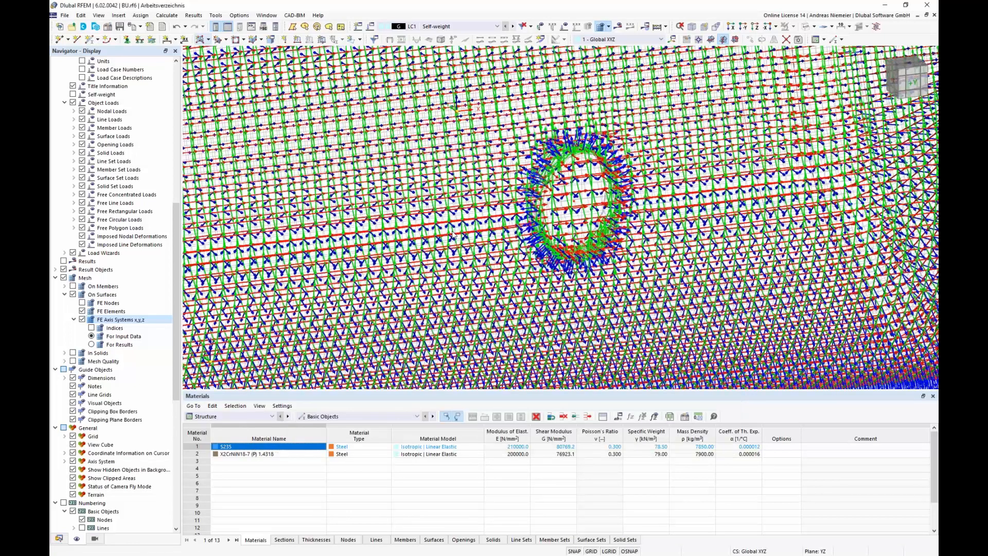
# Step: Isolate the manhole neck and inspect its FE local axis orientation from several angles, then hide the FE axes
pyautogui.scroll(-4, 452, 234)
pyautogui.click(913, 82)
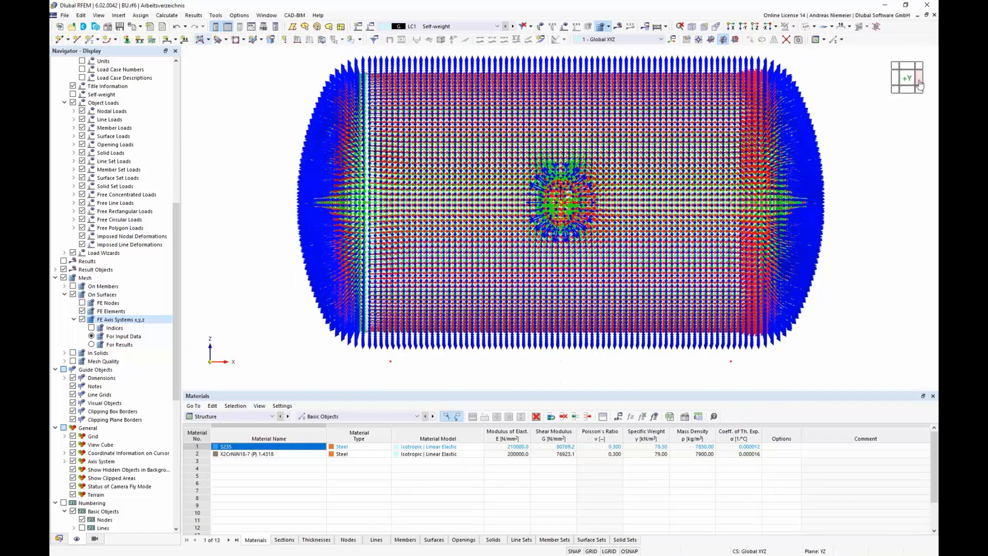
pyautogui.scroll(-2, 486, 221)
pyautogui.moveTo(474, 85); pyautogui.dragTo(591, 344)
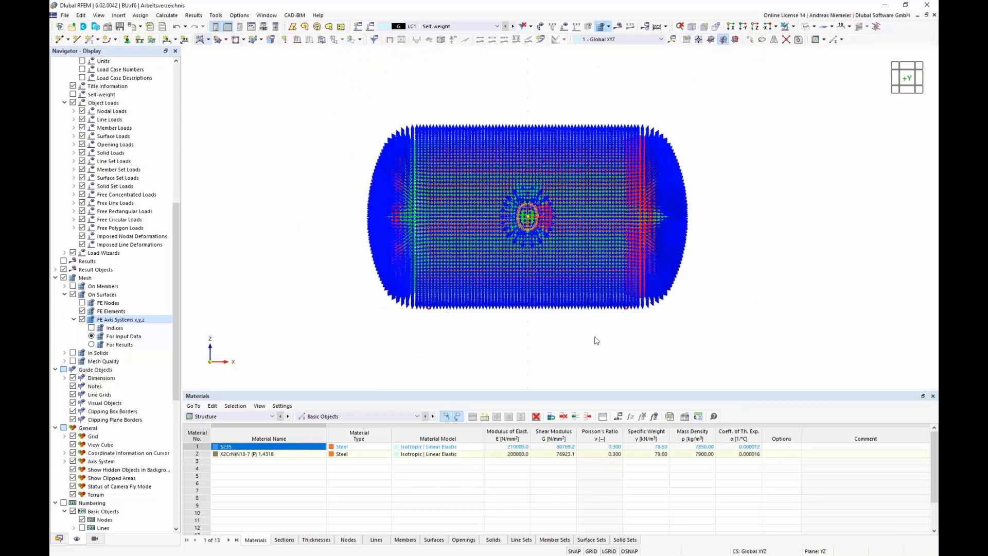
pyautogui.click(793, 27)
pyautogui.click(818, 51)
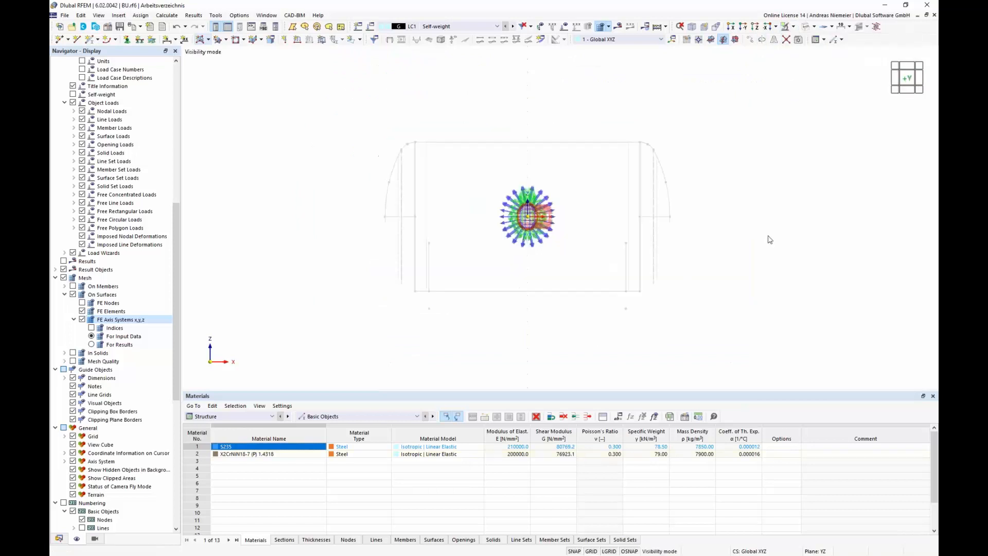
pyautogui.scroll(1, 769, 239)
pyautogui.keyDown('ctrl'); pyautogui.moveTo(766, 240); pyautogui.dragTo(588, 253, button='middle'); pyautogui.keyUp('ctrl')
pyautogui.scroll(6, 491, 225)
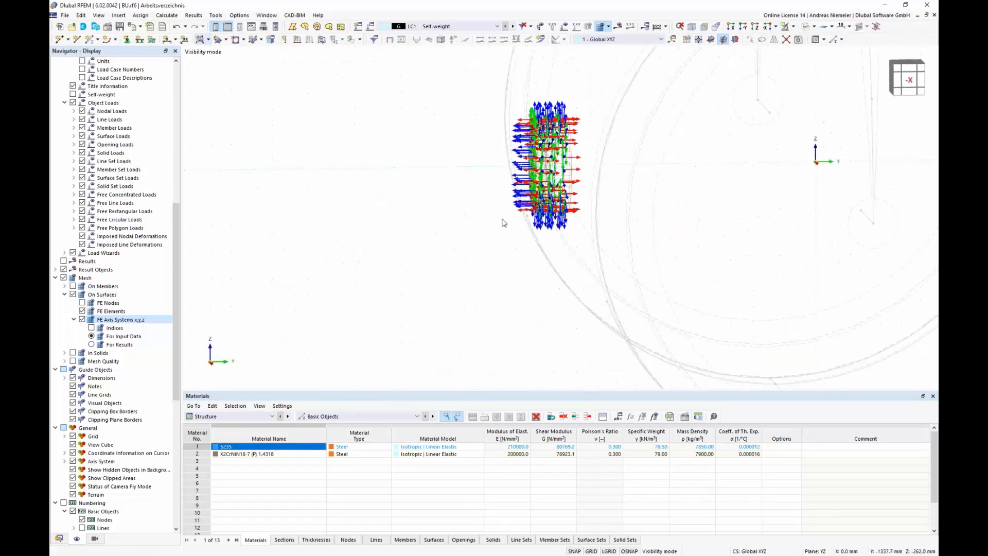
pyautogui.scroll(2, 513, 209)
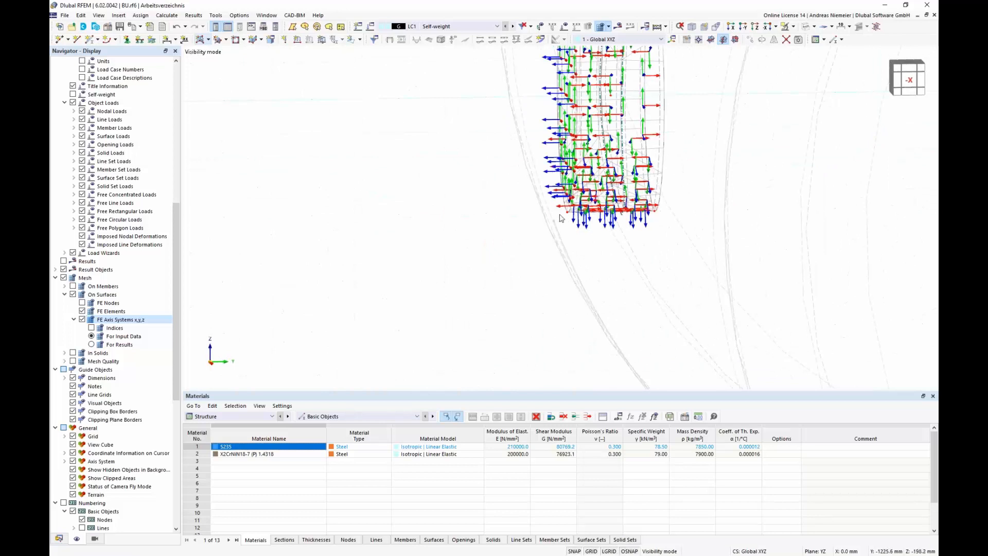
pyautogui.scroll(-2, 560, 215)
pyautogui.scroll(-2, 422, 248)
pyautogui.keyDown('ctrl'); pyautogui.moveTo(376, 242); pyautogui.dragTo(393, 260, button='middle'); pyautogui.keyUp('ctrl')
pyautogui.scroll(1, 502, 227)
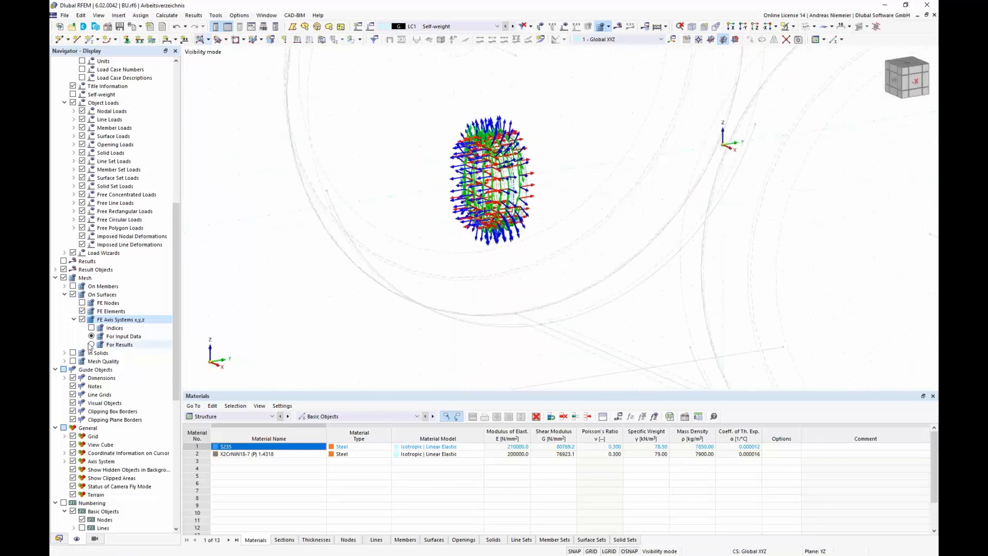
pyautogui.click(82, 319)
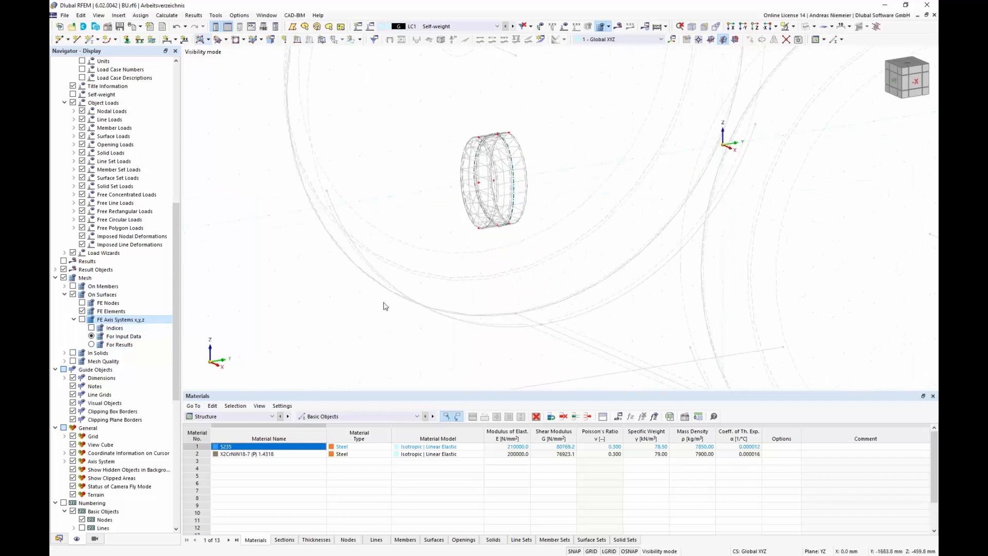
# Step: Start a new member on the support arc lines and assign it a U 200 channel section from the library
pyautogui.scroll(-2, 384, 304)
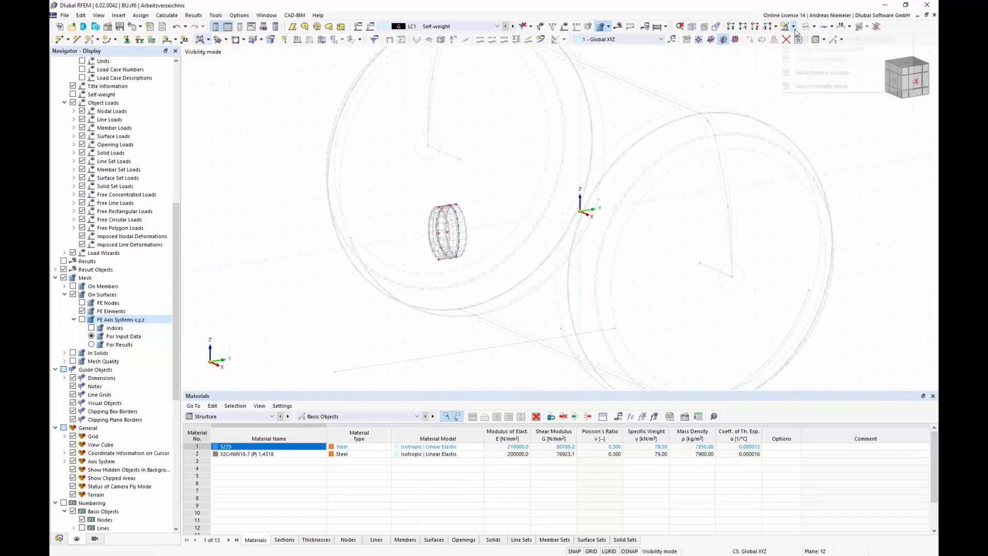
pyautogui.click(797, 41)
pyautogui.click(799, 90)
pyautogui.scroll(-3, 446, 234)
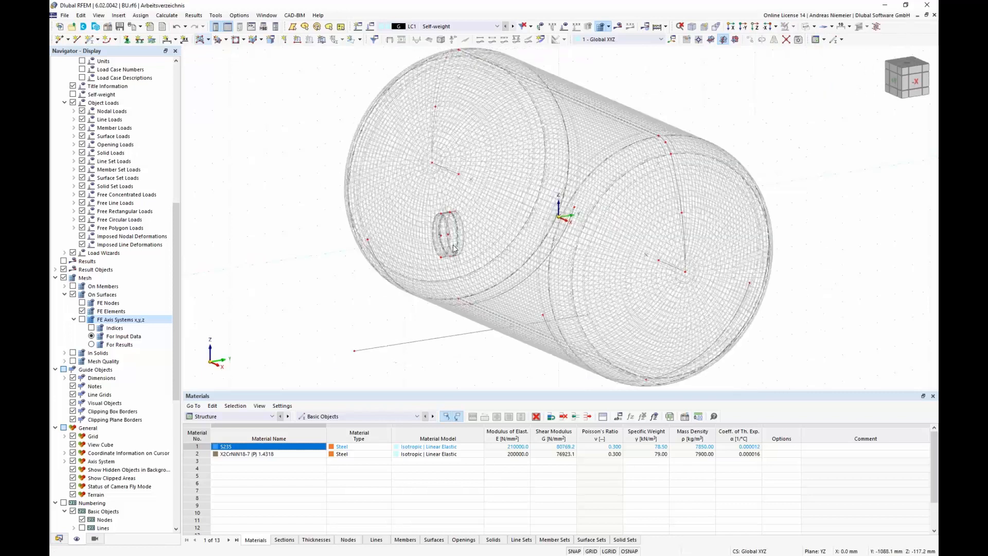
pyautogui.keyDown('ctrl'); pyautogui.moveTo(366, 297); pyautogui.dragTo(534, 291, button='middle'); pyautogui.keyUp('ctrl')
pyautogui.scroll(3, 501, 333)
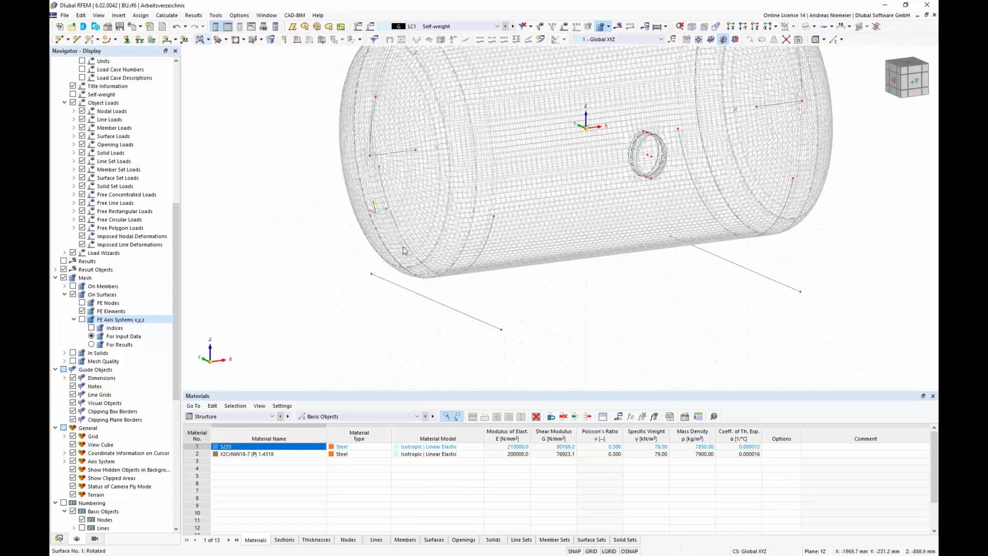
pyautogui.rightClick(476, 263)
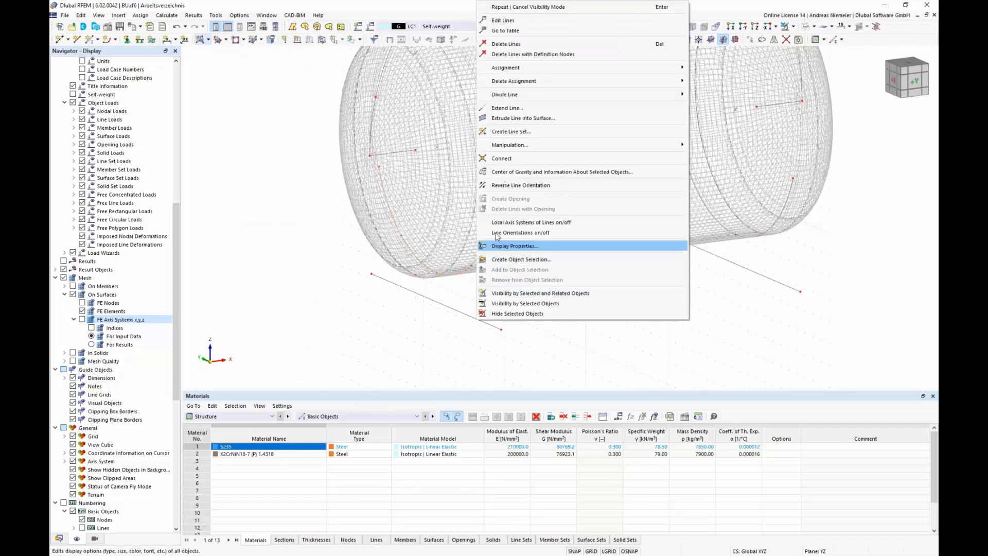
pyautogui.click(537, 27)
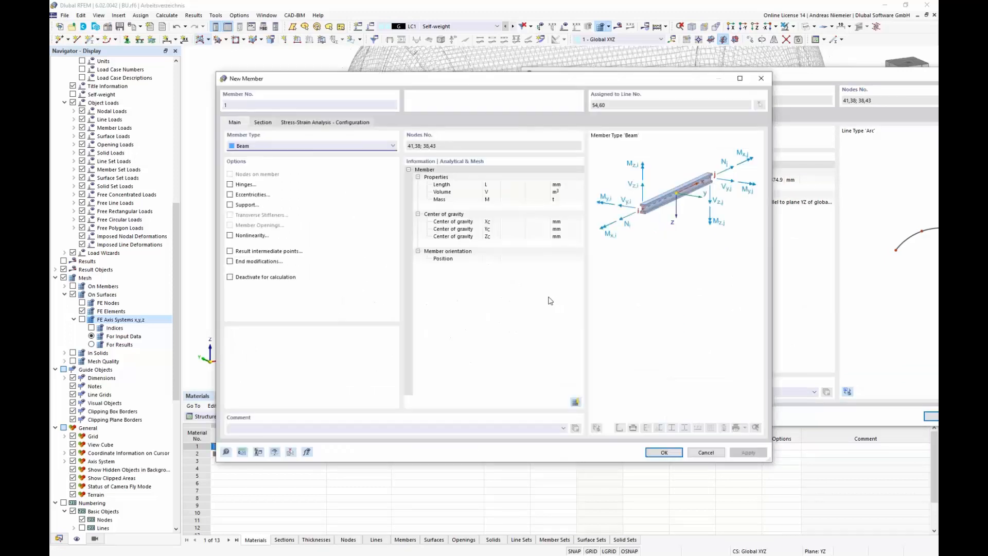
pyautogui.click(263, 123)
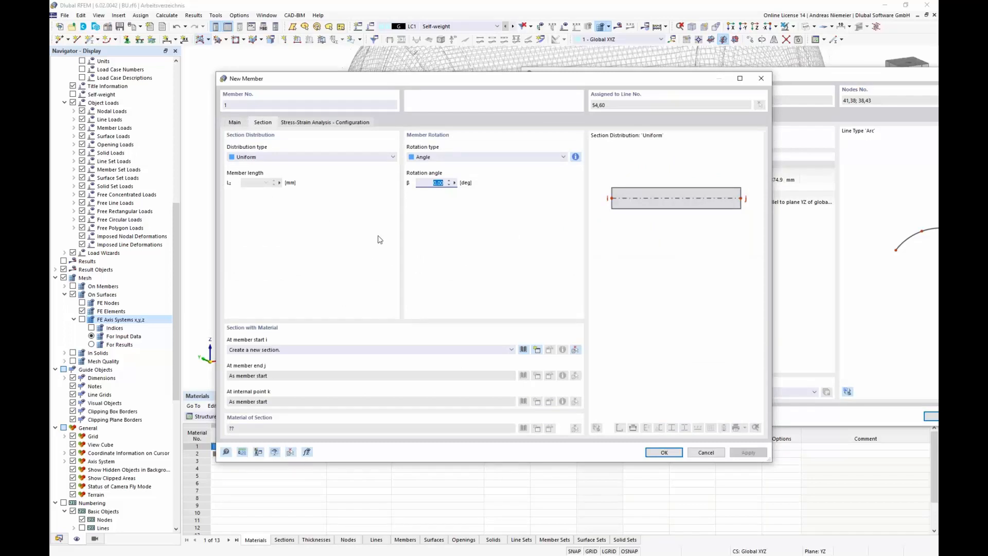
pyautogui.click(523, 350)
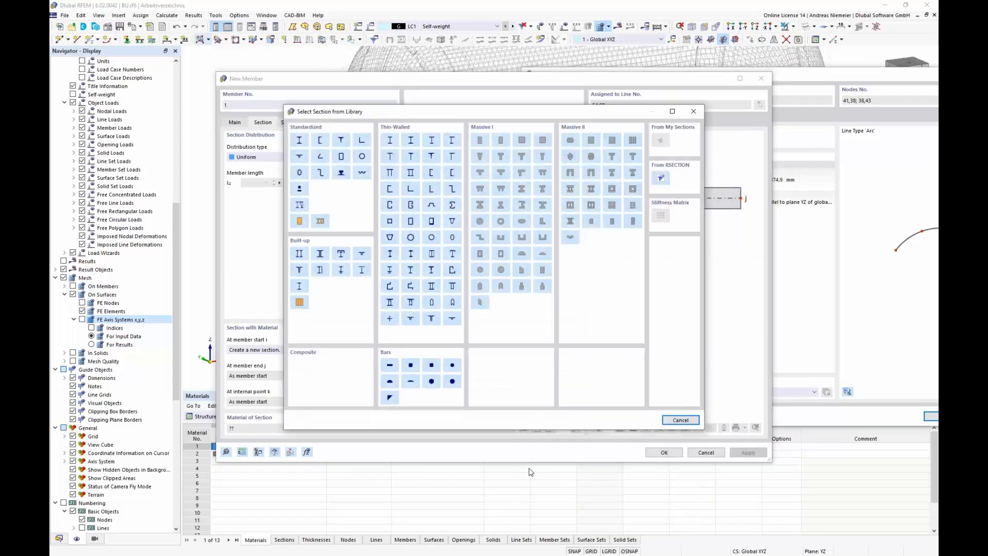
pyautogui.click(320, 142)
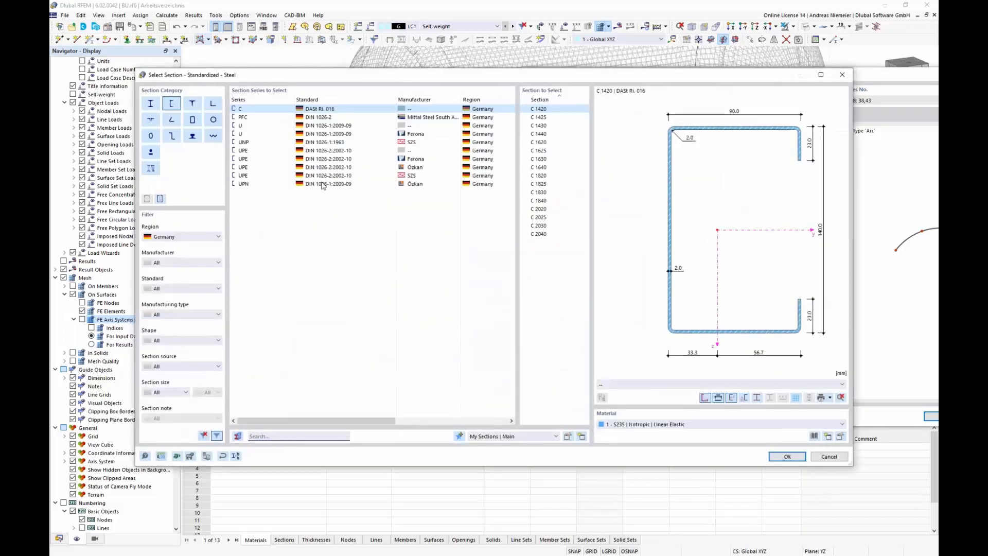
pyautogui.click(310, 125)
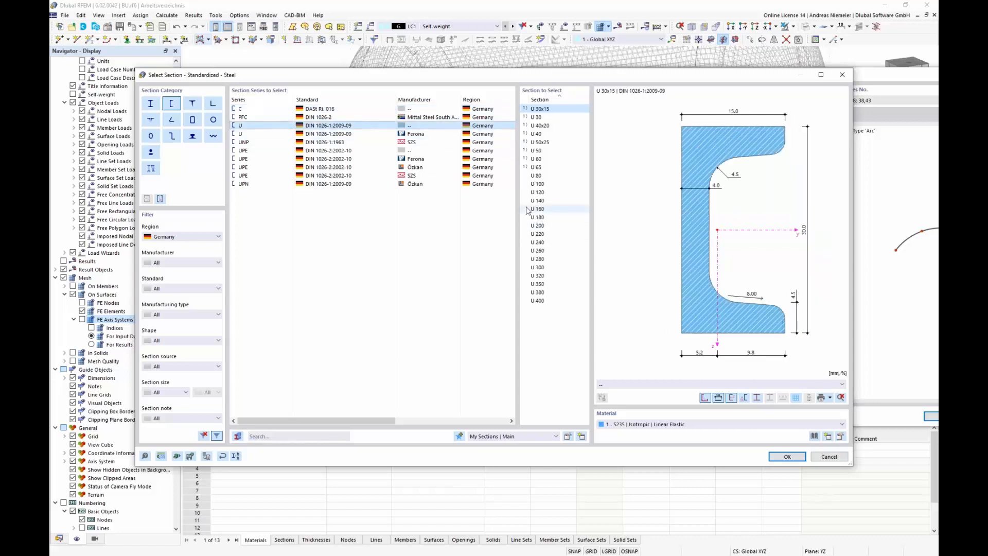
pyautogui.click(540, 226)
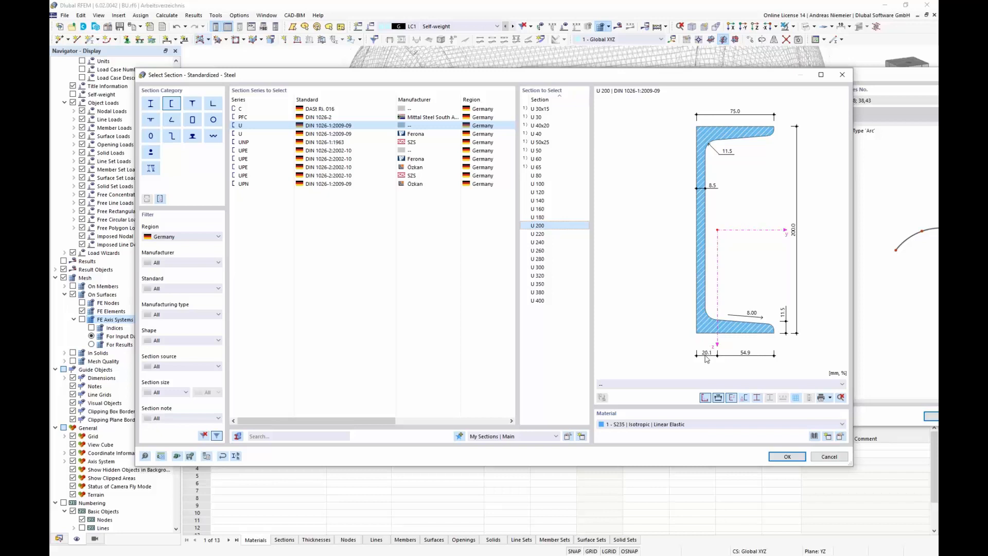
pyautogui.click(787, 456)
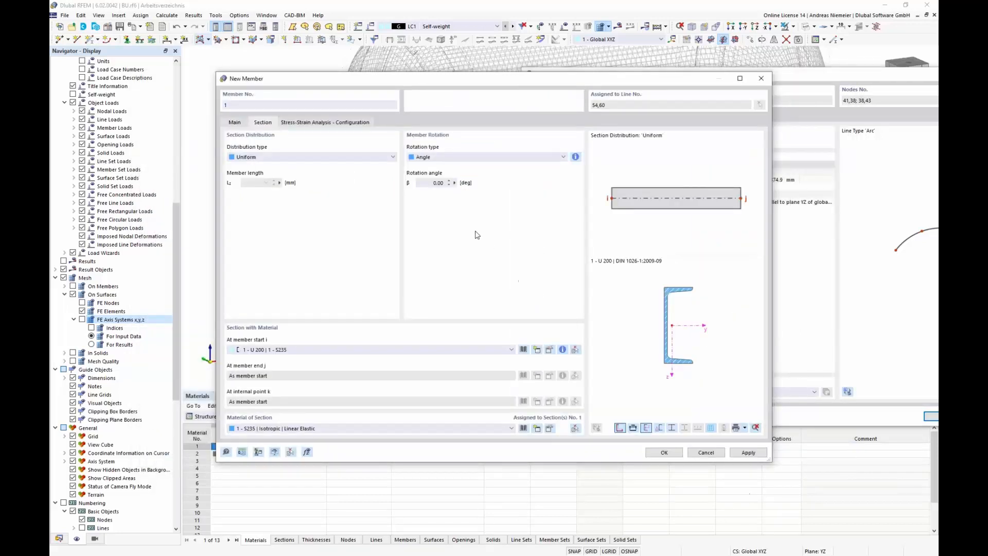
# Step: Set the member rotation angle to 90° and enable eccentricities for the member
pyautogui.click(436, 183)
pyautogui.scroll(2, 664, 338)
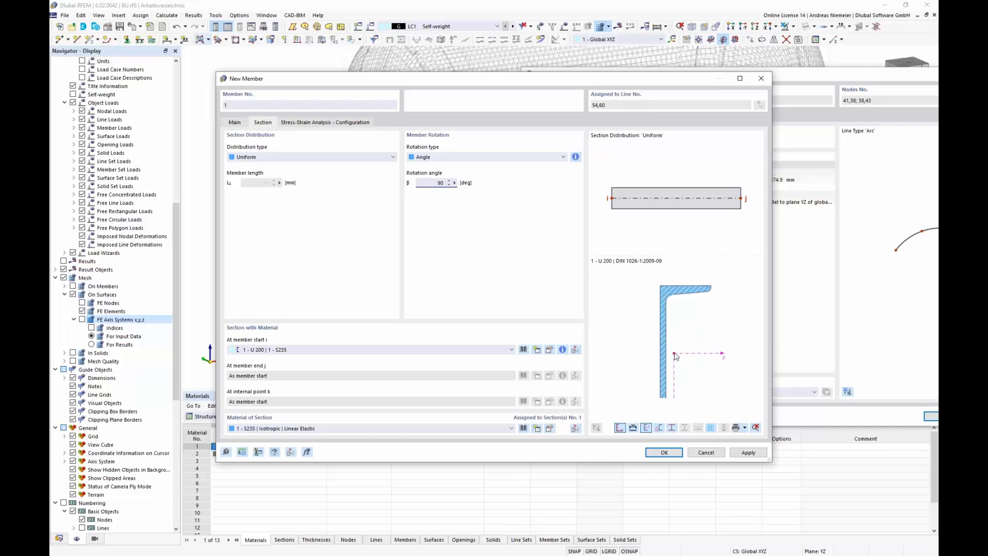
pyautogui.scroll(-3, 676, 359)
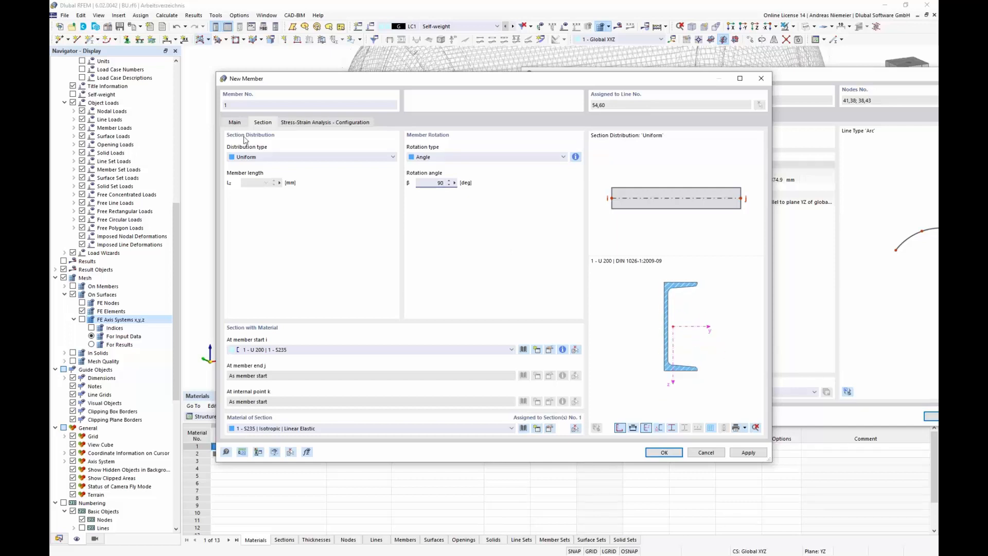
pyautogui.click(235, 123)
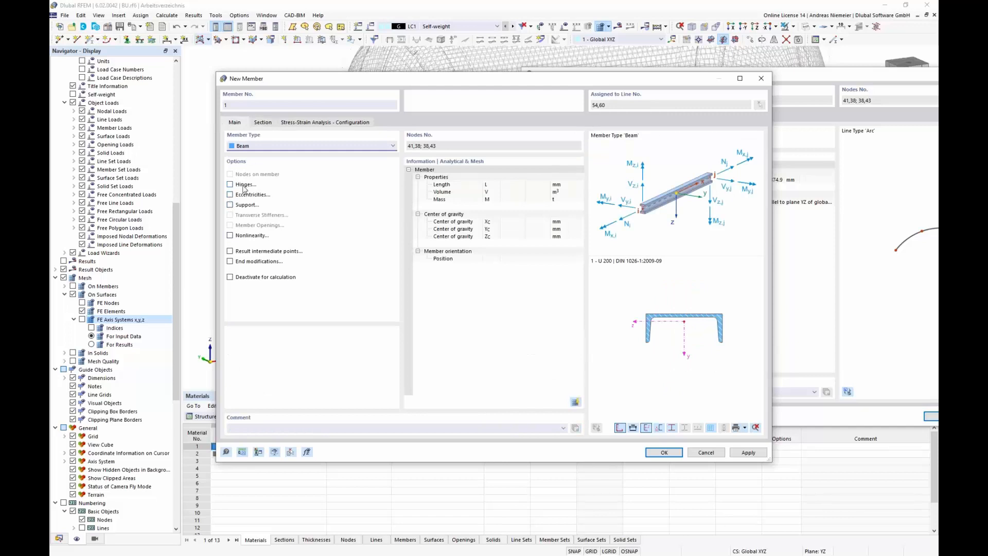
pyautogui.click(230, 195)
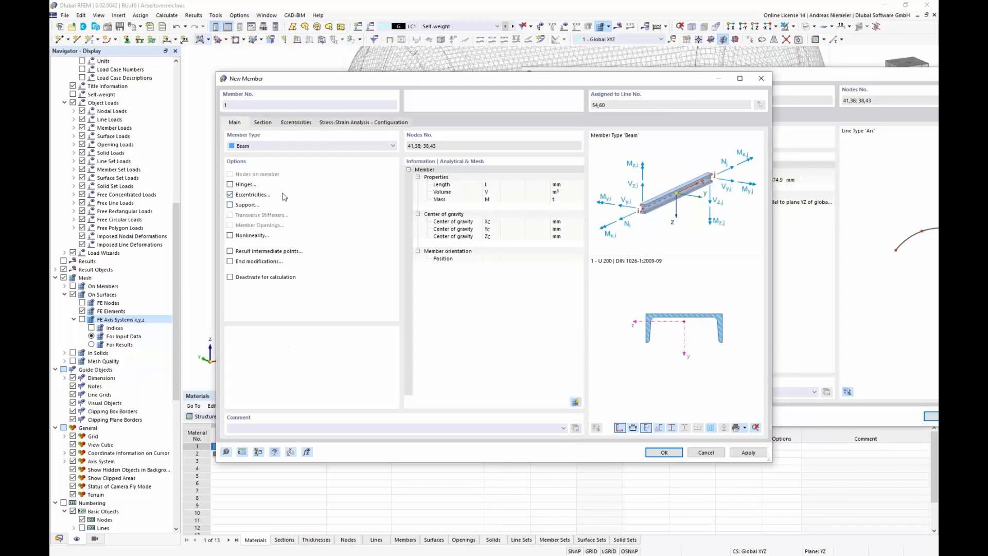
# Step: Create a left-middle section eccentricity with transverse offset to the bottom of surface 7 and assign it at both member ends
pyautogui.click(297, 123)
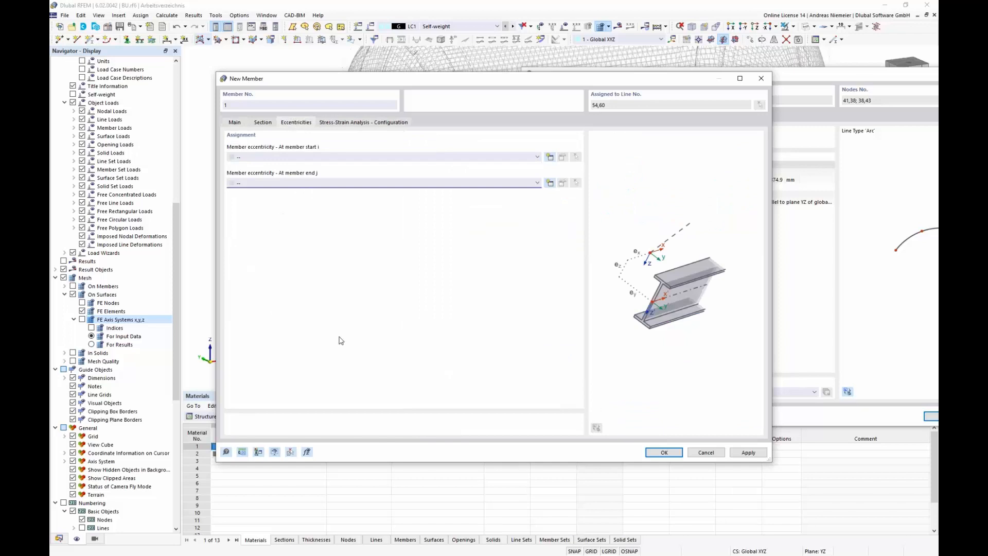
pyautogui.click(550, 157)
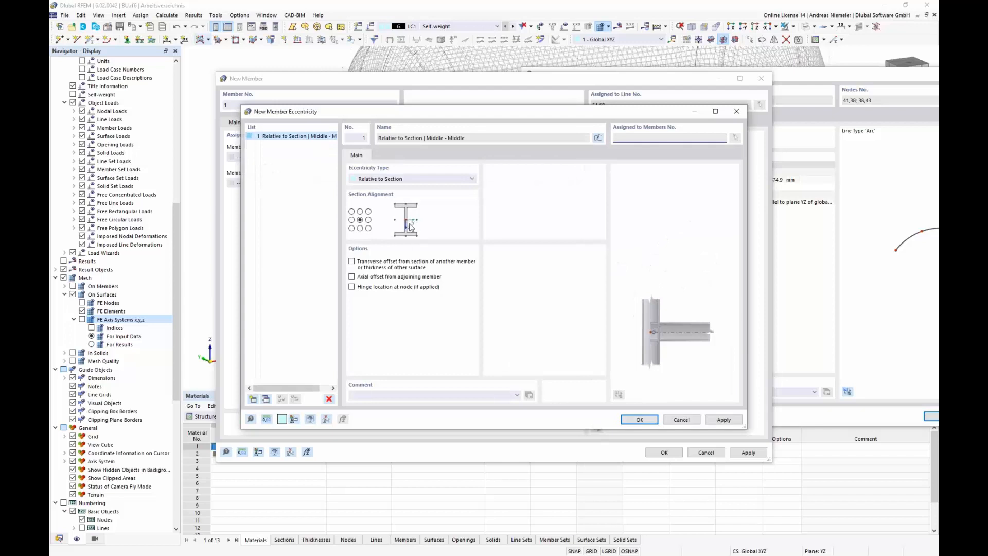
pyautogui.click(352, 220)
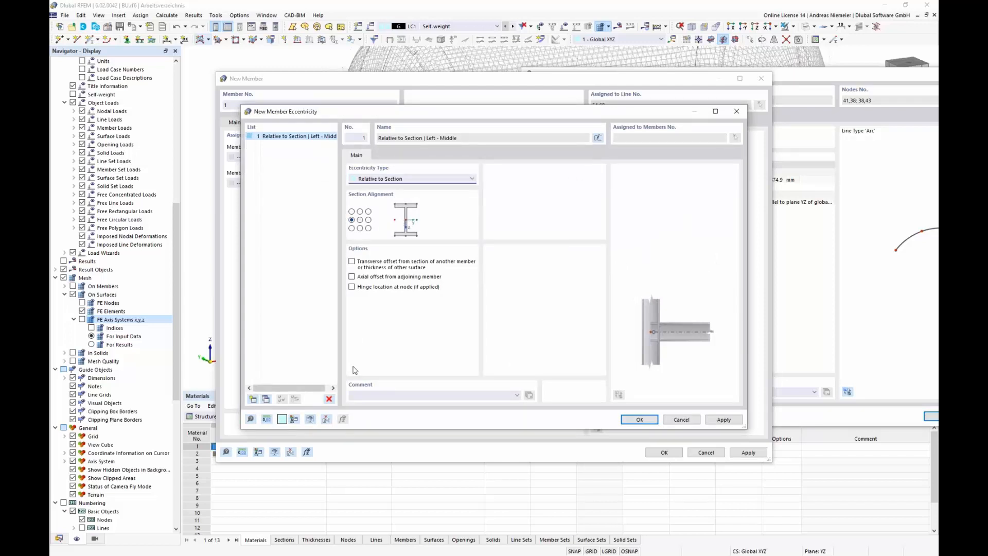
pyautogui.click(370, 265)
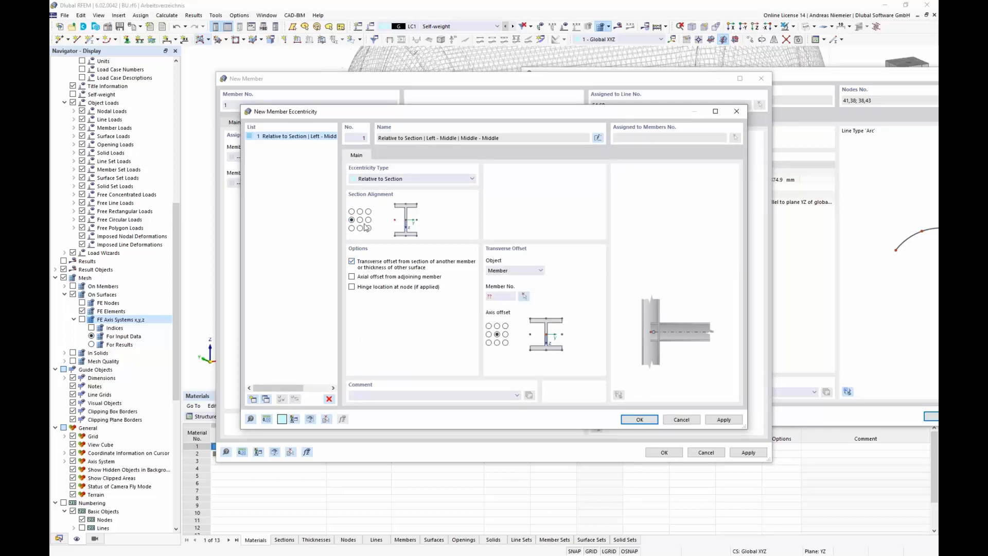
pyautogui.click(520, 271)
pyautogui.click(518, 286)
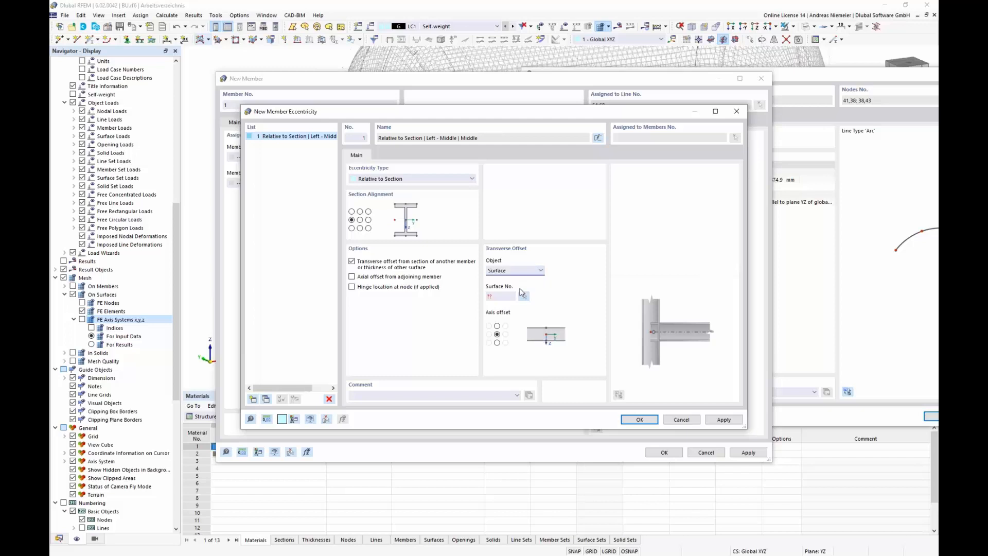
pyautogui.click(525, 297)
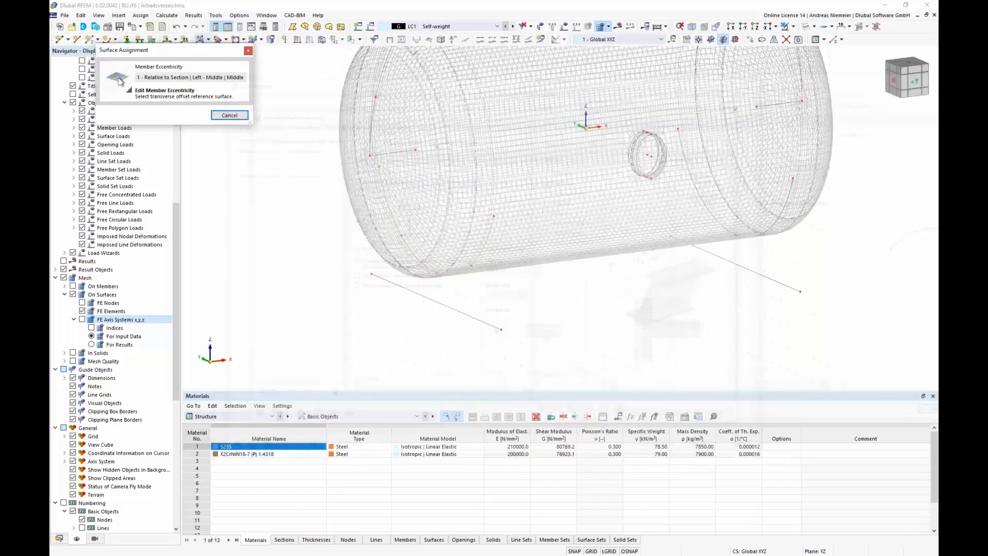
pyautogui.click(494, 215)
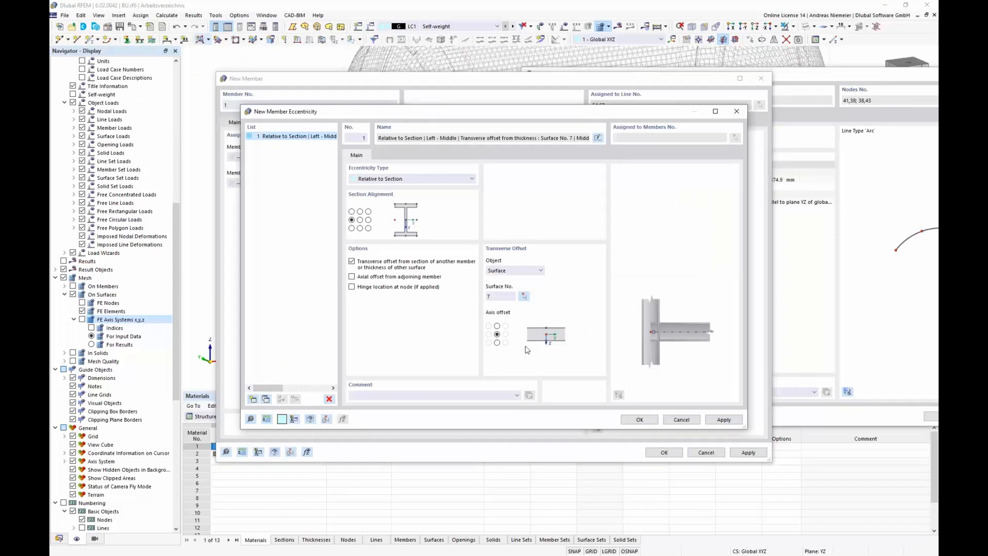
pyautogui.click(498, 342)
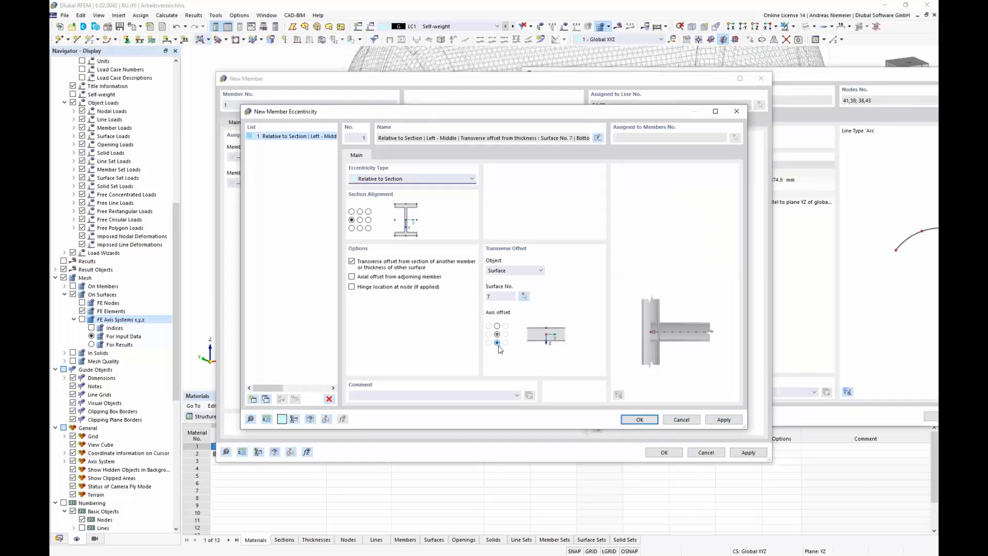
pyautogui.click(639, 419)
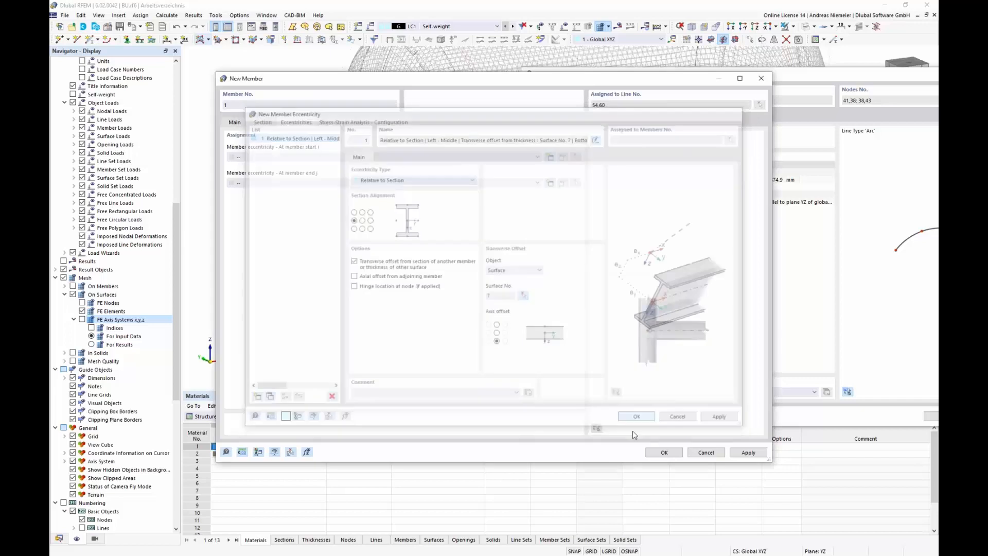
pyautogui.click(341, 183)
pyautogui.click(339, 191)
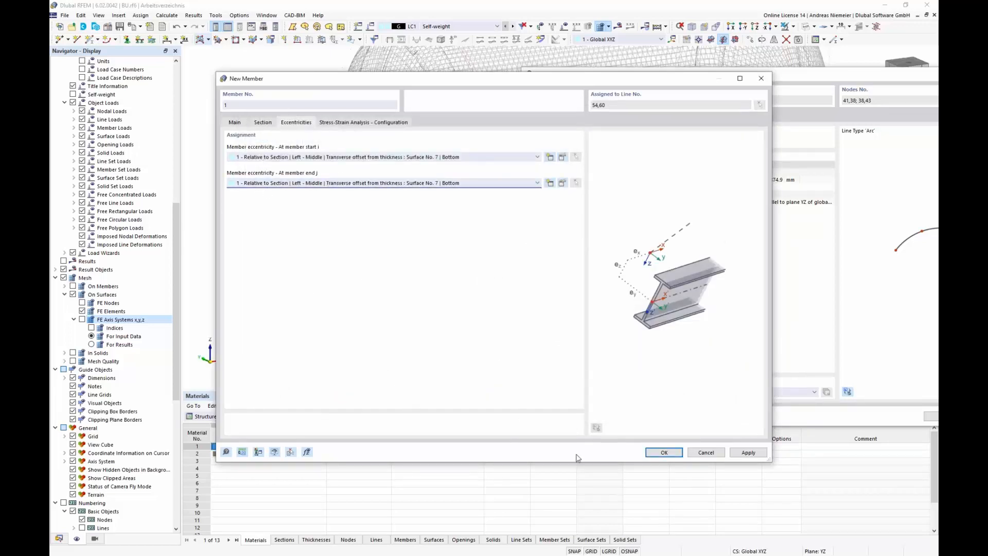
# Step: Confirm the new U 200 member on the support arc, accepting deletion of the mesh, and close the line editor
pyautogui.click(665, 453)
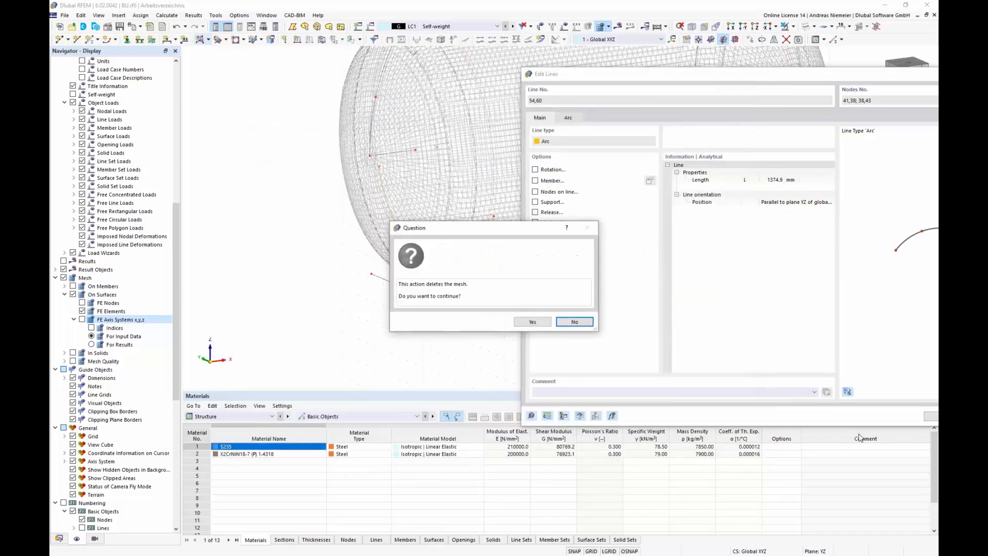
pyautogui.click(534, 322)
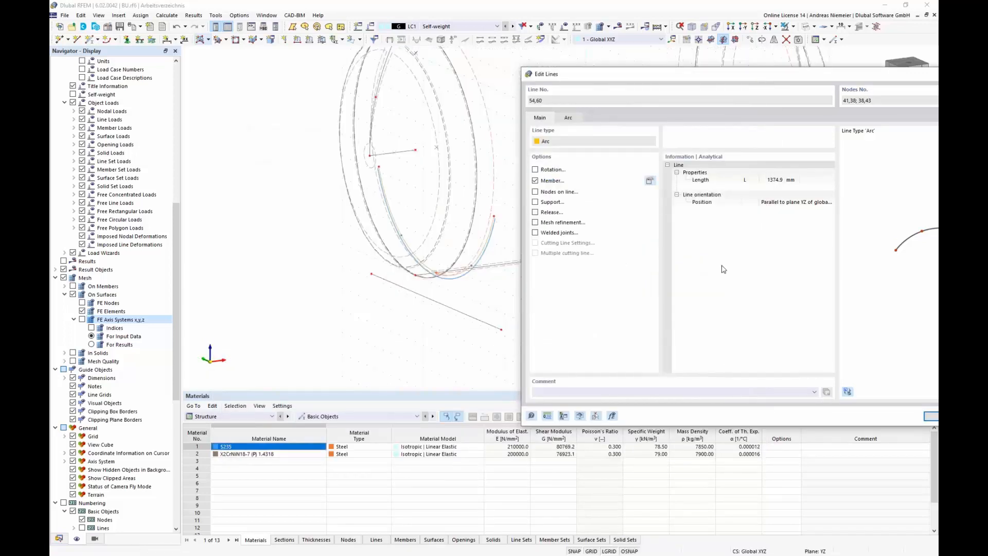
pyautogui.moveTo(765, 79); pyautogui.dragTo(599, 63)
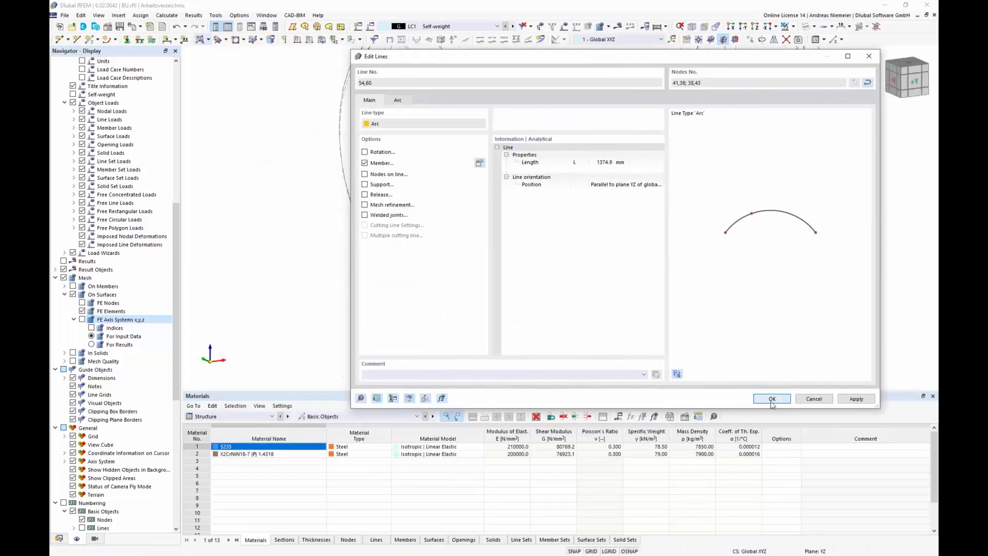
pyautogui.click(771, 396)
# Step: Inspect the new curved saddle member in solid display from several angles, then return to wireframe display
pyautogui.scroll(5, 520, 211)
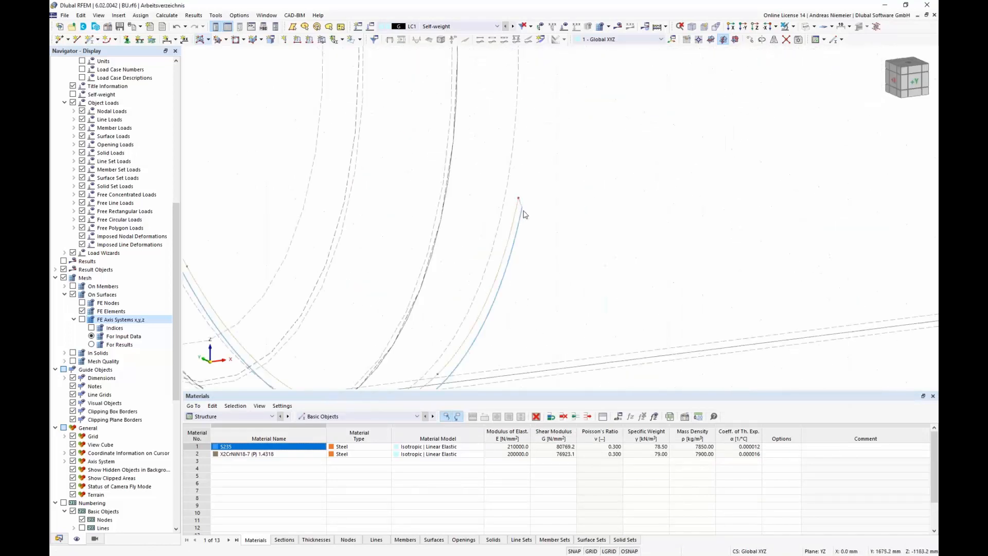
pyautogui.scroll(-5, 520, 208)
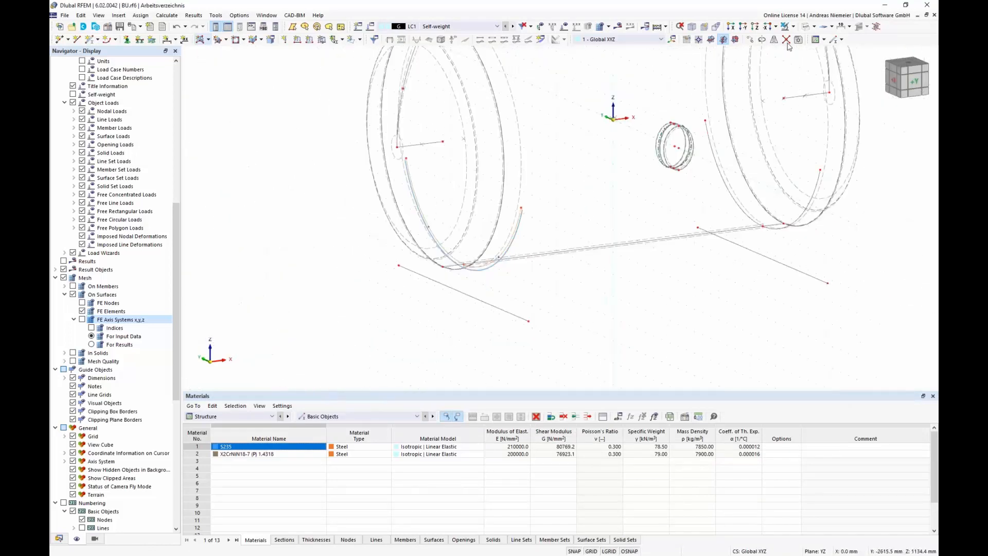
pyautogui.click(807, 27)
pyautogui.keyDown('ctrl'); pyautogui.moveTo(749, 154); pyautogui.dragTo(673, 270, button='middle'); pyautogui.keyUp('ctrl')
pyautogui.keyDown('ctrl'); pyautogui.moveTo(421, 302); pyautogui.dragTo(495, 303, button='middle'); pyautogui.keyUp('ctrl')
pyautogui.scroll(2, 540, 247)
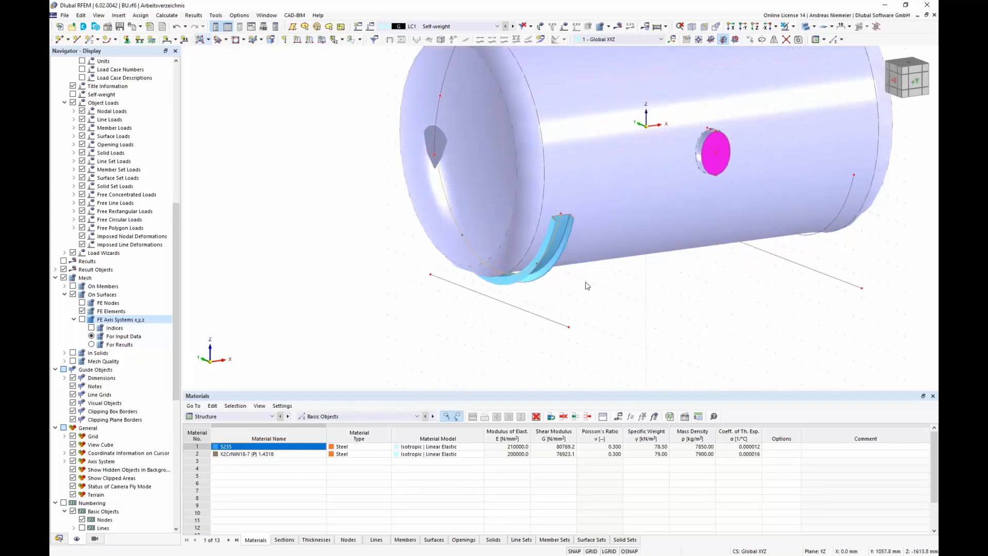
pyautogui.click(814, 29)
pyautogui.click(813, 39)
pyautogui.scroll(2, 574, 277)
pyautogui.moveTo(573, 277); pyautogui.dragTo(535, 241, button='middle')
pyautogui.scroll(-1, 391, 247)
pyautogui.moveTo(383, 250)
pyautogui.keyDown('ctrl'); pyautogui.mouseDown(button='middle')
pyautogui.moveTo(385, 265)
pyautogui.moveTo(368, 260)
pyautogui.mouseUp(button='middle'); pyautogui.keyUp('ctrl')
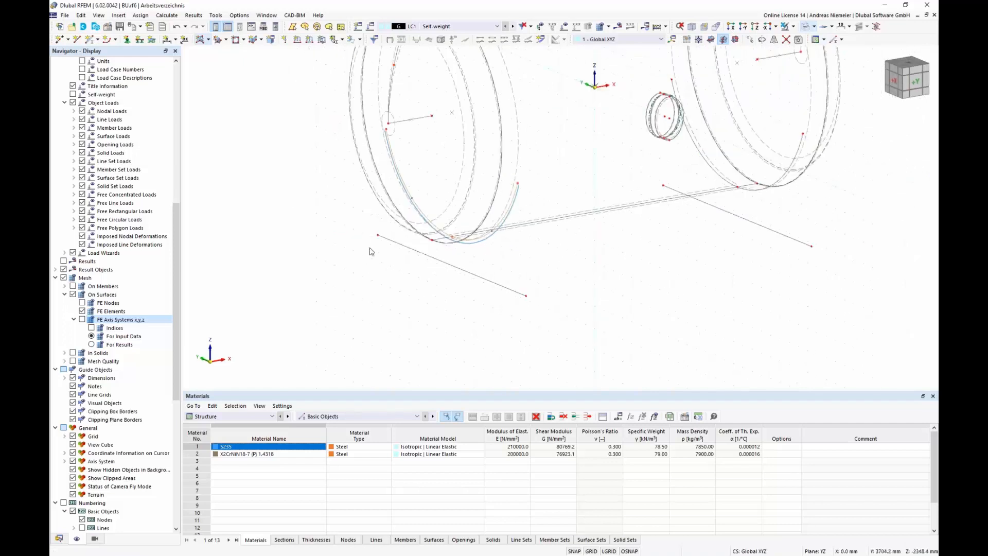
# Step: Assign a U 200 beam member to the bottom base polyline line and confirm both dialogs
pyautogui.doubleClick(473, 275)
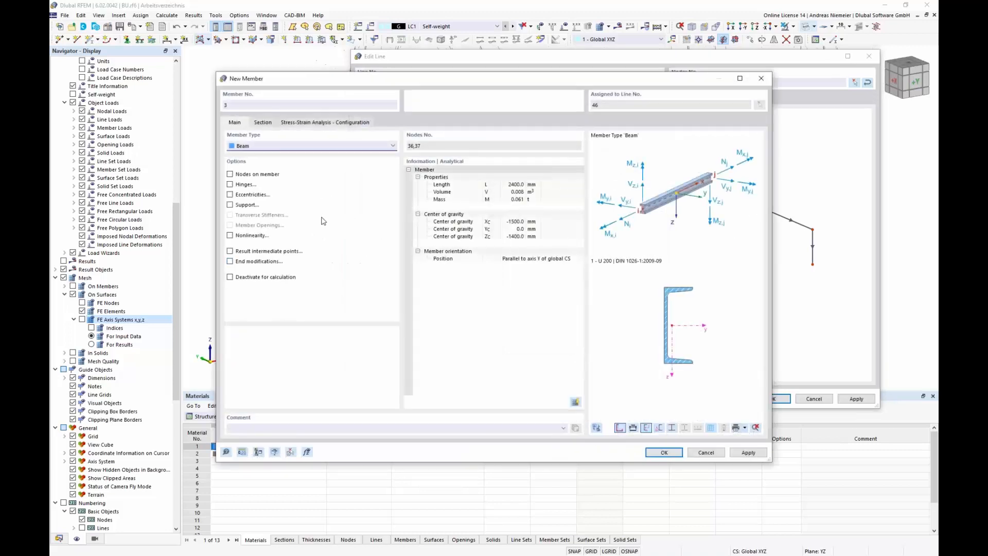
pyautogui.click(264, 125)
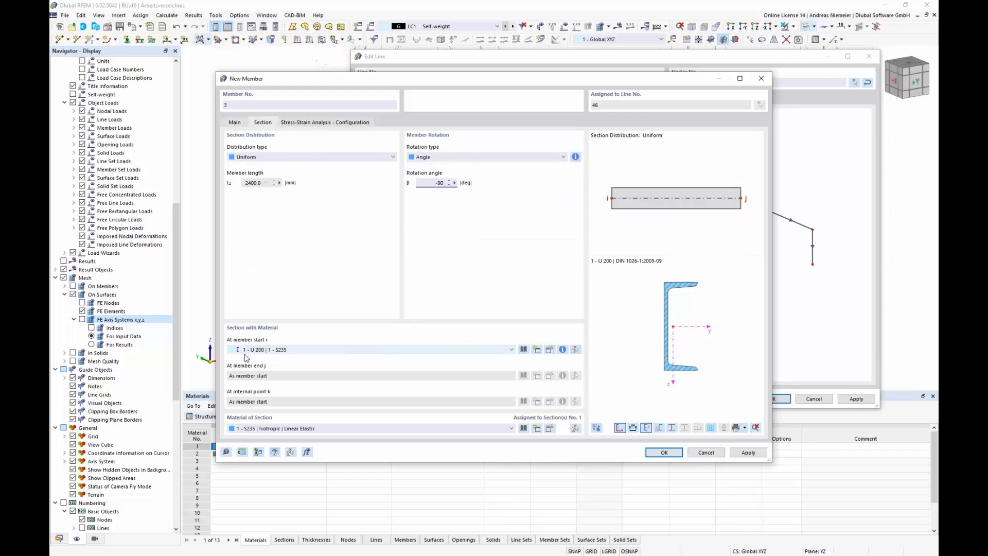
pyautogui.click(663, 452)
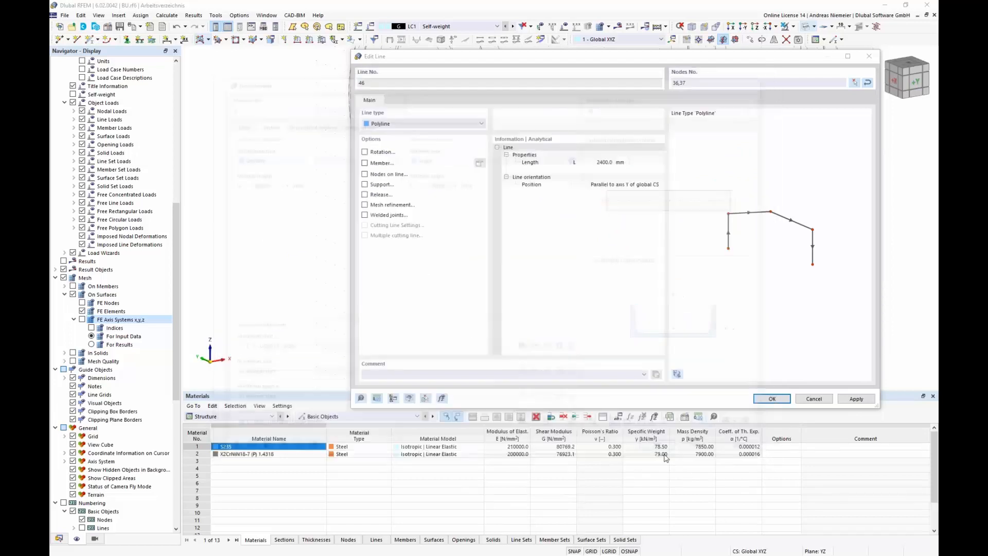
pyautogui.click(772, 398)
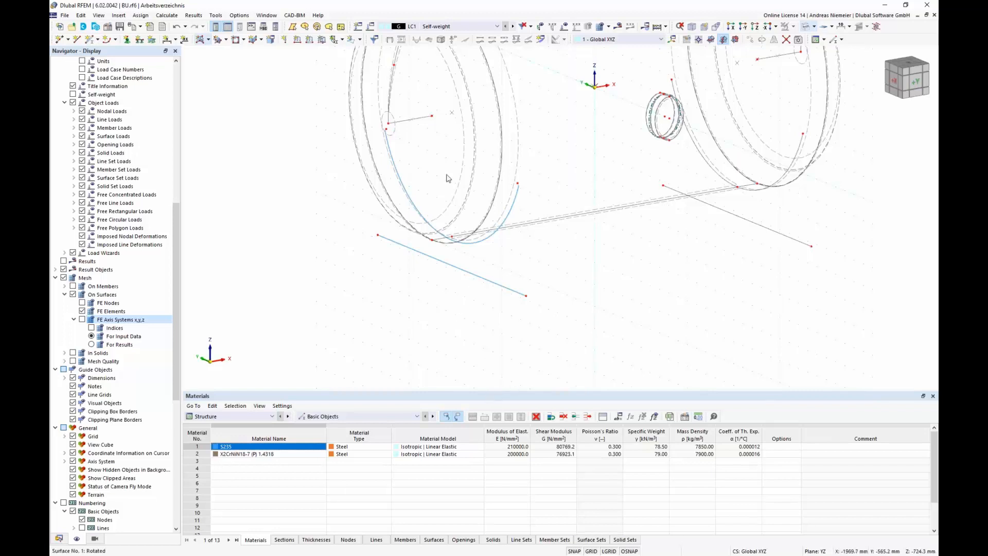
# Step: Check the base member in solid display
pyautogui.scroll(10, 128, 276)
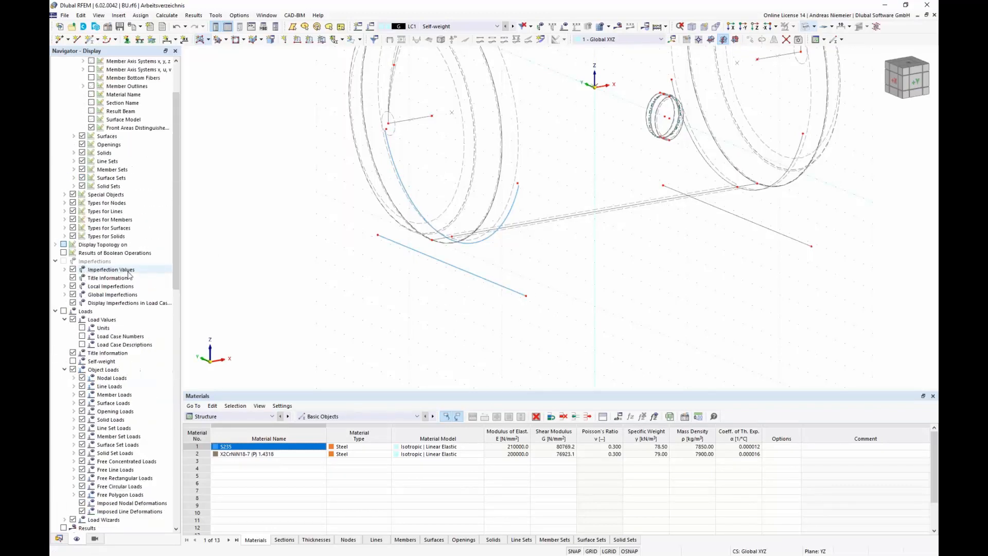
pyautogui.scroll(3, 128, 276)
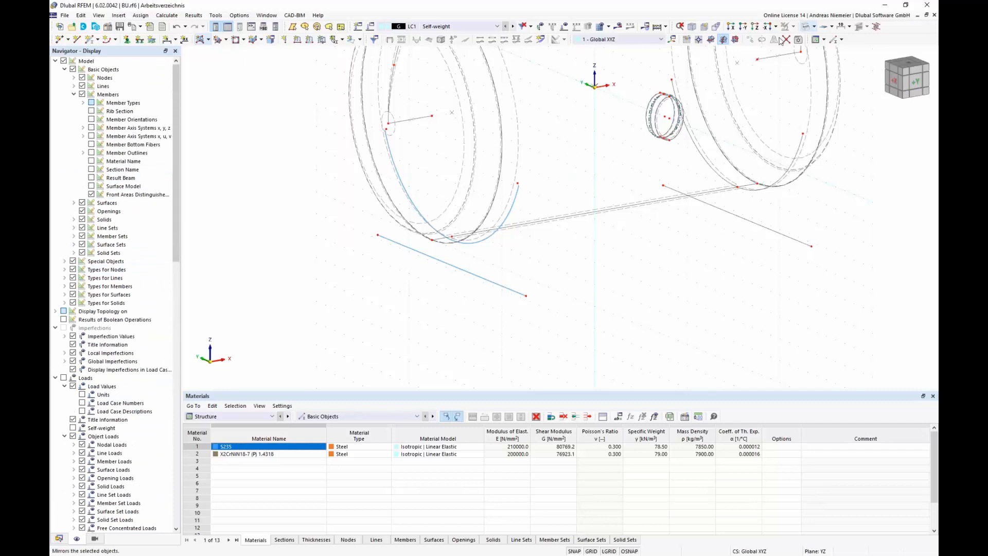
pyautogui.click(814, 26)
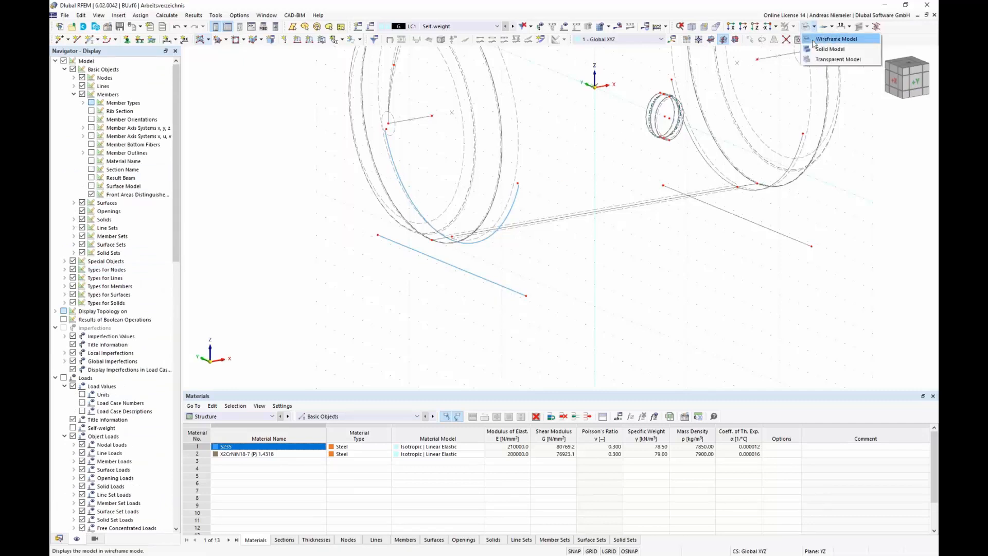
pyautogui.click(826, 49)
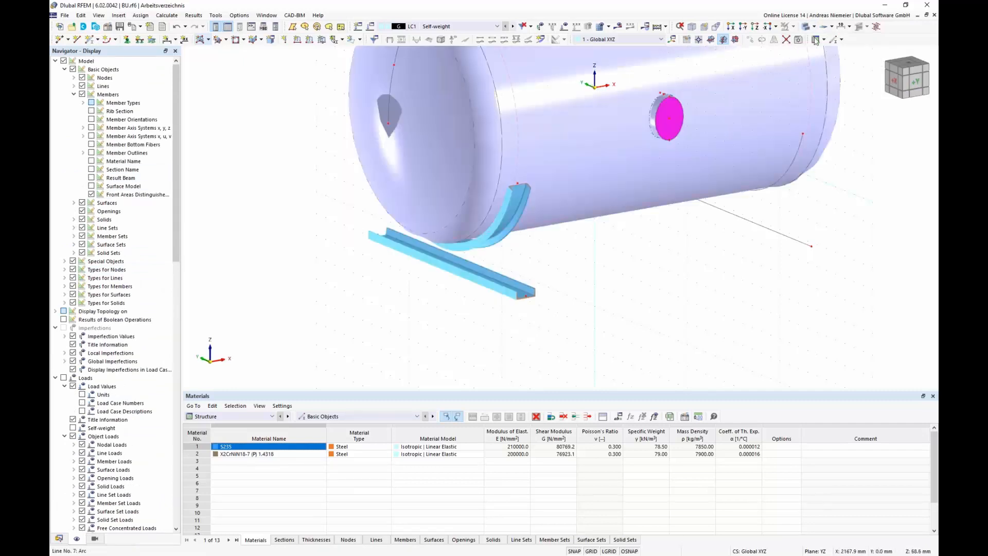
# Step: Return to wireframe display and turn on the member outlines display
pyautogui.click(814, 26)
pyautogui.click(823, 37)
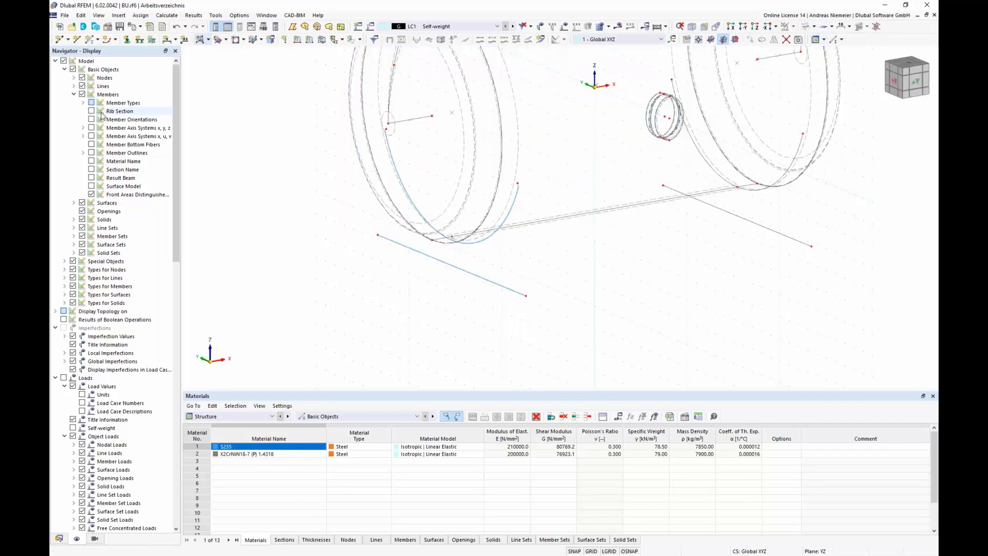
pyautogui.click(91, 152)
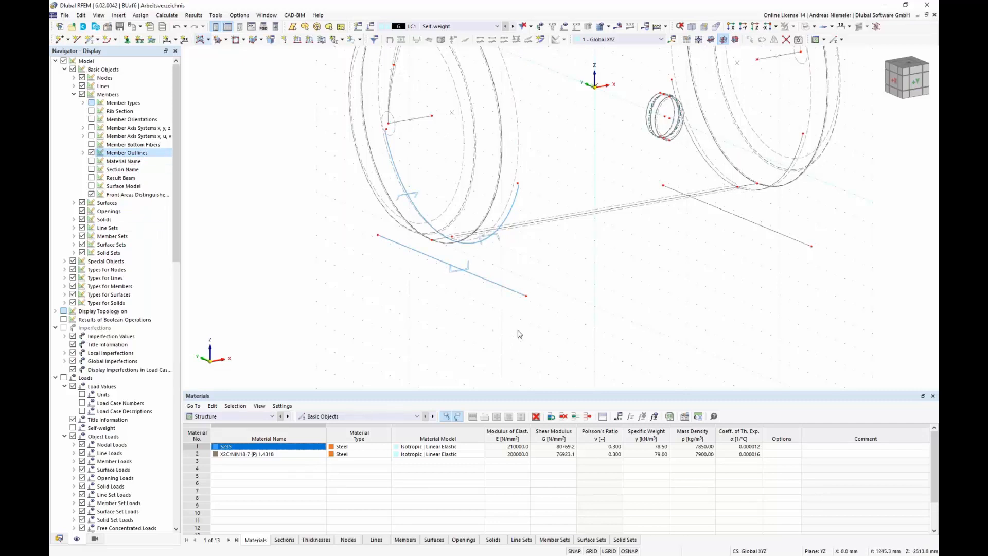
# Step: Start a new member and assign it an RHS 180x60x6 section found by searching 180*60 in the library
pyautogui.keyDown('ctrl'); pyautogui.moveTo(428, 318); pyautogui.dragTo(414, 303, button='middle'); pyautogui.keyUp('ctrl')
pyautogui.scroll(1, 414, 302)
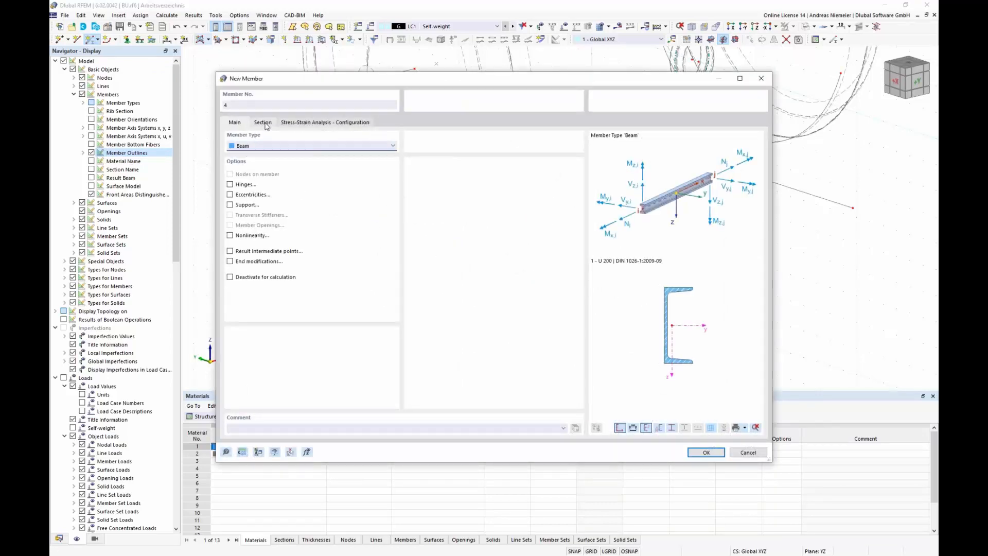
pyautogui.click(263, 122)
pyautogui.click(527, 350)
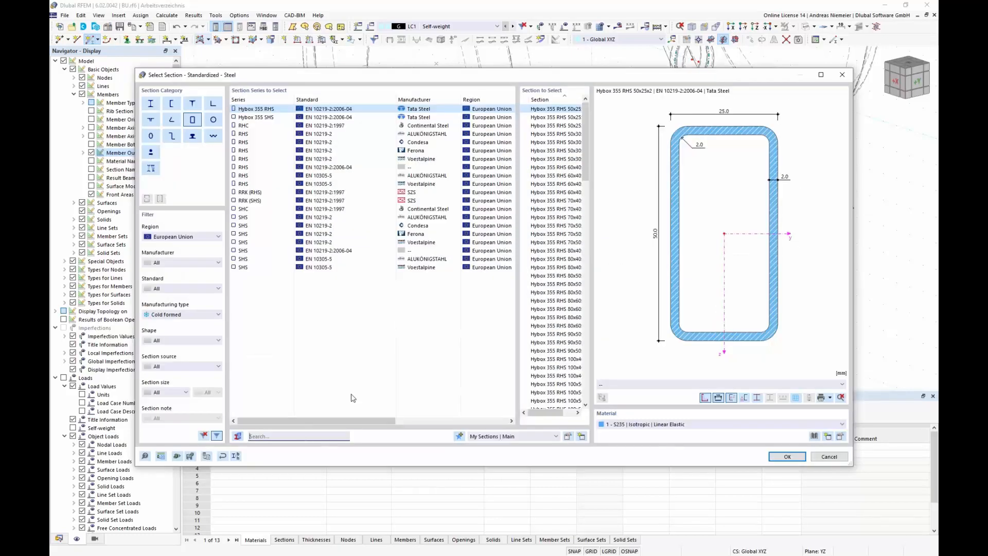
pyautogui.write('80')
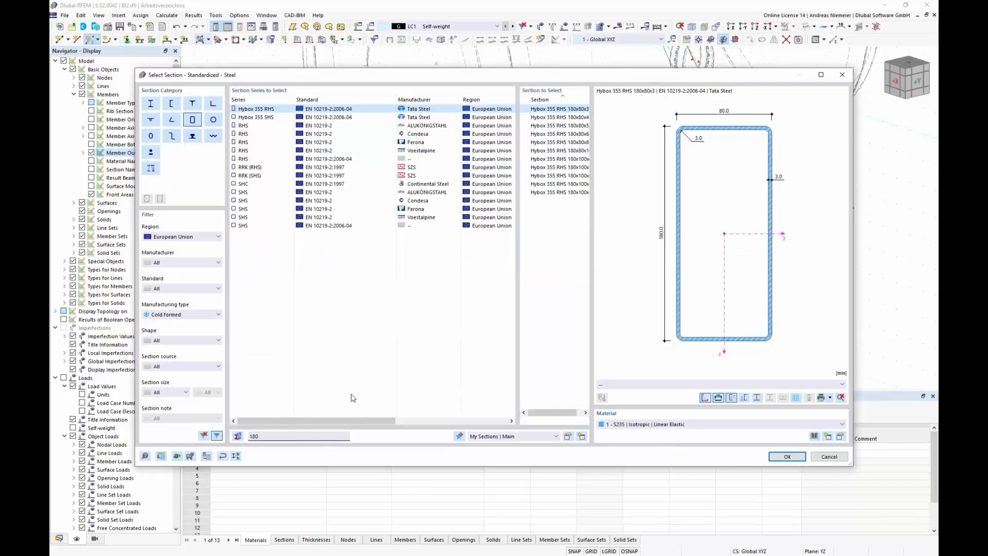
pyautogui.write('*60')
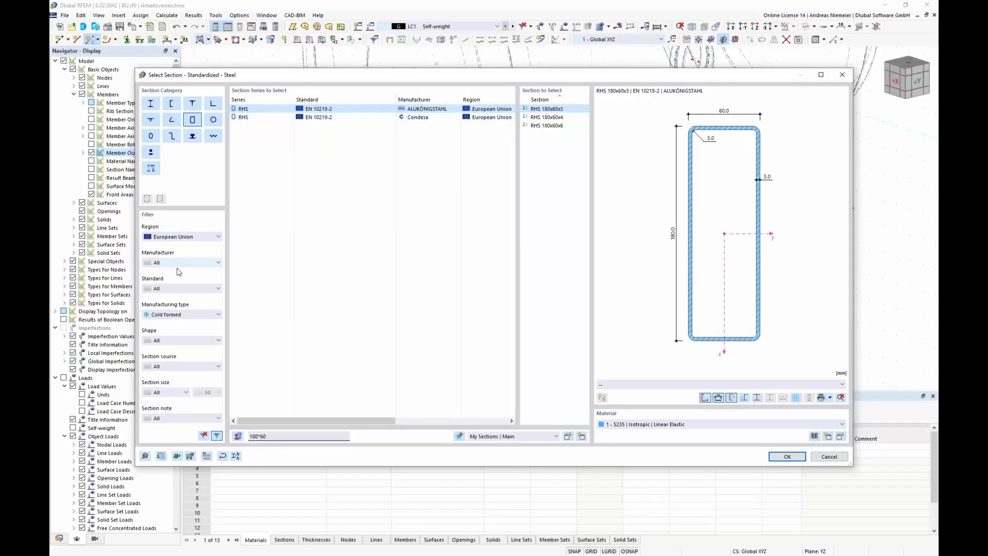
pyautogui.click(546, 125)
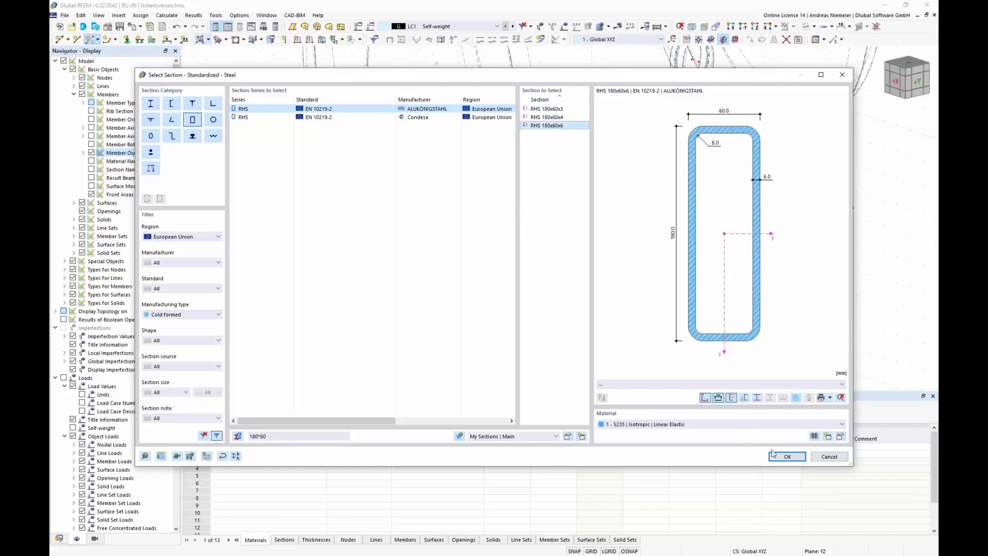
pyautogui.click(787, 457)
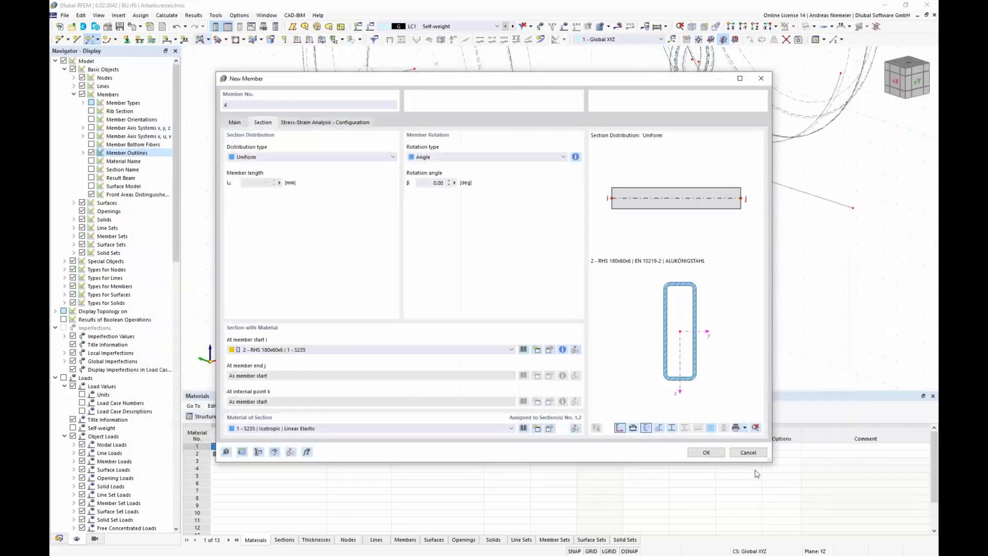
pyautogui.click(707, 453)
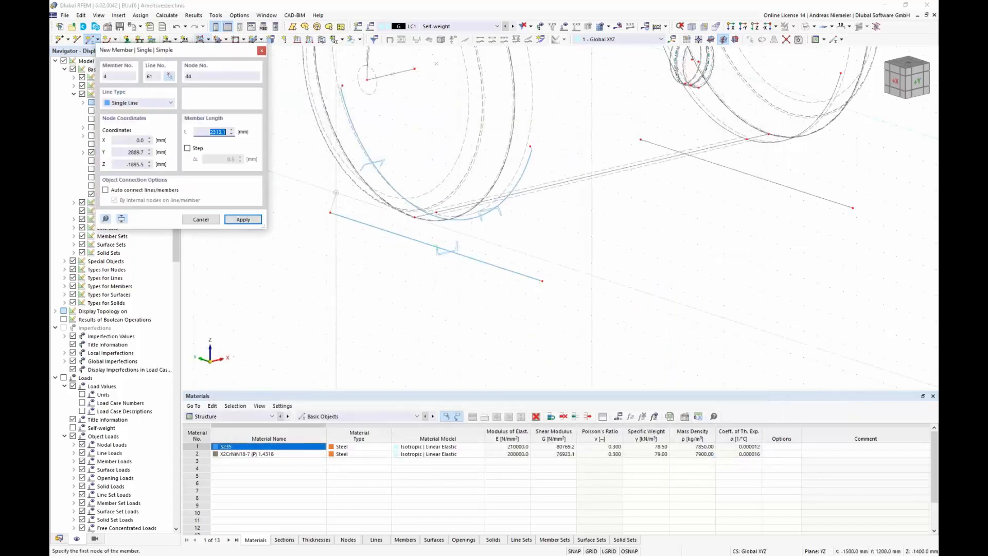
# Step: Draw an RHS strut about 1006 mm long from the base member's end node up to the saddle arc's end
pyautogui.click(342, 85)
pyautogui.click(344, 81)
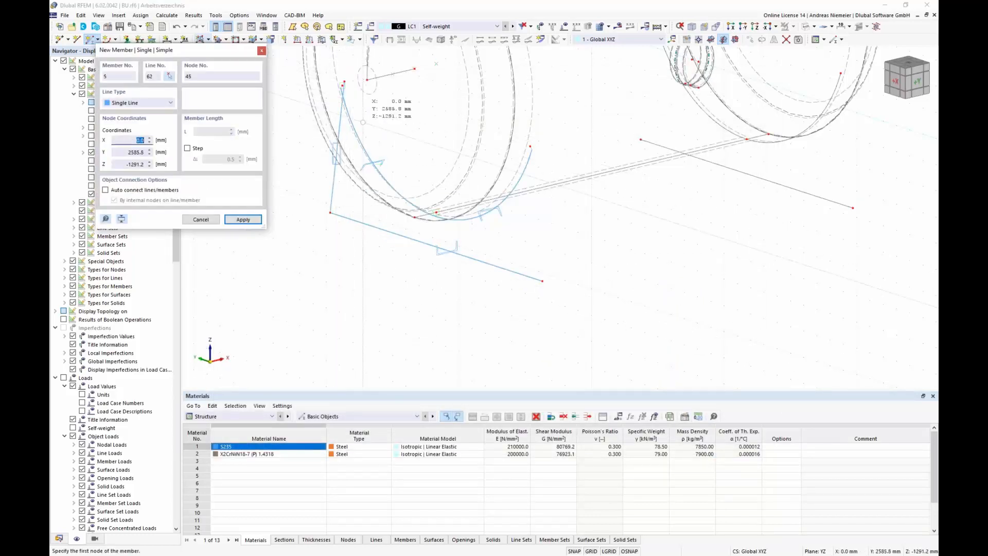
pyautogui.press('Escape')
# Step: Start another member, copy member 4's properties, and draw a matching strut from the base's other end to the arc's other end
pyautogui.scroll(4, 341, 90)
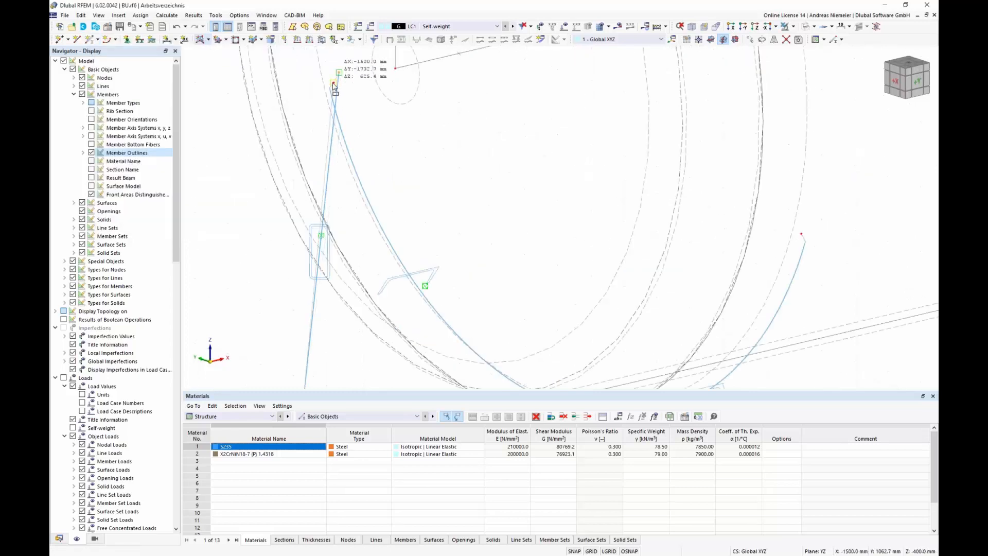
pyautogui.scroll(-3, 366, 130)
pyautogui.scroll(-2, 374, 135)
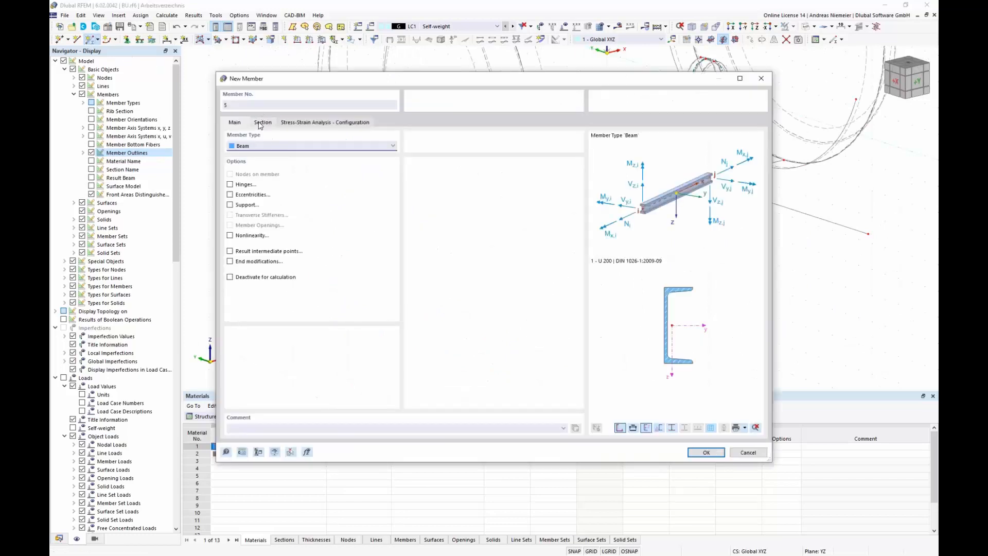
pyautogui.click(290, 453)
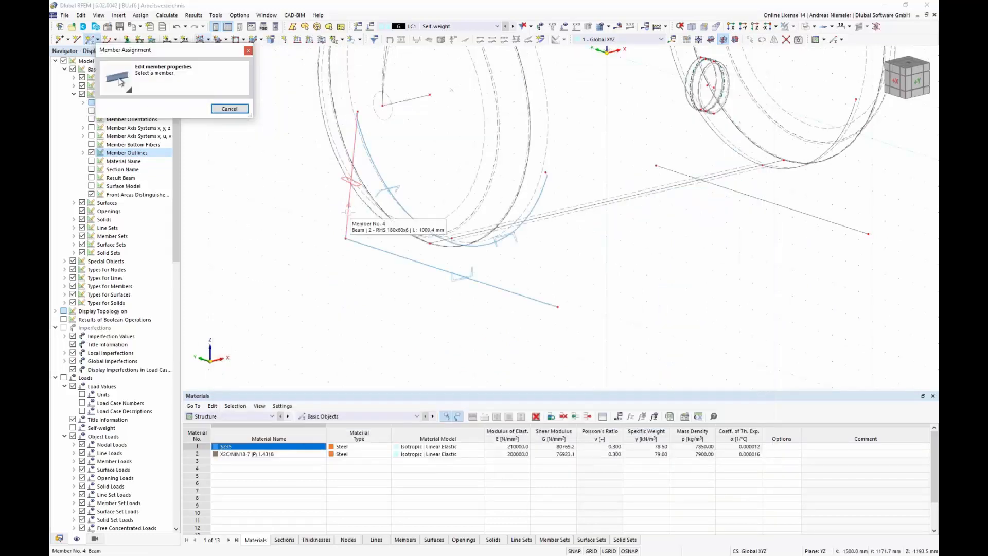
pyautogui.click(345, 208)
pyautogui.click(700, 453)
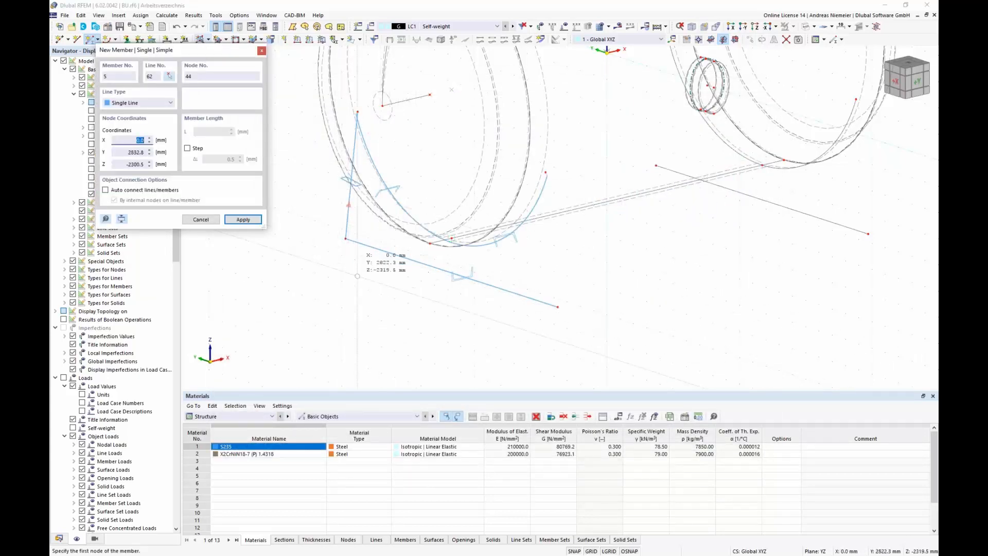
pyautogui.click(566, 301)
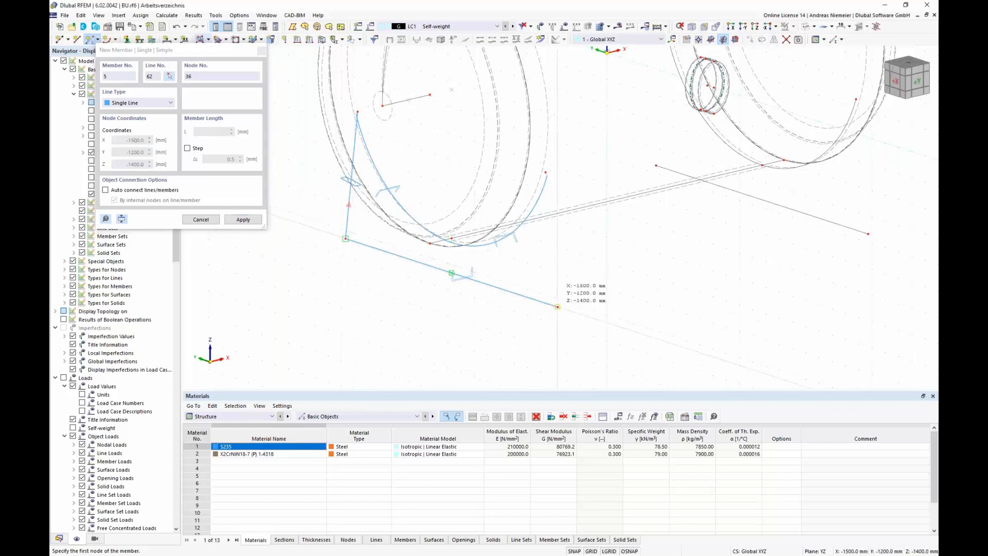
pyautogui.click(546, 173)
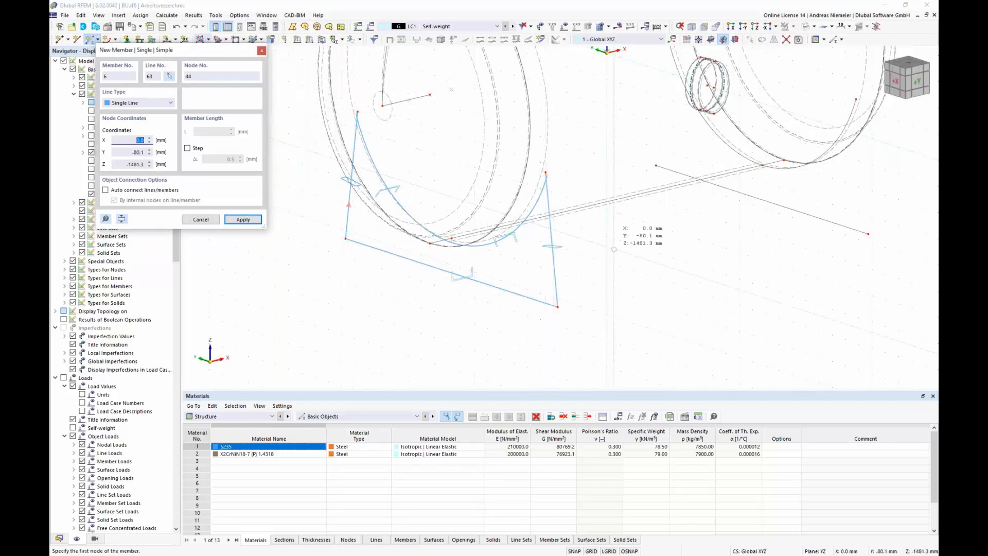
pyautogui.press('Escape')
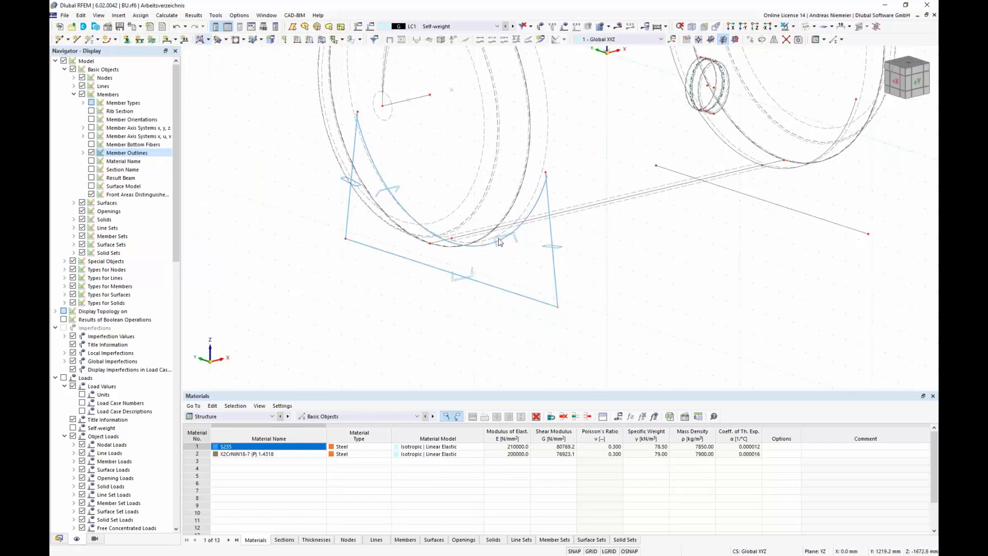
# Step: Divide the base member and both saddle arc members with one intermediate node, creating on-member nodes without splitting them
pyautogui.moveTo(404, 258); pyautogui.dragTo(413, 261, button='middle')
pyautogui.scroll(2, 414, 259)
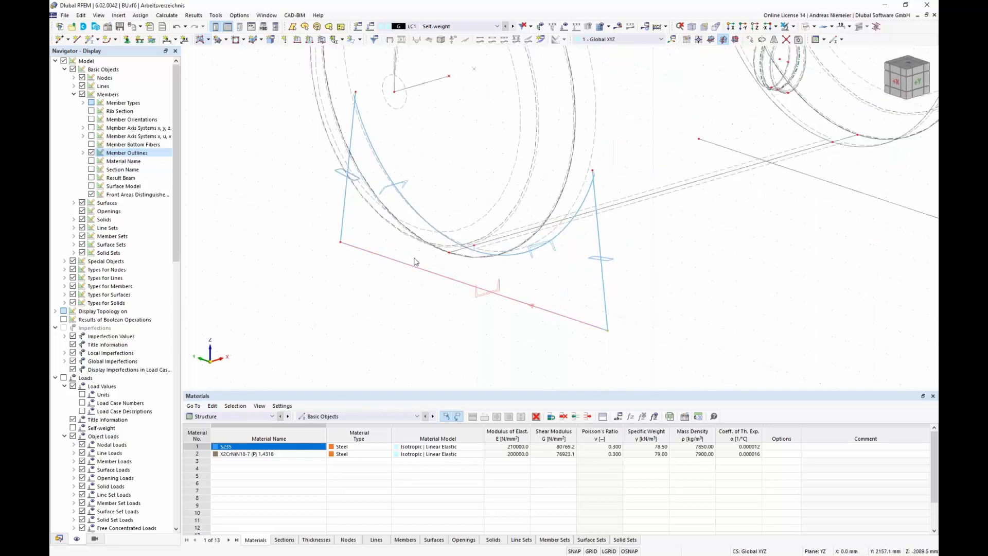
pyautogui.click(417, 269)
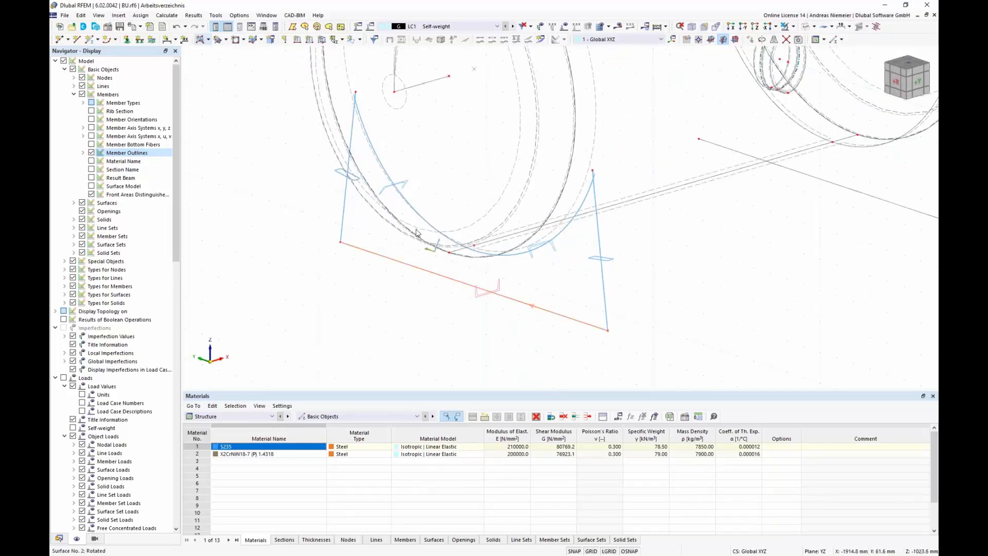
pyautogui.keyDown('ctrl'); pyautogui.click(472, 243); pyautogui.keyUp('ctrl')
pyautogui.keyDown('ctrl'); pyautogui.click(560, 233); pyautogui.keyUp('ctrl')
pyautogui.rightClick(561, 234)
pyautogui.moveTo(576, 263)
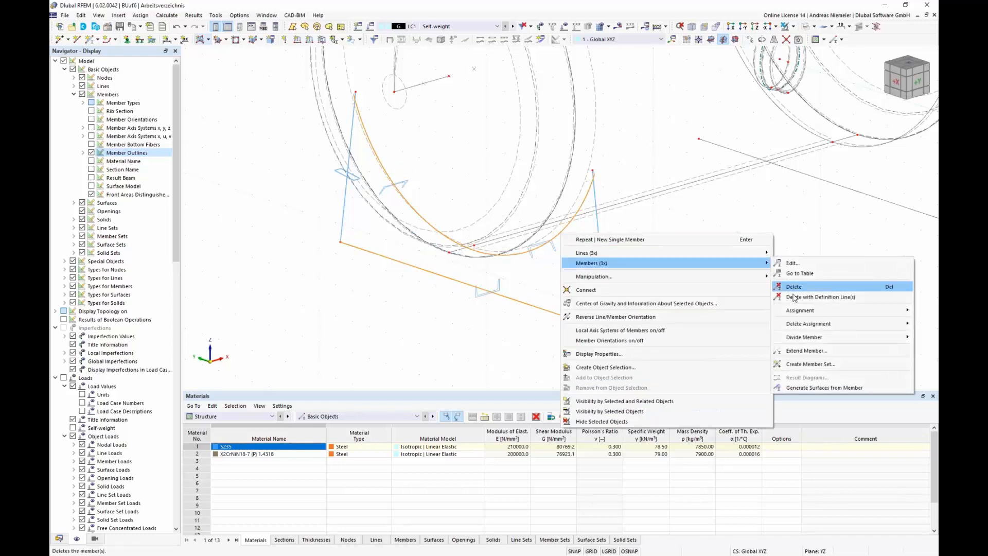
pyautogui.moveTo(834, 340)
pyautogui.click(723, 347)
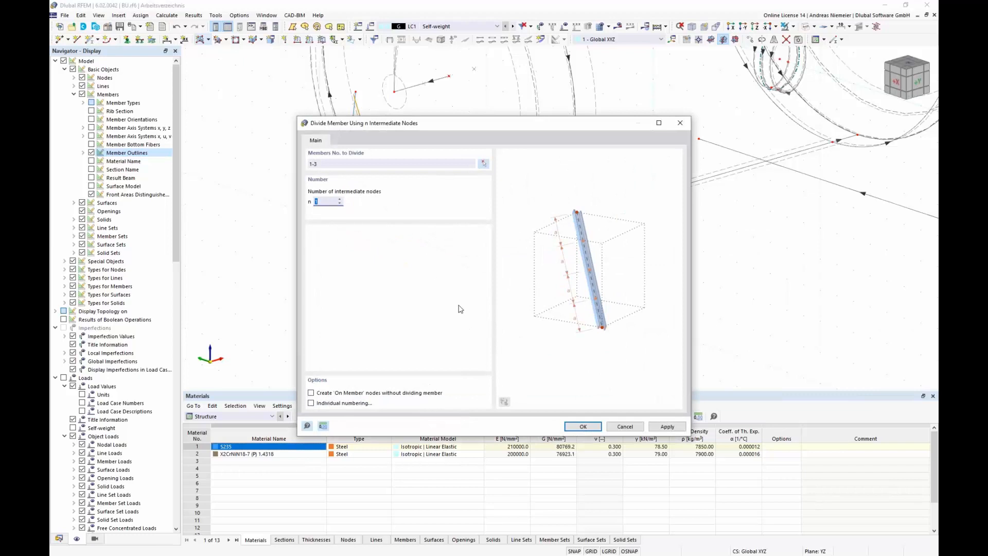
pyautogui.click(381, 394)
pyautogui.click(582, 426)
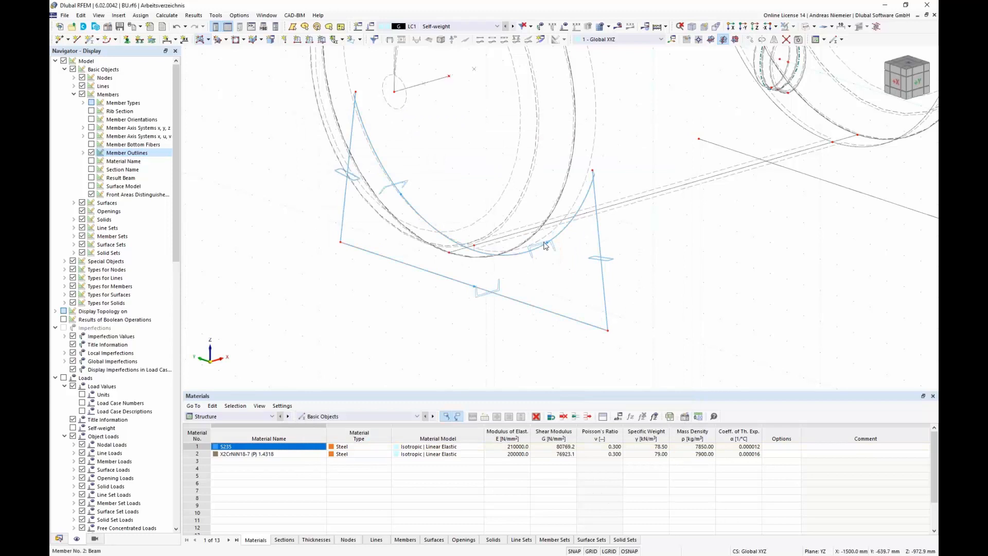
# Step: Start a new member and copy member 4's RHS 180x60x6 properties to it
pyautogui.click(531, 308)
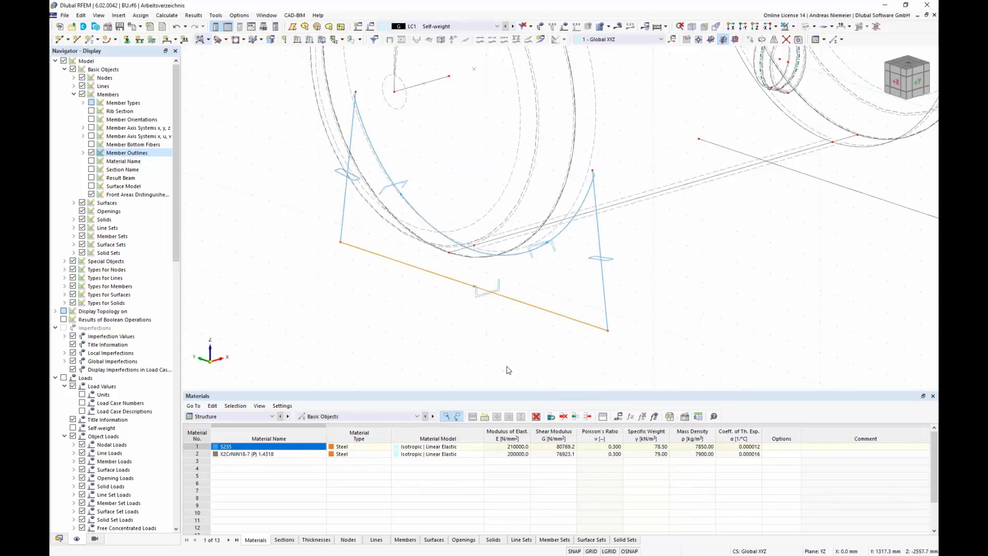
pyautogui.click(566, 360)
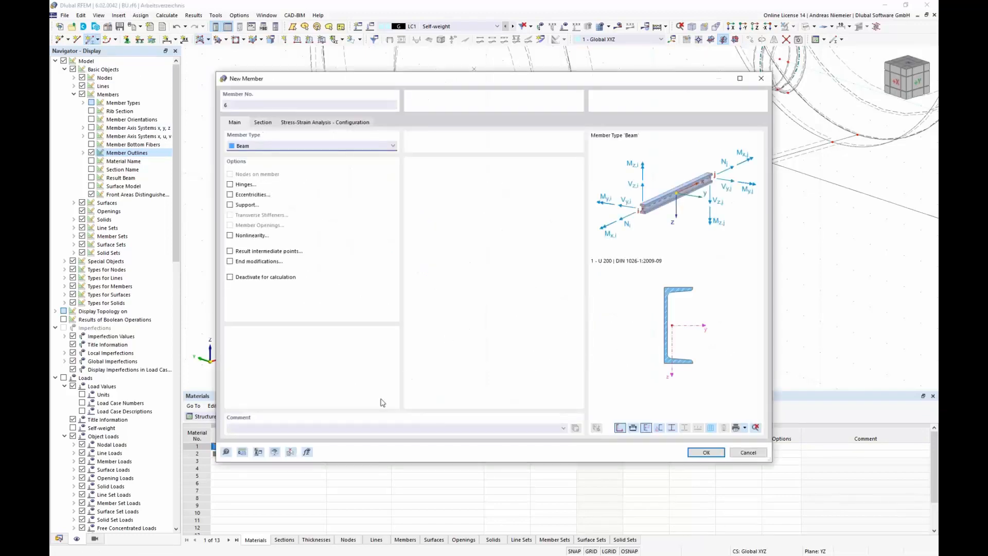
pyautogui.click(290, 453)
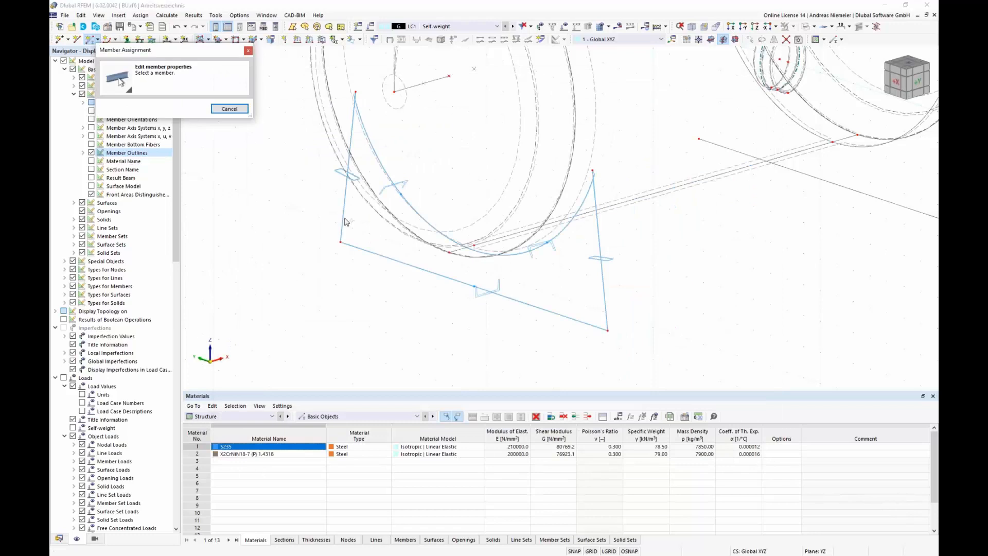
pyautogui.click(341, 216)
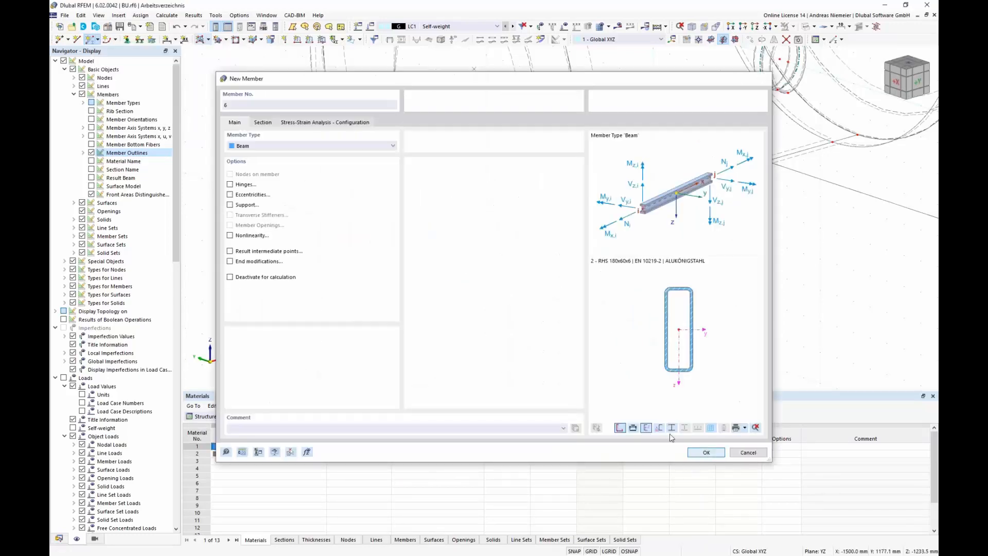
pyautogui.click(694, 450)
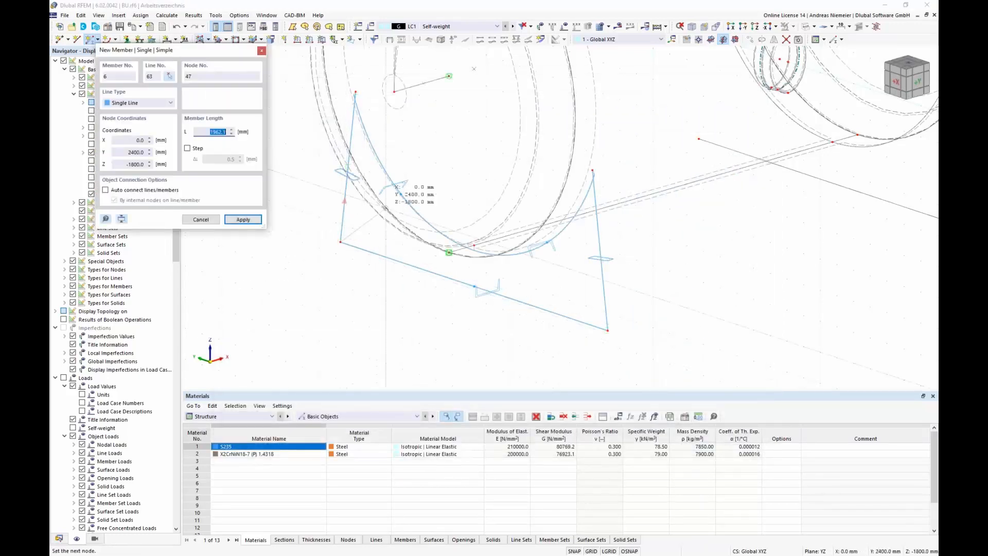
# Step: Draw four diagonal RHS struts in a W pattern linking the base member's ends and midpoint to the saddle arc's intermediate nodes
pyautogui.click(401, 191)
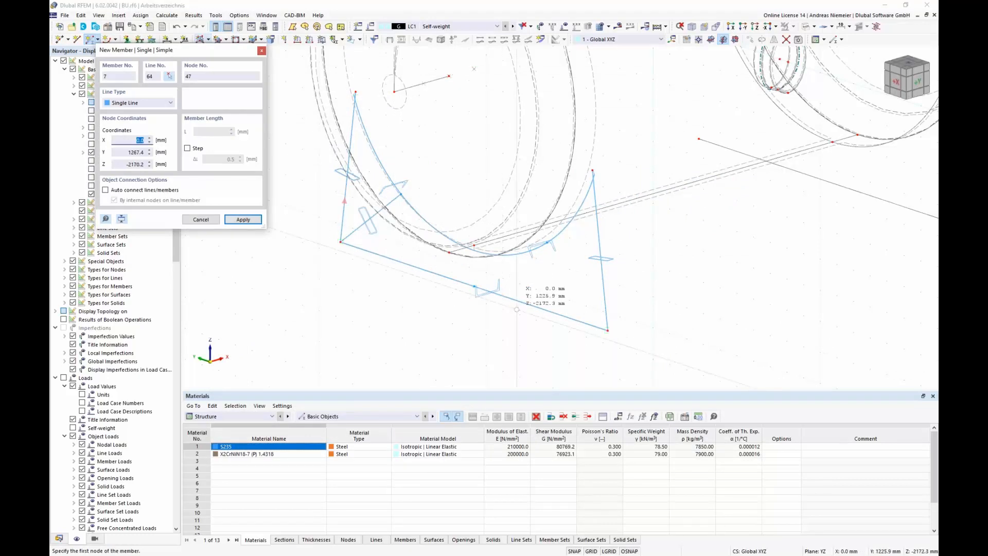
pyautogui.click(474, 287)
pyautogui.scroll(3, 404, 193)
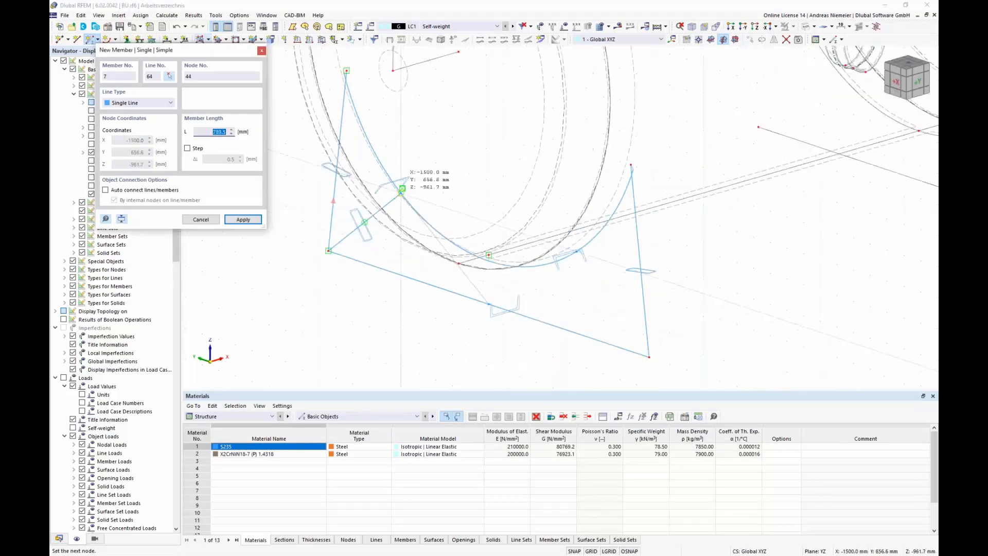
pyautogui.click(401, 190)
pyautogui.scroll(-3, 401, 190)
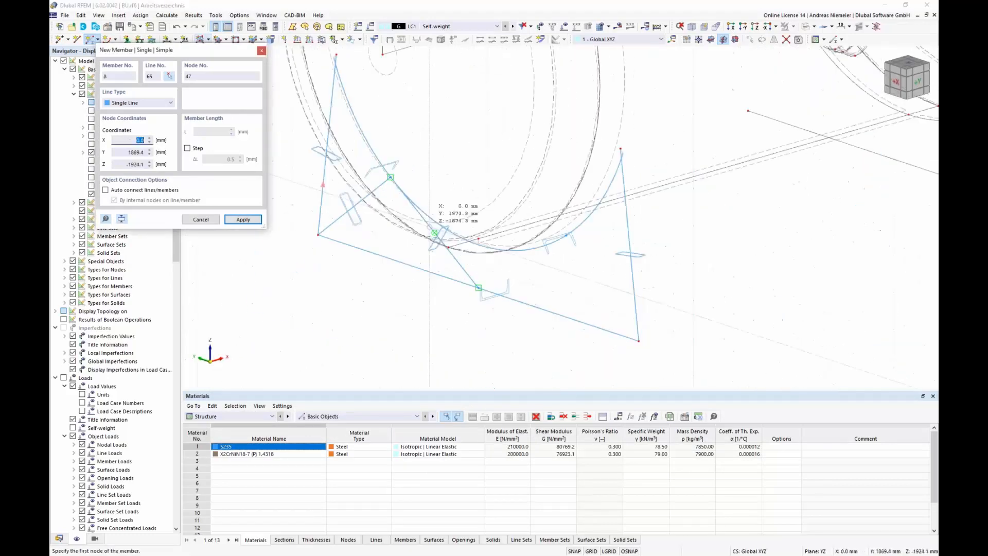
pyautogui.click(478, 287)
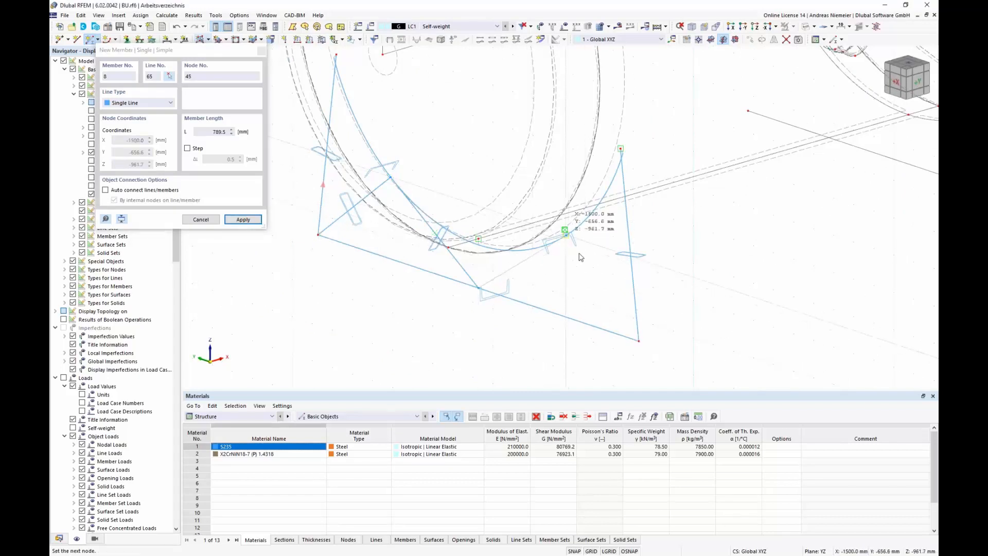
pyautogui.click(639, 341)
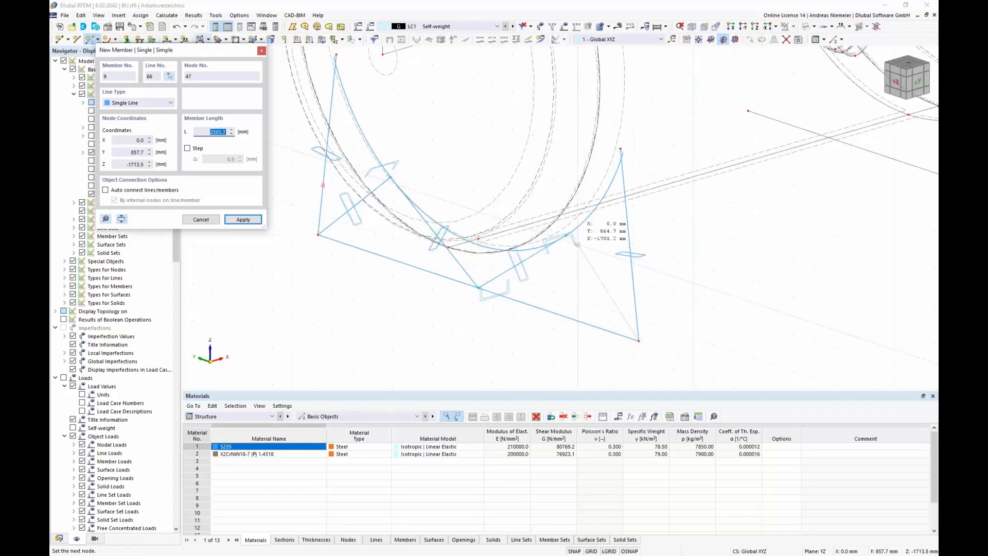
pyautogui.click(569, 236)
pyautogui.press('Escape')
# Step: Edit all RHS 180x60x6 strut members 4-9 and apply a section rotation angle to them
pyautogui.scroll(-2, 433, 294)
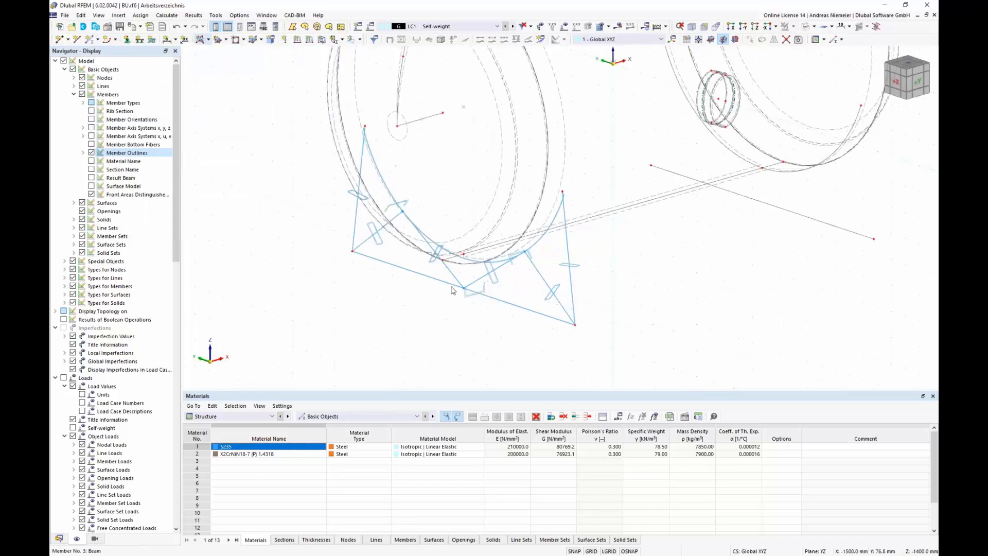
pyautogui.moveTo(370, 302); pyautogui.dragTo(372, 213, button='middle')
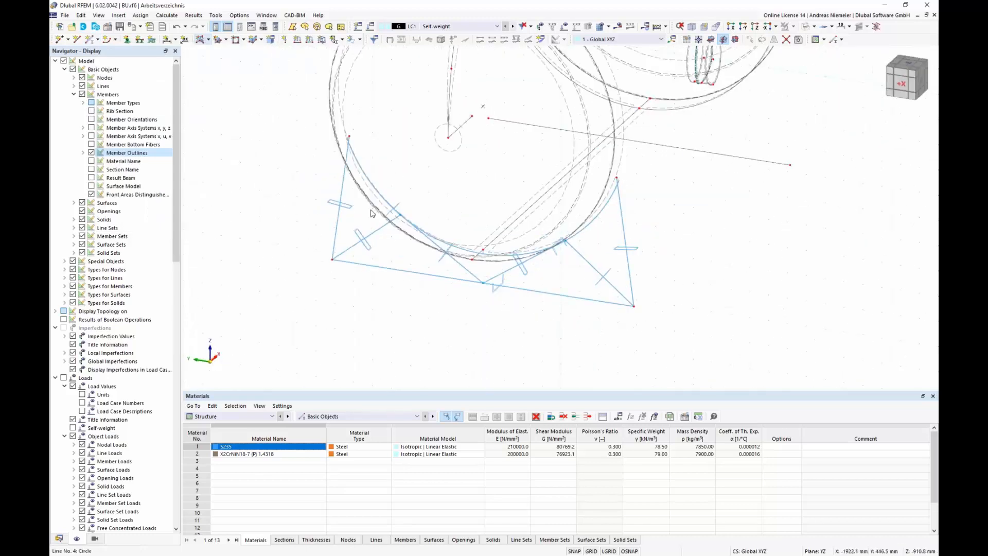
pyautogui.scroll(2, 349, 180)
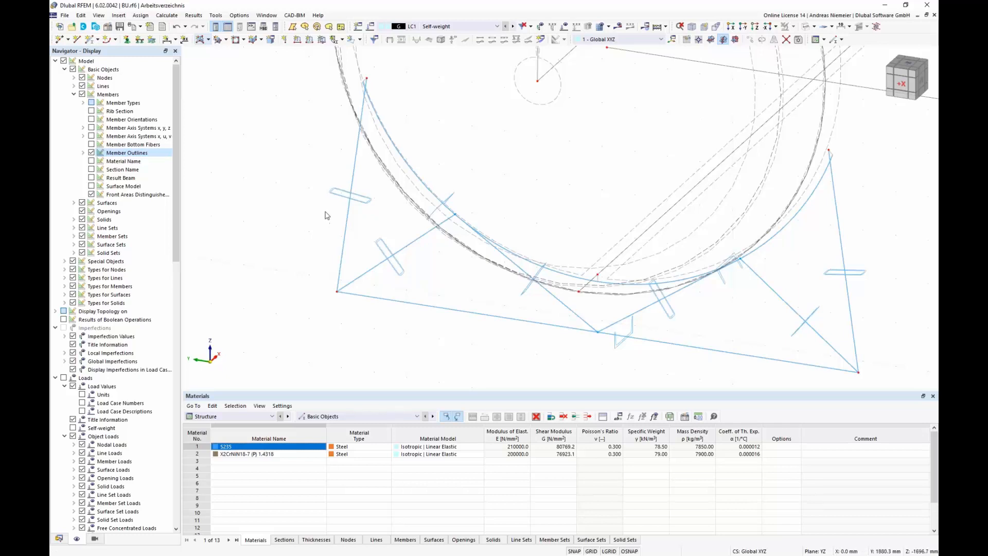
pyautogui.scroll(-1, 325, 215)
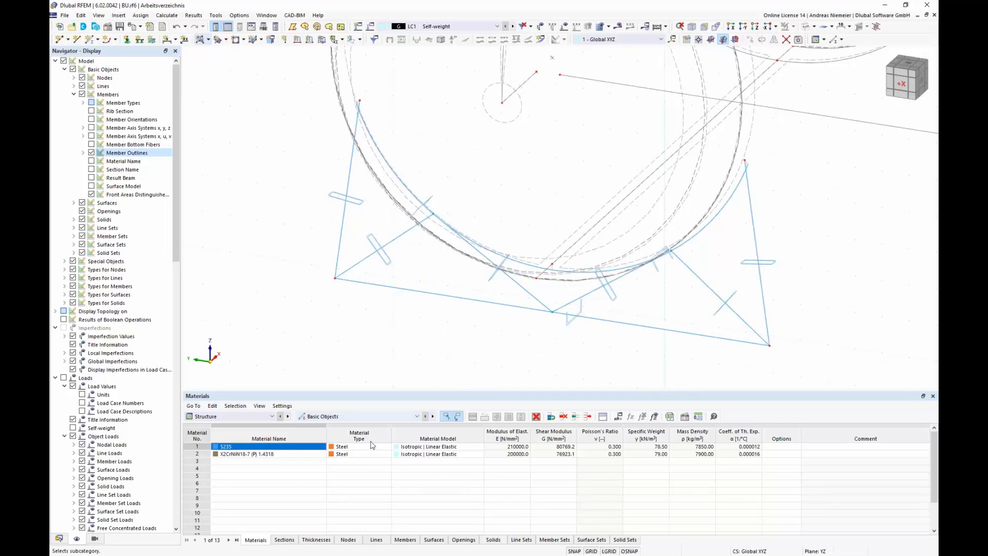
pyautogui.click(286, 541)
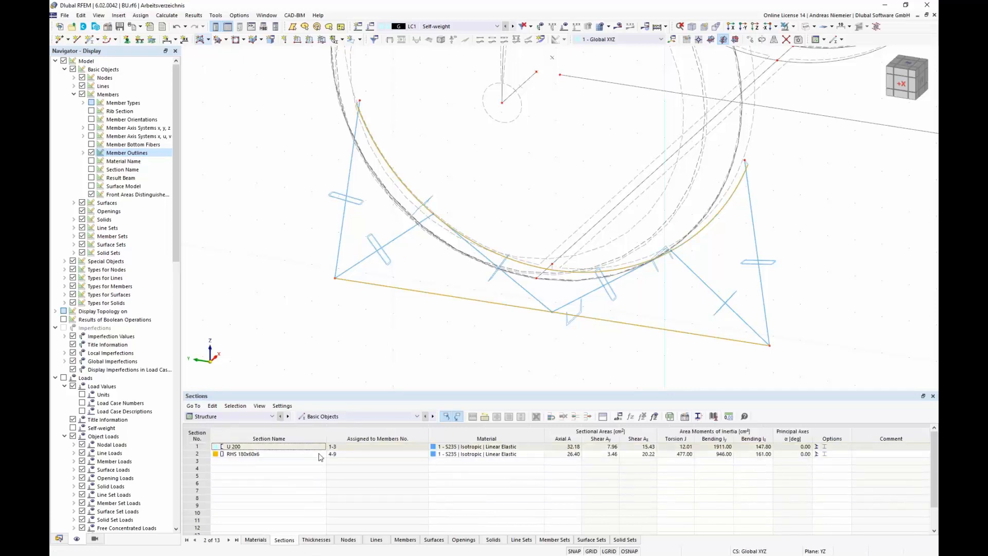
pyautogui.click(199, 454)
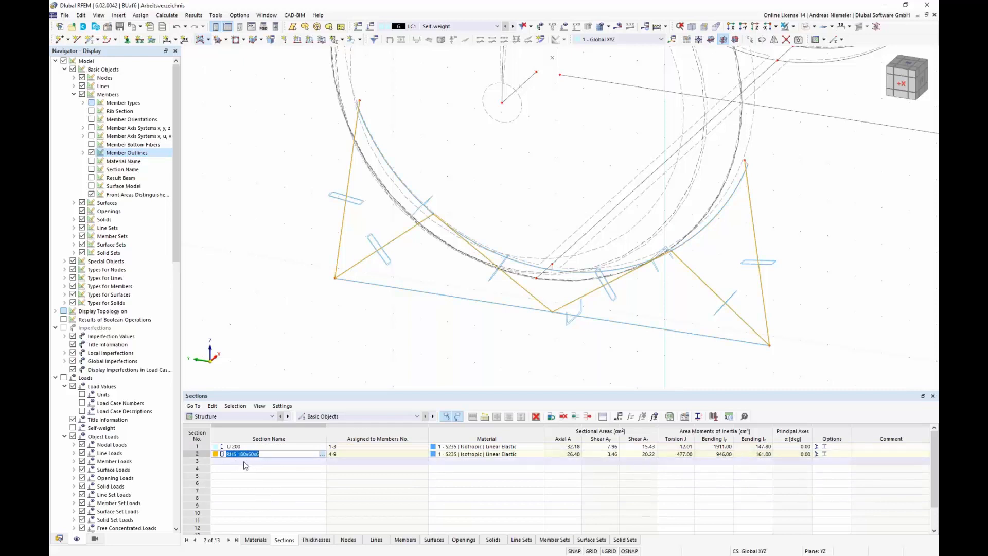
pyautogui.rightClick(361, 260)
pyautogui.moveTo(391, 294)
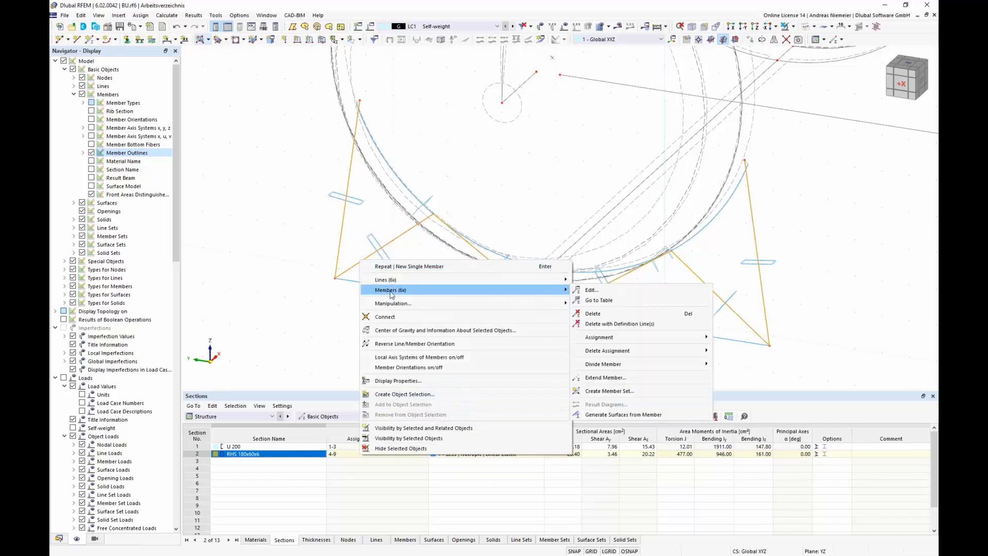
pyautogui.click(591, 289)
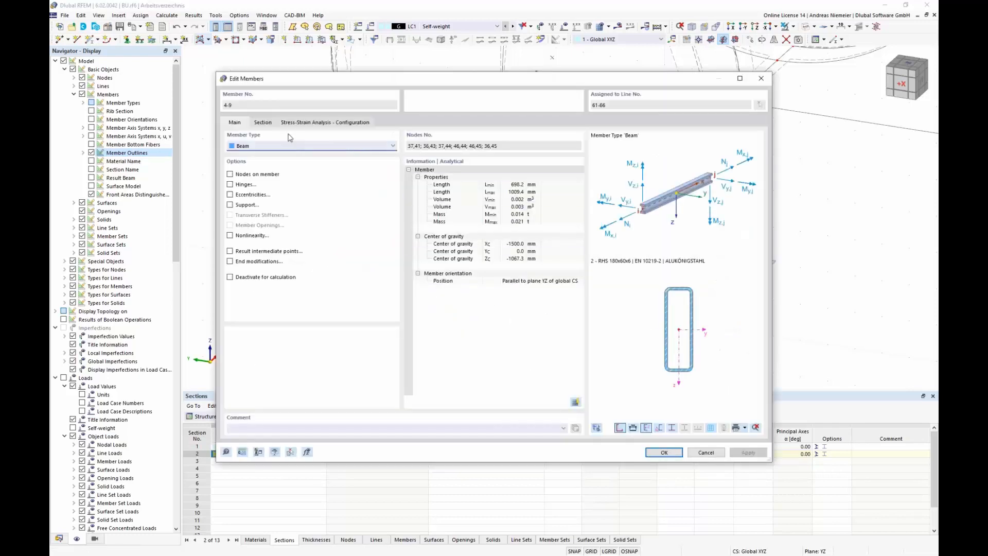
pyautogui.click(262, 123)
pyautogui.click(427, 183)
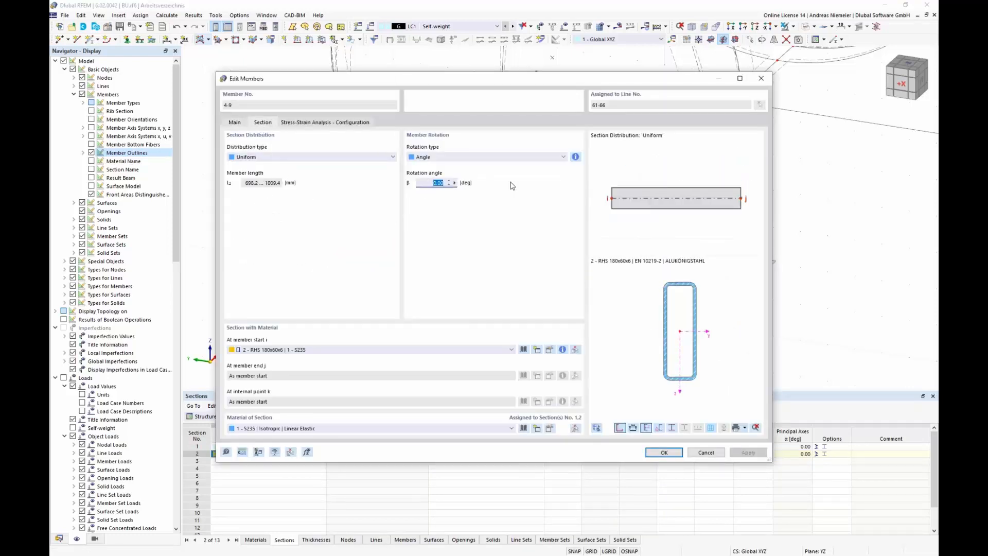
pyautogui.press('Return')
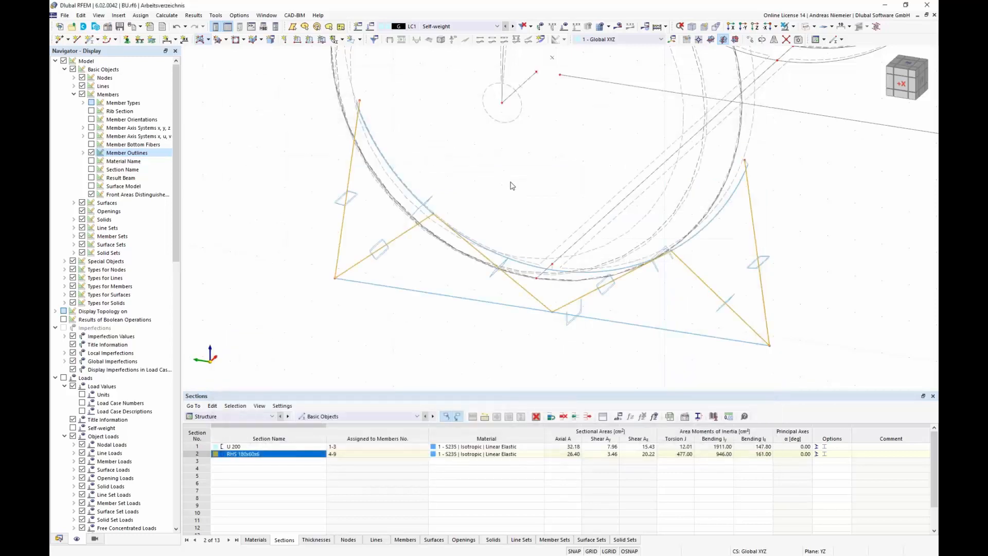
# Step: Switch to rendered display to inspect the saddle from another angle, then return to wireframe
pyautogui.click(388, 310)
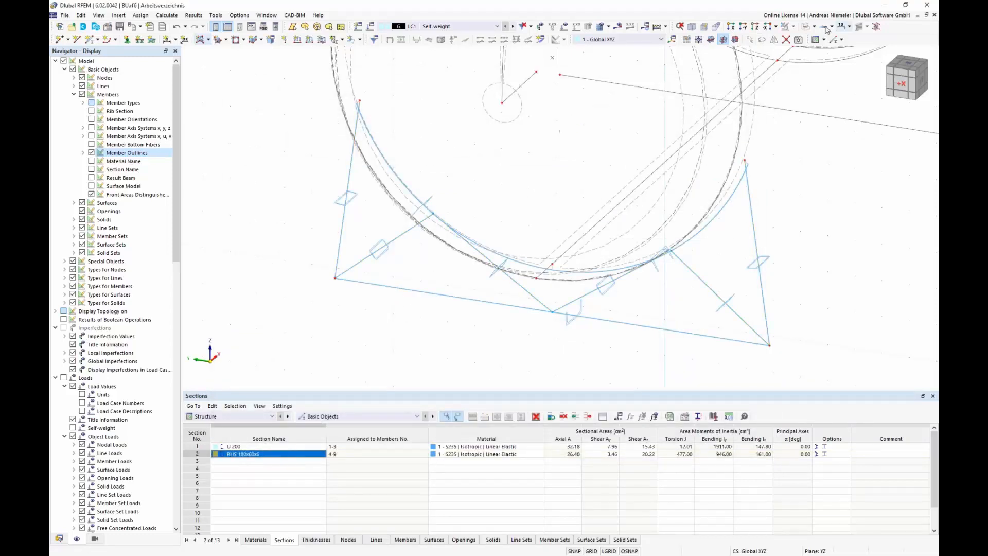
pyautogui.click(807, 26)
pyautogui.scroll(-3, 585, 204)
pyautogui.moveTo(559, 297); pyautogui.dragTo(520, 241, button='middle')
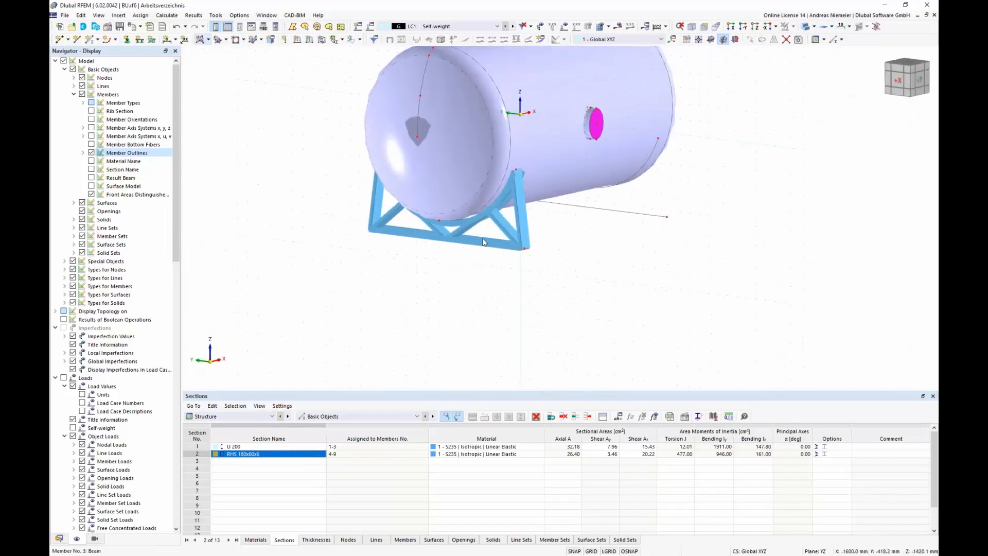
pyautogui.click(807, 26)
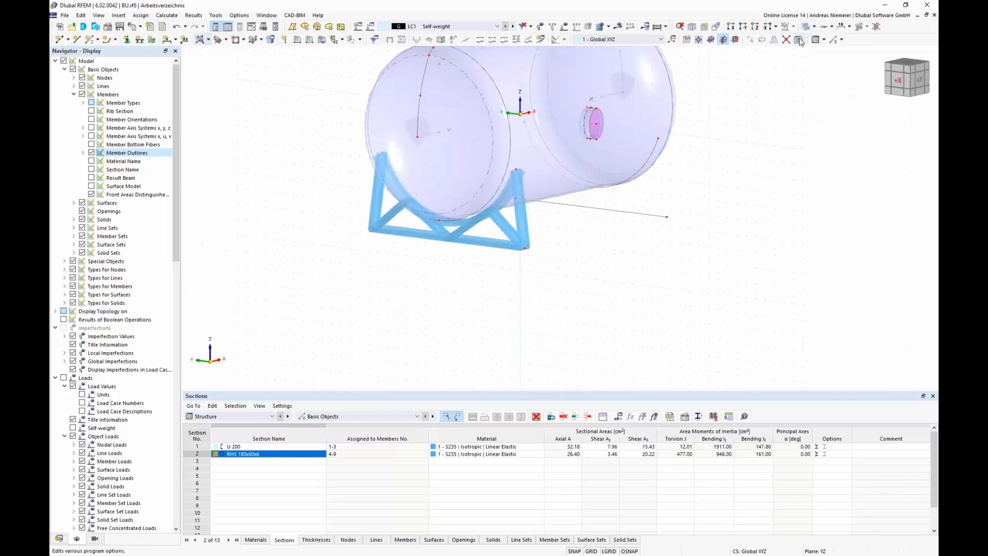
pyautogui.click(809, 27)
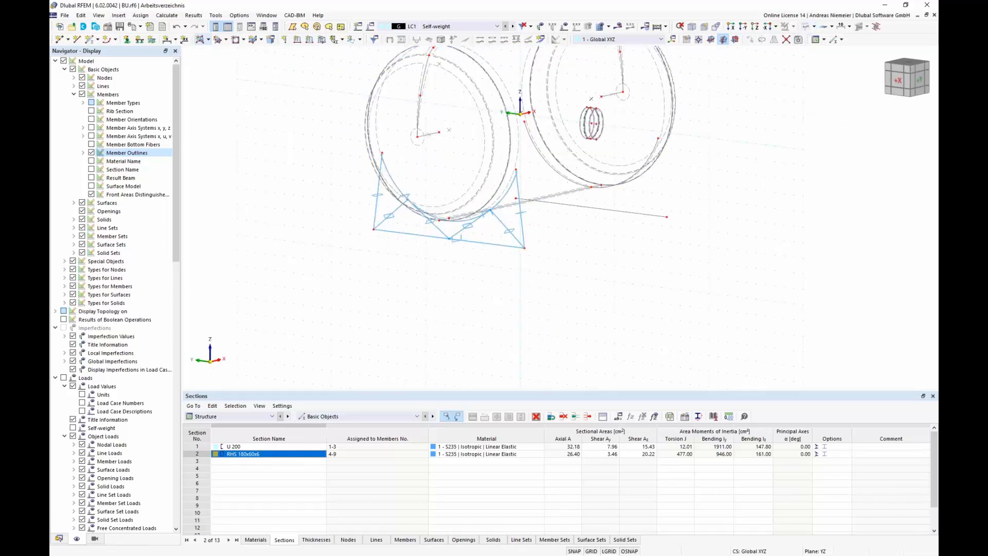
# Step: Select all S235 saddle members and copy them once with Move/Copy, picking the displacement vector between two nodes
pyautogui.click(255, 539)
pyautogui.click(268, 469)
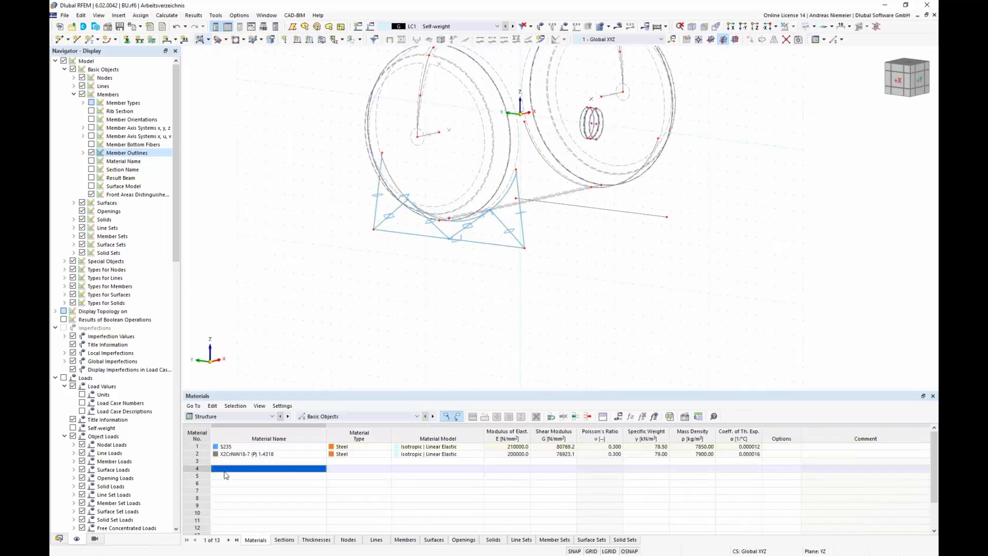
pyautogui.click(227, 447)
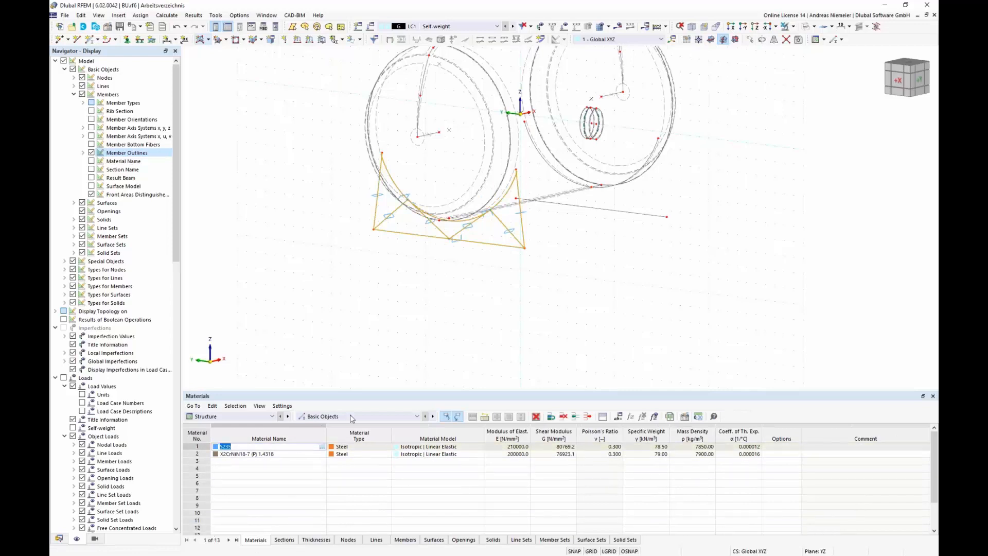
pyautogui.click(750, 40)
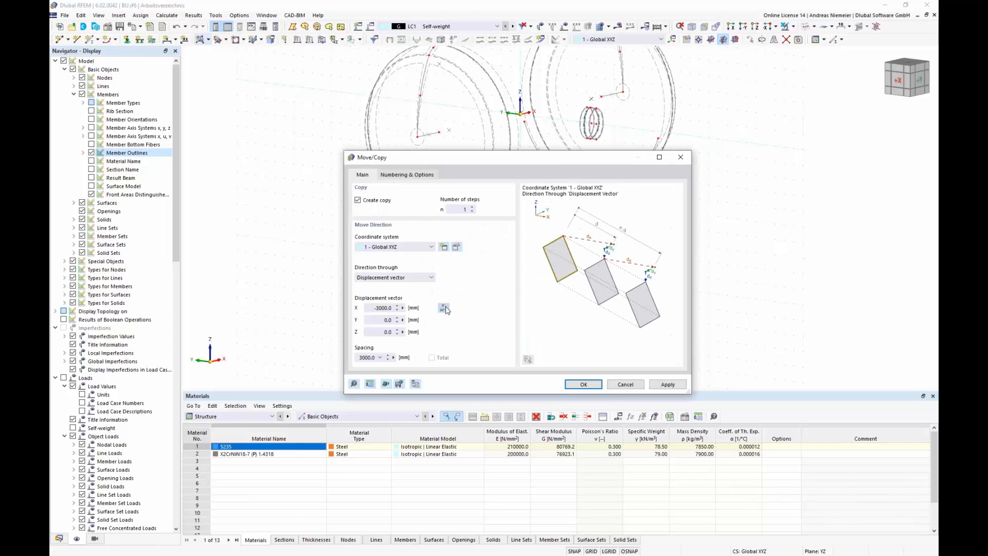
pyautogui.click(444, 307)
pyautogui.scroll(5, 461, 185)
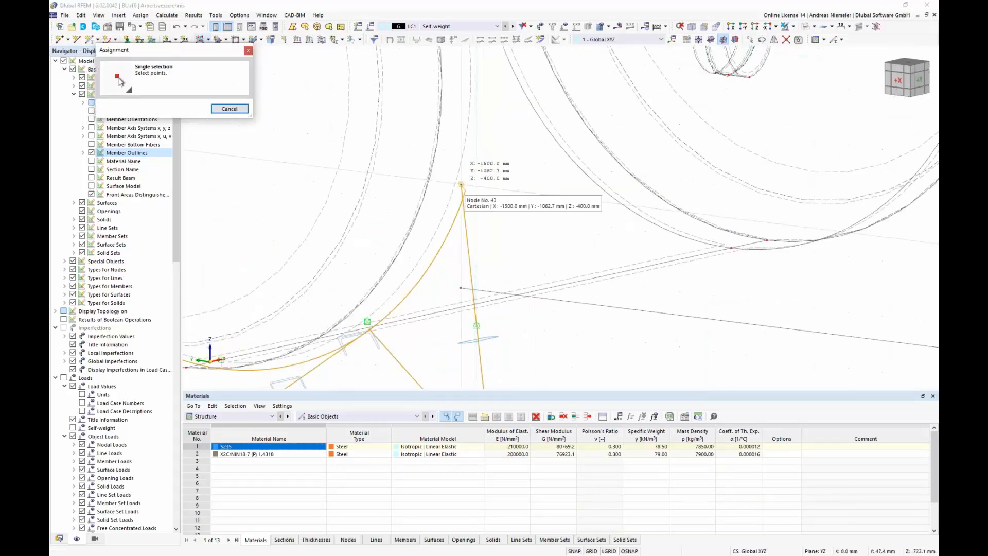
pyautogui.click(461, 184)
pyautogui.scroll(-5, 412, 262)
pyautogui.scroll(4, 623, 199)
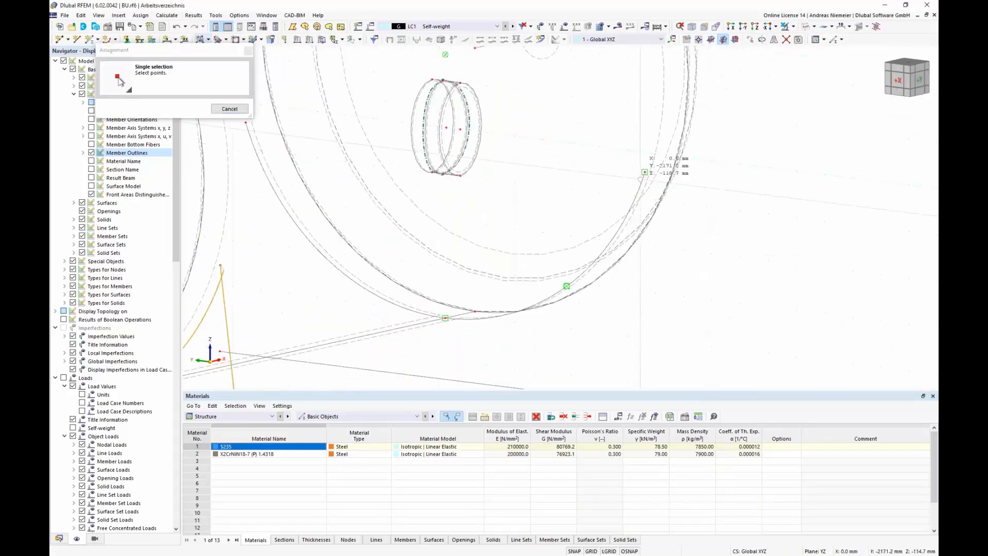
pyautogui.click(645, 172)
pyautogui.click(387, 179)
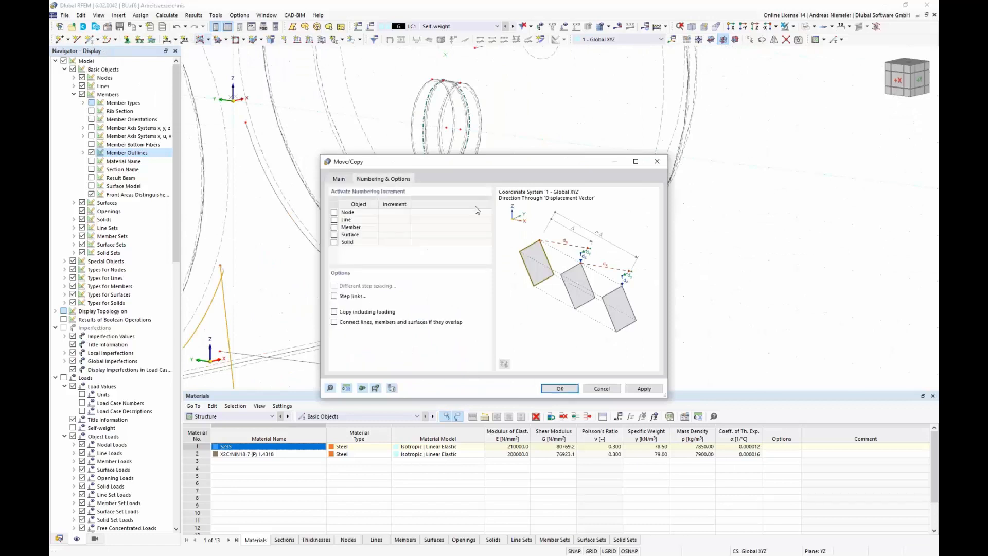
pyautogui.click(558, 389)
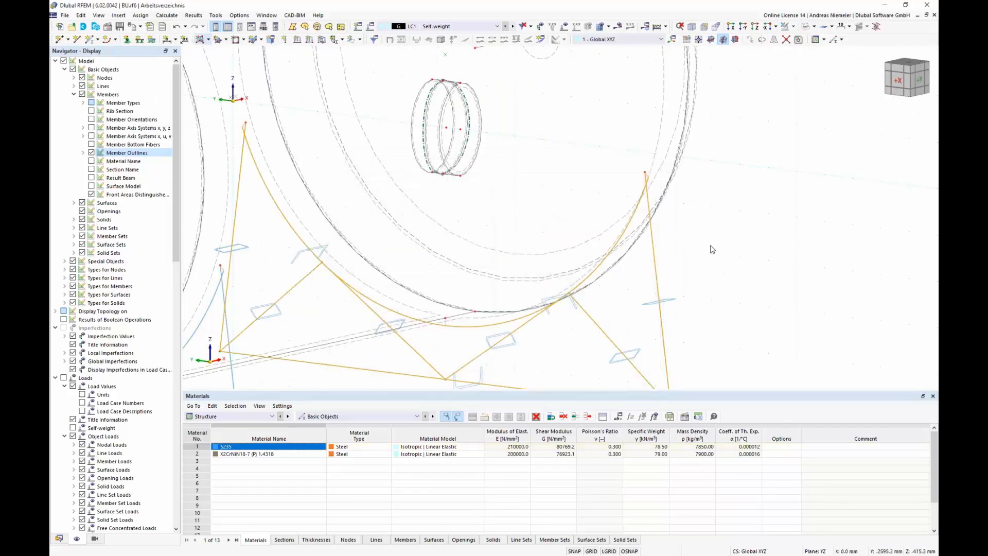
# Step: Assign nodal support 1 (Hinged) to node 46 and release its rotational restraint about z
pyautogui.click(668, 225)
pyautogui.scroll(-6, 644, 216)
pyautogui.keyDown('ctrl'); pyautogui.moveTo(708, 237); pyautogui.dragTo(647, 262, button='middle'); pyautogui.keyUp('ctrl')
pyautogui.moveTo(578, 282); pyautogui.dragTo(547, 297, button='middle')
pyautogui.scroll(3, 548, 295)
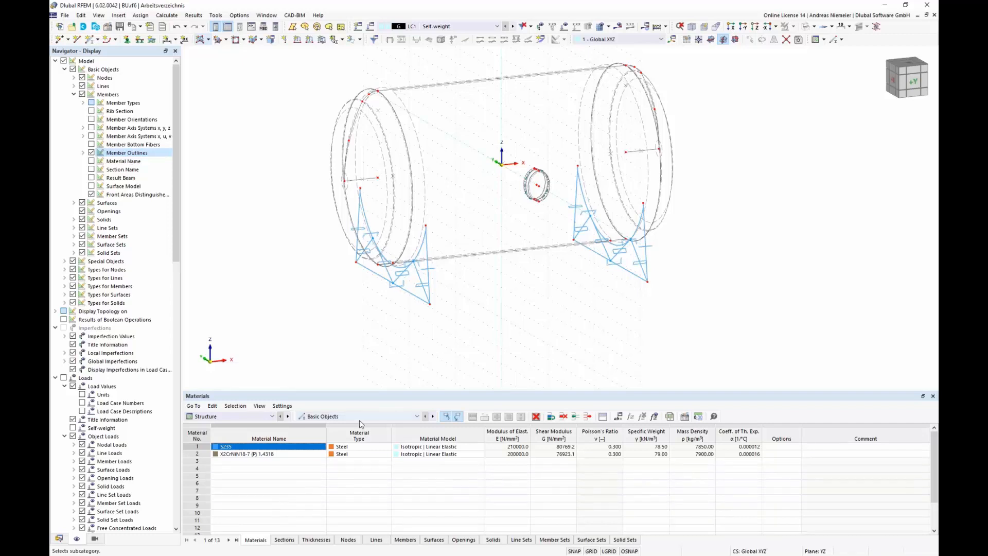
pyautogui.scroll(1, 384, 304)
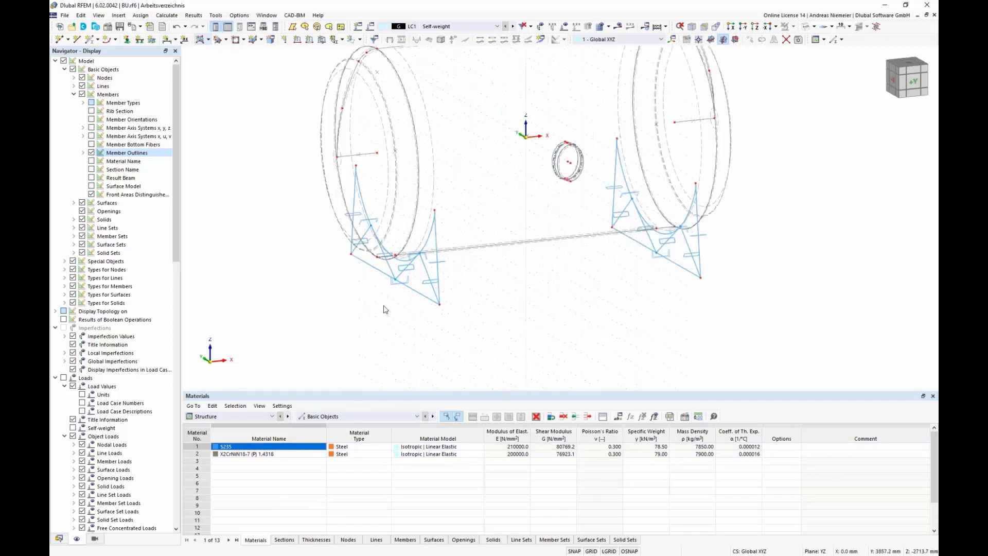
pyautogui.moveTo(530, 281); pyautogui.dragTo(525, 307, button='middle')
pyautogui.scroll(-1, 470, 370)
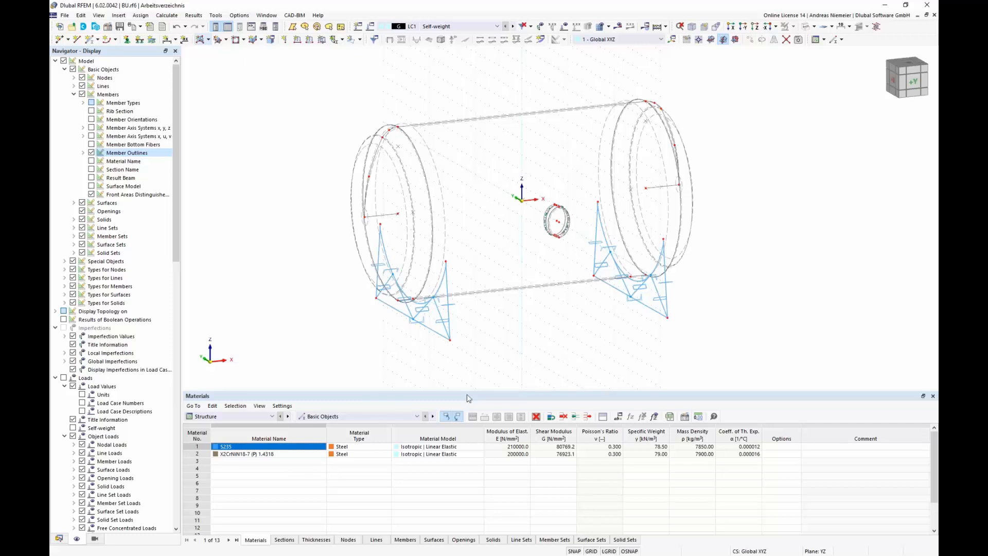
pyautogui.click(368, 418)
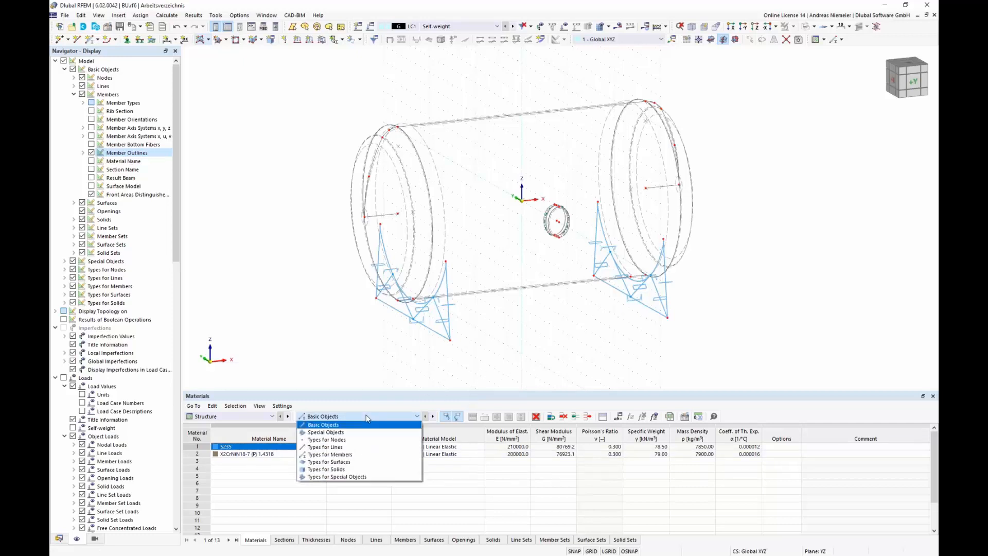
pyautogui.click(326, 440)
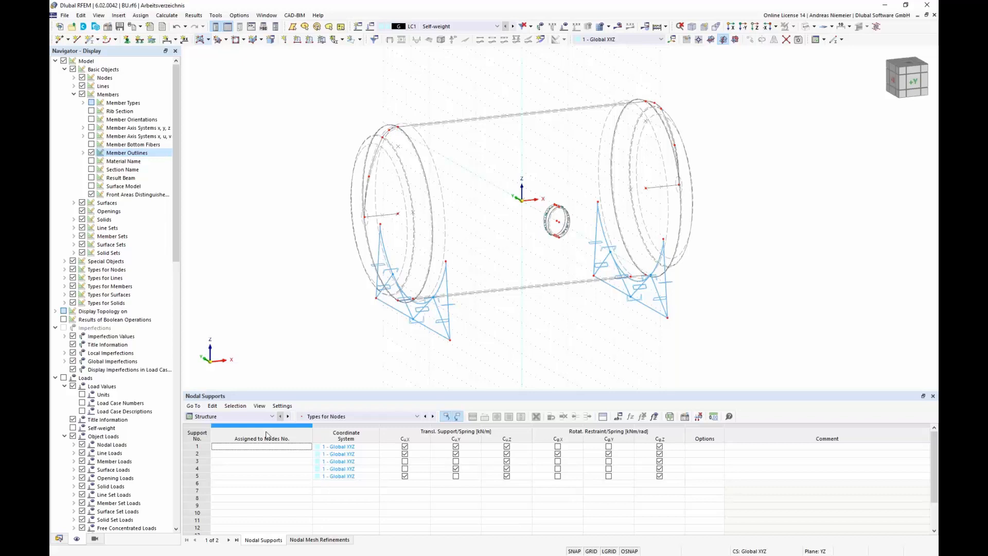
pyautogui.click(280, 446)
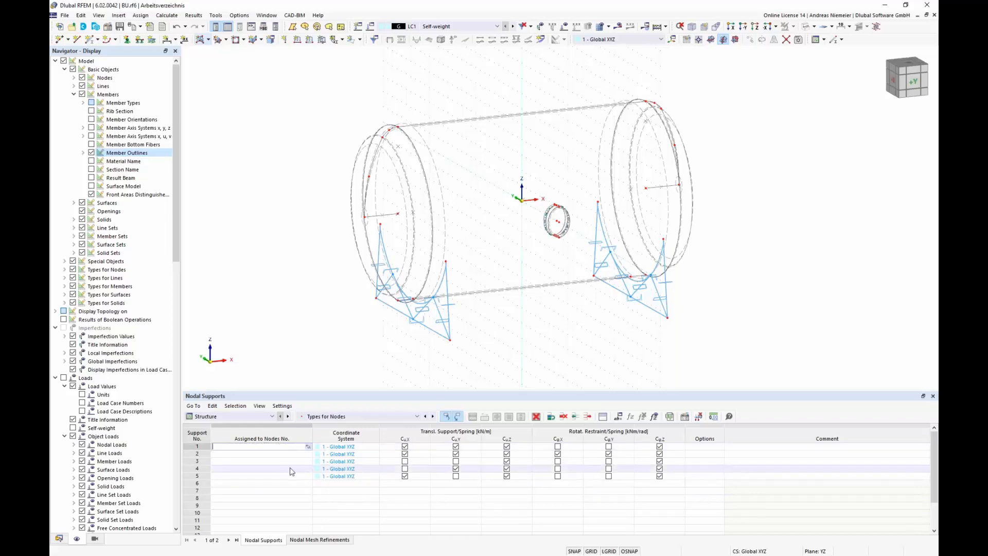
pyautogui.click(308, 447)
pyautogui.click(449, 340)
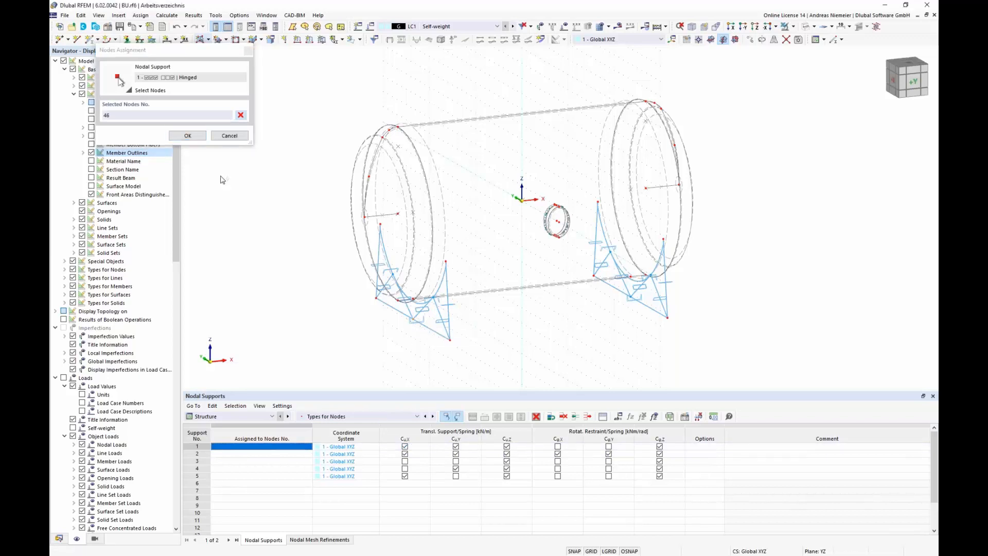
pyautogui.click(188, 135)
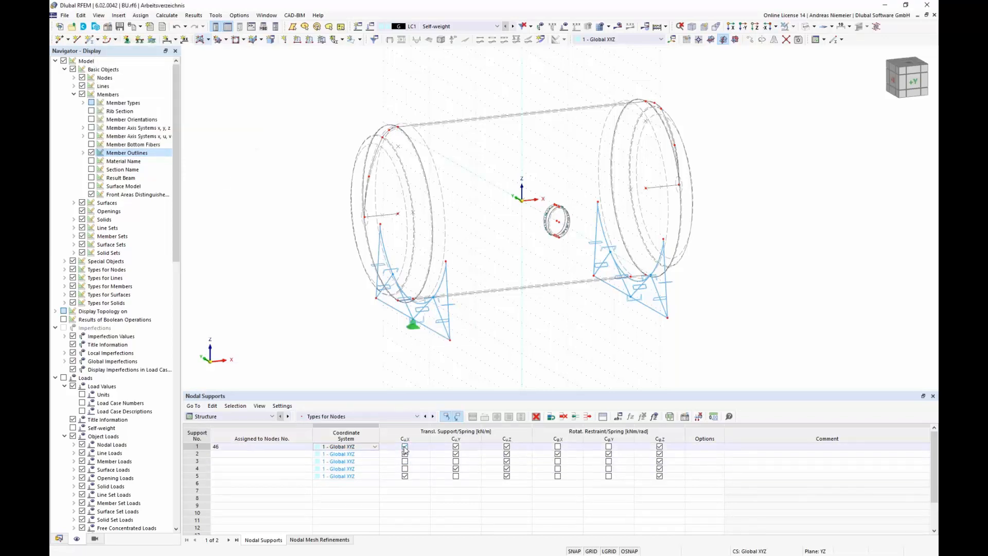
pyautogui.click(660, 446)
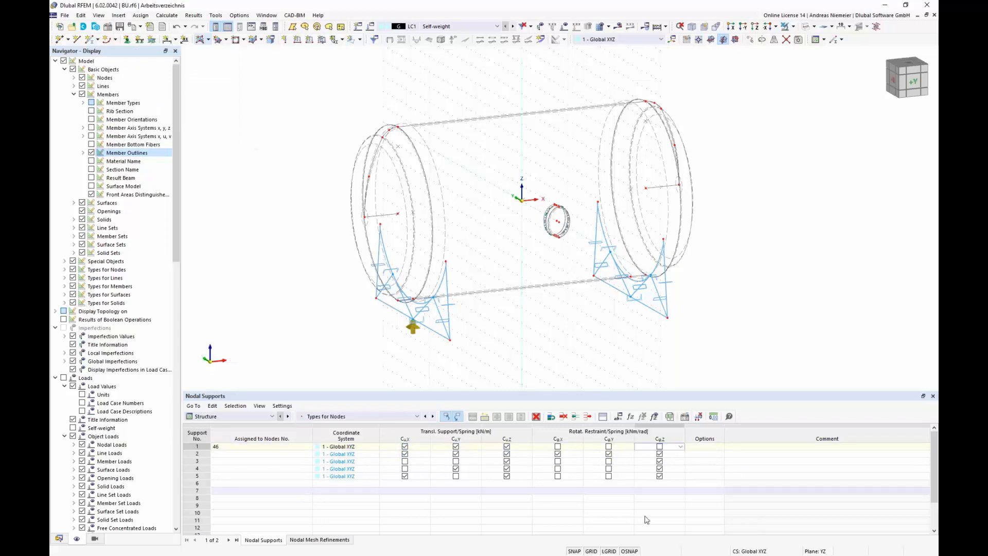
# Step: Assign nodal support 2 (Fixed) to nodes 36 and 37 and release its rotations about x and y
pyautogui.click(273, 453)
pyautogui.click(308, 454)
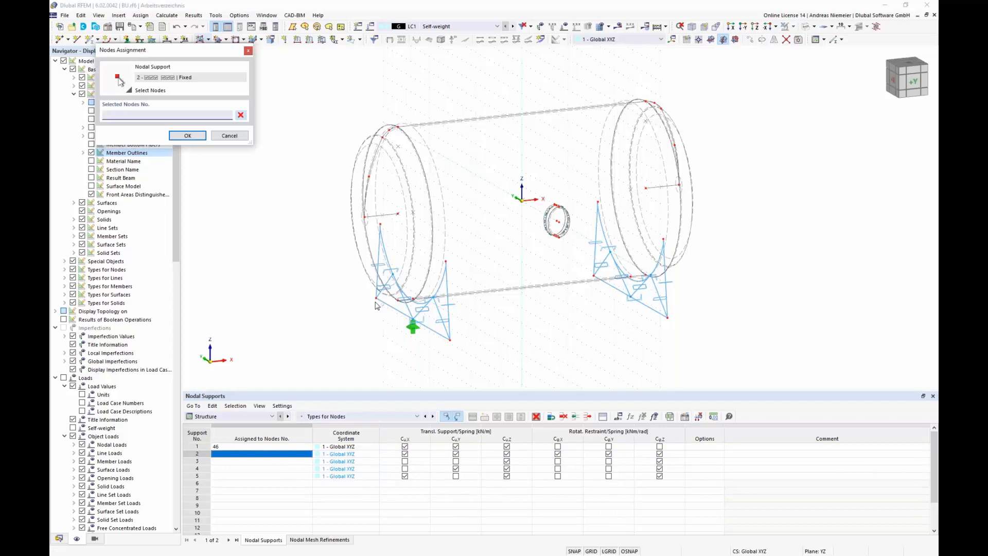
pyautogui.click(376, 298)
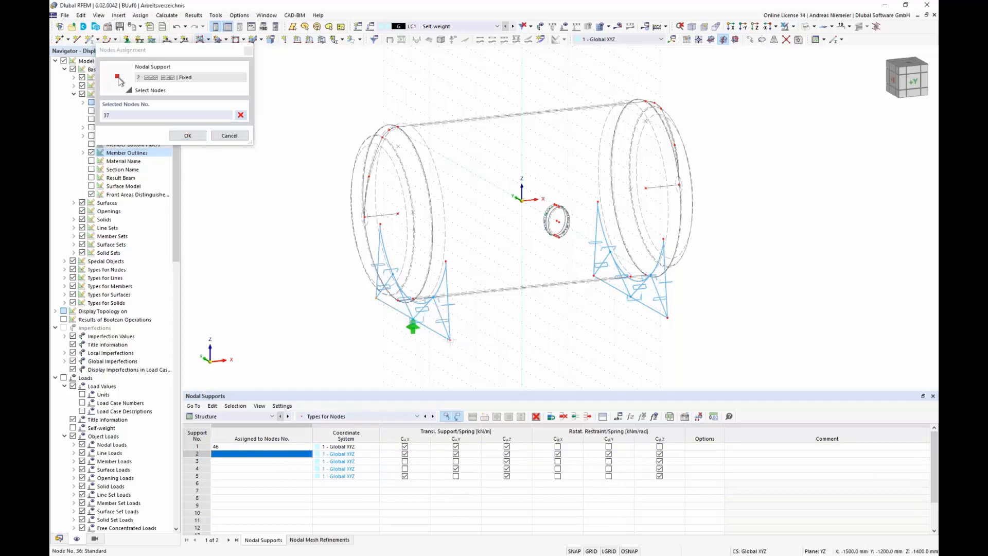
pyautogui.click(189, 136)
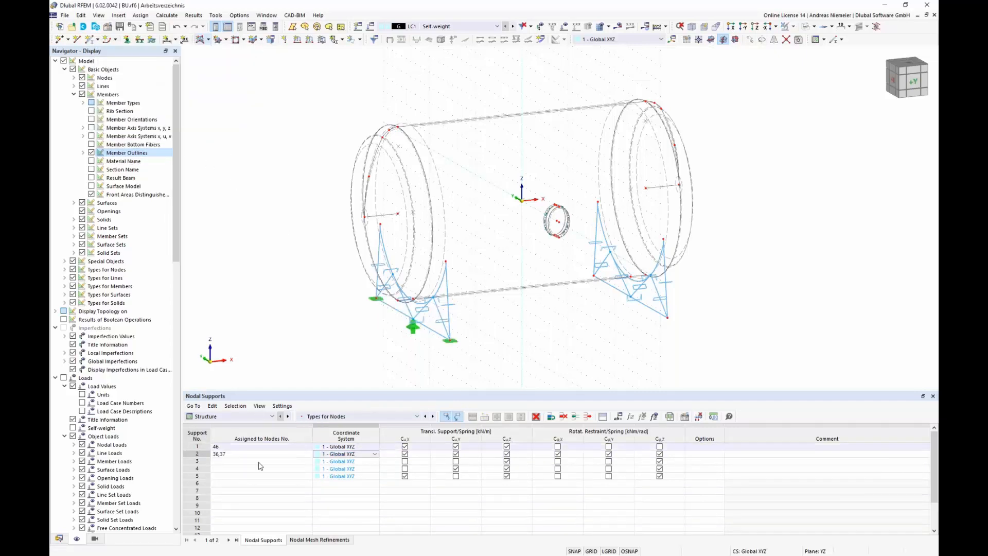
pyautogui.click(456, 456)
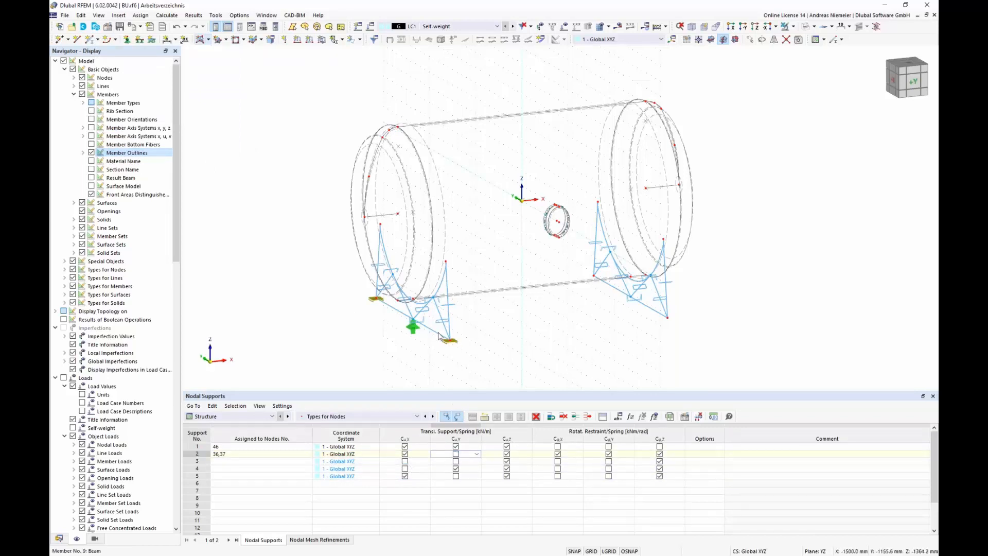
pyautogui.click(559, 455)
pyautogui.click(608, 454)
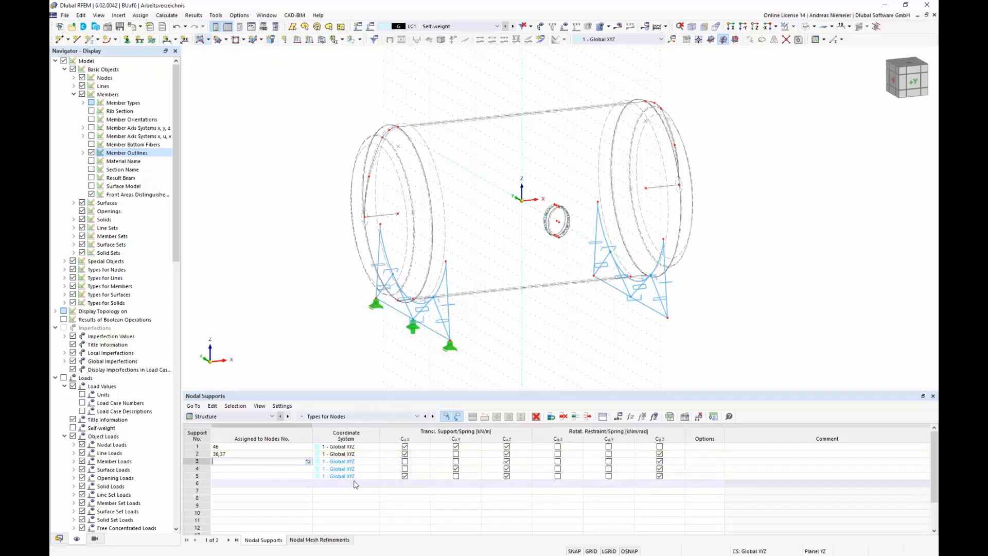
# Step: Assign nodal support 3 (Roller) to node 53, restraining x and y translations and releasing rotation about z
pyautogui.click(309, 461)
pyautogui.click(308, 463)
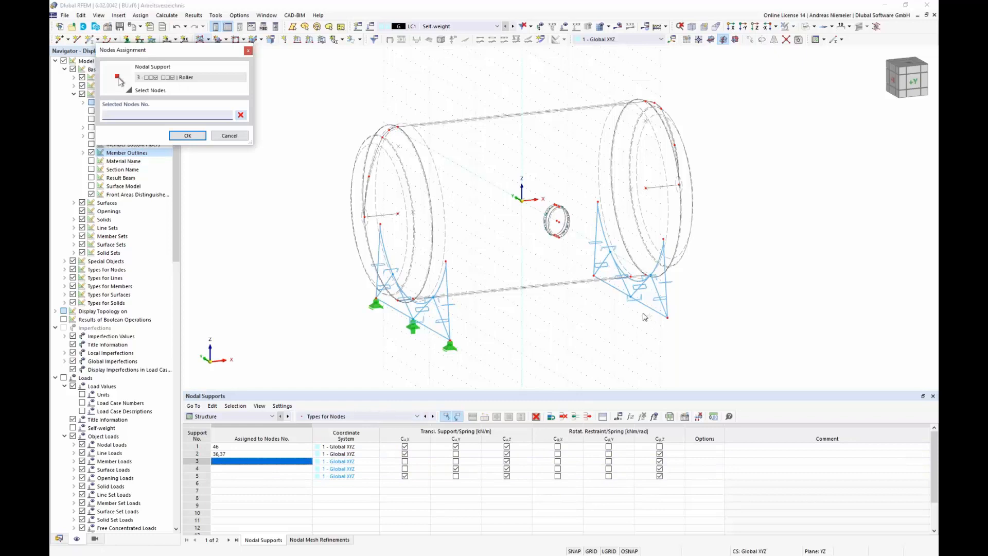
pyautogui.click(187, 135)
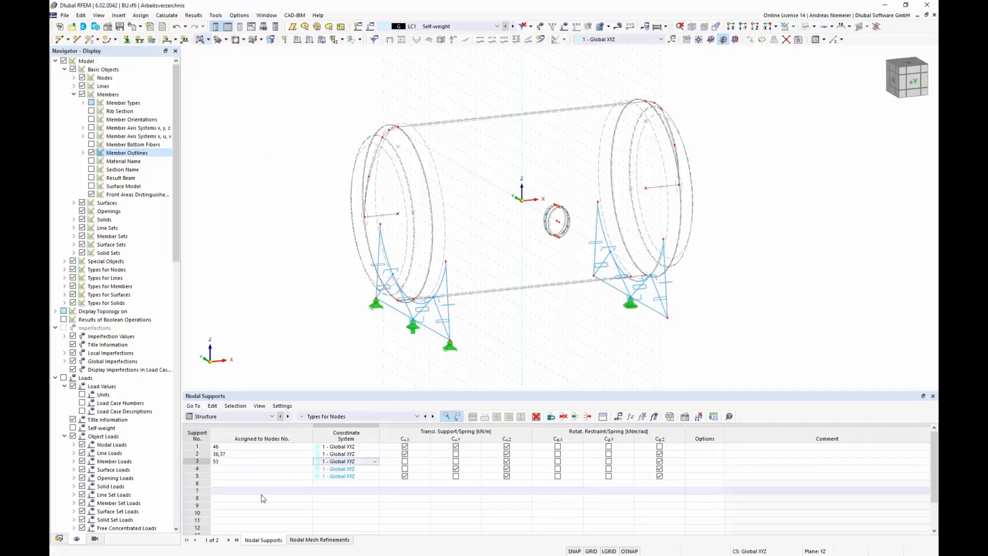
pyautogui.click(405, 462)
pyautogui.click(455, 462)
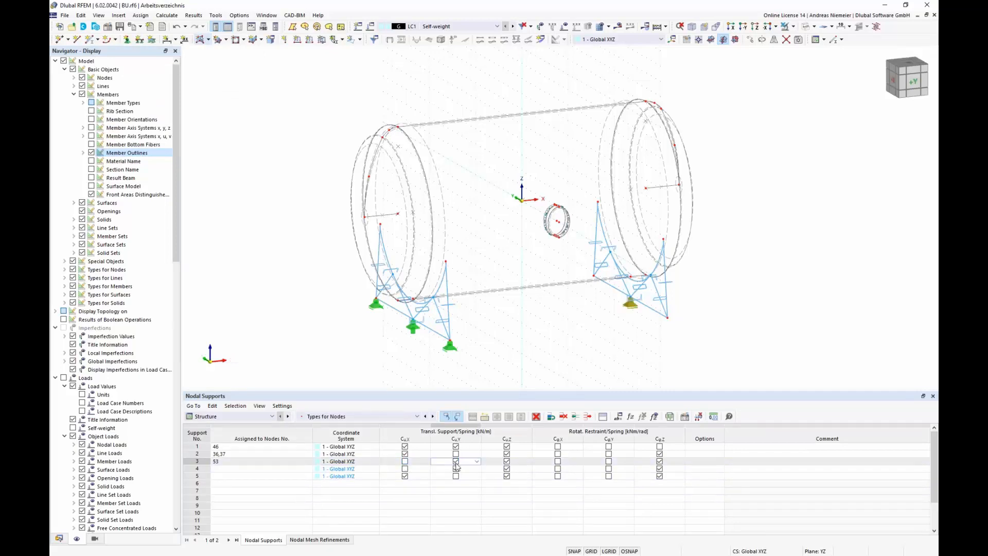
pyautogui.click(660, 461)
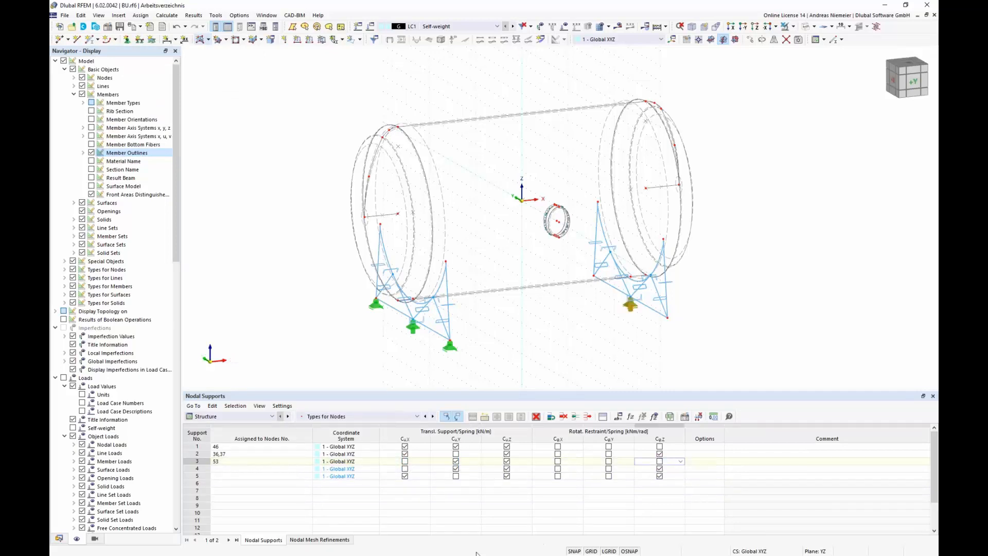
# Step: Assign nodal support 4 (Roller in X) to nodes 32 and 33 and release its rotation about z
pyautogui.click(274, 471)
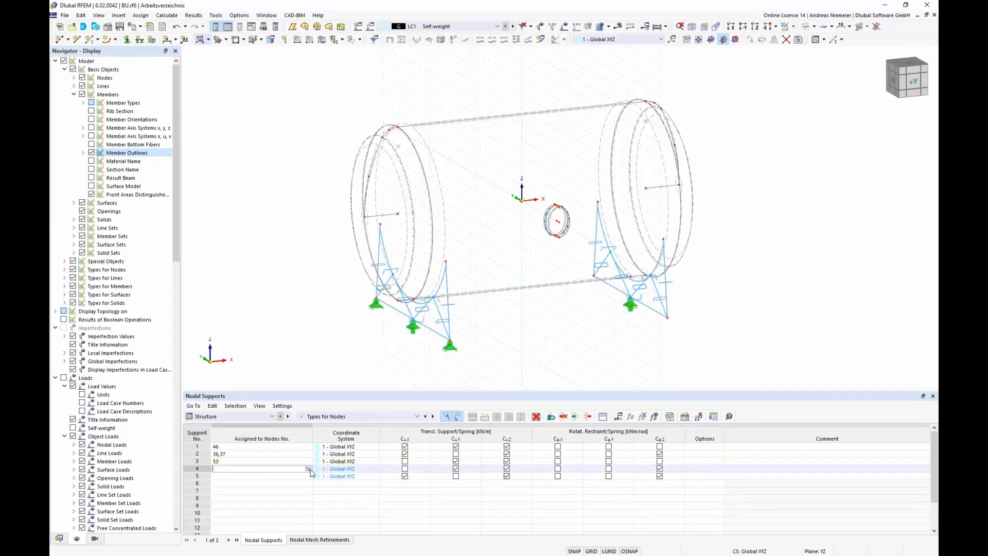
pyautogui.click(310, 473)
pyautogui.click(594, 276)
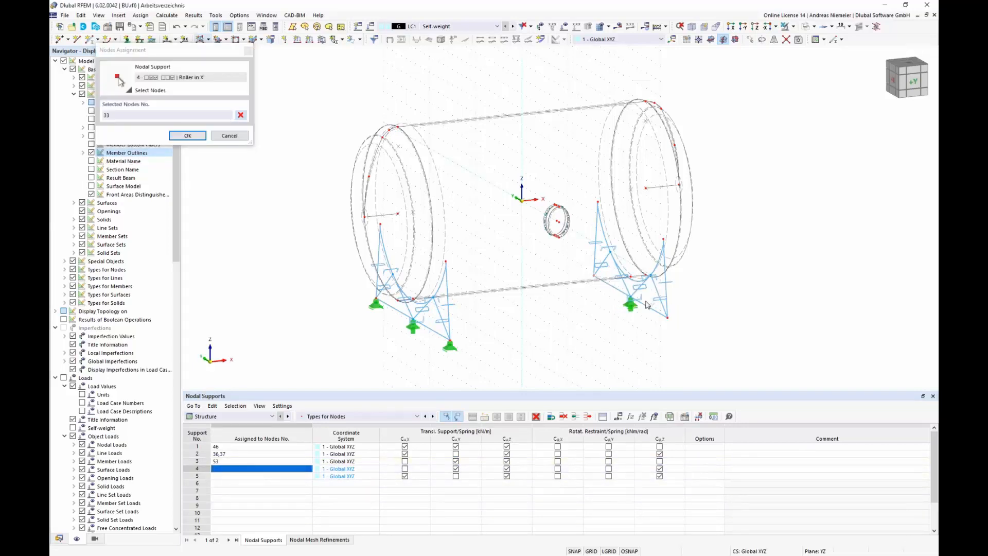
pyautogui.click(668, 318)
pyautogui.click(187, 135)
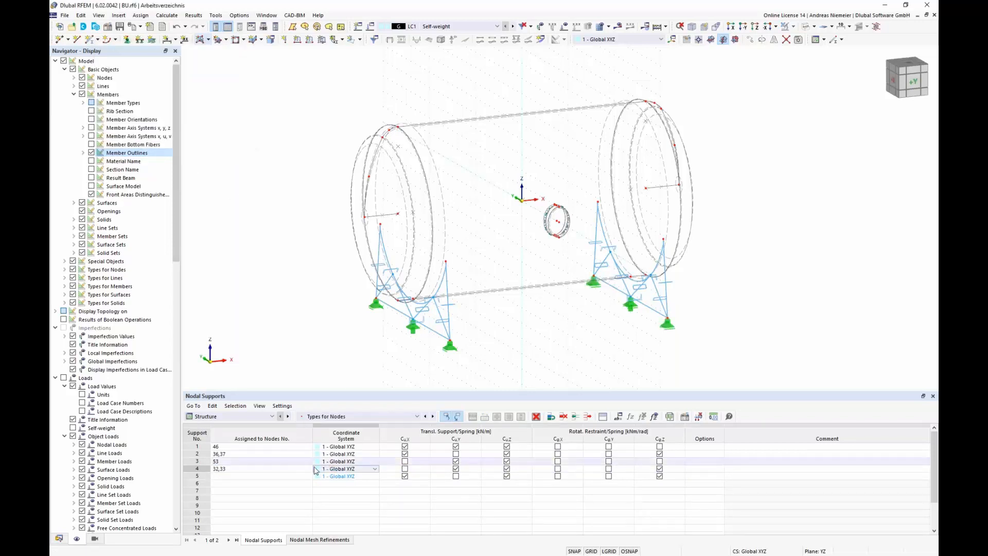
pyautogui.click(455, 469)
pyautogui.click(455, 469)
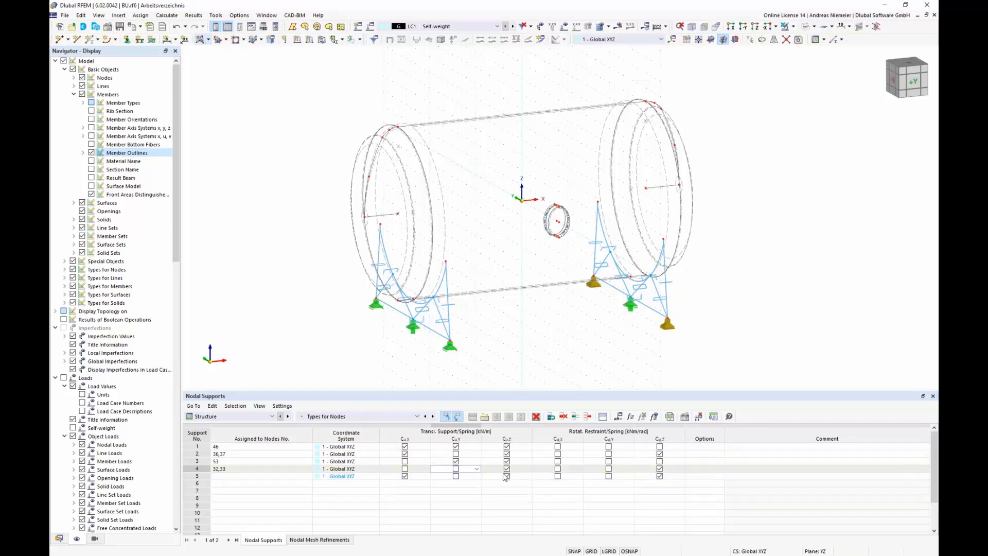
pyautogui.click(659, 469)
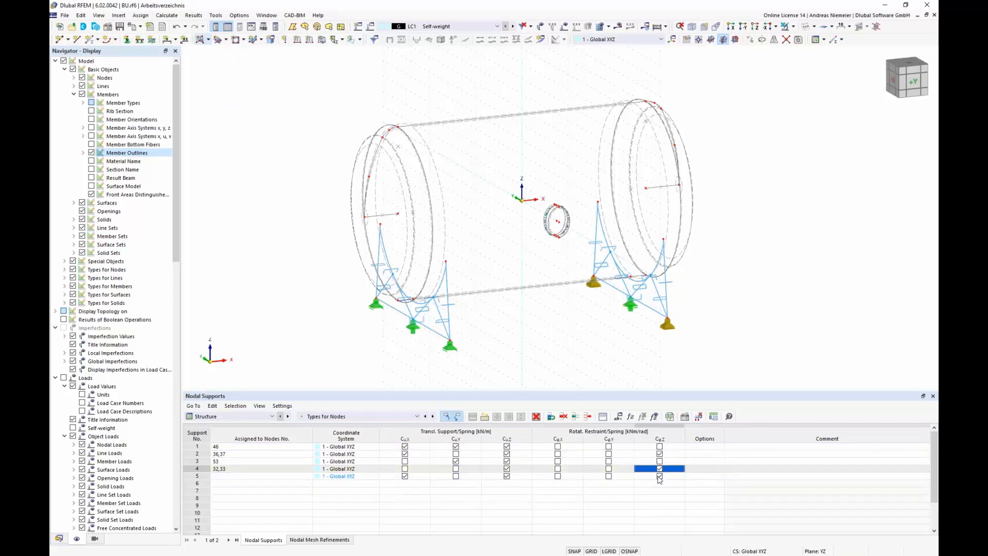
# Step: Delete the unused nodal support 5 from the table
pyautogui.click(197, 476)
pyautogui.click(537, 418)
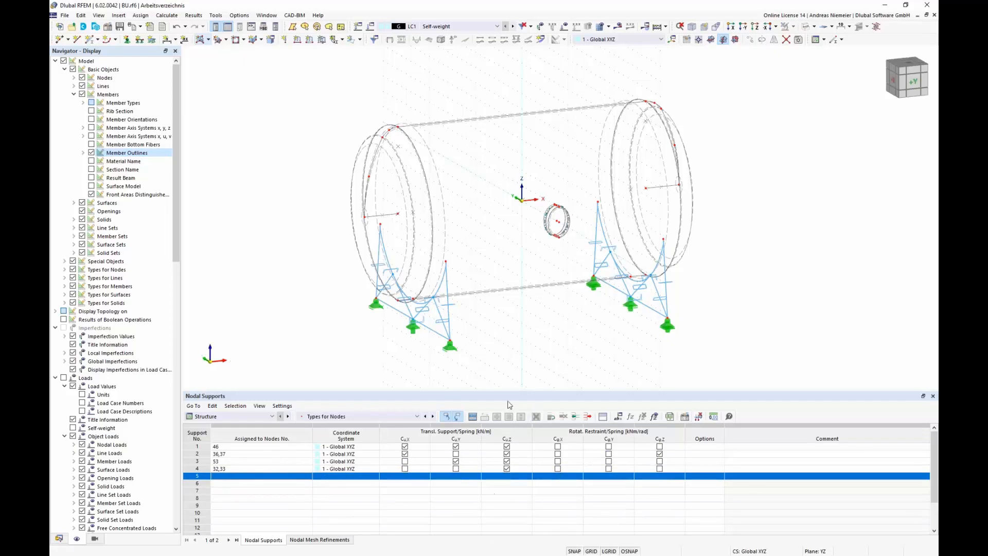
pyautogui.keyDown('ctrl'); pyautogui.moveTo(571, 343); pyautogui.dragTo(514, 314, button='middle'); pyautogui.keyUp('ctrl')
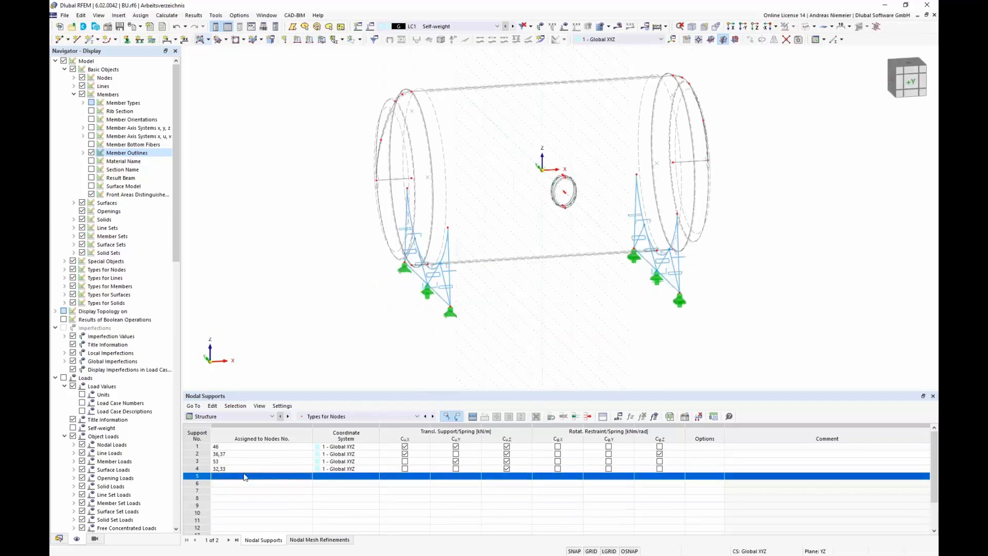
pyautogui.keyDown('ctrl'); pyautogui.moveTo(494, 353); pyautogui.dragTo(443, 342, button='middle'); pyautogui.keyUp('ctrl')
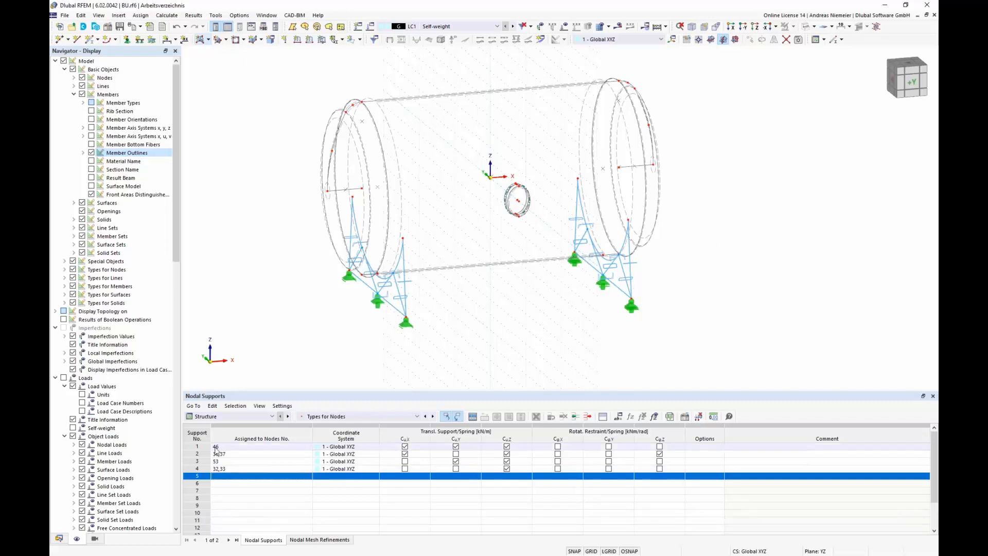
# Step: Try to calculate load case LC1 Self-weight, aborting at the plausibility check
pyautogui.click(238, 416)
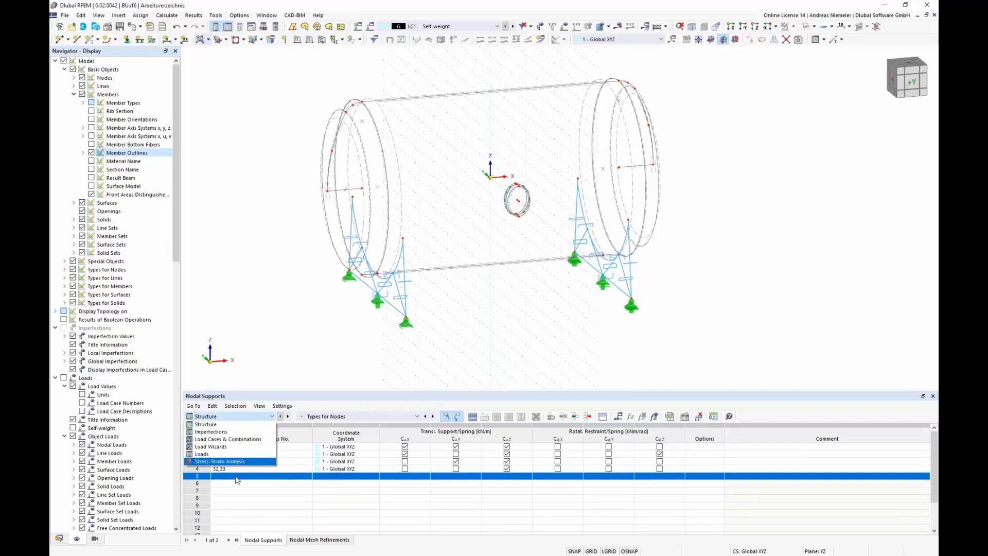
pyautogui.click(210, 441)
pyautogui.click(255, 490)
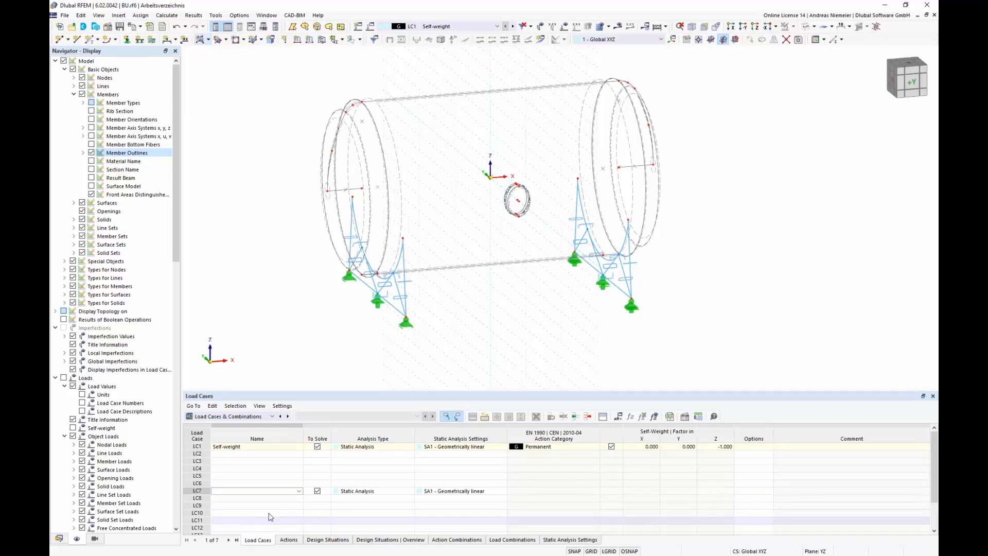
pyautogui.click(291, 447)
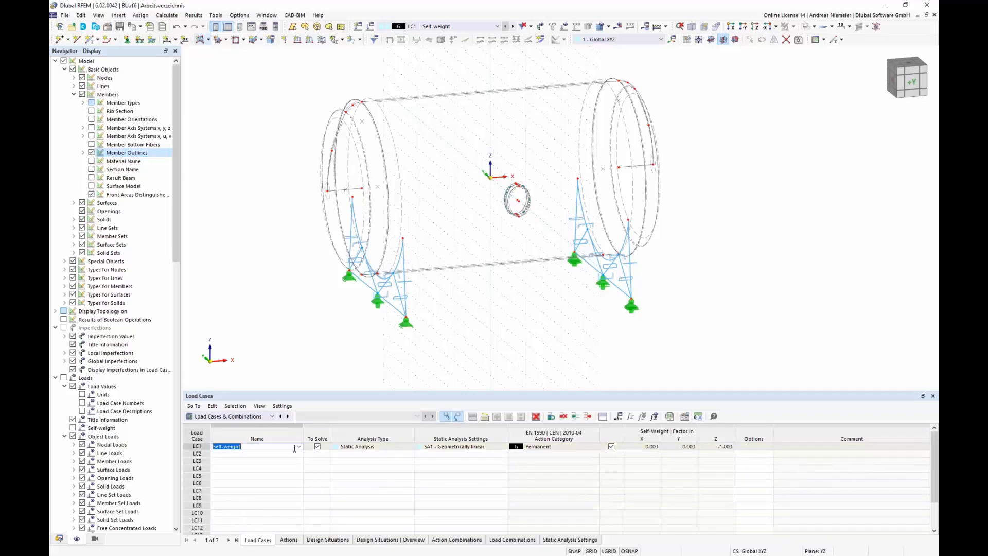
pyautogui.click(618, 26)
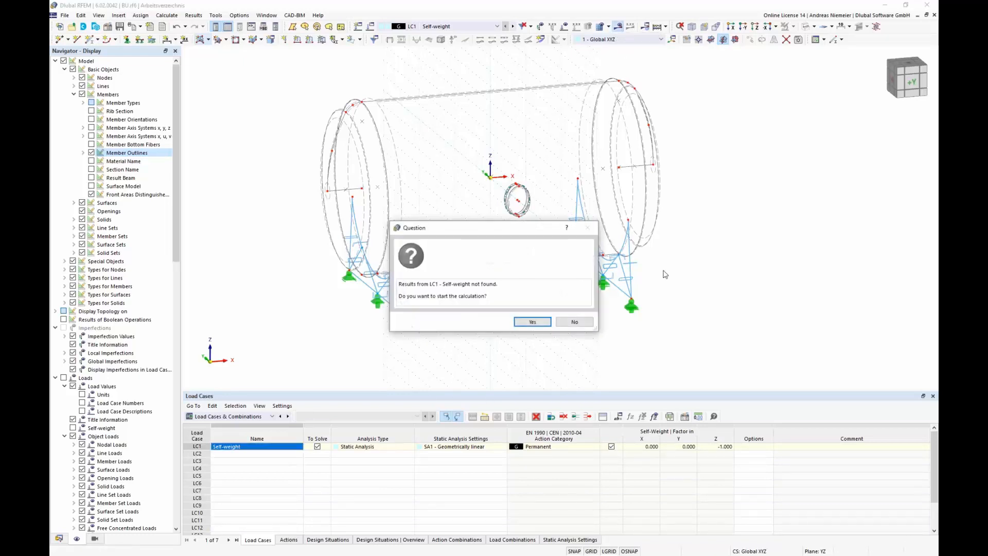
pyautogui.click(530, 321)
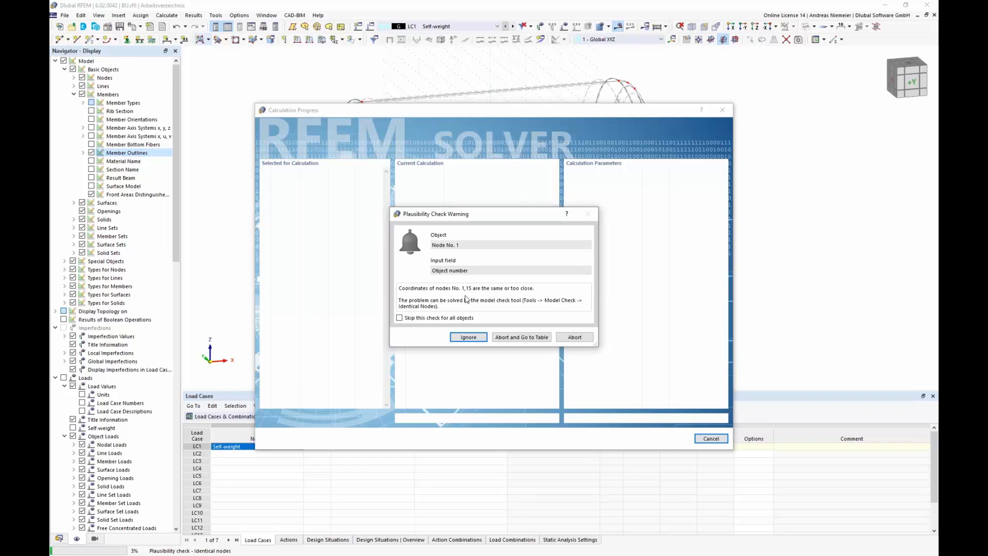
pyautogui.click(587, 338)
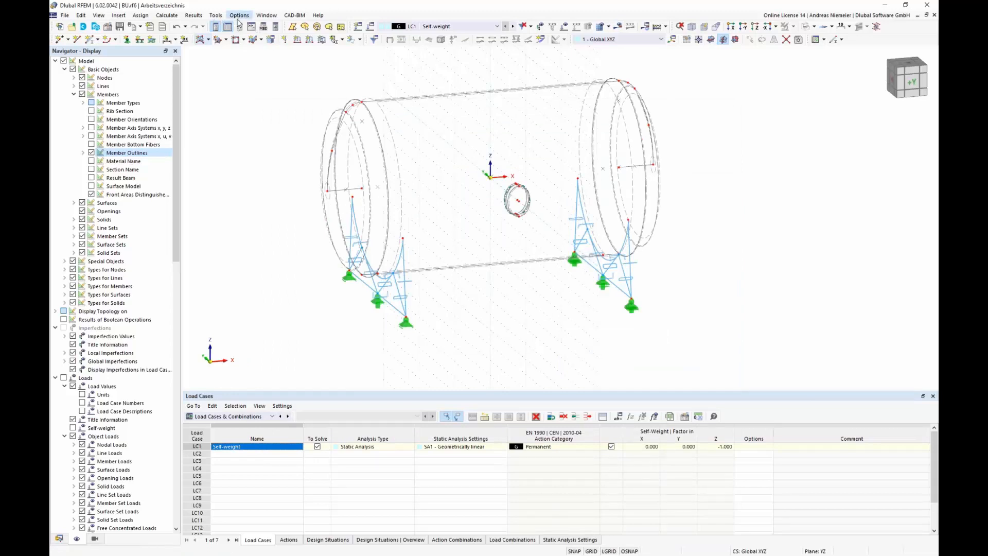
# Step: Run the Identical Nodes model check and delete unused nodes for node group 1,15
pyautogui.click(215, 15)
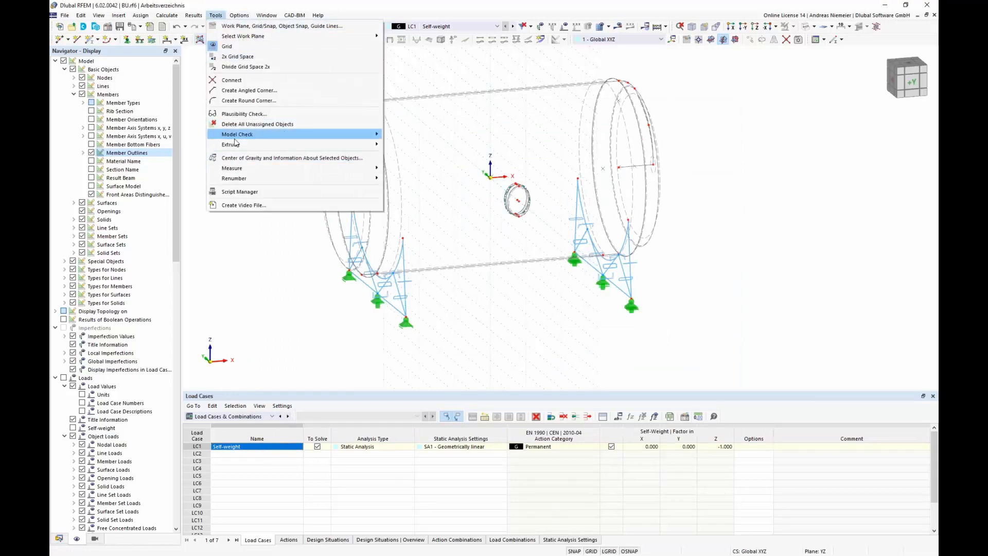
pyautogui.moveTo(237, 134)
pyautogui.click(426, 136)
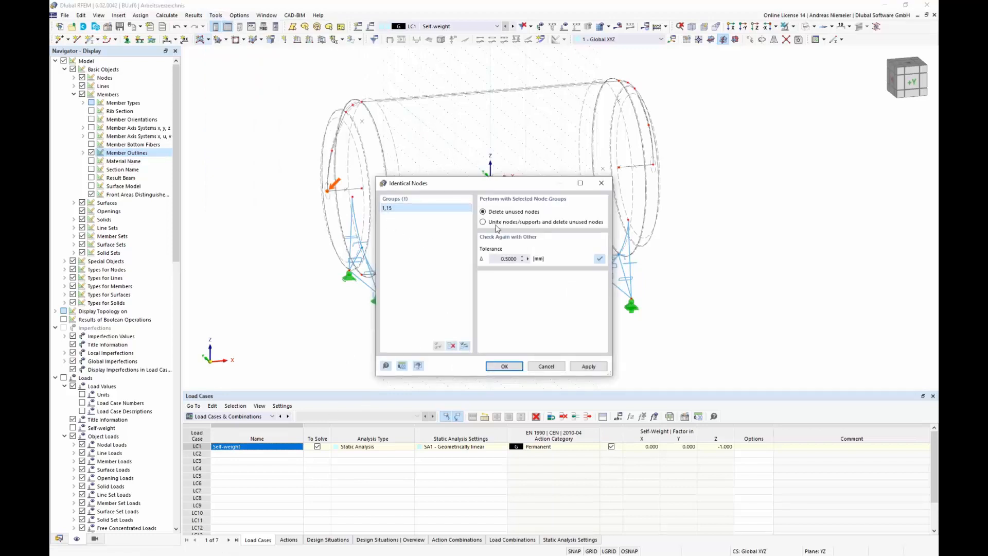
pyautogui.click(511, 367)
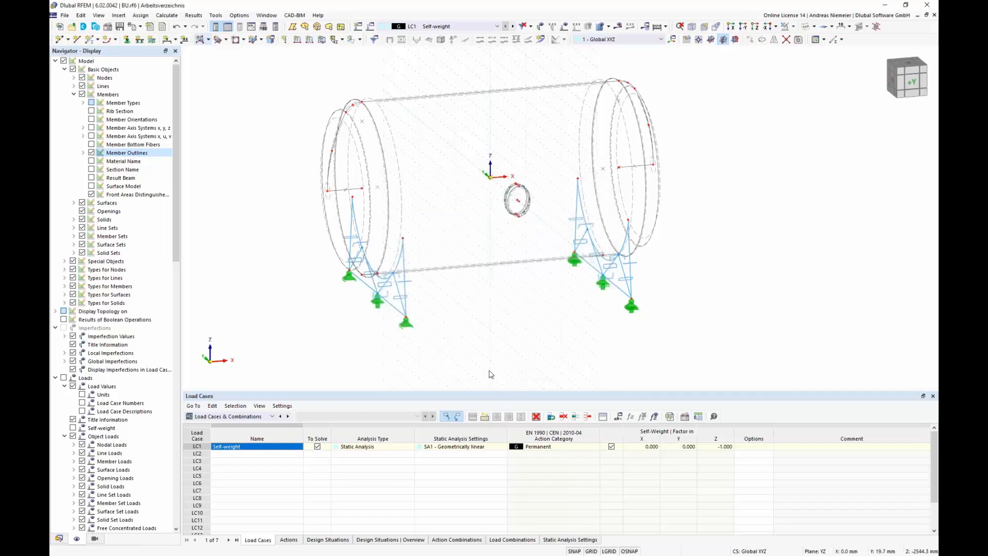
# Step: Calculate load case LC1 Self-weight and compare the summed loads and support forces in Z
pyautogui.click(618, 26)
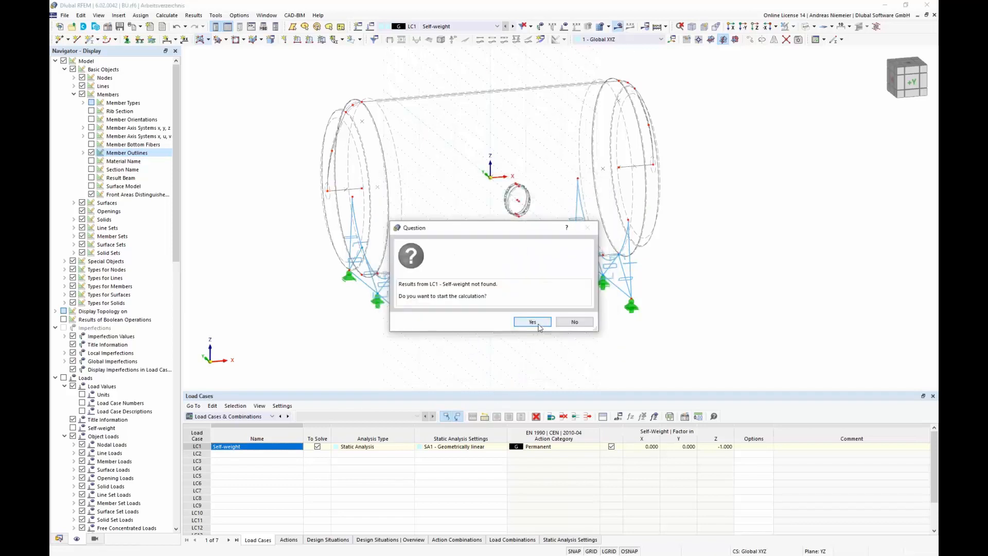
pyautogui.click(544, 325)
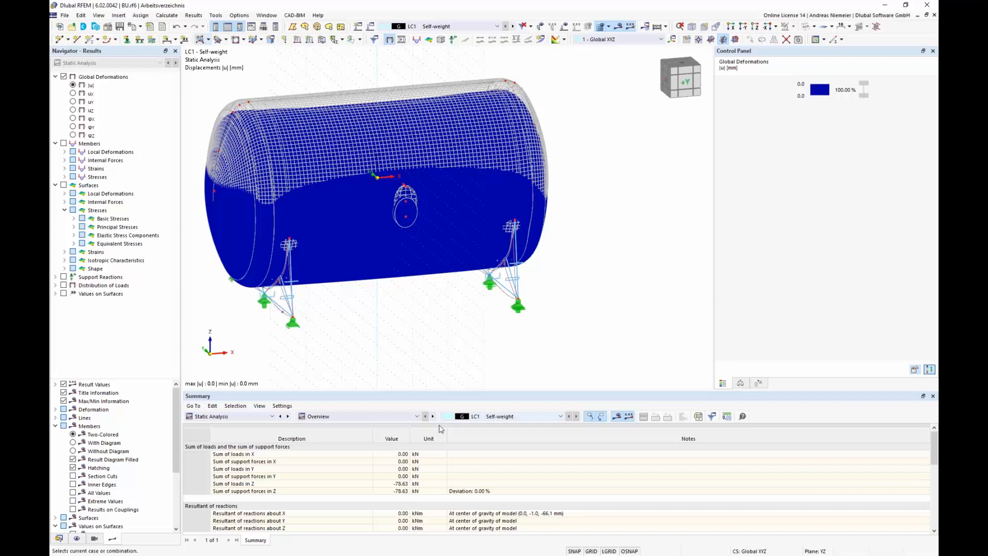
pyautogui.moveTo(403, 456); pyautogui.dragTo(361, 490)
pyautogui.click(245, 485)
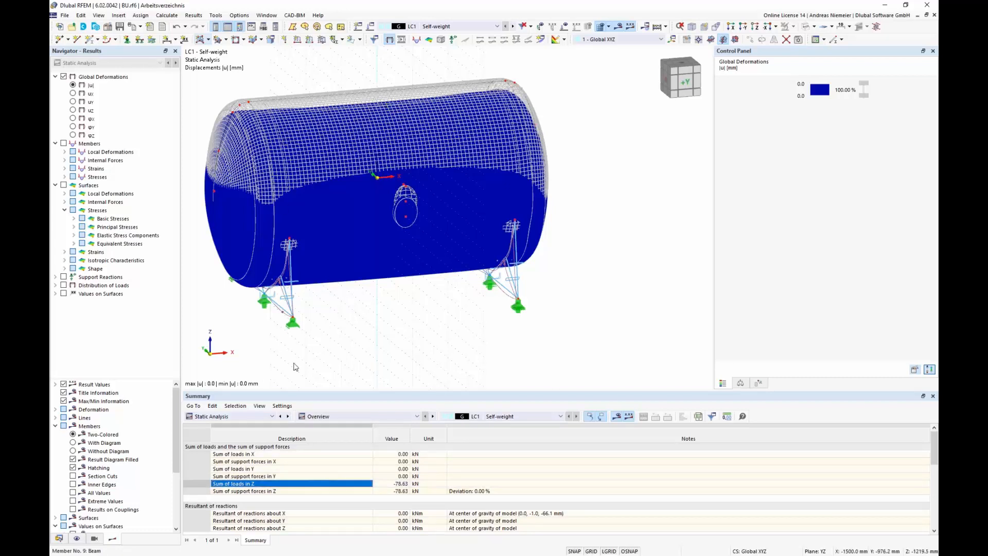
pyautogui.moveTo(404, 484); pyautogui.dragTo(406, 492)
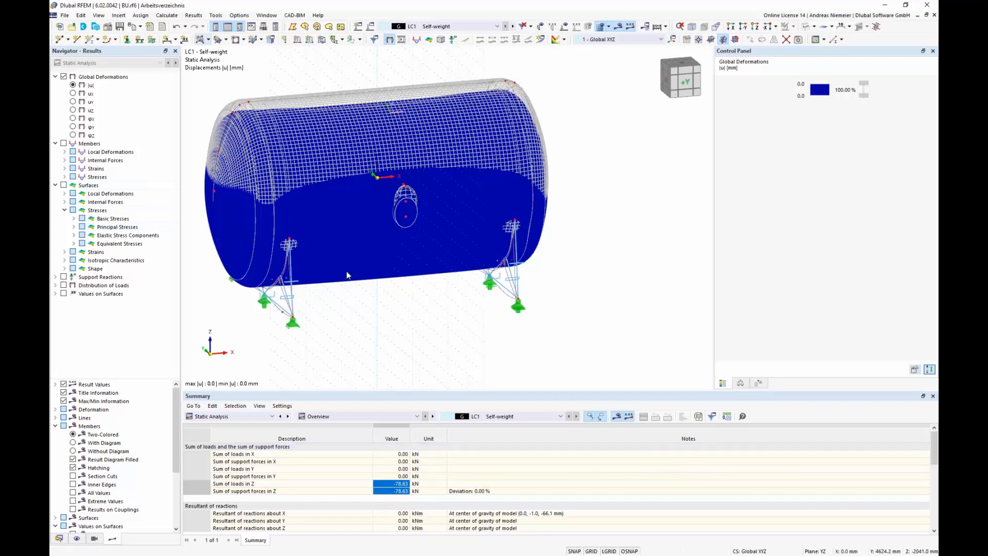
pyautogui.moveTo(346, 309); pyautogui.dragTo(426, 290, button='middle')
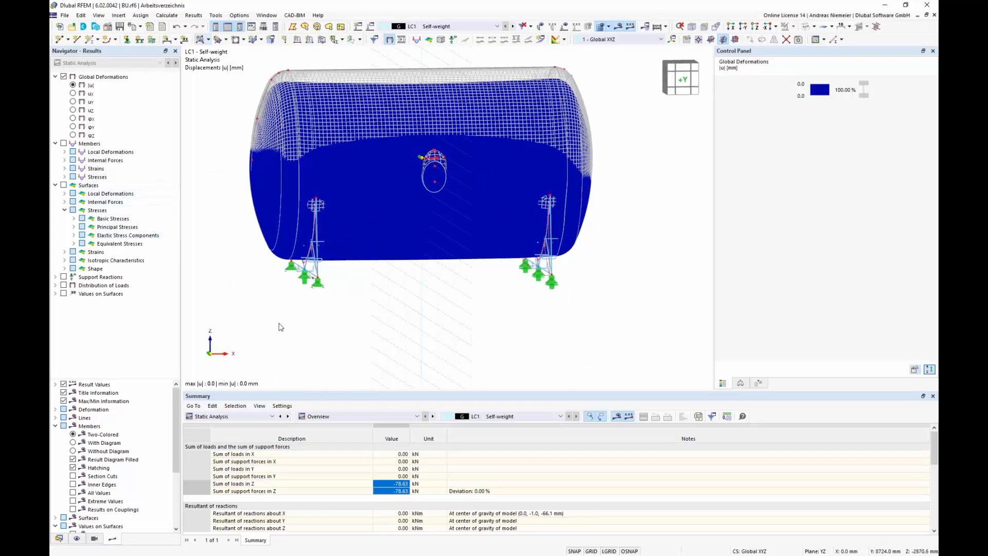
# Step: Display von Mises equivalent stresses for the members and the maximum von Mises stresses on the surfaces
pyautogui.click(64, 176)
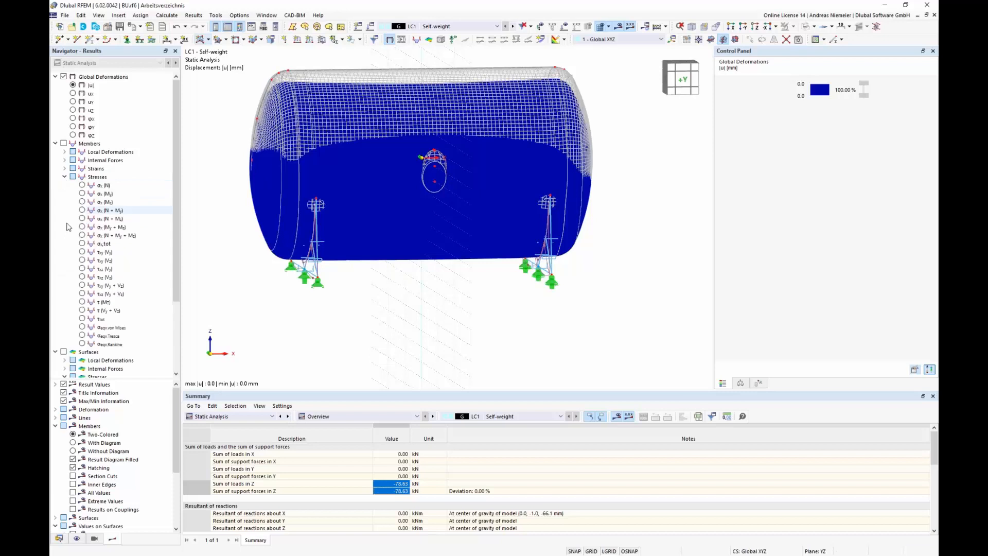
pyautogui.click(64, 144)
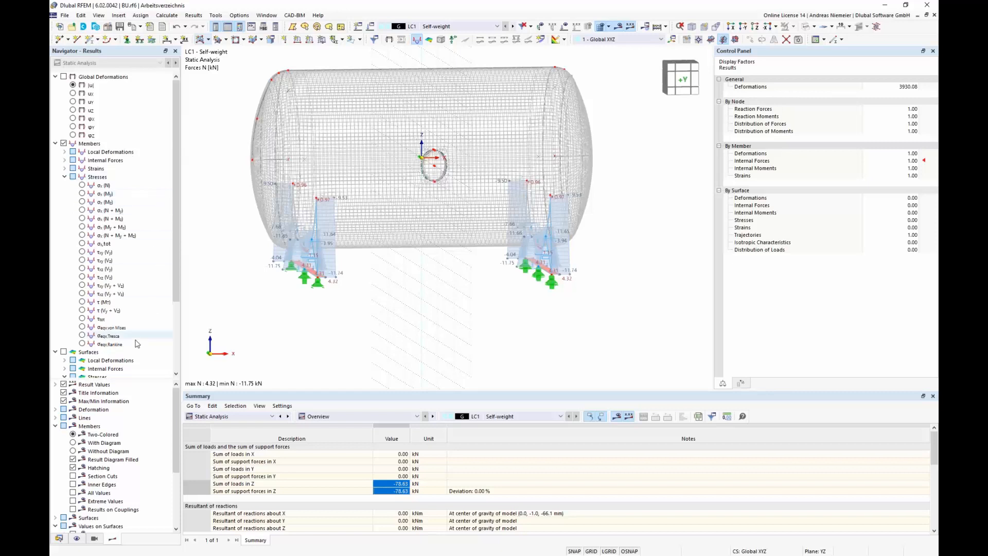
pyautogui.click(82, 328)
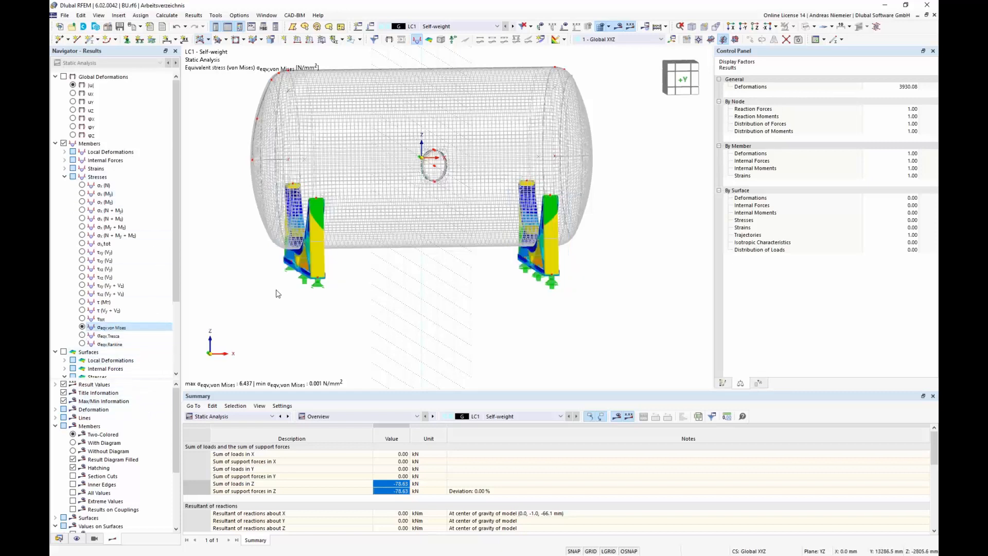
pyautogui.scroll(2, 278, 293)
pyautogui.keyDown('ctrl'); pyautogui.moveTo(286, 308); pyautogui.dragTo(251, 387, button='middle'); pyautogui.keyUp('ctrl')
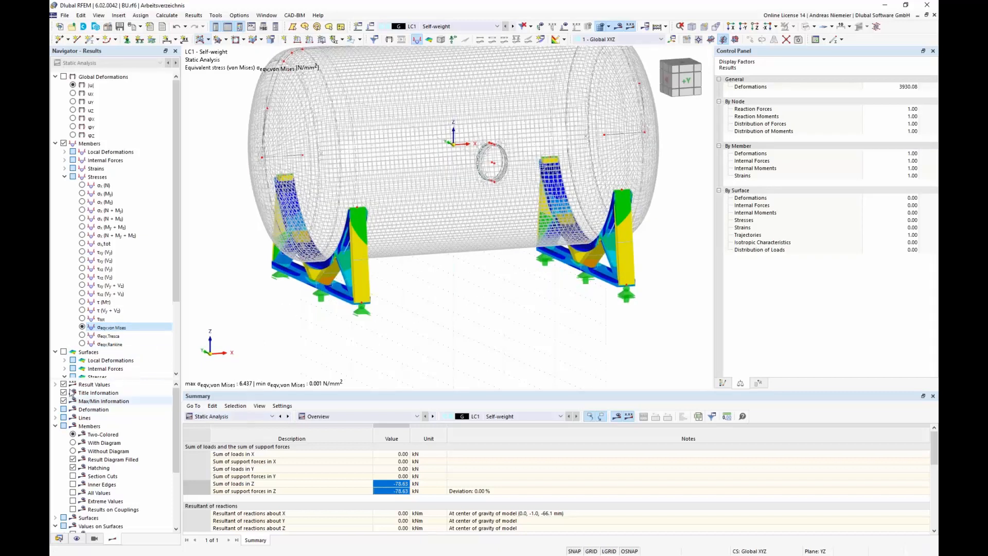
pyautogui.scroll(-4, 81, 309)
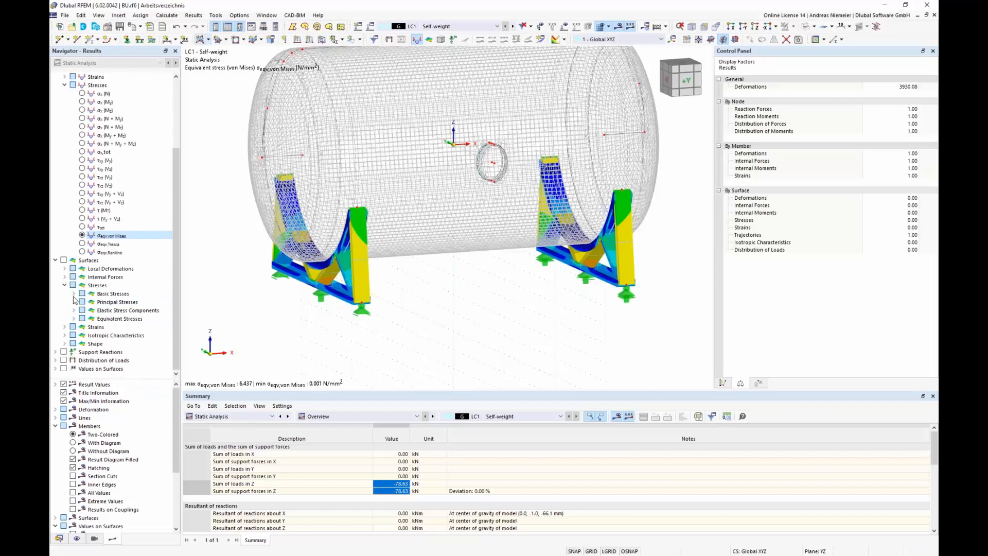
pyautogui.click(73, 318)
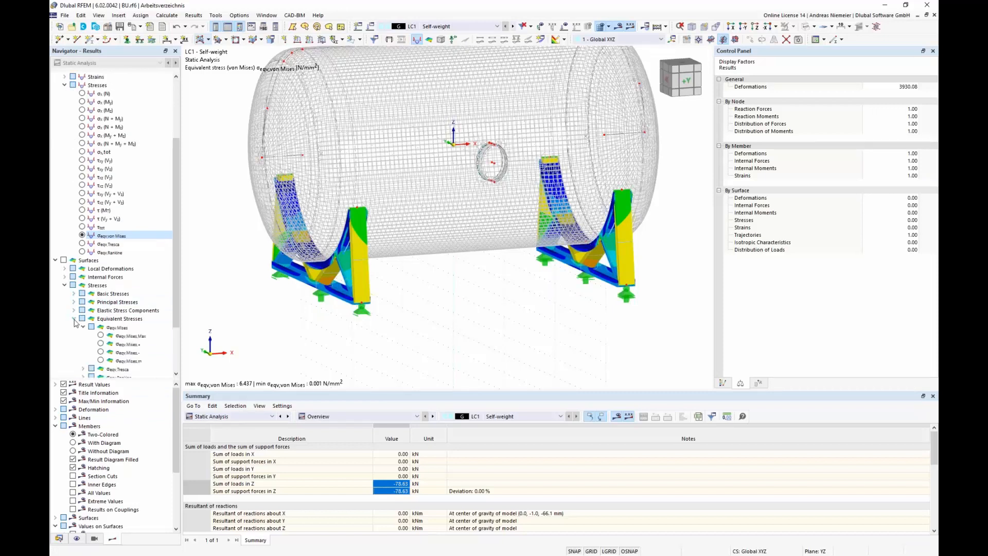
pyautogui.click(102, 337)
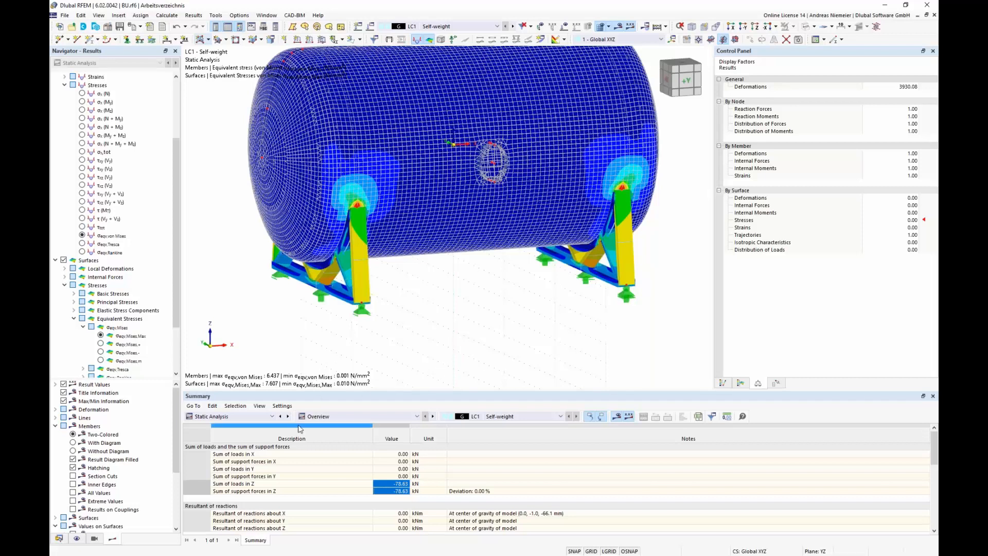
# Step: Create load case LC2 named Interna pressure with action category Permanent/Imposed
pyautogui.click(236, 417)
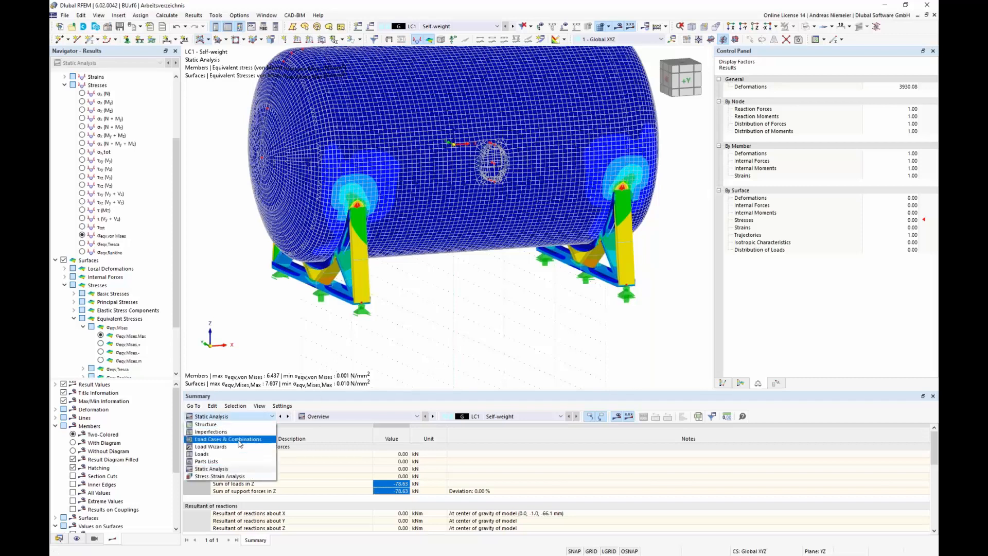
pyautogui.click(245, 466)
pyautogui.click(253, 453)
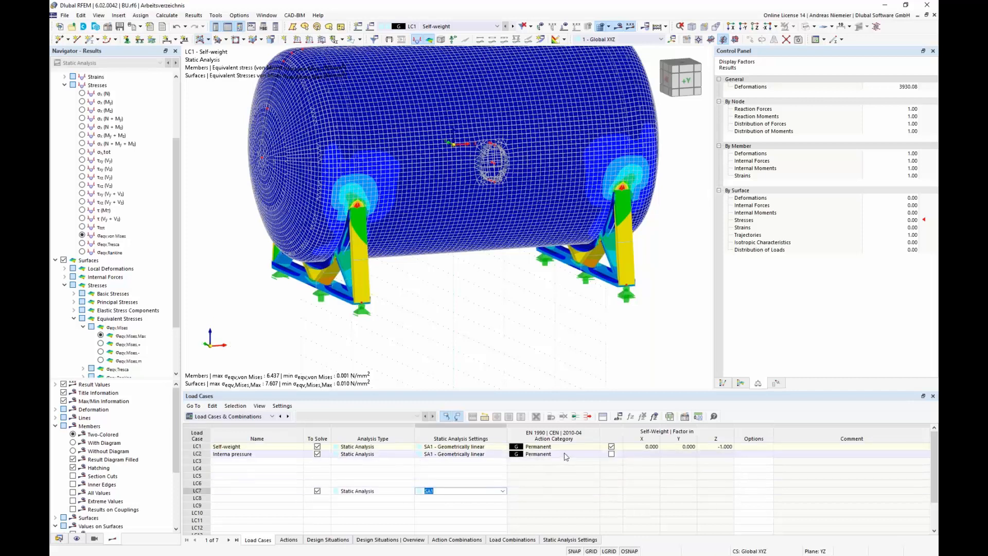
pyautogui.click(566, 454)
pyautogui.click(568, 455)
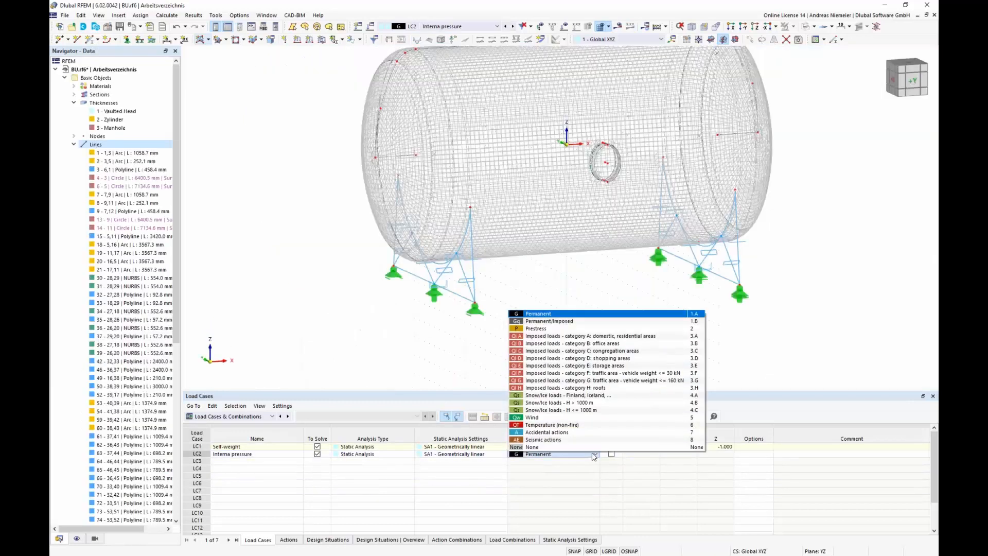
pyautogui.click(547, 322)
pyautogui.click(551, 506)
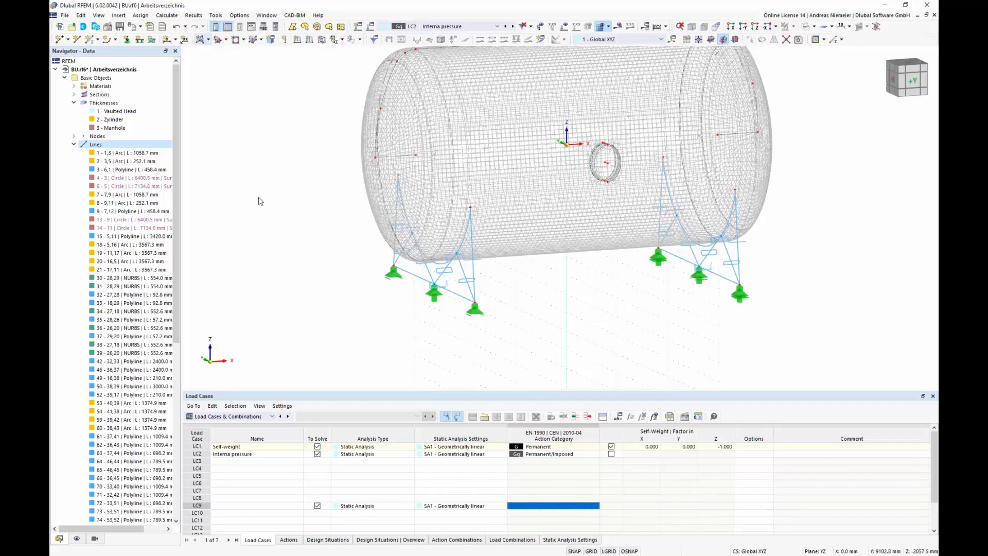
# Step: Define a new uniform surface load for LC2 in the local z direction with magnitude 1000 kN/m²
pyautogui.click(321, 39)
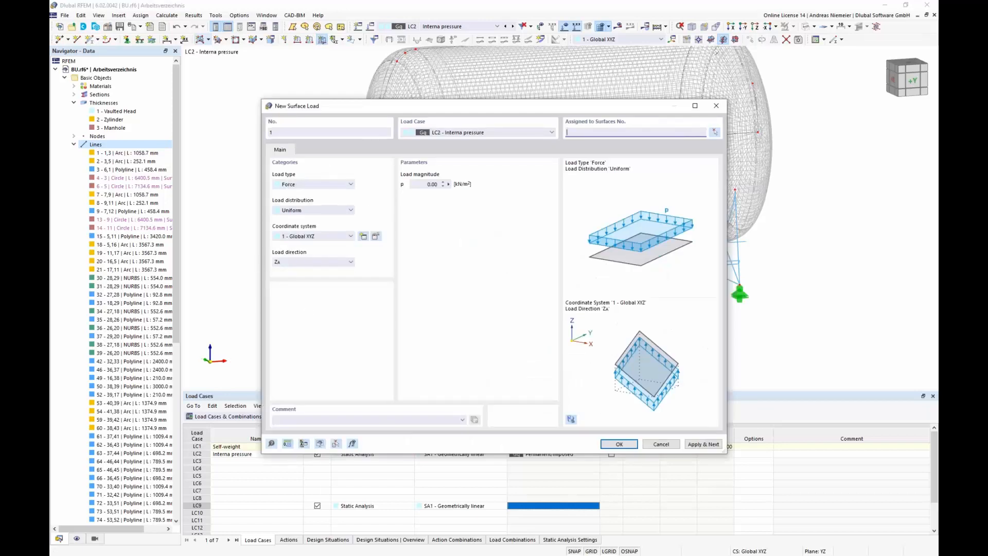
pyautogui.click(298, 238)
pyautogui.click(290, 249)
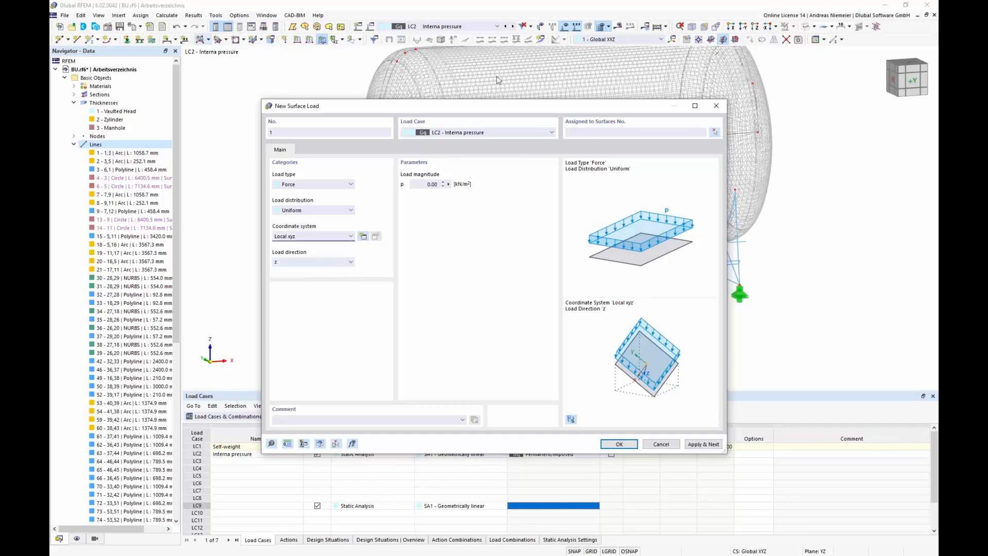
pyautogui.click(426, 183)
pyautogui.write('100')
pyautogui.click(382, 421)
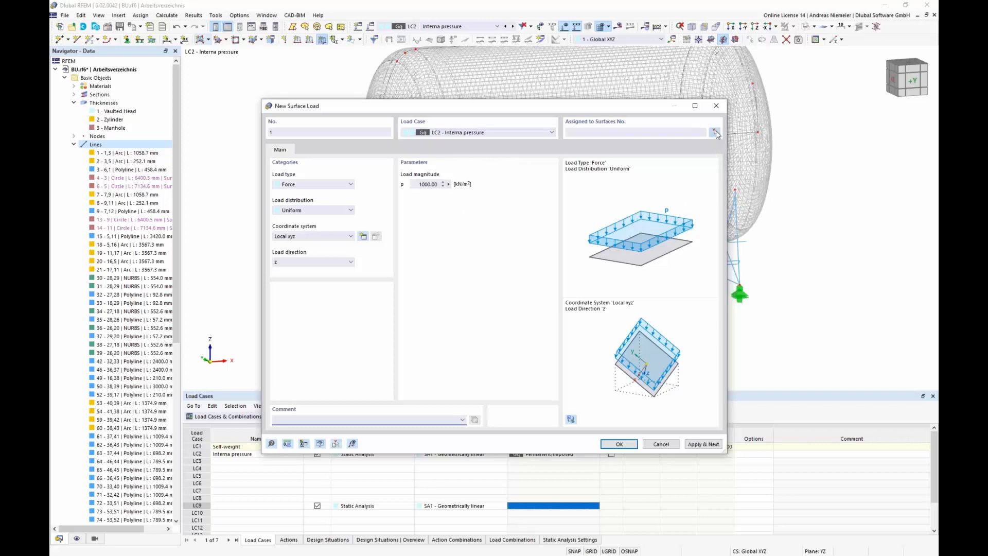
# Step: Assign the surface load to surfaces 1-5,7,11,13,15 by picking the vessel surfaces, and confirm the load
pyautogui.click(715, 132)
pyautogui.moveTo(719, 195); pyautogui.dragTo(390, 115)
pyautogui.scroll(1, 576, 233)
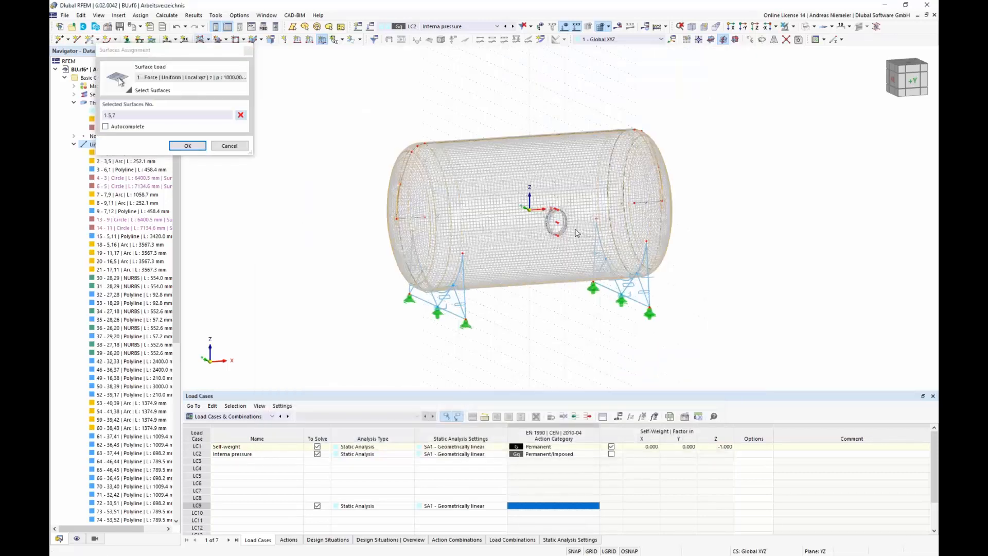
pyautogui.scroll(7, 576, 232)
pyautogui.moveTo(541, 213); pyautogui.dragTo(515, 241, button='middle')
pyautogui.scroll(5, 514, 243)
pyautogui.click(529, 238)
pyautogui.click(542, 241)
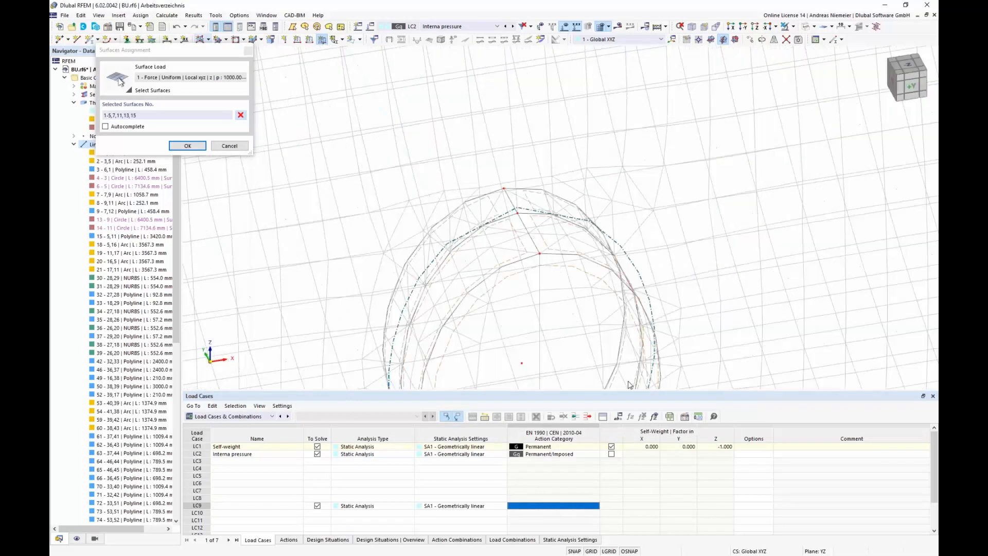
pyautogui.scroll(-3, 492, 323)
pyautogui.scroll(-2, 491, 323)
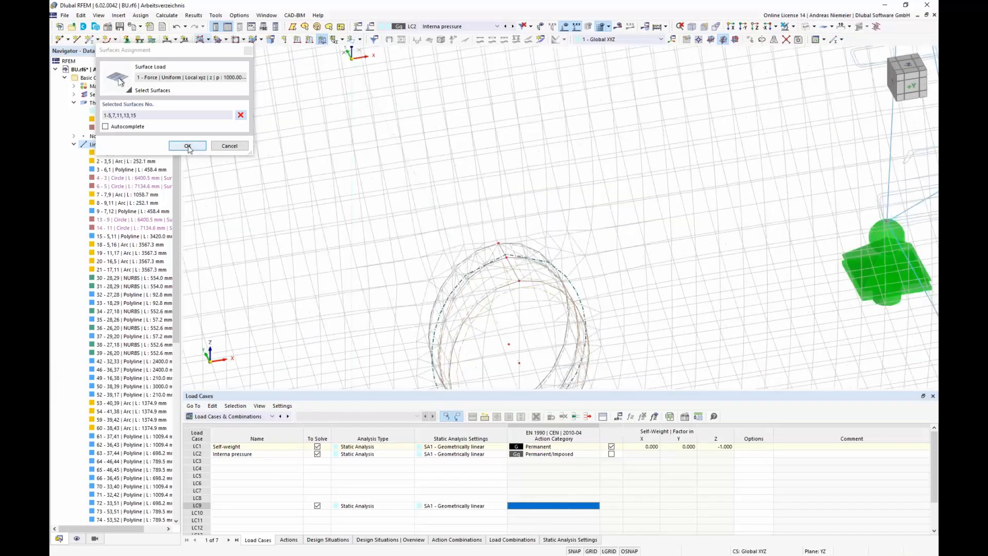
pyautogui.click(187, 146)
pyautogui.click(618, 443)
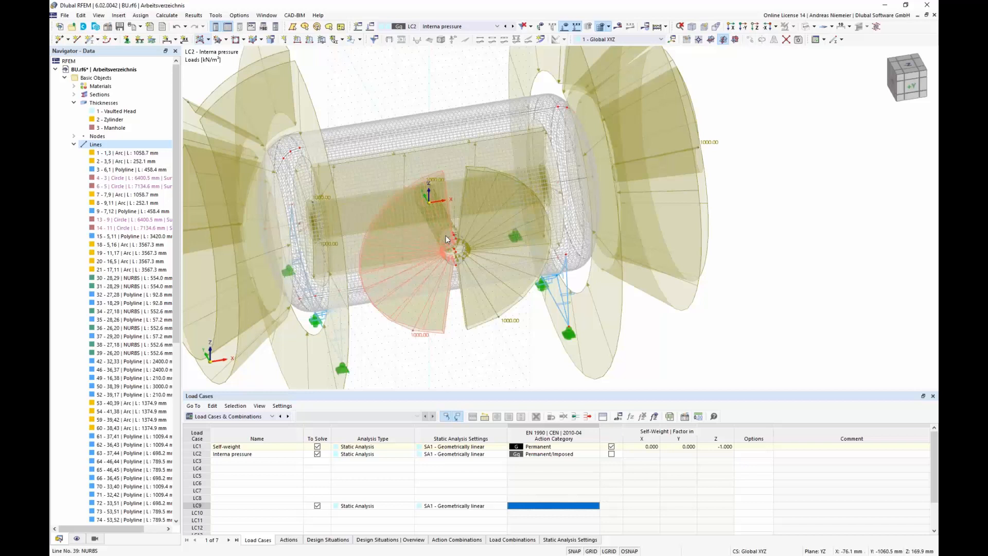
# Step: Hide the load display and calculate load case LC2 Interna pressure
pyautogui.keyDown('ctrl'); pyautogui.moveTo(446, 236); pyautogui.dragTo(504, 304, button='middle'); pyautogui.keyUp('ctrl')
pyautogui.scroll(-1, 505, 304)
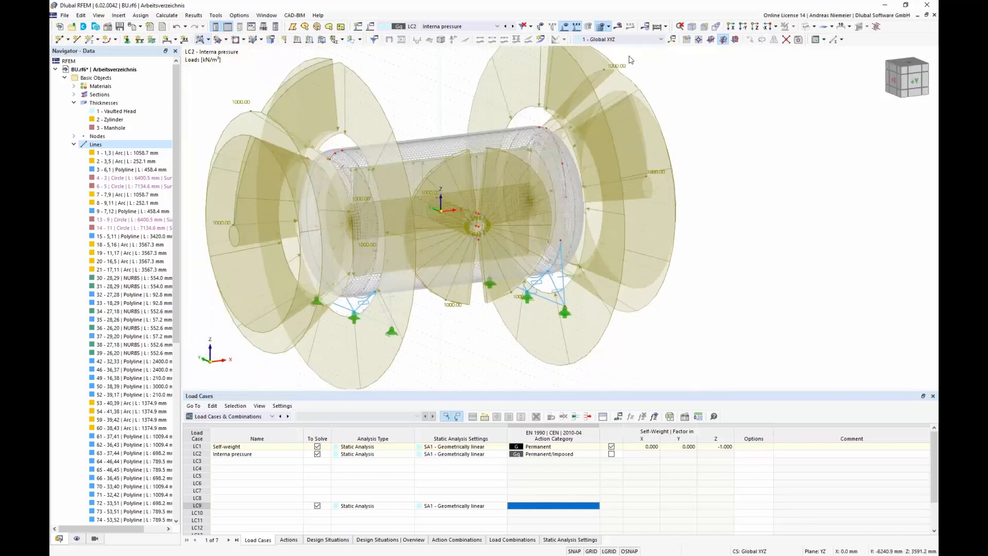
pyautogui.click(564, 26)
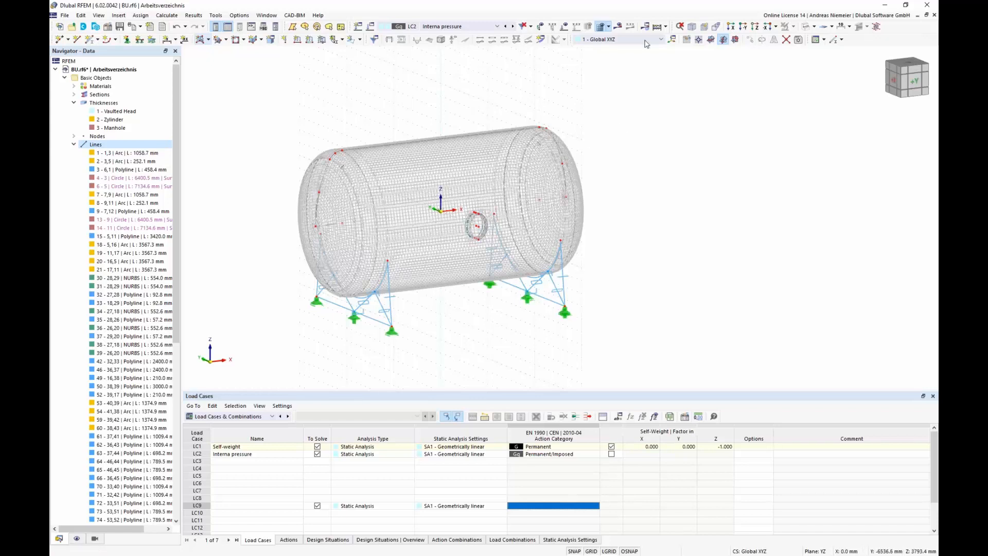
pyautogui.click(623, 30)
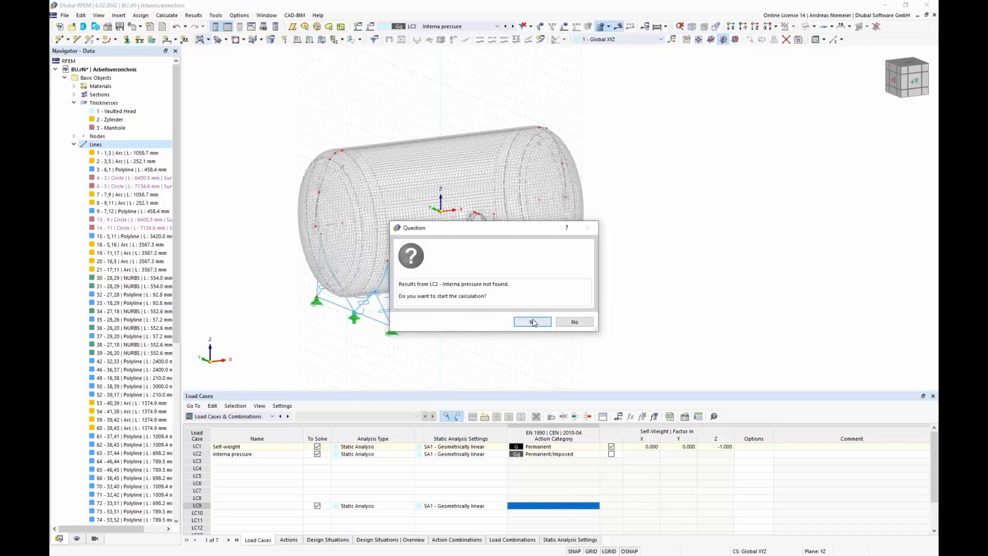
pyautogui.click(532, 323)
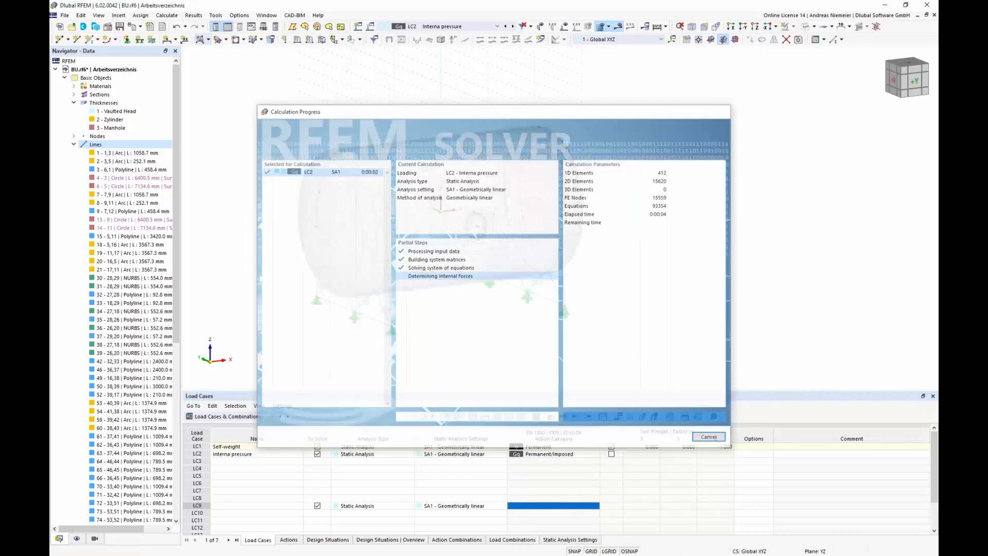
# Step: Review LC2 results: global deformations, equivalent stresses on members and surfaces, load sums, and distribution of loads
pyautogui.moveTo(389, 325); pyautogui.dragTo(499, 310, button='middle')
pyautogui.keyDown('ctrl'); pyautogui.moveTo(499, 311); pyautogui.dragTo(453, 310, button='middle'); pyautogui.keyUp('ctrl')
pyautogui.scroll(-2, 452, 310)
pyautogui.scroll(4, 116, 105)
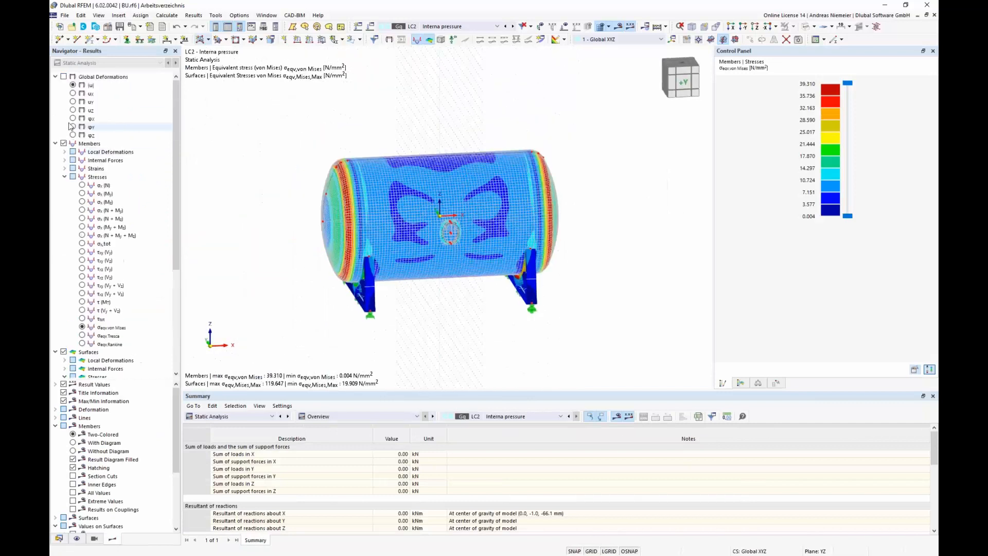
pyautogui.click(64, 77)
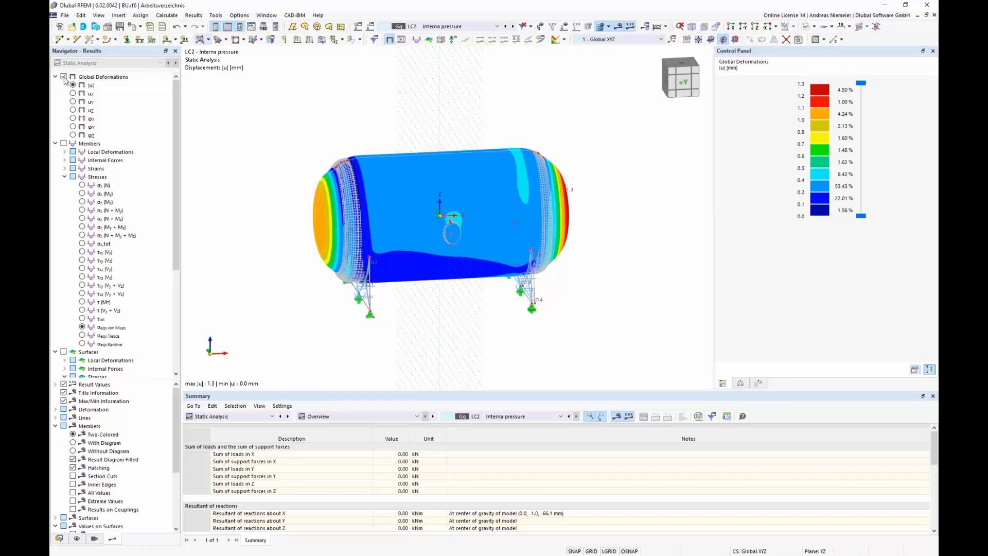
pyautogui.click(63, 144)
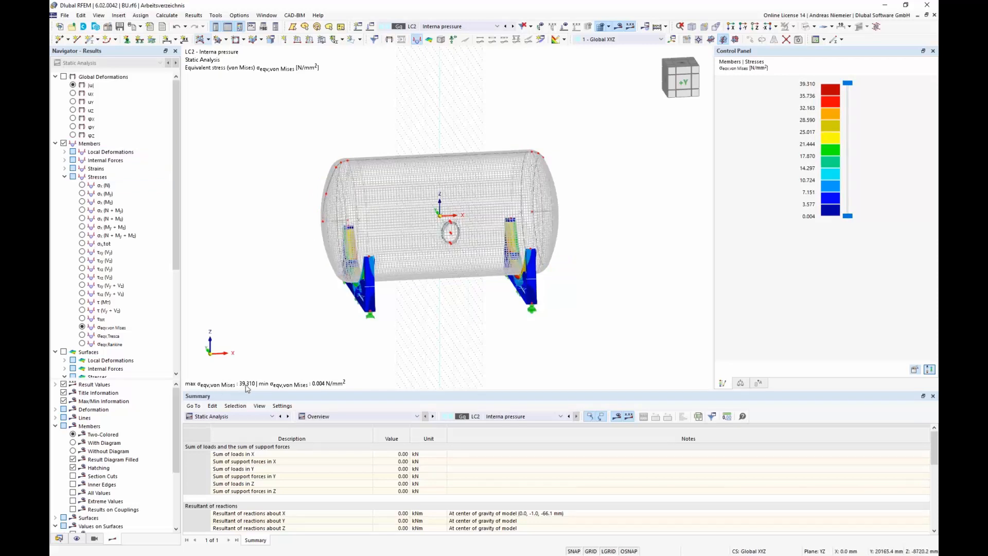
pyautogui.scroll(-7, 121, 255)
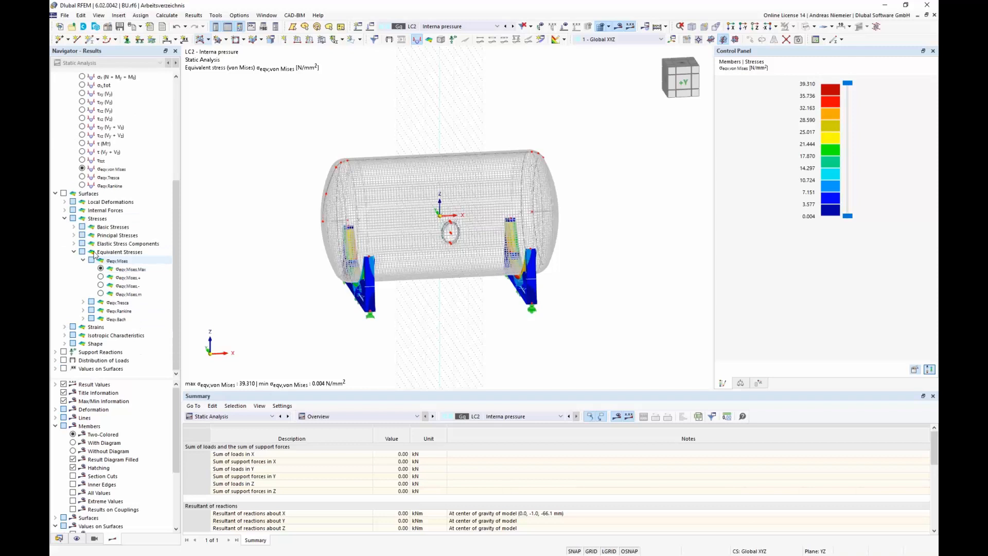
pyautogui.click(64, 194)
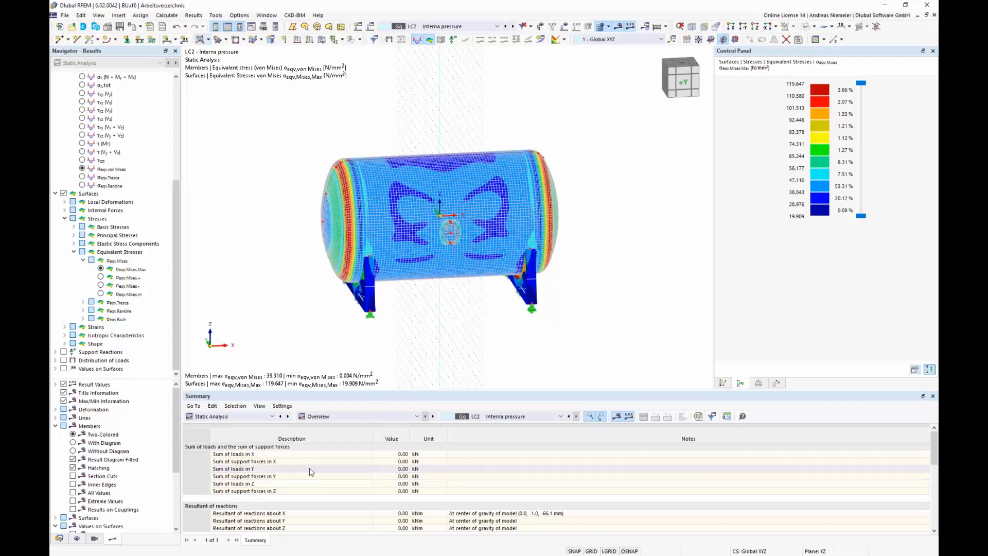
pyautogui.moveTo(399, 454); pyautogui.dragTo(401, 491)
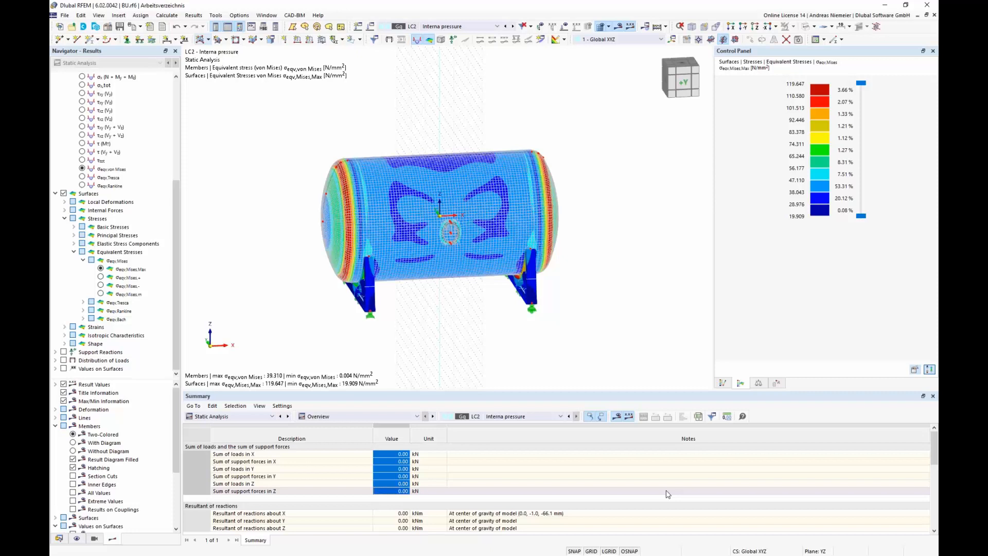
pyautogui.click(63, 361)
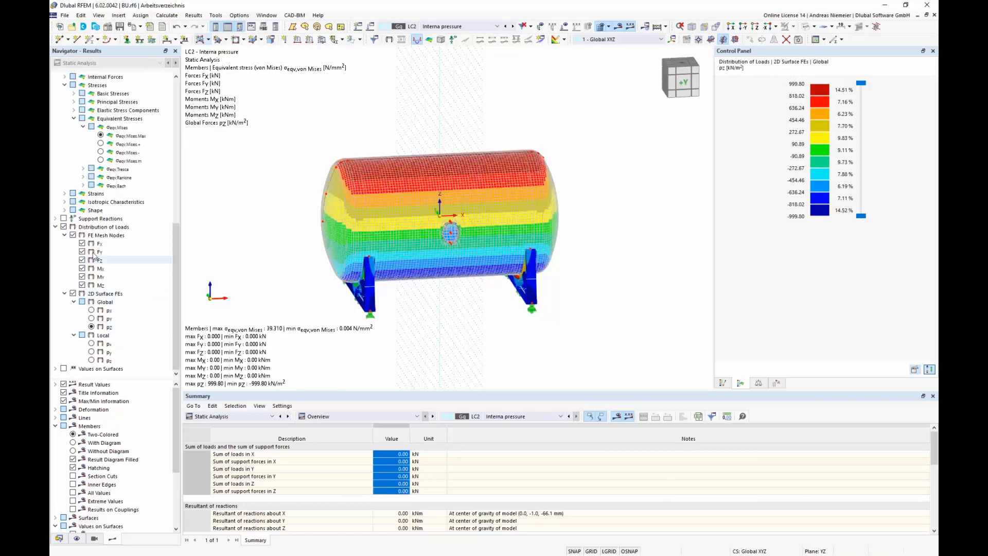
pyautogui.click(72, 234)
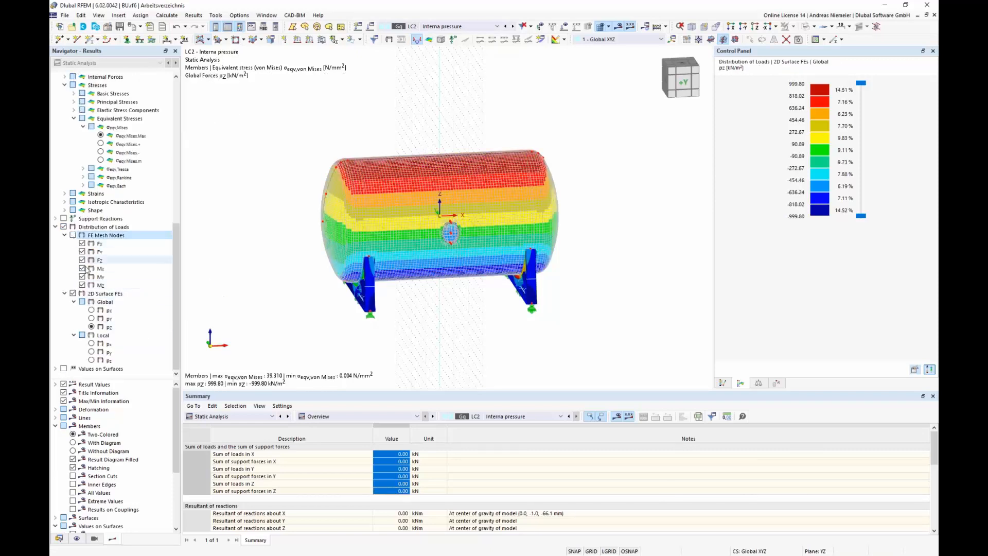
# Step: Display the LC2 load distribution on 2D surface elements in local pz
pyautogui.click(91, 360)
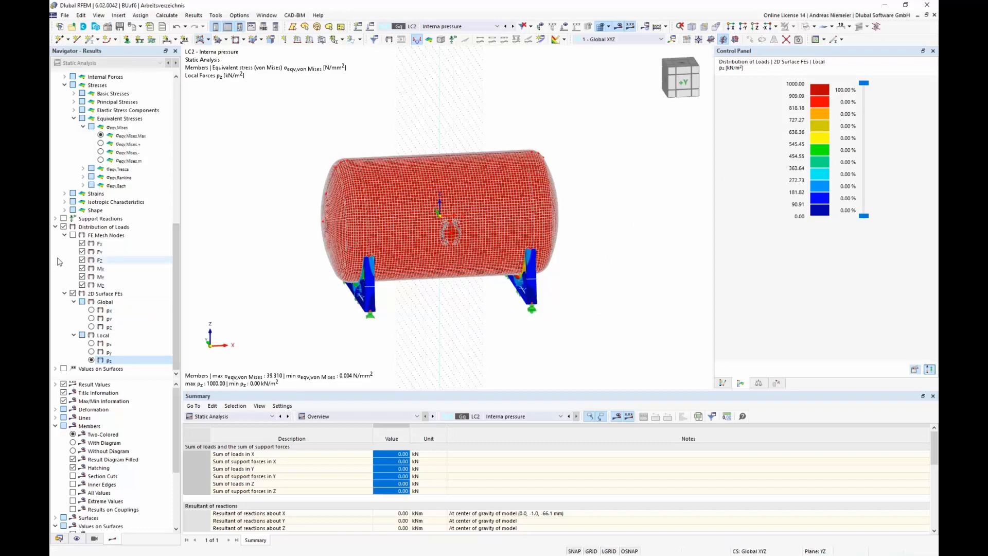
# Step: Open the load cases table and set up load case LC3 named Filling
pyautogui.click(232, 416)
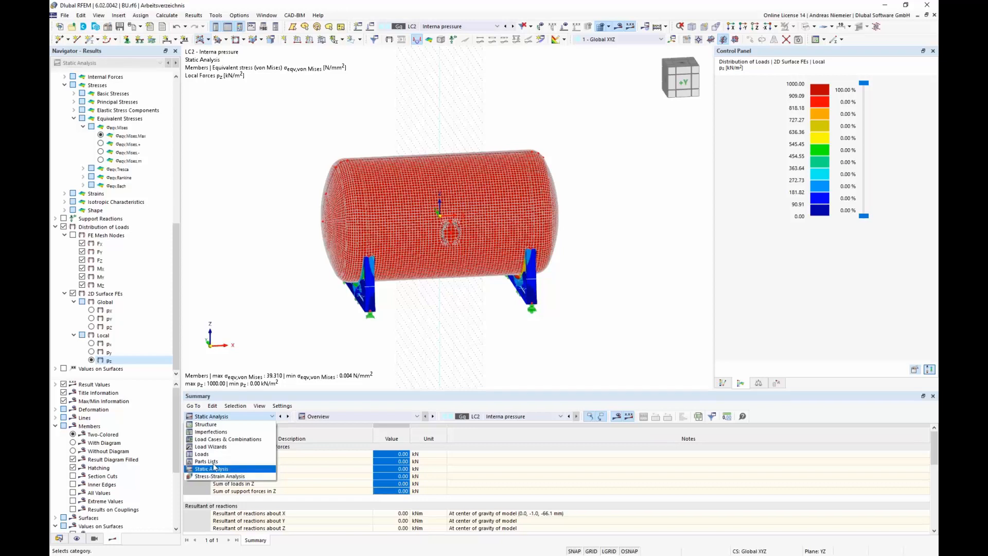
pyautogui.click(229, 439)
pyautogui.click(303, 461)
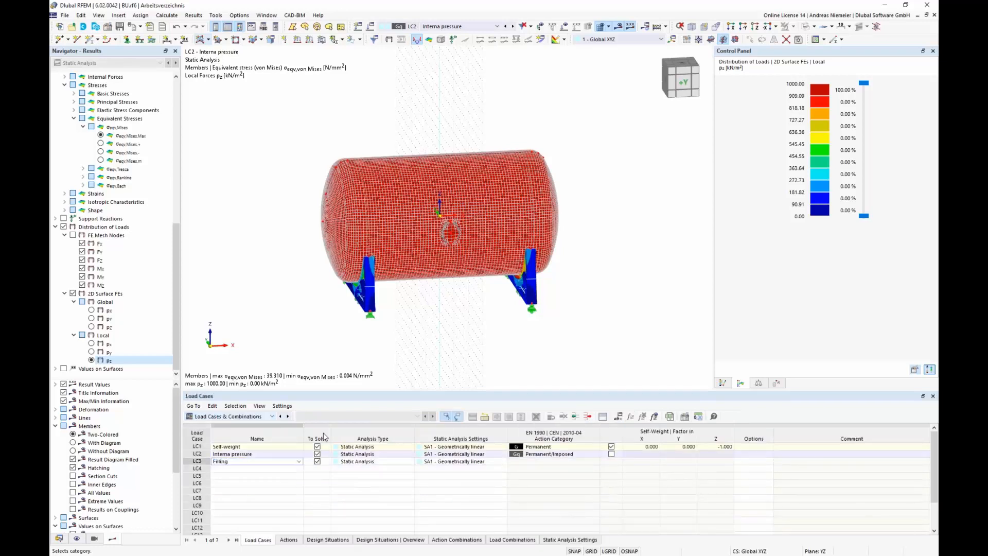
pyautogui.click(291, 514)
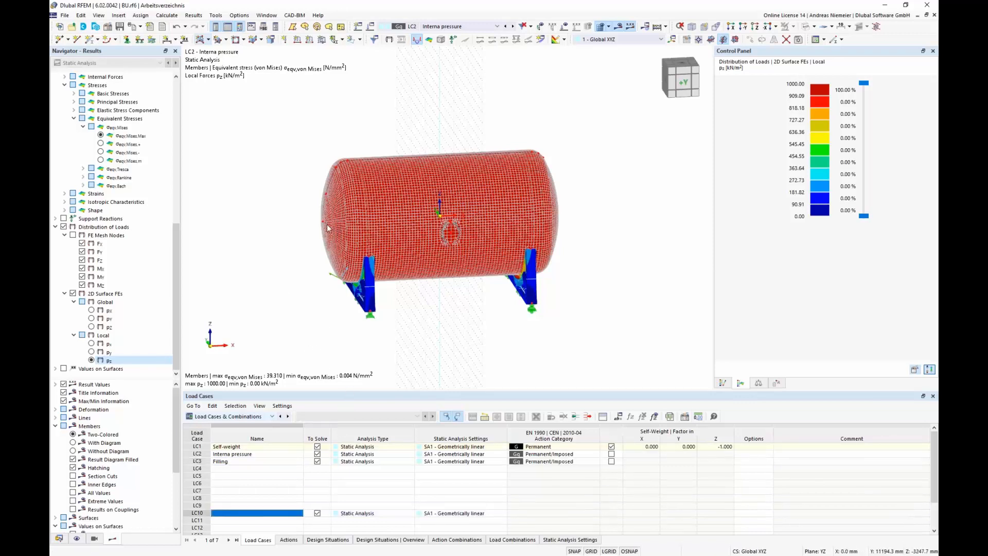
pyautogui.click(235, 462)
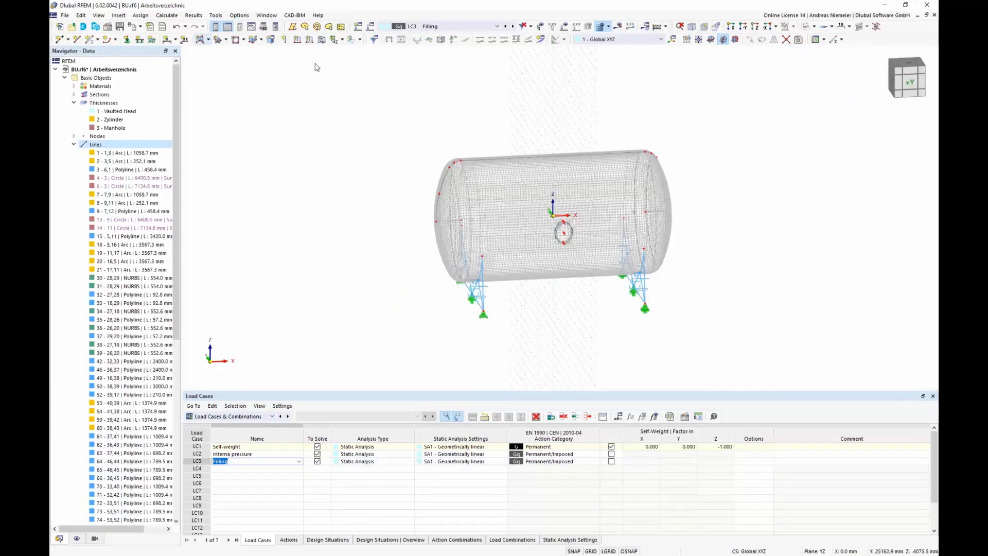
# Step: Start a new surface load for LC3 with linear distribution in Z in the local xyz coordinate system, direction z
pyautogui.click(322, 39)
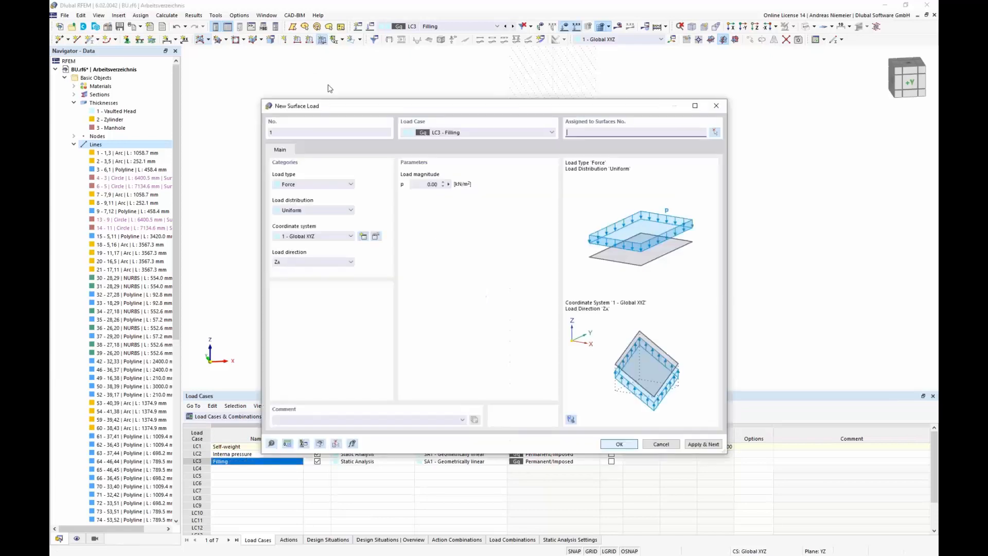
pyautogui.click(302, 210)
pyautogui.click(303, 248)
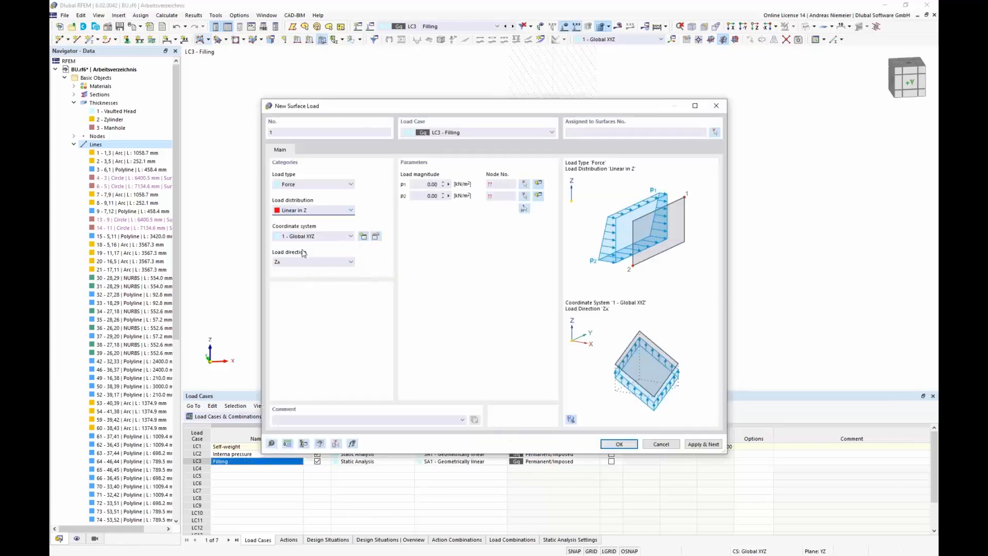
pyautogui.click(311, 264)
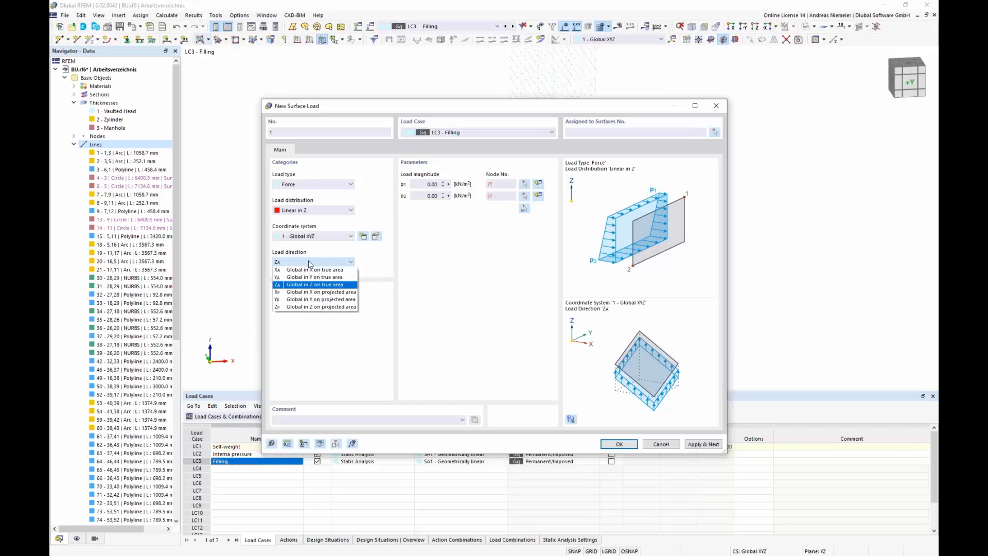
pyautogui.click(311, 238)
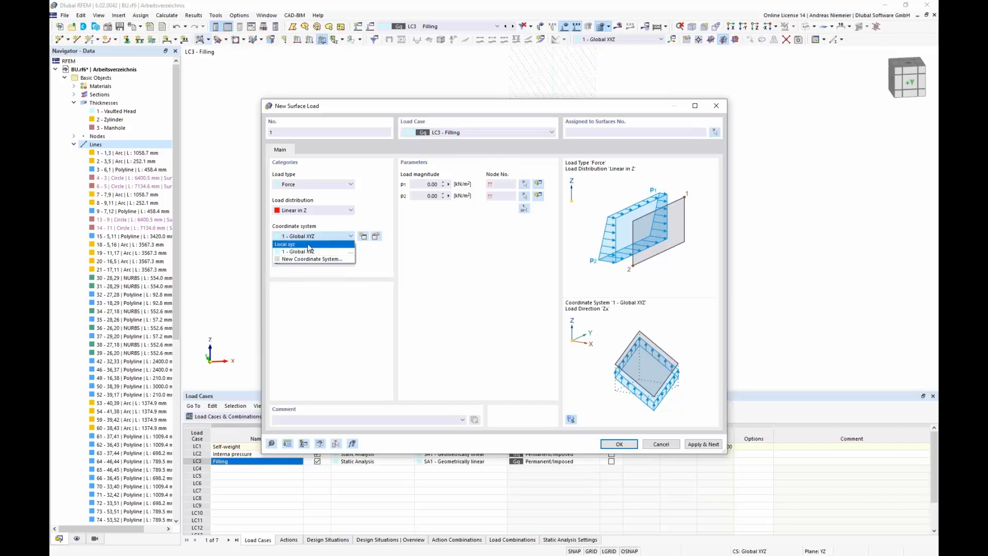
pyautogui.click(286, 245)
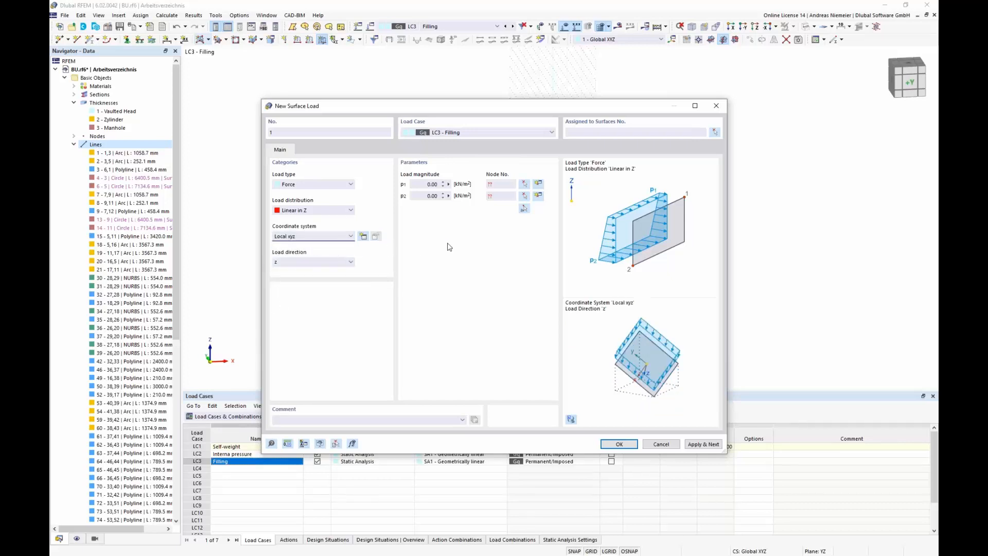
# Step: Set the linear load from 0.00 kN/m² at node 5 to 23.00 kN/m² at node 38
pyautogui.click(430, 183)
pyautogui.press('Tab')
pyautogui.rightClick(434, 183)
pyautogui.click(525, 243)
pyautogui.click(427, 196)
pyautogui.click(524, 208)
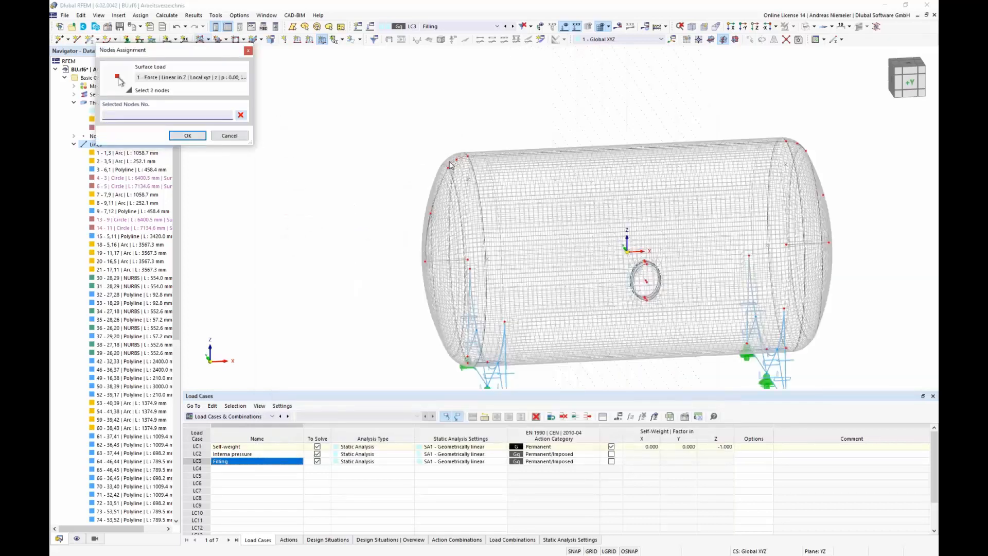
pyautogui.scroll(1, 449, 163)
pyautogui.click(471, 155)
pyautogui.scroll(-2, 483, 215)
pyautogui.moveTo(479, 378); pyautogui.dragTo(482, 310, button='middle')
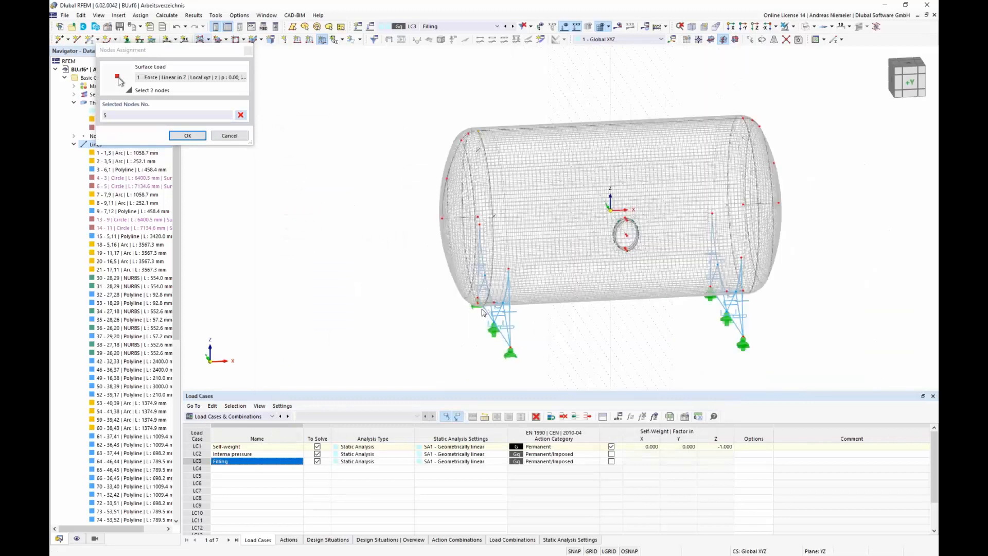
pyautogui.scroll(6, 484, 310)
pyautogui.click(504, 292)
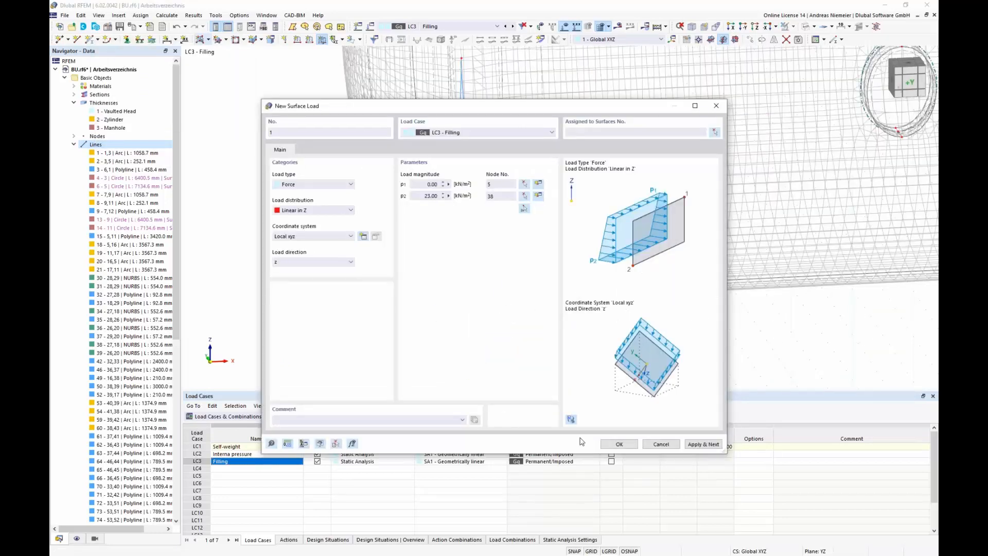
# Step: Assign the surface load to surfaces 1-5,7,11,13,15 by picking the vessel surfaces, and confirm
pyautogui.click(625, 447)
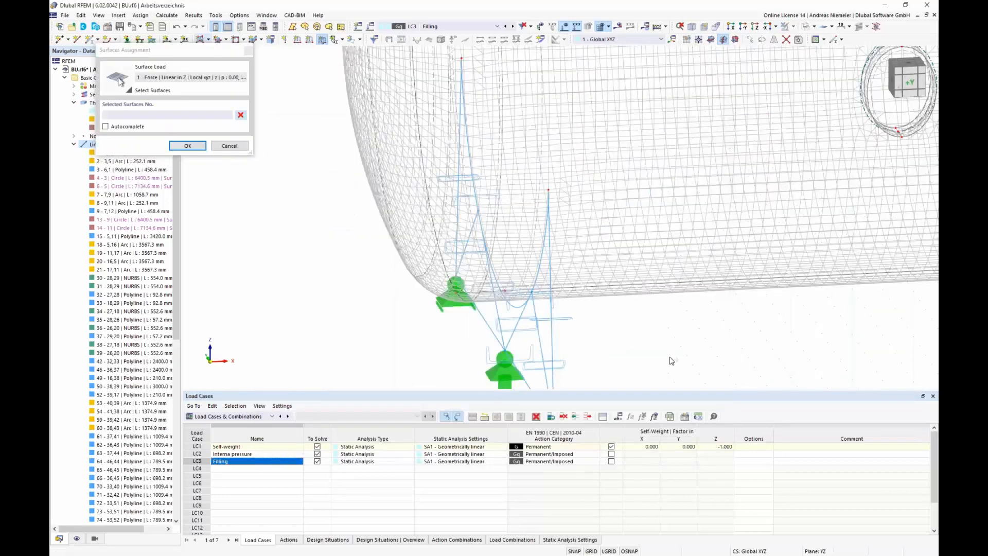
pyautogui.scroll(-6, 570, 356)
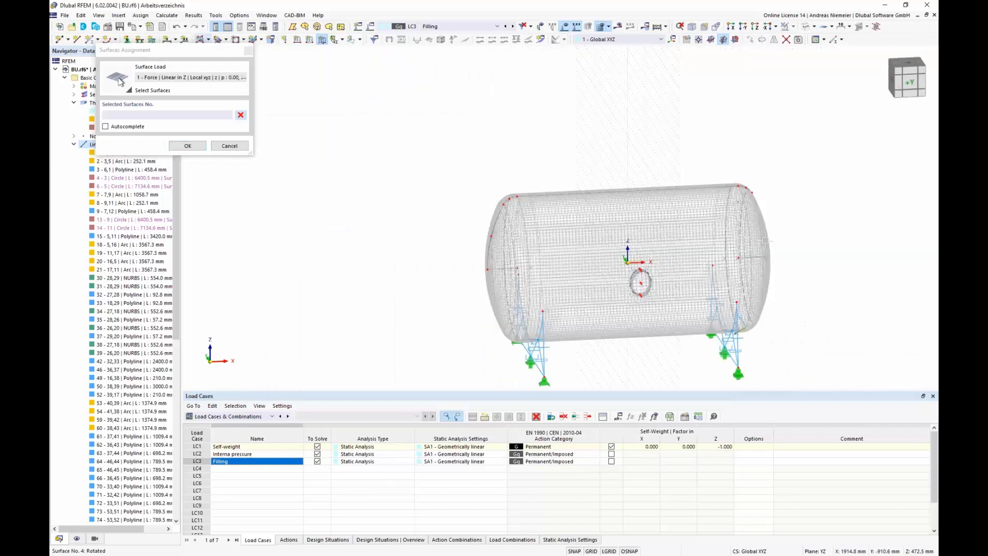
pyautogui.moveTo(821, 237); pyautogui.dragTo(496, 145)
pyautogui.scroll(10, 587, 184)
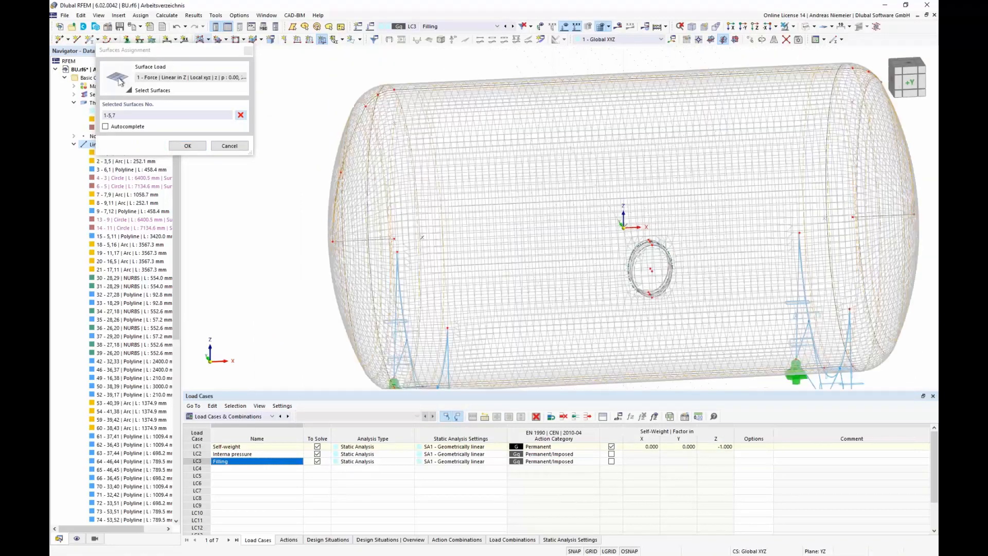
pyautogui.click(605, 181)
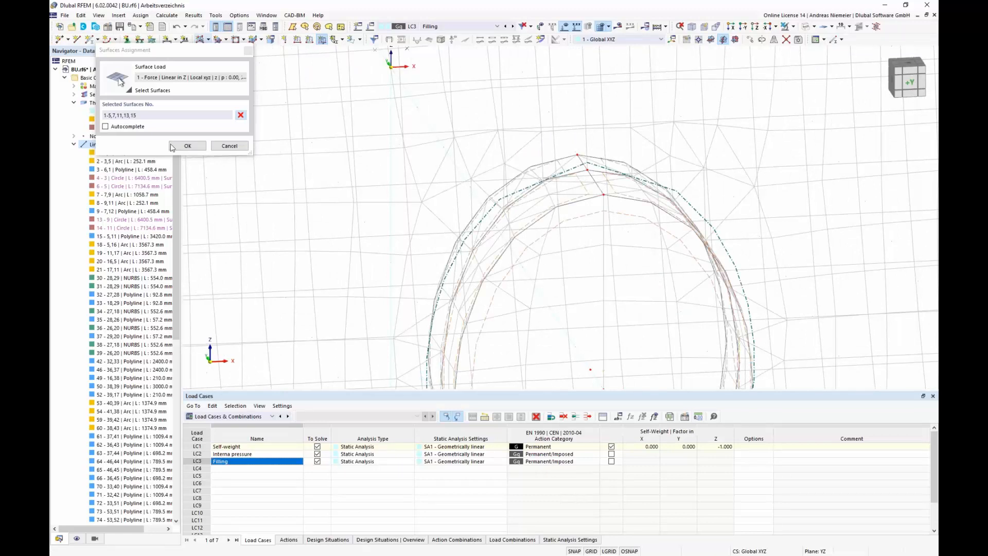
pyautogui.click(188, 145)
pyautogui.scroll(-10, 609, 353)
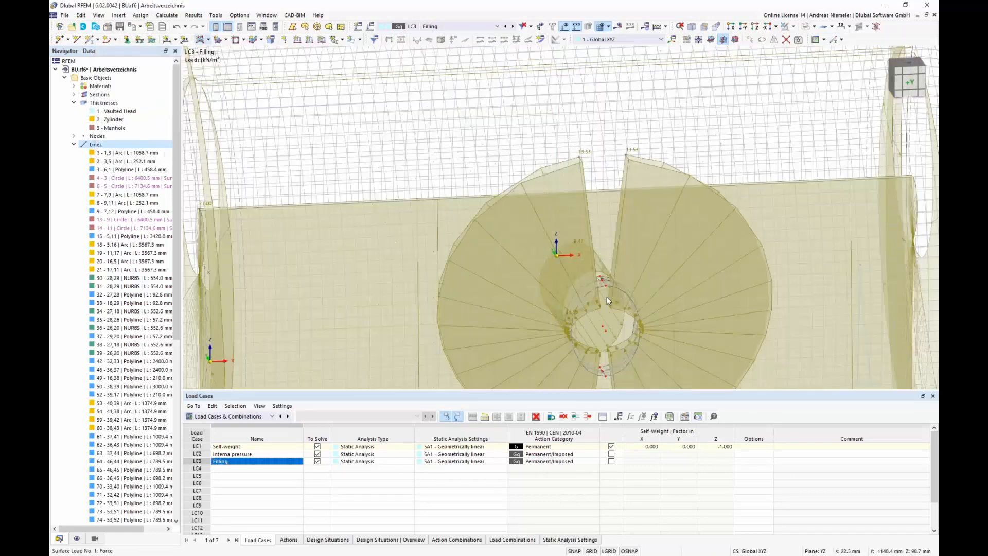
# Step: Hide the load display and calculate load case LC3 Filling
pyautogui.click(565, 27)
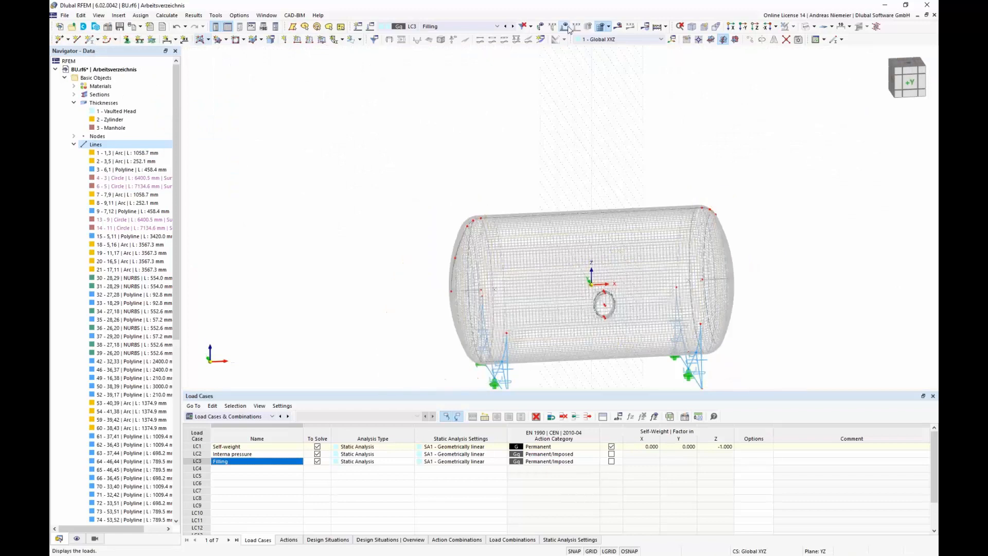
pyautogui.click(617, 27)
pyautogui.press('Return')
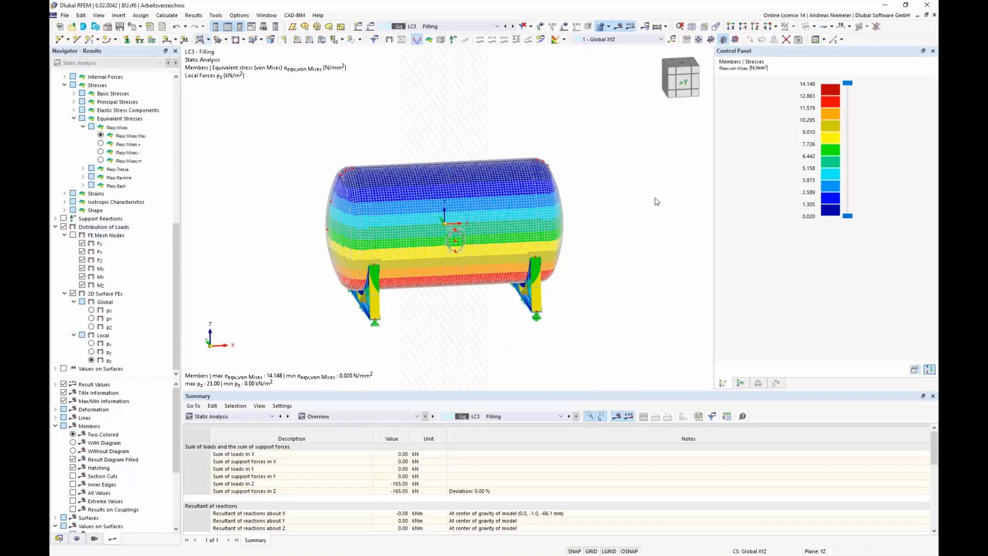
# Step: Review LC3 equivalent stresses on members and the sums of loads and support forces
pyautogui.scroll(1, 343, 313)
pyautogui.keyDown('ctrl'); pyautogui.moveTo(344, 314); pyautogui.dragTo(433, 281, button='middle'); pyautogui.keyUp('ctrl')
pyautogui.scroll(3, 433, 280)
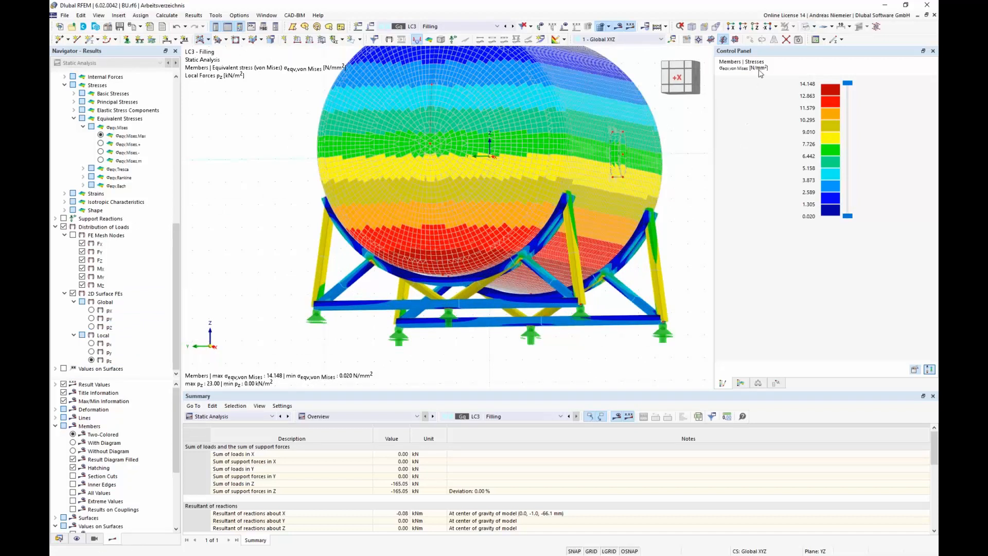
pyautogui.scroll(-3, 395, 257)
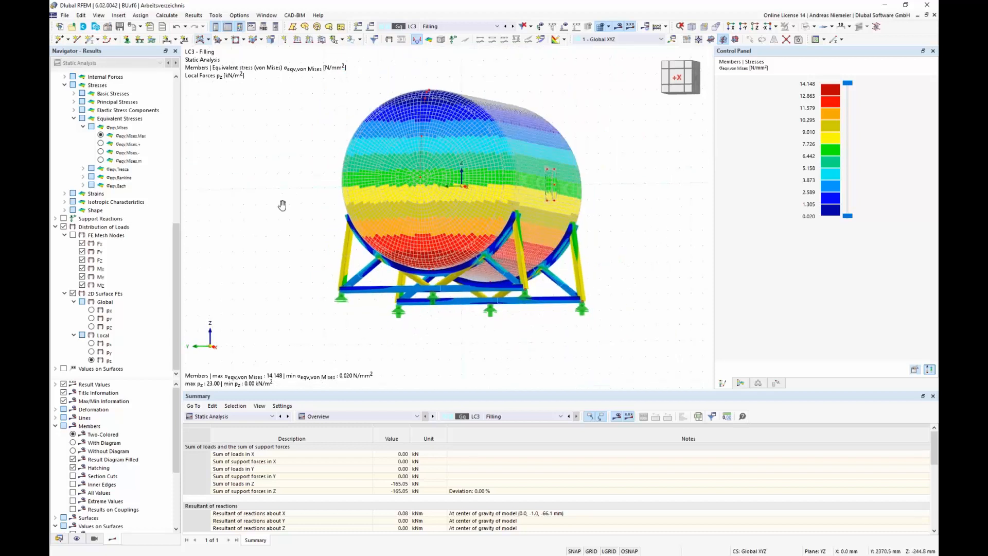
pyautogui.keyDown('ctrl'); pyautogui.moveTo(237, 233); pyautogui.dragTo(227, 250, button='middle'); pyautogui.keyUp('ctrl')
pyautogui.scroll(-2, 226, 250)
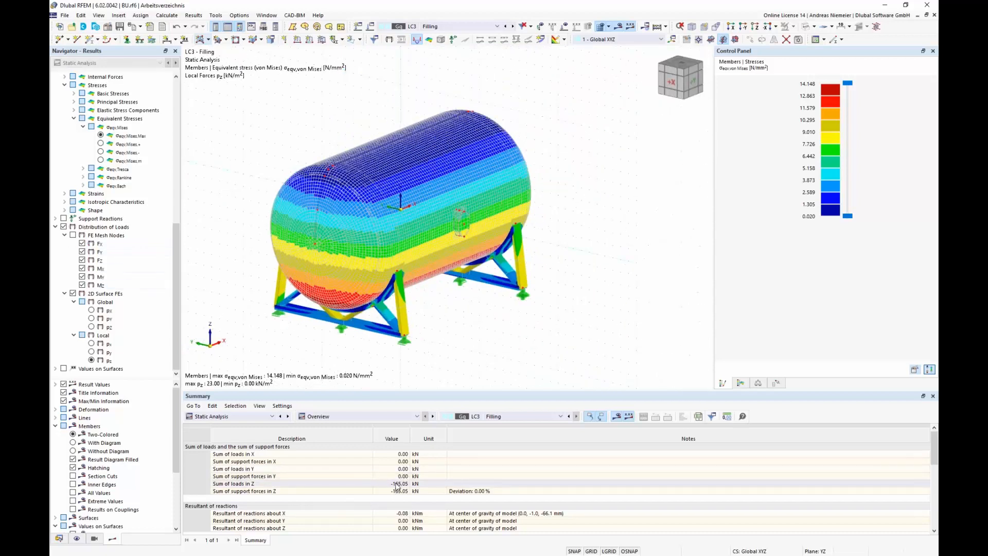
pyautogui.moveTo(397, 483); pyautogui.dragTo(396, 492)
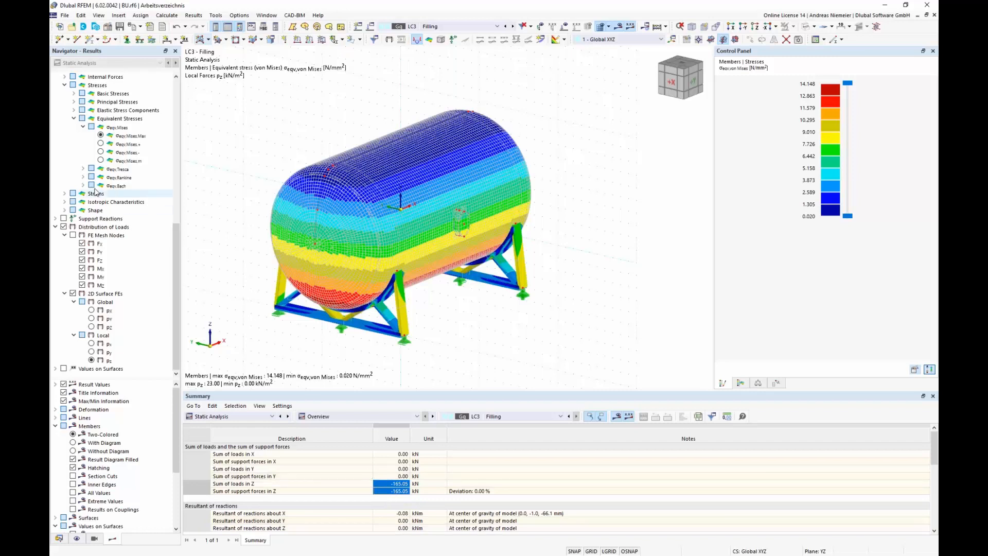
# Step: Switch off load distribution and display equivalent stresses on surfaces for LC3
pyautogui.click(63, 227)
pyautogui.scroll(5, 65, 206)
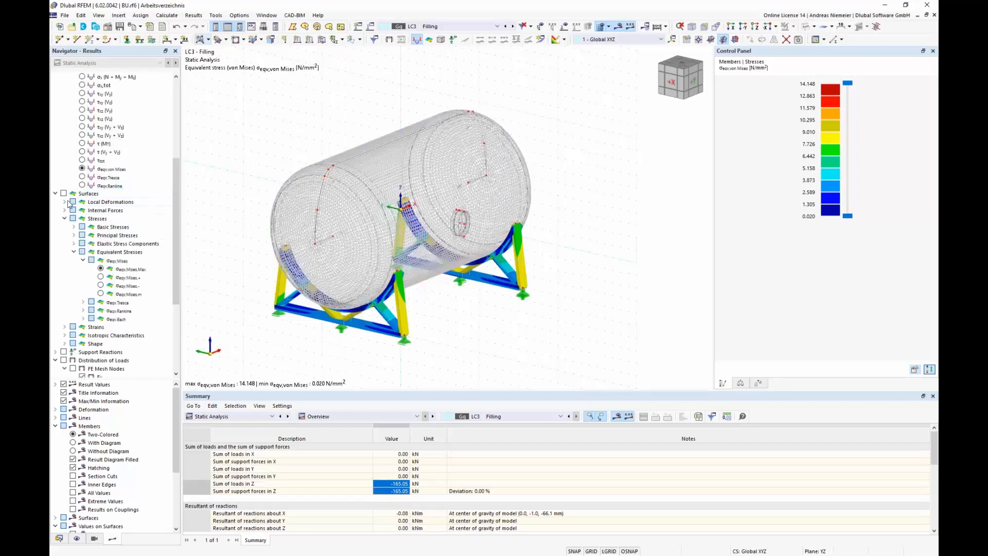
pyautogui.click(63, 194)
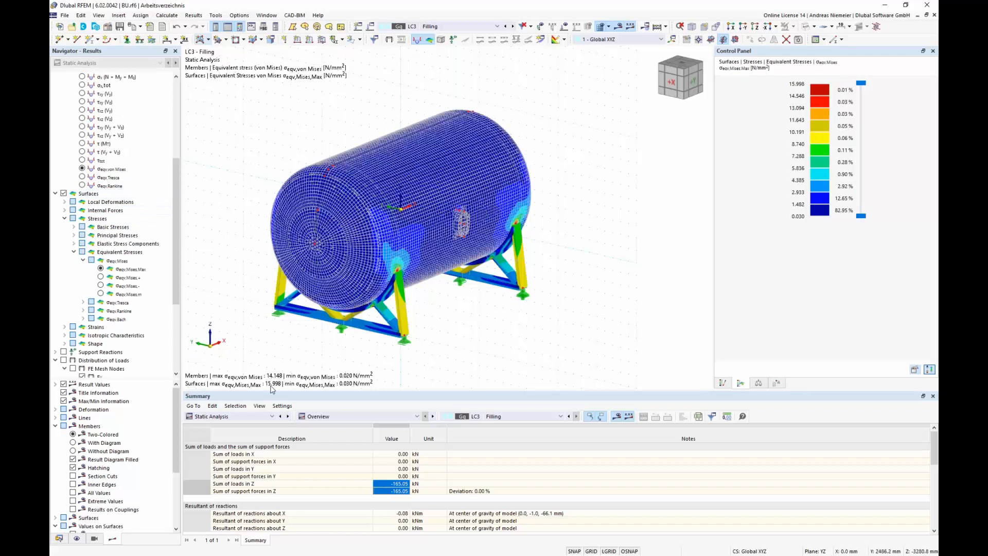
pyautogui.scroll(2, 250, 342)
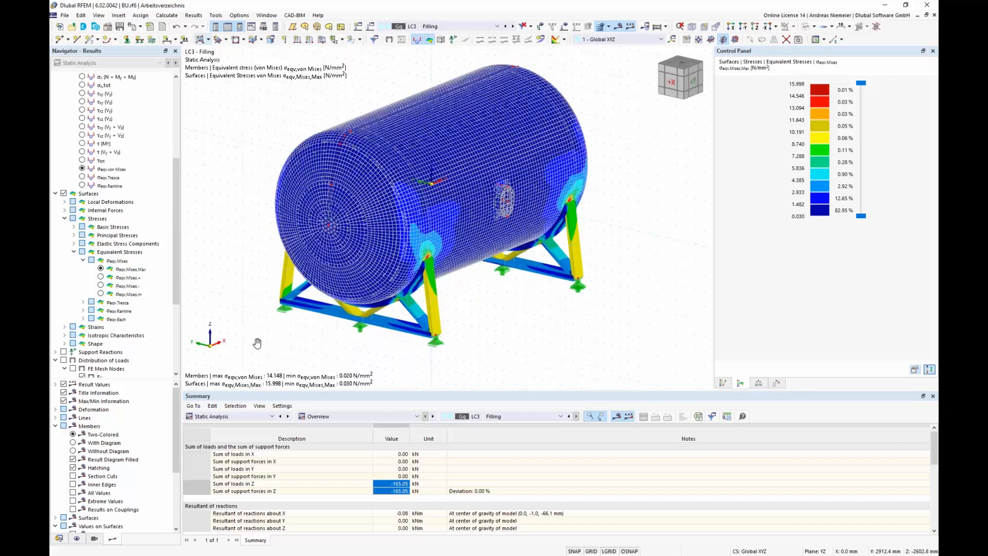
pyautogui.moveTo(258, 343)
pyautogui.mouseDown(button='middle')
pyautogui.moveTo(267, 343)
pyautogui.moveTo(228, 320)
pyautogui.moveTo(265, 339)
pyautogui.mouseUp(button='middle')
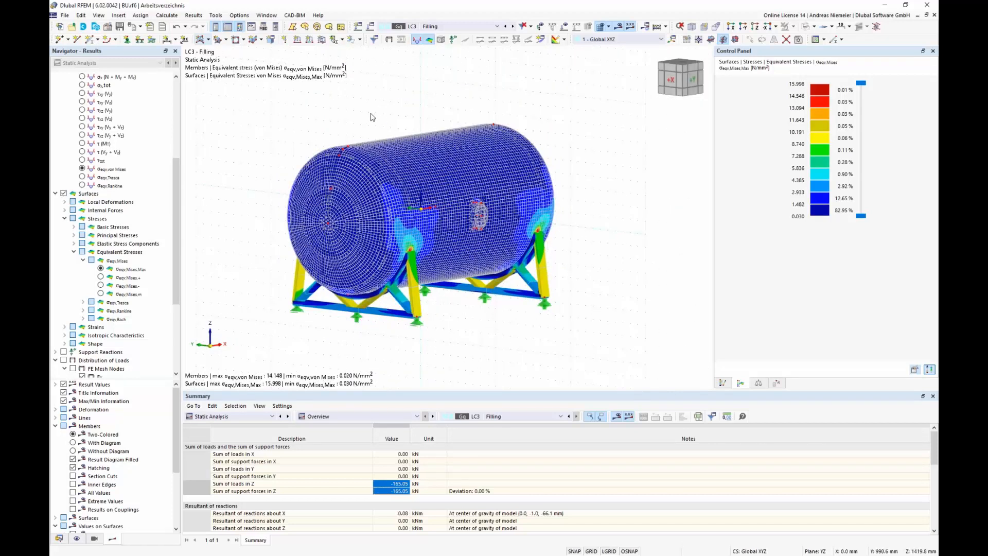
pyautogui.keyDown('ctrl'); pyautogui.moveTo(370, 117); pyautogui.dragTo(404, 115, button='middle'); pyautogui.keyUp('ctrl')
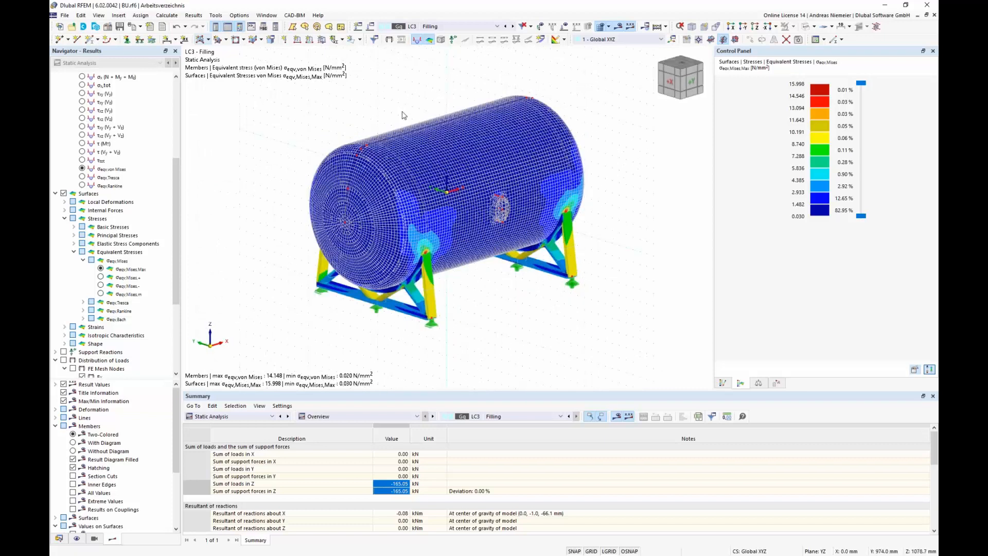
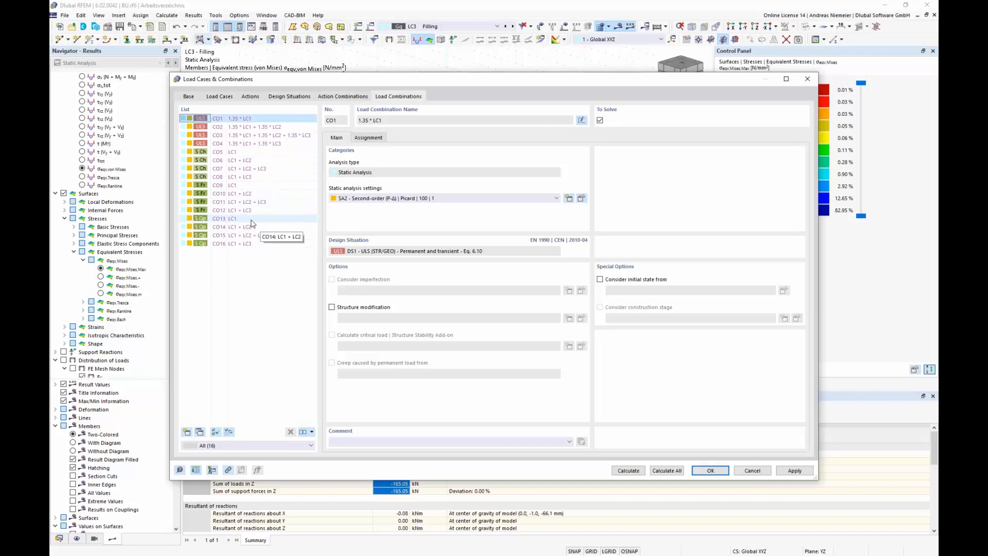
# Step: Switch off the combination wizard and delete the automatically generated load combinations
pyautogui.click(189, 97)
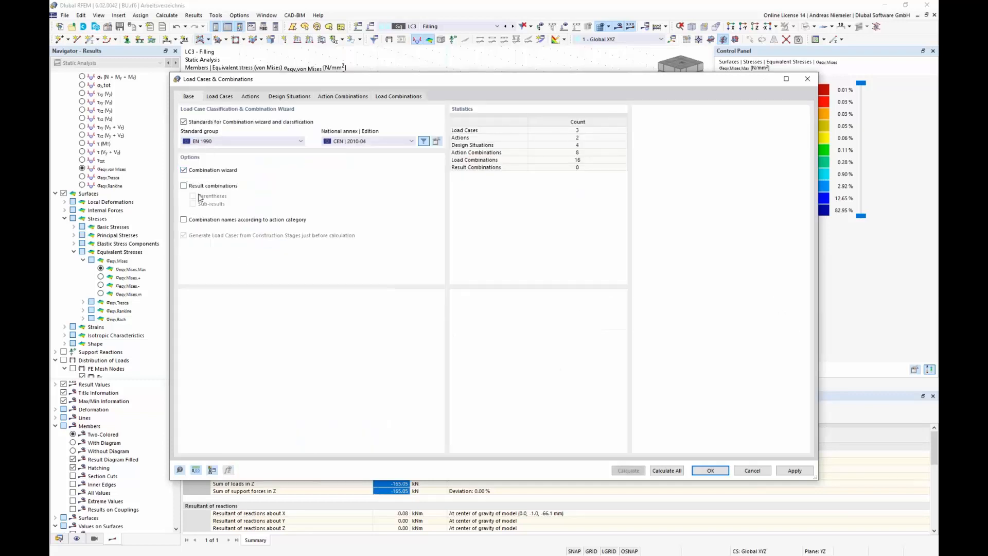
pyautogui.click(184, 170)
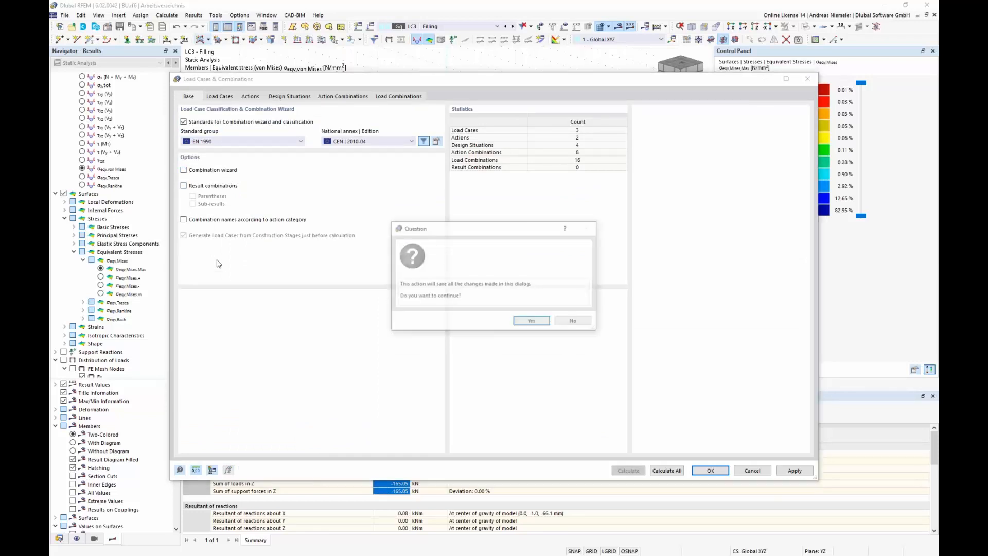
pyautogui.click(518, 323)
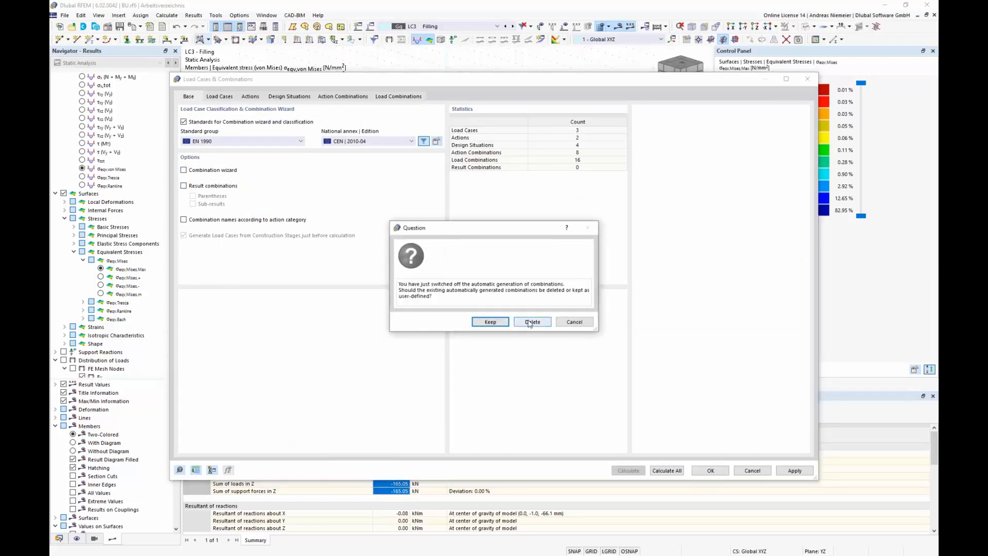
pyautogui.click(532, 322)
# Step: Create load combinations CO1 with LC1, CO2 with LC1 + LC2 and CO3 with LC1 + LC3
pyautogui.click(315, 97)
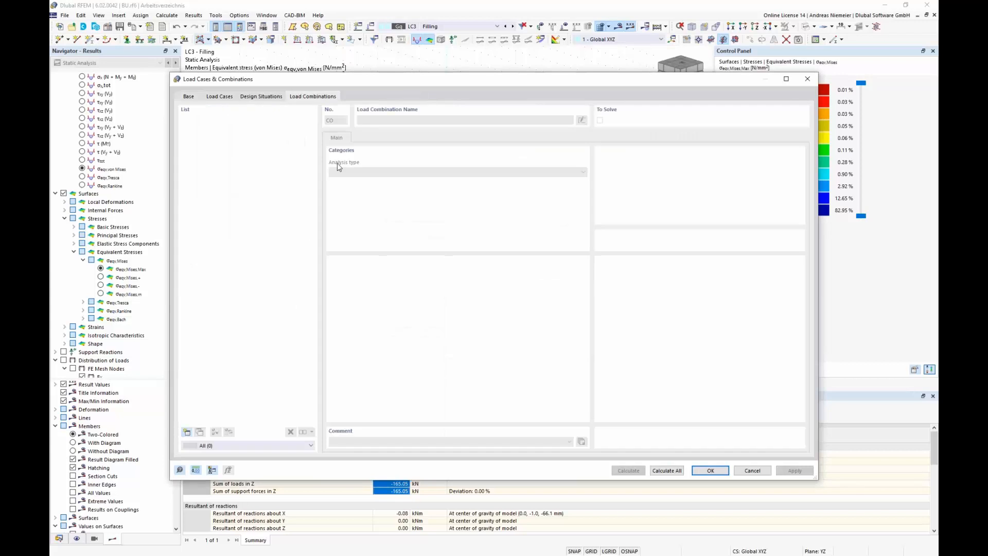
pyautogui.click(187, 432)
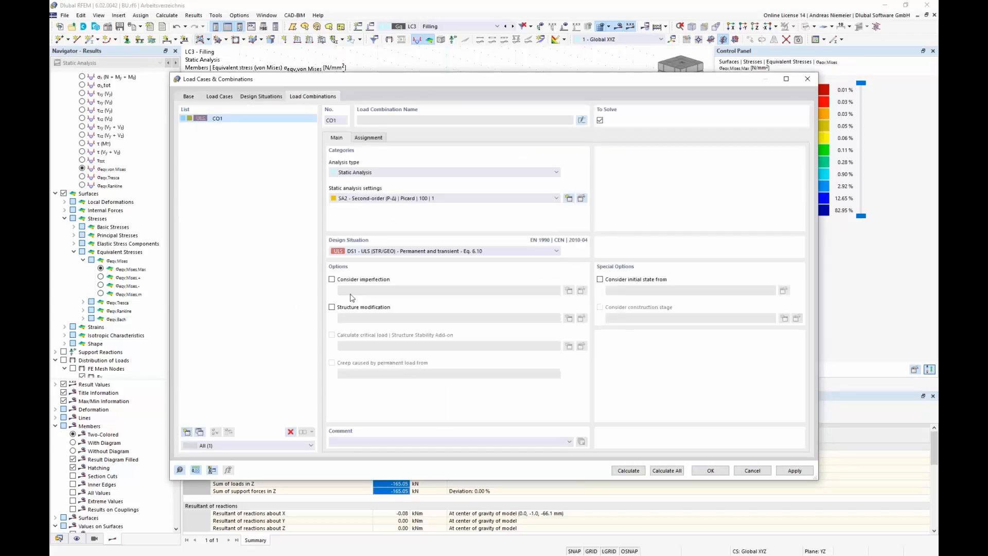
pyautogui.click(372, 138)
pyautogui.doubleClick(386, 159)
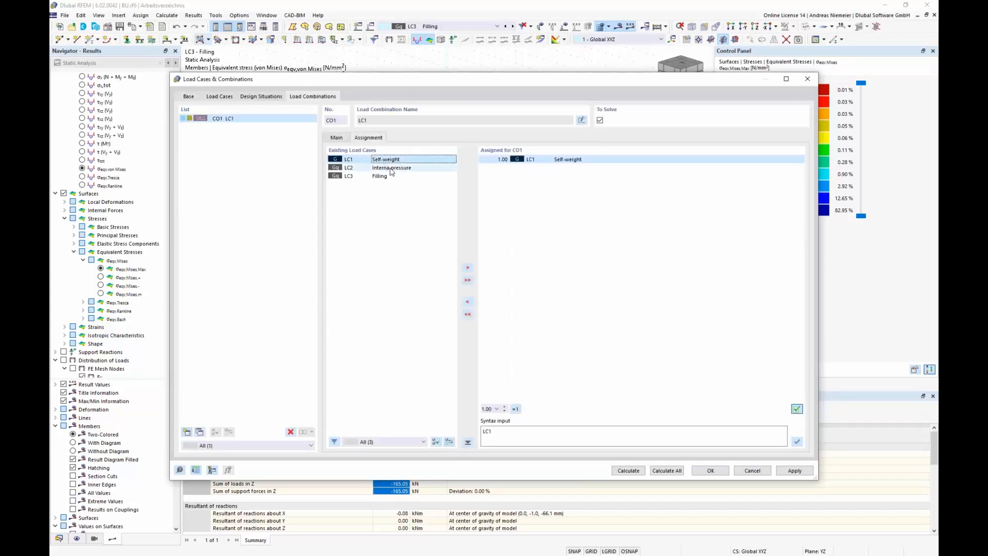
pyautogui.click(187, 432)
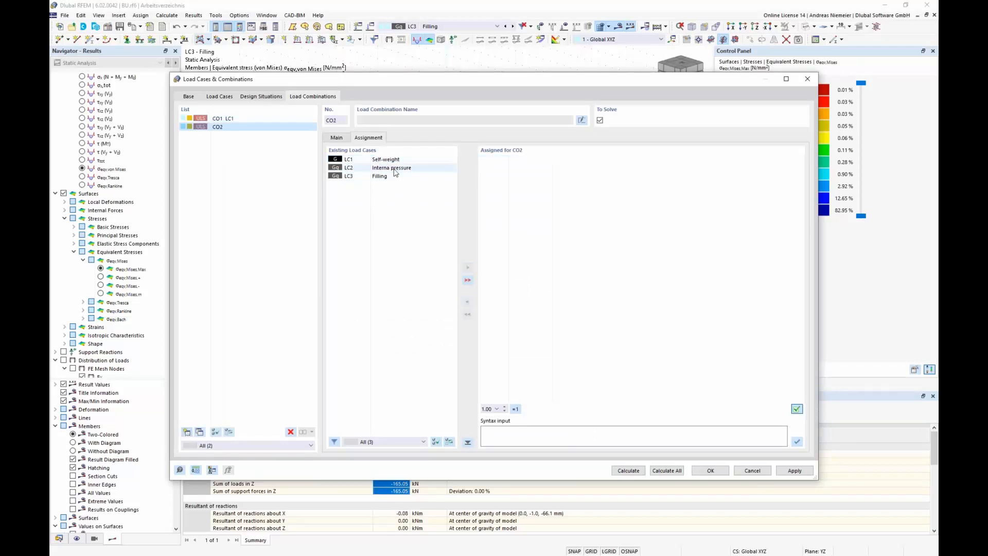
pyautogui.doubleClick(386, 159)
pyautogui.doubleClick(397, 168)
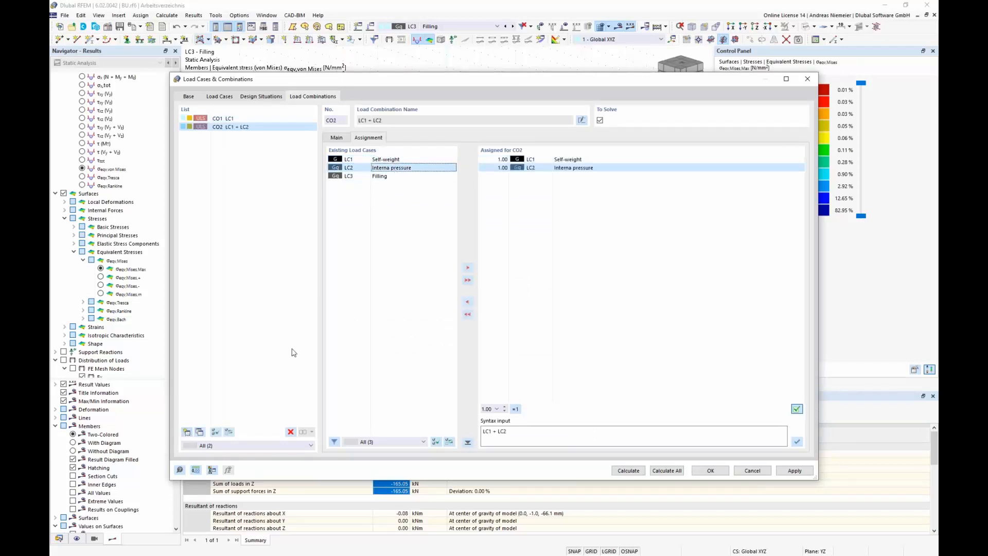
pyautogui.click(186, 433)
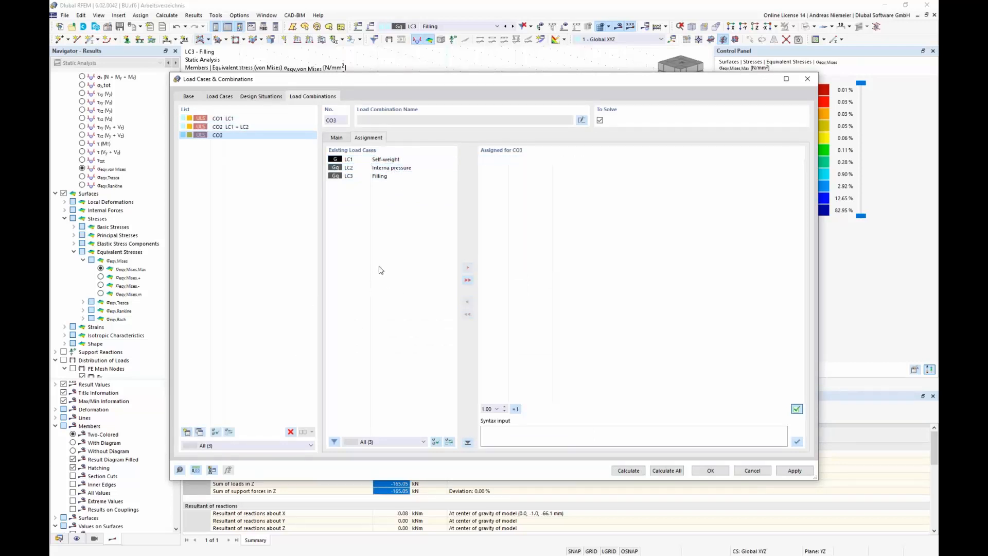
pyautogui.doubleClick(384, 160)
pyautogui.doubleClick(391, 176)
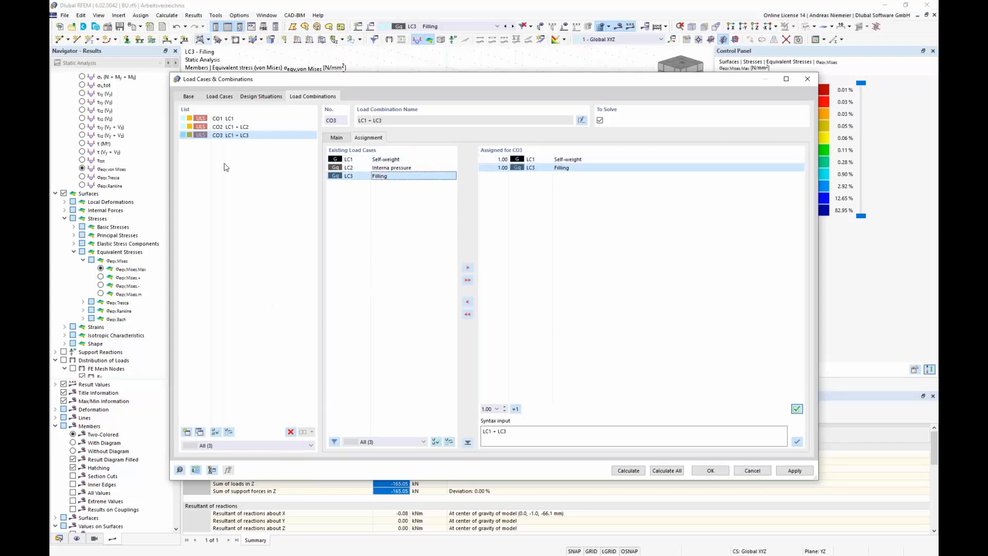
# Step: Delete all three manually created load combinations
pyautogui.keyDown('shift'); pyautogui.click(227, 118); pyautogui.keyUp('shift')
pyautogui.click(290, 432)
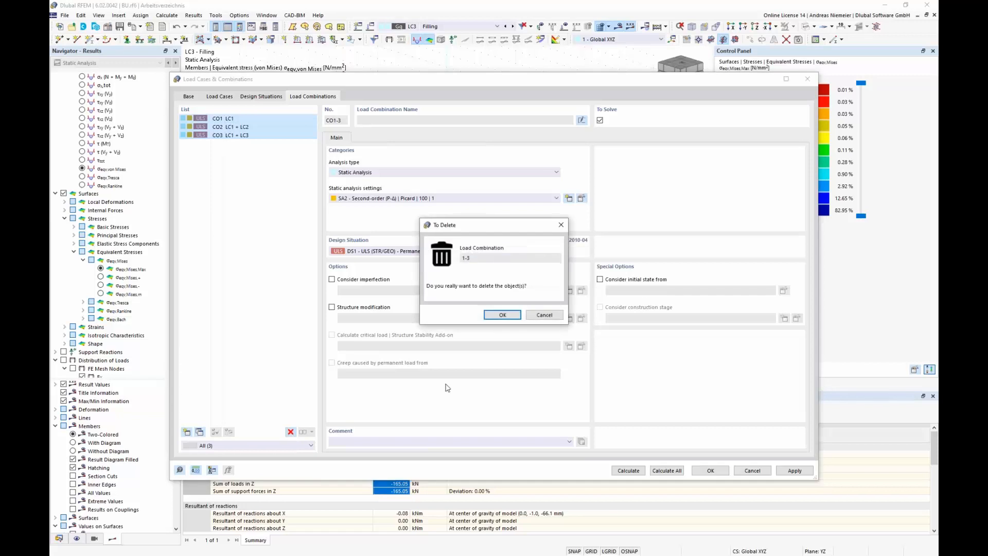
pyautogui.click(503, 317)
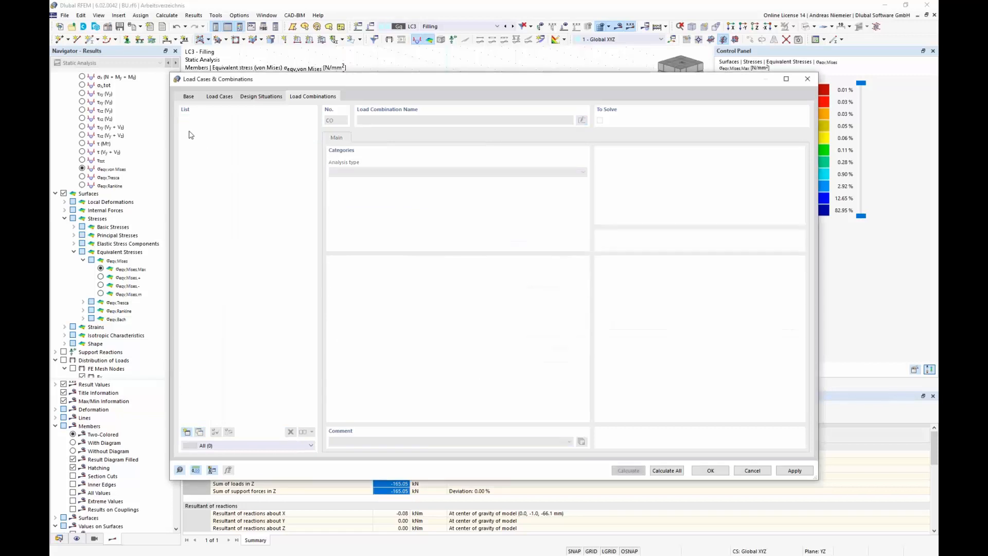
# Step: Switch the combination wizard back on and accept saving the dialog changes
pyautogui.click(188, 97)
pyautogui.click(197, 171)
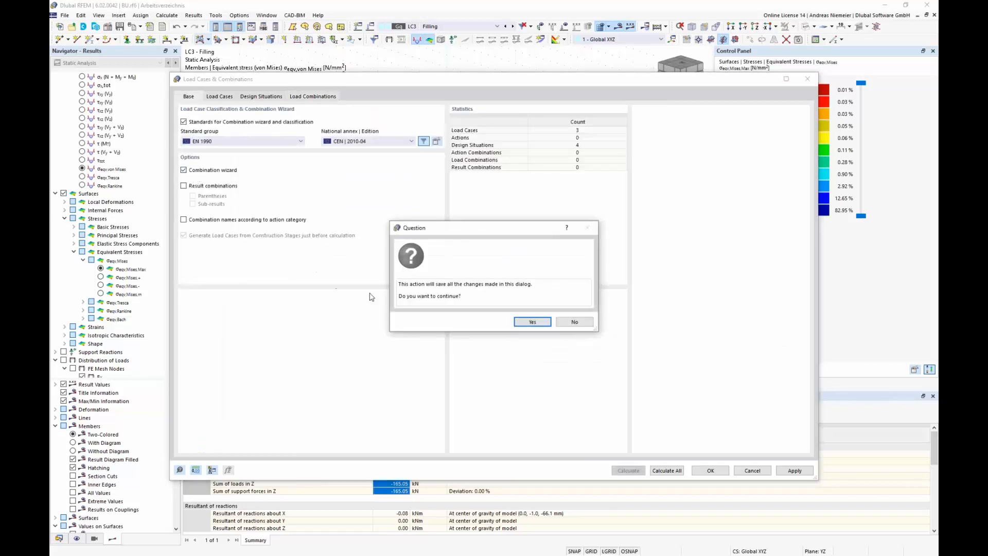
pyautogui.click(515, 315)
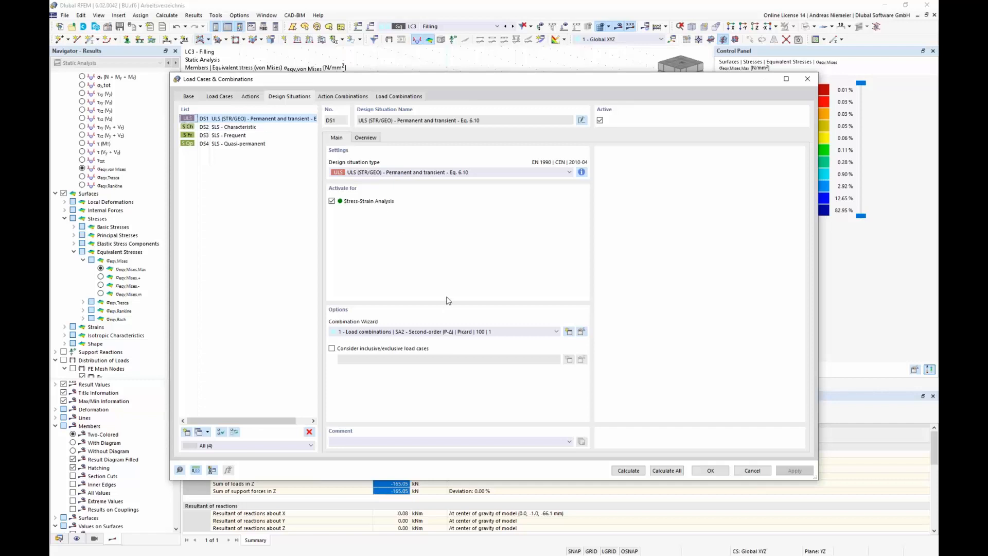
# Step: Delete design situations DS2 to DS4, keeping only DS1 ULS
pyautogui.click(237, 126)
pyautogui.keyDown('shift'); pyautogui.click(257, 143); pyautogui.keyUp('shift')
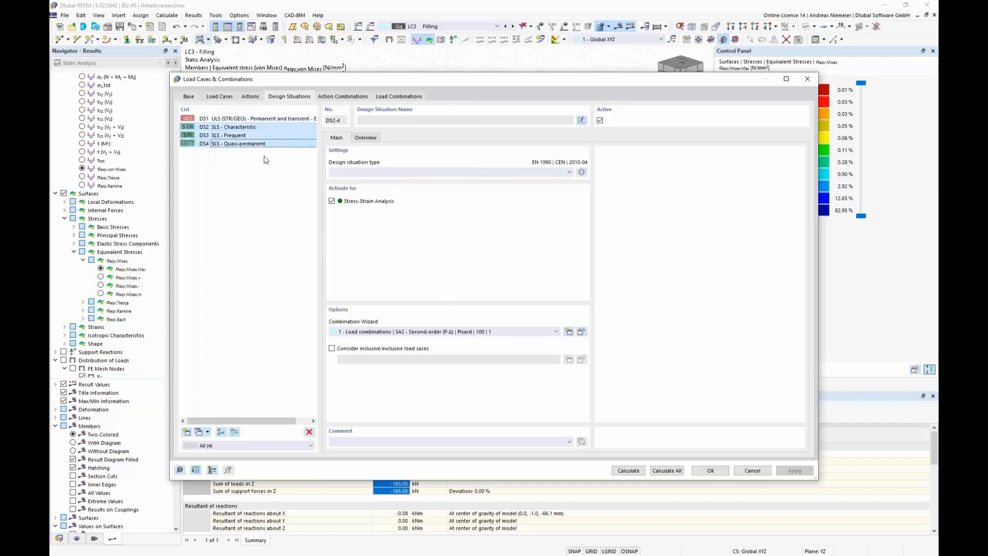
pyautogui.press('Delete')
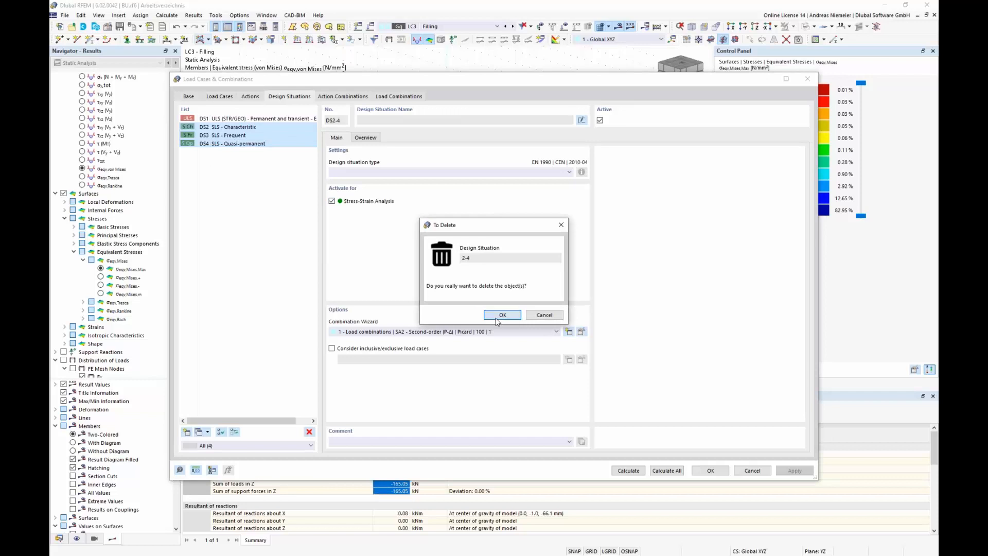
pyautogui.click(498, 315)
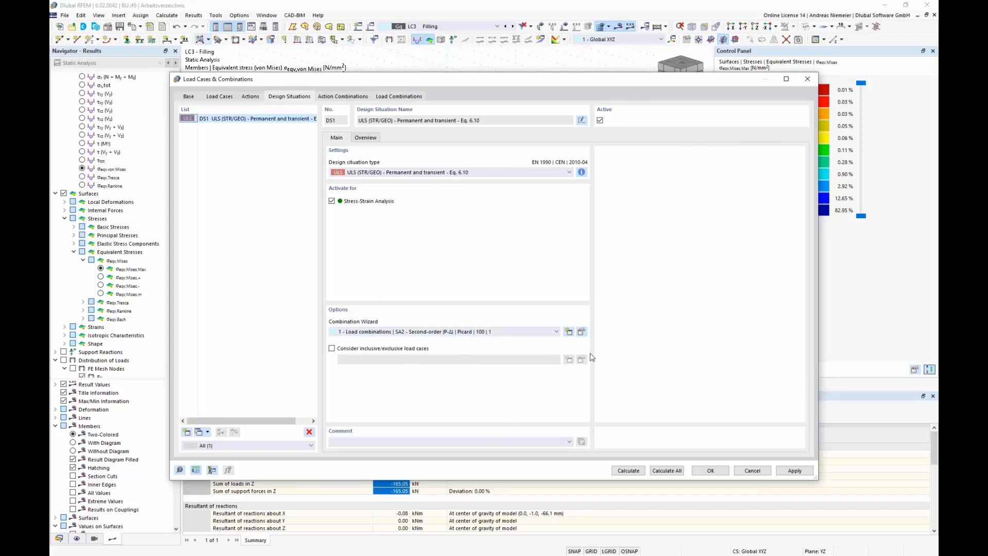
# Step: Edit the combination wizard of DS1 to enable user-defined action combinations
pyautogui.click(581, 331)
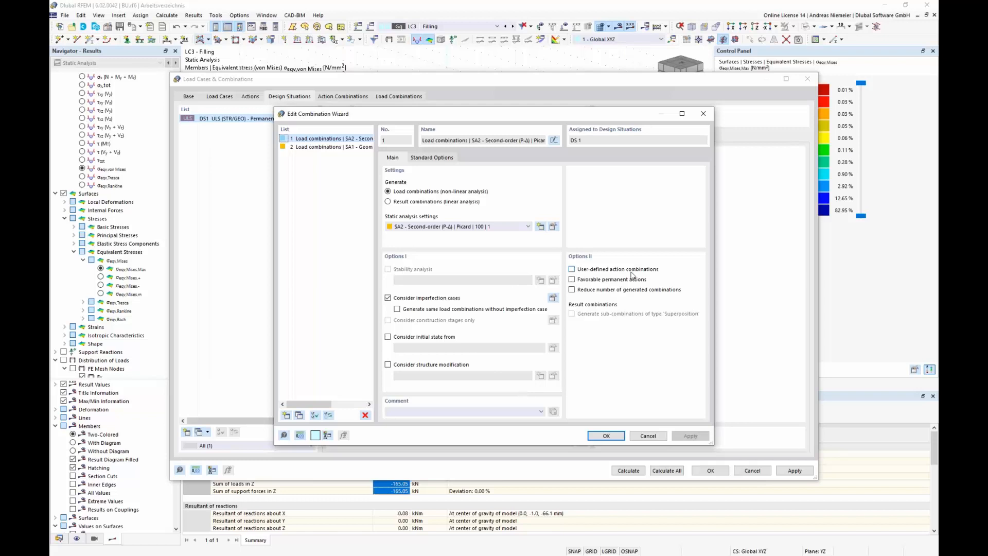
pyautogui.click(576, 274)
pyautogui.click(602, 437)
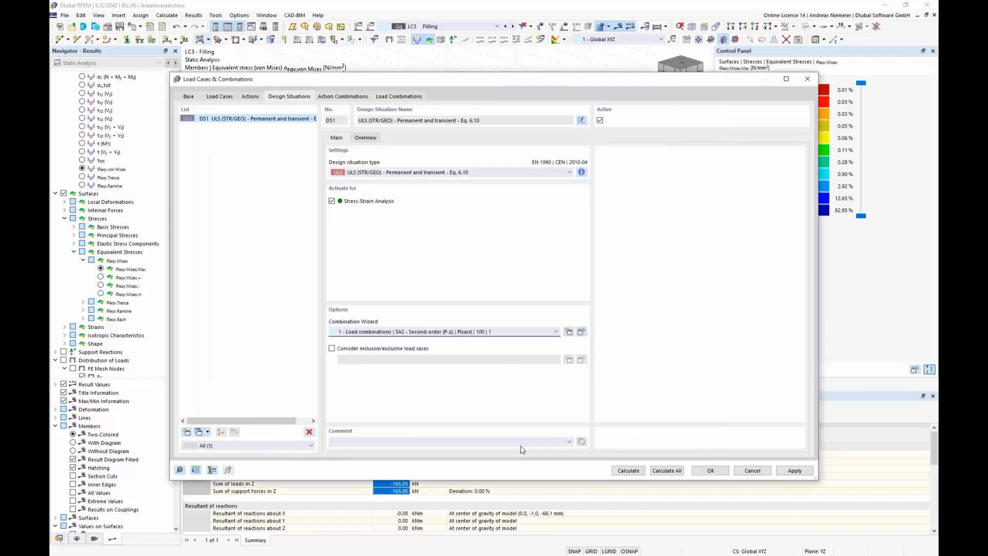
# Step: Create action combination AC1 with action A1 and AC2 with actions A1 + A2
pyautogui.click(345, 96)
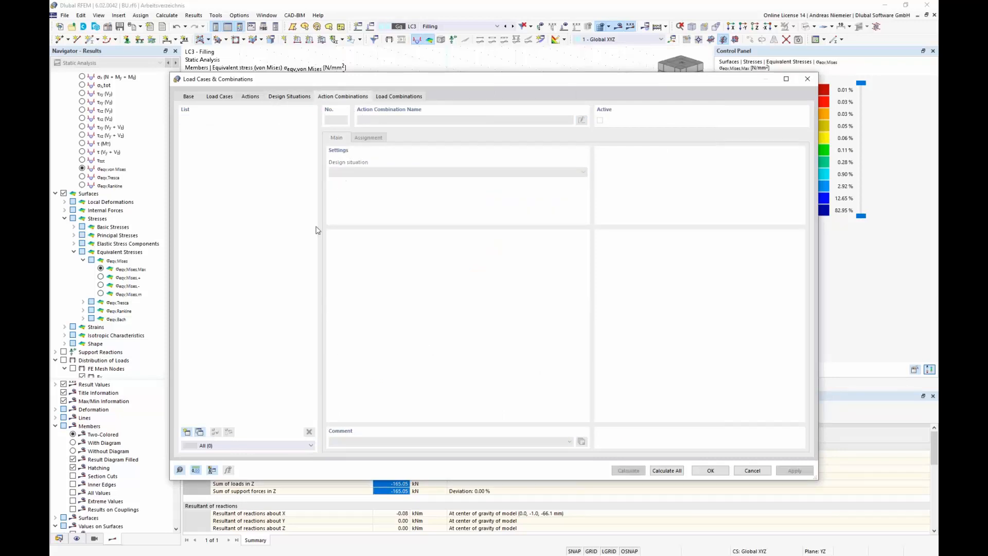
pyautogui.click(187, 432)
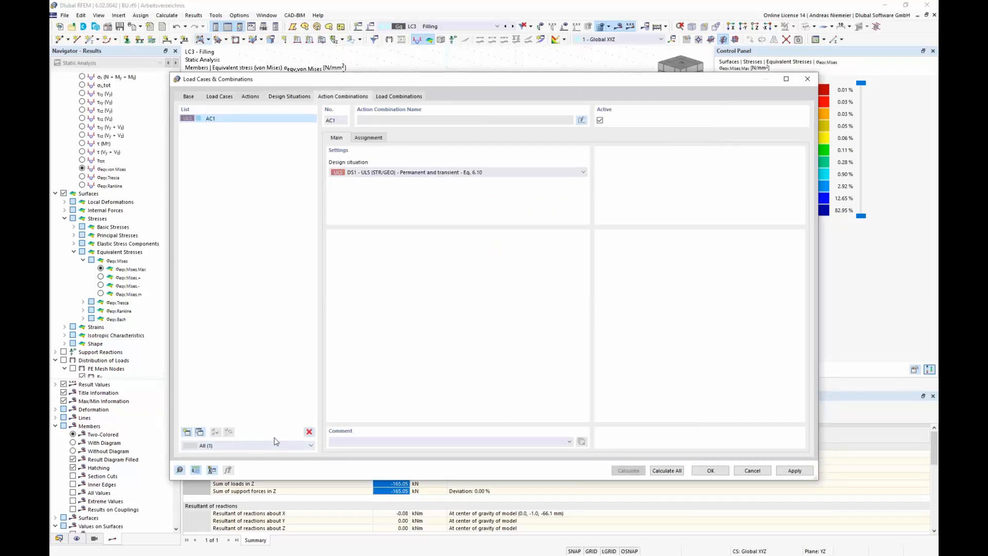
pyautogui.click(367, 138)
pyautogui.doubleClick(389, 160)
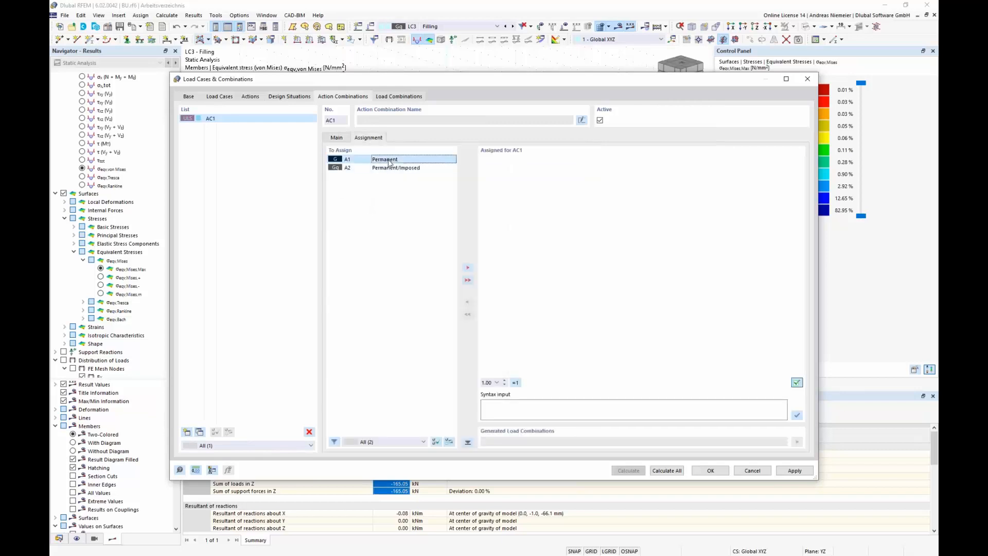
pyautogui.click(186, 432)
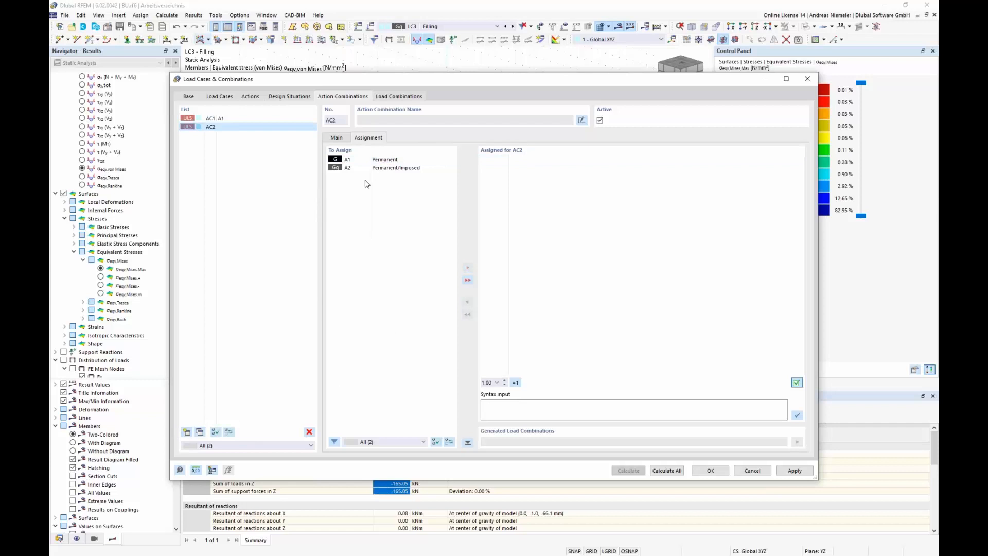
pyautogui.doubleClick(389, 159)
pyautogui.doubleClick(390, 168)
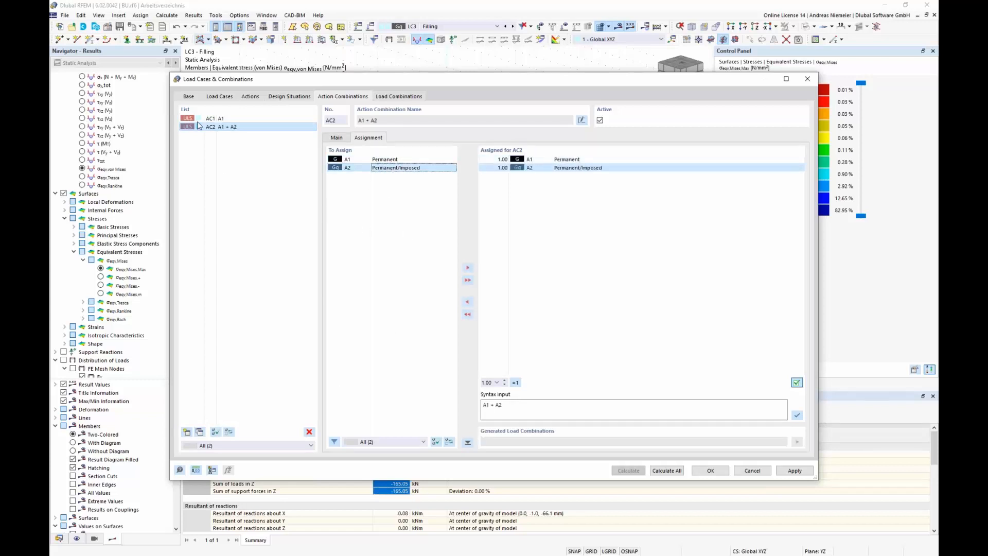
# Step: Review the generated load combinations CO1 to CO4 and their assigned load cases
pyautogui.click(392, 98)
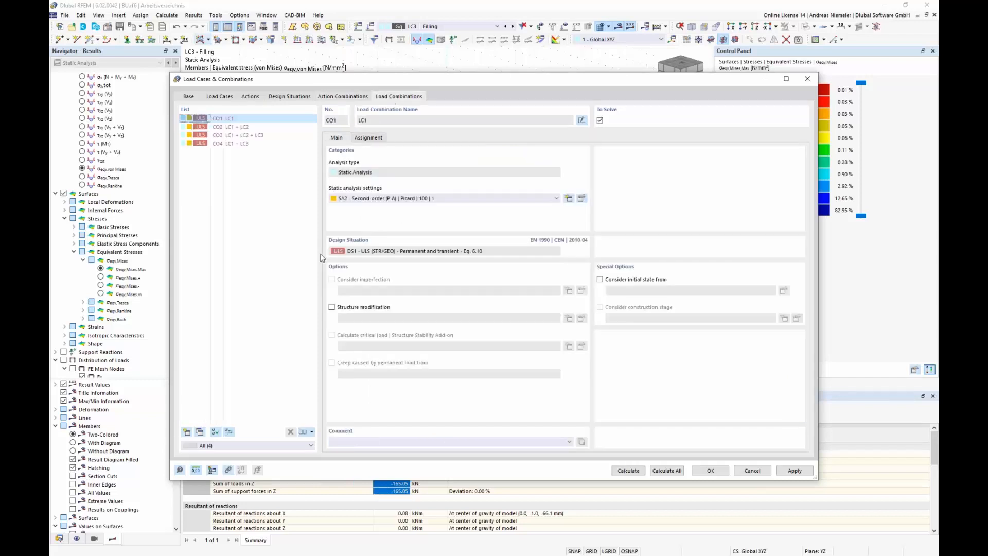
pyautogui.click(238, 130)
pyautogui.click(238, 135)
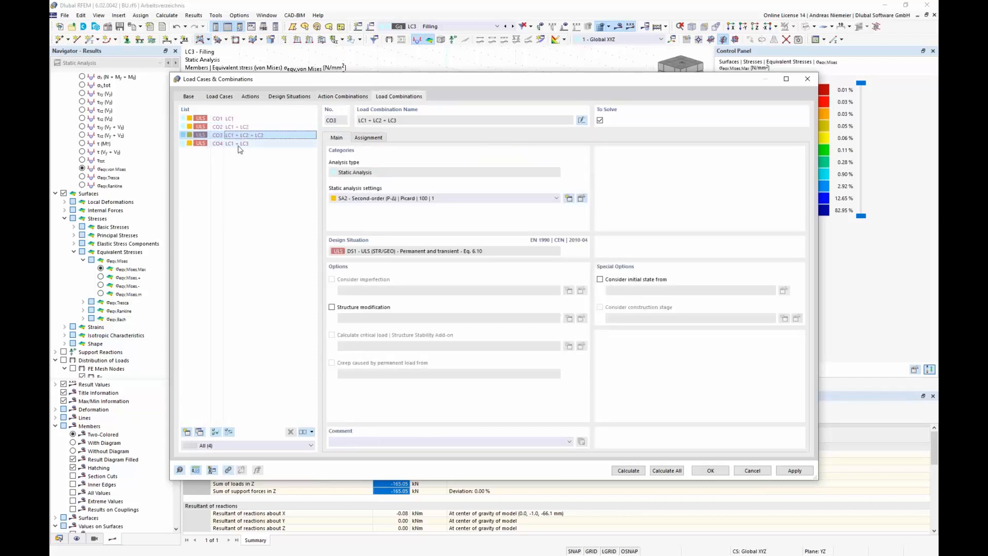
pyautogui.click(239, 144)
pyautogui.click(368, 137)
pyautogui.click(236, 119)
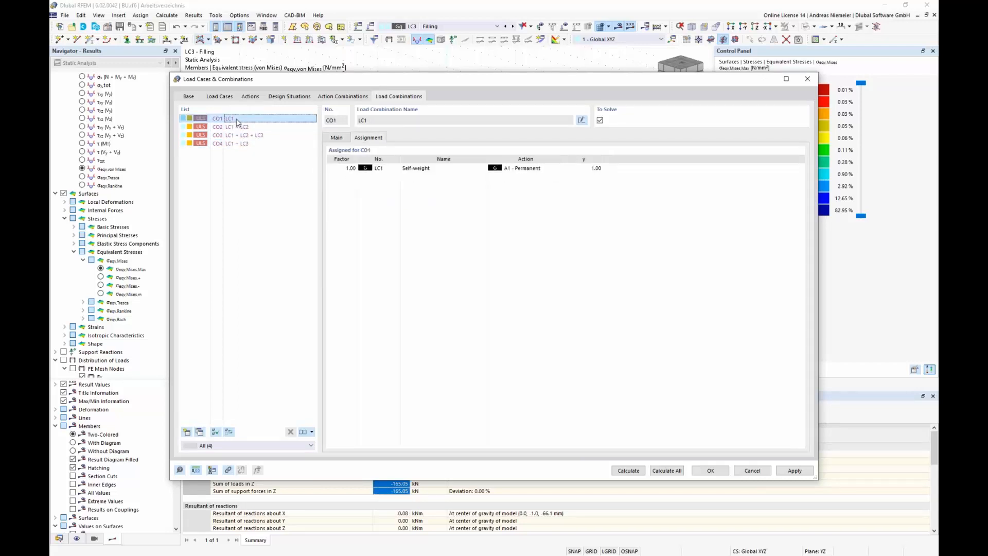
pyautogui.click(240, 127)
pyautogui.click(239, 134)
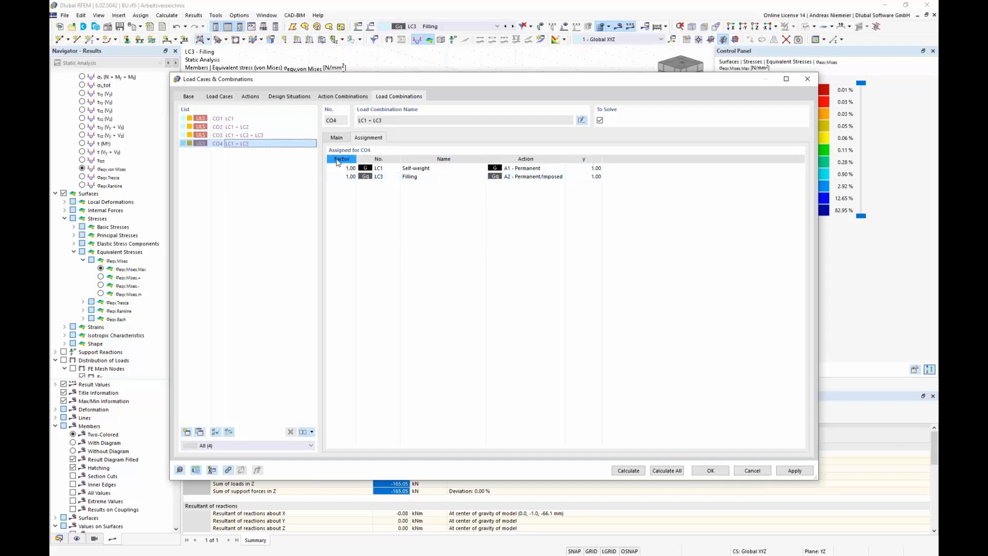
# Step: Set the factor of action A1 in action combination AC1 to 1.35
pyautogui.click(345, 97)
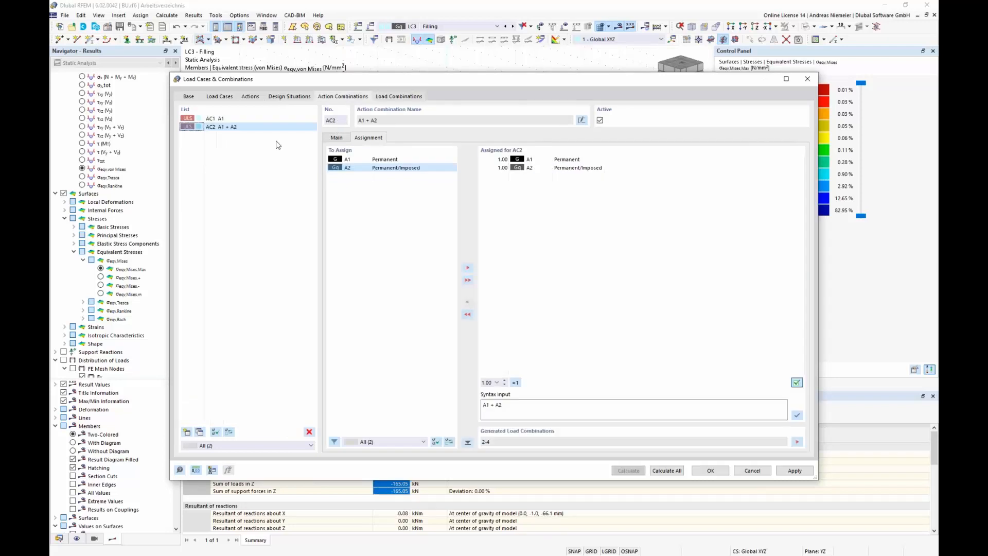
pyautogui.click(222, 119)
pyautogui.click(507, 159)
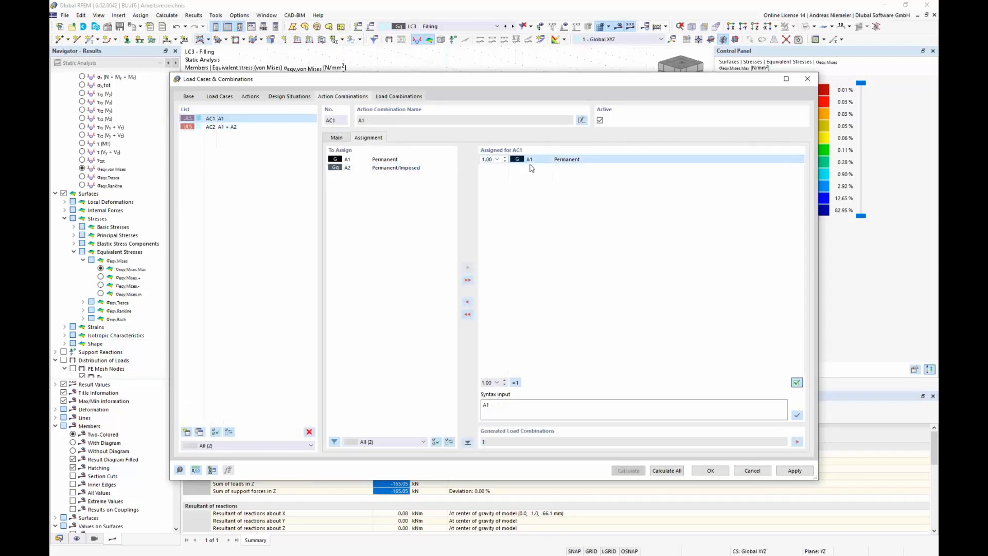
pyautogui.write('1.35')
# Step: Set factors in AC2 to 1.35 for A1 and 1.50 for A2, then view the load combinations
pyautogui.click(220, 126)
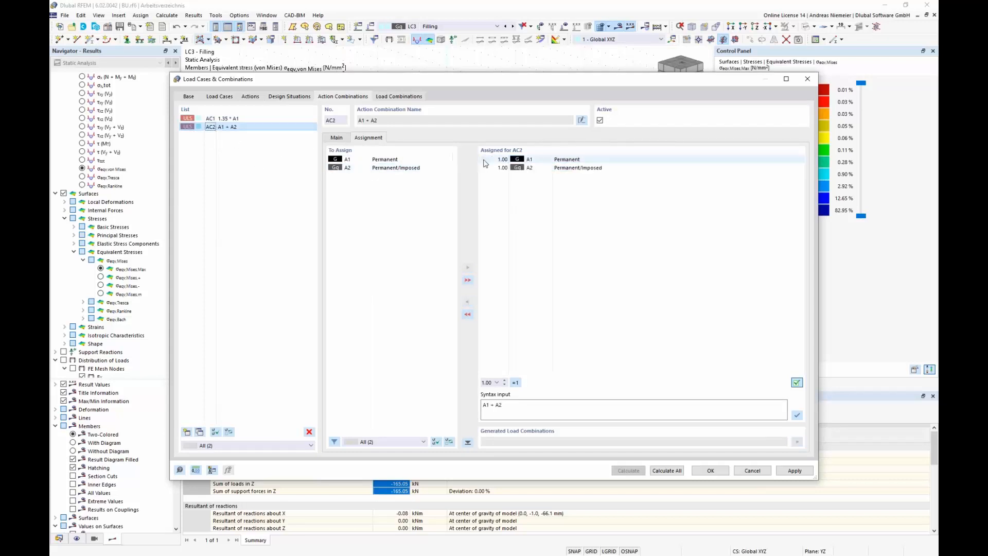
pyautogui.click(517, 158)
pyautogui.write('1.35')
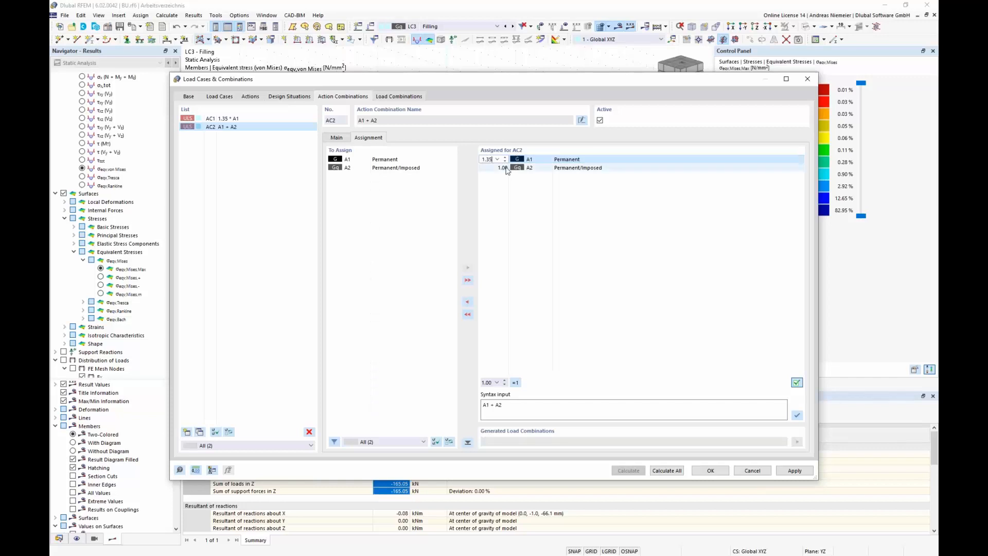
pyautogui.click(503, 169)
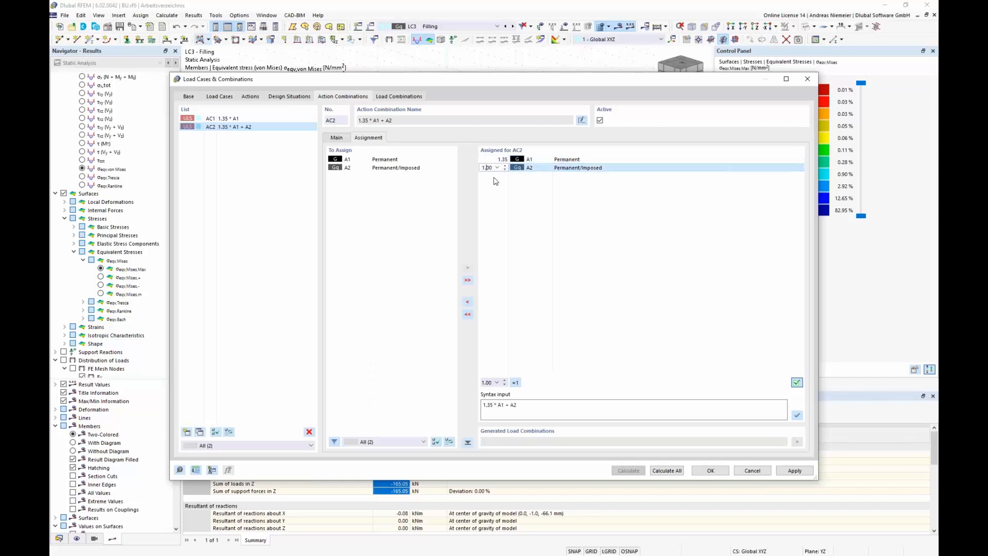
pyautogui.write('5')
pyautogui.click(493, 248)
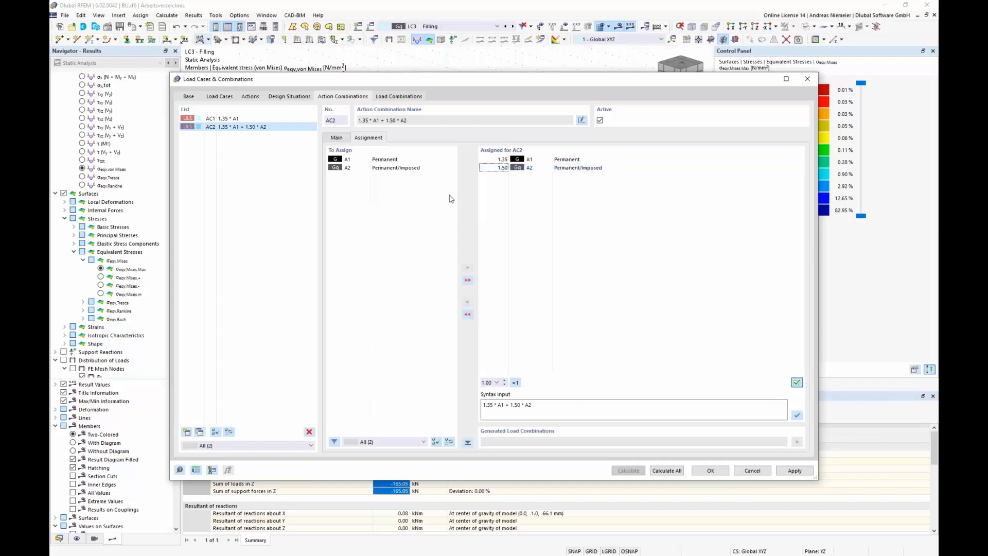
pyautogui.click(414, 97)
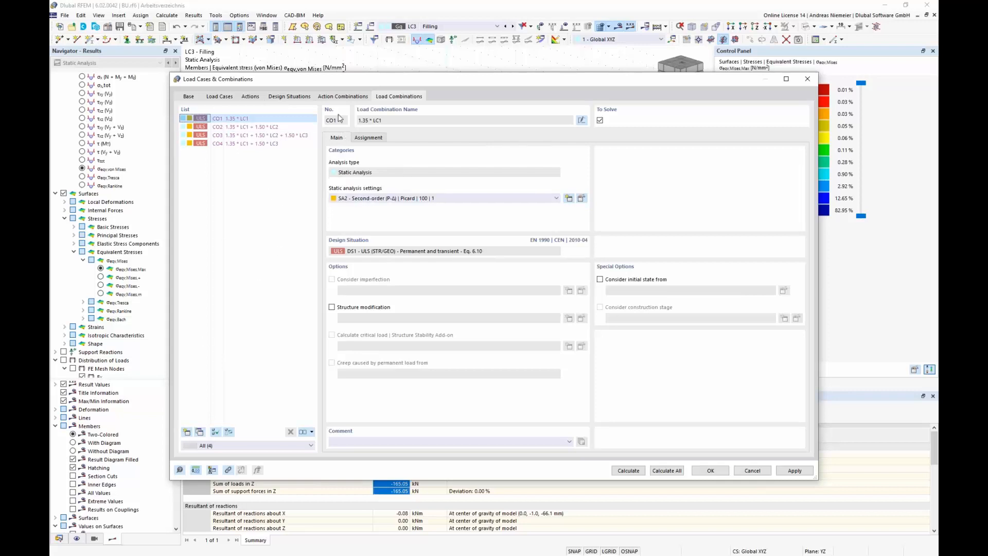
# Step: Set the design situation's combination wizard static analysis settings to SA1 - Geometrically linear, then close the dialog
pyautogui.click(288, 99)
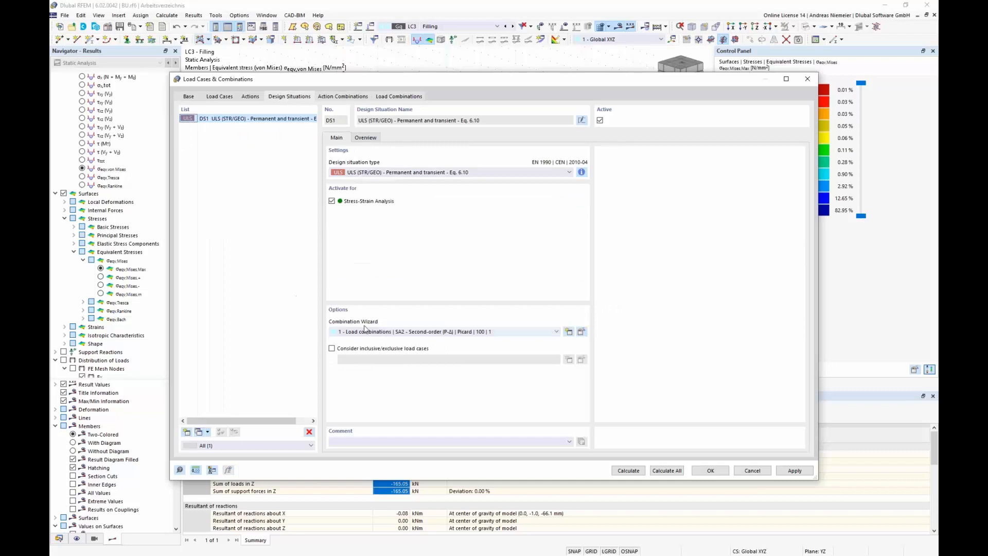
pyautogui.click(583, 332)
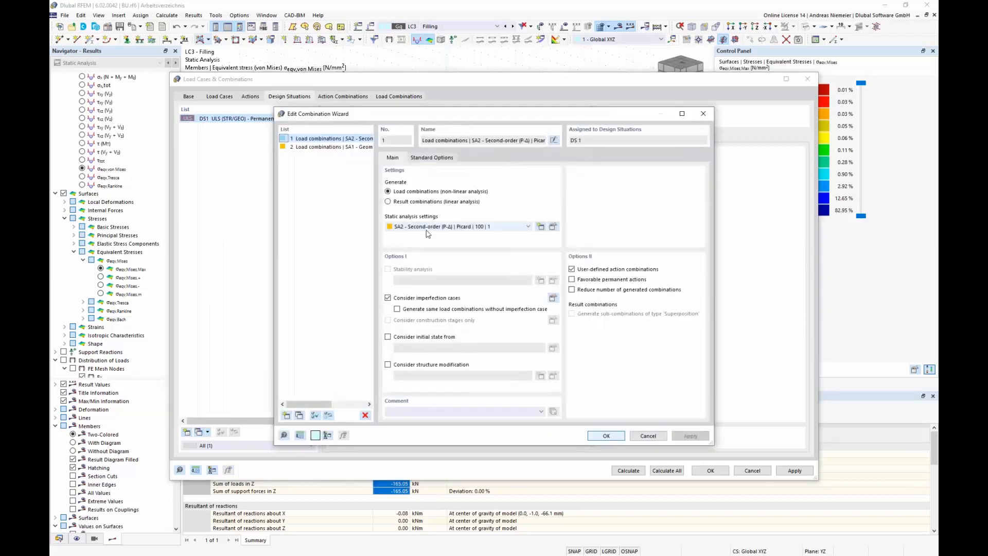
pyautogui.click(429, 227)
pyautogui.click(431, 235)
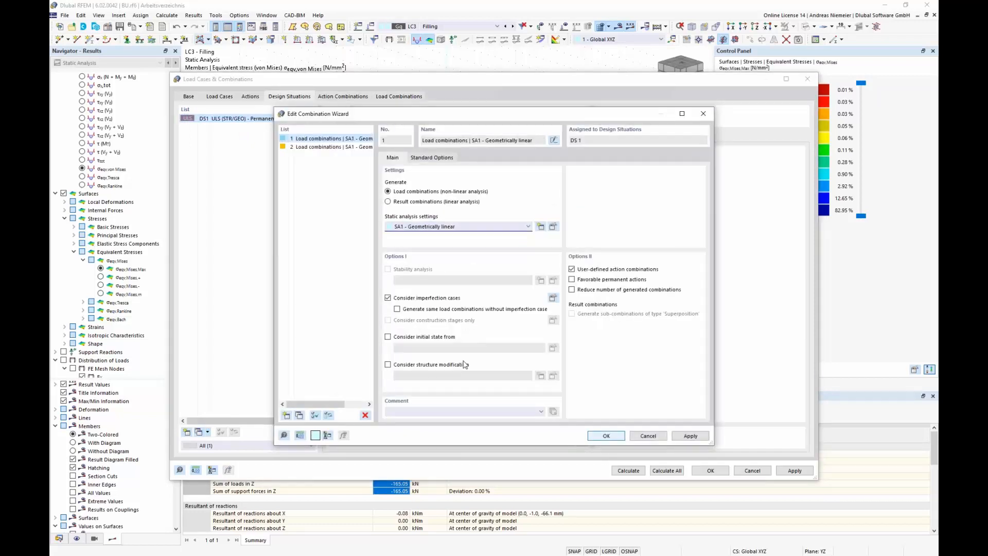
pyautogui.click(605, 435)
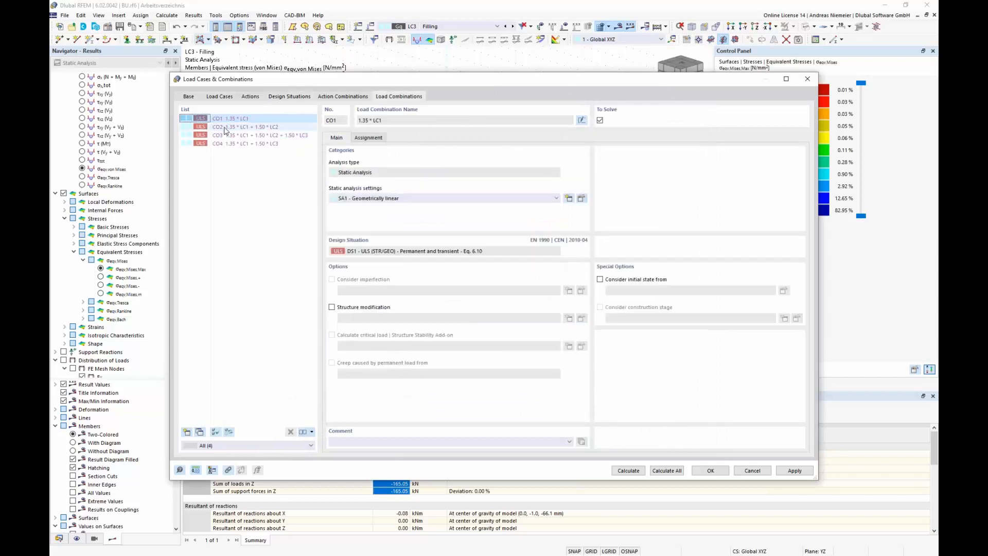
pyautogui.click(225, 129)
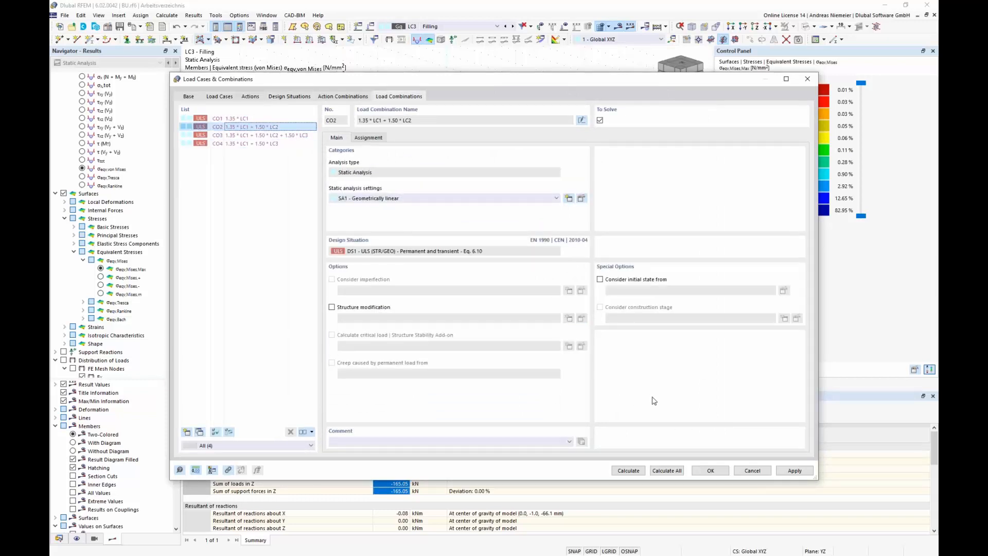
pyautogui.click(721, 471)
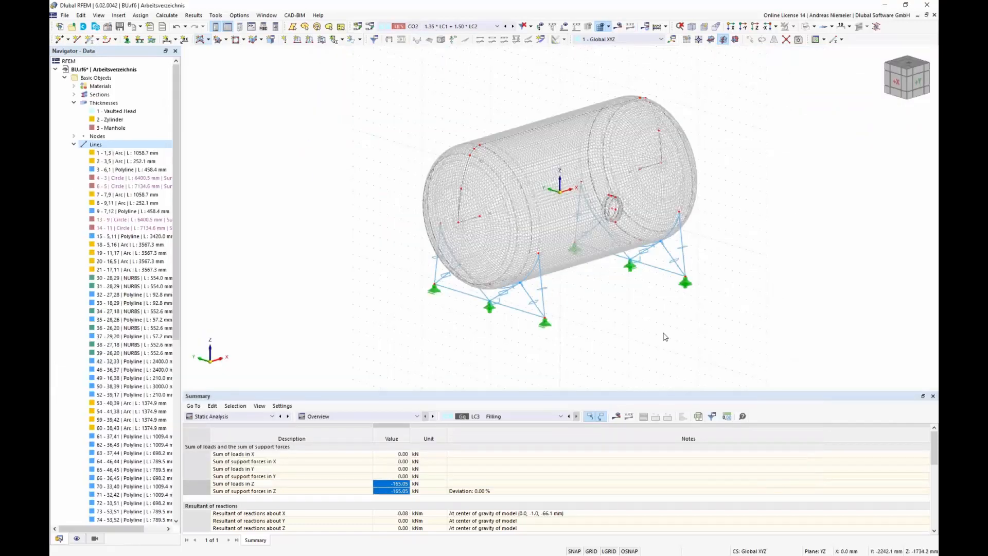
# Step: Show the Stress-Strain Analysis design situations input table
pyautogui.keyDown('ctrl'); pyautogui.moveTo(664, 337); pyautogui.dragTo(626, 360, button='middle'); pyautogui.keyUp('ctrl')
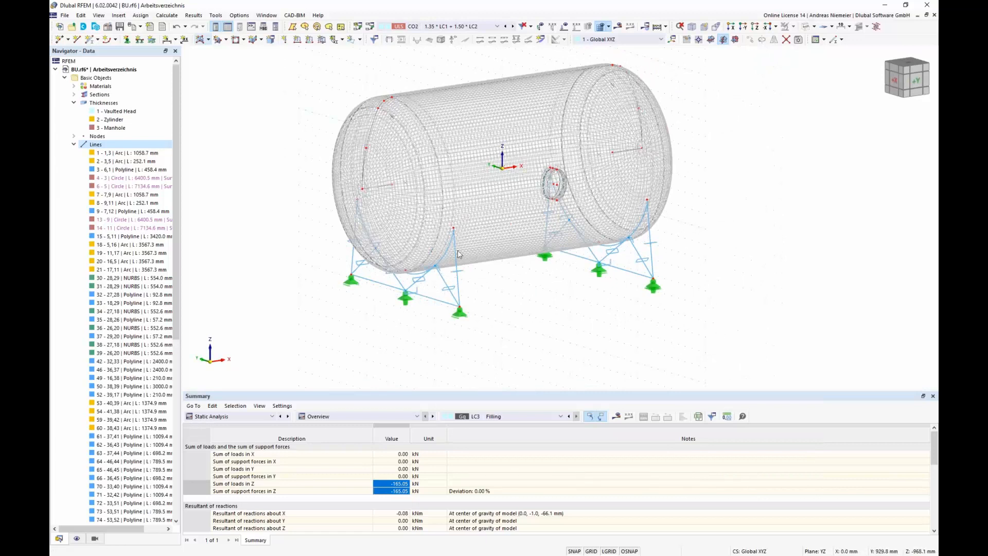
pyautogui.click(265, 417)
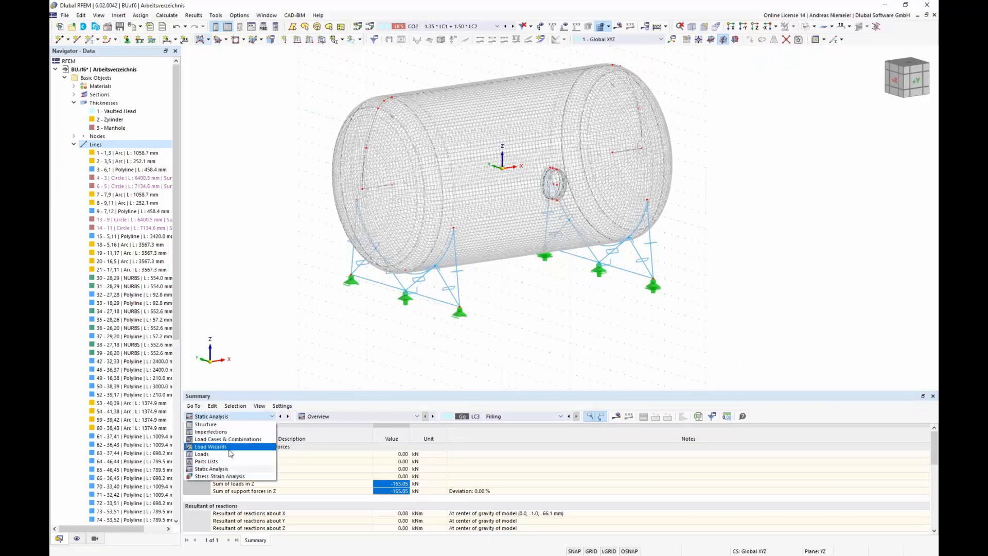
pyautogui.click(222, 476)
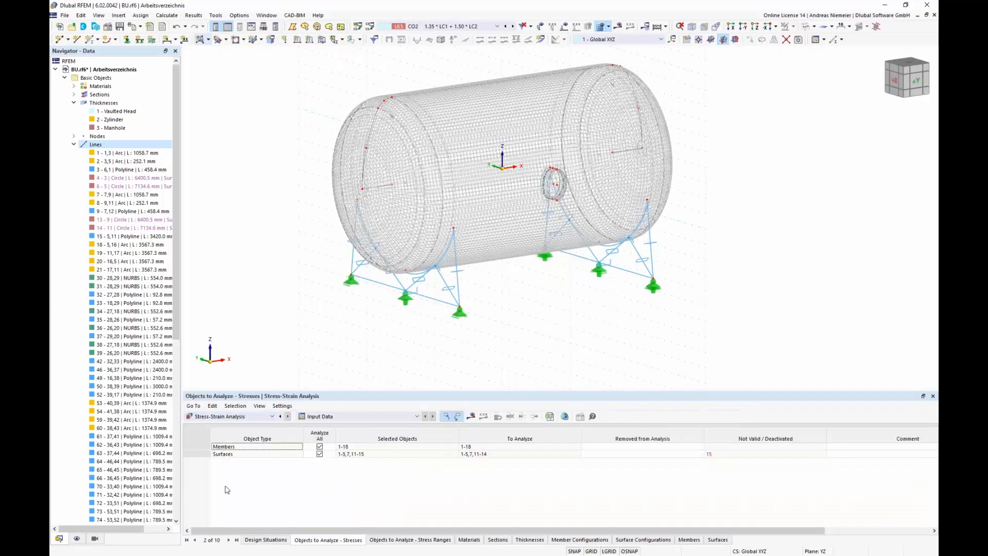
pyautogui.click(266, 540)
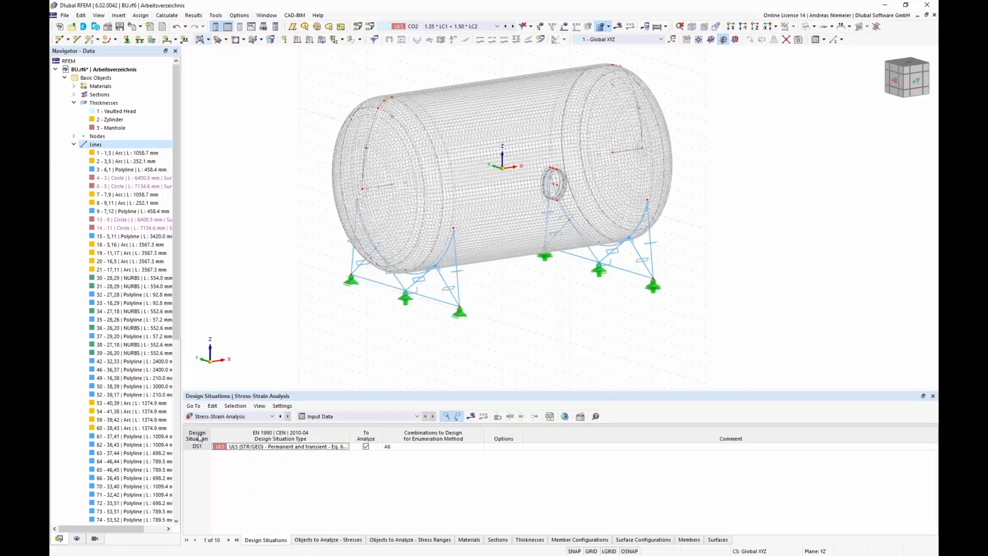
# Step: Deactivate and reactivate Stress-Strain Analysis for design situation DS1, applying each change, and close the dialog
pyautogui.click(370, 26)
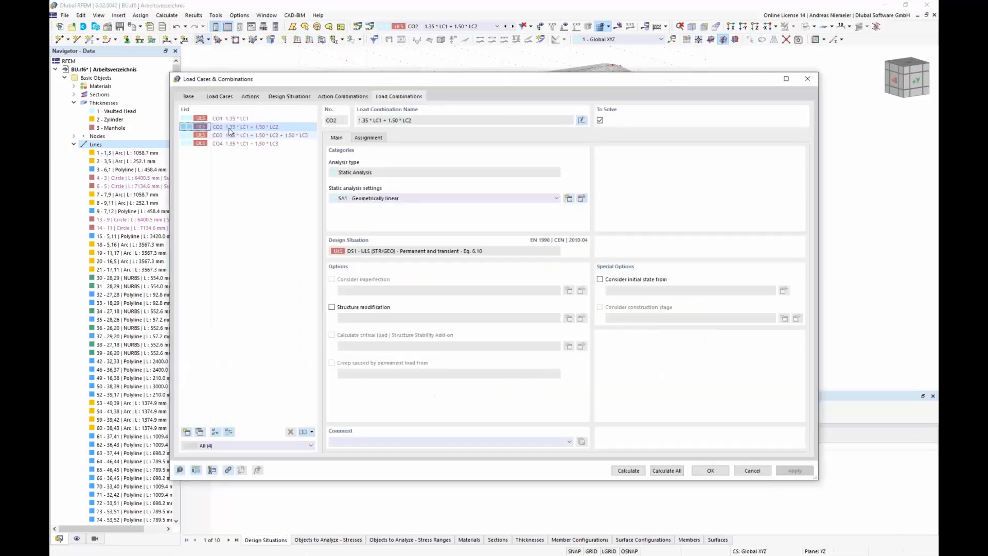
pyautogui.click(289, 97)
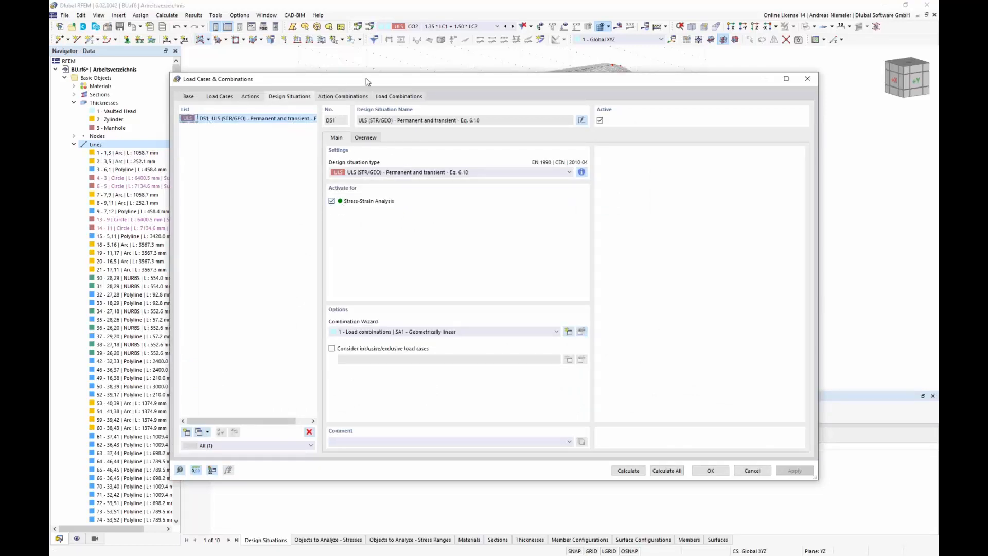
pyautogui.moveTo(367, 81); pyautogui.dragTo(386, 19)
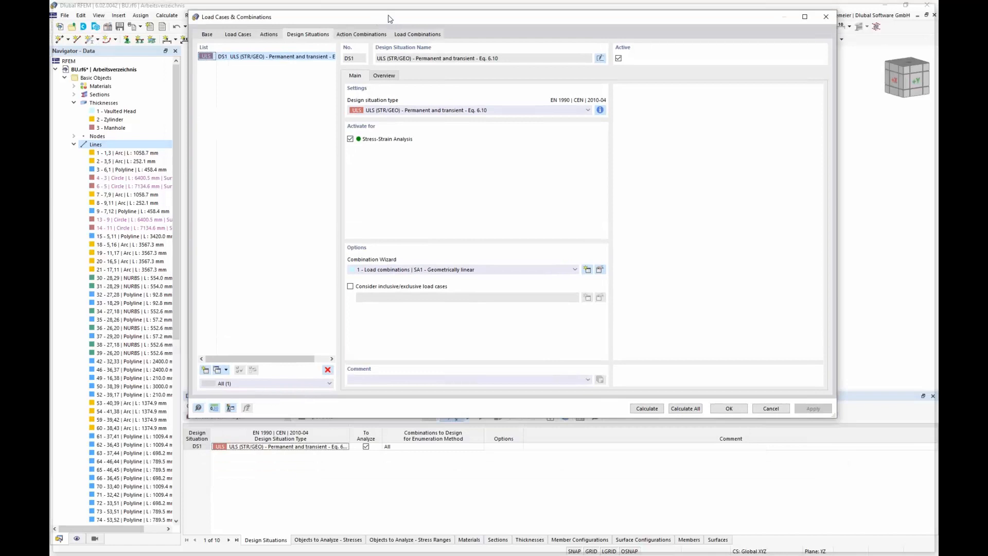
pyautogui.click(351, 139)
pyautogui.click(813, 408)
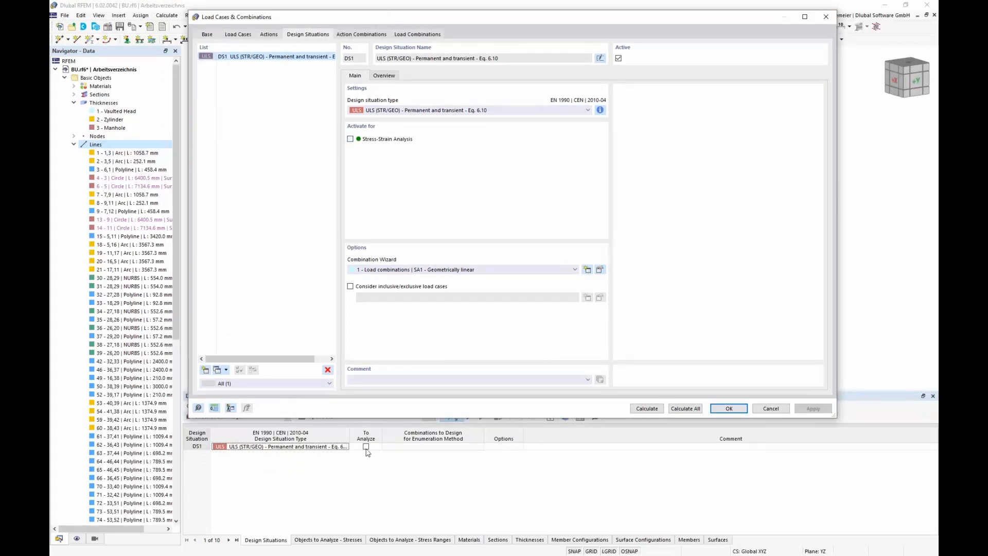
pyautogui.click(351, 139)
pyautogui.click(813, 408)
pyautogui.click(729, 408)
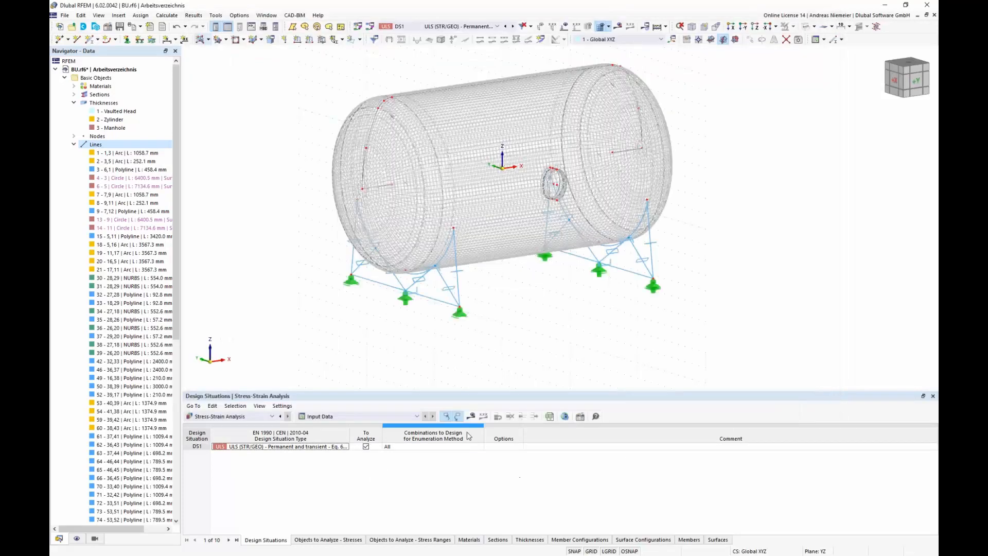
# Step: Start the stress-strain analysis calculation
pyautogui.click(474, 421)
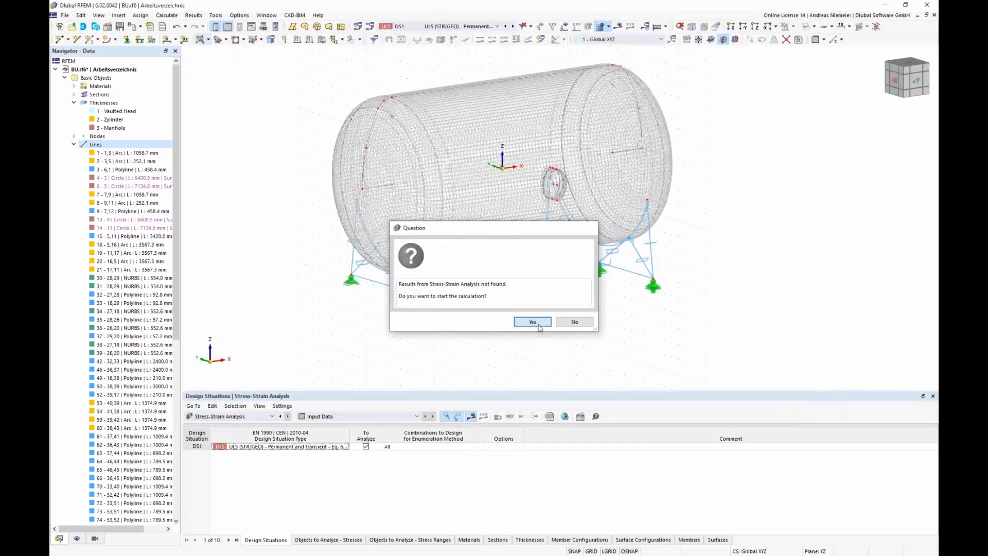
pyautogui.click(535, 323)
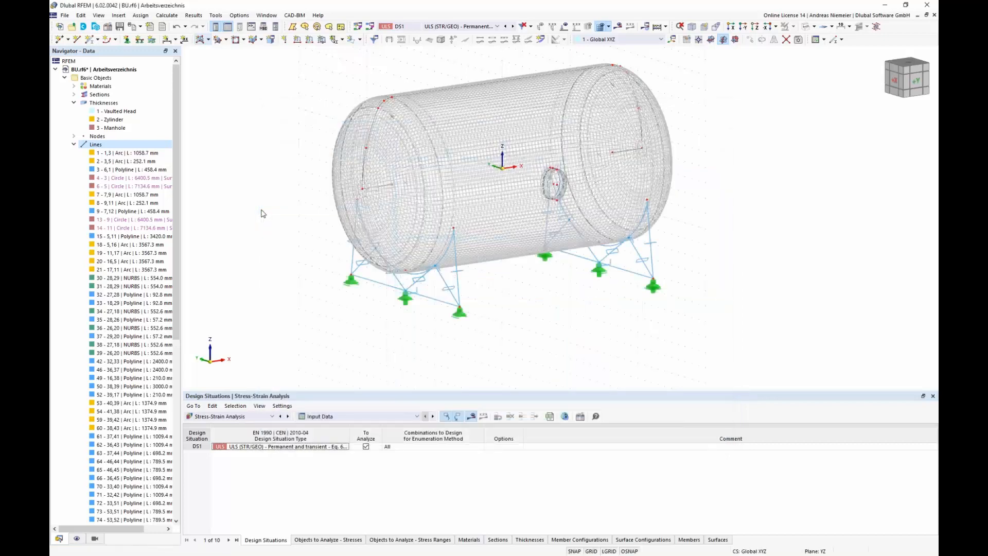
pyautogui.scroll(2, 418, 267)
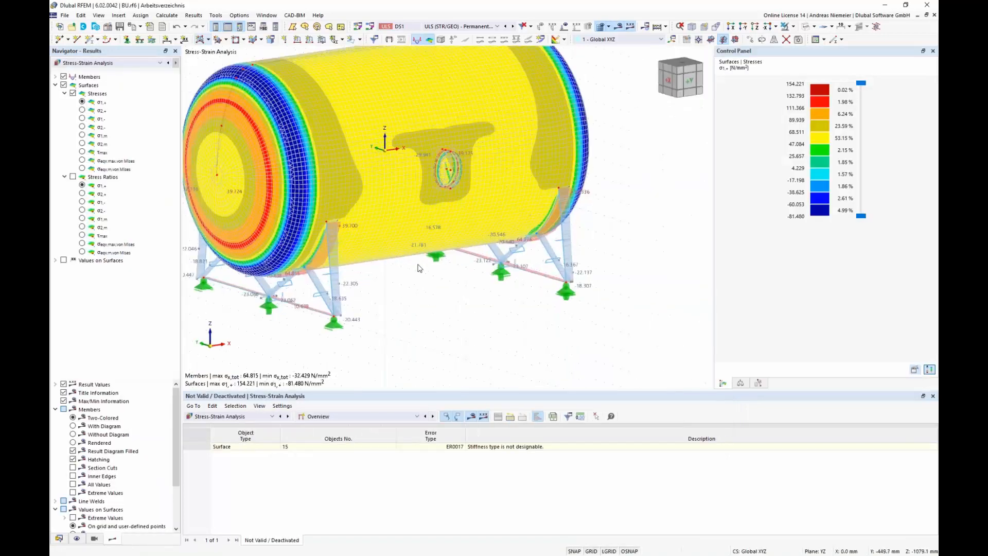
# Step: Switch the results navigator to Stress-Strain Analysis and show member results only, hiding surface results
pyautogui.moveTo(418, 268); pyautogui.dragTo(410, 244, button='middle')
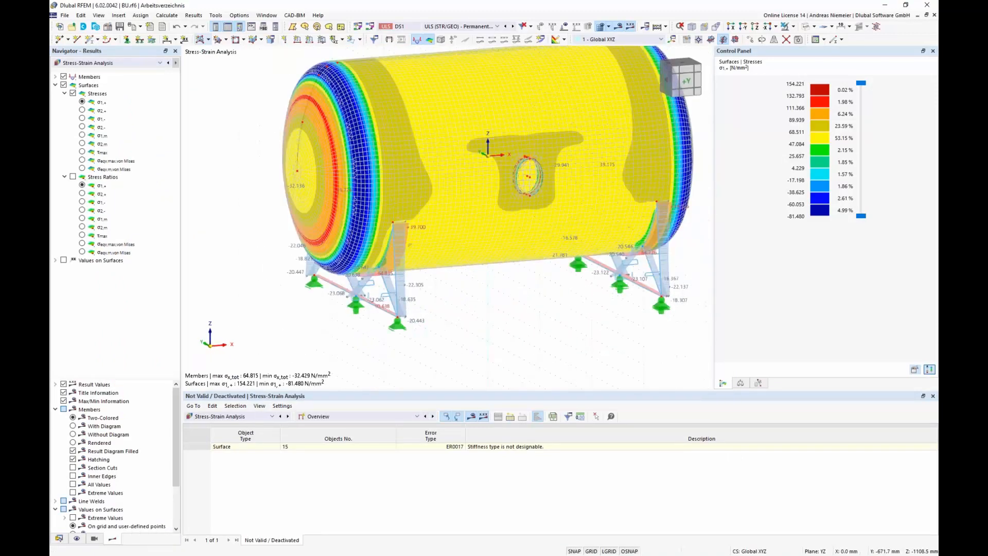
pyautogui.scroll(-1, 505, 294)
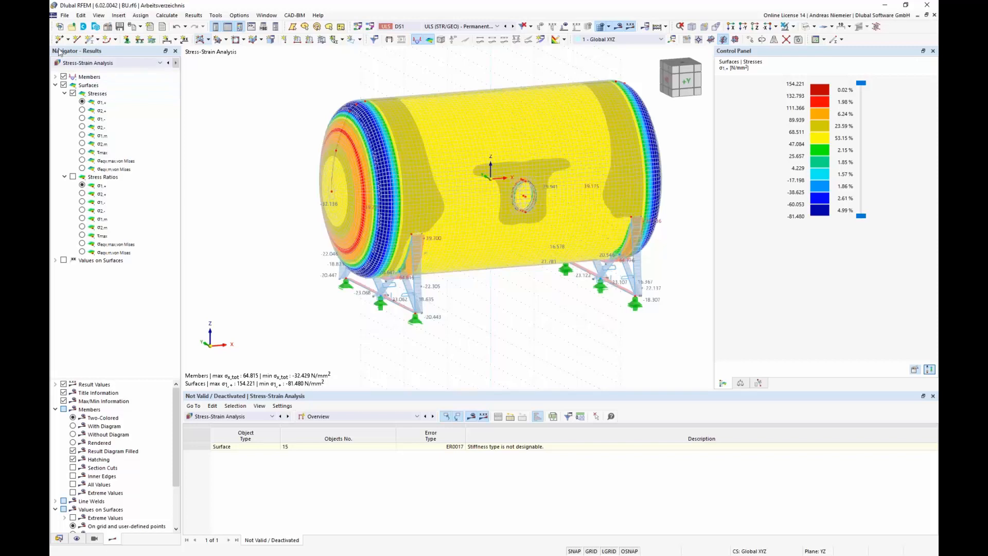
pyautogui.click(55, 86)
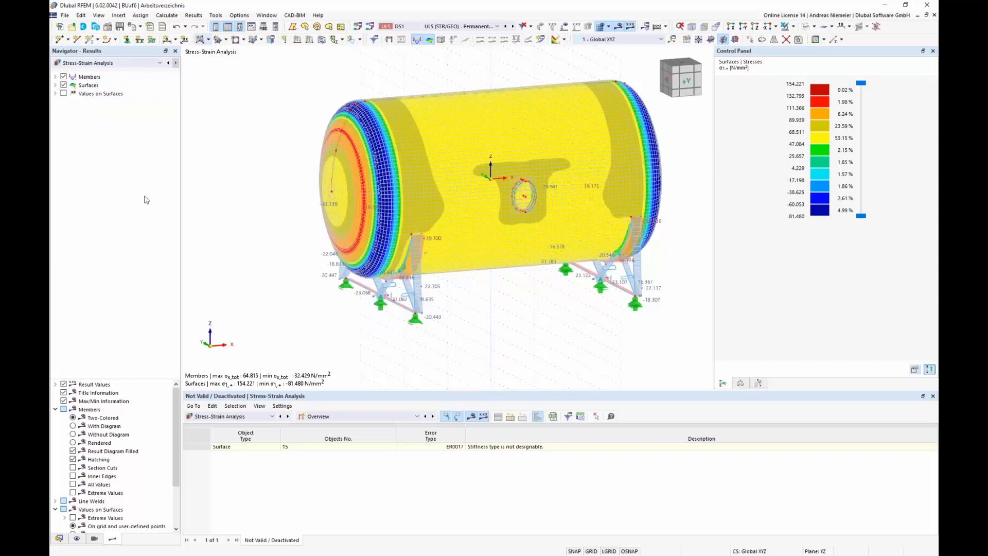
pyautogui.click(85, 63)
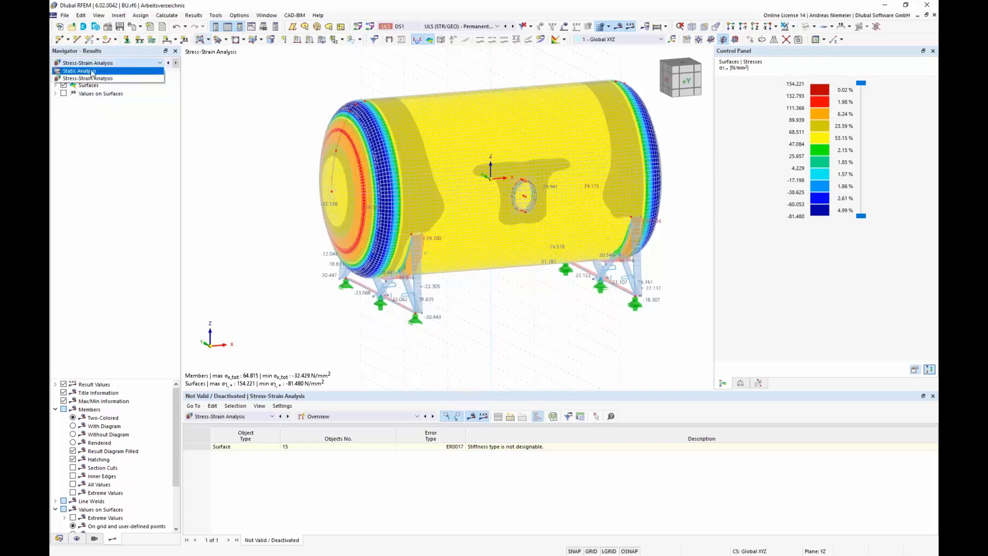
pyautogui.click(92, 79)
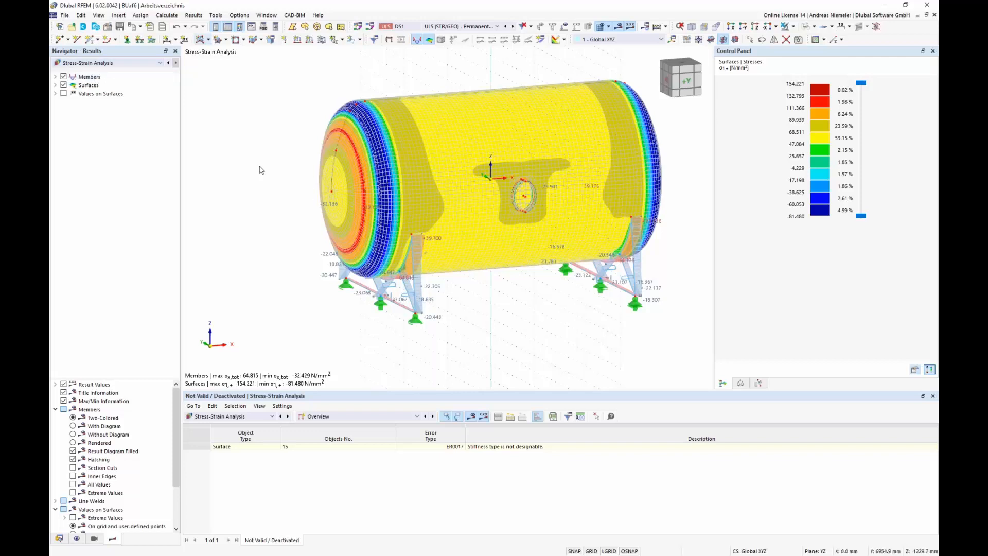
pyautogui.click(55, 77)
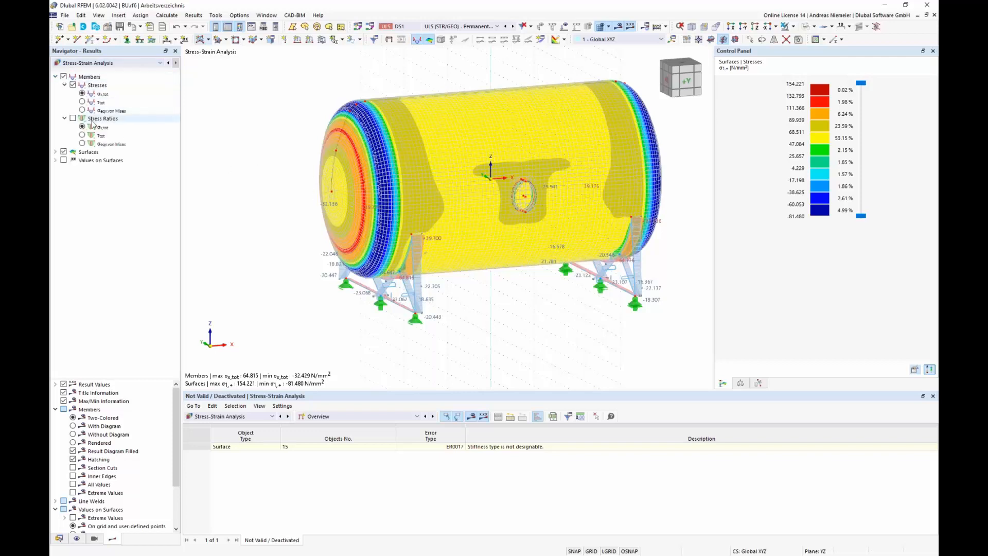
pyautogui.click(64, 152)
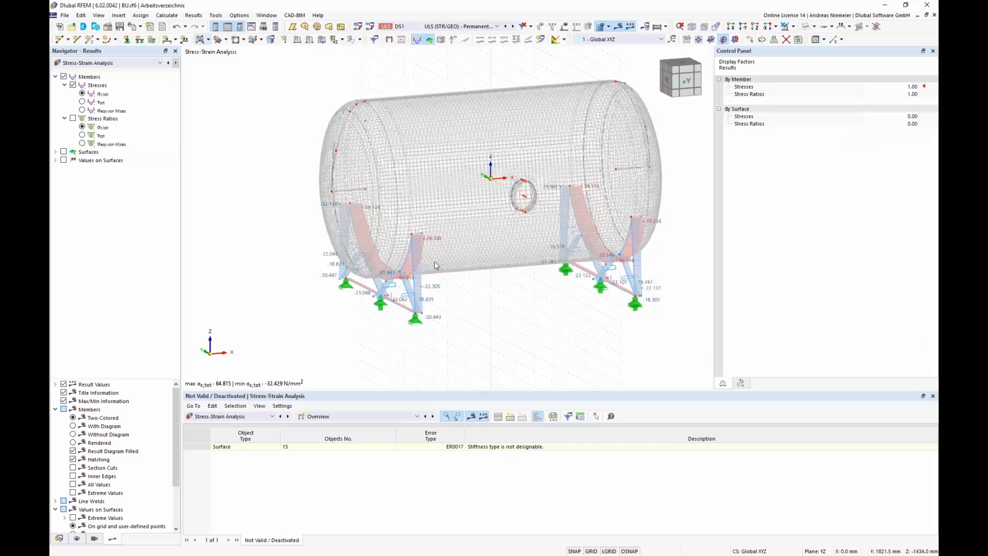
# Step: Review member shear stresses, von Mises equivalent stresses and stress ratios
pyautogui.scroll(3, 435, 265)
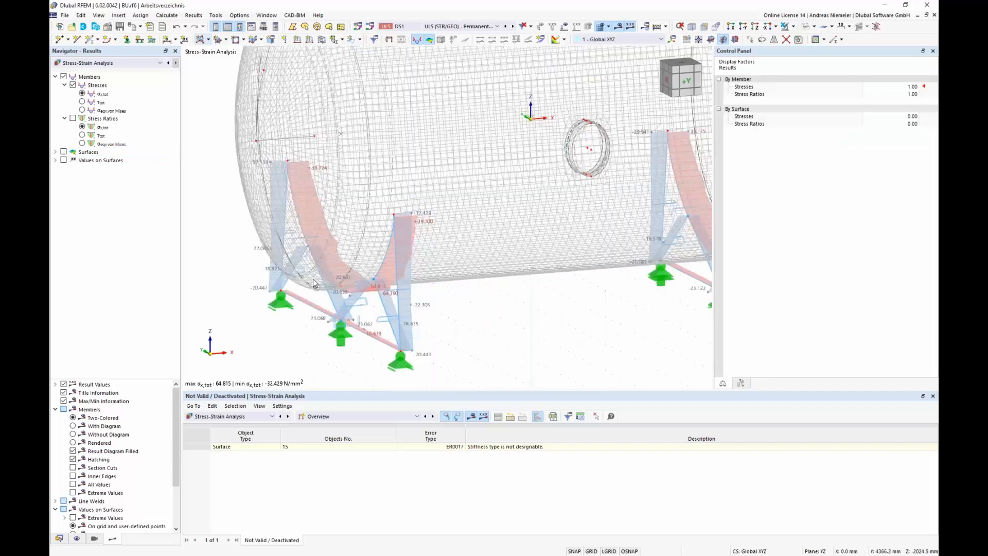
pyautogui.scroll(-4, 314, 282)
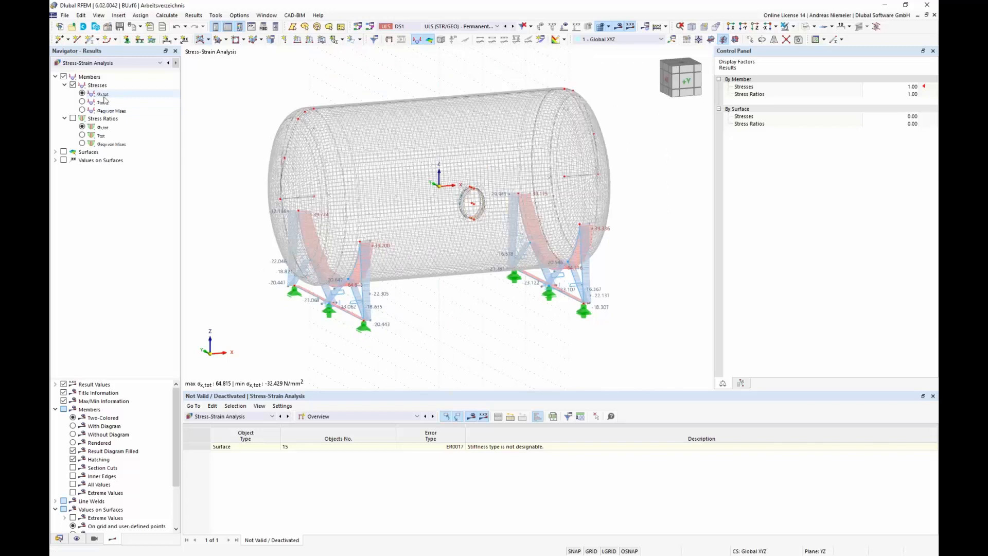
pyautogui.click(82, 102)
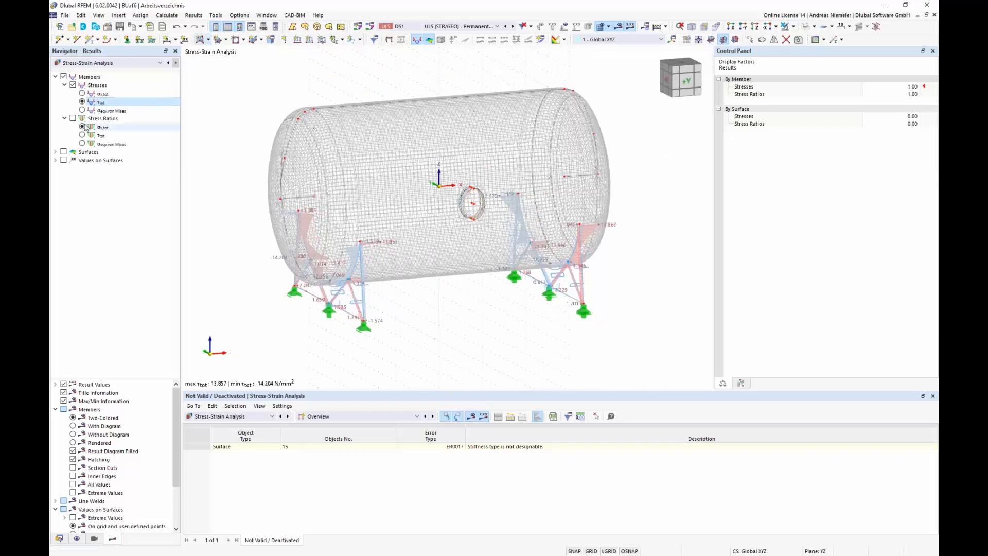
pyautogui.click(83, 110)
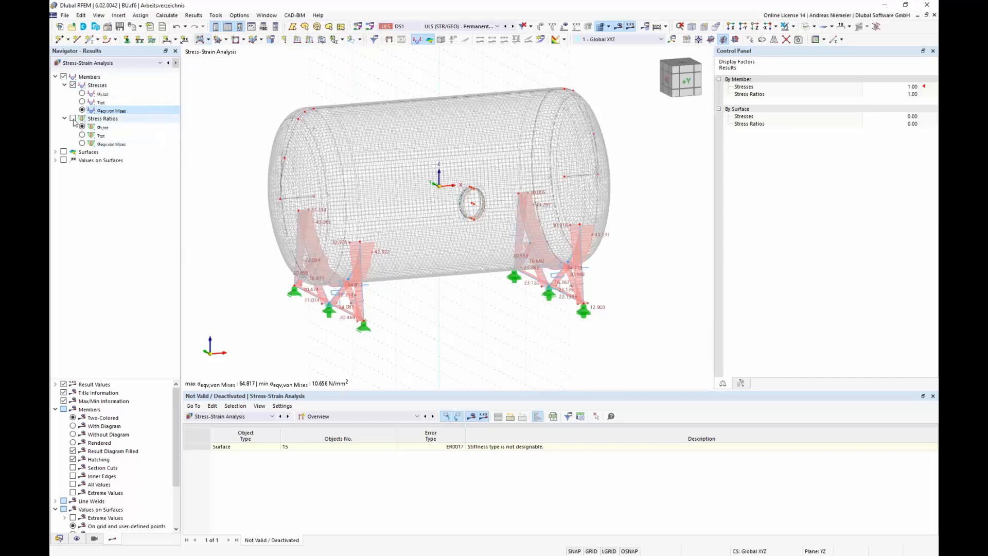
pyautogui.click(102, 119)
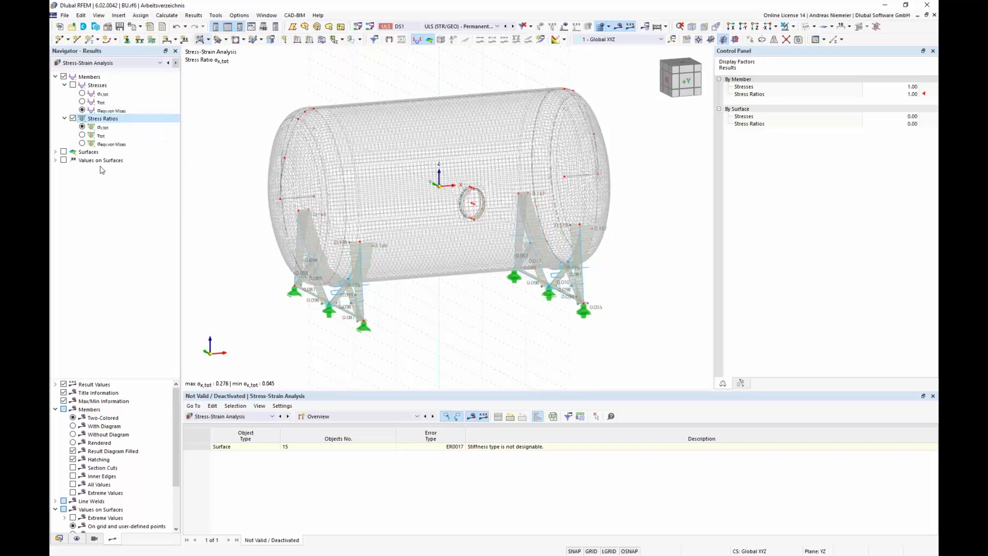
# Step: Hide member results and display the surface stress ratios
pyautogui.click(63, 77)
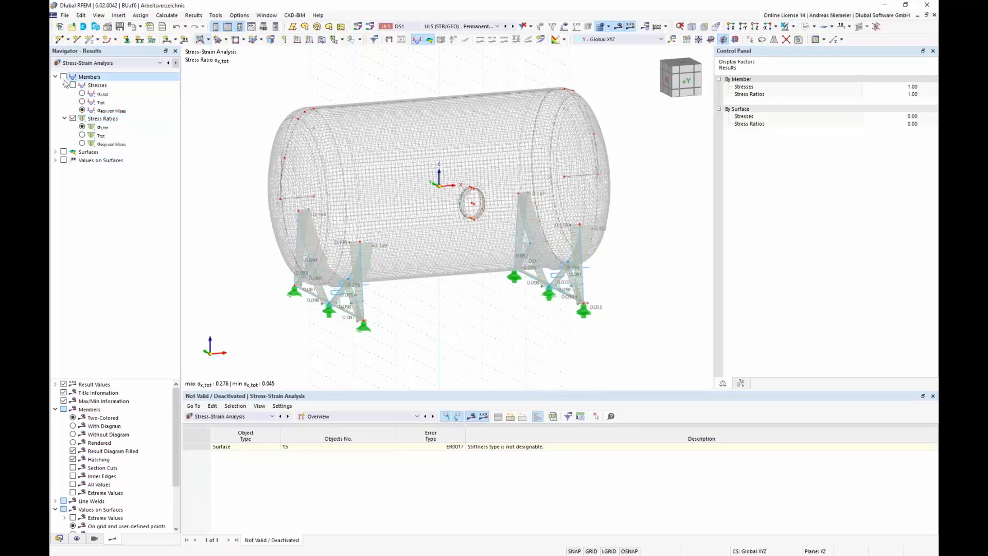
pyautogui.click(64, 152)
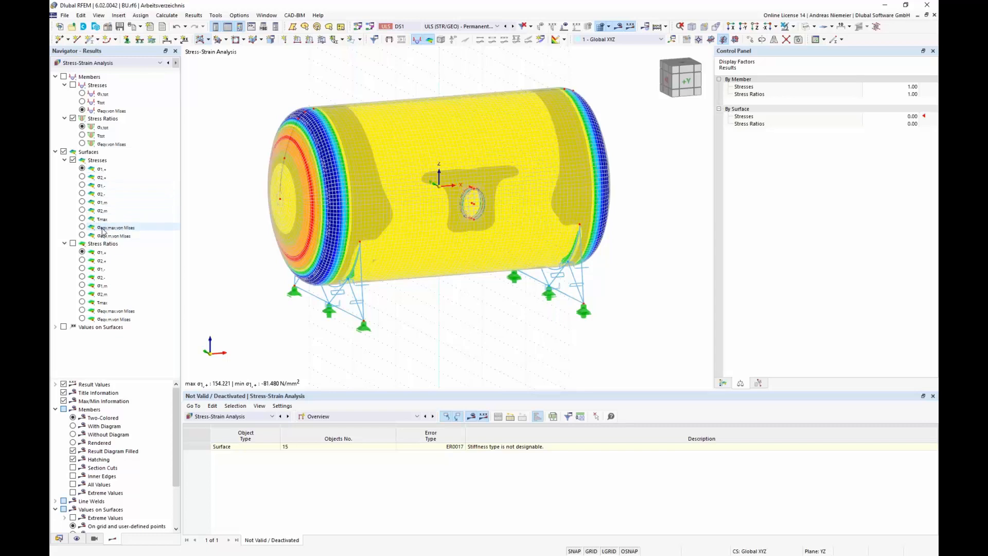
pyautogui.click(73, 244)
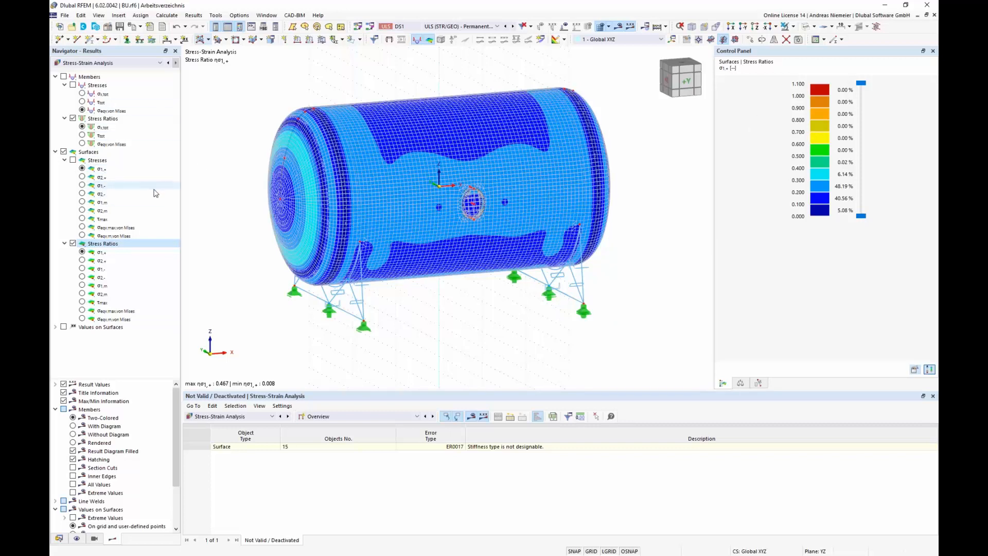
pyautogui.click(55, 152)
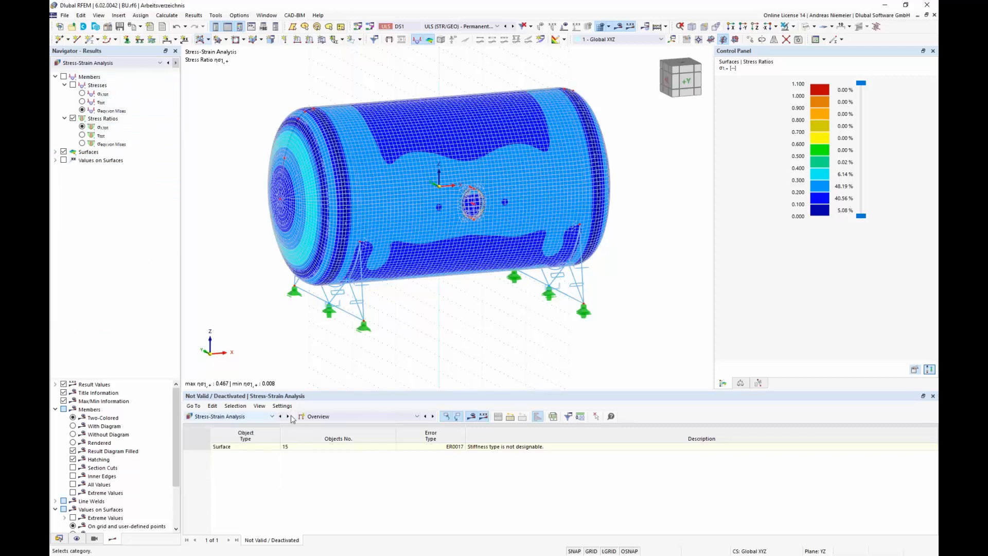
# Step: Open the stress-strain analysis input data table on member configurations
pyautogui.click(307, 417)
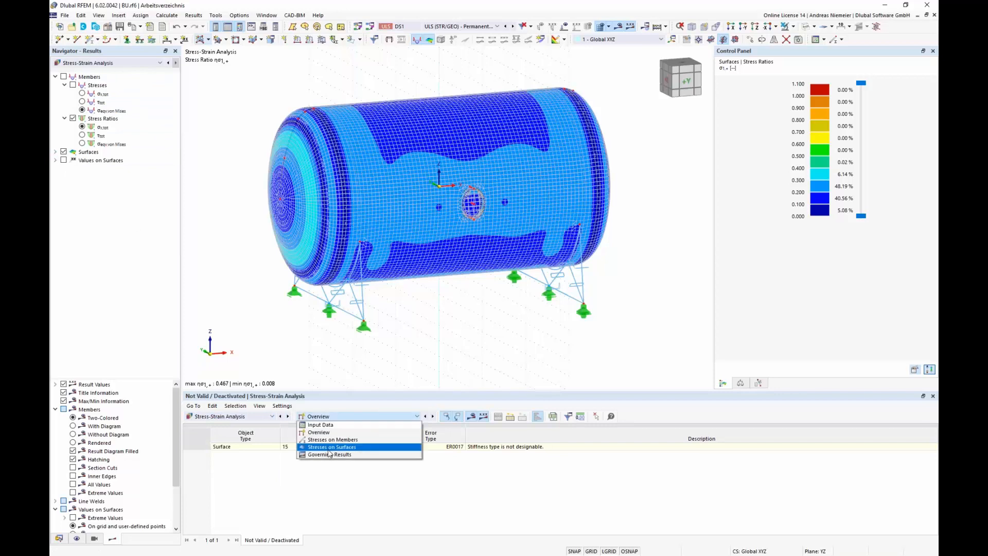
pyautogui.click(339, 426)
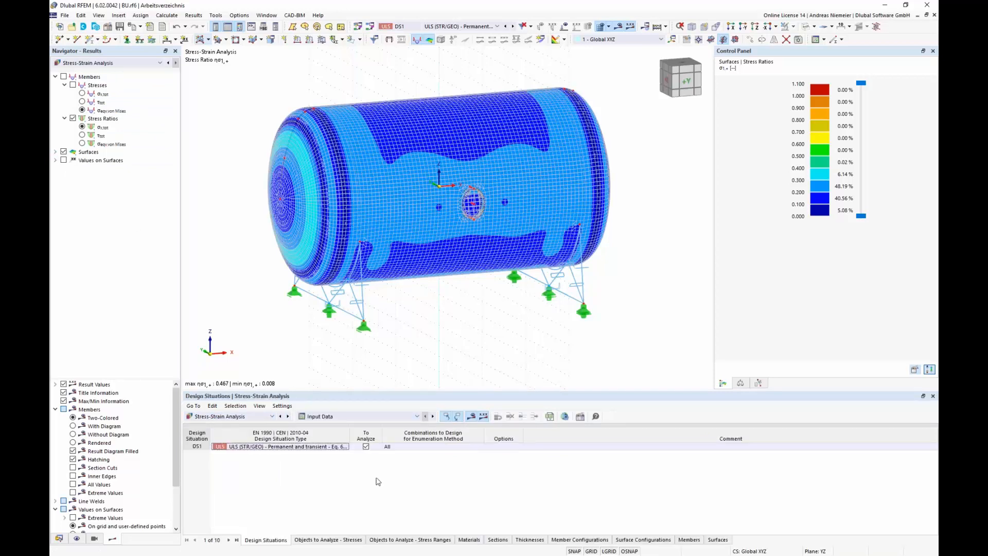
pyautogui.click(578, 540)
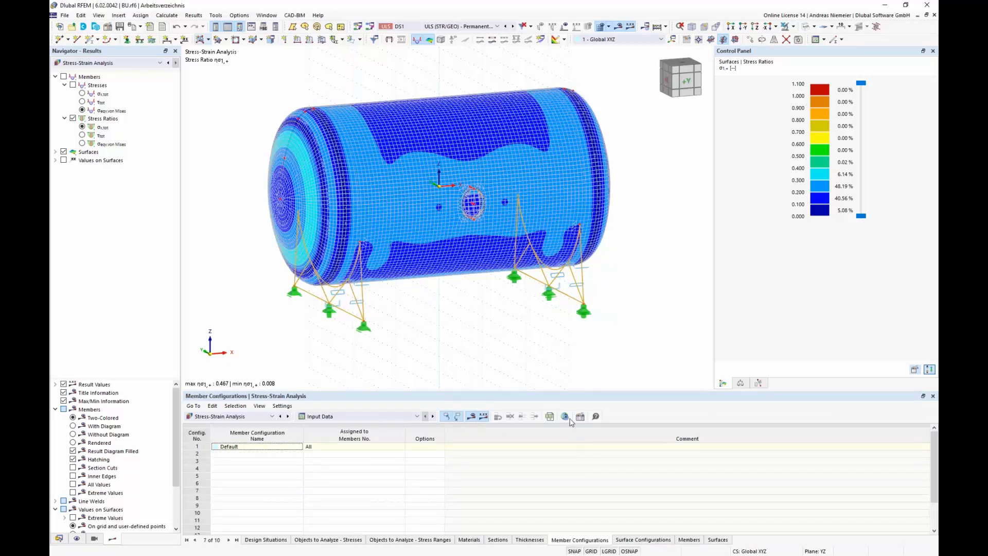
# Step: Open the default member configuration for editing and clear all selected stresses to calculate
pyautogui.doubleClick(560, 495)
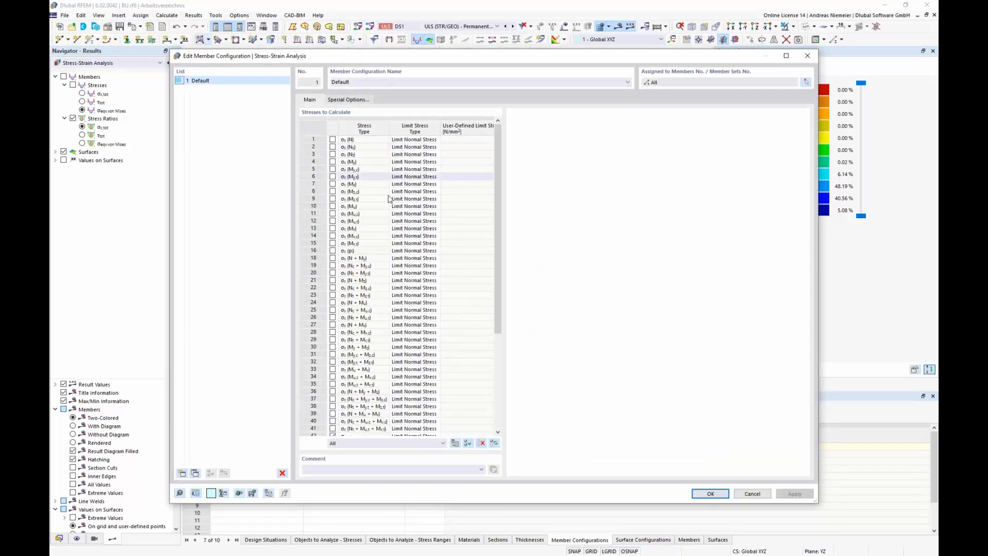
pyautogui.scroll(-6, 397, 314)
pyautogui.scroll(6, 408, 390)
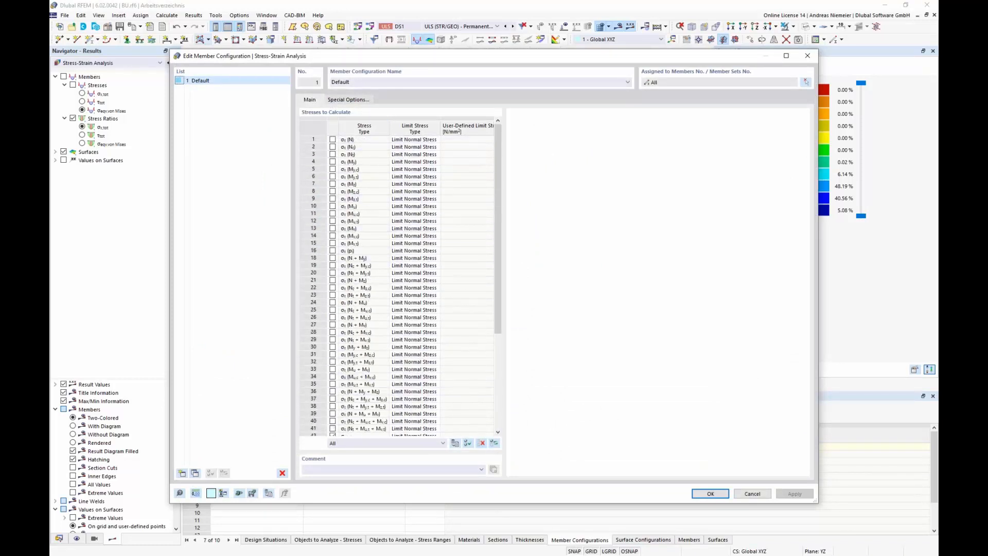
pyautogui.click(368, 155)
pyautogui.scroll(-6, 391, 324)
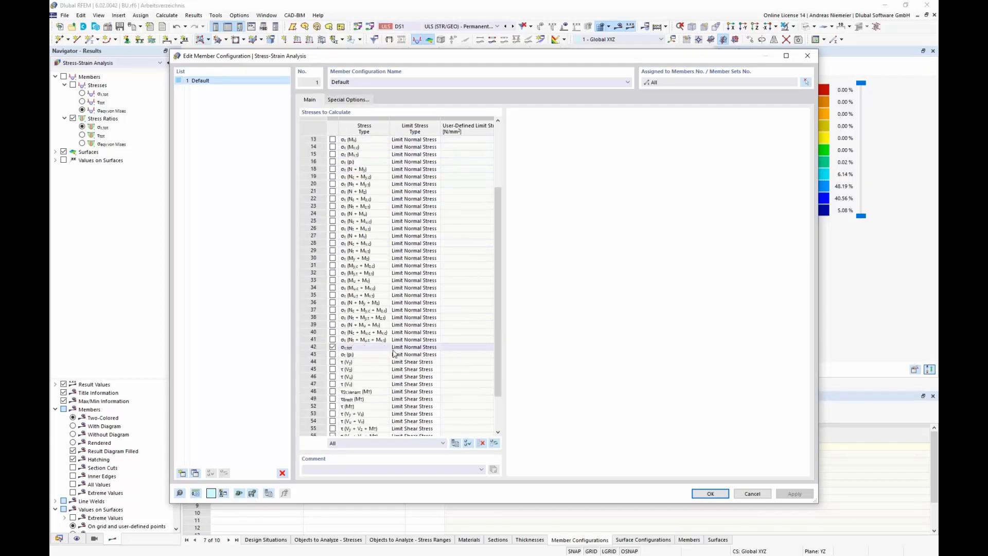
pyautogui.click(481, 443)
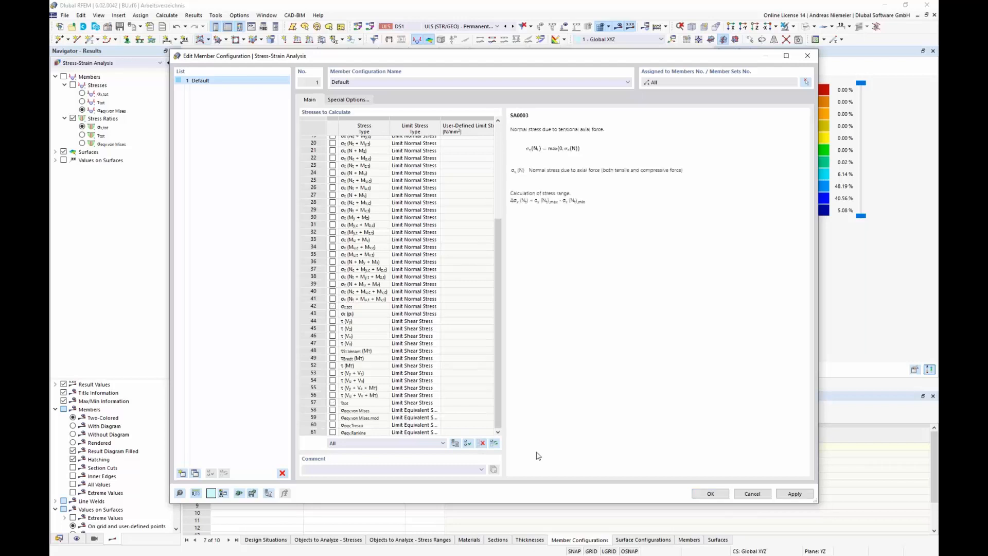
# Step: Enable only the von Mises equivalent stress with a User limit stress type, confirming and accepting deletion of existing results
pyautogui.click(333, 410)
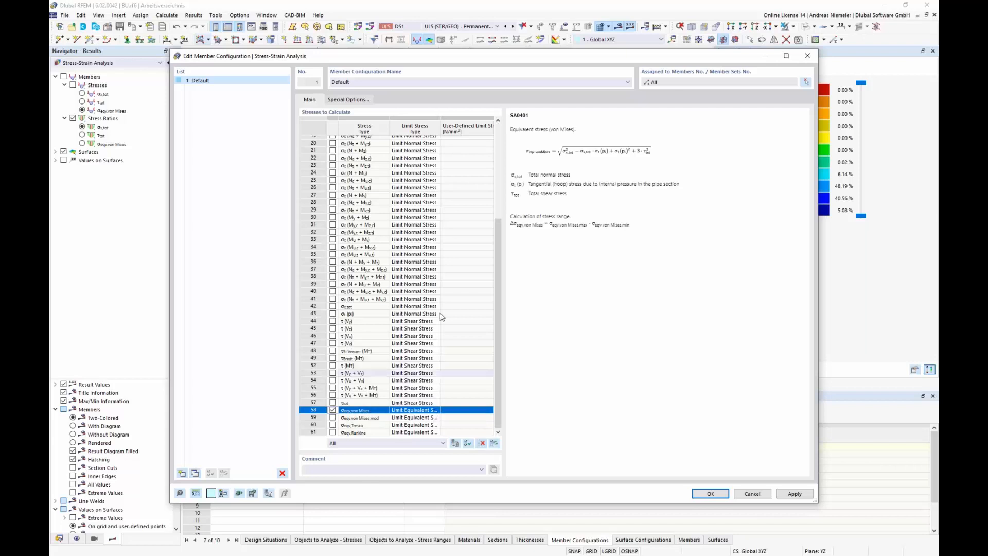
pyautogui.click(430, 411)
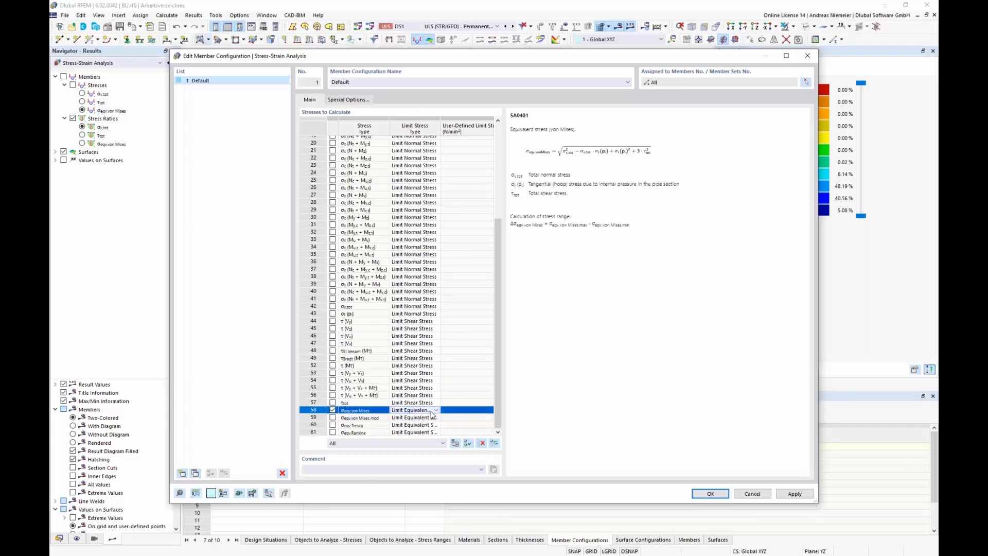
pyautogui.click(436, 410)
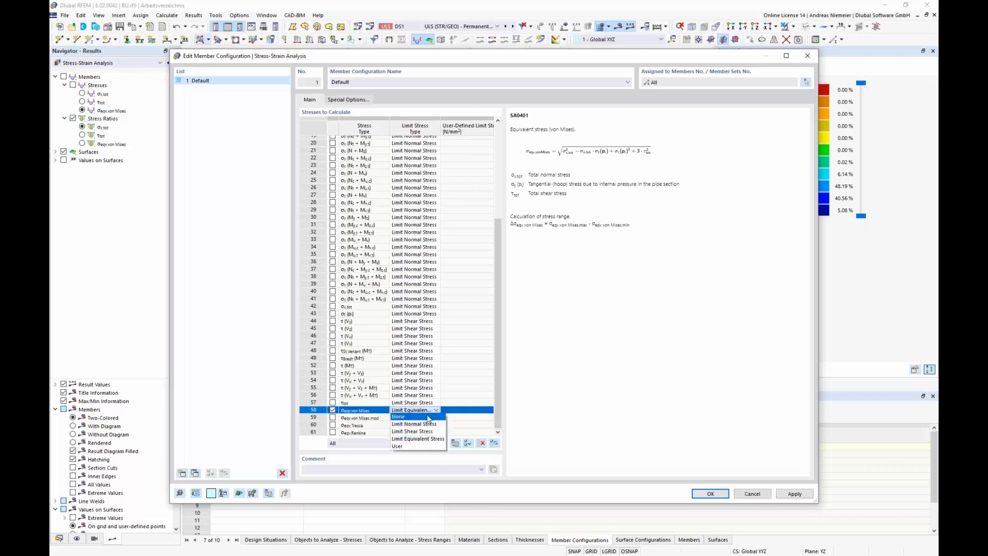
pyautogui.click(414, 446)
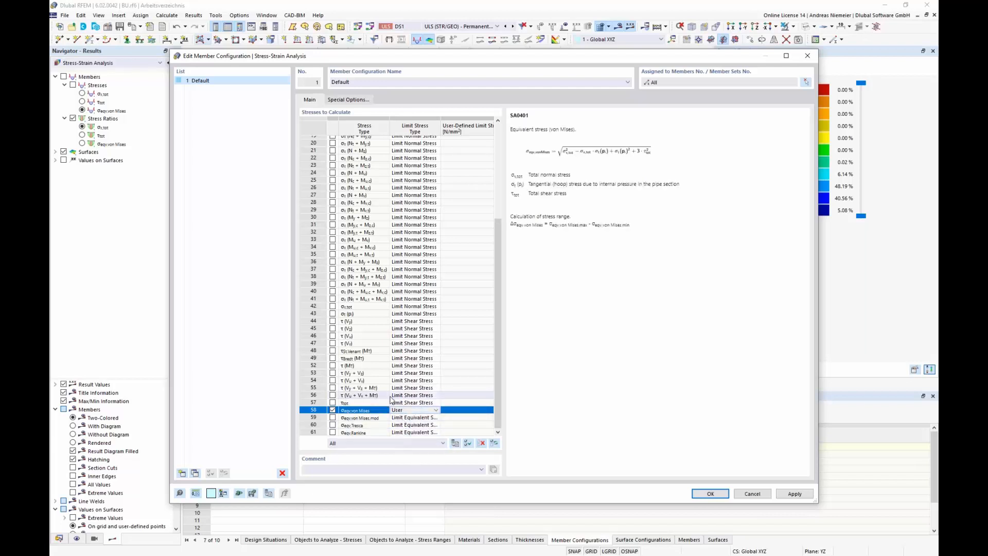
pyautogui.click(462, 411)
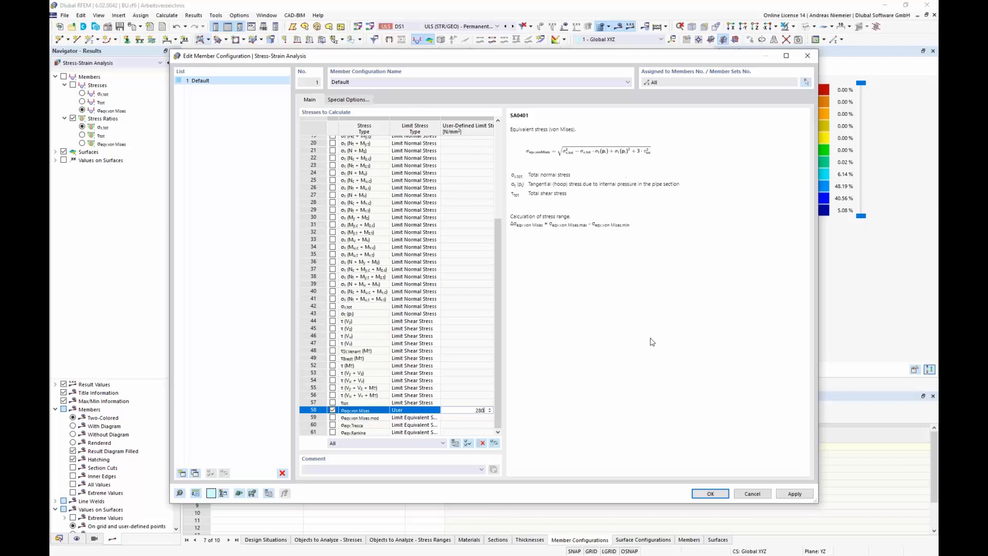
pyautogui.click(710, 495)
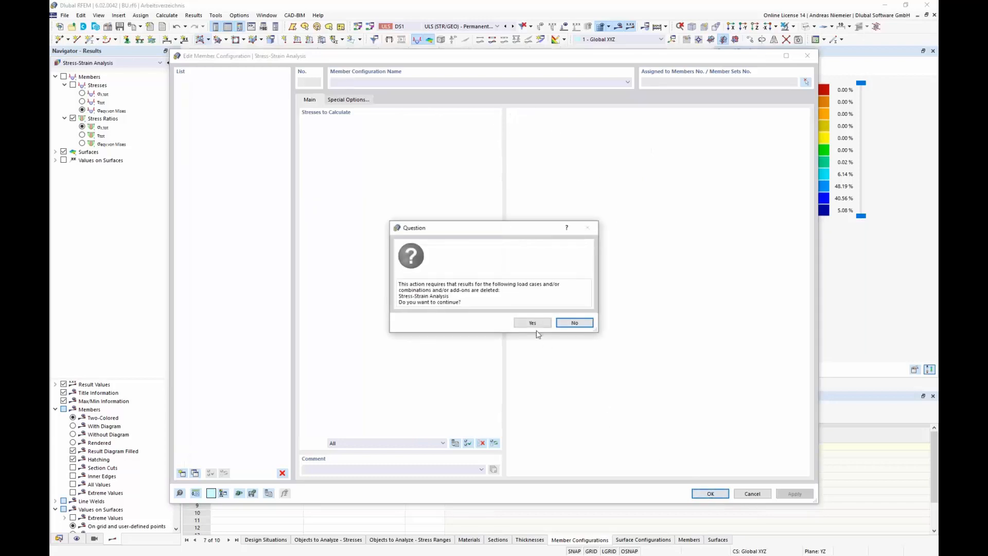
pyautogui.click(539, 326)
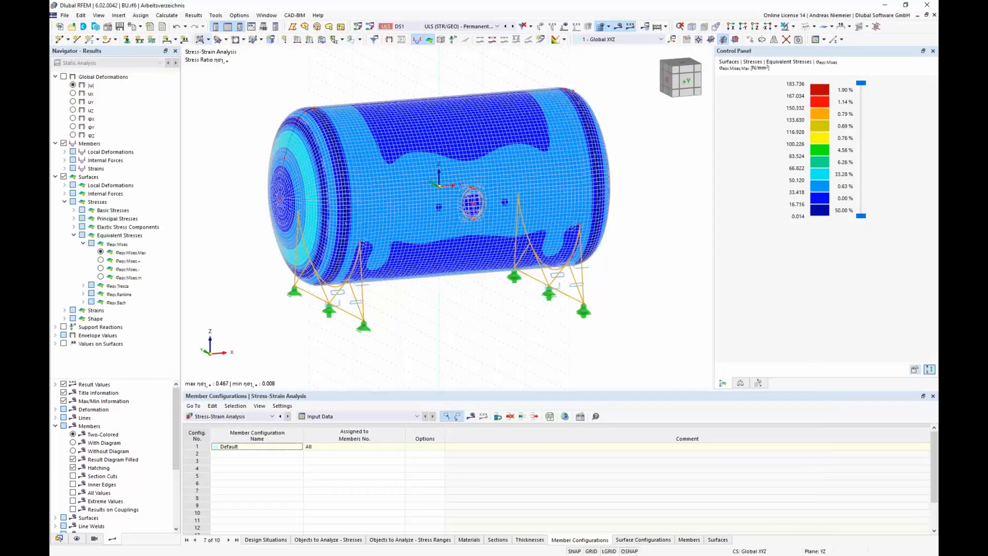
# Step: Set the default surface configuration to calculate only maximum von Mises equivalent stress with a User limit of 280 N/mm²
pyautogui.click(642, 540)
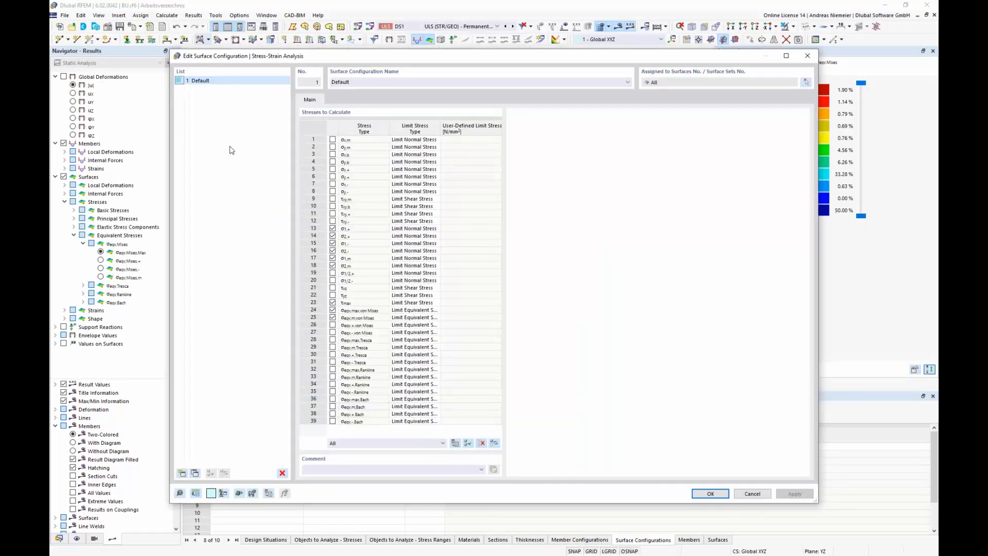
pyautogui.click(481, 443)
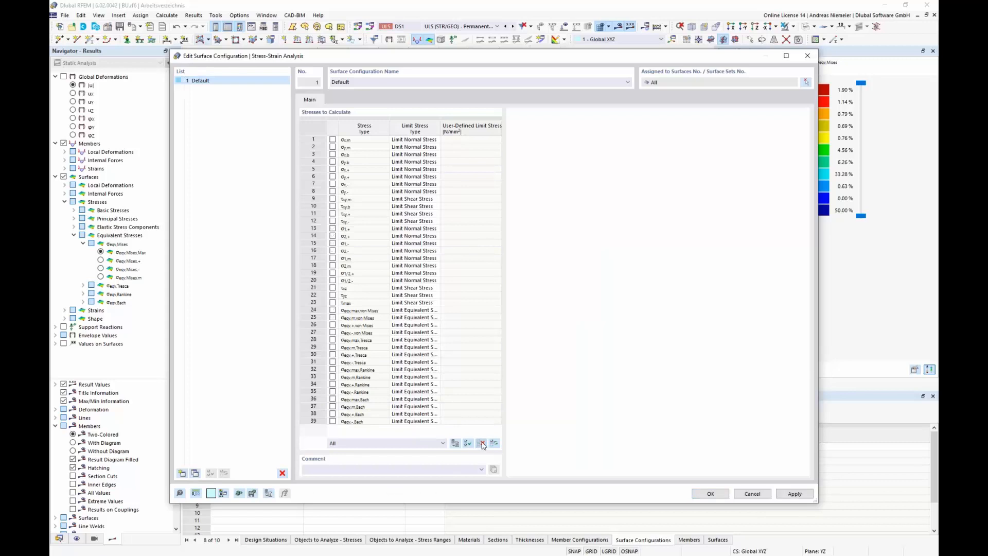
pyautogui.click(333, 310)
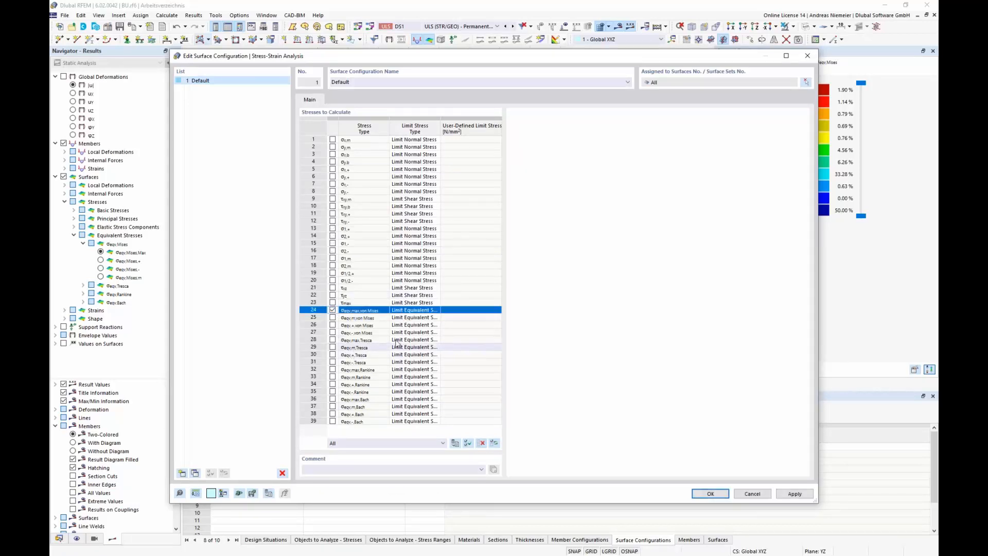
pyautogui.click(434, 310)
pyautogui.click(436, 310)
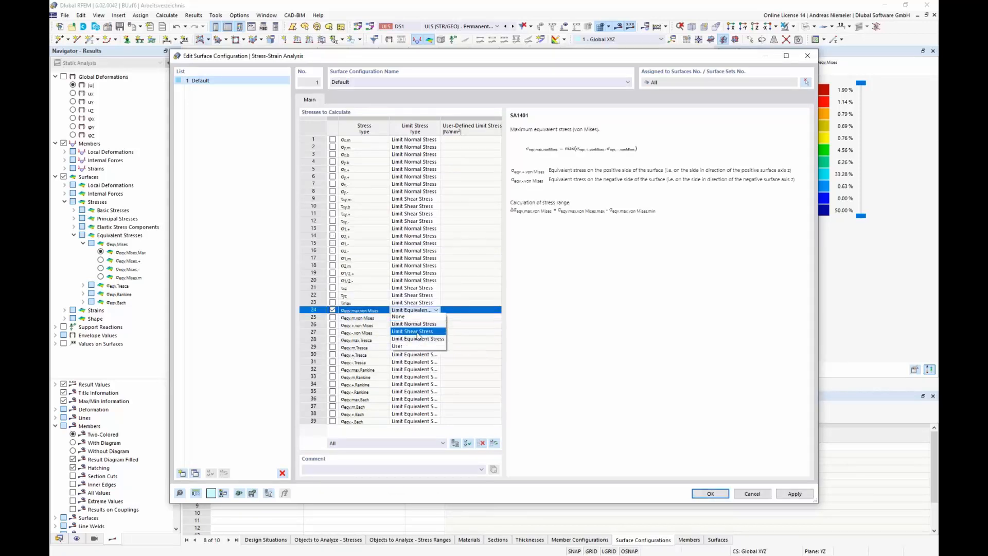
pyautogui.click(404, 346)
pyautogui.write('2')
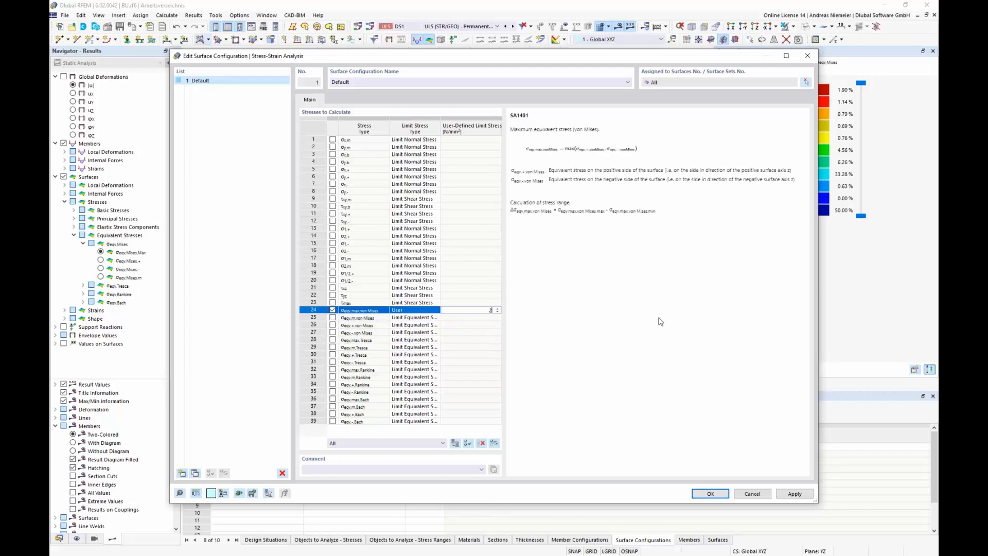
pyautogui.write('80')
pyautogui.press('Return')
pyautogui.click(710, 494)
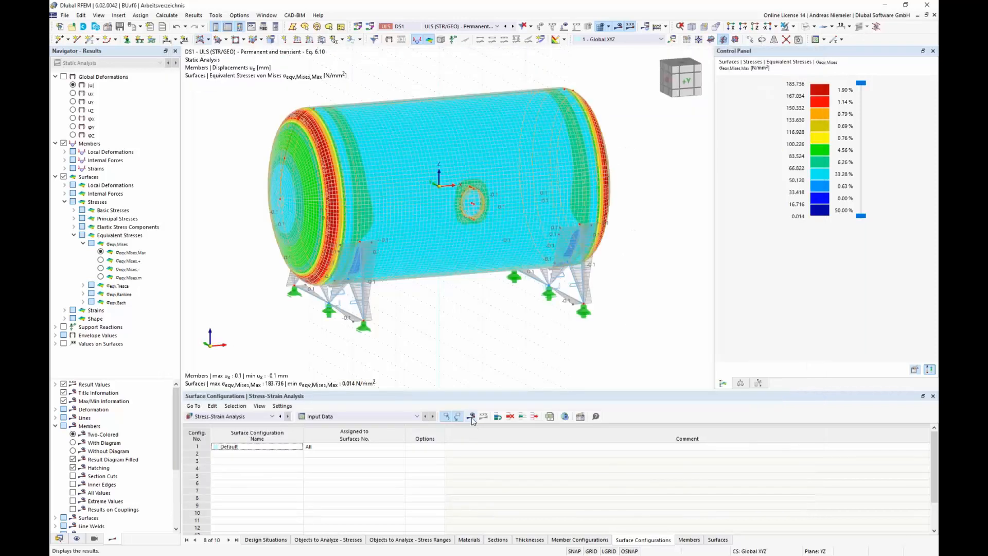
# Step: Rerun the stress-strain analysis and display its results
pyautogui.click(470, 416)
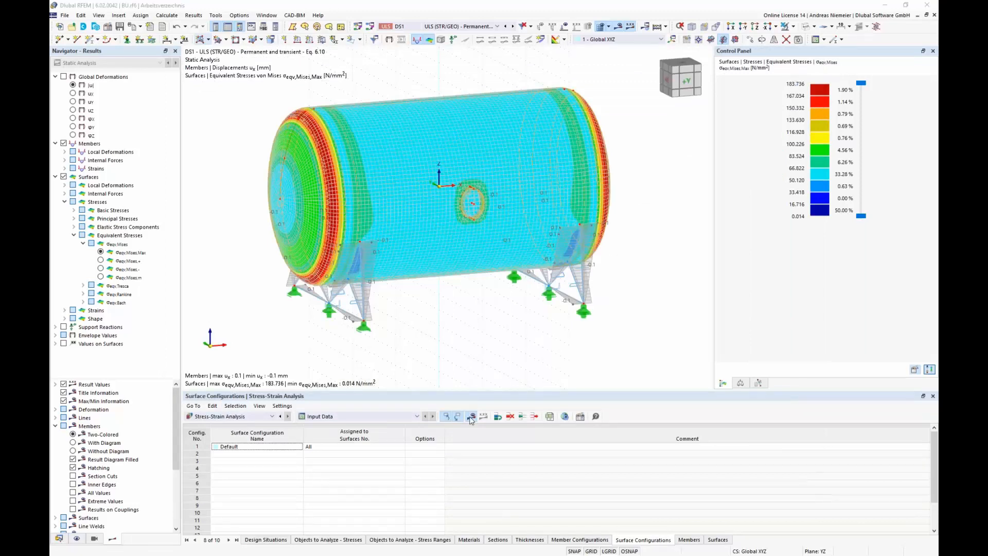
pyautogui.click(532, 322)
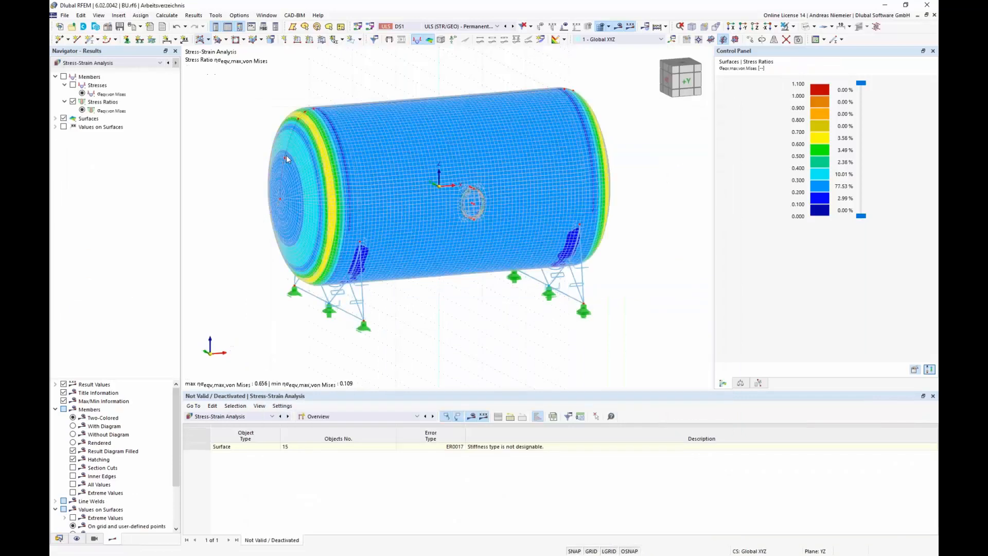
# Step: Display the members' von Mises equivalent stresses together with the surface stress ratios
pyautogui.moveTo(413, 297); pyautogui.dragTo(413, 301, button='middle')
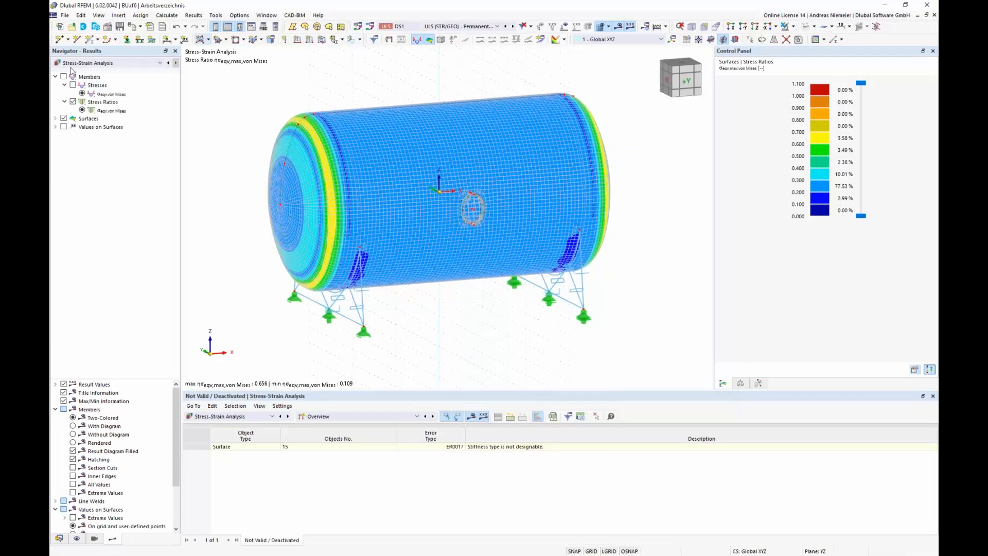
pyautogui.click(110, 95)
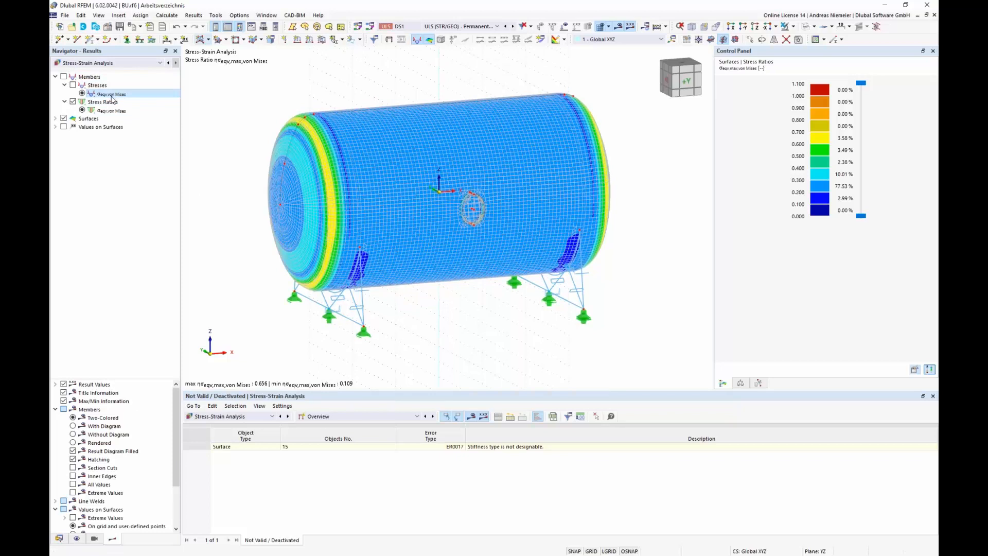
pyautogui.click(73, 84)
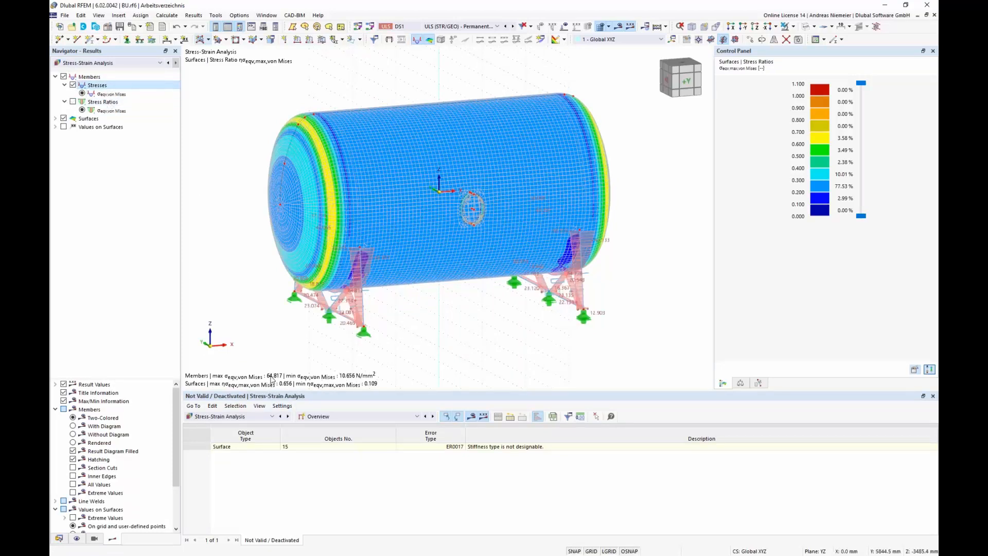
# Step: Switch the member display to von Mises stress ratios and expand the surface result entries
pyautogui.click(454, 27)
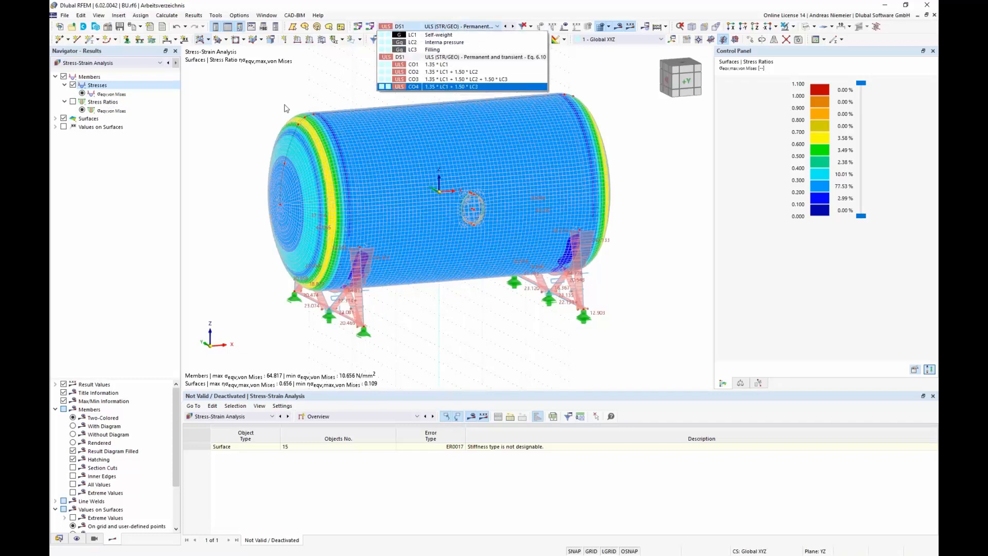
pyautogui.click(263, 100)
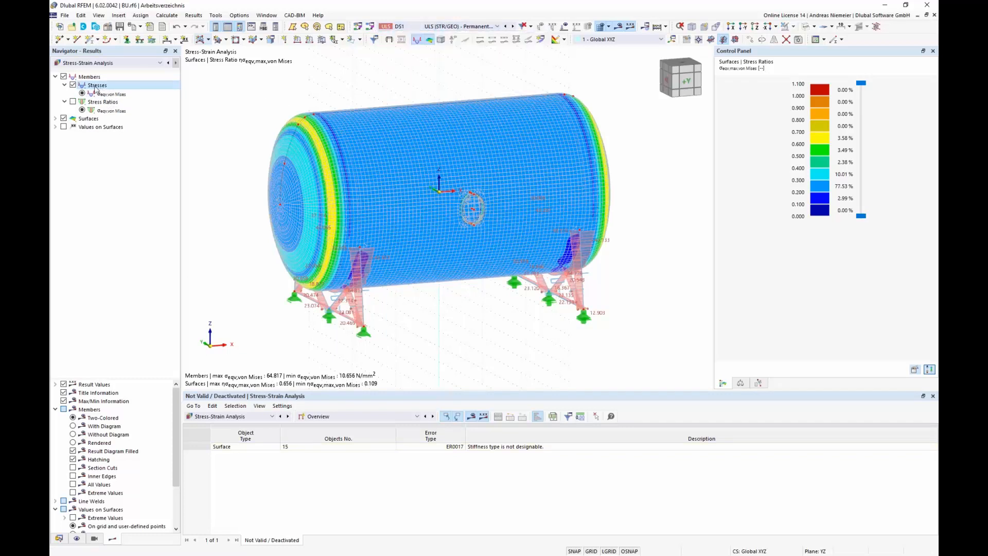
pyautogui.click(72, 101)
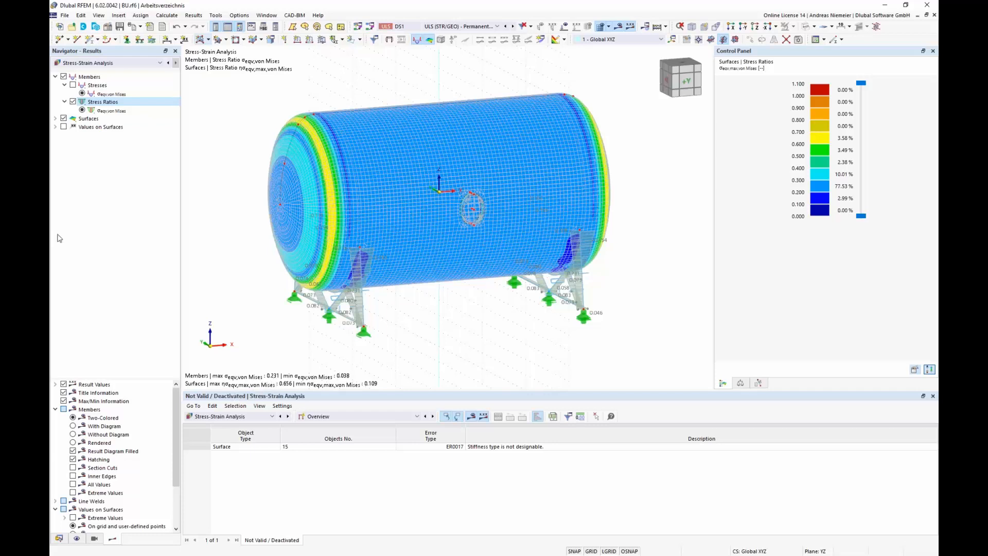
pyautogui.click(55, 119)
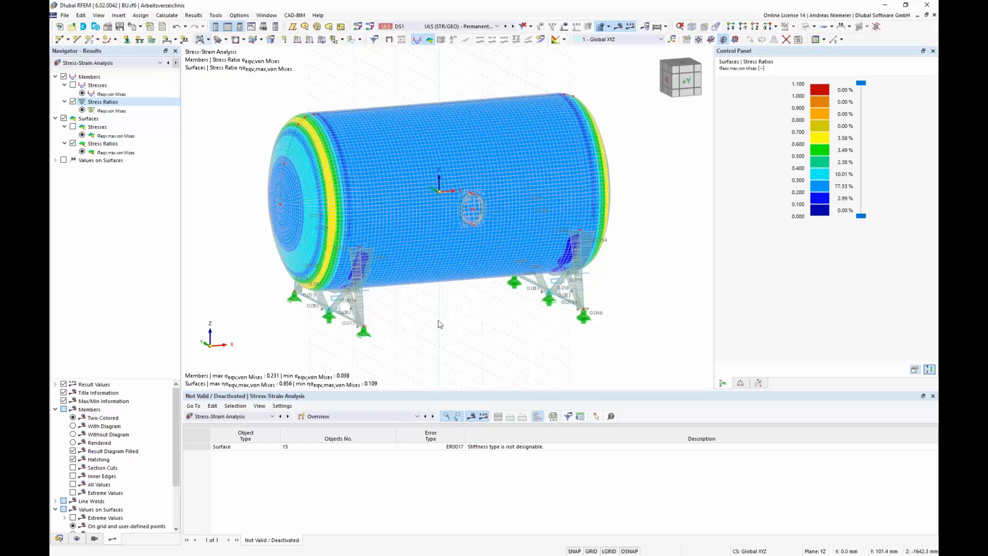
# Step: Inspect the objects-to-analyze stresses input table, focusing on the surfaces selected for analysis
pyautogui.moveTo(526, 299); pyautogui.dragTo(548, 313, button='middle')
pyautogui.scroll(1, 548, 311)
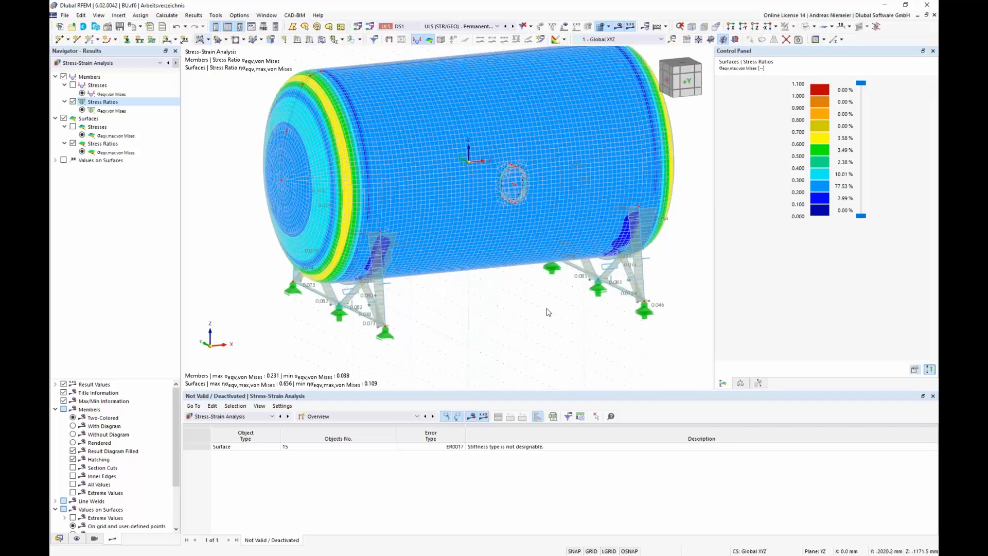
pyautogui.click(334, 420)
pyautogui.click(330, 430)
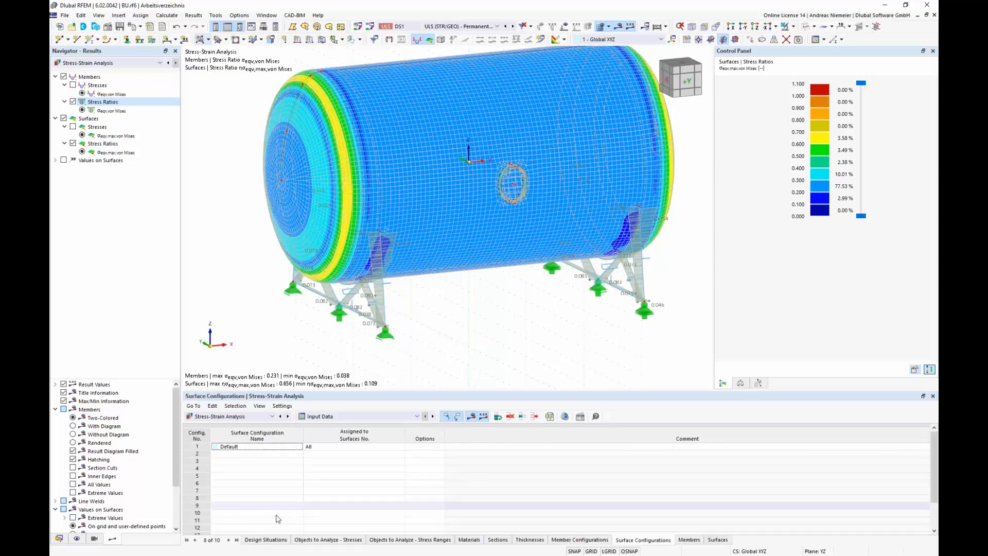
pyautogui.click(310, 541)
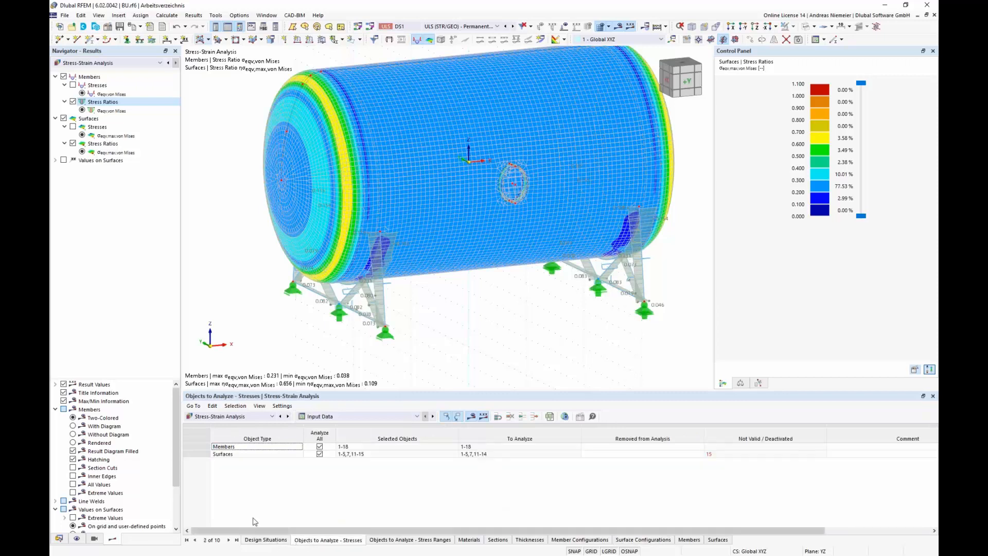
pyautogui.click(223, 454)
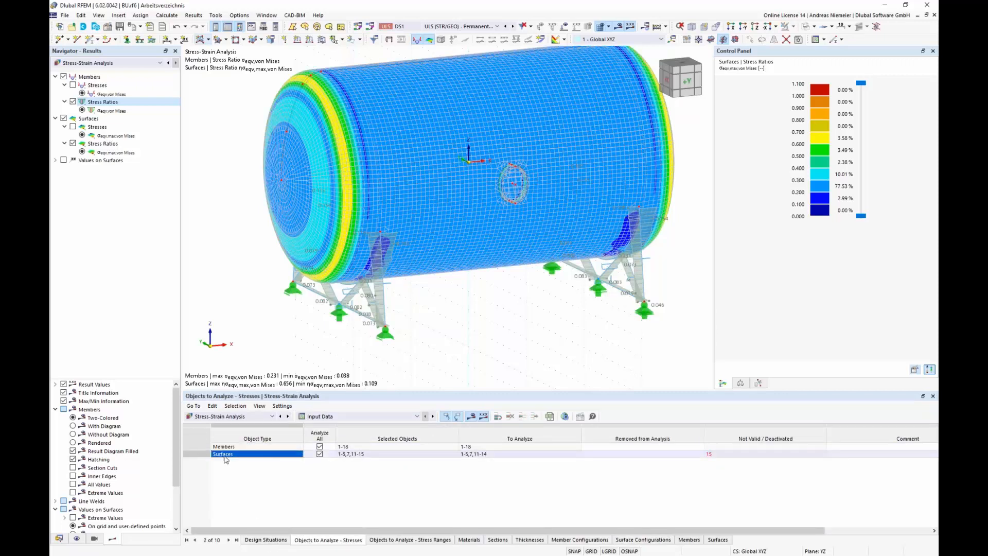
pyautogui.click(233, 476)
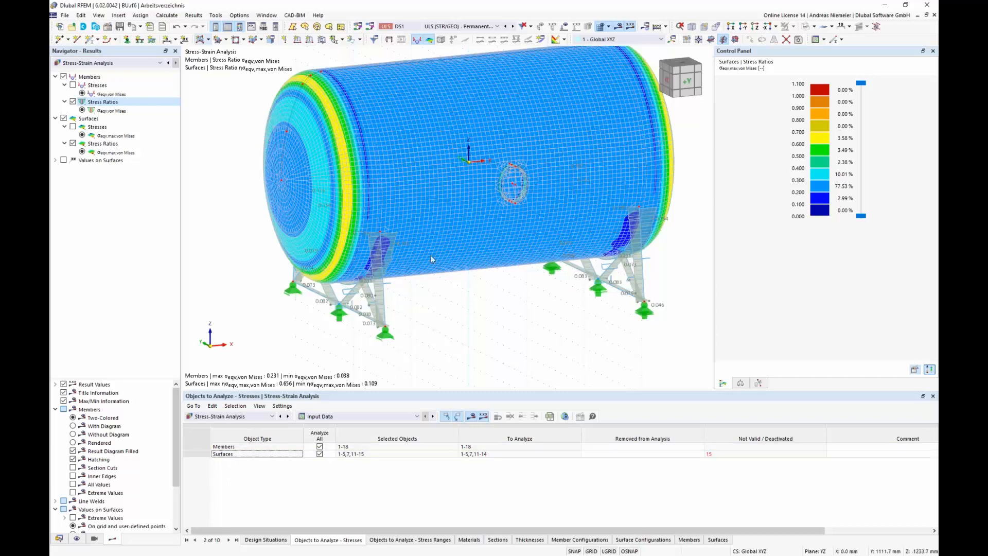
pyautogui.scroll(-3, 431, 255)
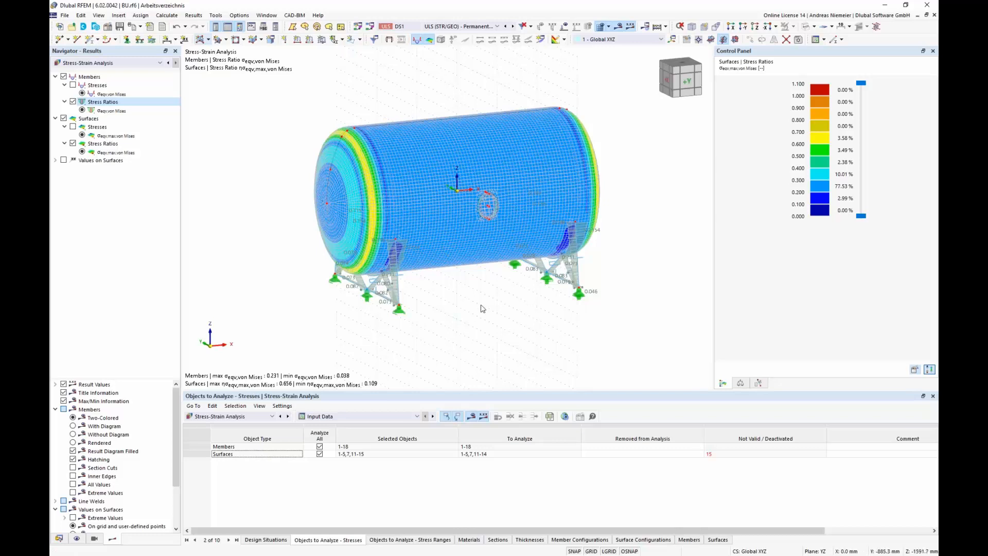
# Step: Switch the navigator to model data and collapse its expanded object branches
pyautogui.click(59, 538)
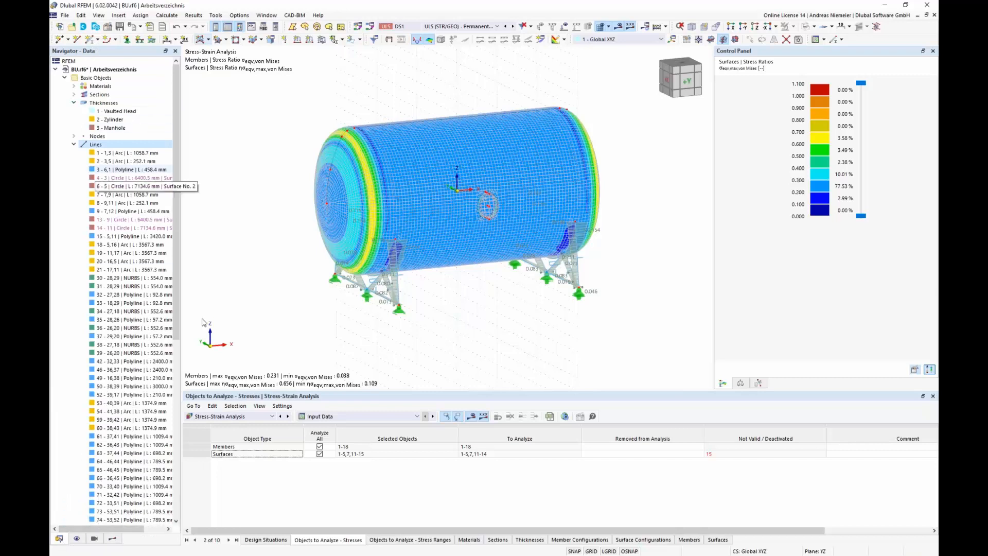
pyautogui.click(74, 103)
pyautogui.click(74, 120)
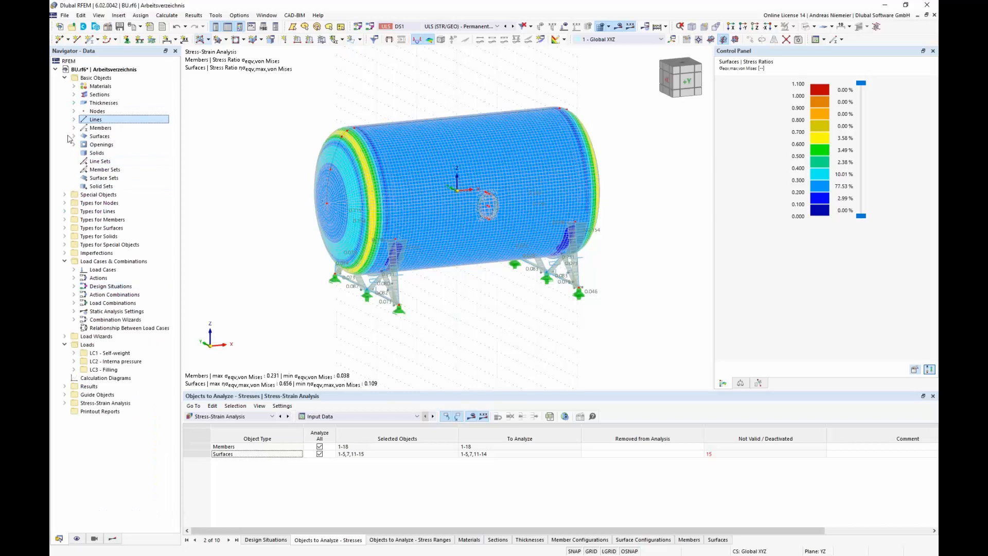
pyautogui.click(65, 78)
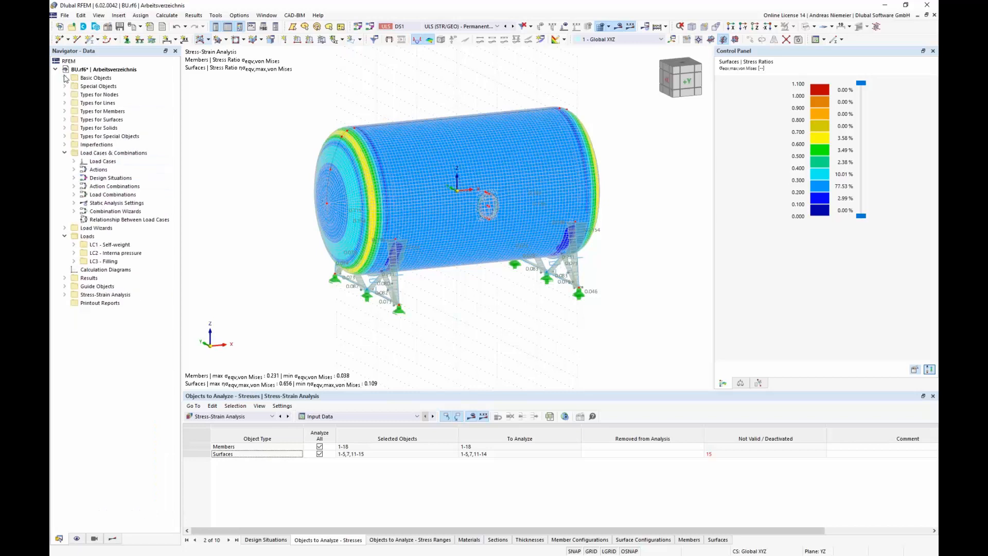
# Step: Create a new line welded joint as a continuous single-square butt joint with a 26 mm weld size
pyautogui.click(65, 102)
pyautogui.click(98, 136)
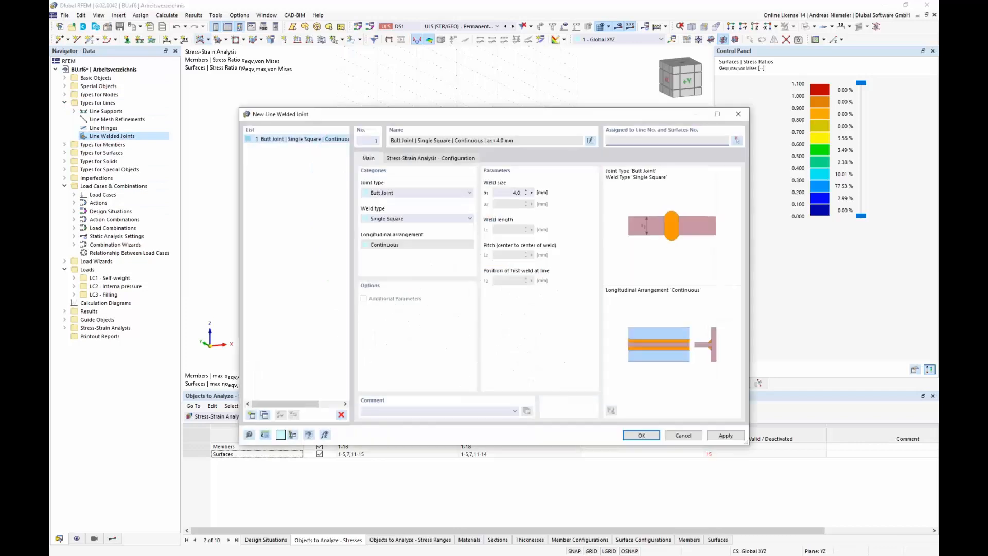
pyautogui.click(431, 194)
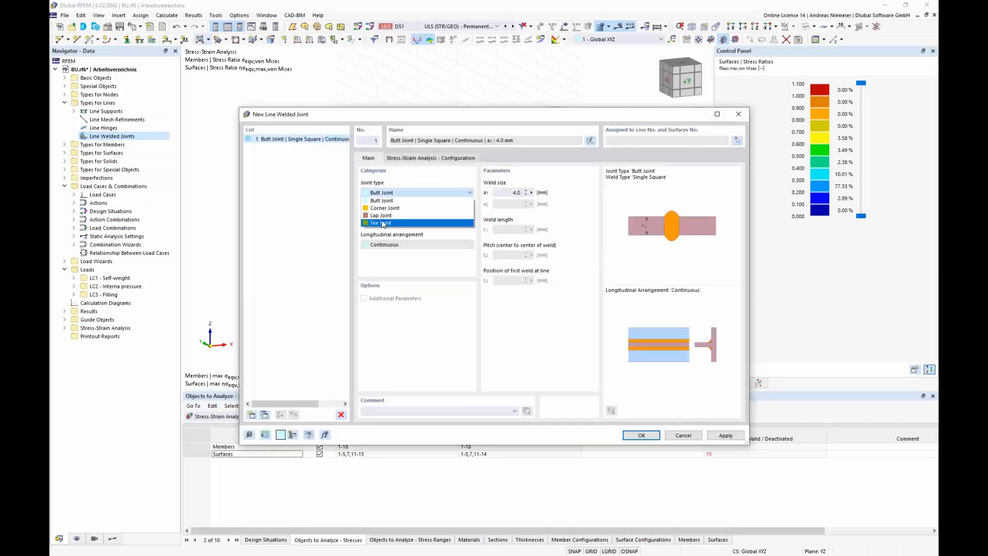
pyautogui.click(382, 209)
pyautogui.scroll(-2, 382, 208)
pyautogui.scroll(3, 381, 207)
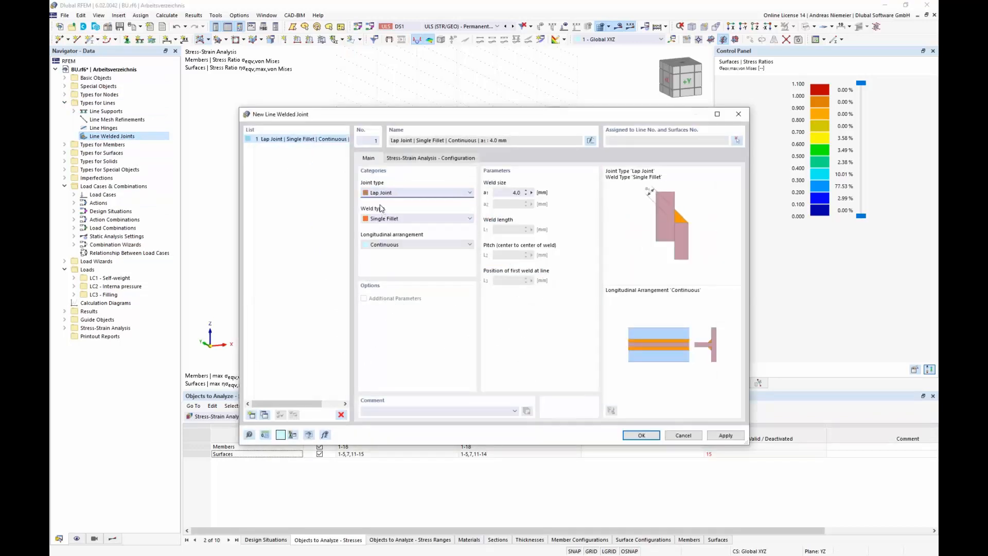
pyautogui.click(512, 192)
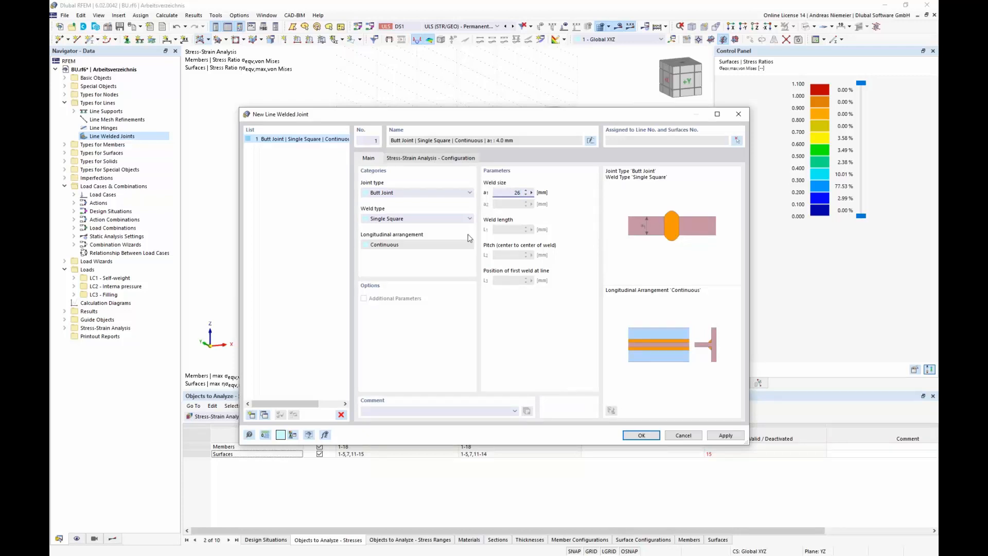
# Step: Open the weld's Default stress-strain configuration and deselect stress types 5 to 10, 13 and 14
pyautogui.click(446, 158)
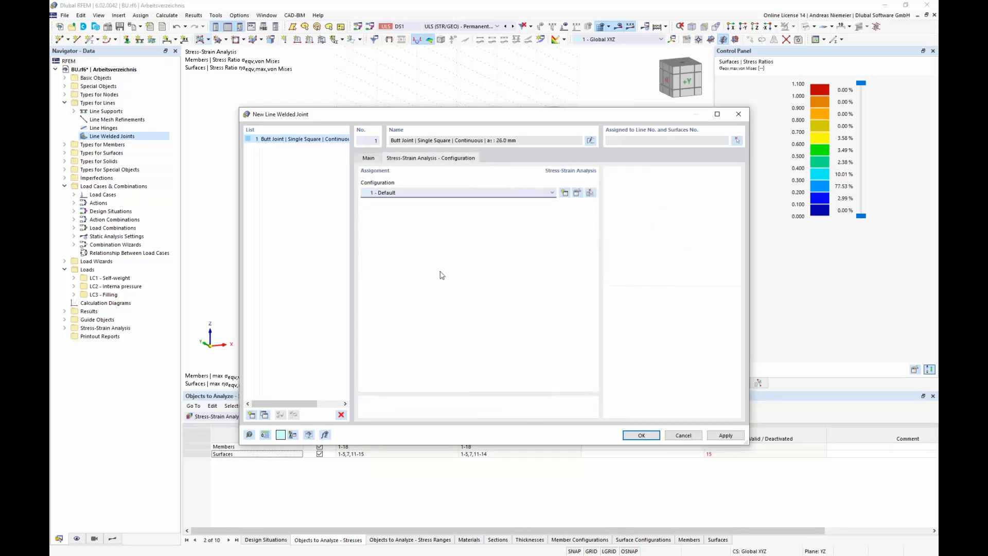
pyautogui.click(575, 194)
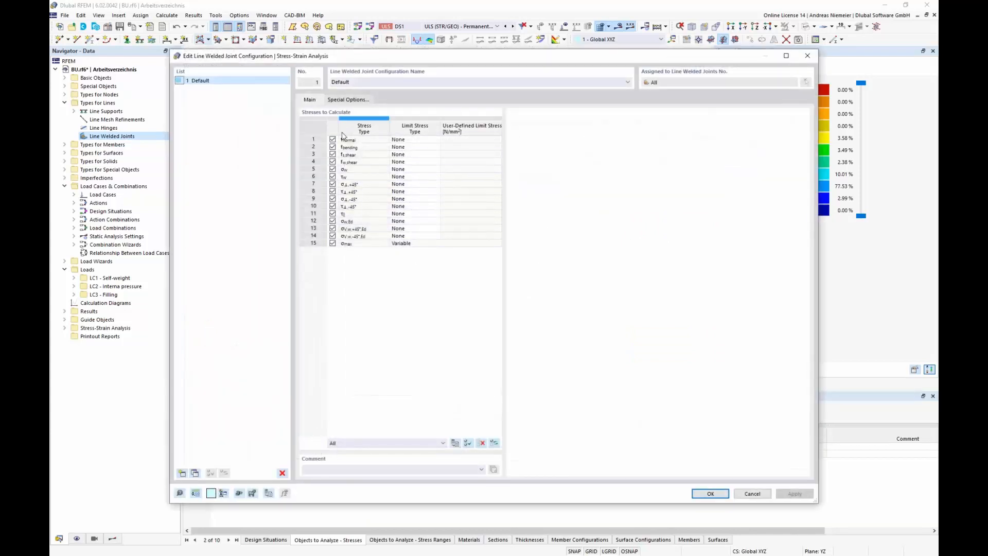
pyautogui.click(332, 169)
pyautogui.click(333, 176)
pyautogui.click(333, 184)
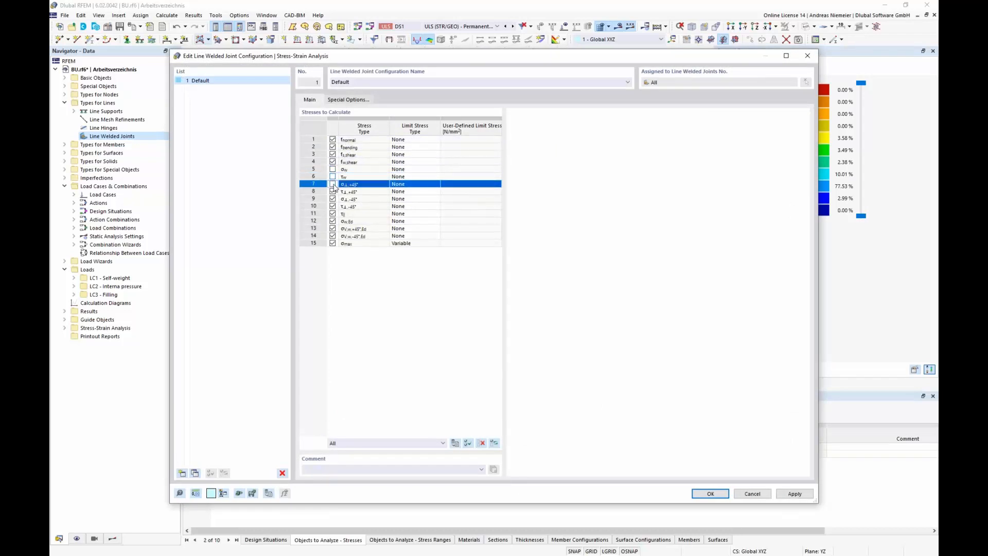
pyautogui.click(333, 191)
pyautogui.click(333, 199)
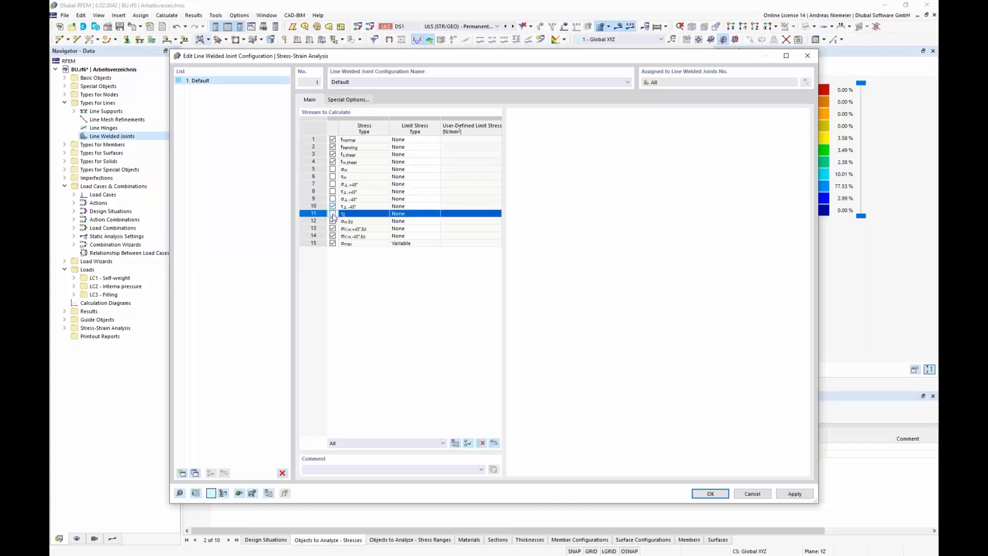
pyautogui.click(333, 206)
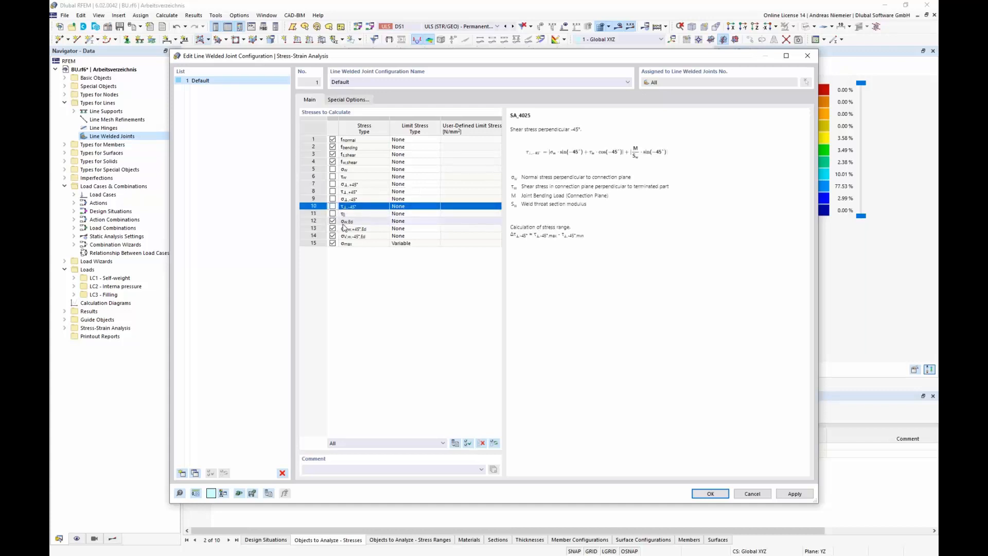
pyautogui.click(332, 228)
pyautogui.click(333, 236)
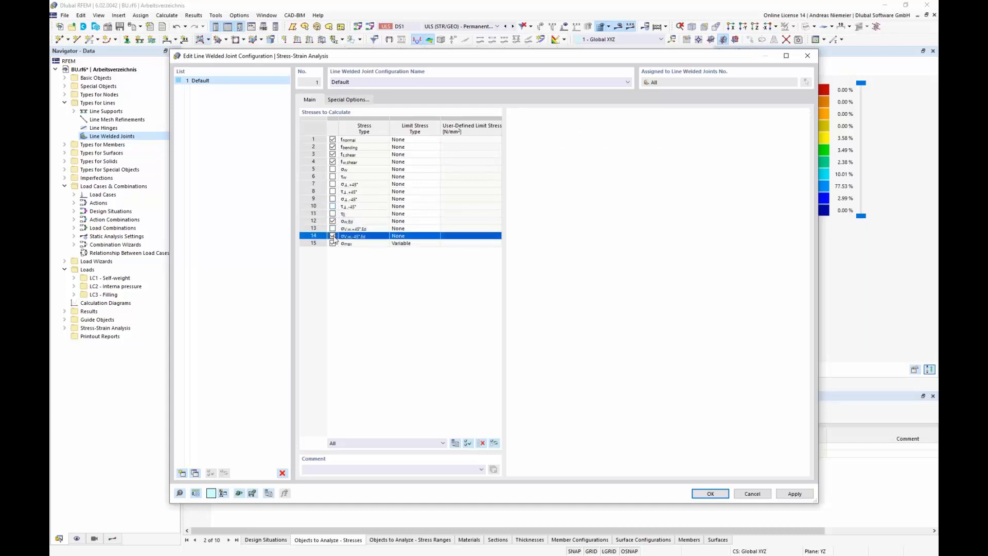
# Step: Set the limit stress type of σw,Ed to User with a limit of 280 N/mm²
pyautogui.click(406, 221)
pyautogui.click(435, 221)
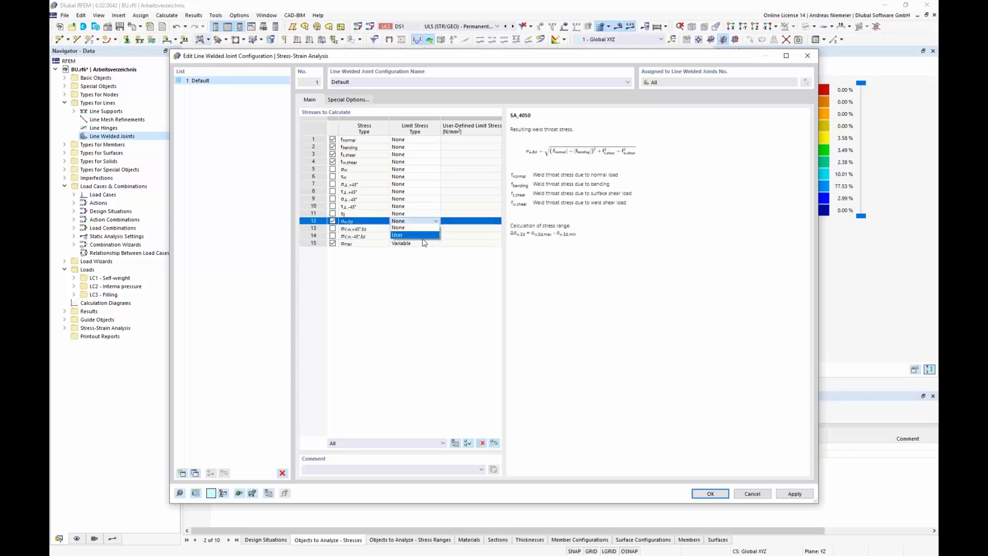
pyautogui.click(414, 235)
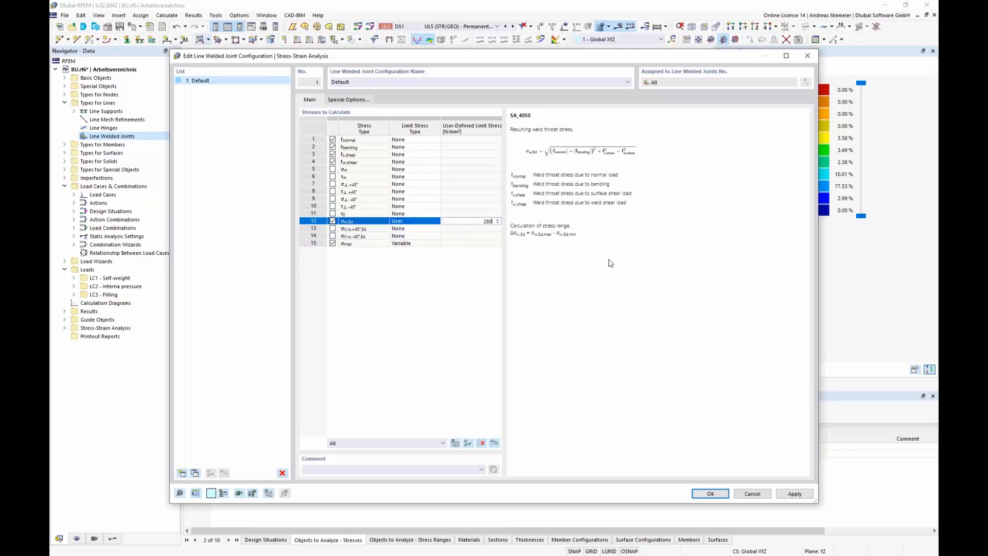
pyautogui.click(413, 337)
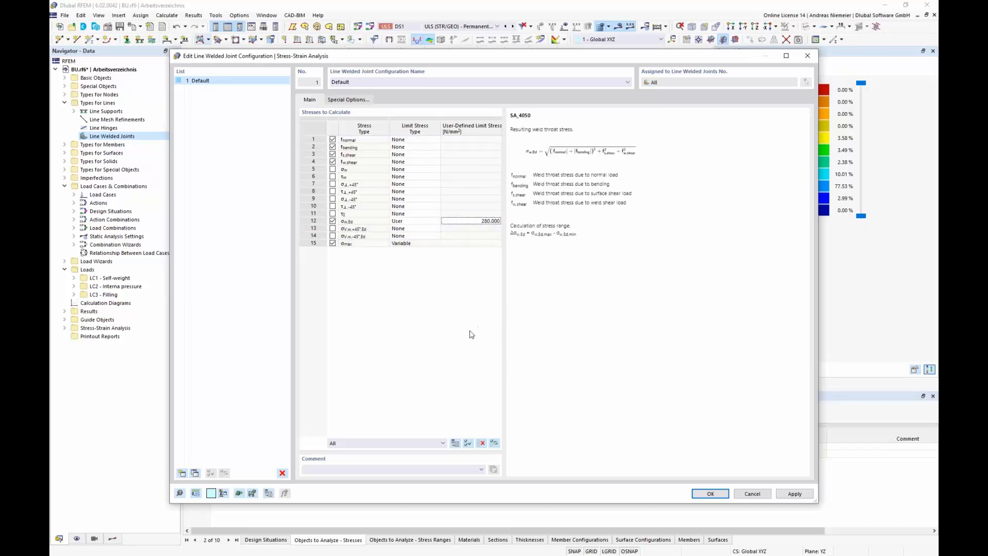
# Step: Set all four joint load smoothings to None, fillet stress distribution to Simplified, enable weld eccentricity, and confirm
pyautogui.click(355, 100)
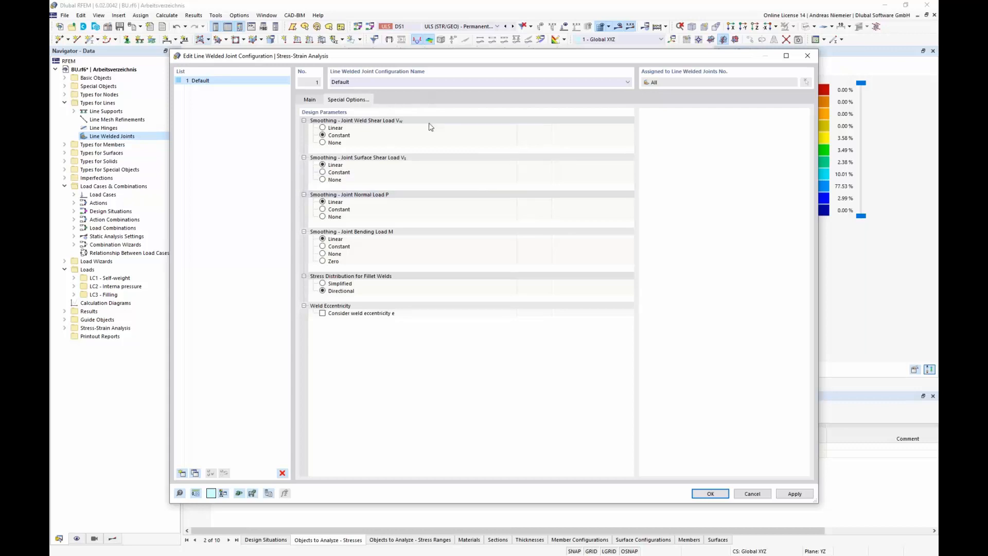
pyautogui.click(322, 142)
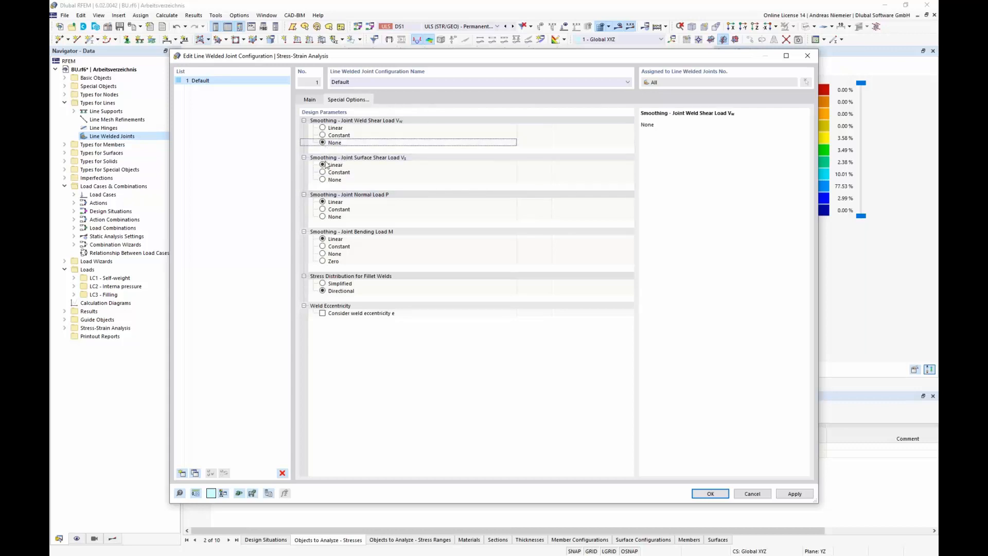
pyautogui.click(323, 180)
pyautogui.click(323, 217)
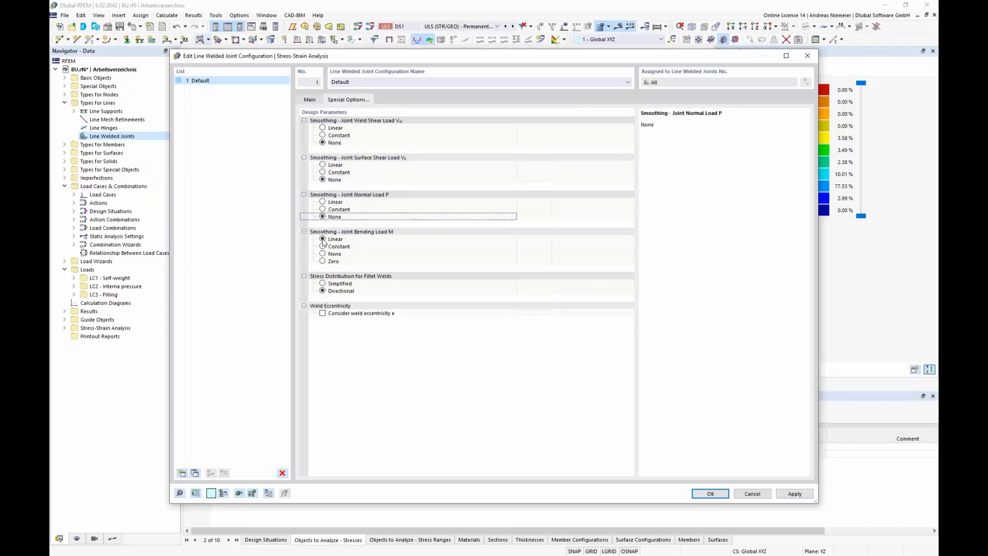
pyautogui.click(323, 253)
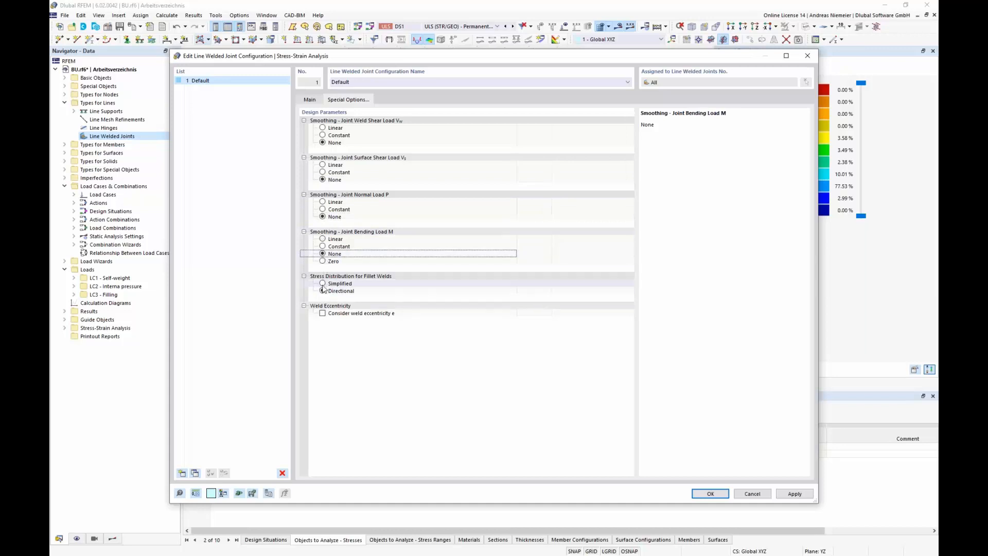
pyautogui.click(323, 284)
pyautogui.click(323, 313)
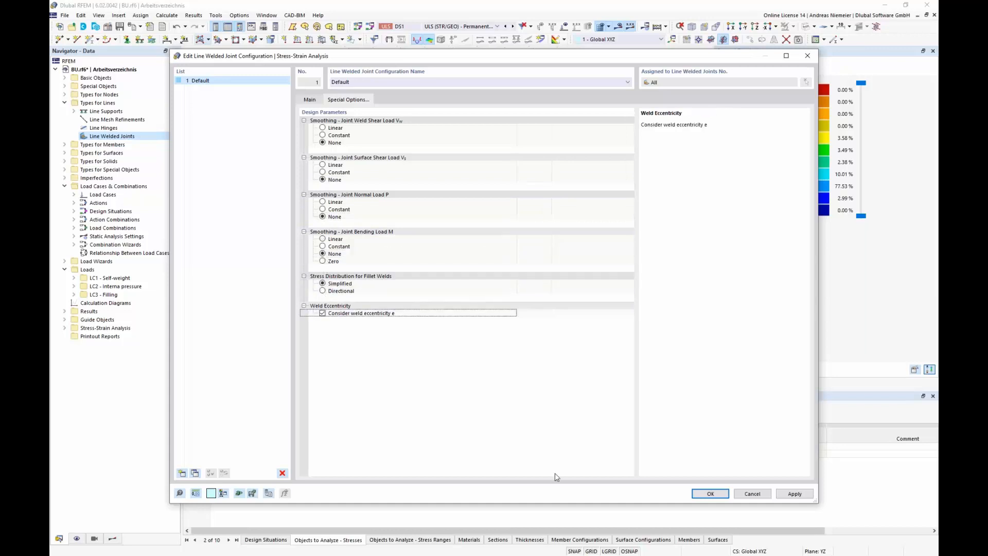
pyautogui.click(704, 493)
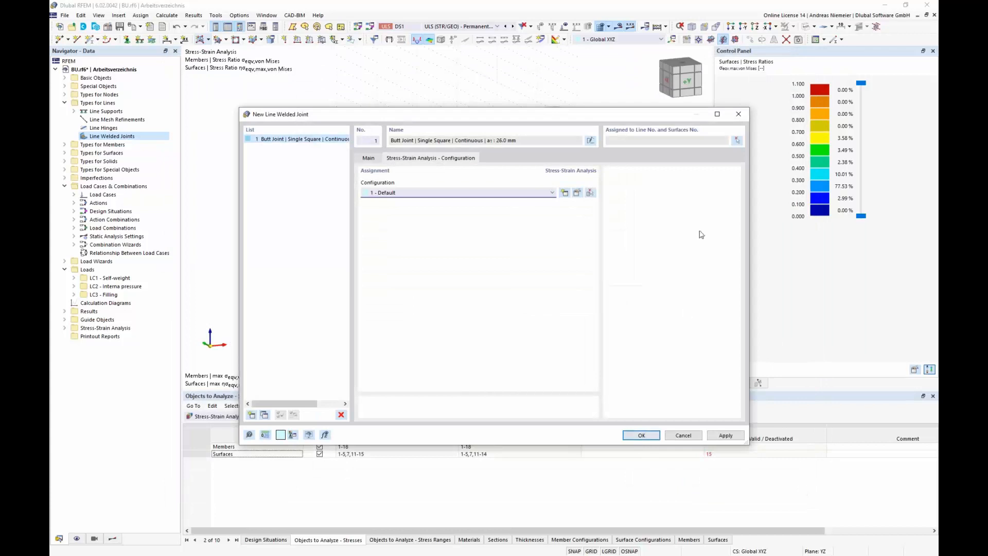
# Step: Assign the weld to line 50 on surface 7 of the vessel shell and save the new welded joint
pyautogui.click(737, 140)
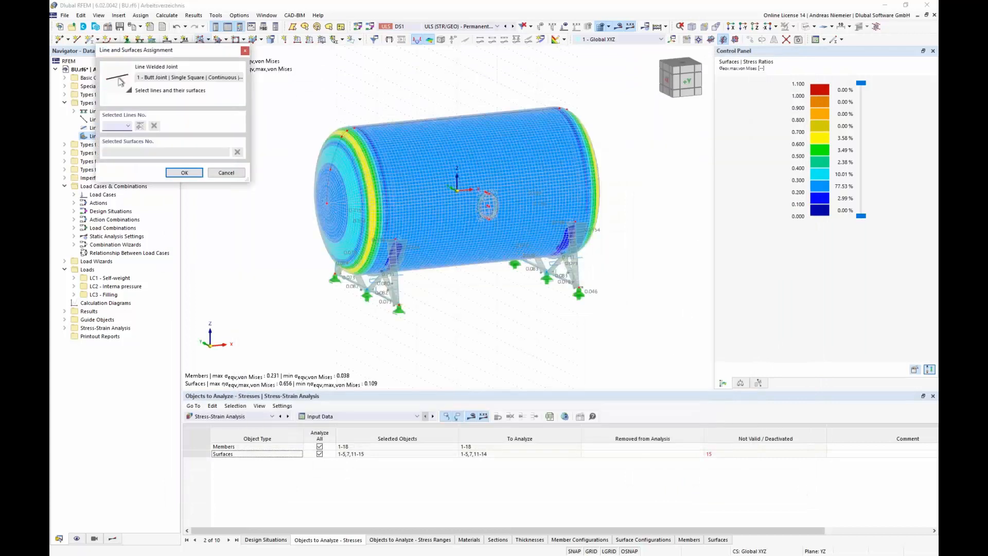
pyautogui.scroll(3, 382, 123)
pyautogui.click(382, 122)
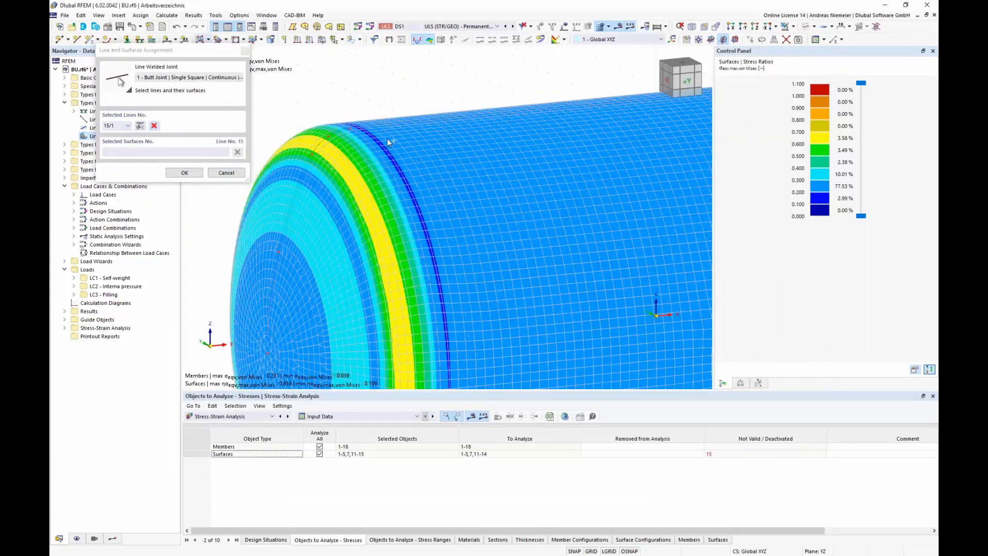
pyautogui.scroll(3, 387, 137)
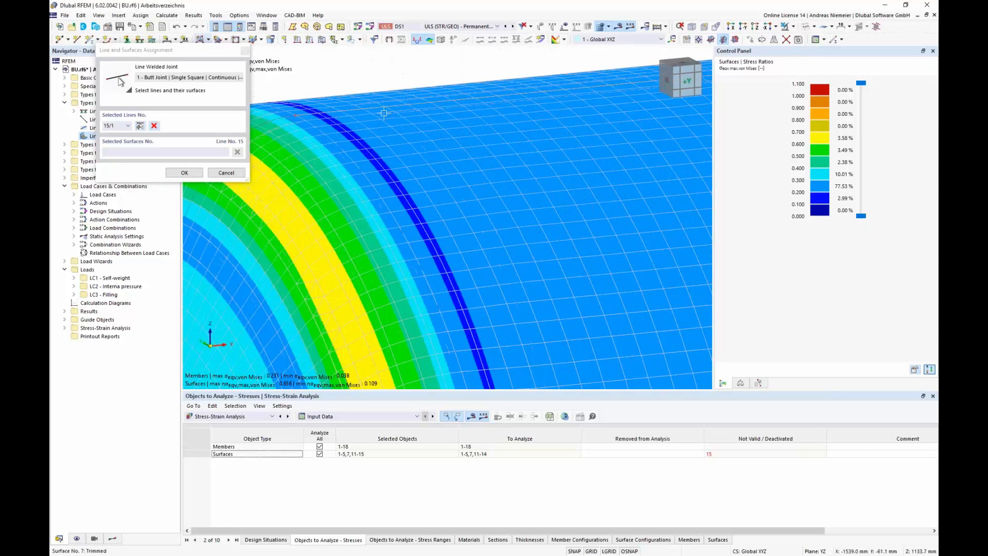
pyautogui.click(384, 111)
pyautogui.click(380, 102)
pyautogui.click(141, 125)
pyautogui.scroll(-10, 379, 123)
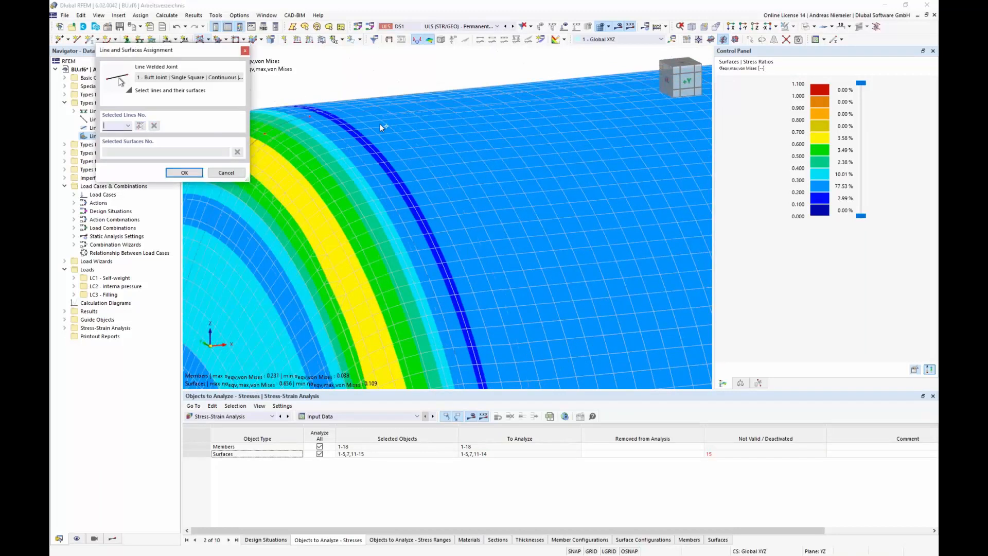
pyautogui.keyDown('ctrl'); pyautogui.moveTo(486, 271); pyautogui.dragTo(469, 268, button='middle'); pyautogui.keyUp('ctrl')
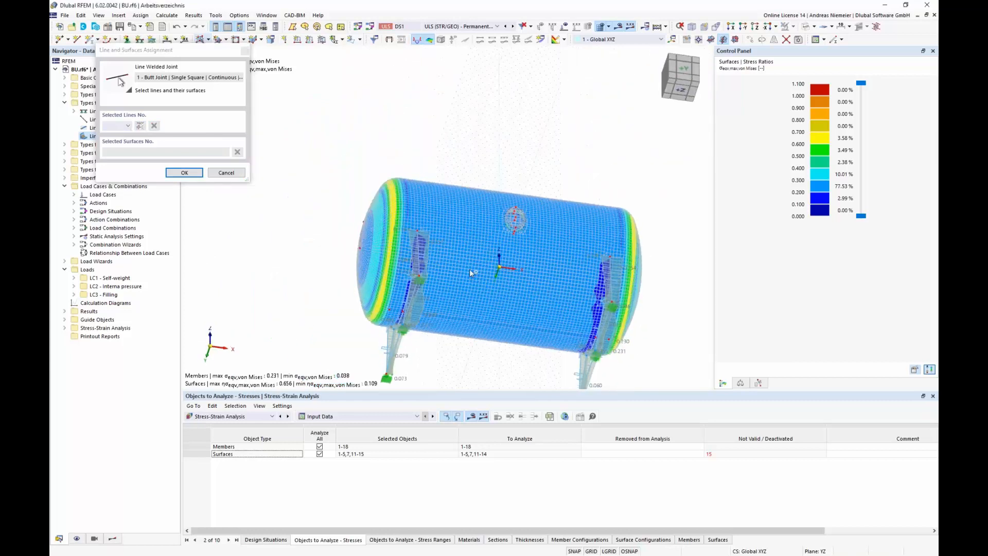
pyautogui.scroll(6, 470, 327)
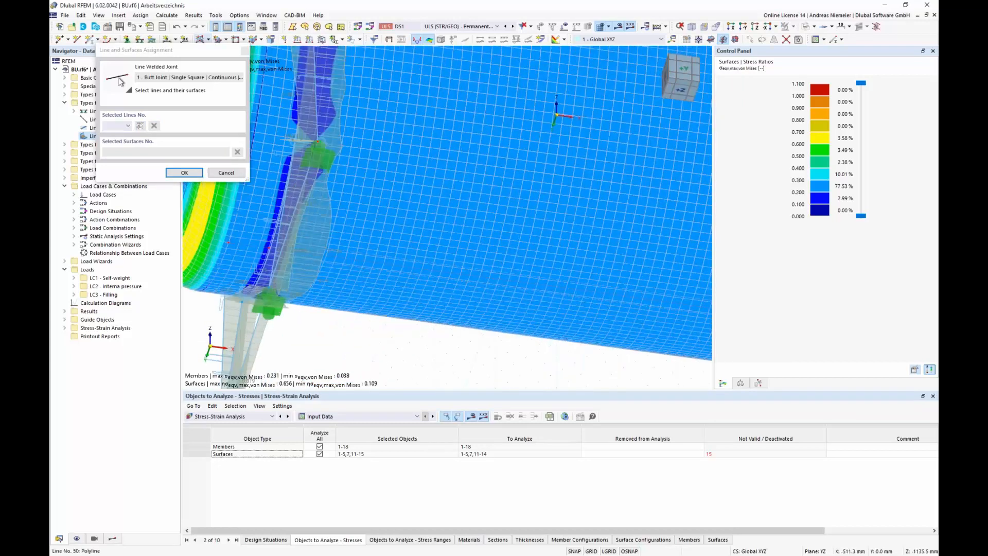
pyautogui.click(464, 273)
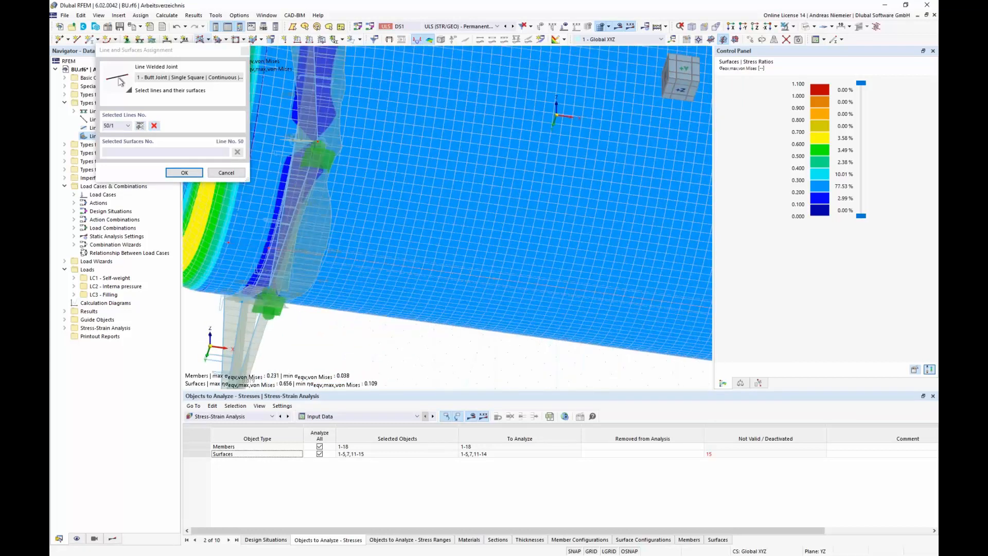
pyautogui.click(463, 273)
pyautogui.click(185, 172)
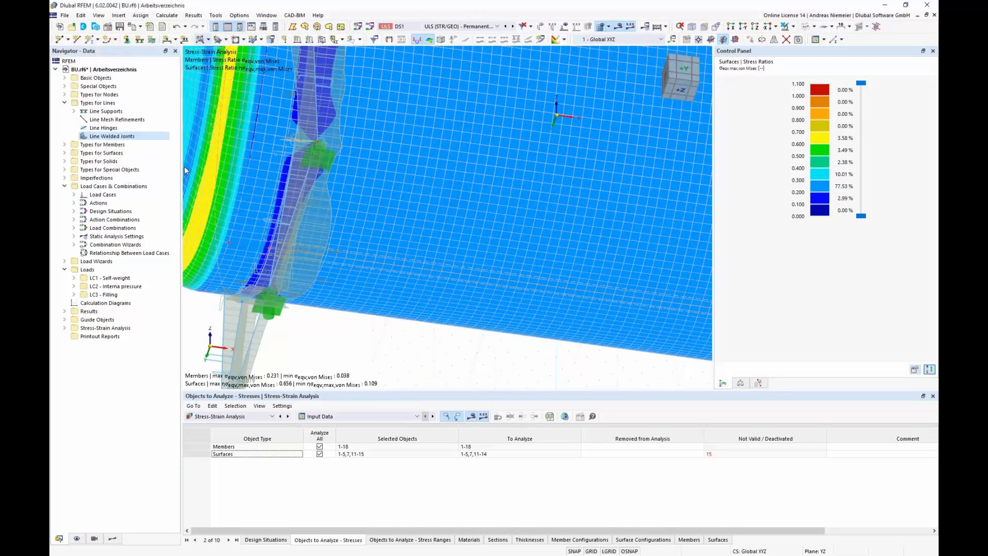
pyautogui.click(641, 435)
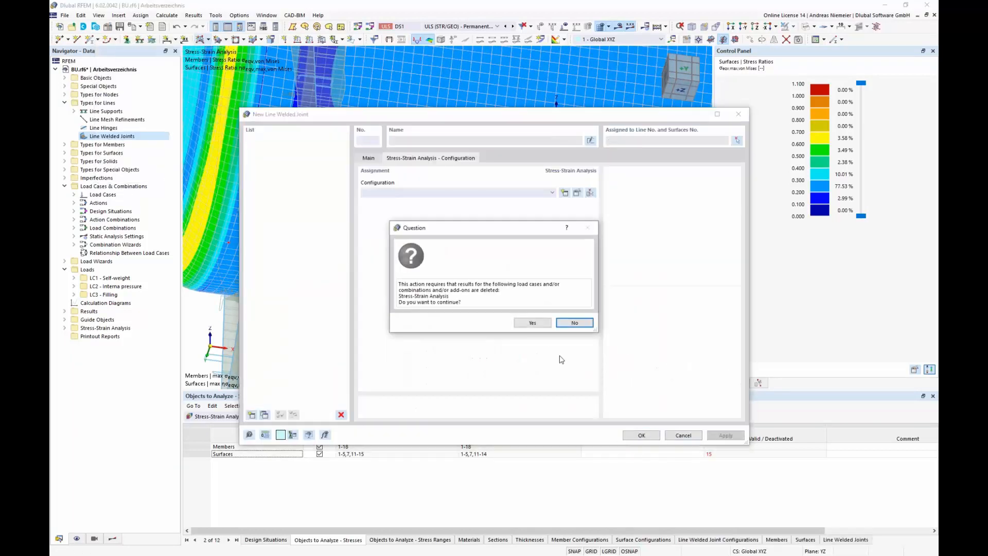
pyautogui.click(532, 322)
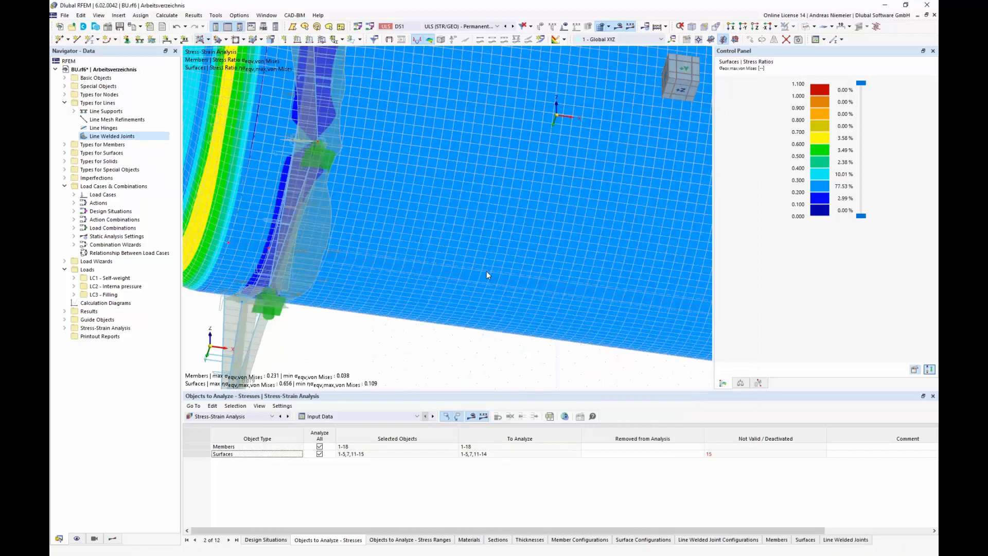
# Step: Recalculate the stress-strain analysis with the line welded joint included in the objects to analyze
pyautogui.scroll(-5, 487, 272)
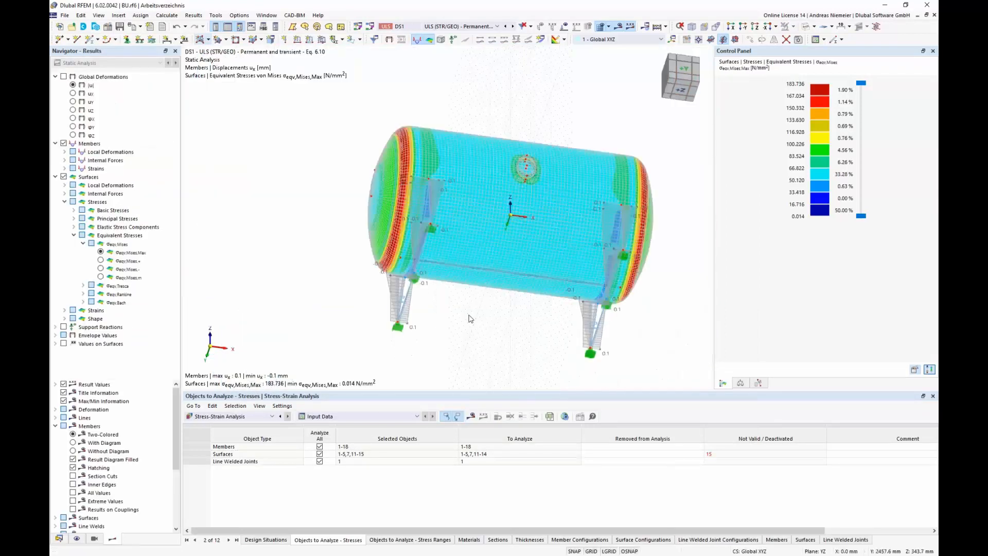
pyautogui.click(235, 455)
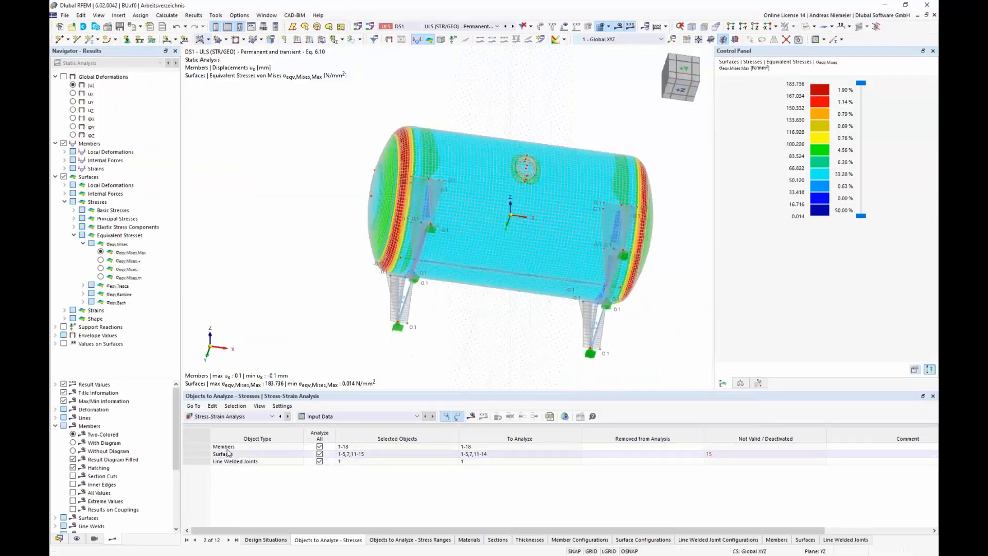
pyautogui.click(239, 462)
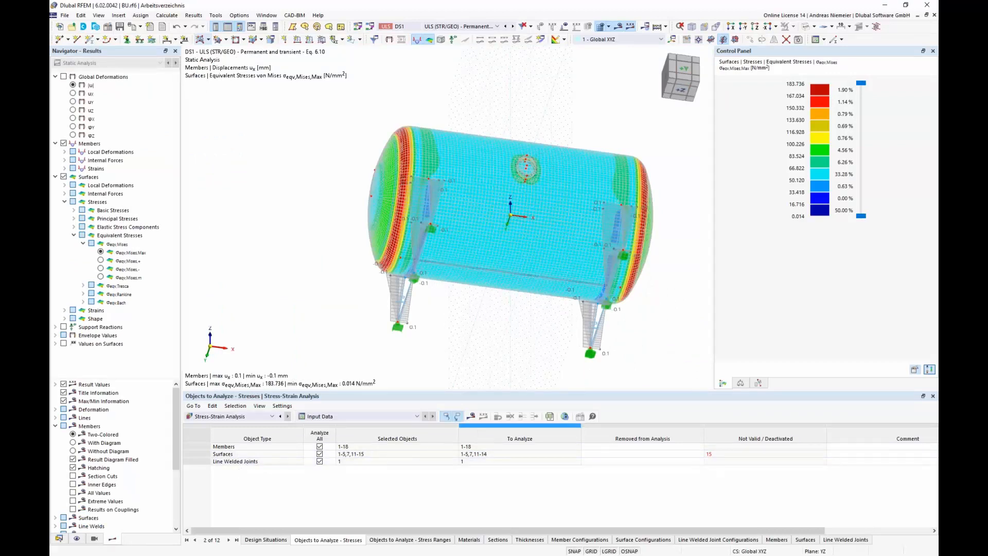
pyautogui.click(471, 418)
pyautogui.click(530, 325)
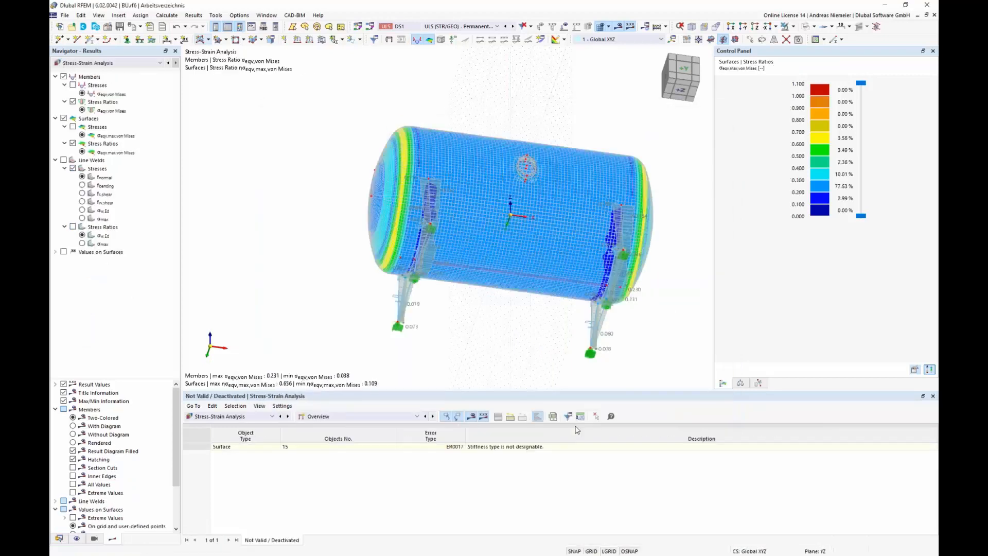
# Step: Collapse the member and surface result branches to show the line weld results
pyautogui.click(55, 76)
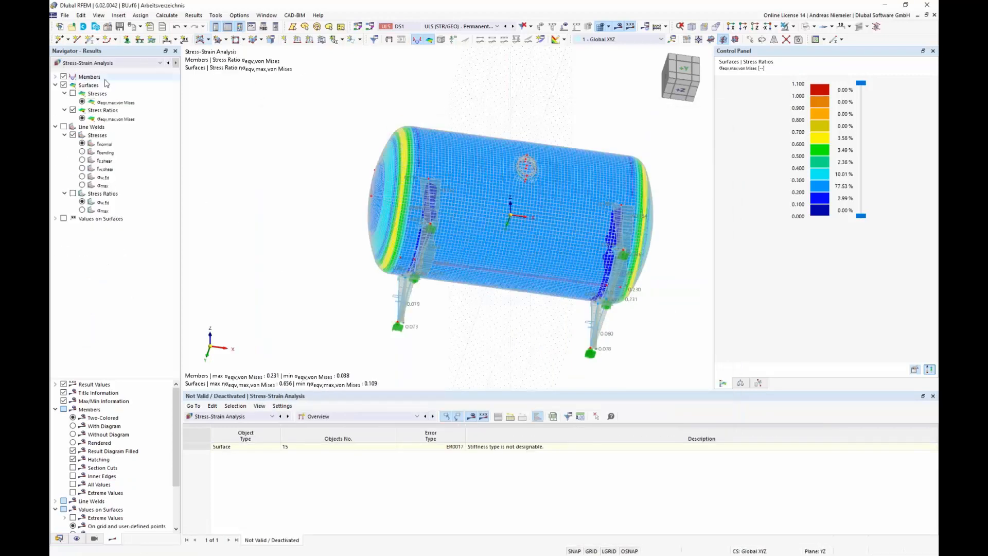
pyautogui.click(55, 84)
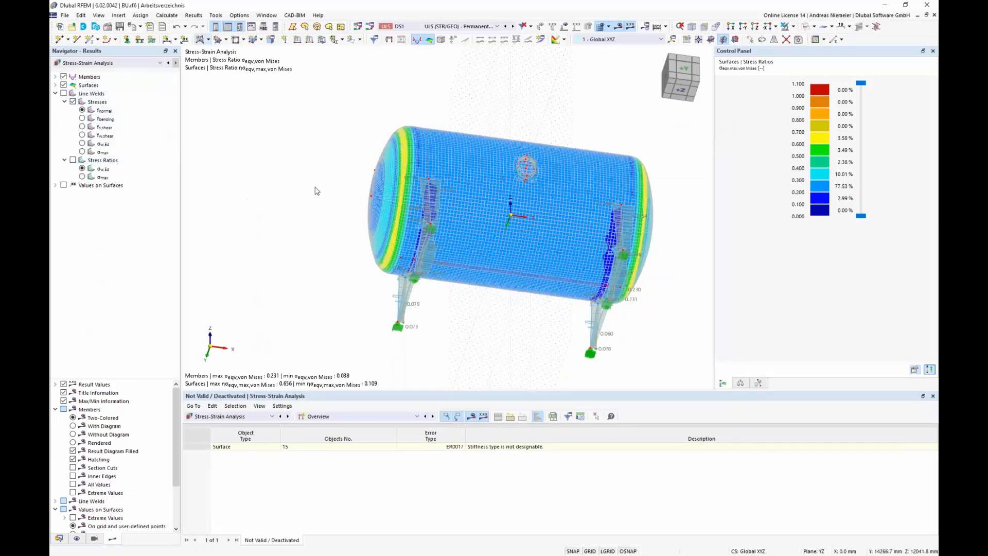
# Step: Show only the line weld results in the model view, focused on the vessel shell
pyautogui.click(64, 93)
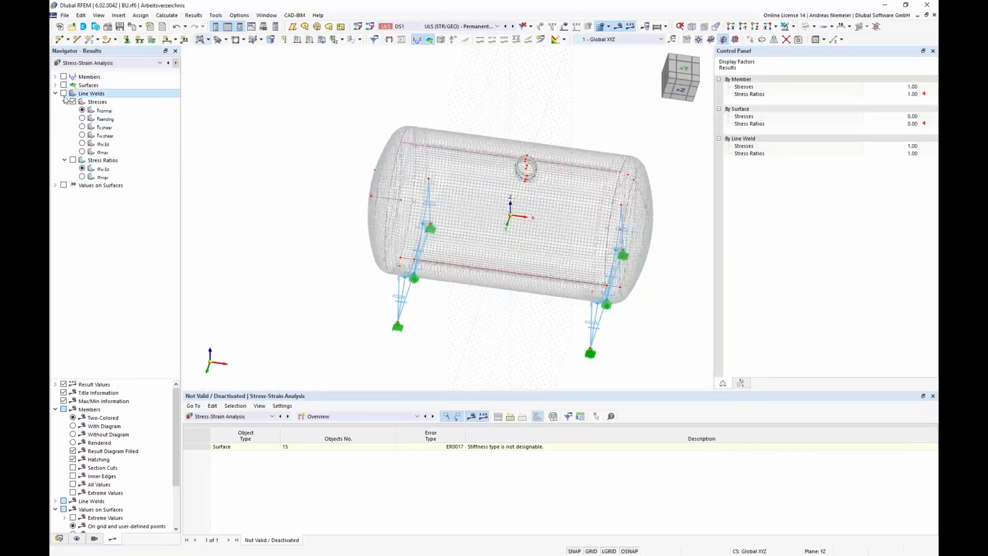
pyautogui.moveTo(308, 213); pyautogui.dragTo(309, 319, button='middle')
pyautogui.click(600, 26)
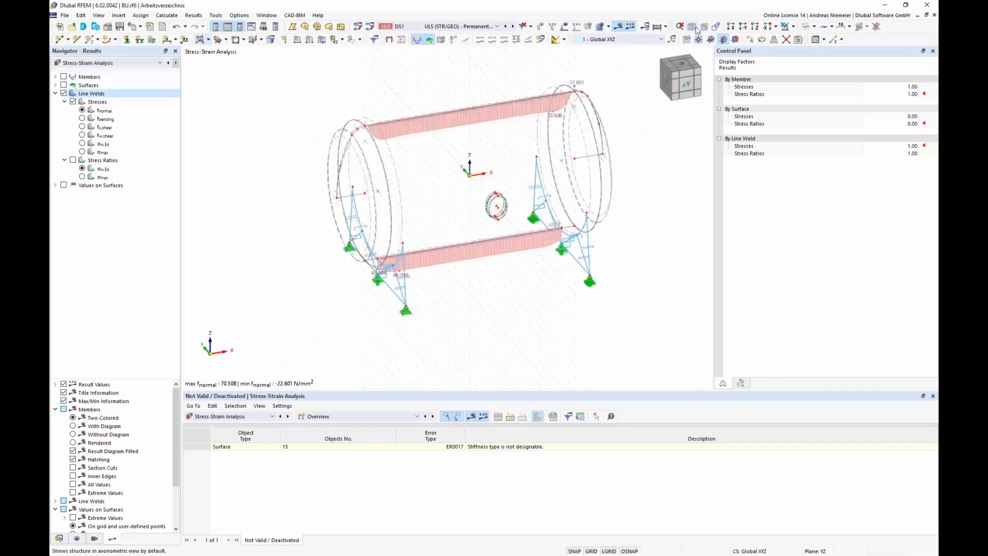
pyautogui.click(698, 39)
pyautogui.keyDown('ctrl'); pyautogui.moveTo(697, 42); pyautogui.dragTo(390, 210, button='middle'); pyautogui.keyUp('ctrl')
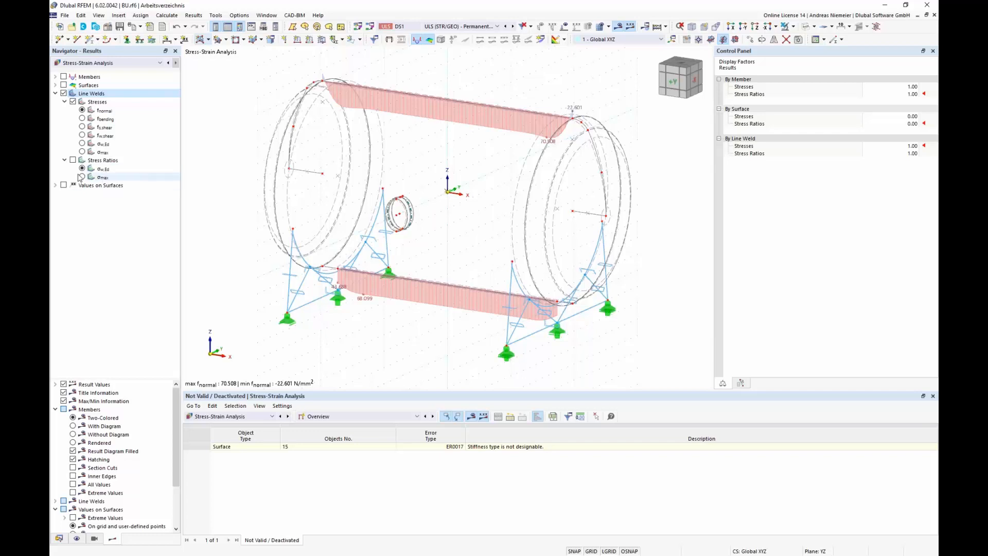
# Step: Step through the line weld normal, bending, shear and design stresses and the stress ratio display, then collapse the branch
pyautogui.click(103, 110)
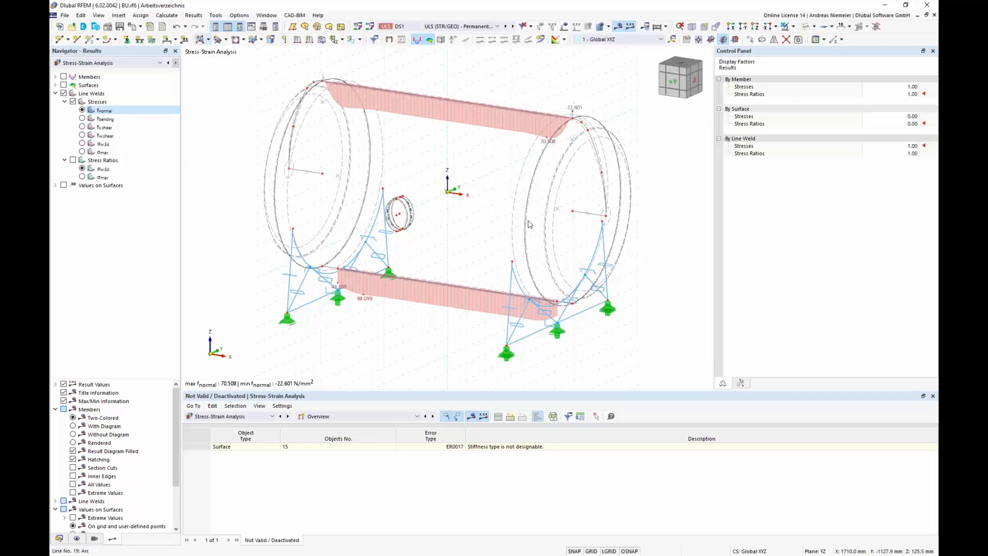
pyautogui.click(82, 119)
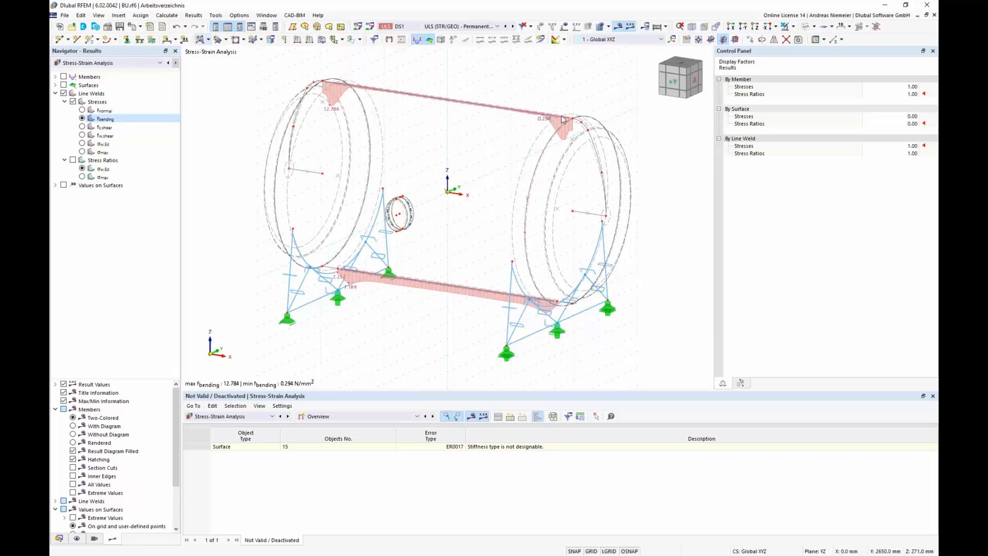
pyautogui.click(82, 127)
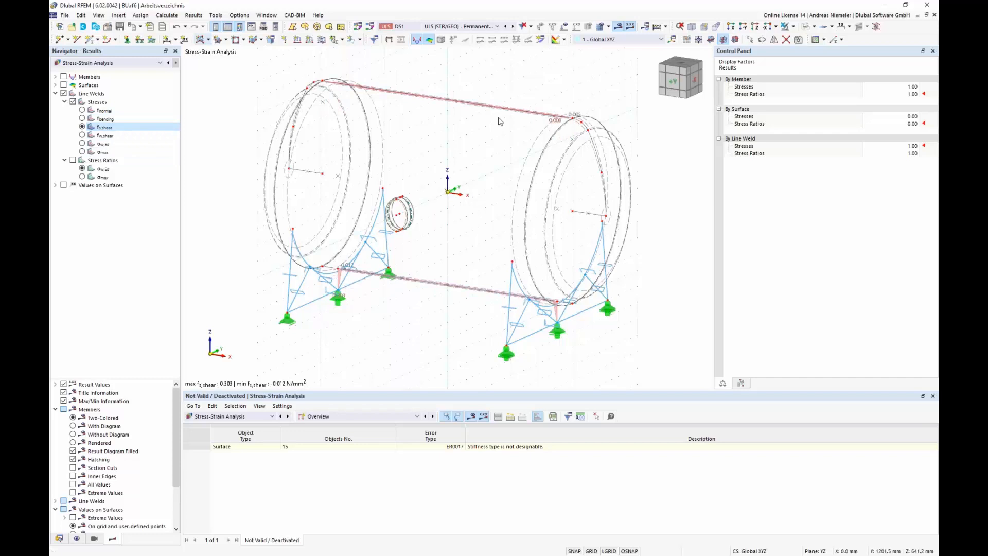
pyautogui.click(83, 136)
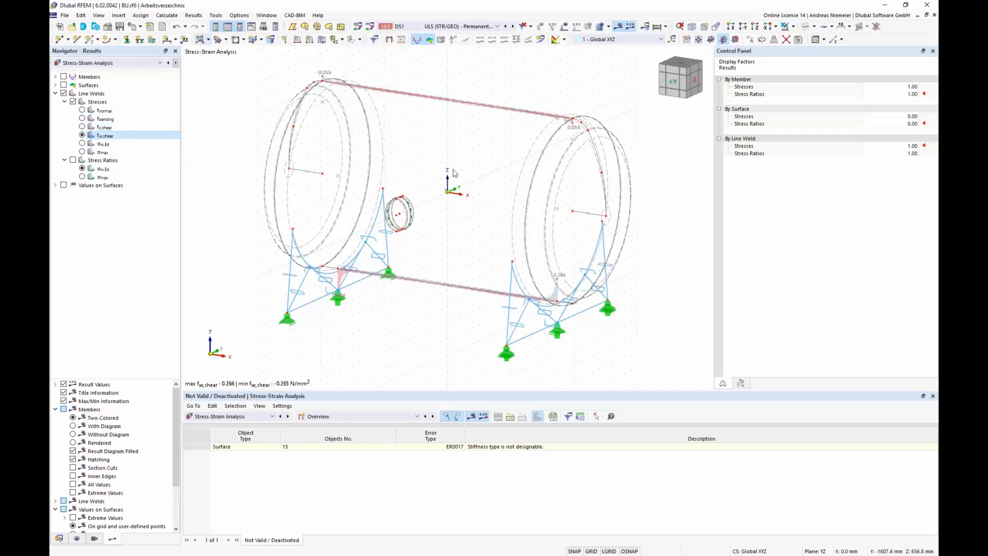
pyautogui.click(82, 144)
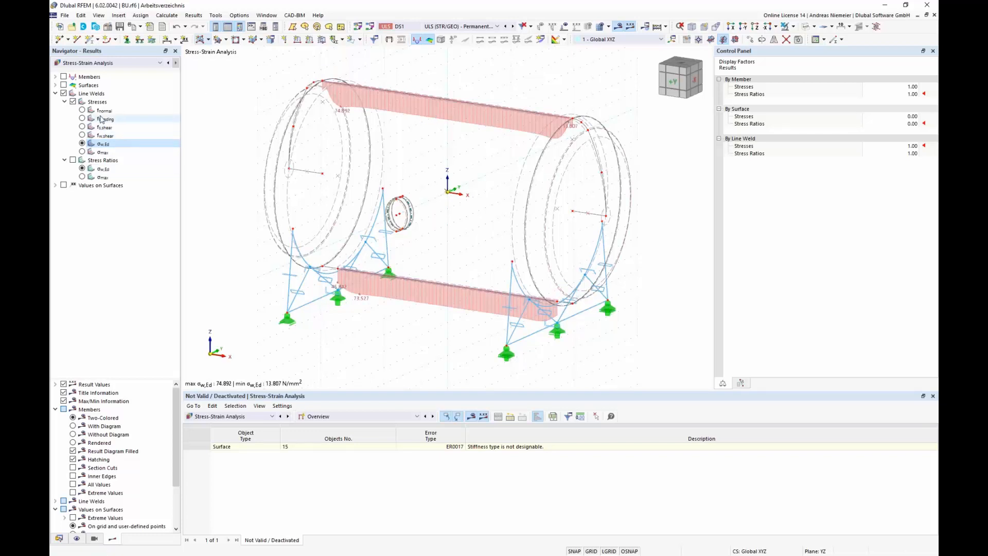
pyautogui.click(72, 160)
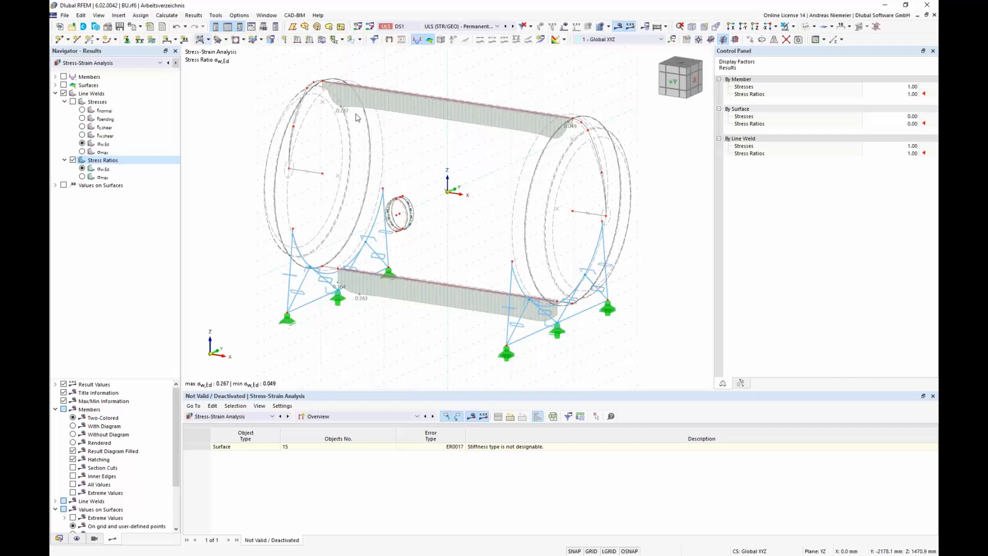
pyautogui.click(55, 93)
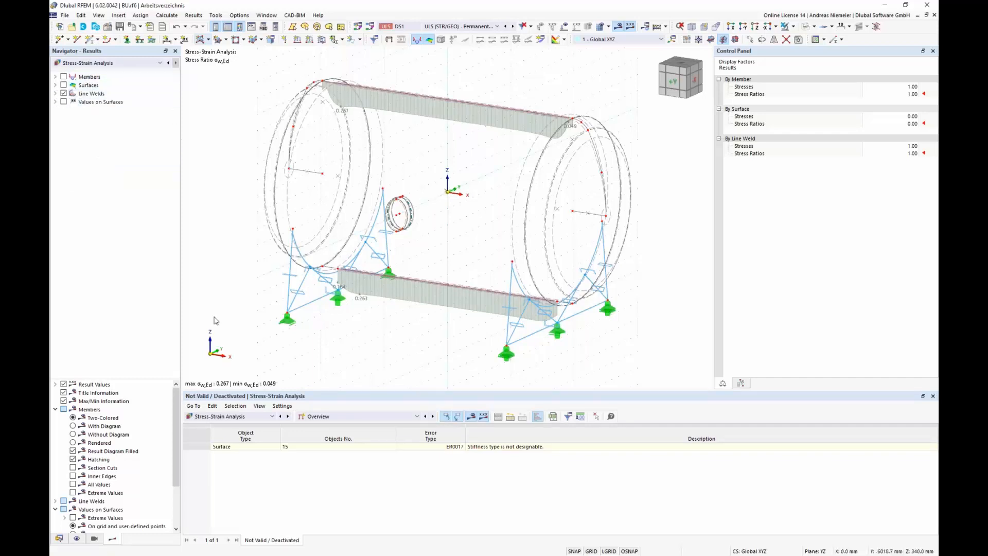
# Step: Review the governing rows of the stresses on members and stresses on surfaces result tables
pyautogui.click(364, 417)
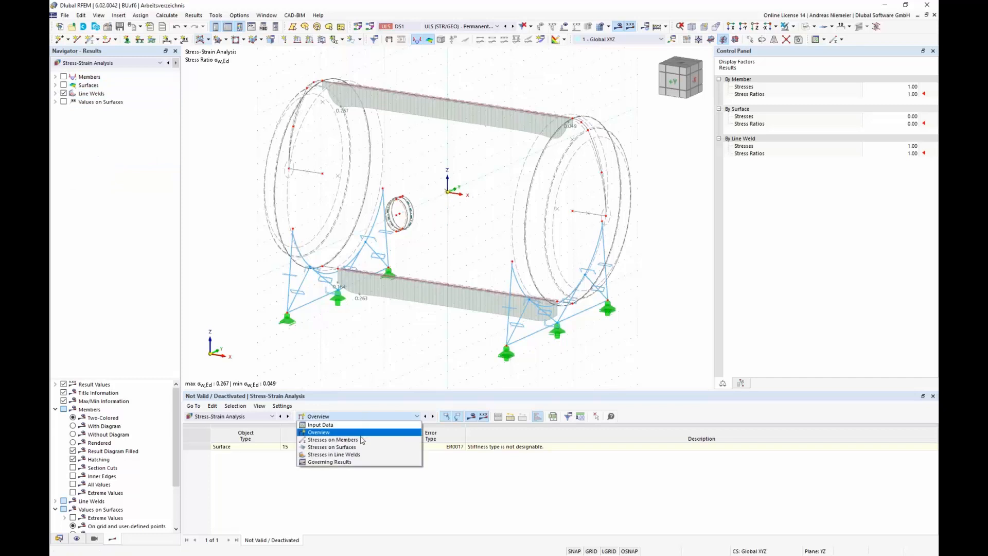
pyautogui.click(362, 440)
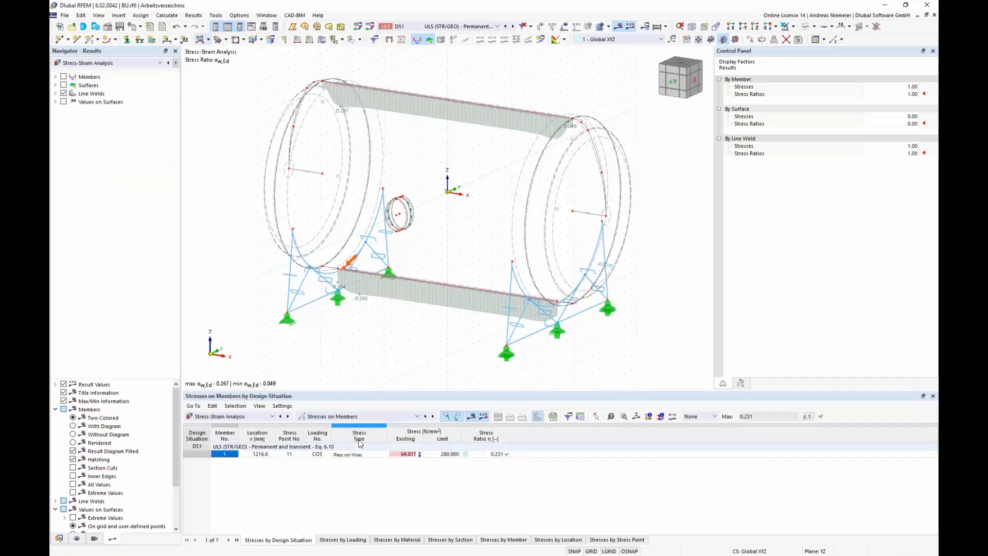
pyautogui.click(410, 457)
pyautogui.click(449, 455)
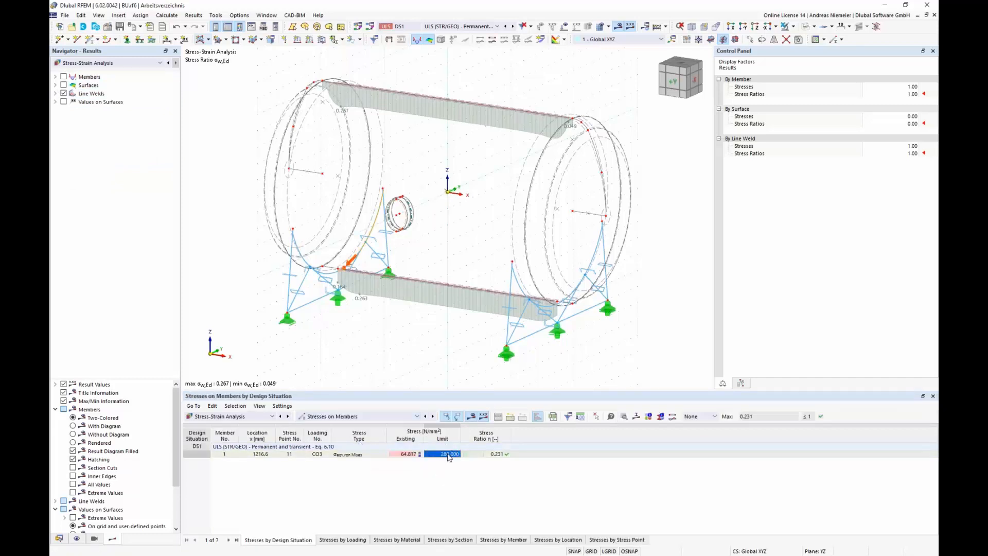
pyautogui.click(500, 456)
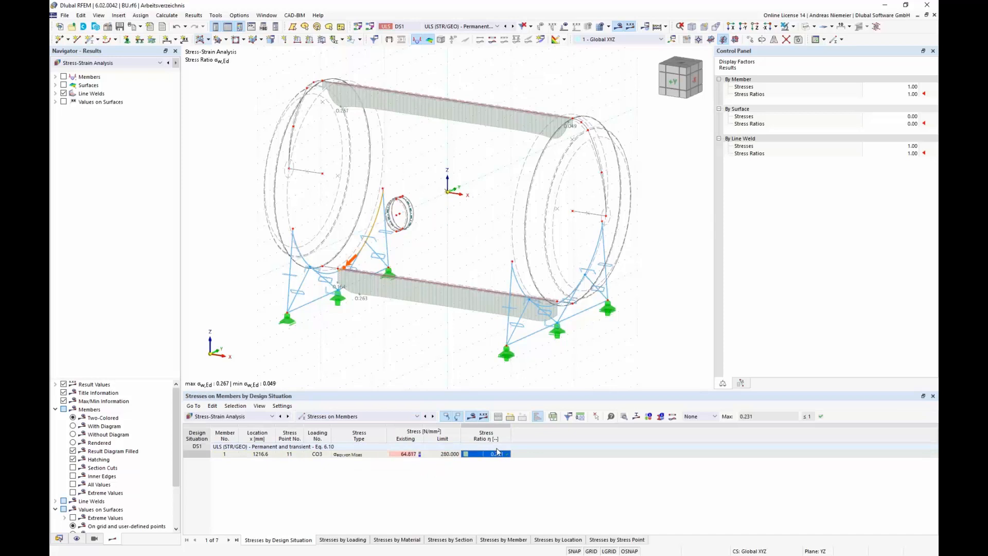
pyautogui.click(402, 418)
pyautogui.click(380, 447)
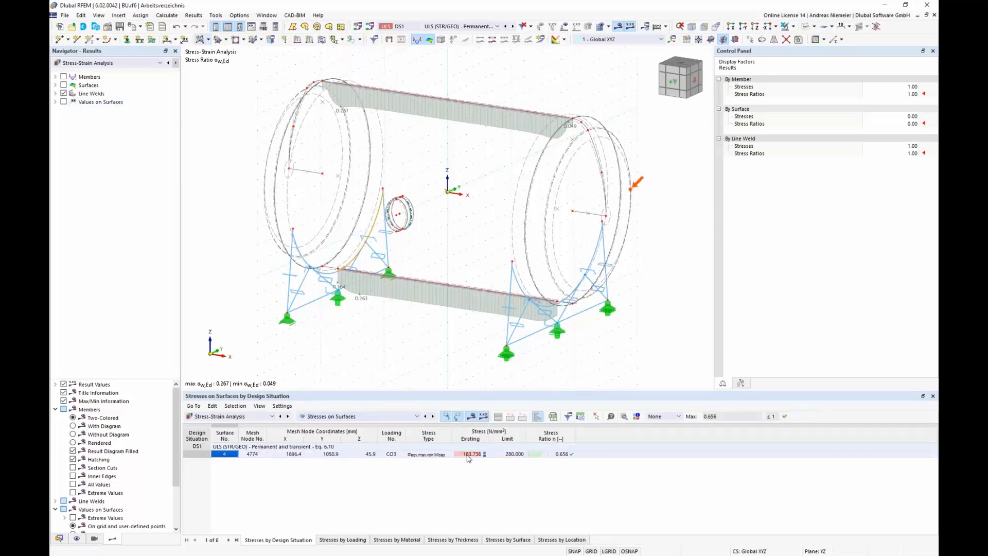
pyautogui.click(468, 456)
pyautogui.click(509, 455)
pyautogui.click(575, 455)
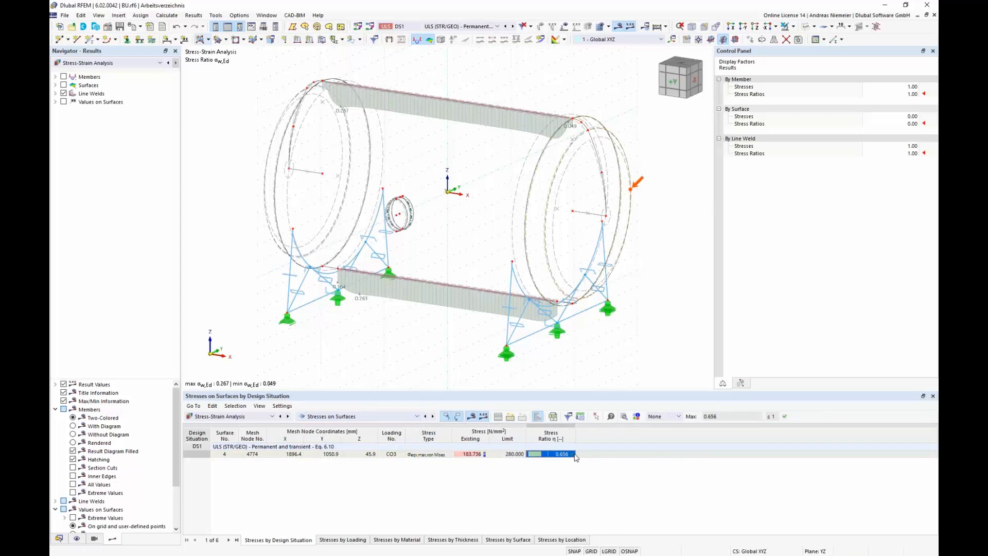
# Step: Review the stresses in line welds table by design situation, by loading and by line
pyautogui.click(392, 417)
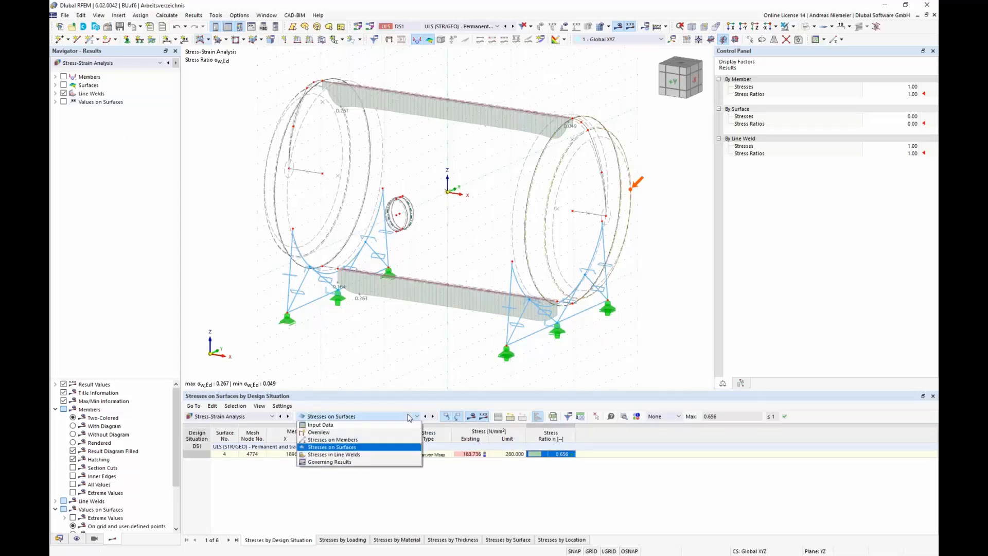
pyautogui.click(376, 455)
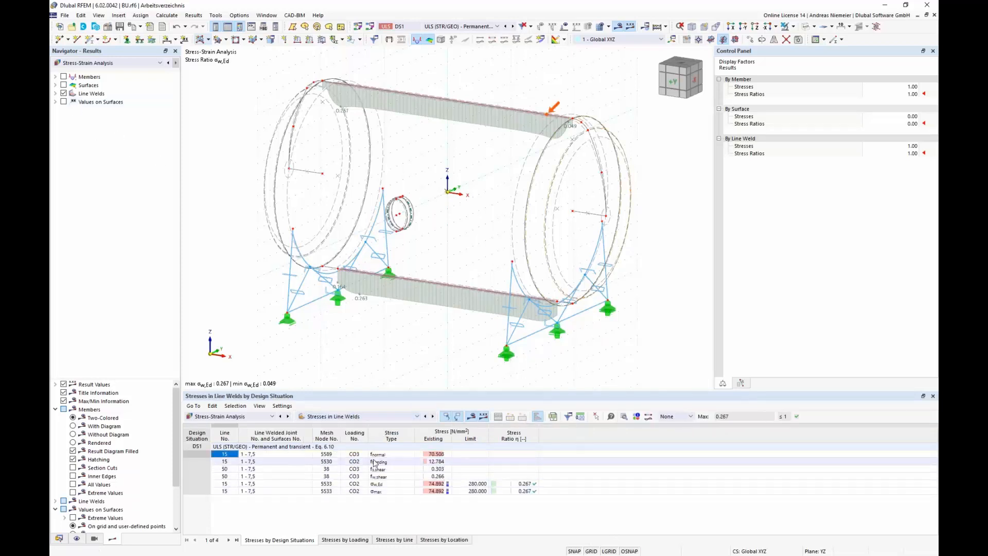
pyautogui.moveTo(379, 454); pyautogui.dragTo(379, 479)
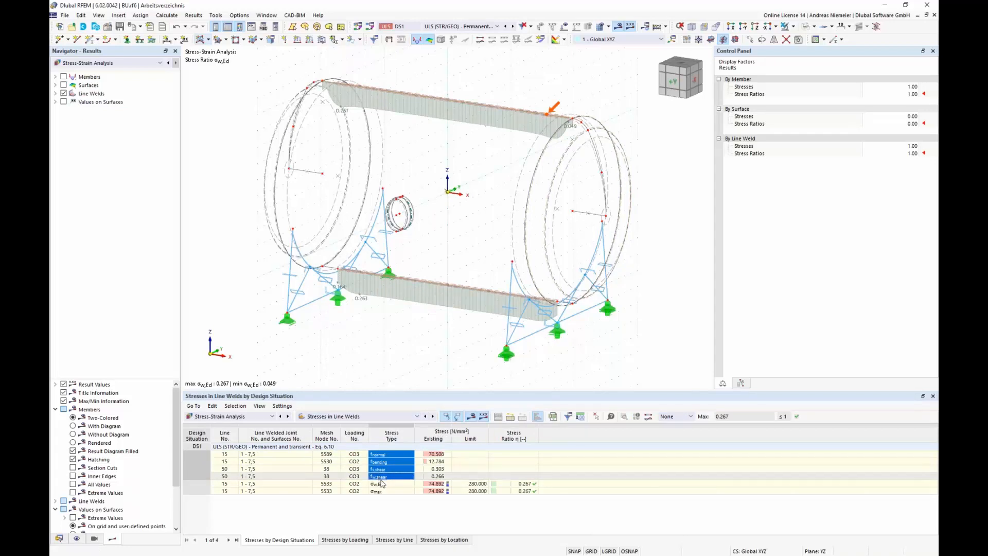
pyautogui.click(465, 461)
pyautogui.moveTo(440, 454); pyautogui.dragTo(441, 472)
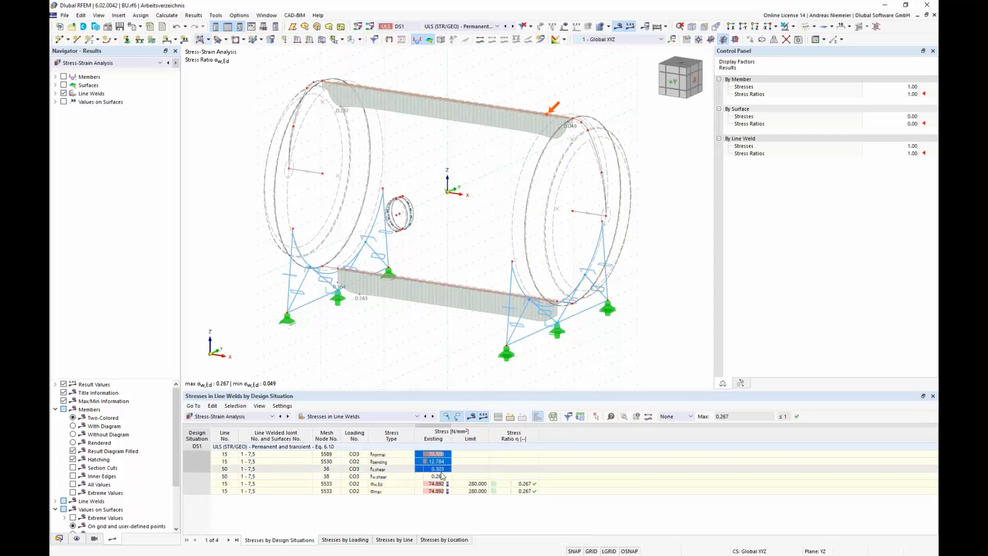
pyautogui.click(430, 484)
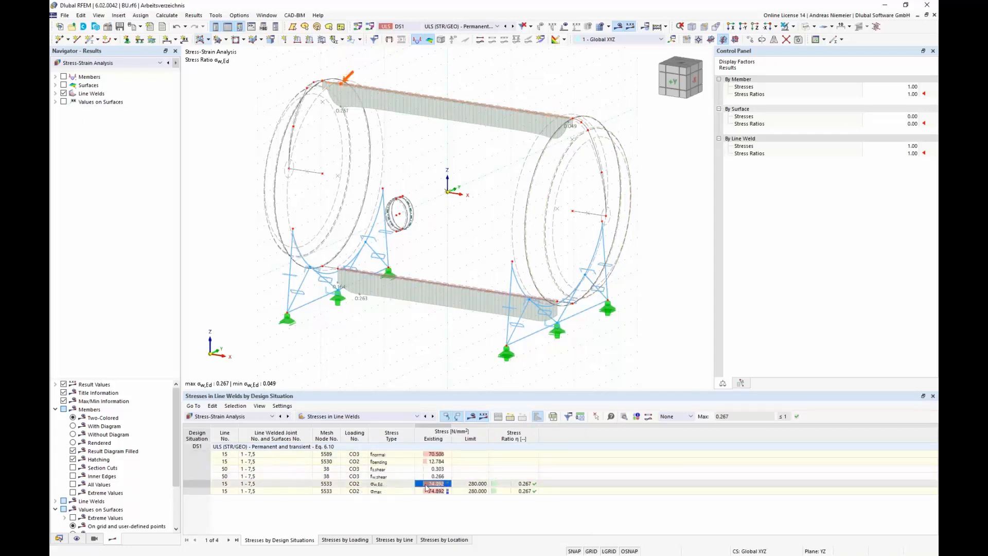
pyautogui.click(476, 483)
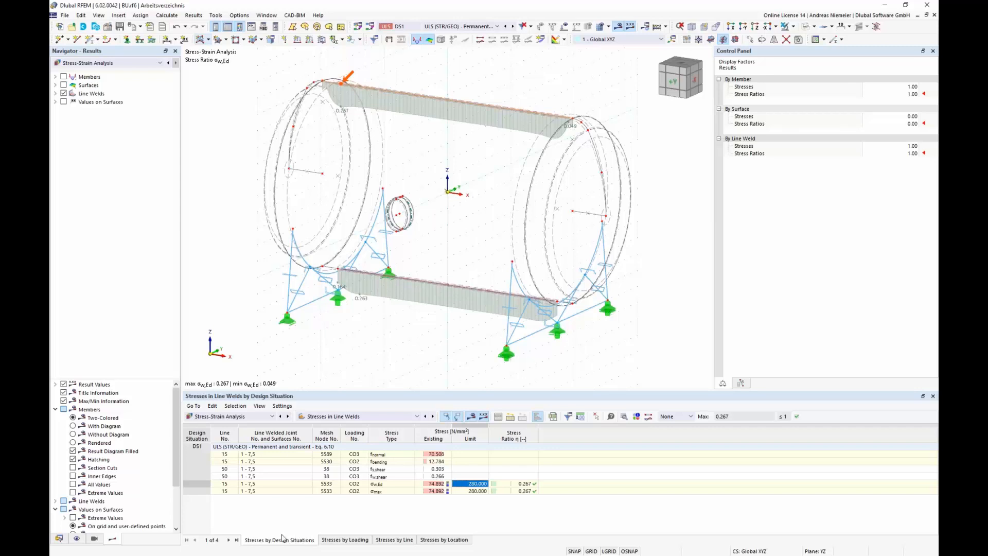
pyautogui.click(345, 539)
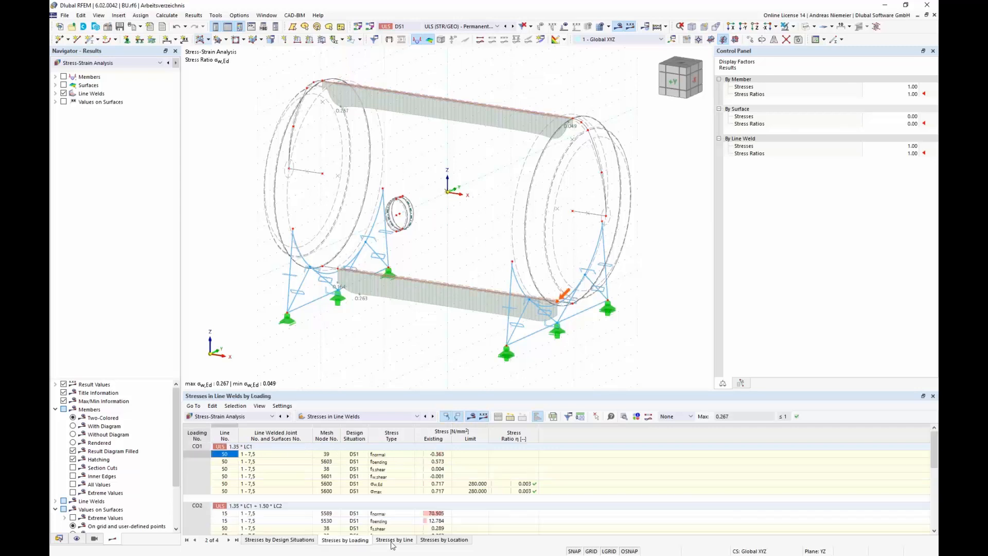
pyautogui.click(393, 540)
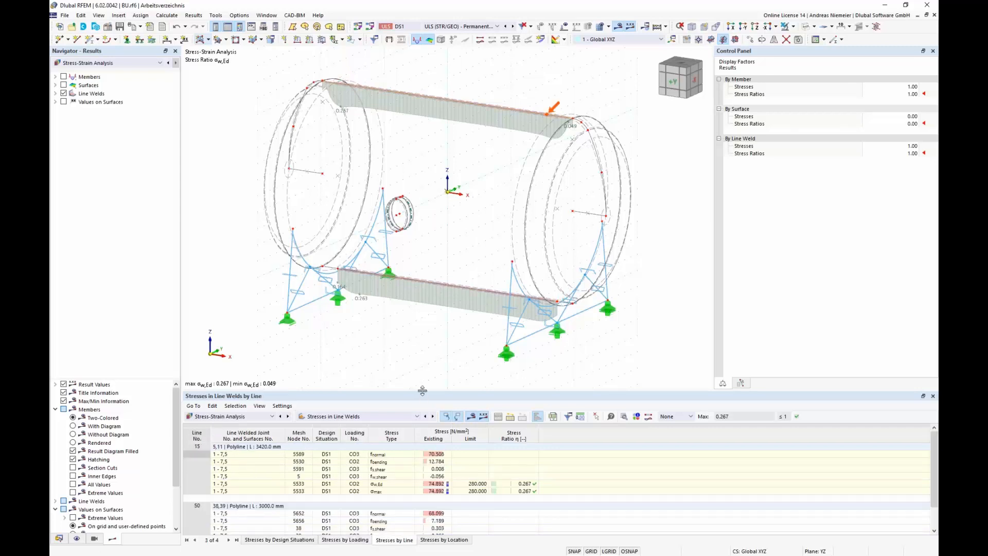
pyautogui.moveTo(422, 390); pyautogui.dragTo(437, 298)
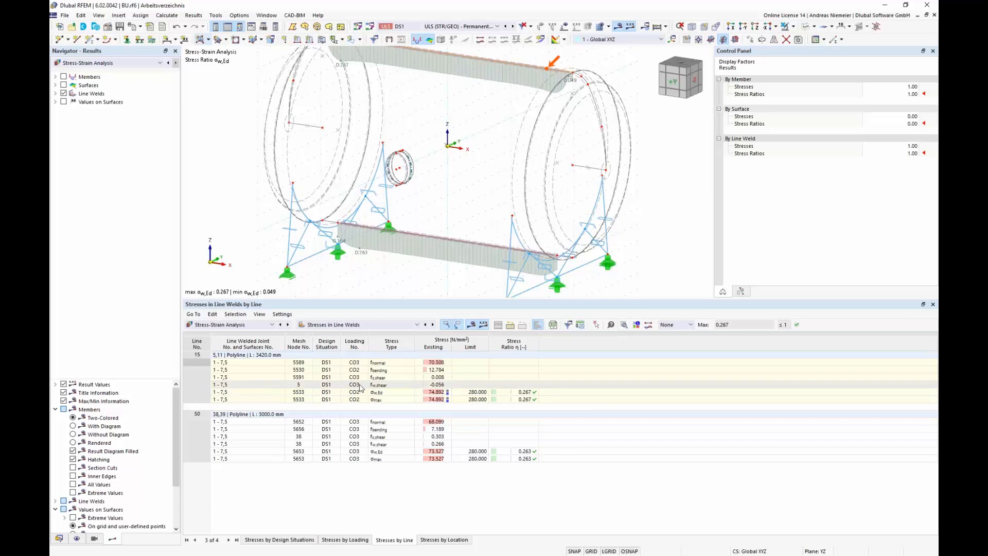
pyautogui.moveTo(361, 387)
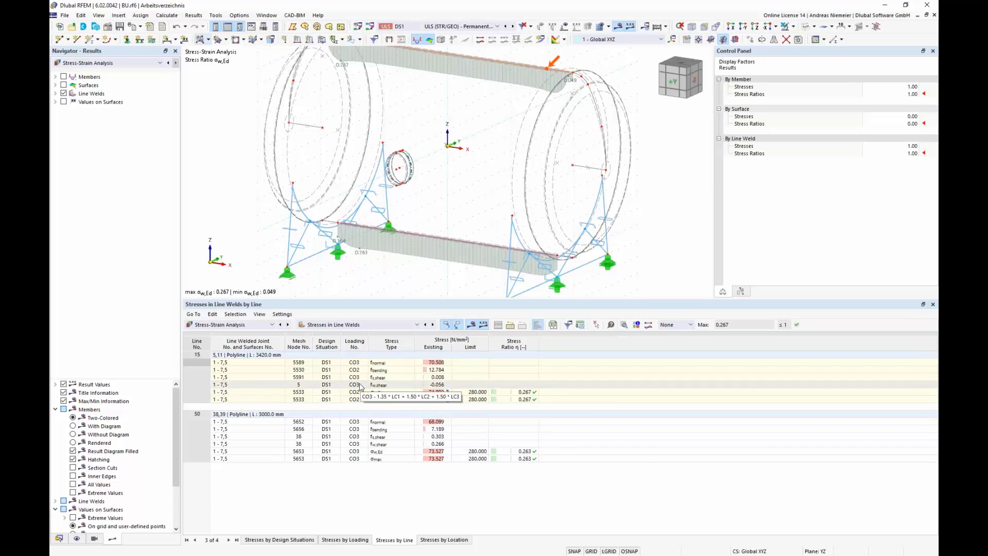
# Step: Enable strain analysis in the global settings of the stress-strain analysis
pyautogui.click(391, 324)
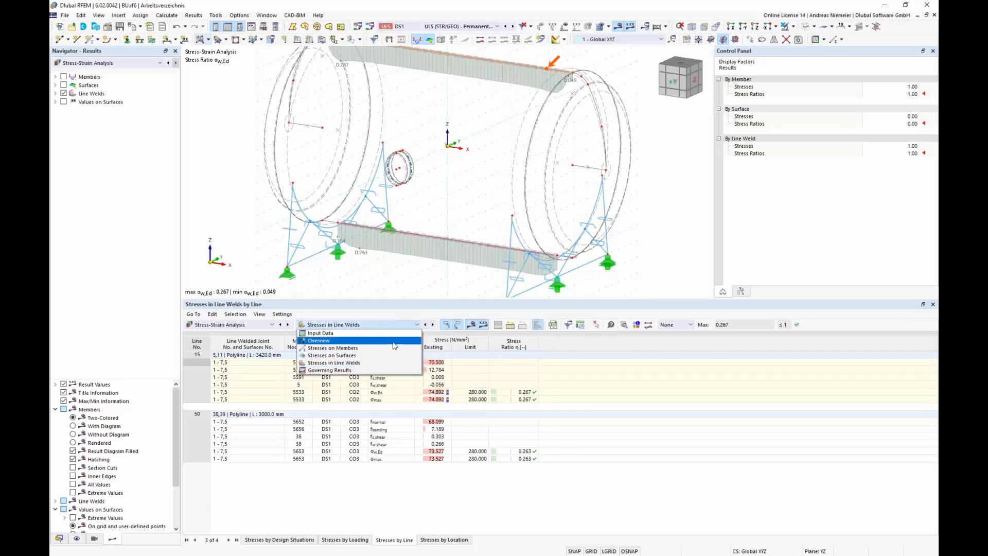
pyautogui.click(391, 333)
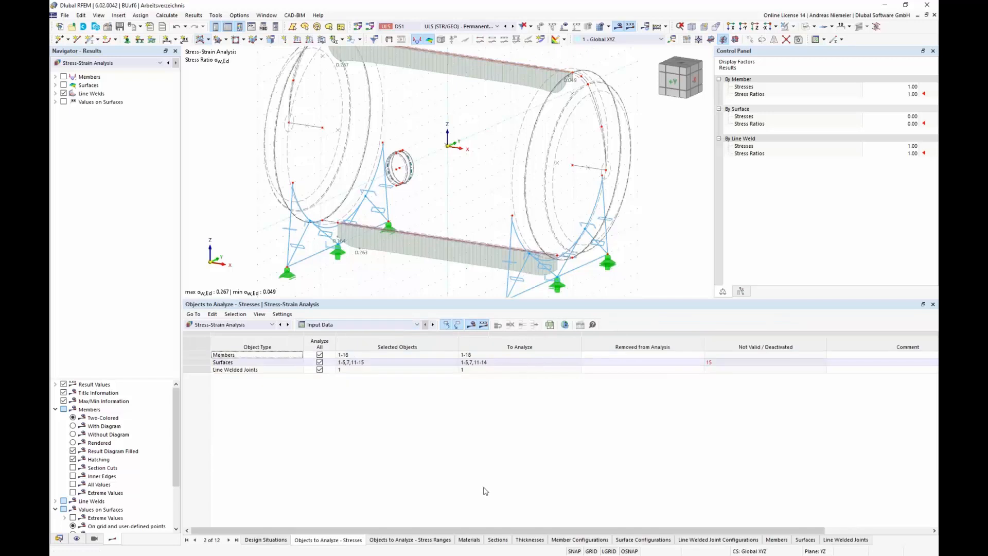
pyautogui.click(565, 324)
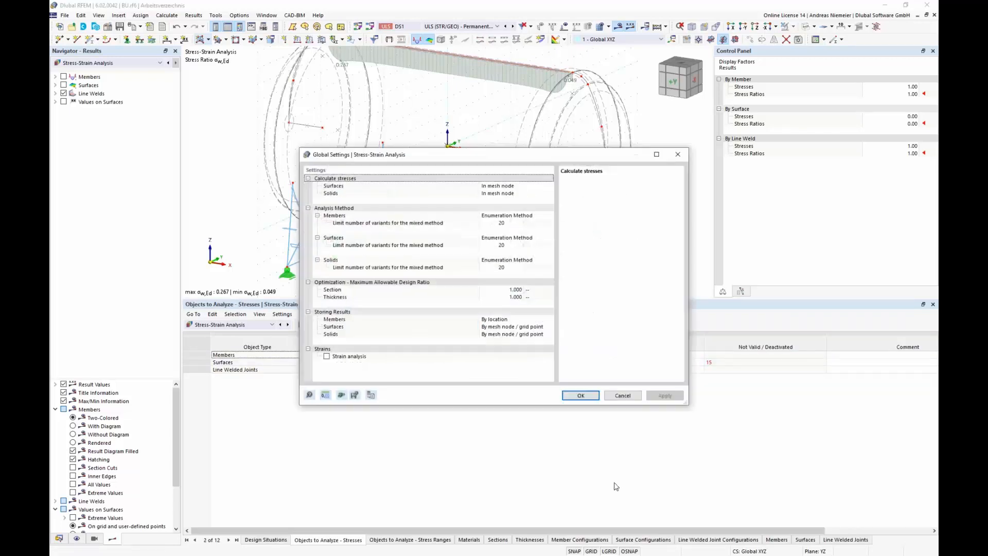
pyautogui.click(326, 357)
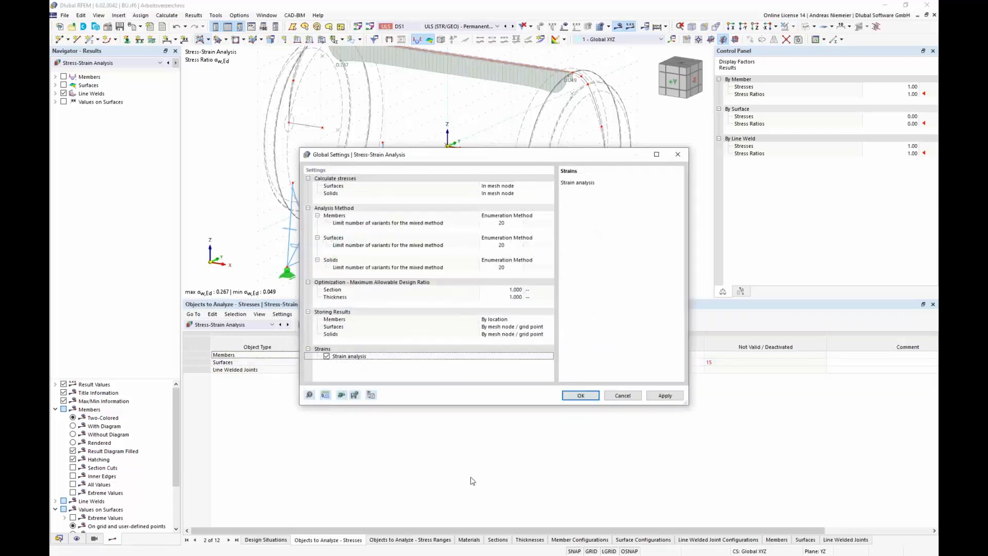
pyautogui.click(581, 395)
# Step: Confirm the global settings, then limit the default surface configuration's strains to calculate to the von Mises equivalent strain only
pyautogui.click(533, 323)
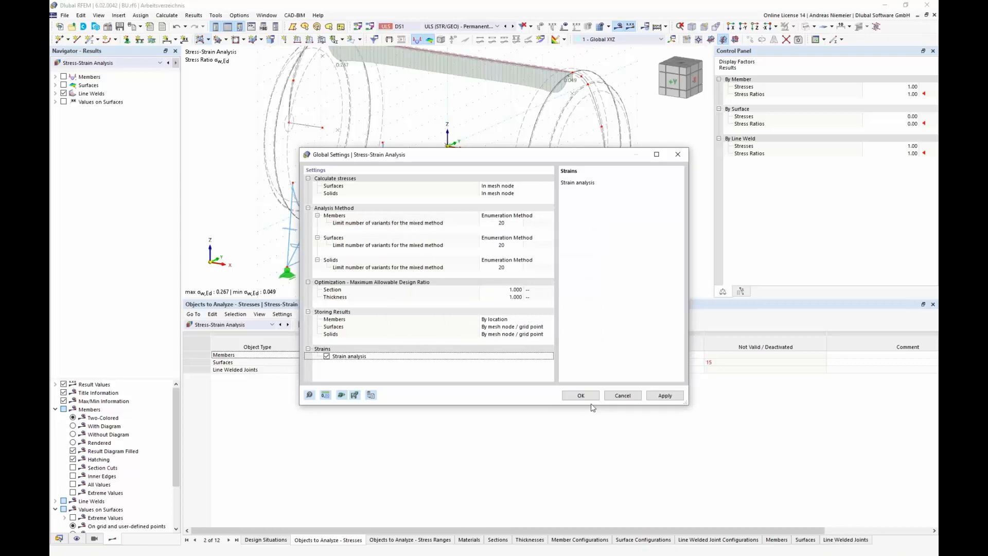
pyautogui.click(658, 544)
pyautogui.doubleClick(575, 329)
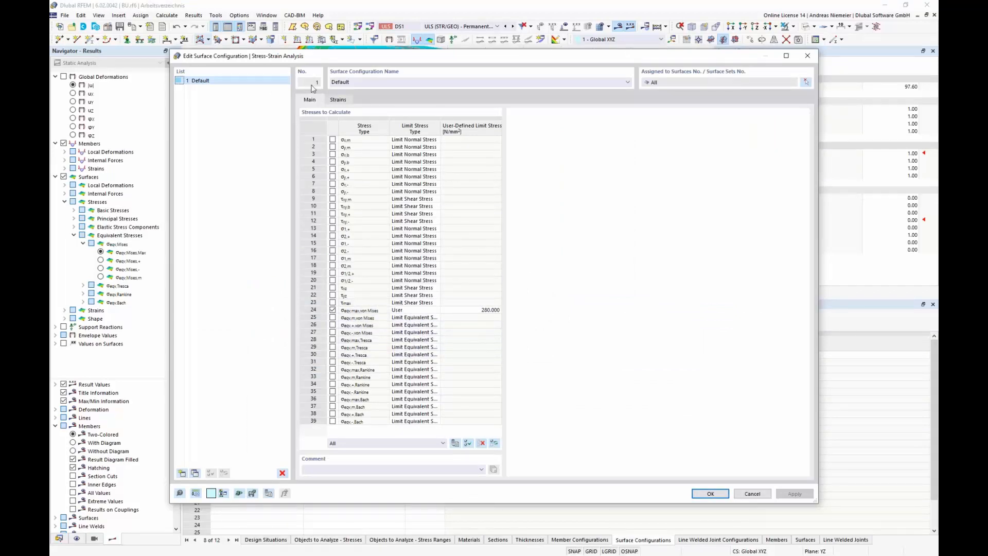
pyautogui.click(338, 99)
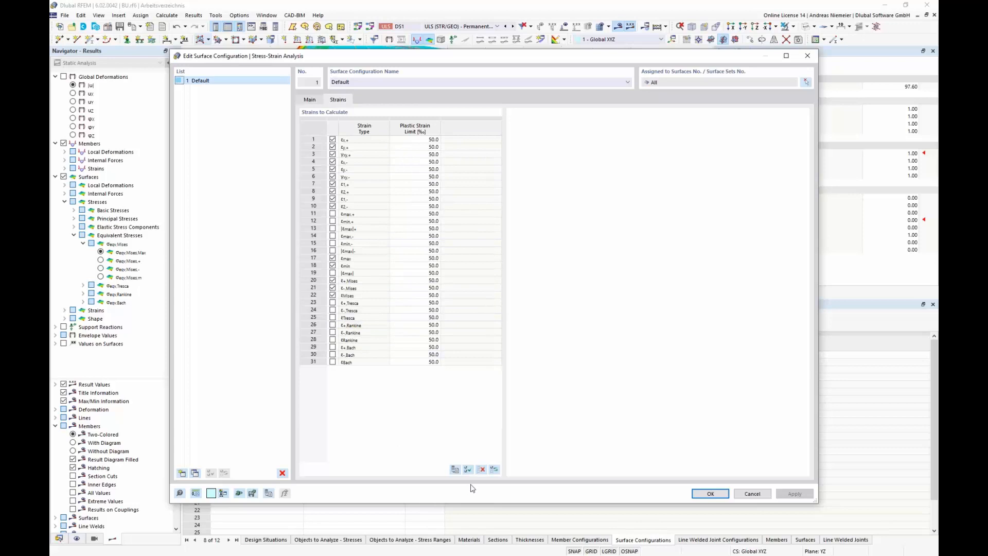
pyautogui.click(482, 471)
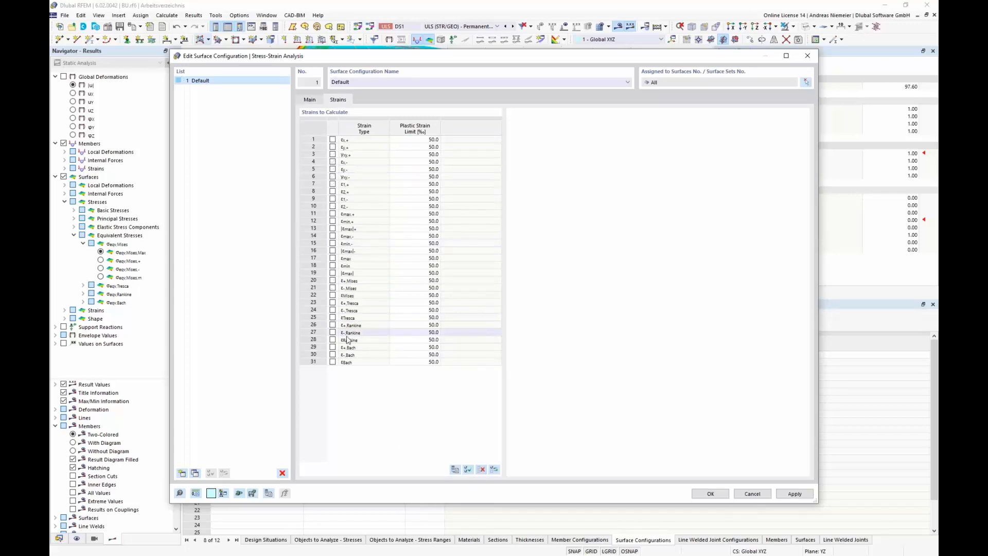
pyautogui.click(335, 296)
pyautogui.click(333, 296)
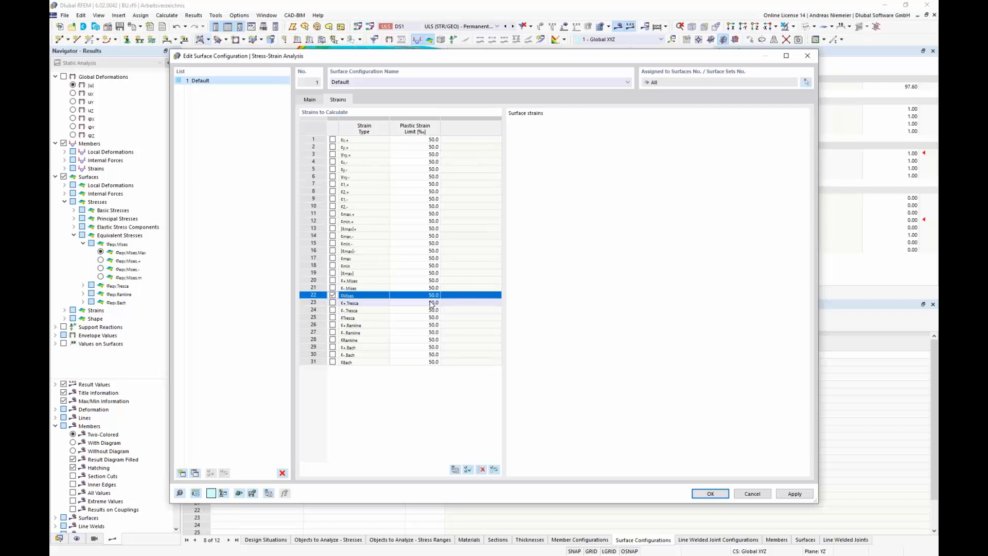
pyautogui.click(710, 493)
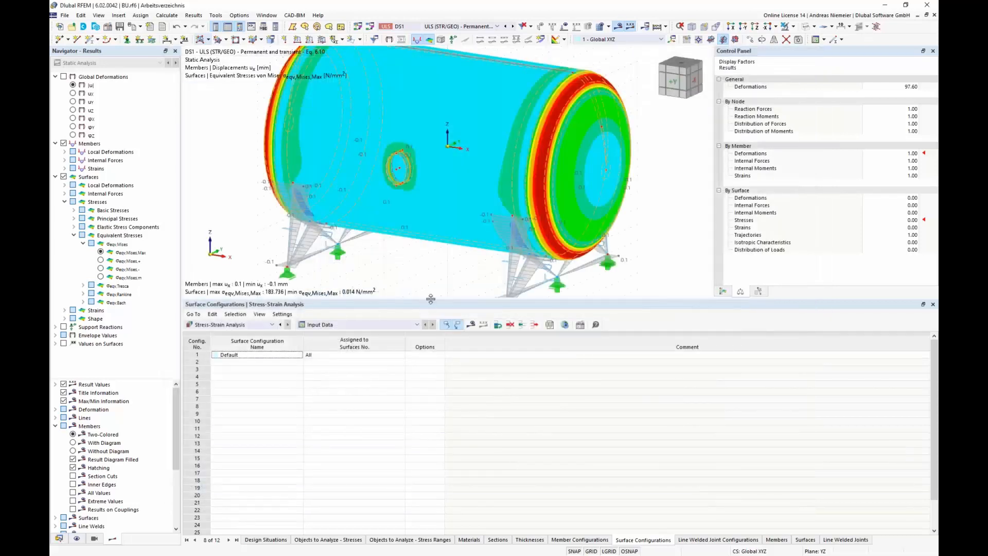
# Step: Run the stress-strain analysis calculation
pyautogui.moveTo(431, 299); pyautogui.dragTo(431, 375)
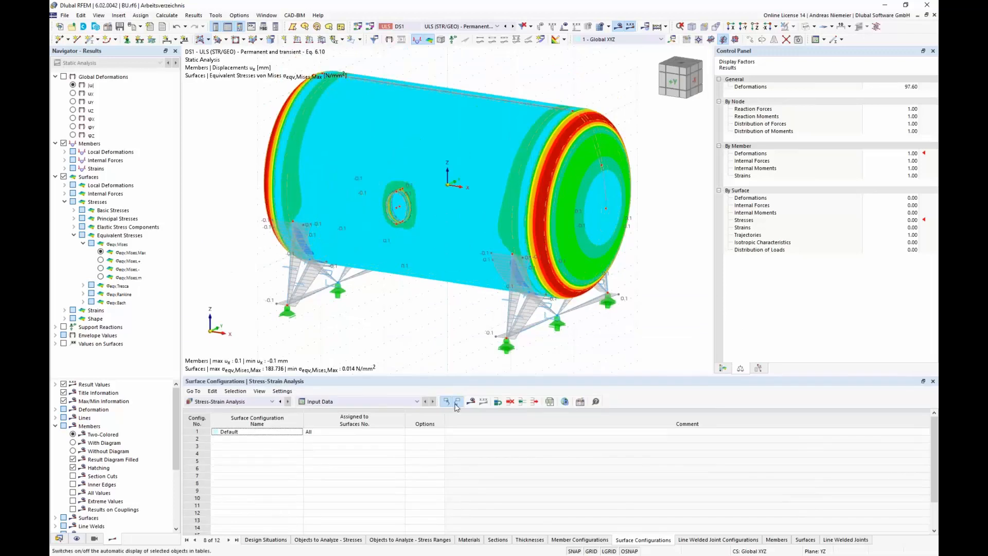
pyautogui.click(470, 405)
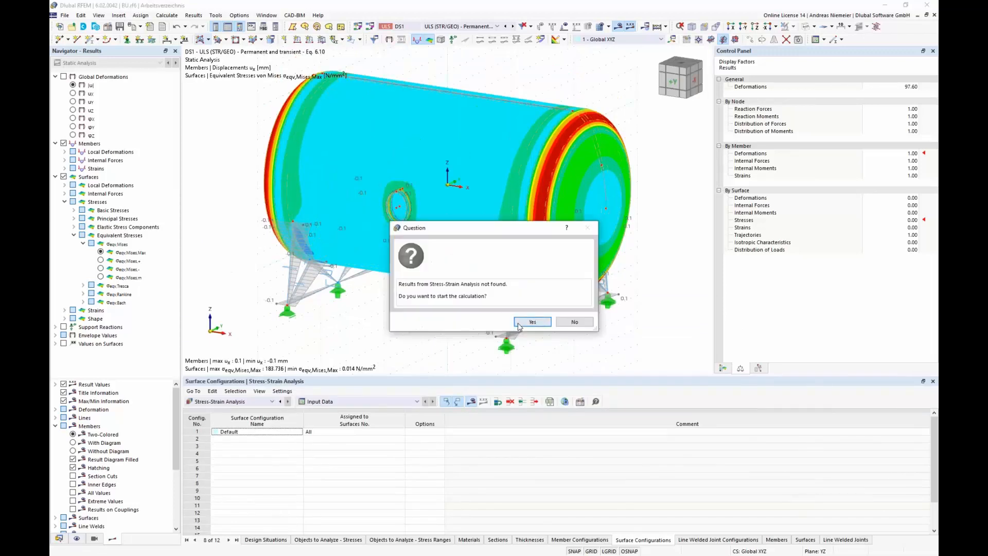
pyautogui.click(532, 322)
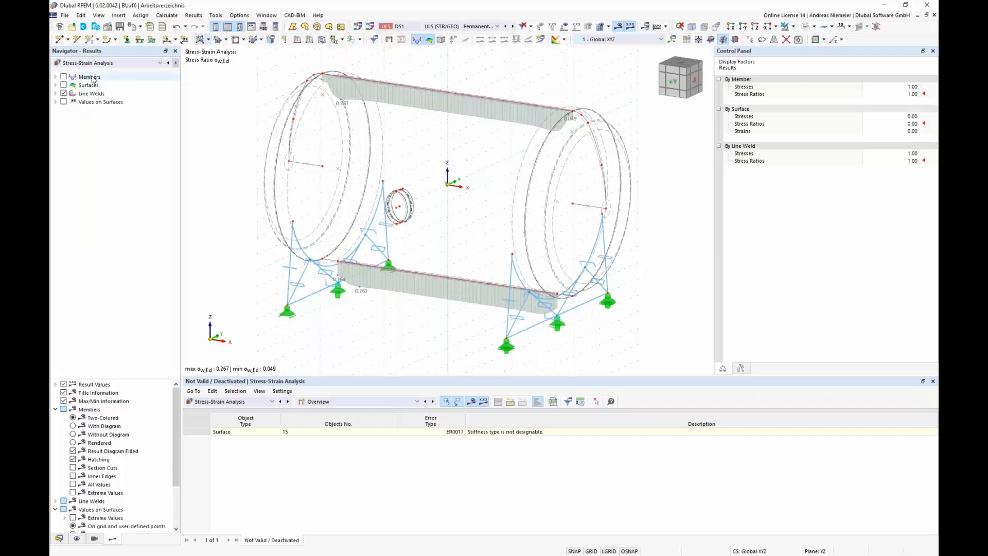
# Step: Display the von Mises equivalent strains on surfaces together with their color scale
pyautogui.click(56, 77)
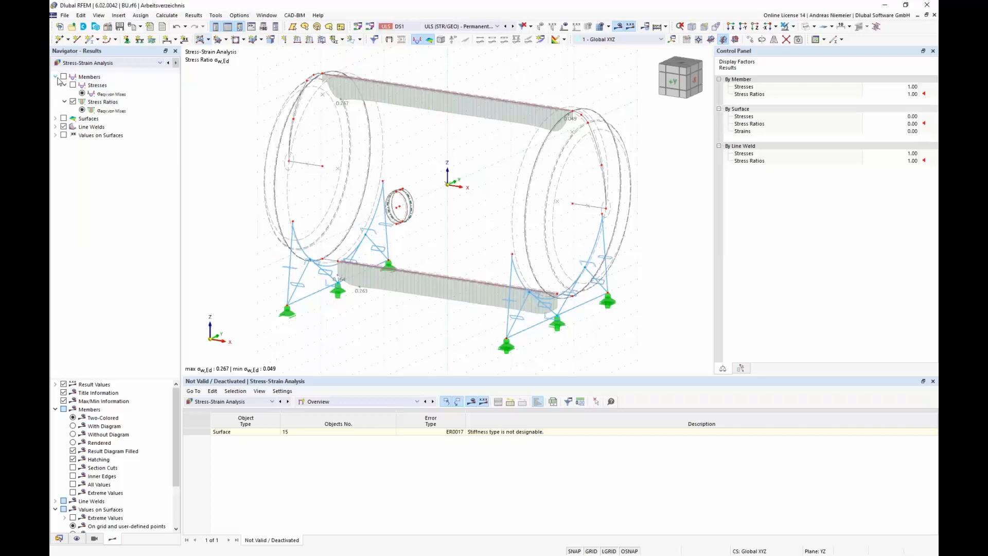
pyautogui.click(55, 76)
pyautogui.click(56, 85)
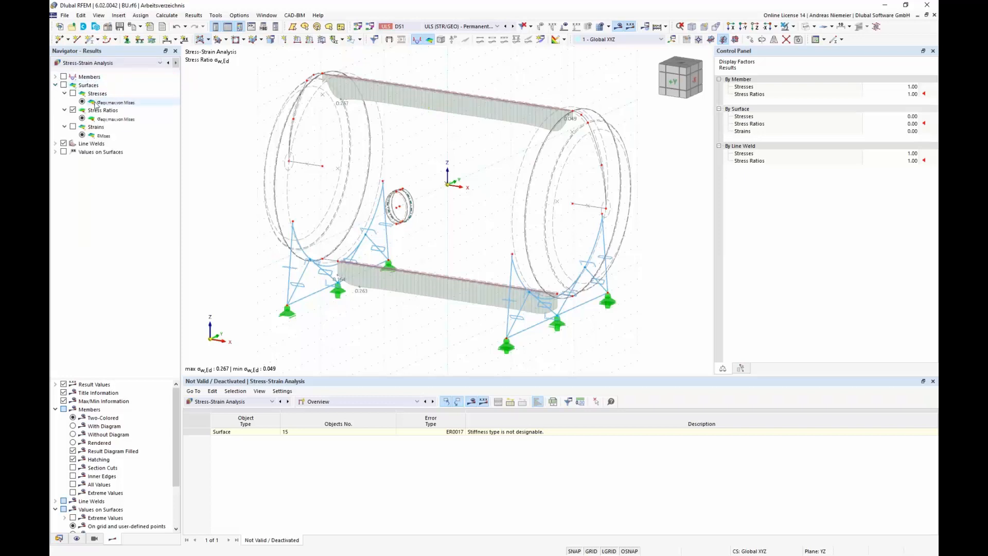
pyautogui.click(64, 85)
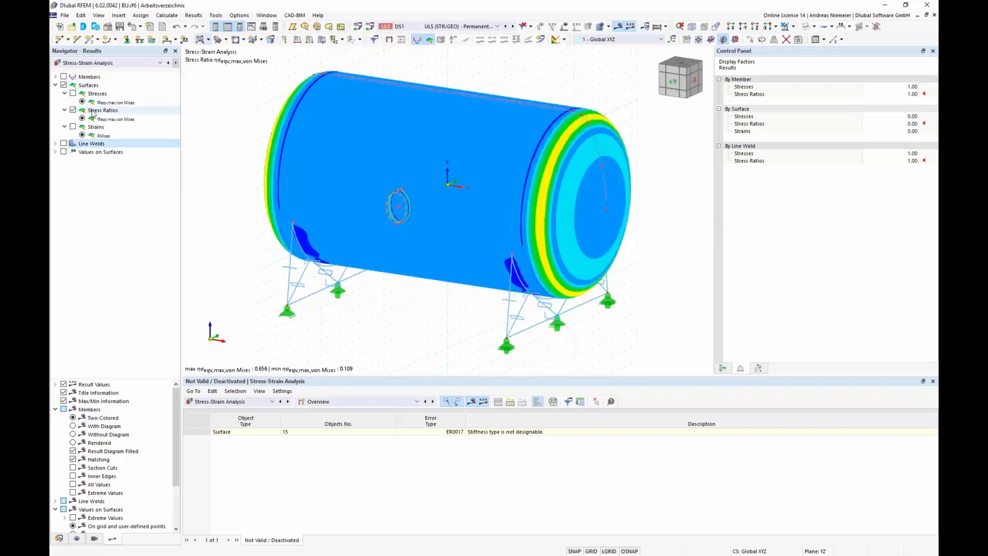
pyautogui.click(73, 127)
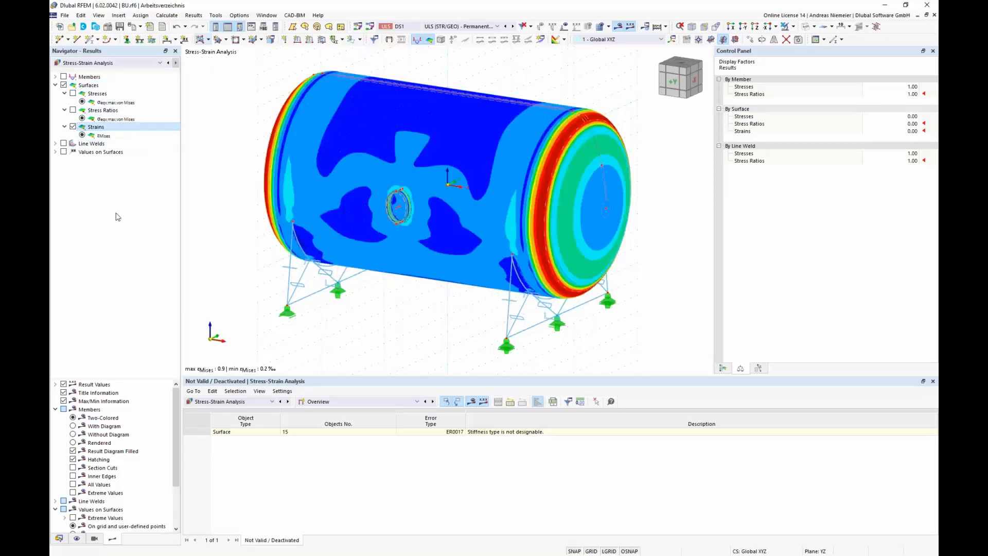
pyautogui.moveTo(249, 329); pyautogui.dragTo(268, 319, button='middle')
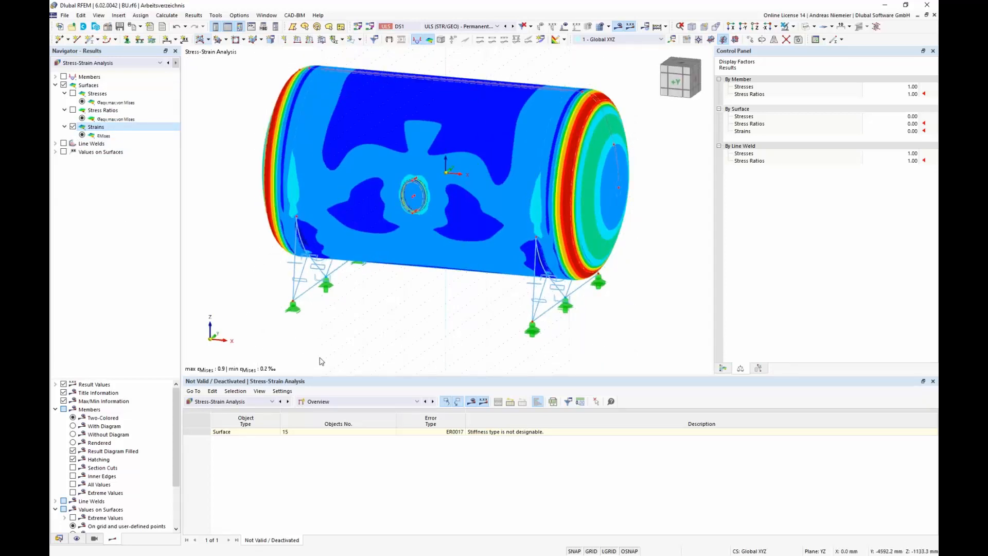
pyautogui.click(463, 26)
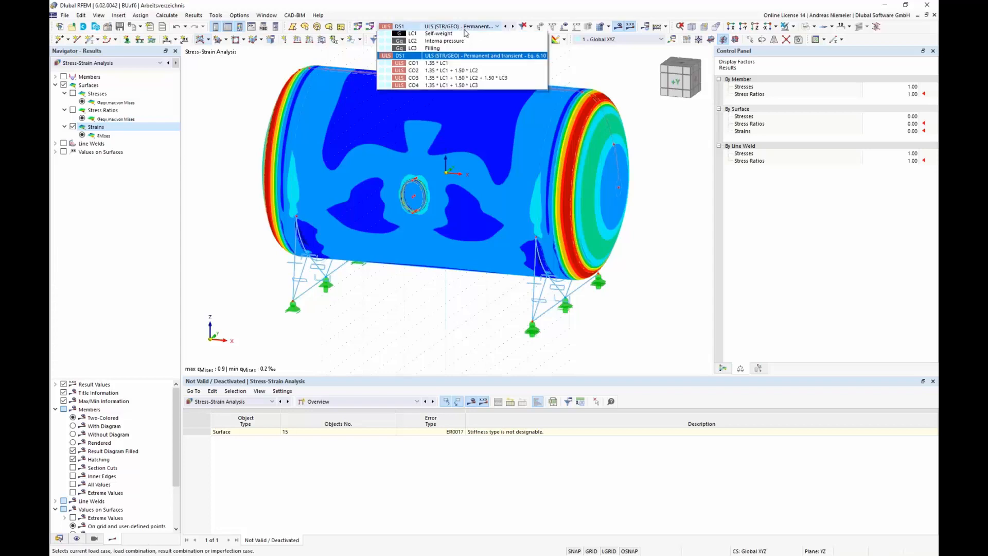
pyautogui.click(248, 125)
pyautogui.click(722, 369)
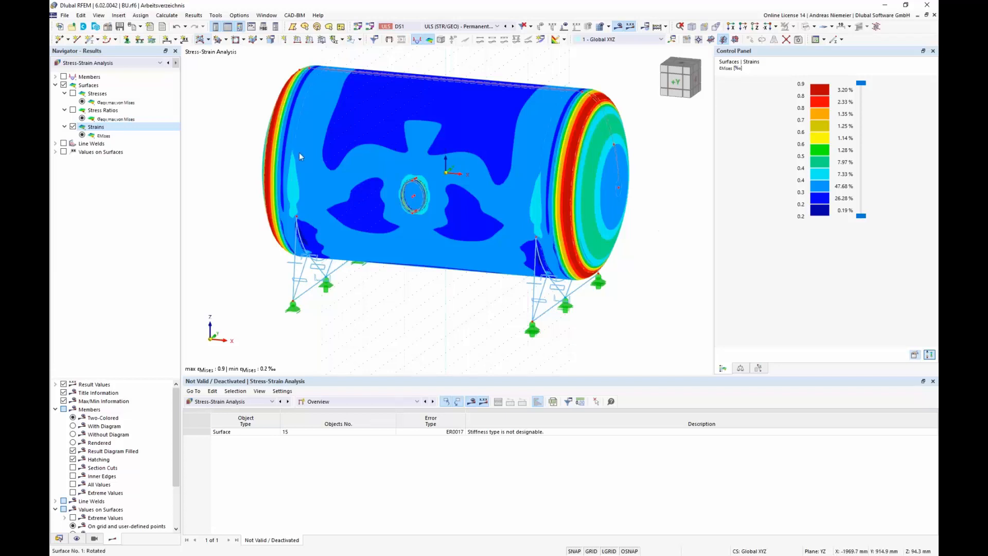
# Step: Show the strains on surfaces table by design situation, then switch the display back to von Mises stresses
pyautogui.click(355, 403)
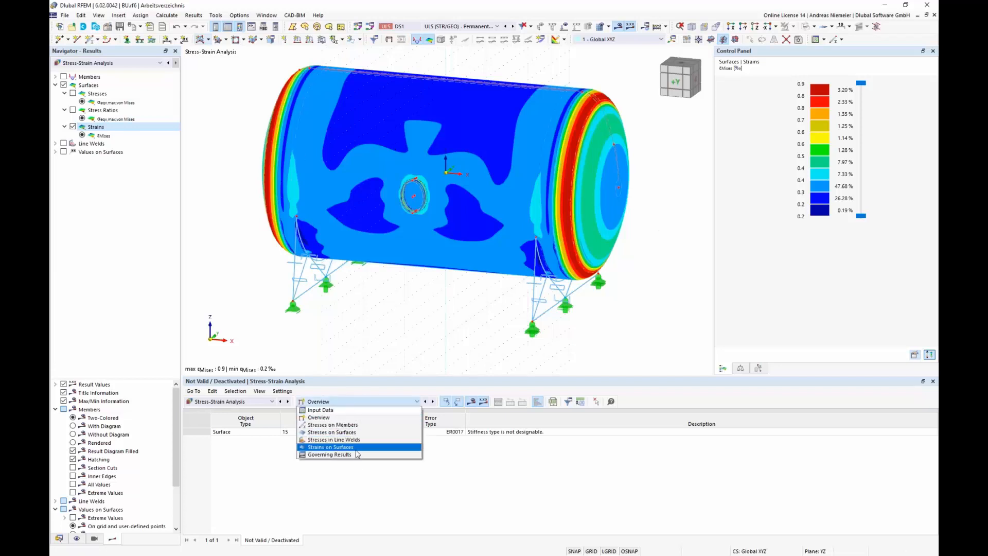
pyautogui.click(326, 448)
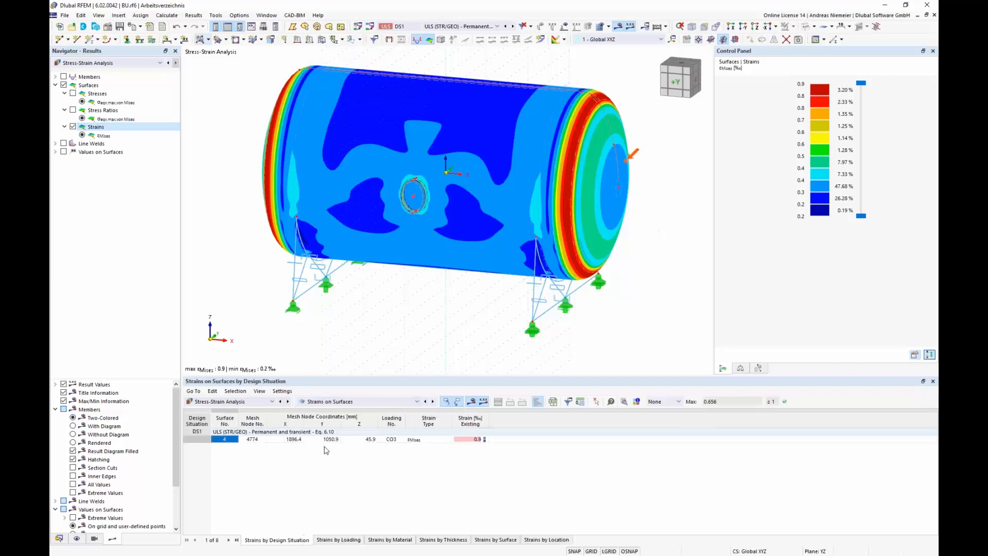
pyautogui.click(471, 440)
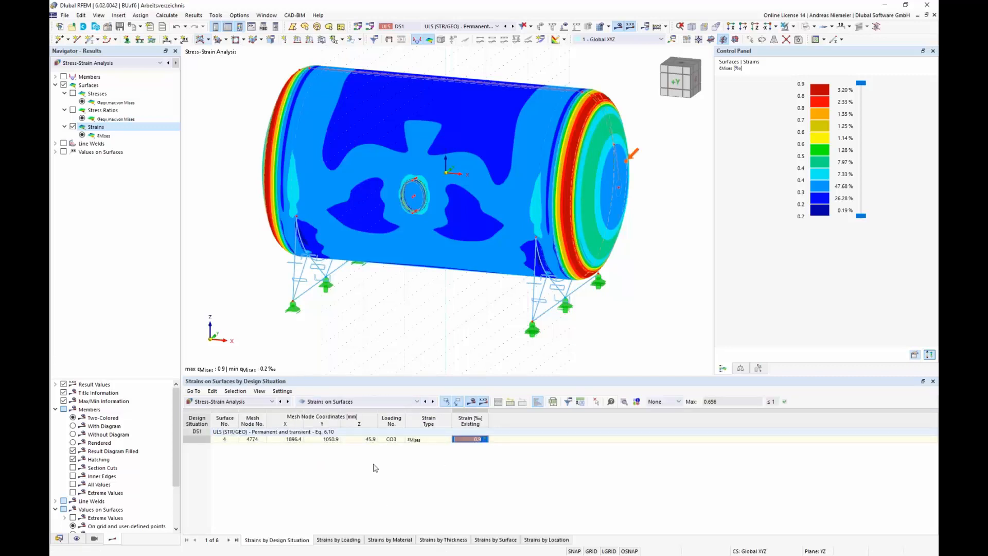
pyautogui.click(72, 94)
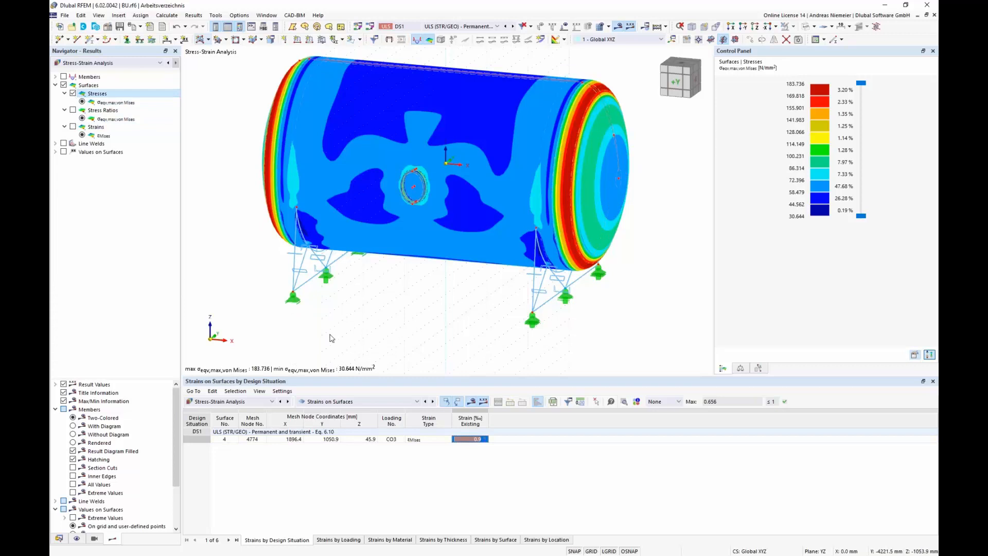
# Step: Set the uniform internal pressure surface load of load case LC2 to 2500 kN/m²
pyautogui.click(228, 402)
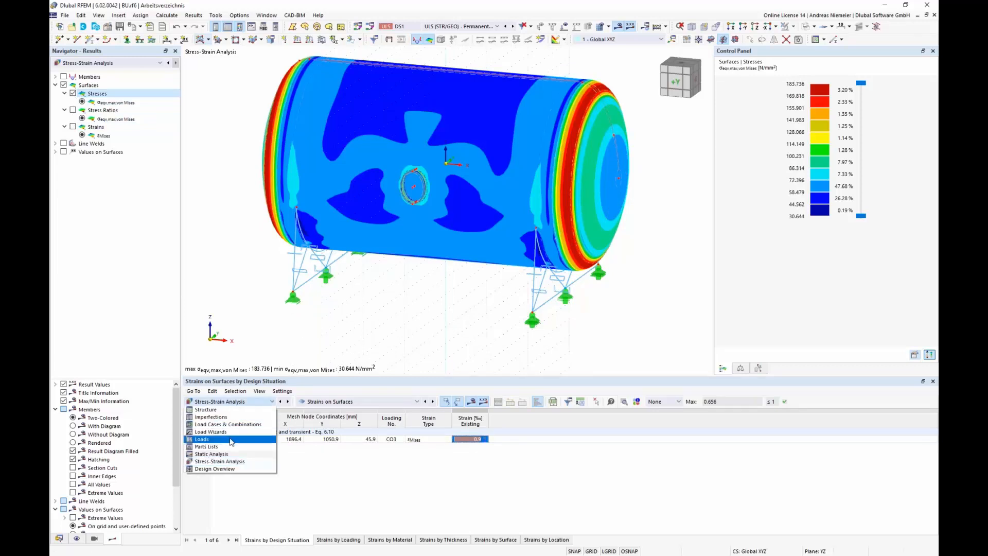
pyautogui.click(232, 439)
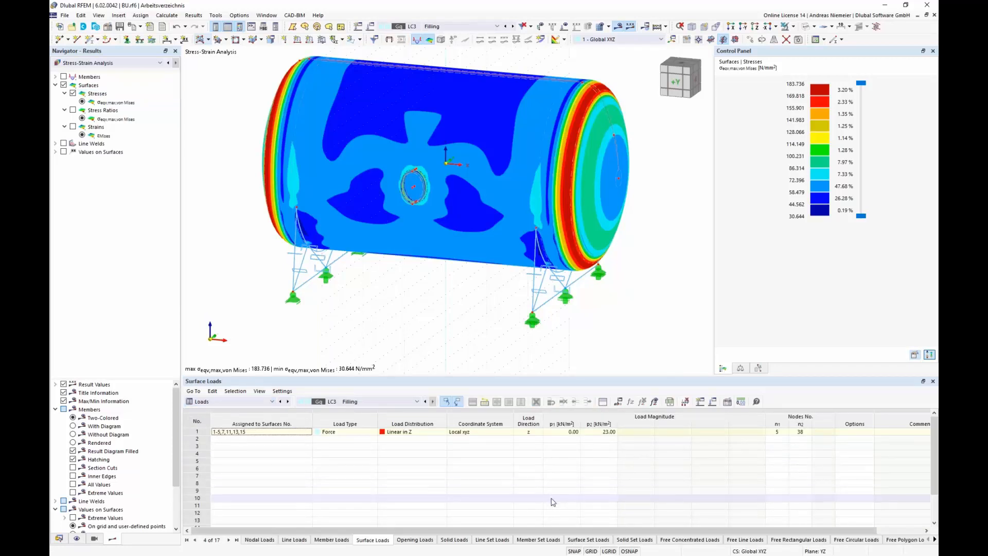
pyautogui.click(372, 402)
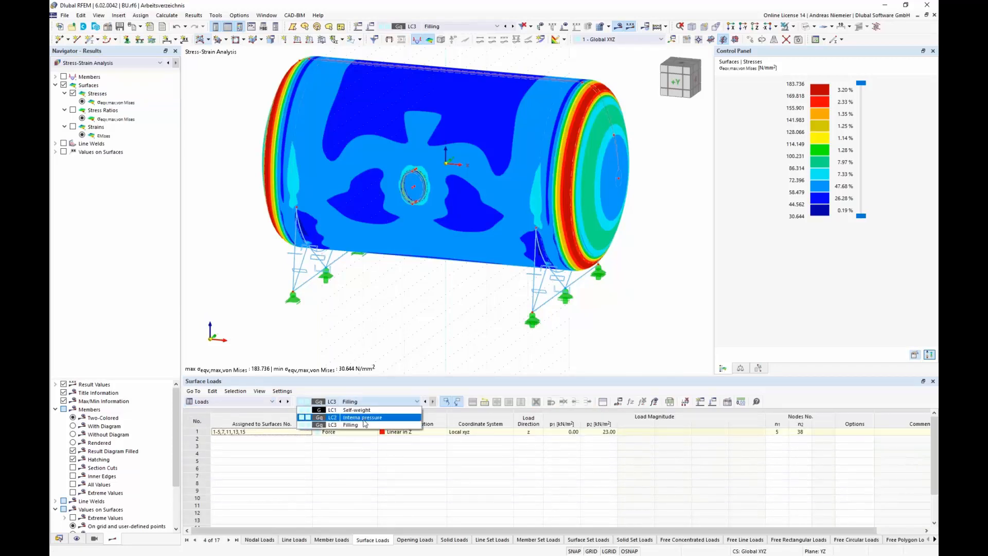
pyautogui.click(367, 417)
pyautogui.doubleClick(563, 433)
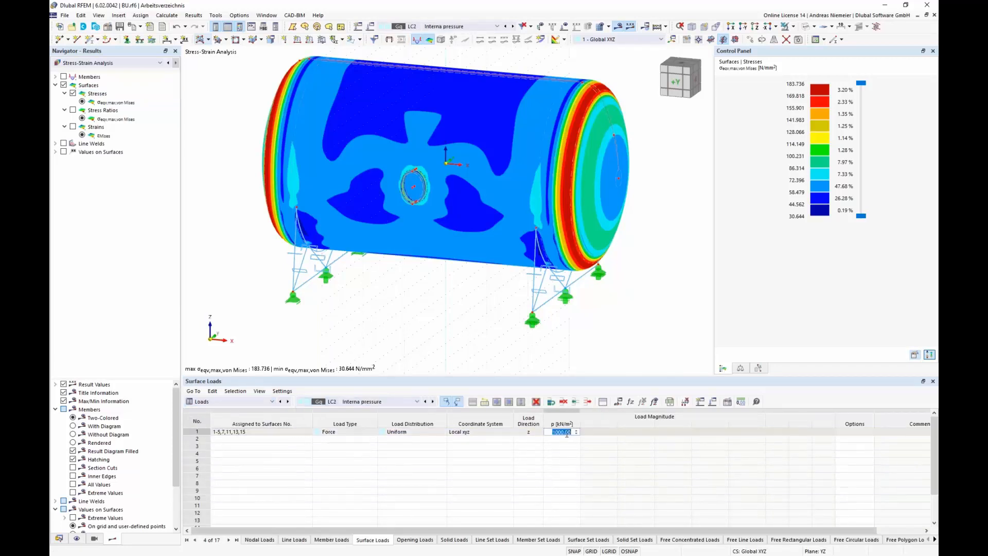
pyautogui.click(415, 185)
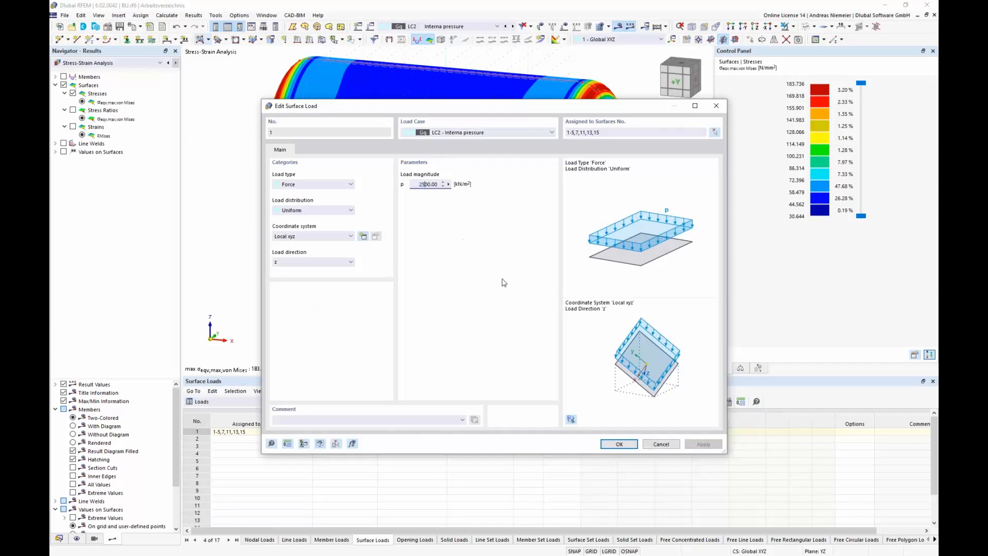
pyautogui.click(605, 444)
pyautogui.click(532, 349)
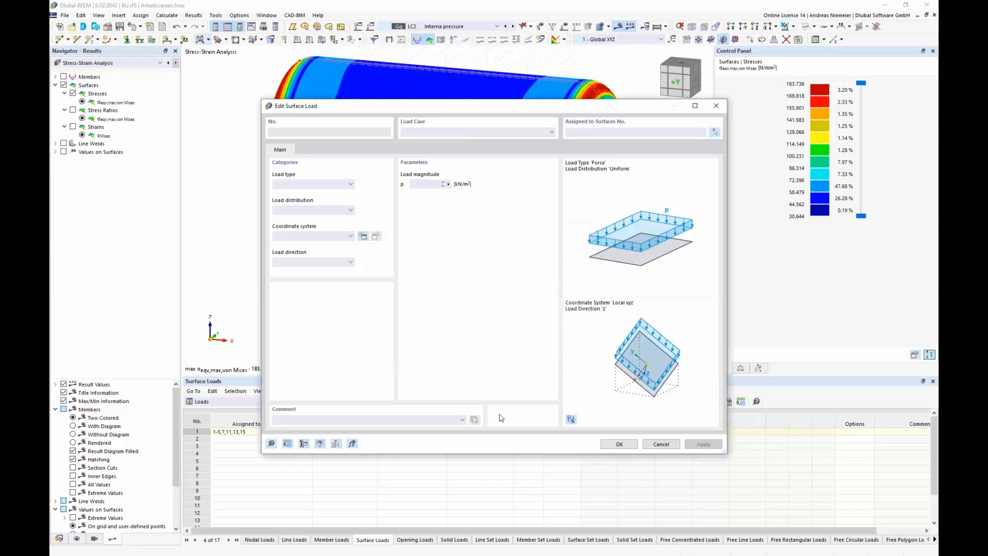
# Step: Rerun the stress-strain analysis with the increased internal pressure
pyautogui.click(258, 401)
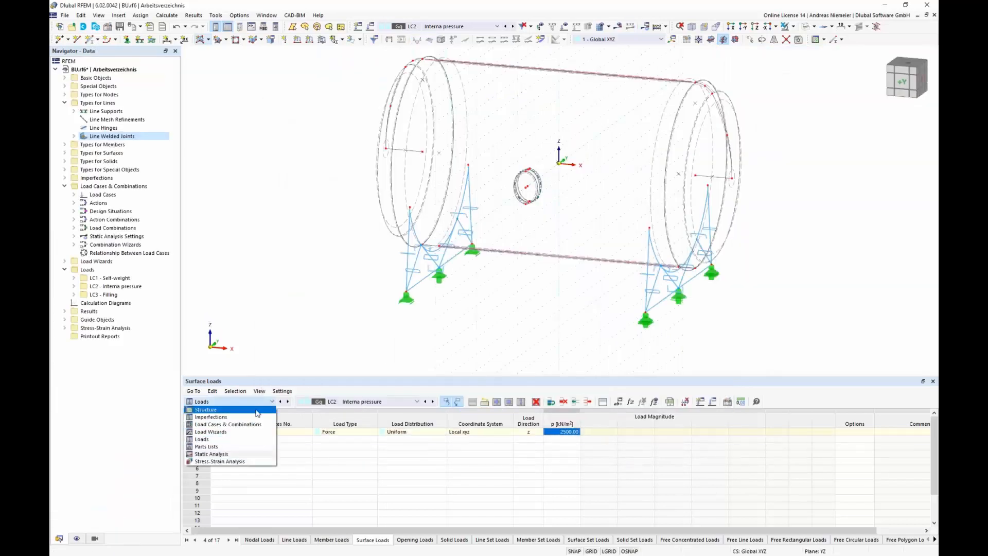
pyautogui.click(253, 461)
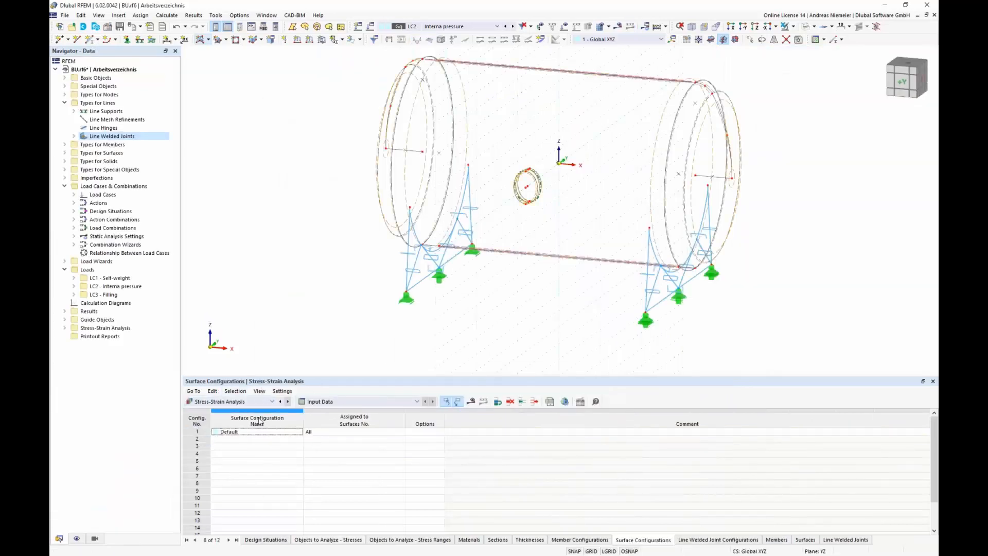
pyautogui.click(471, 401)
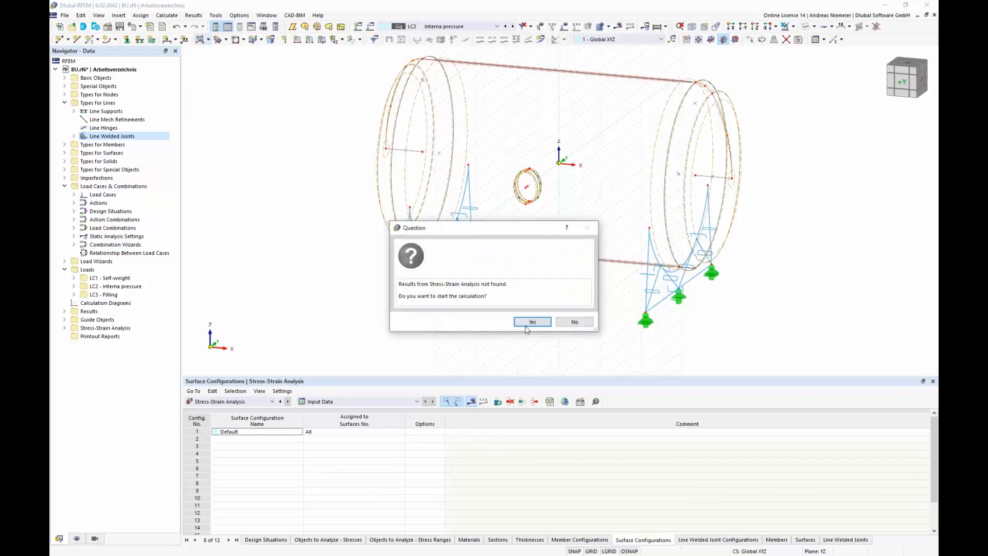
pyautogui.click(533, 322)
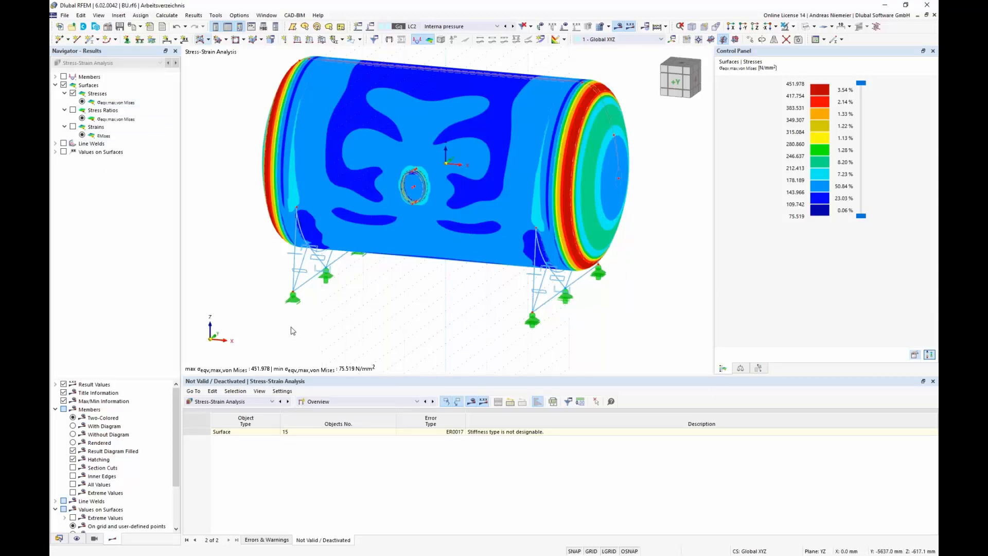
# Step: Display the von Mises strains on surfaces and open the strains on surfaces results table
pyautogui.click(73, 127)
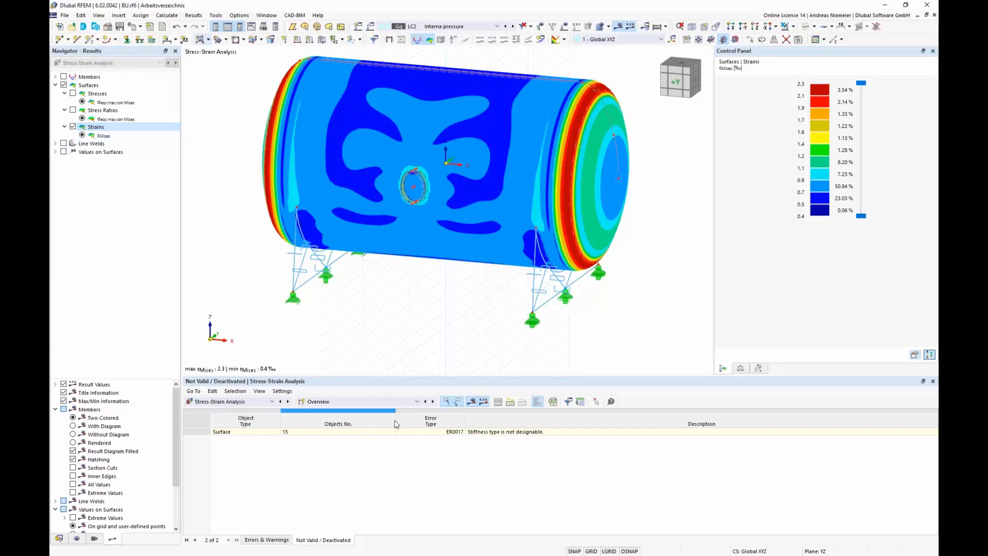
pyautogui.click(381, 402)
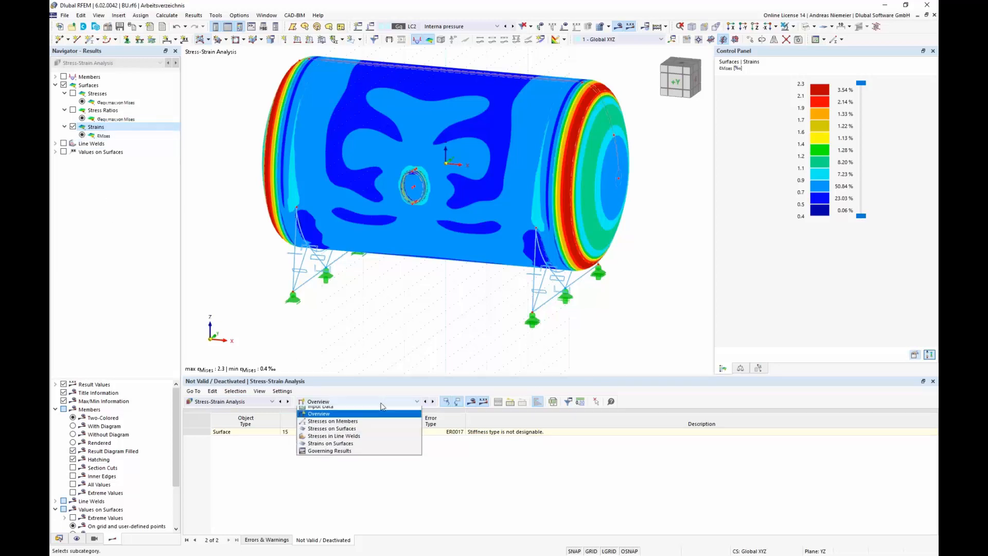
pyautogui.click(368, 447)
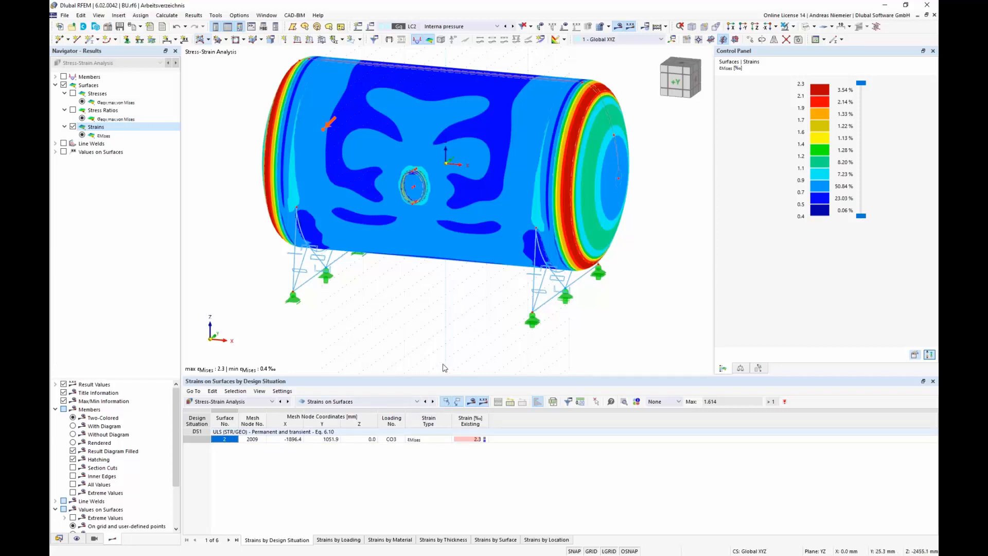
# Step: Open the structure's materials table to review the steel materials
pyautogui.click(243, 402)
pyautogui.click(240, 410)
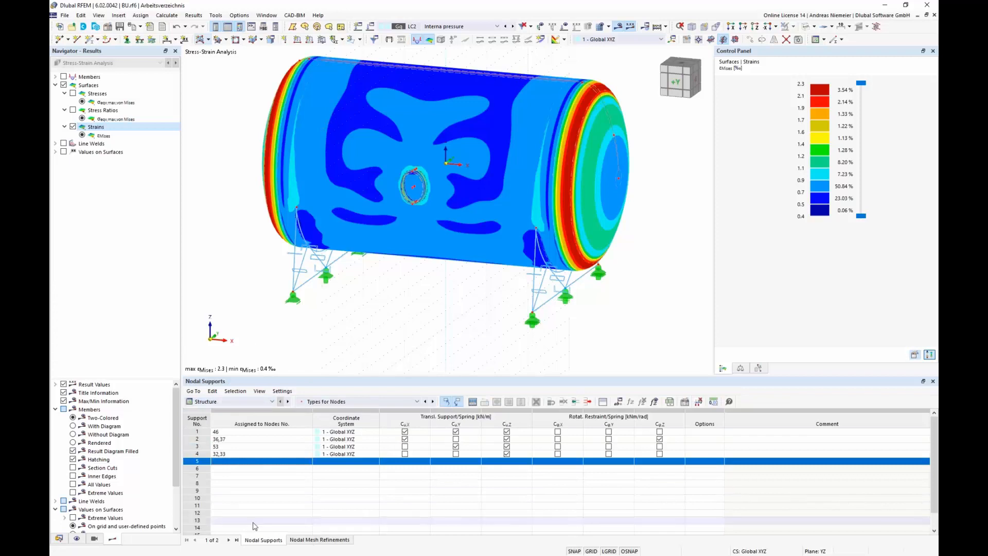
pyautogui.click(341, 402)
pyautogui.click(342, 411)
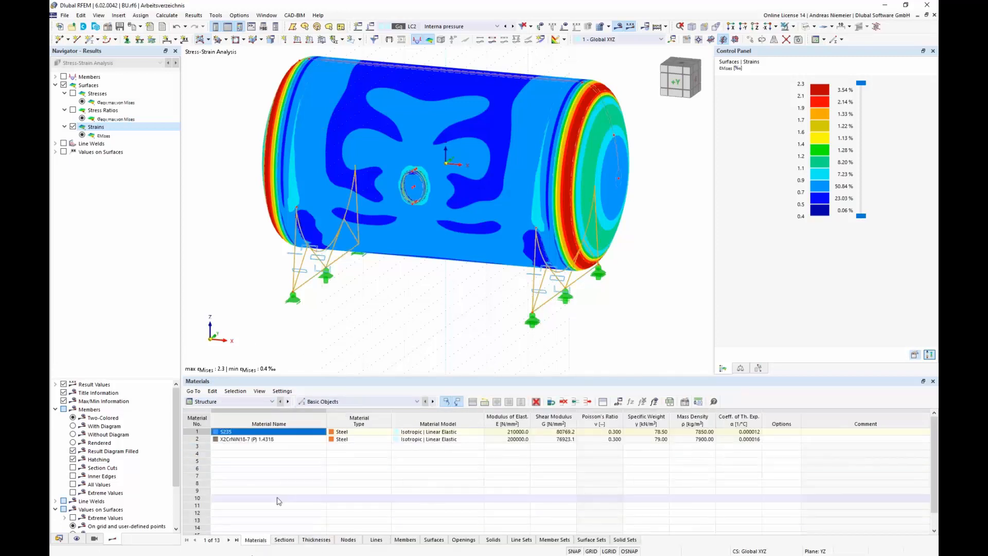
# Step: Change the material model of material 2, X2CrNiN18-7, to Isotropic | Nonlinear Elastic (Surfaces/Solids), accepting deletion of results
pyautogui.doubleClick(301, 439)
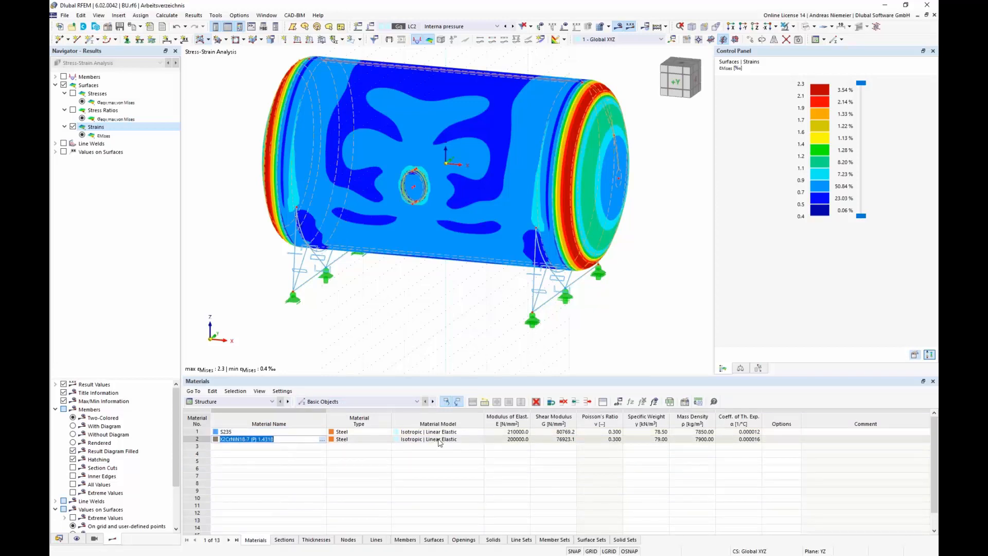
pyautogui.click(464, 441)
pyautogui.click(479, 440)
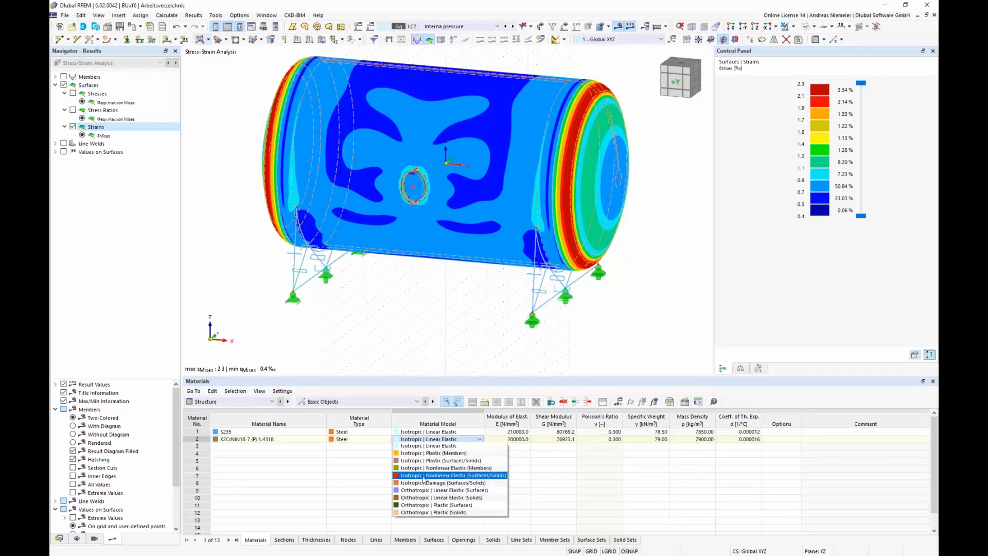
pyautogui.click(438, 476)
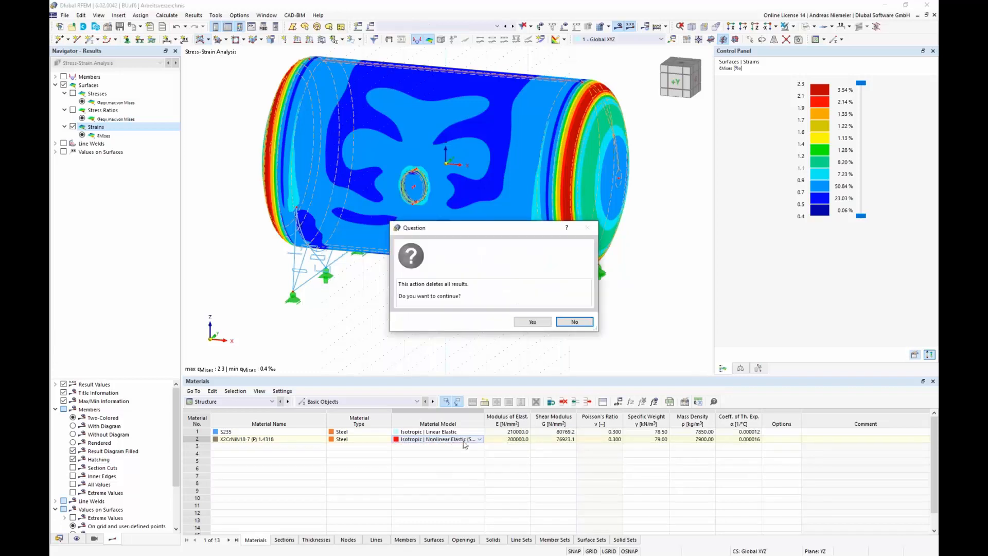
pyautogui.click(533, 322)
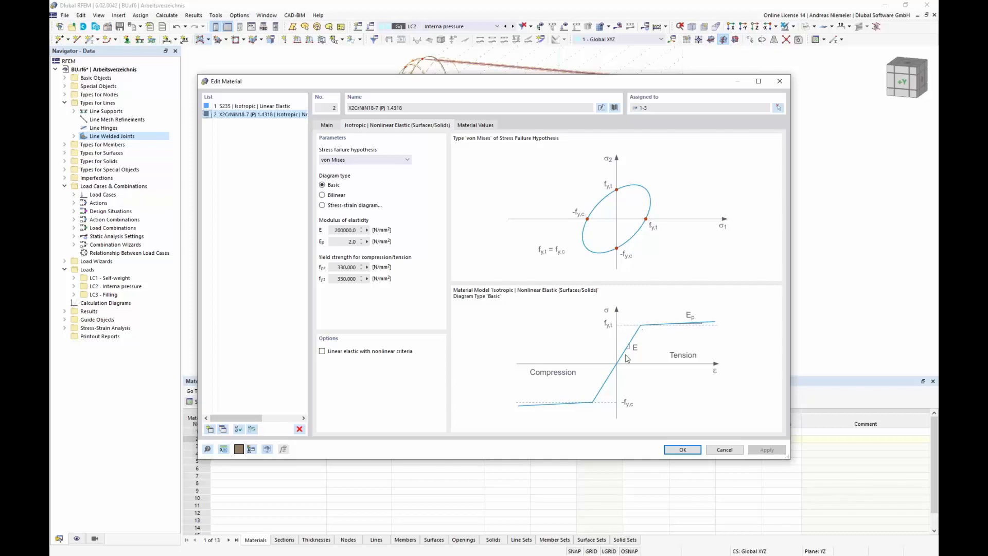
# Step: Edit material 2 as a user-defined material and set its compressive yield strength fy,c to 280 N/mm²
pyautogui.click(332, 126)
pyautogui.click(323, 289)
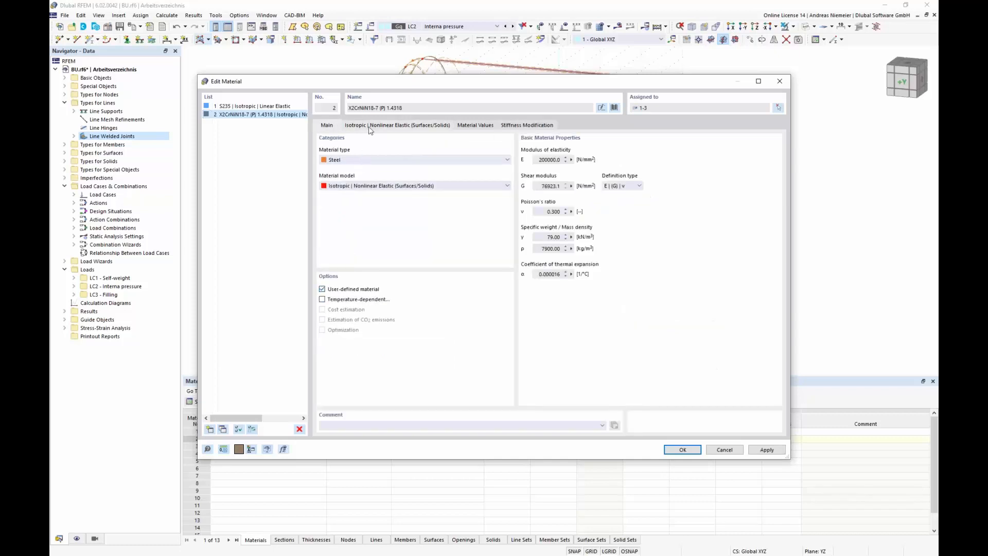
pyautogui.click(369, 126)
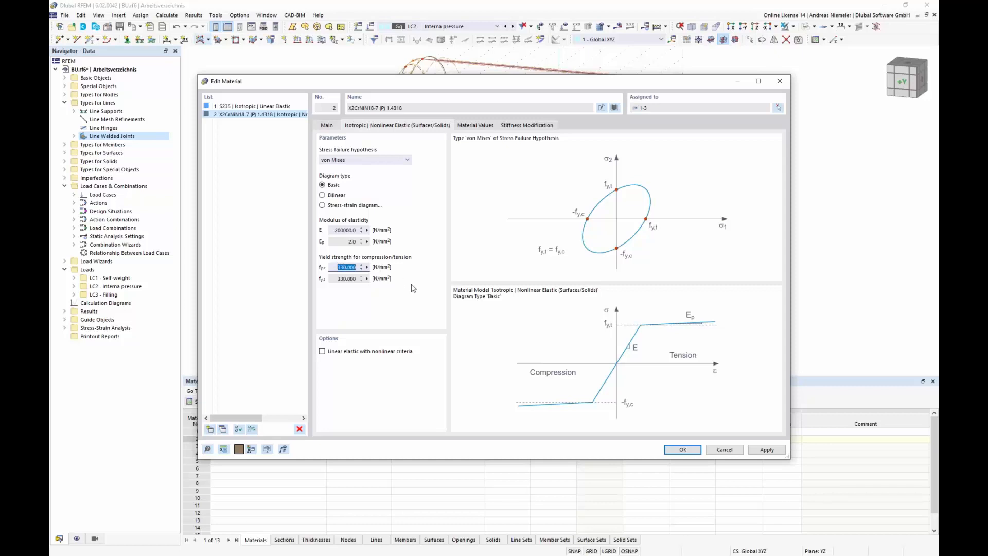
pyautogui.write('280')
pyautogui.press('Tab')
pyautogui.click(682, 449)
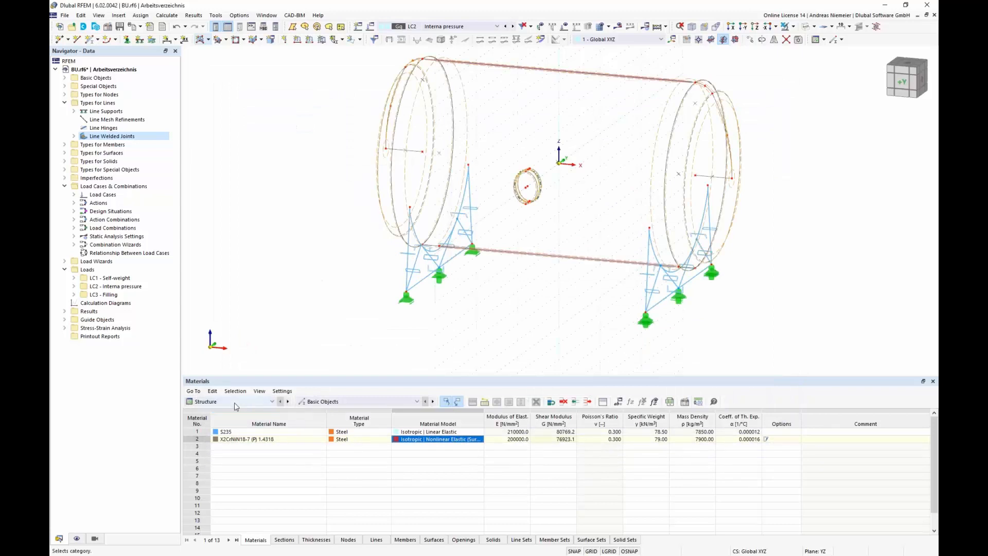
# Step: Rerun the stress-strain analysis with the nonlinear elastic material
pyautogui.click(665, 28)
pyautogui.click(672, 40)
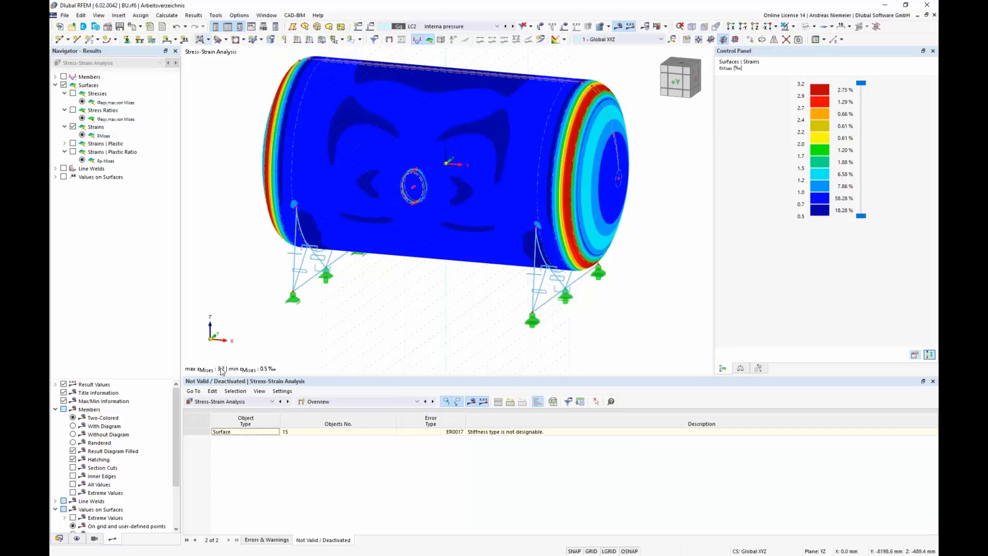
# Step: Examine the surface results for plastic strains, plastic strain ratio, von Mises stresses and von Mises strains
pyautogui.click(73, 144)
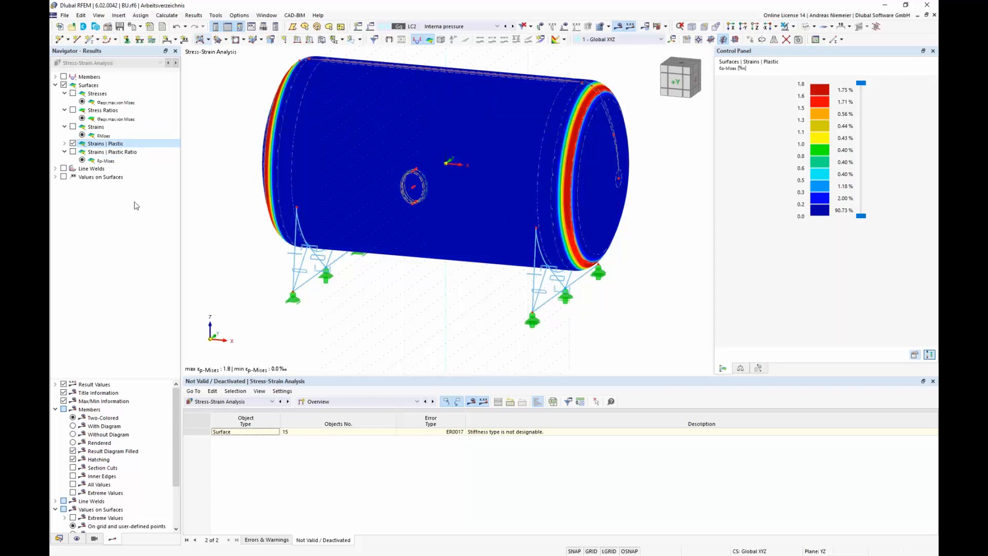
pyautogui.click(73, 152)
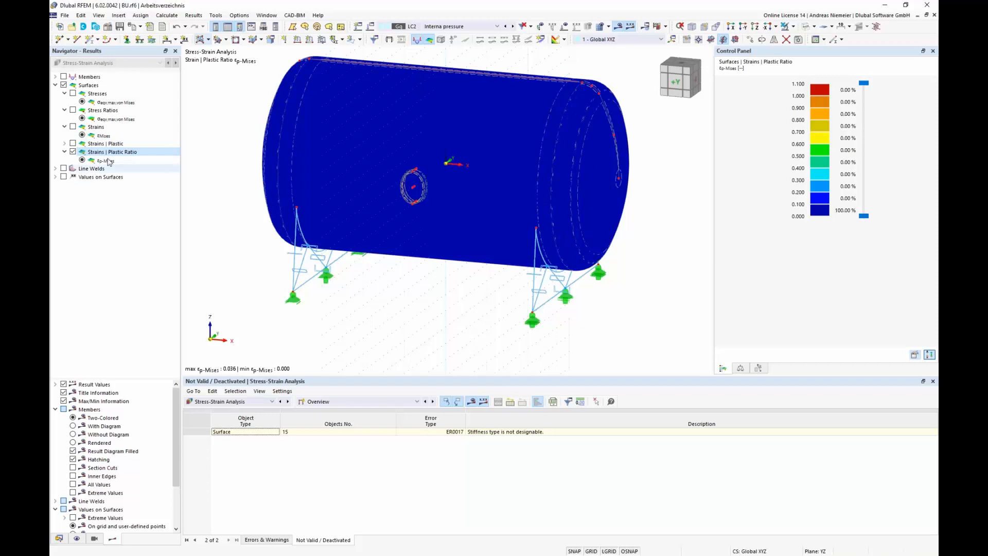
pyautogui.click(72, 93)
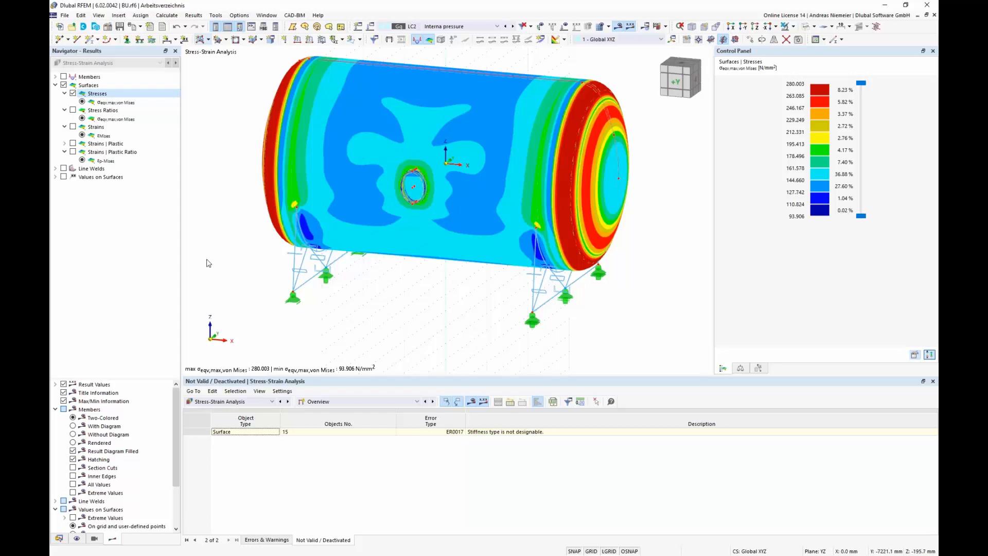
pyautogui.click(73, 127)
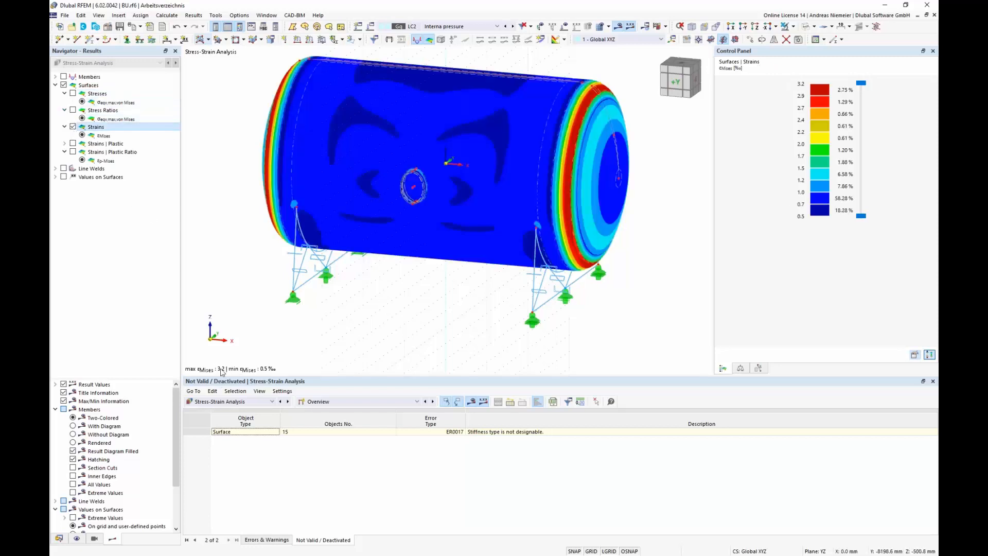
pyautogui.click(73, 145)
pyautogui.click(73, 144)
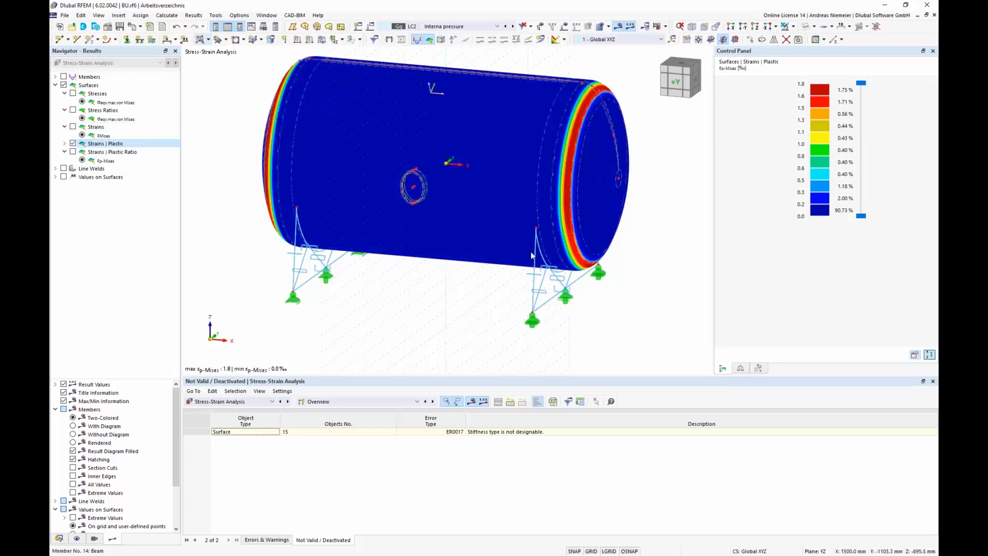
pyautogui.moveTo(378, 324); pyautogui.dragTo(379, 309, button='middle')
pyautogui.scroll(-1, 378, 310)
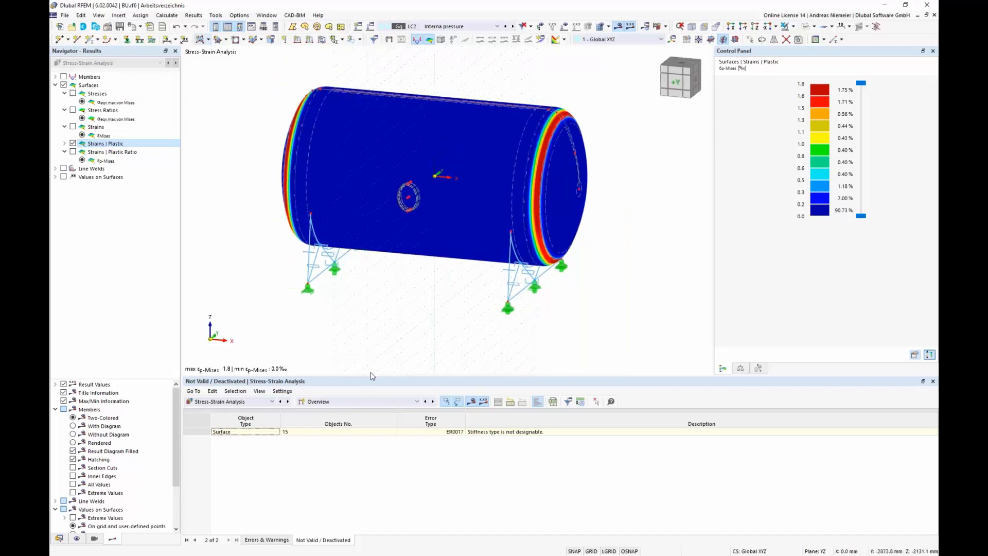
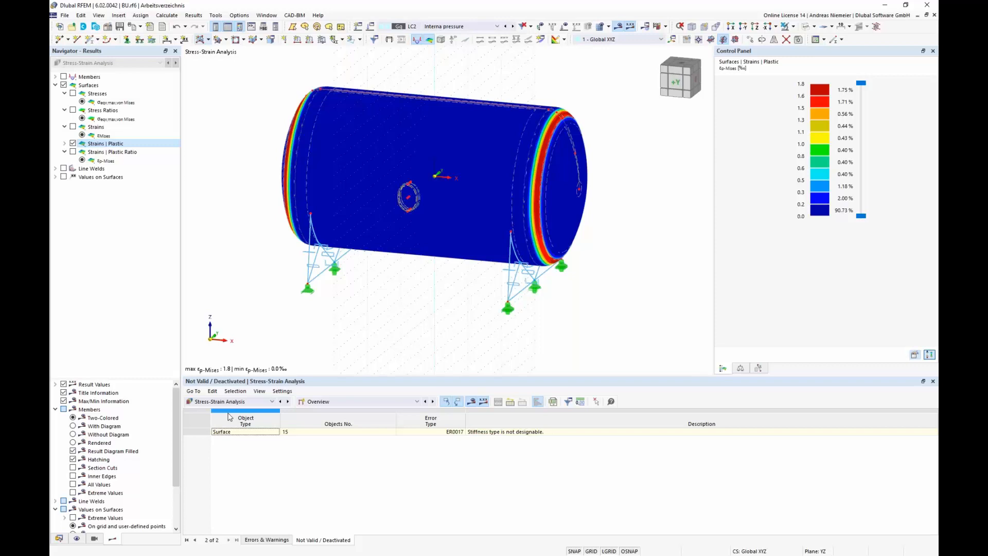
# Step: Switch the table to input data and display member stress ratio results instead of surface results
pyautogui.click(333, 403)
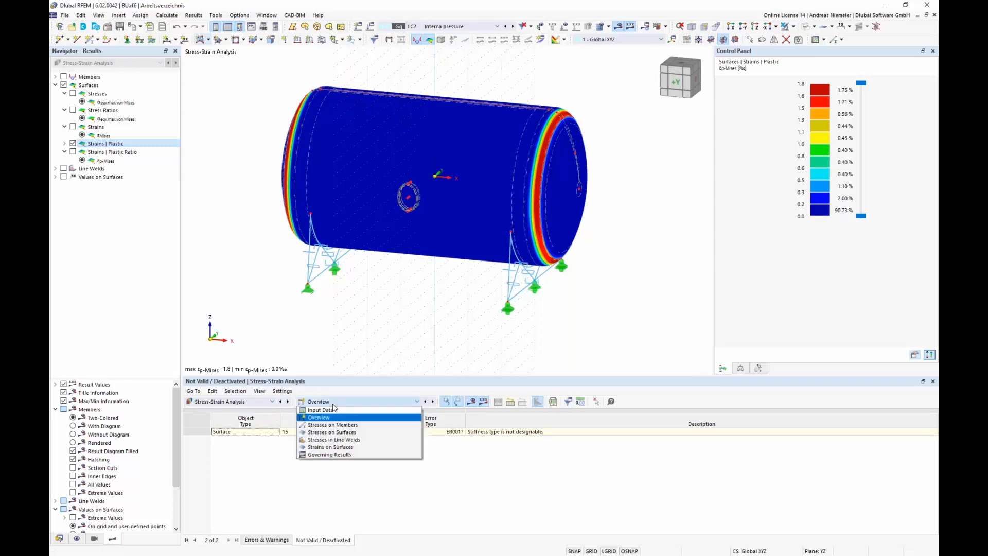
pyautogui.click(333, 410)
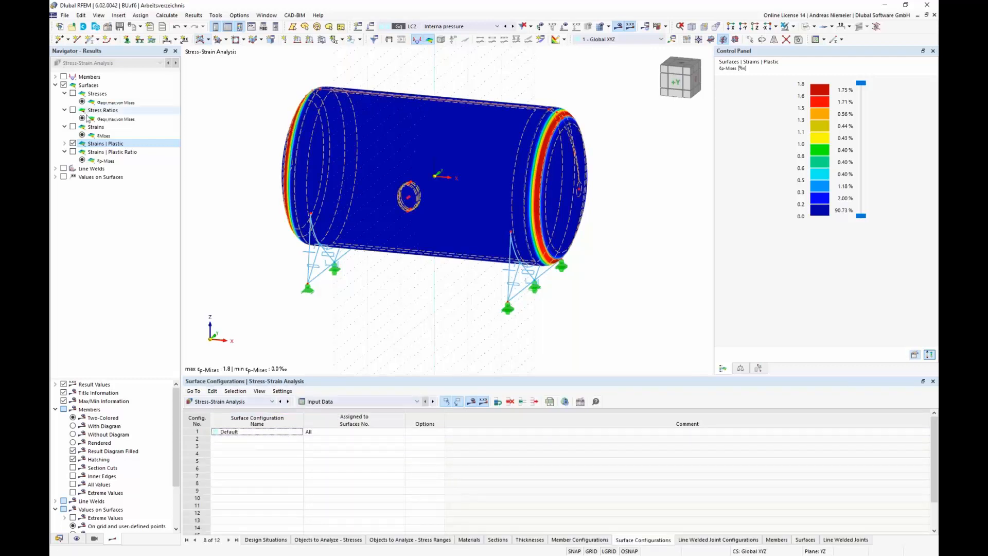
pyautogui.click(56, 86)
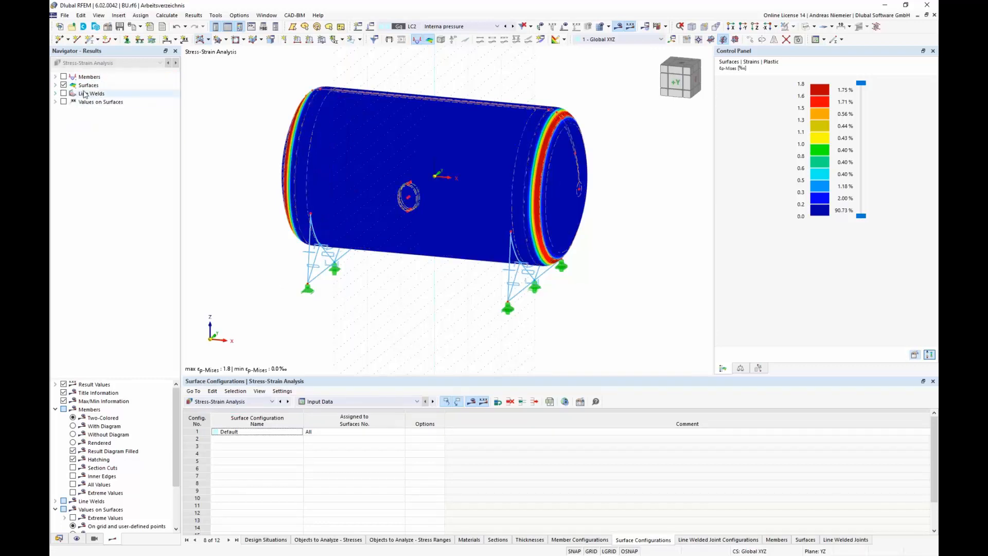
pyautogui.click(64, 84)
pyautogui.click(63, 77)
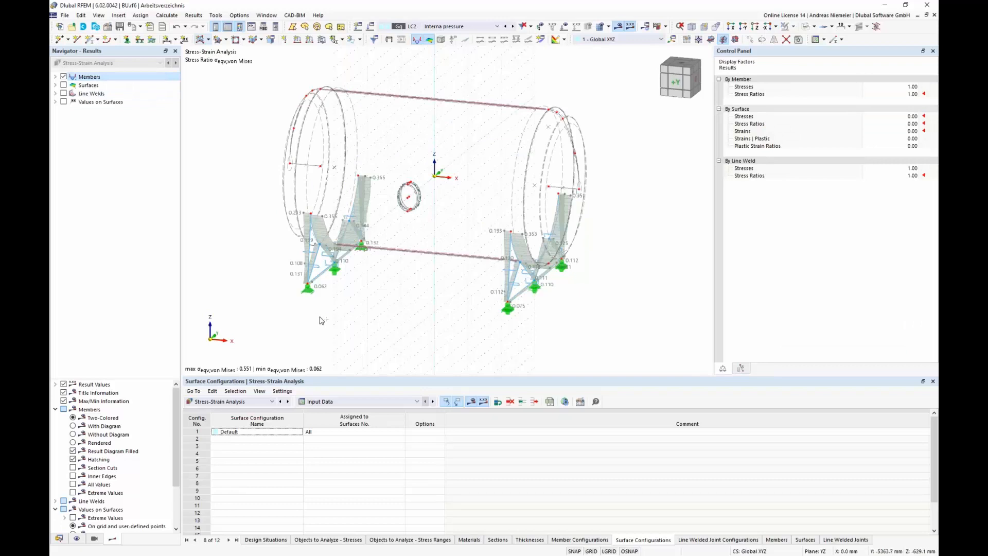
# Step: Examine the von Mises stress ratios on the saddle support members from several viewing angles
pyautogui.scroll(2, 323, 320)
pyautogui.keyDown('ctrl'); pyautogui.moveTo(350, 319); pyautogui.dragTo(354, 270, button='middle'); pyautogui.keyUp('ctrl')
pyautogui.scroll(-1, 354, 270)
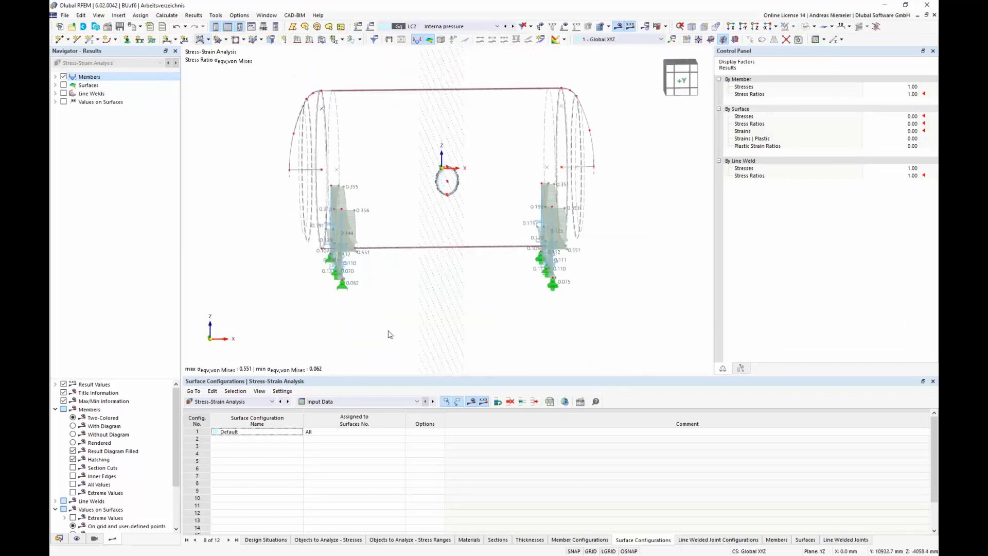
pyautogui.keyDown('ctrl'); pyautogui.moveTo(390, 334); pyautogui.dragTo(348, 274, button='middle'); pyautogui.keyUp('ctrl')
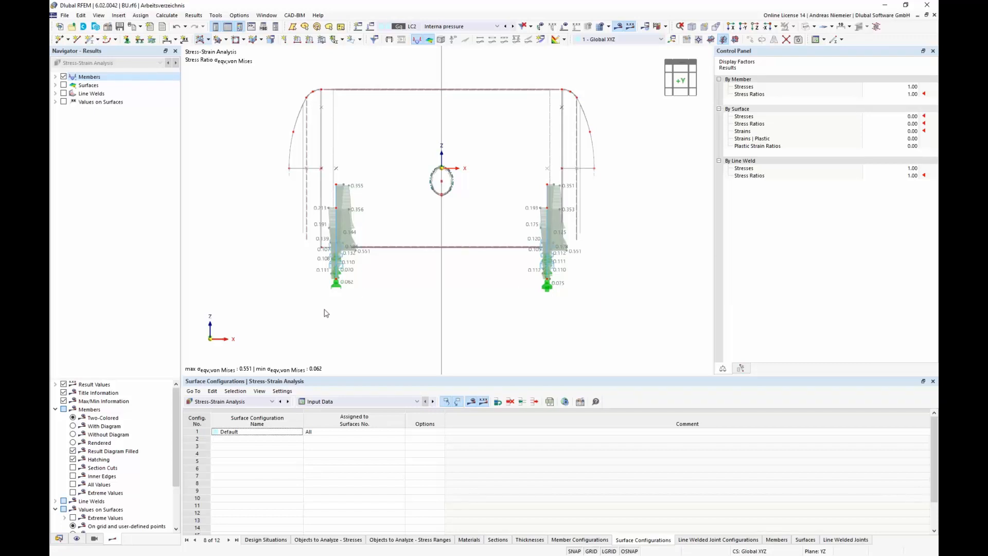
pyautogui.keyDown('ctrl'); pyautogui.moveTo(252, 296); pyautogui.dragTo(434, 328, button='middle'); pyautogui.keyUp('ctrl')
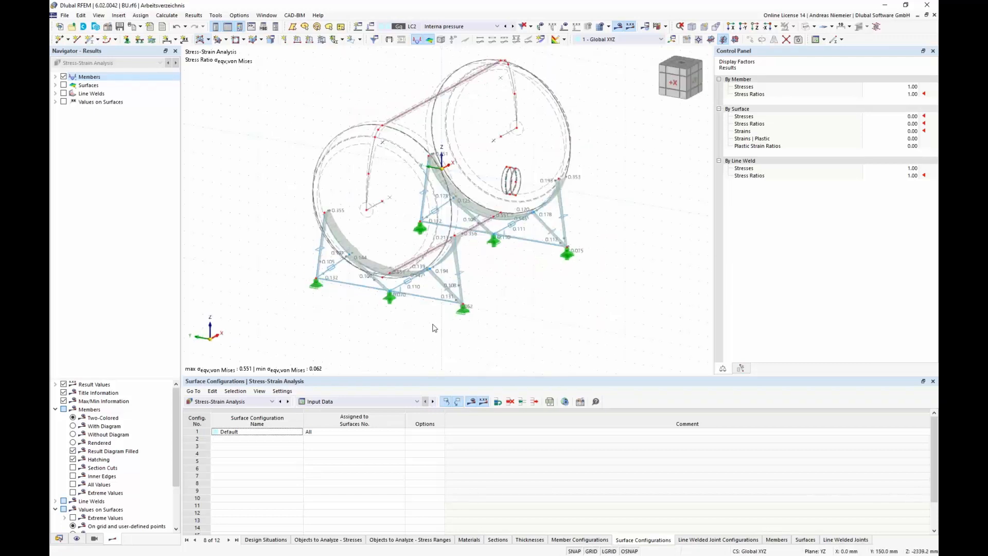
pyautogui.moveTo(431, 323); pyautogui.dragTo(422, 290)
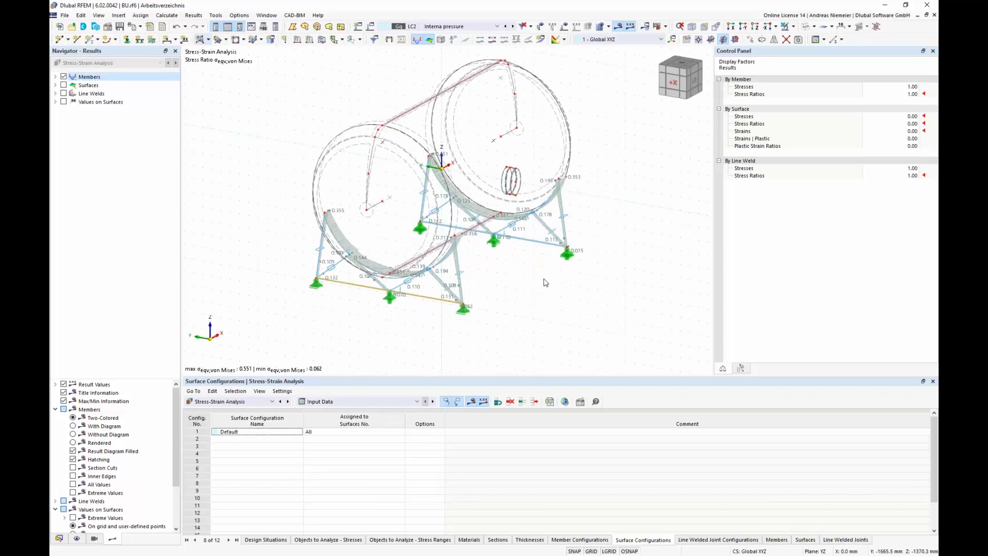
pyautogui.moveTo(544, 271); pyautogui.dragTo(532, 240)
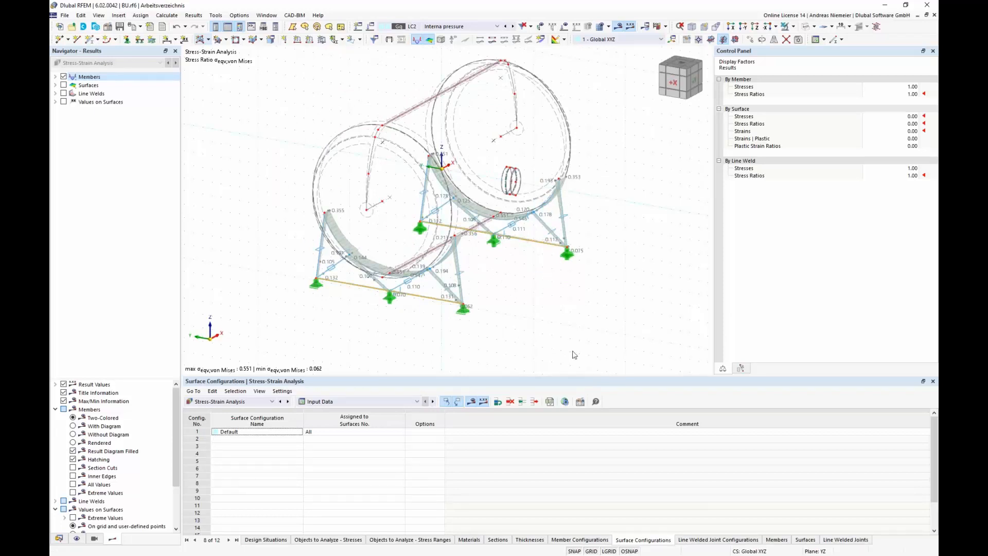
# Step: Isolate the selected base members in visibility mode
pyautogui.click(793, 28)
pyautogui.click(794, 48)
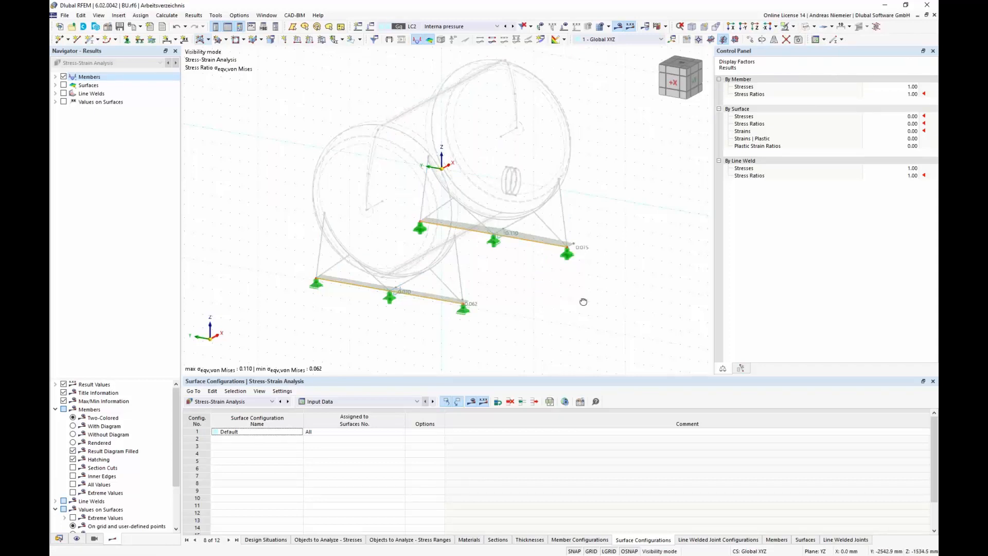
pyautogui.keyDown('ctrl'); pyautogui.moveTo(583, 301); pyautogui.dragTo(482, 306, button='middle'); pyautogui.keyUp('ctrl')
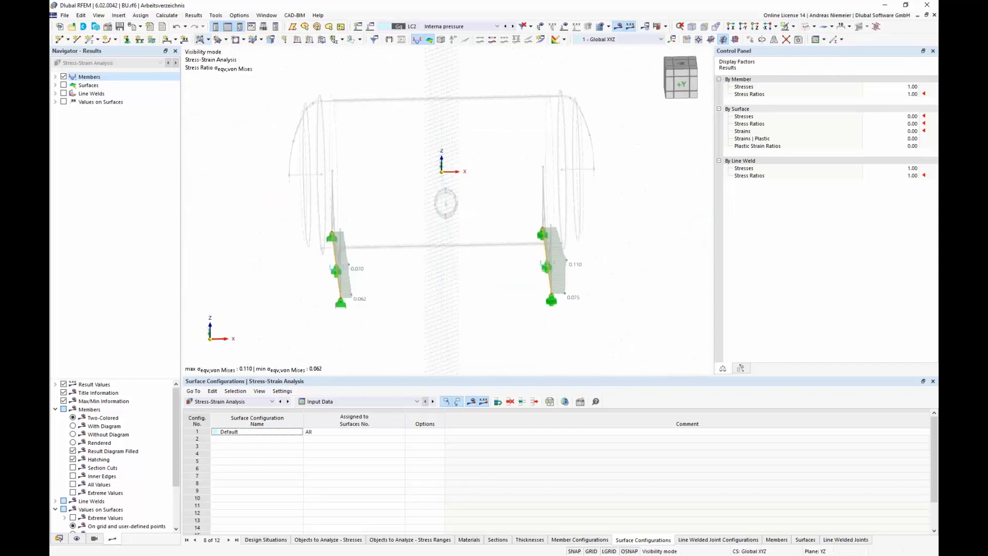
# Step: Open the Stresses on Members results table arranged by member
pyautogui.click(56, 76)
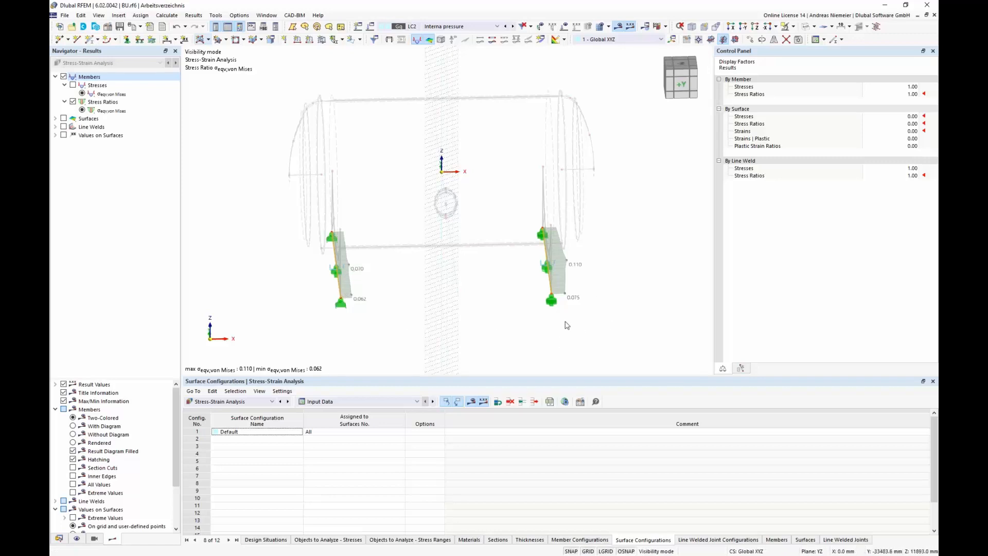
pyautogui.click(380, 402)
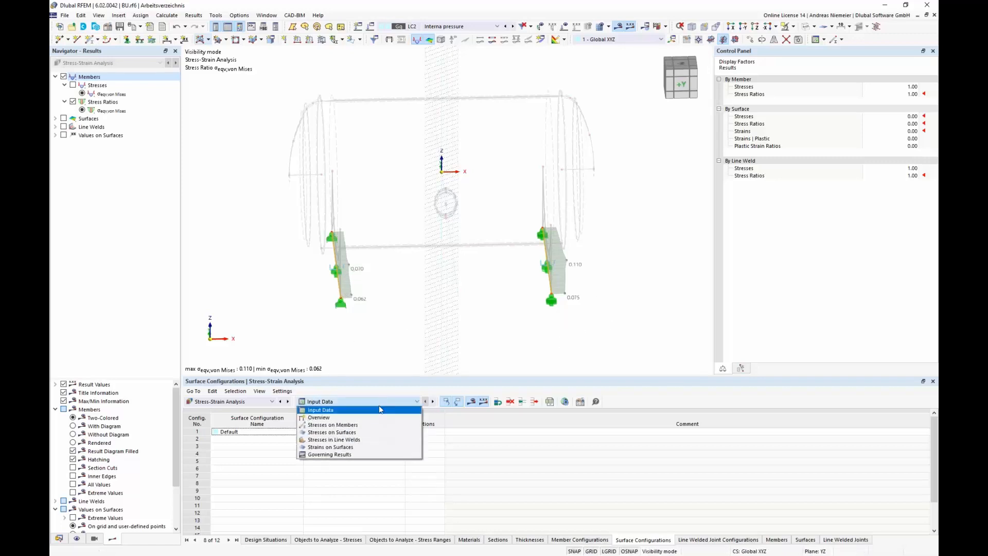
pyautogui.click(329, 426)
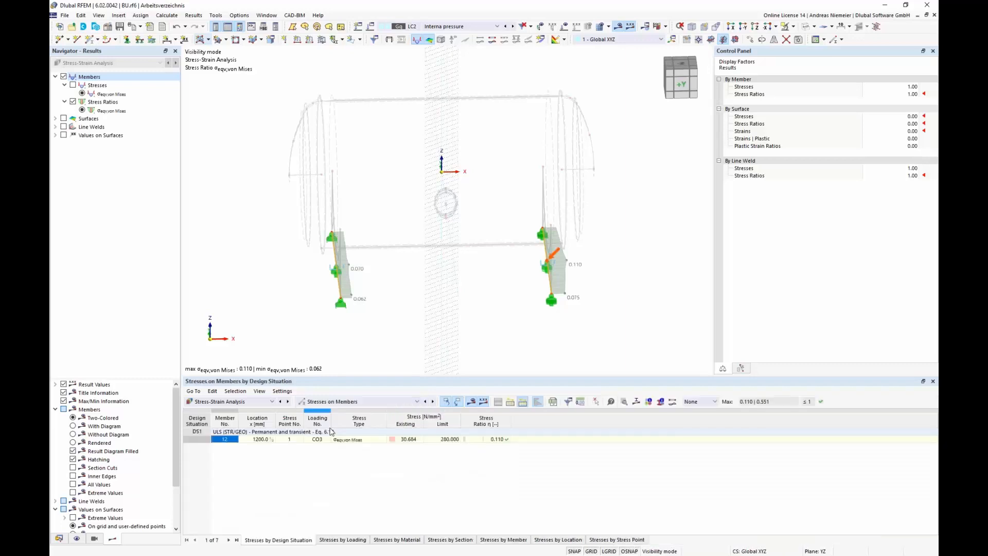
pyautogui.click(503, 540)
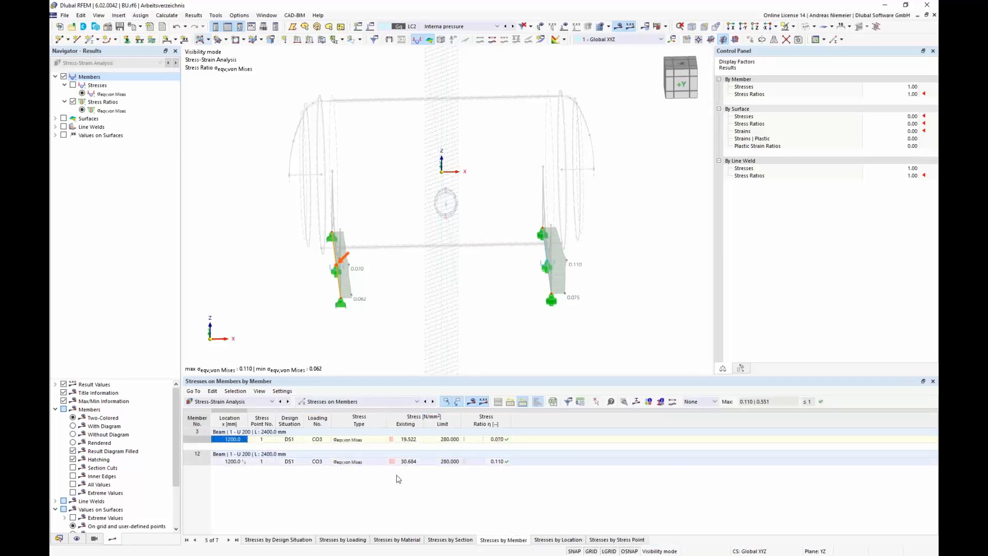
# Step: Cancel visibility mode and scroll through the member stress results for all members
pyautogui.click(793, 26)
pyautogui.click(821, 86)
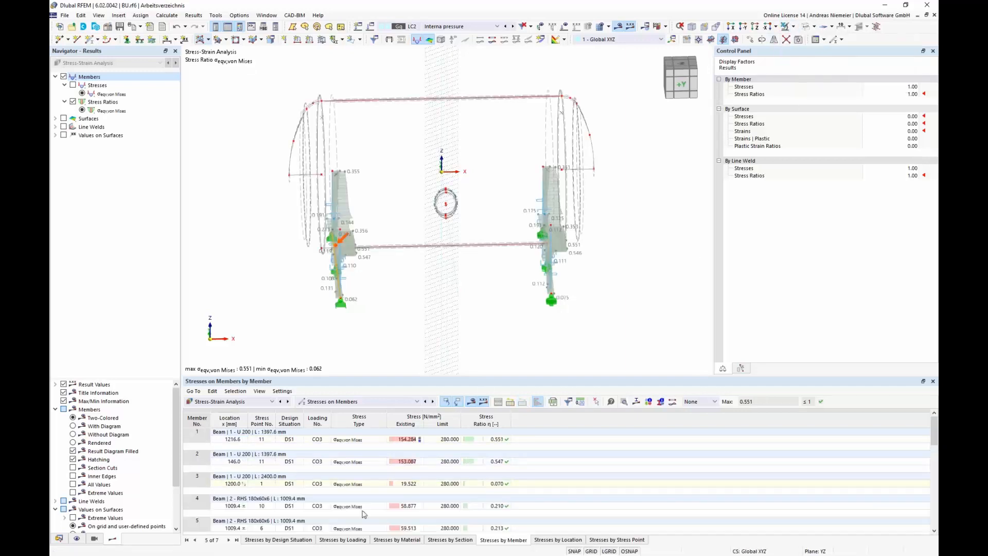
pyautogui.scroll(-6, 378, 478)
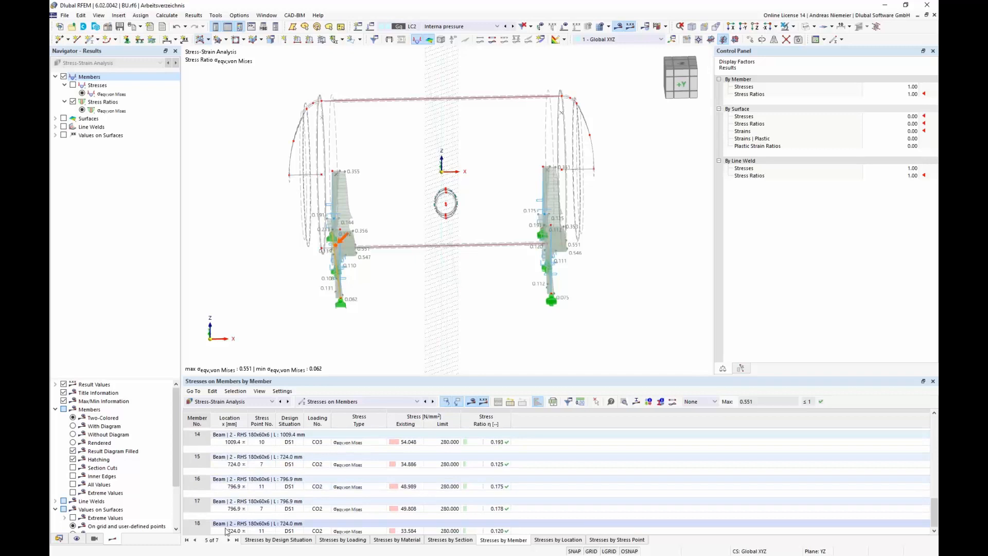
pyautogui.click(203, 531)
pyautogui.scroll(6, 463, 520)
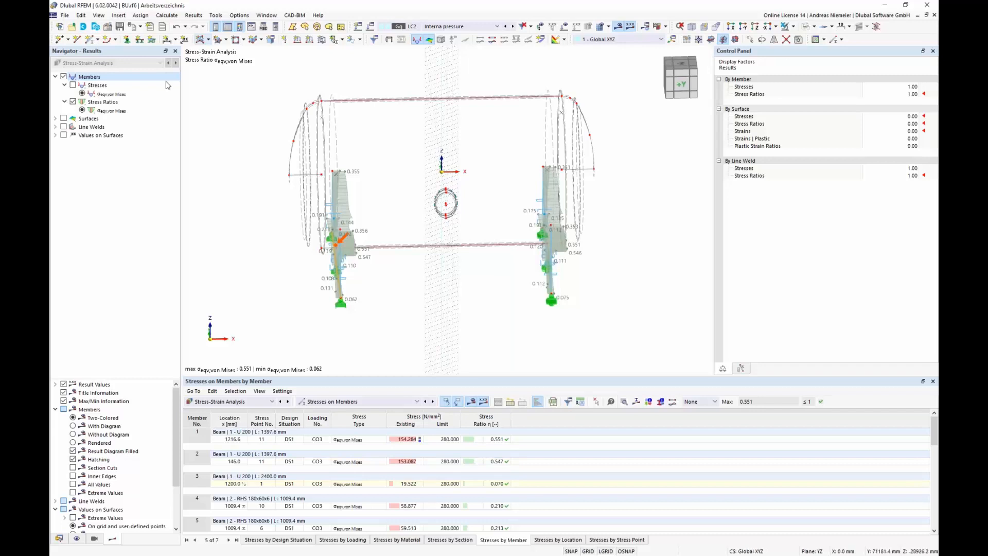
# Step: Enable Member Representatives in the model base data settings and options
pyautogui.click(108, 27)
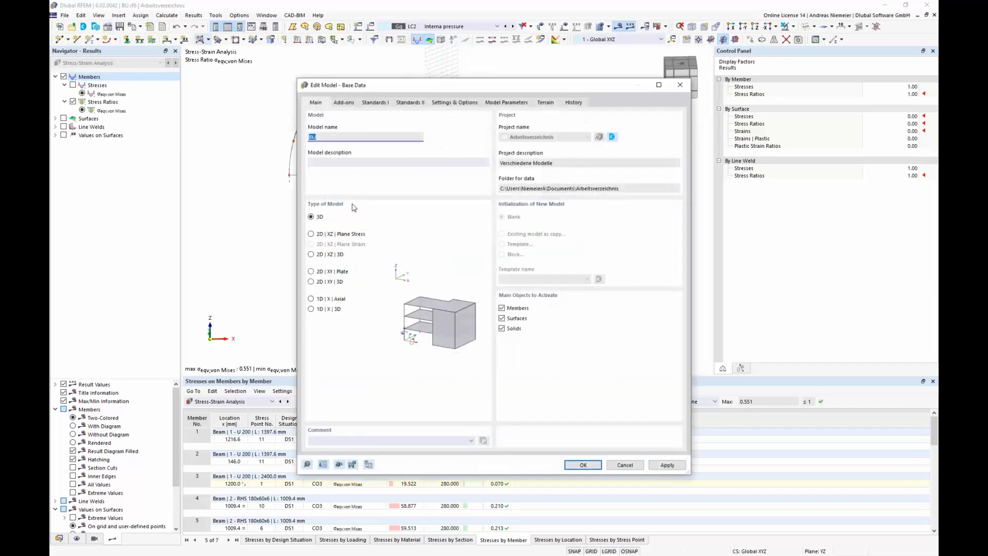
pyautogui.click(440, 102)
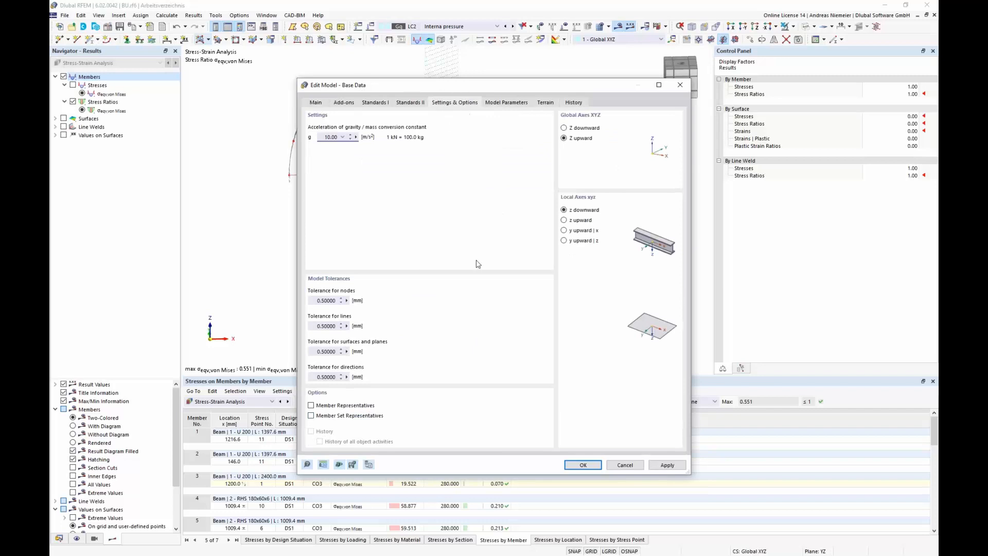
pyautogui.click(312, 406)
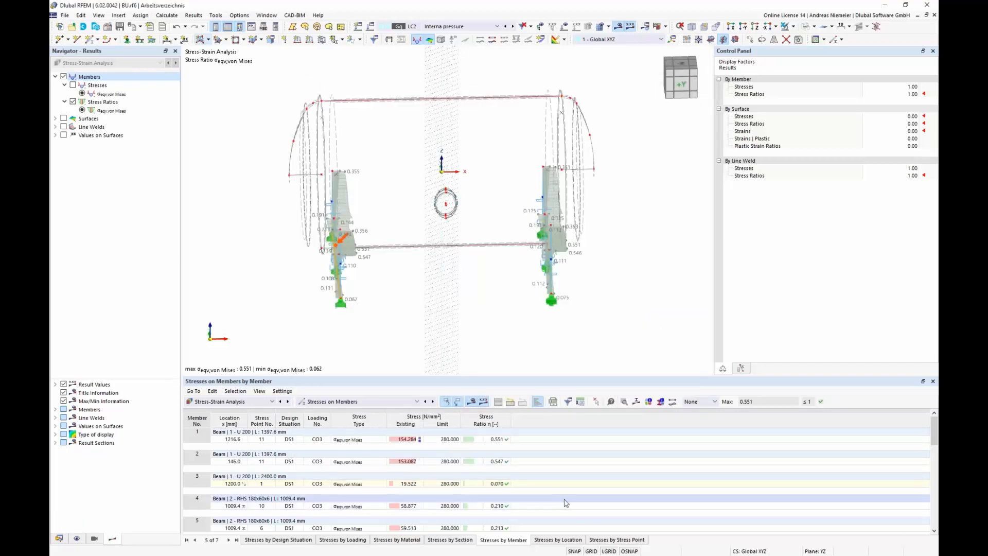
# Step: Open the data navigator and expand the member representatives under basic objects
pyautogui.click(60, 539)
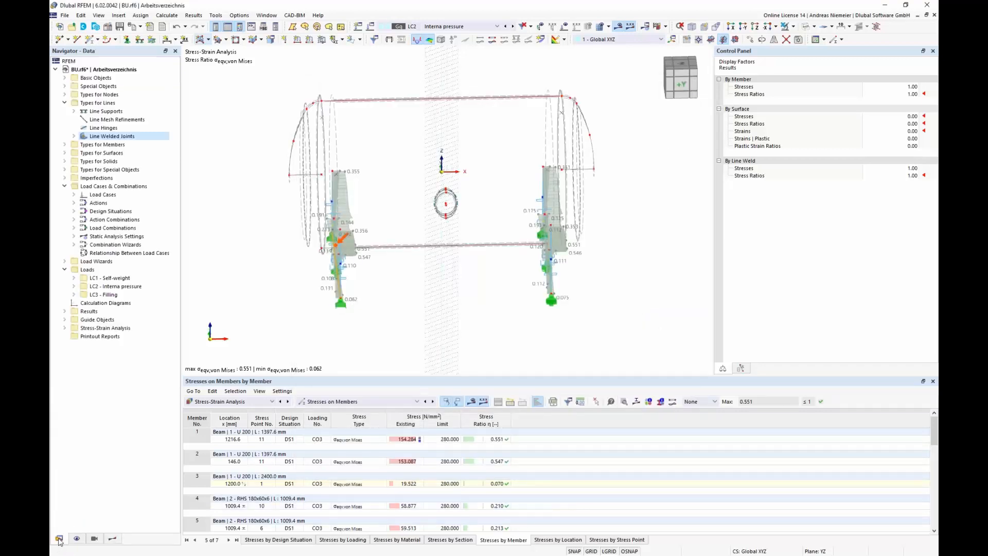
pyautogui.click(64, 103)
pyautogui.click(64, 78)
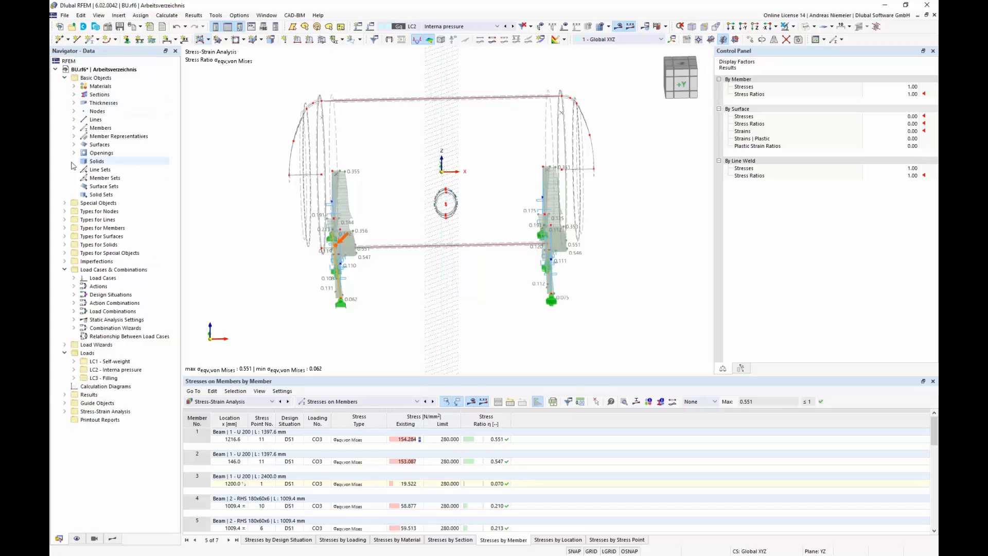
pyautogui.click(74, 136)
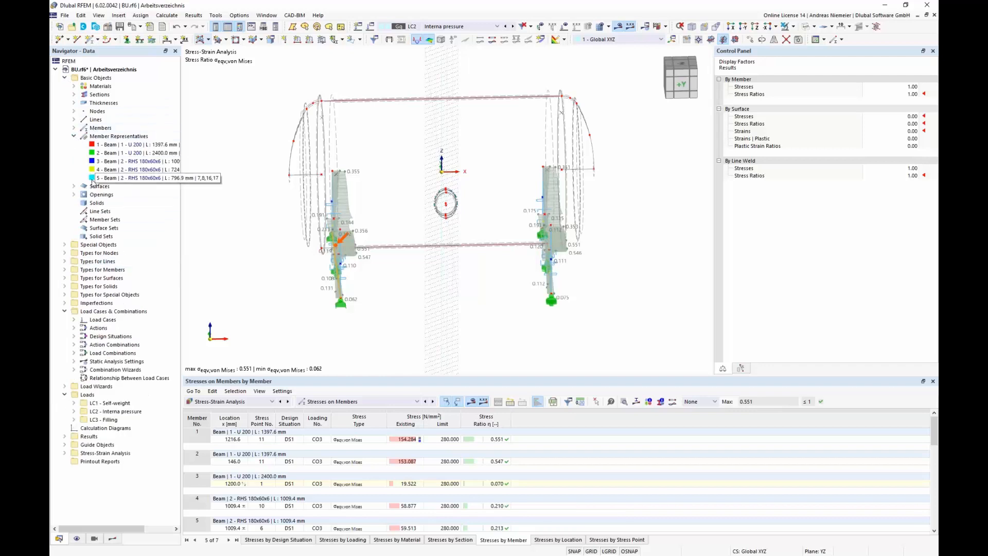
pyautogui.click(618, 26)
pyautogui.keyDown('ctrl'); pyautogui.moveTo(312, 242); pyautogui.dragTo(436, 316, button='middle'); pyautogui.keyUp('ctrl')
pyautogui.scroll(4, 441, 323)
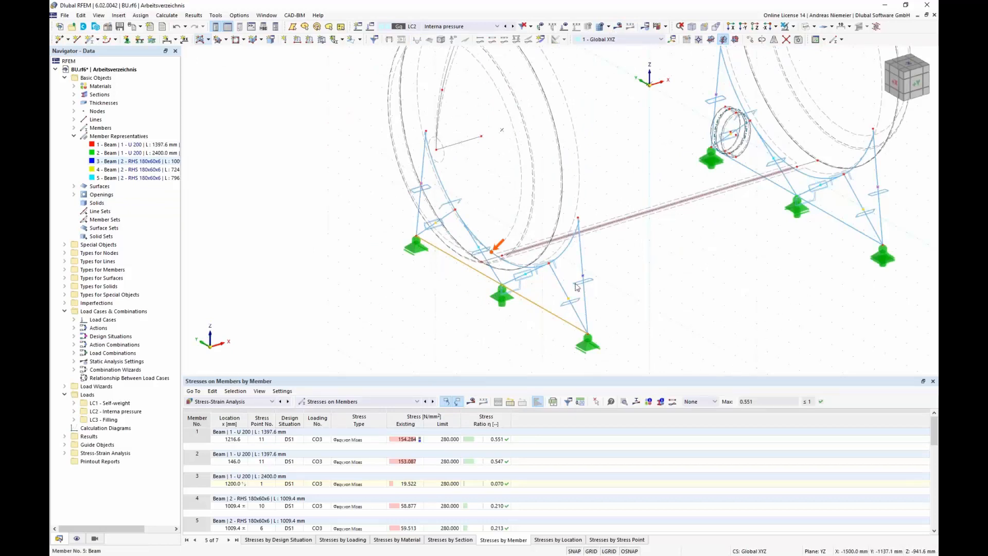
# Step: Highlight each of the five member representatives in turn to see which members they group
pyautogui.click(131, 144)
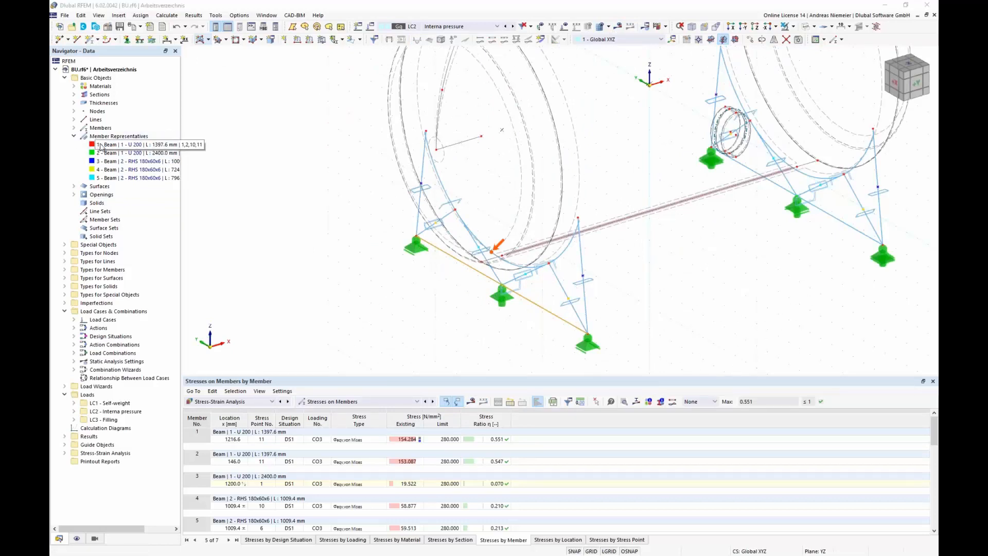
pyautogui.scroll(-1, 327, 293)
pyautogui.scroll(-1, 328, 293)
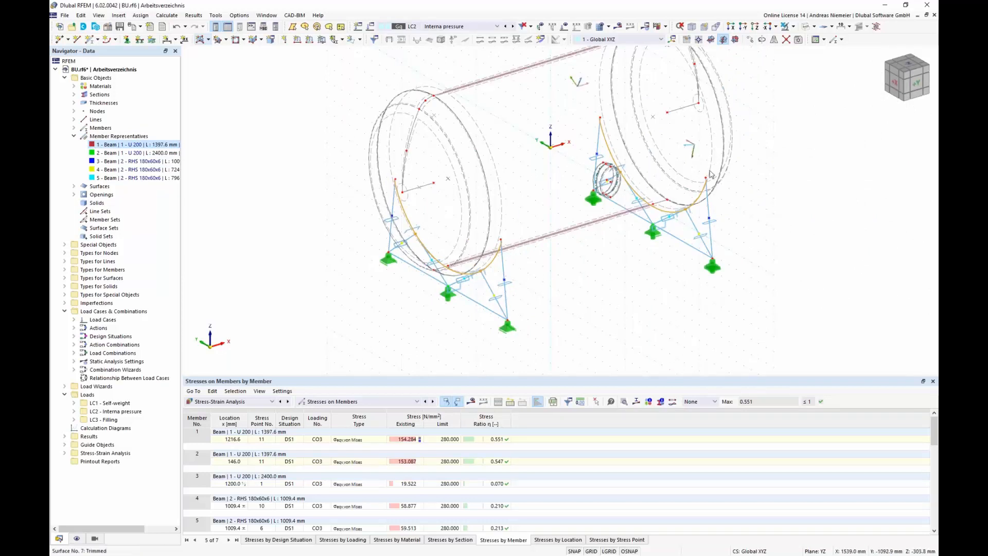
pyautogui.click(113, 153)
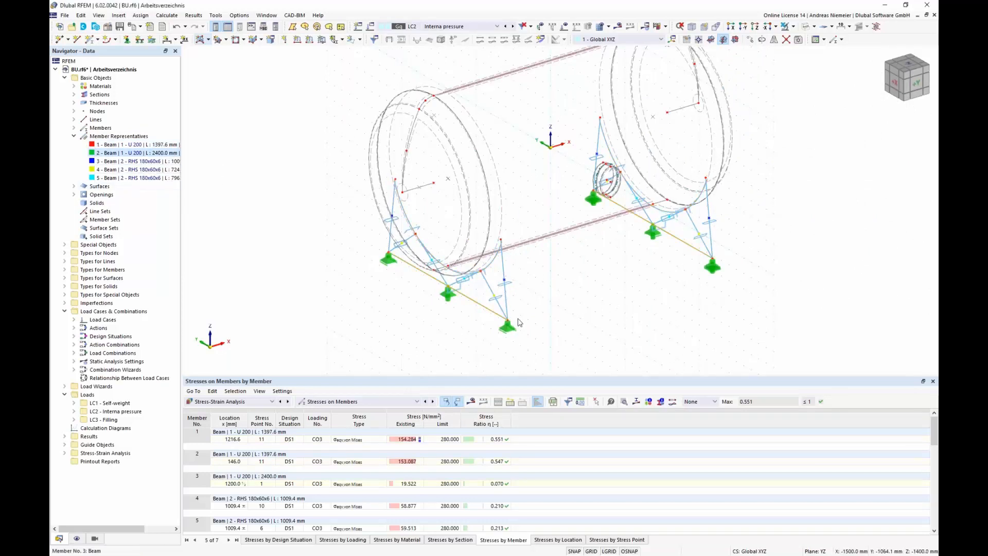
pyautogui.click(111, 161)
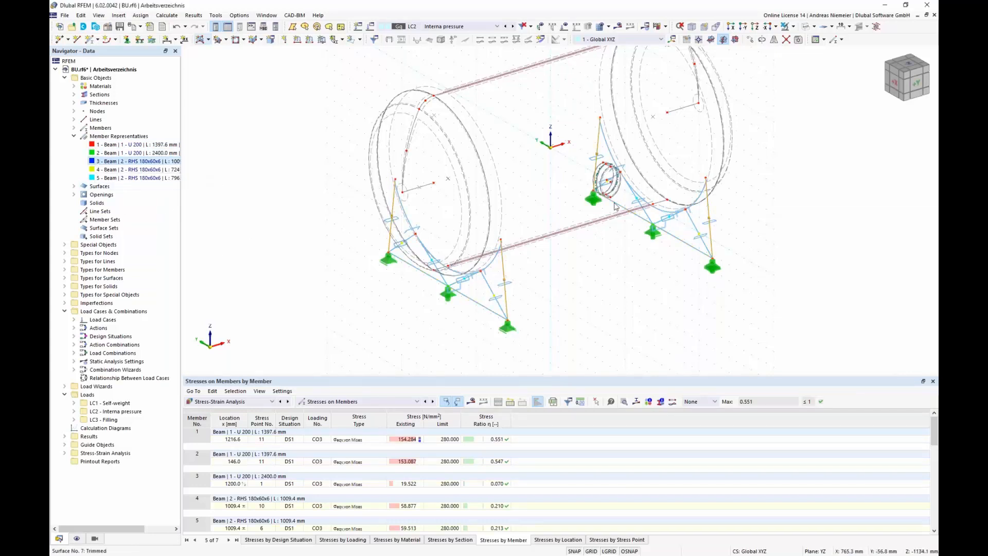
pyautogui.click(110, 169)
pyautogui.click(110, 179)
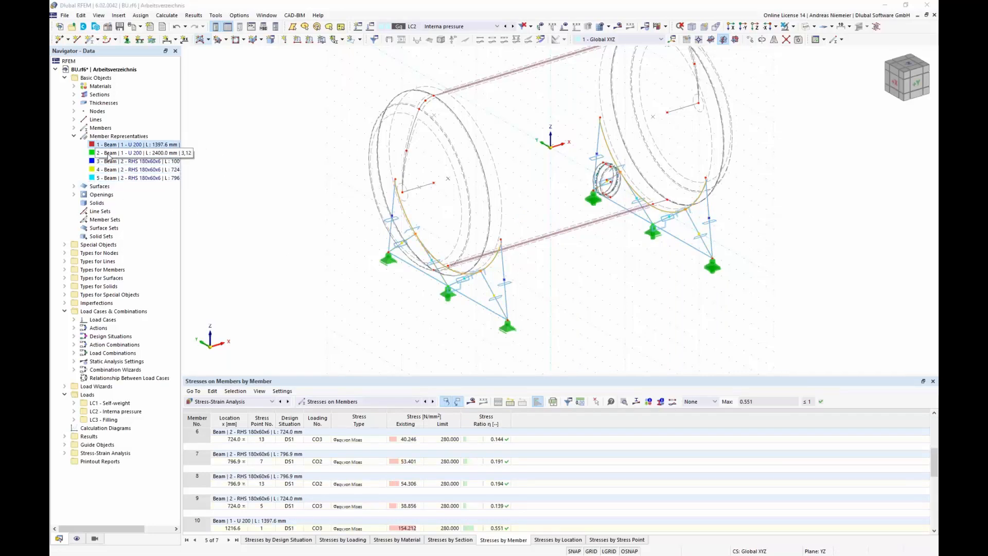
# Step: Inspect member representative 2 in its edit dialog without changes, then expand the members list
pyautogui.click(110, 153)
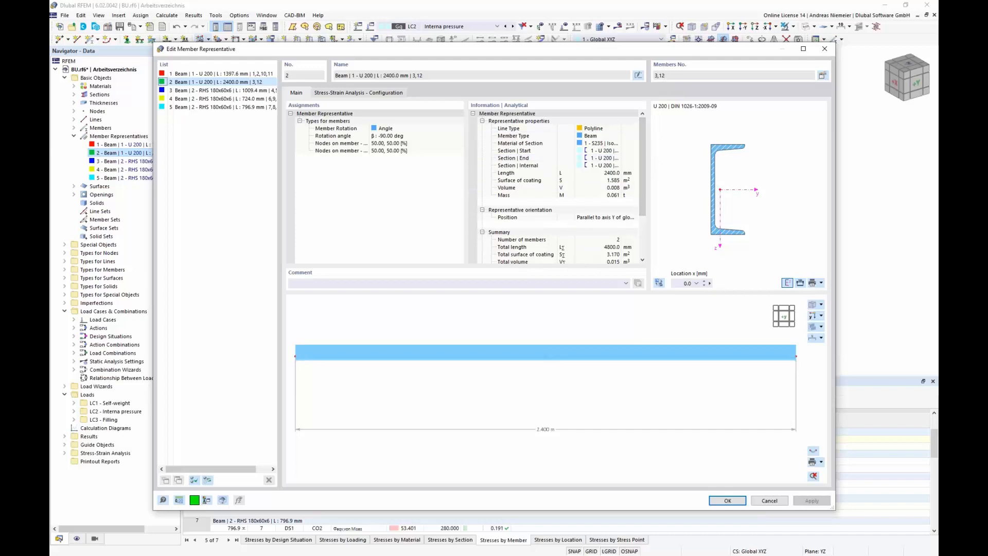
pyautogui.click(770, 501)
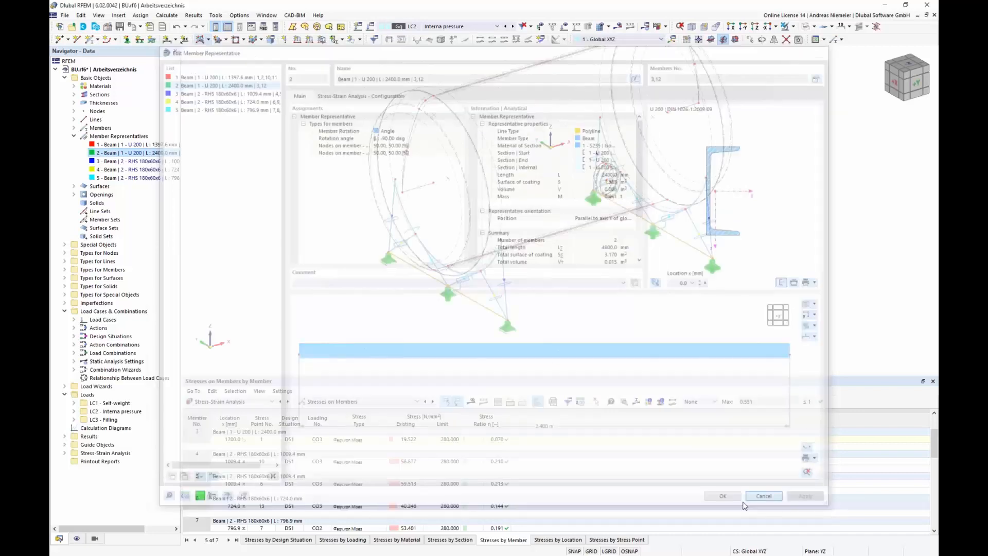
pyautogui.click(98, 154)
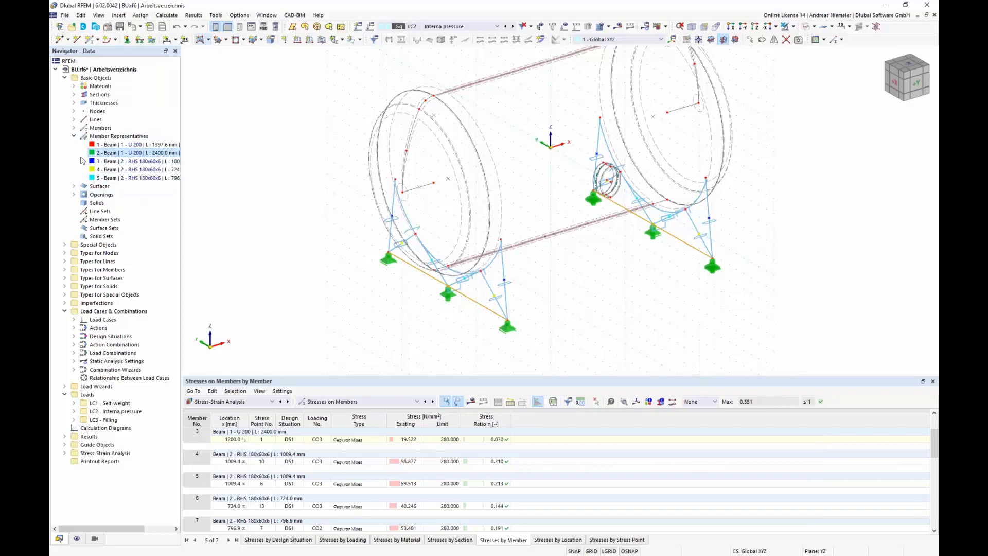
pyautogui.click(74, 128)
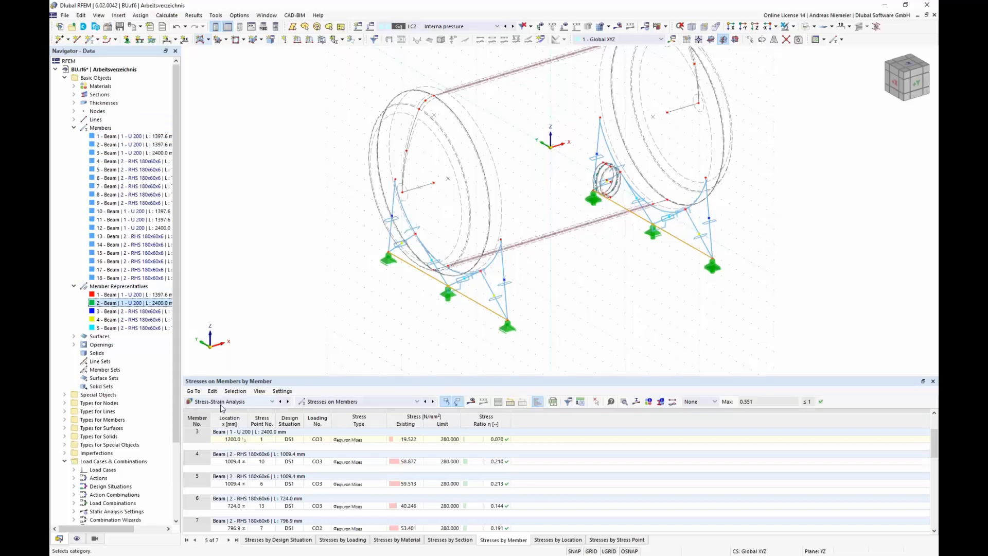
pyautogui.click(328, 403)
pyautogui.click(330, 411)
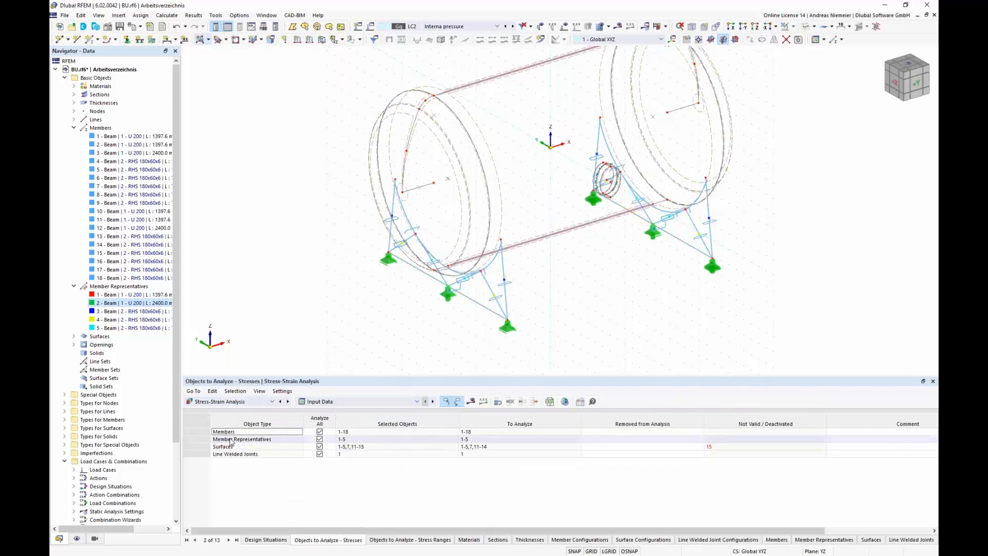
pyautogui.click(320, 438)
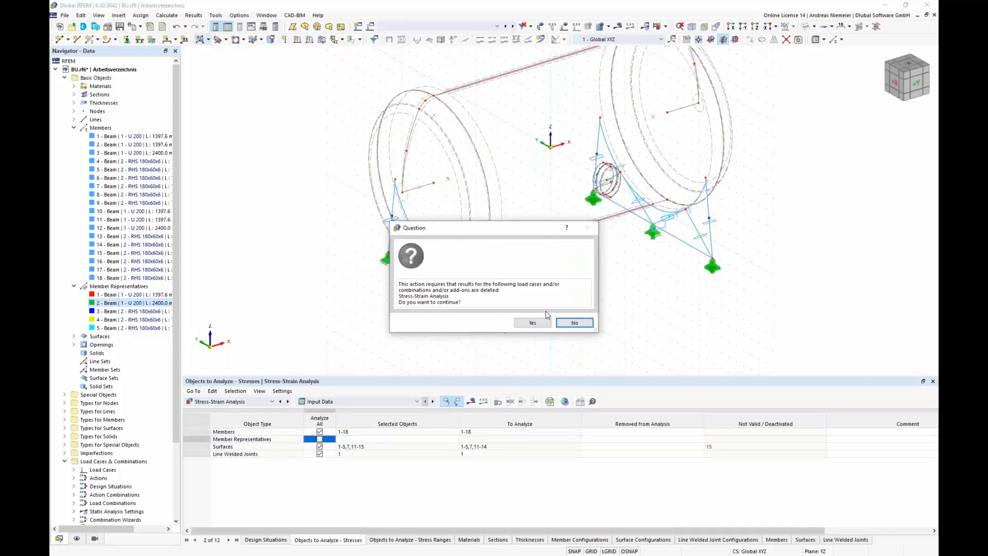
pyautogui.click(533, 322)
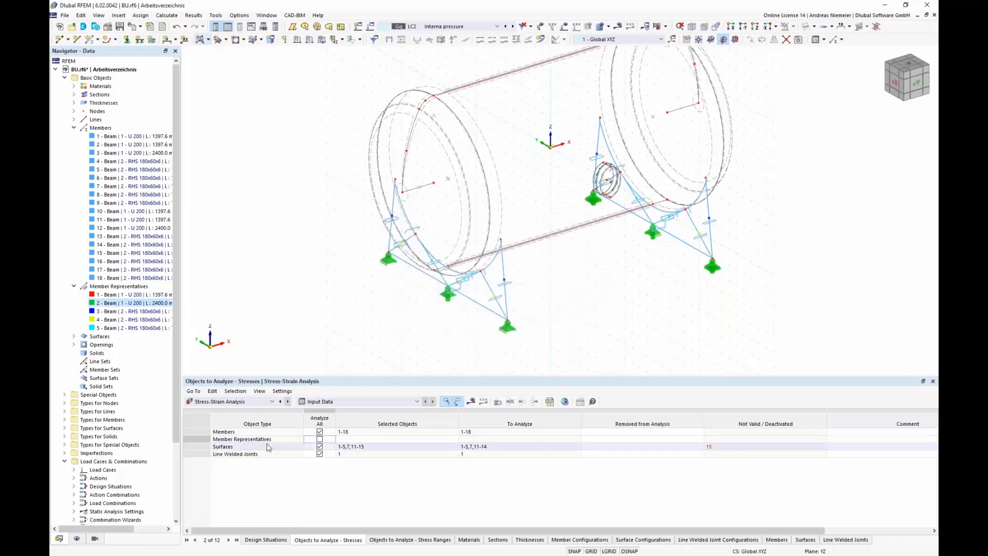
pyautogui.click(319, 439)
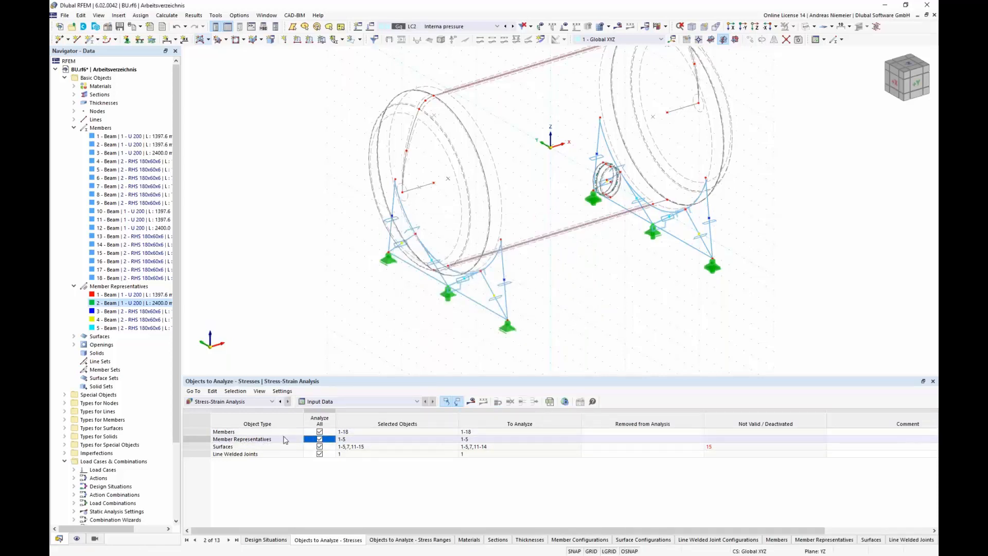
# Step: Run the stress-strain analysis calculation
pyautogui.click(476, 397)
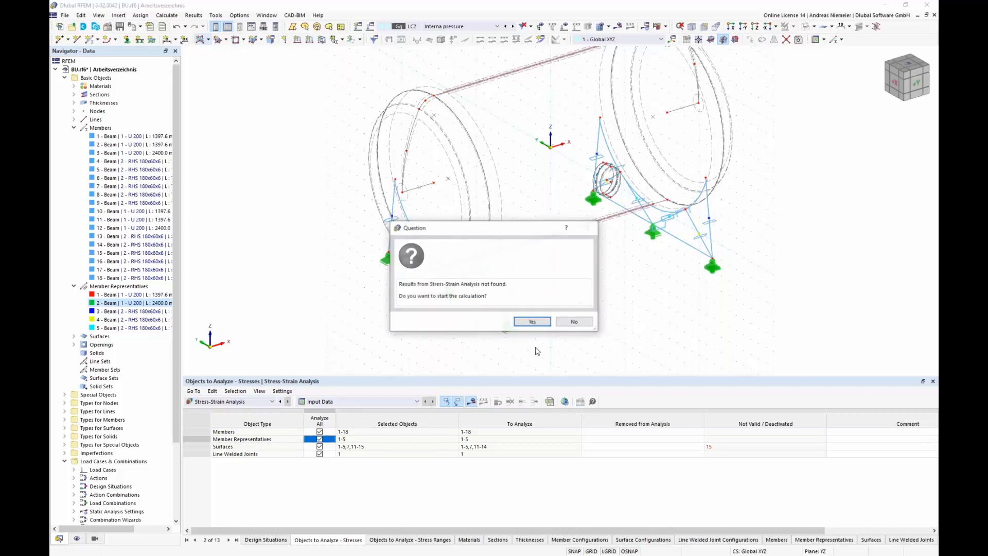
pyautogui.click(532, 322)
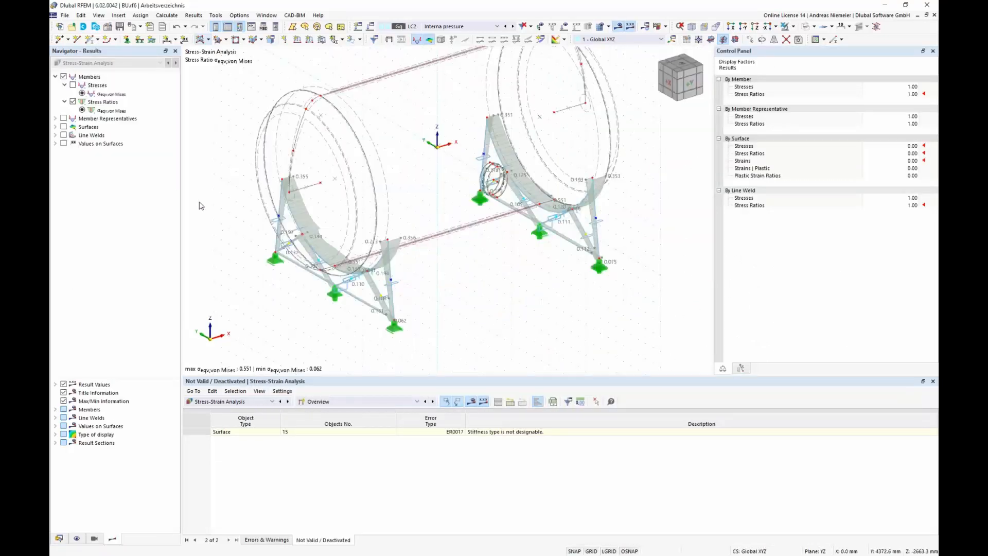
# Step: Collapse the member results and show only the selected members in visibility mode
pyautogui.click(55, 77)
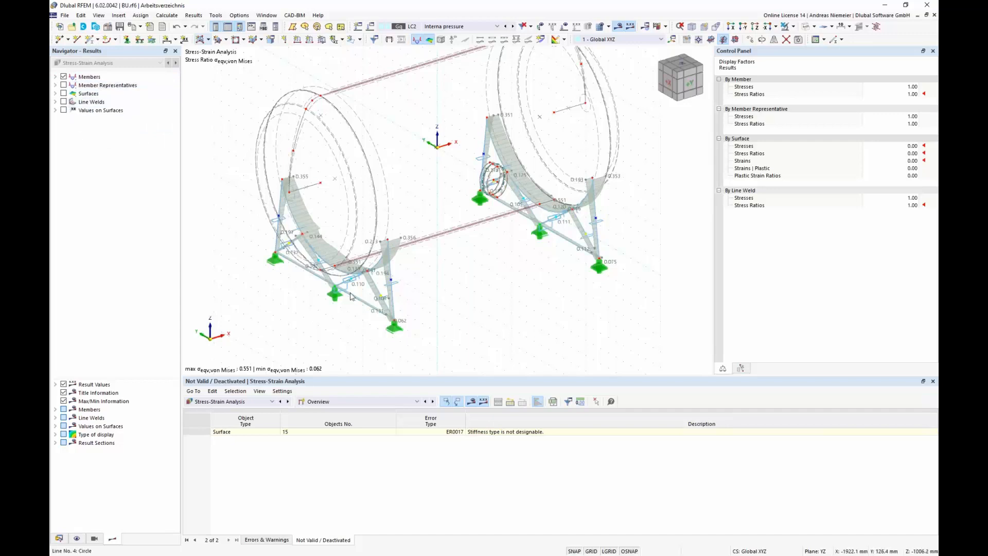
pyautogui.keyDown('ctrl'); pyautogui.moveTo(437, 347); pyautogui.dragTo(507, 301, button='middle'); pyautogui.keyUp('ctrl')
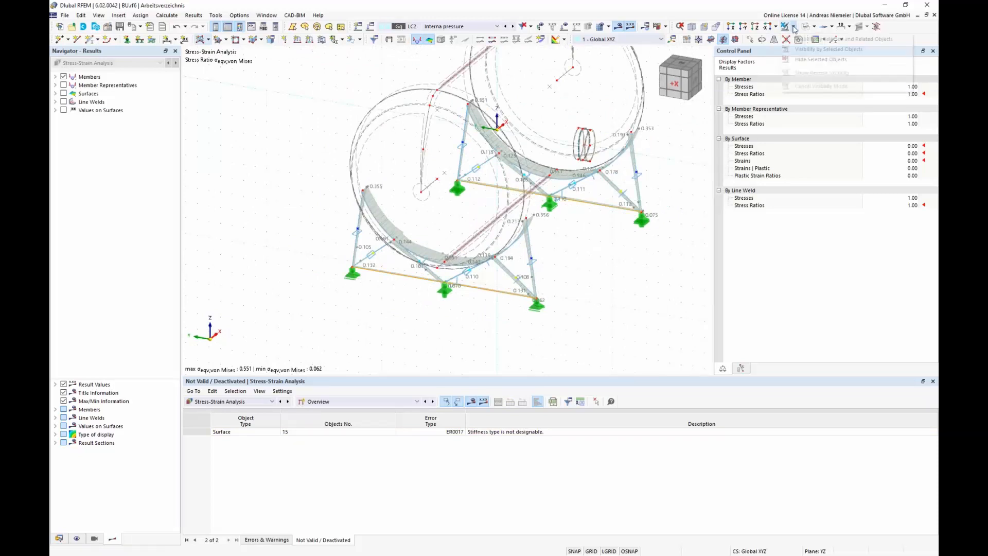
pyautogui.click(786, 27)
pyautogui.moveTo(650, 235); pyautogui.dragTo(634, 254, button='middle')
pyautogui.keyDown('ctrl'); pyautogui.moveTo(634, 253); pyautogui.dragTo(529, 262, button='middle'); pyautogui.keyUp('ctrl')
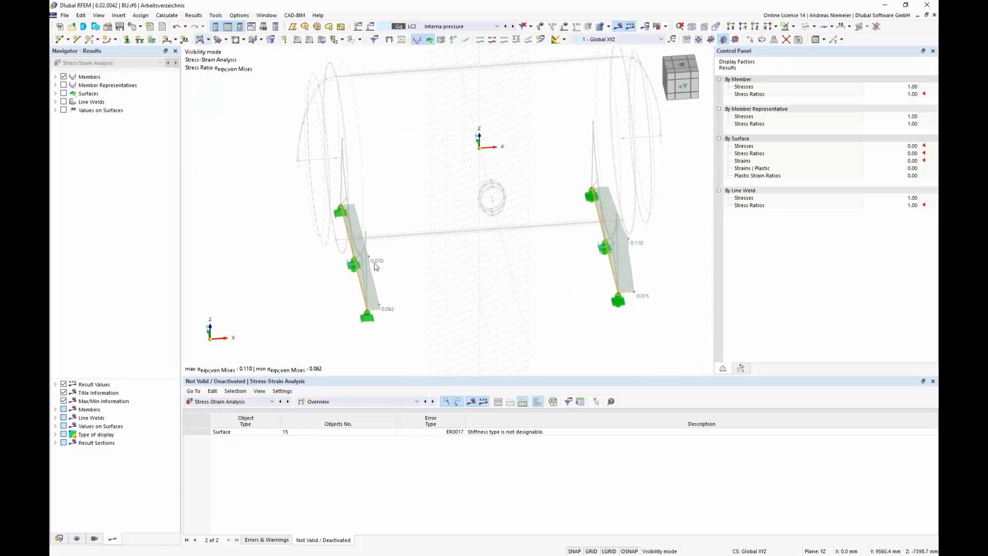
# Step: Display von Mises stress ratios for member representatives in the results navigator
pyautogui.click(55, 86)
pyautogui.click(64, 84)
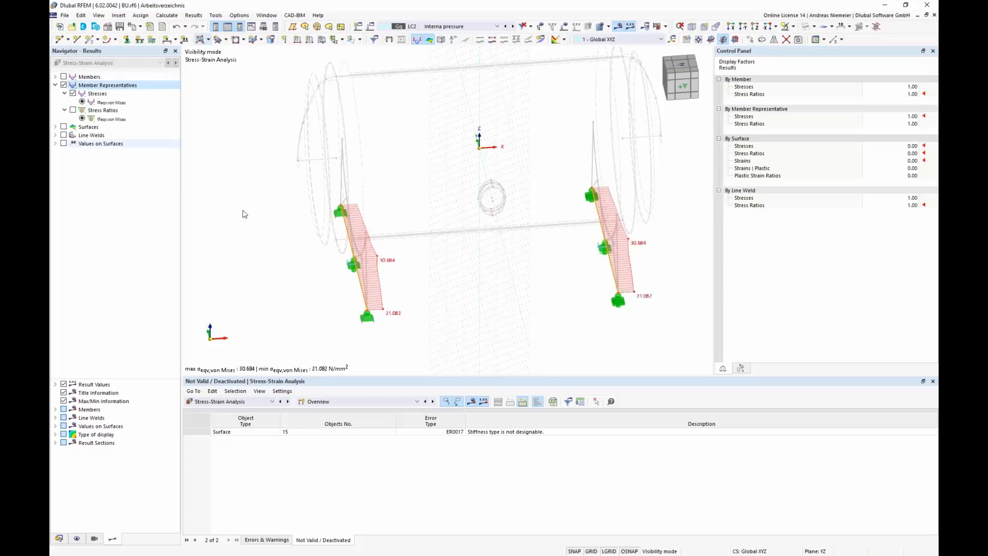
pyautogui.click(72, 110)
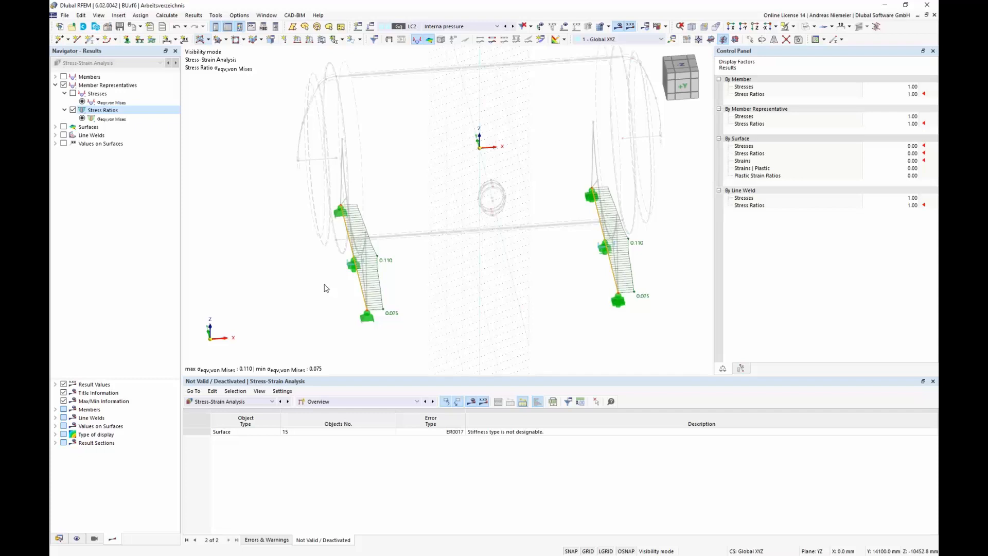
# Step: Show the Stresses on Member Representatives table, listed by member representative
pyautogui.click(320, 403)
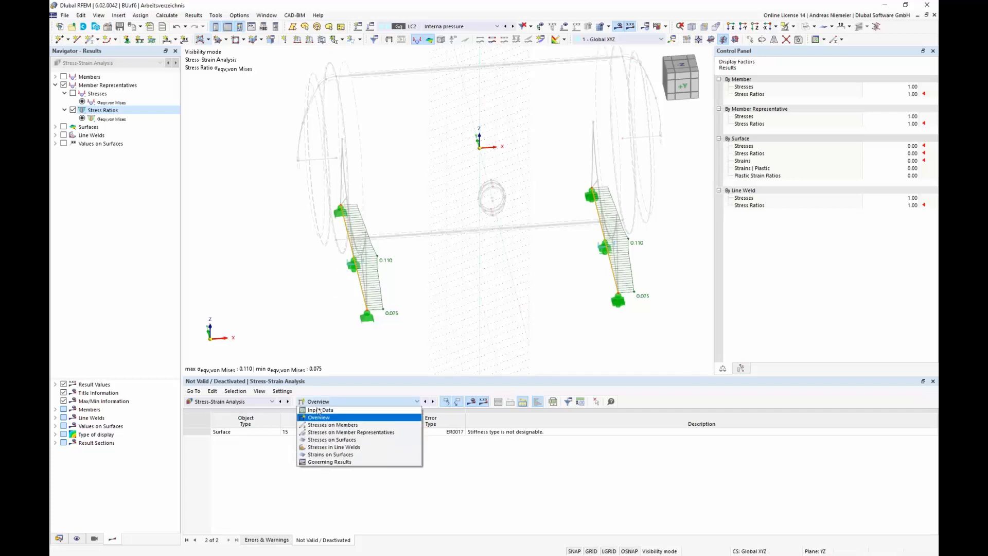
pyautogui.click(324, 437)
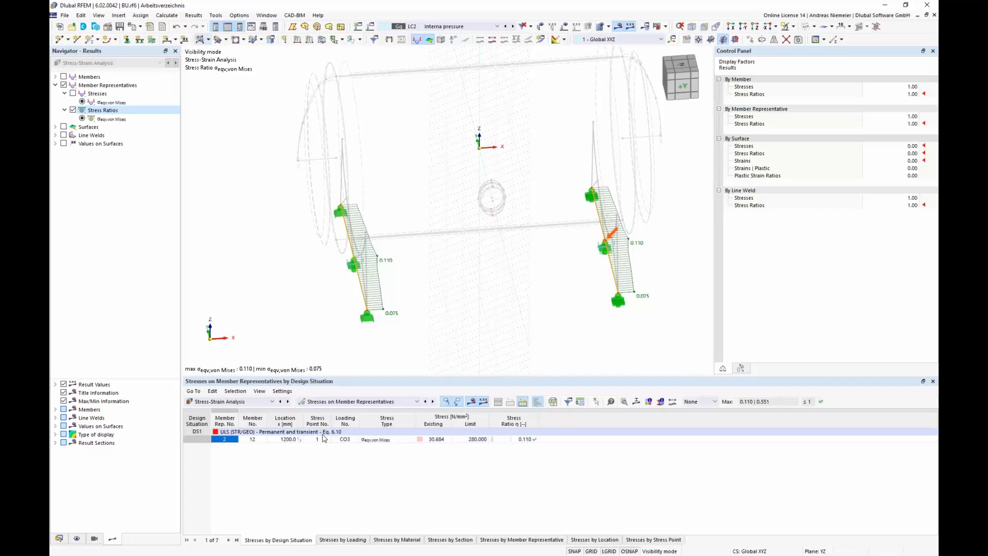
pyautogui.click(542, 540)
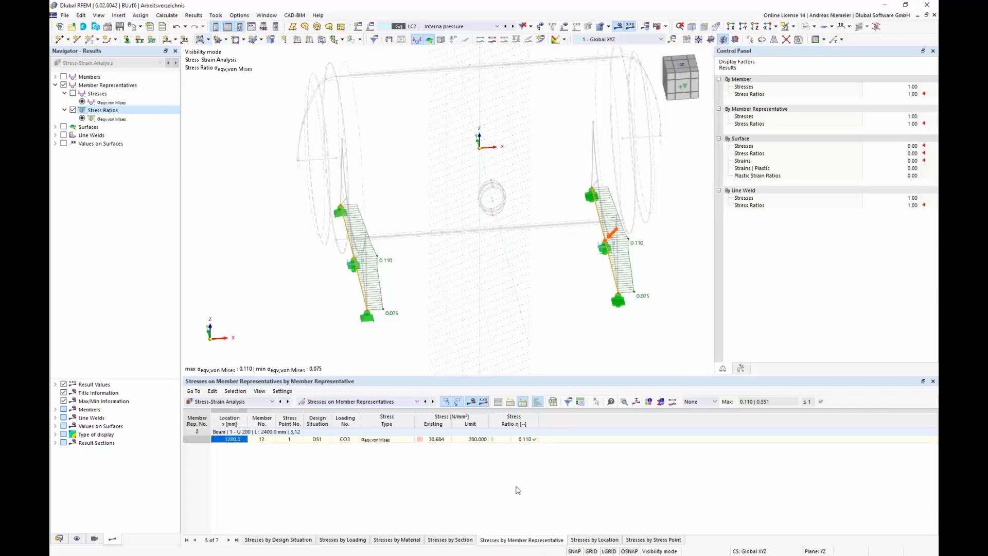
# Step: Cancel visibility mode and enlarge the results table to review stresses of all member representatives
pyautogui.click(793, 27)
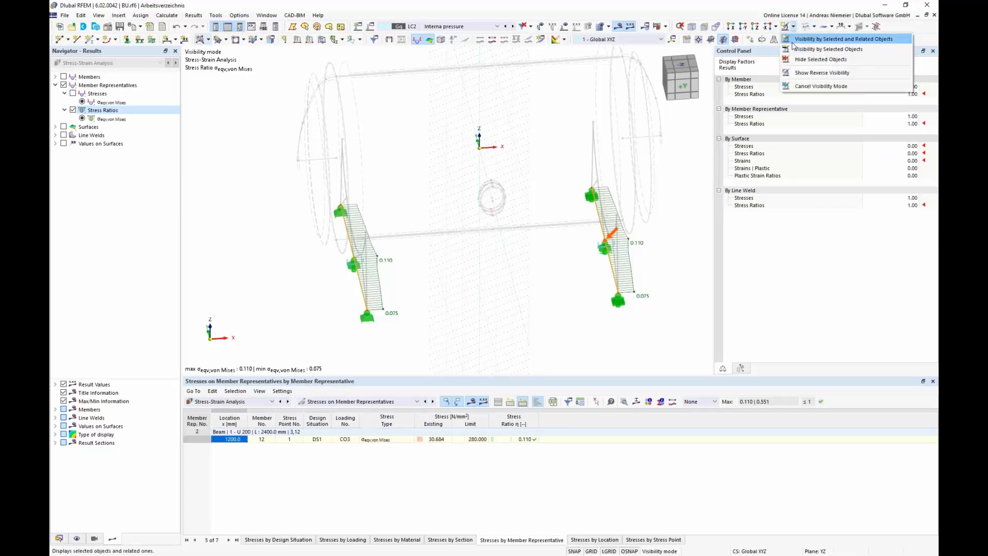
pyautogui.click(808, 86)
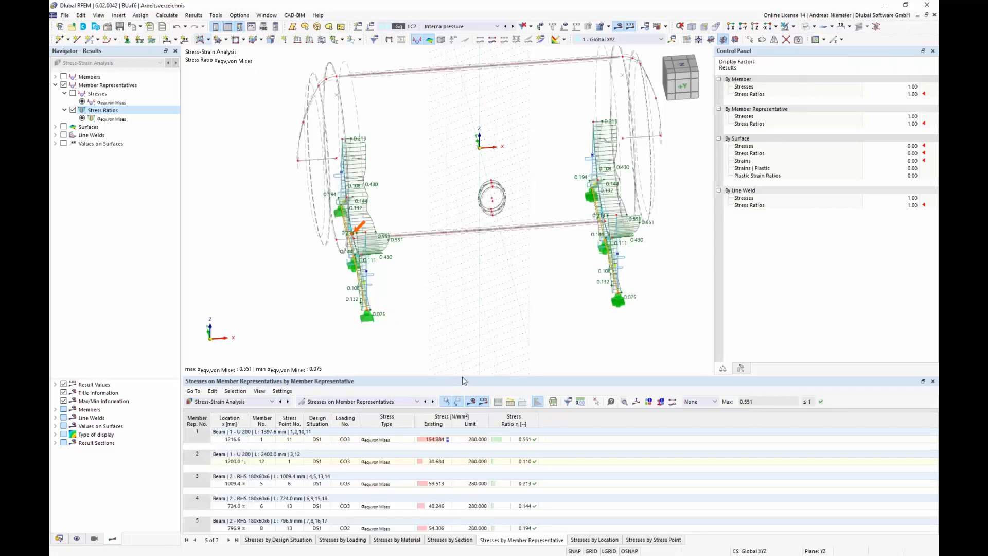
pyautogui.moveTo(465, 377); pyautogui.dragTo(466, 322)
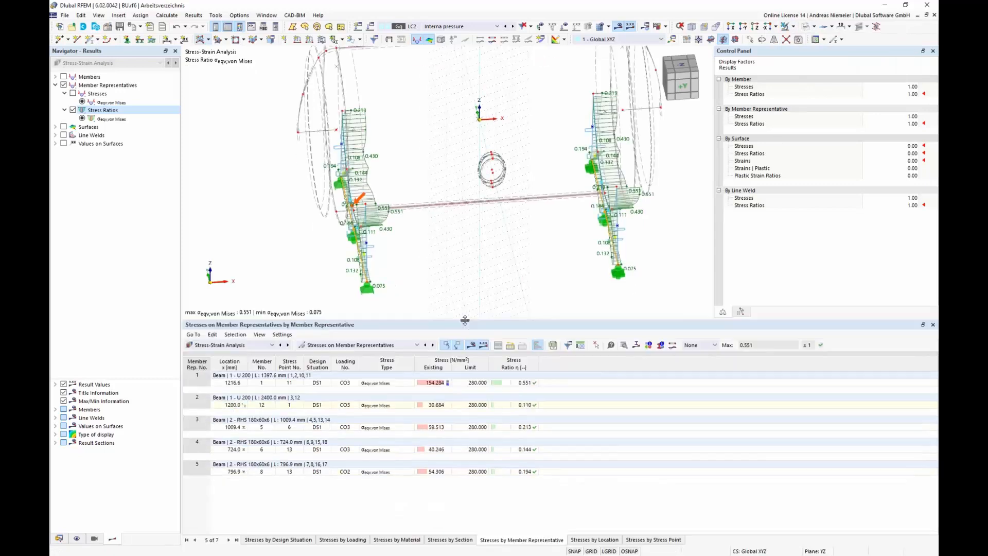
pyautogui.moveTo(516, 472); pyautogui.dragTo(503, 383)
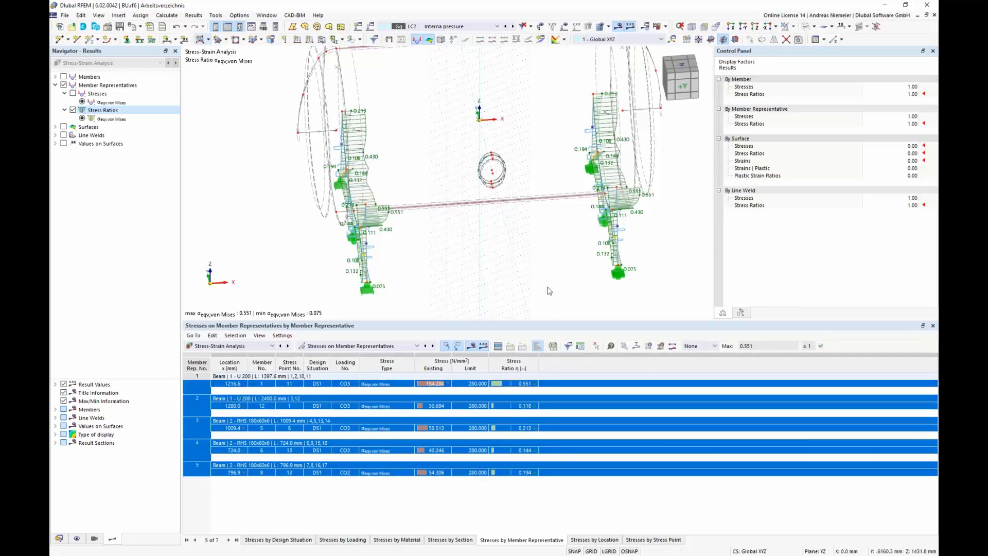
pyautogui.click(520, 428)
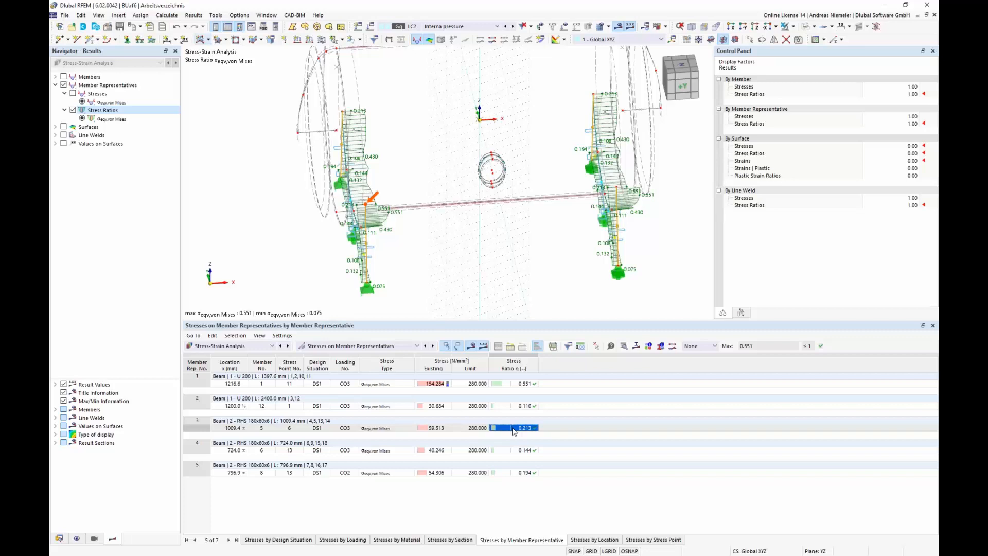
# Step: Switch to the data navigator and collapse all its items
pyautogui.click(59, 539)
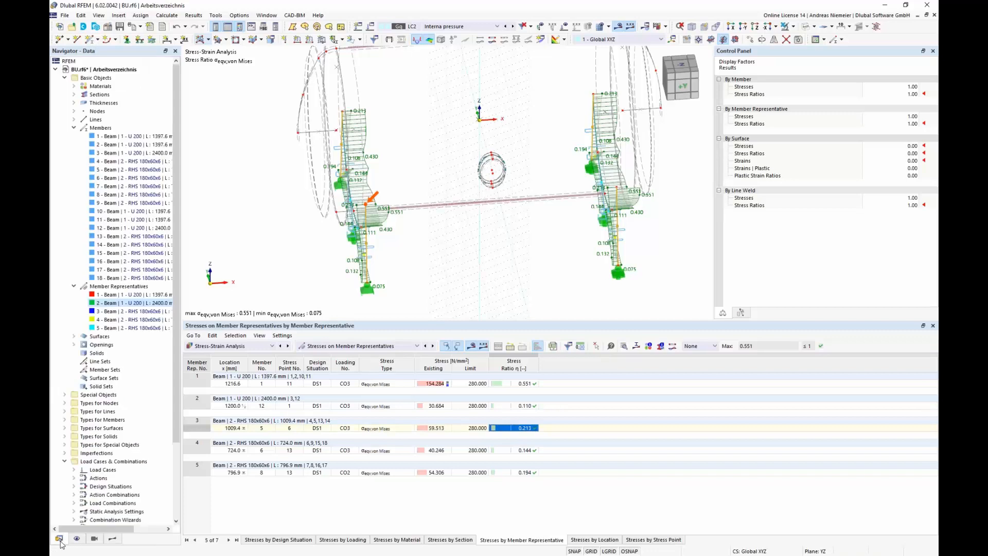
pyautogui.rightClick(128, 86)
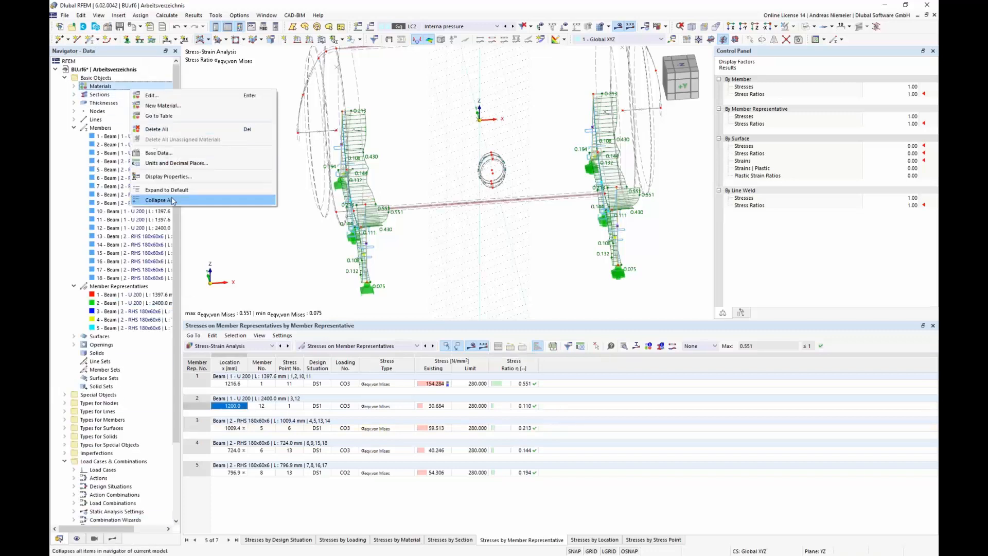
pyautogui.click(173, 200)
# Step: Create a new printout report from Printout Reports
pyautogui.click(103, 211)
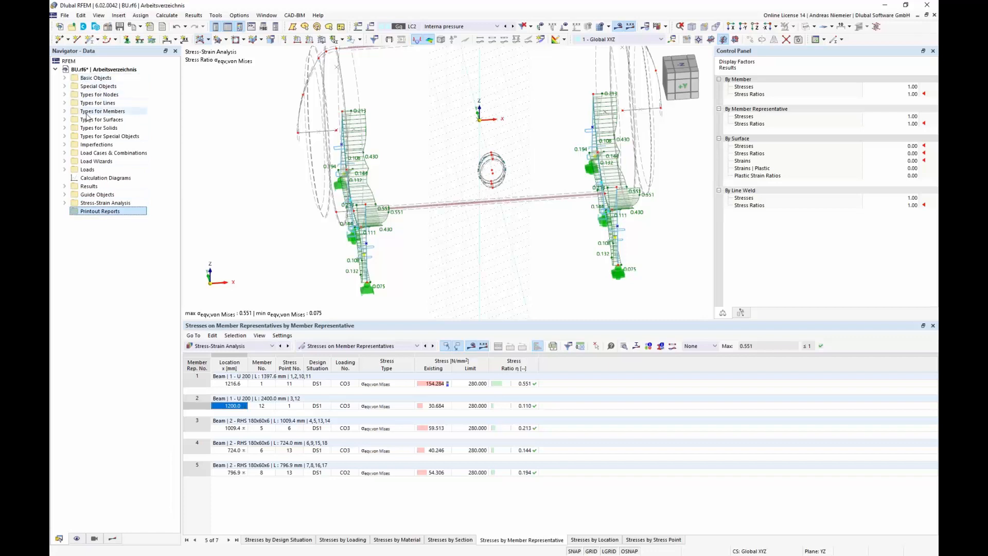
pyautogui.rightClick(113, 217)
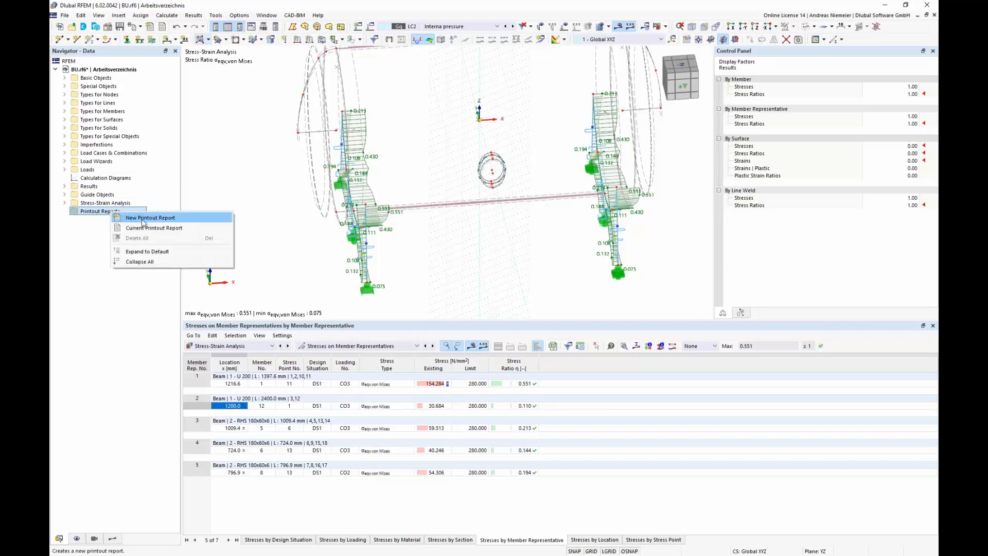
pyautogui.click(144, 218)
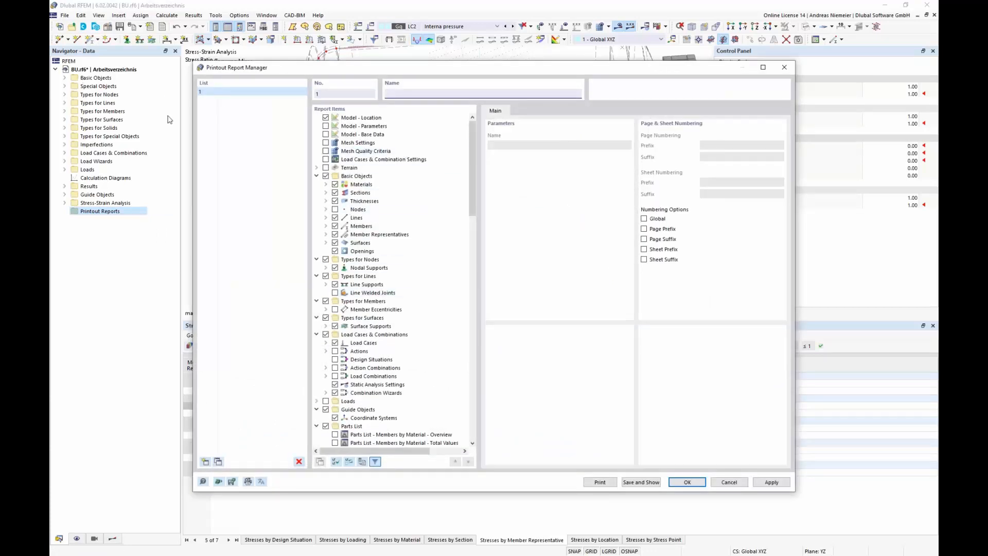
# Step: Collapse all report items and browse the Basic Objects and Parts List chapters
pyautogui.rightClick(441, 166)
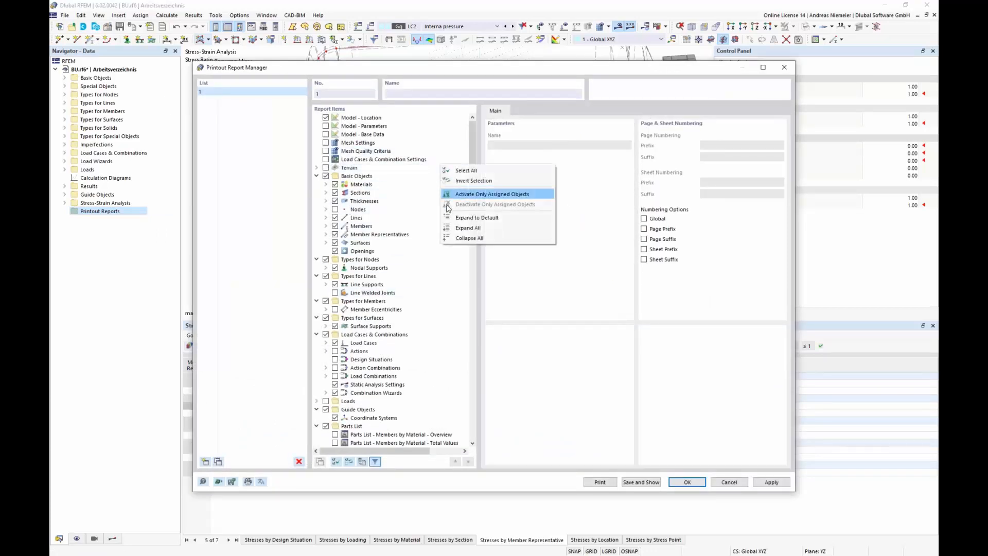
pyautogui.click(467, 238)
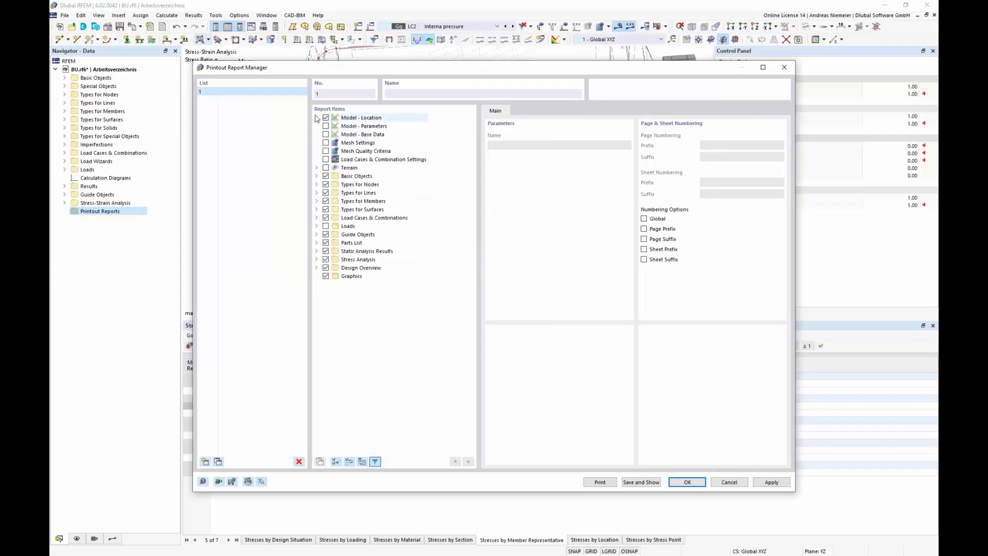
pyautogui.click(359, 126)
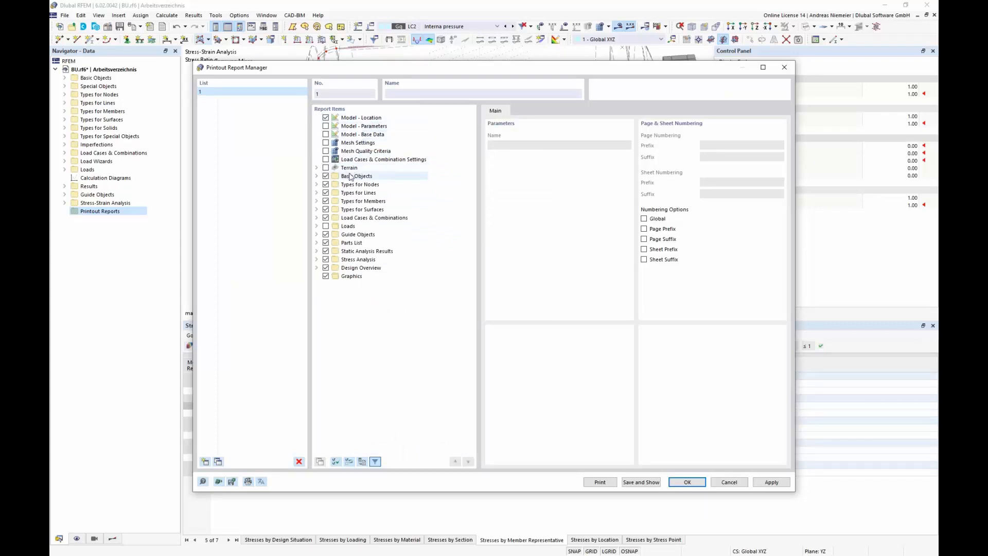
pyautogui.click(317, 176)
pyautogui.click(317, 176)
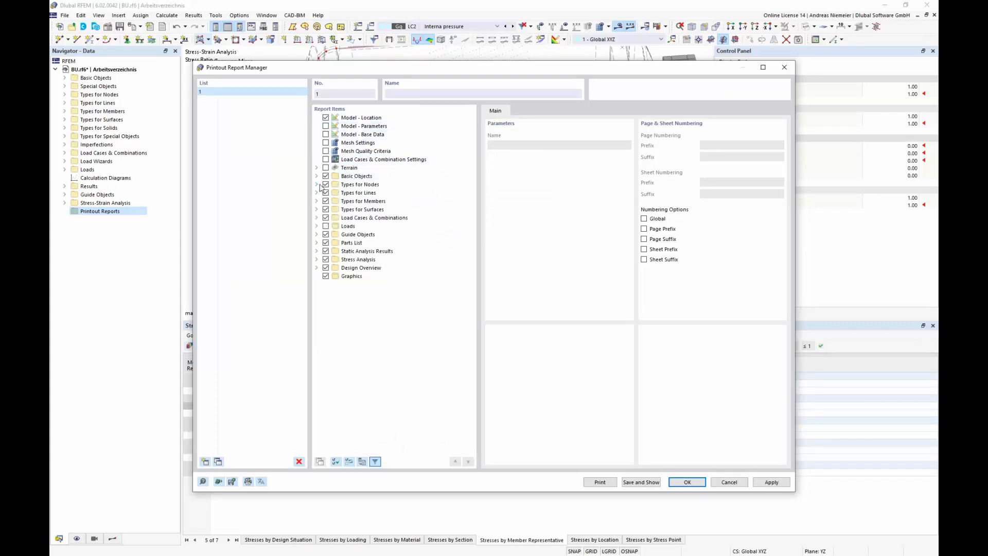
pyautogui.click(316, 242)
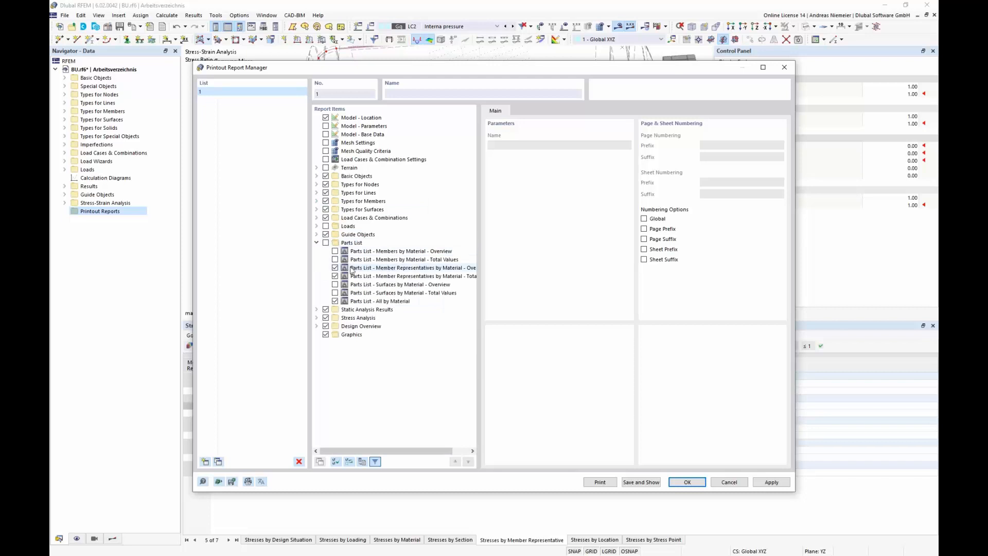
pyautogui.click(317, 242)
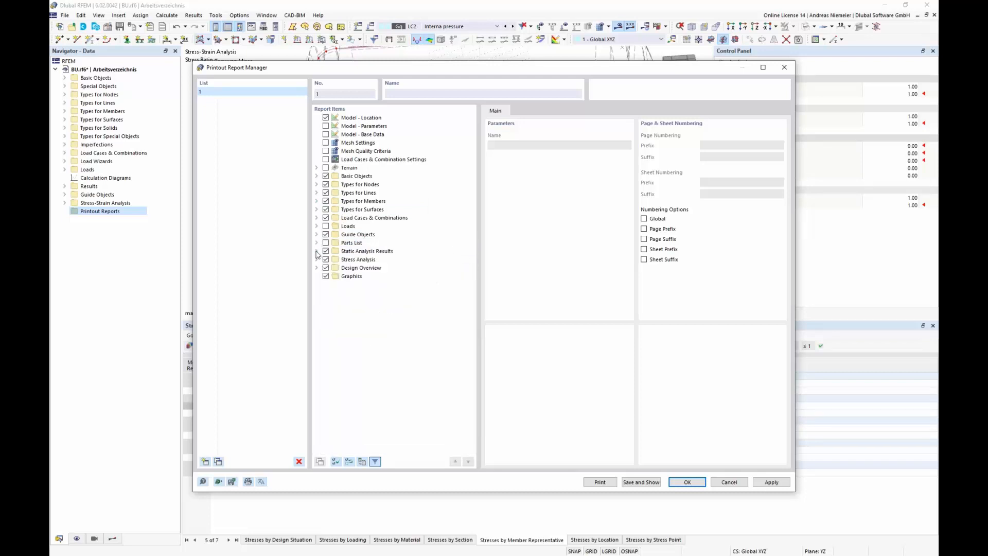
# Step: Expand Static Analysis Results and exclude Members - Internal Forces by Section from the report
pyautogui.click(316, 251)
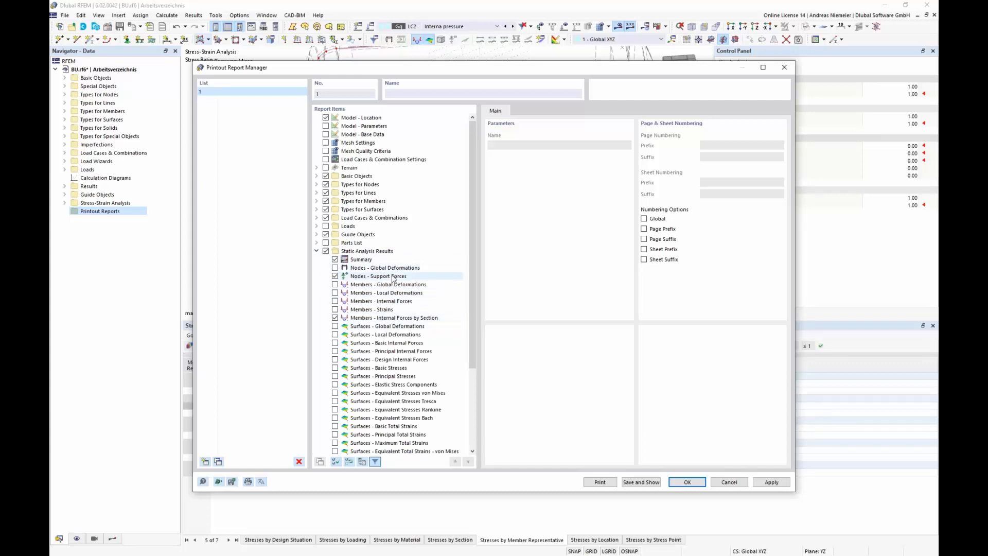
pyautogui.scroll(-3, 369, 349)
pyautogui.scroll(3, 369, 355)
pyautogui.click(363, 281)
pyautogui.click(335, 317)
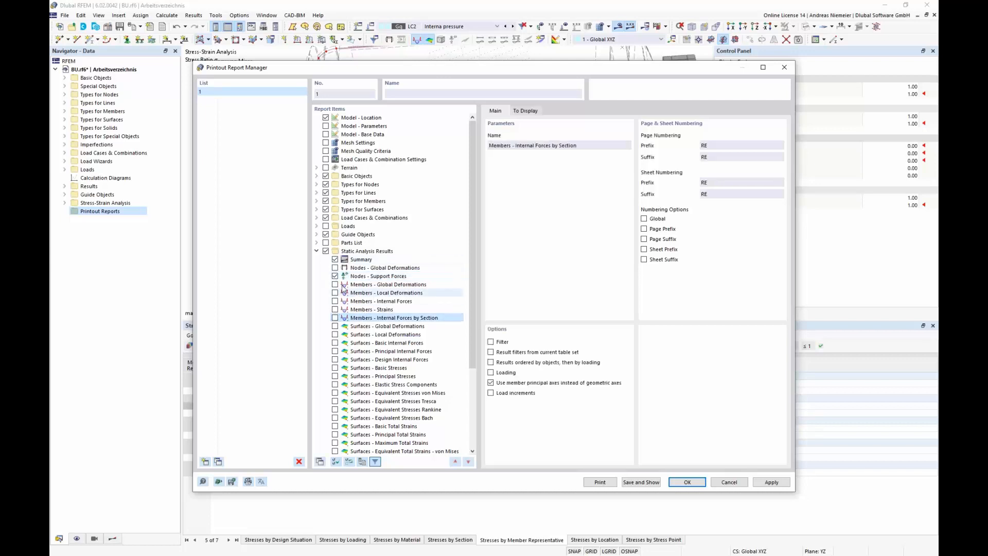
# Step: For Nodes - Support Forces, clear result filters from current table set, enable Loading, and open its load case selection
pyautogui.click(343, 277)
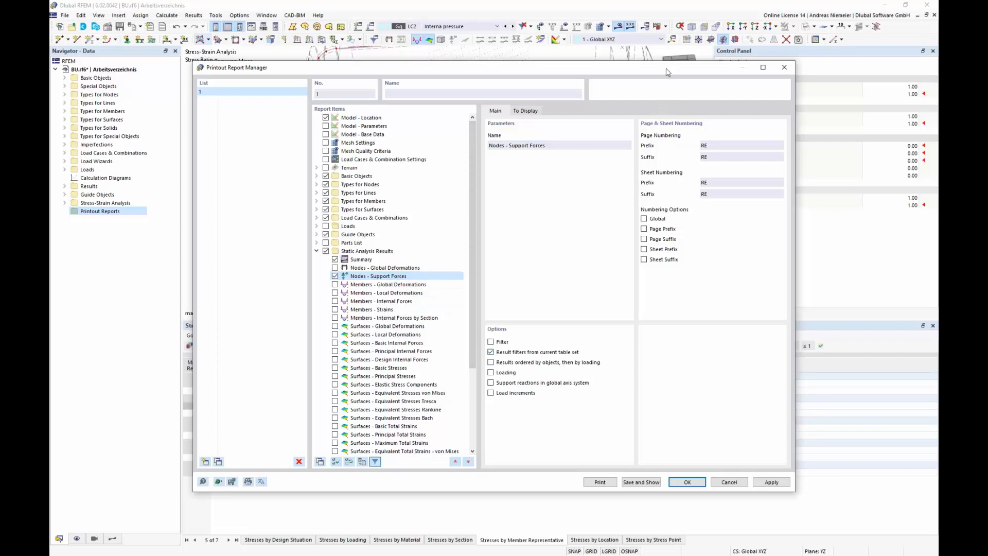
pyautogui.moveTo(665, 68); pyautogui.dragTo(619, 76)
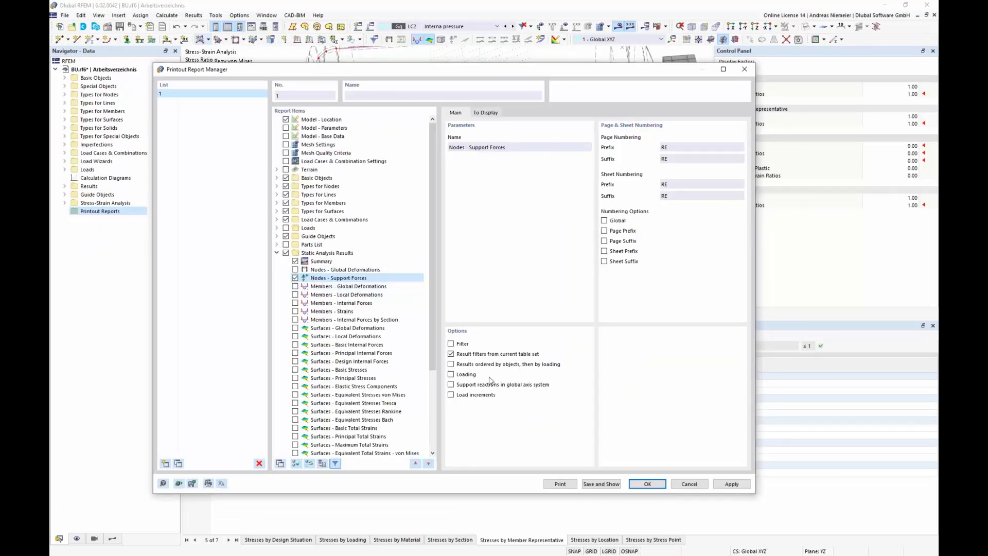
pyautogui.click(450, 354)
pyautogui.click(451, 374)
pyautogui.click(520, 113)
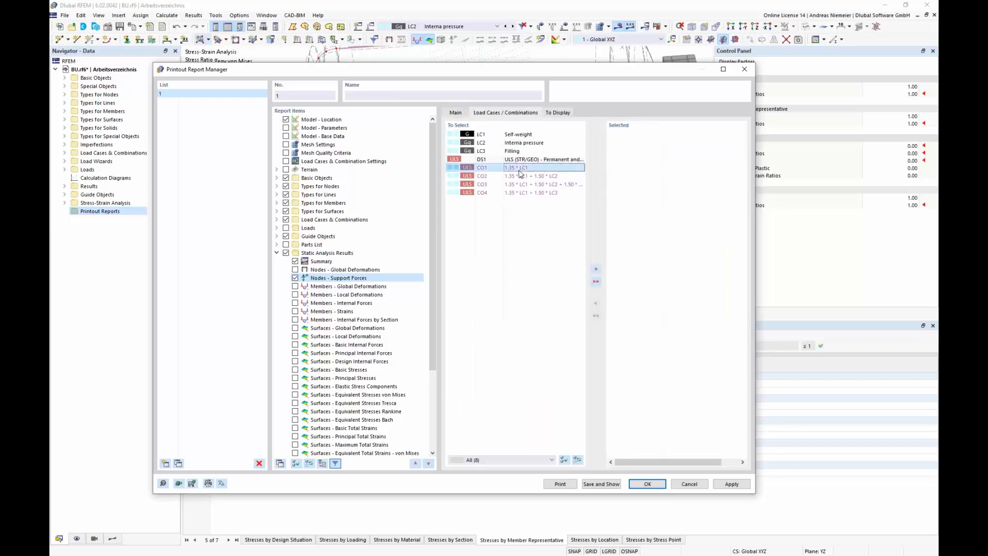
# Step: Add load combinations CO1 to CO4 to the selected loading for Nodes - Support Forces
pyautogui.doubleClick(519, 168)
pyautogui.doubleClick(519, 169)
pyautogui.doubleClick(519, 170)
pyautogui.doubleClick(520, 170)
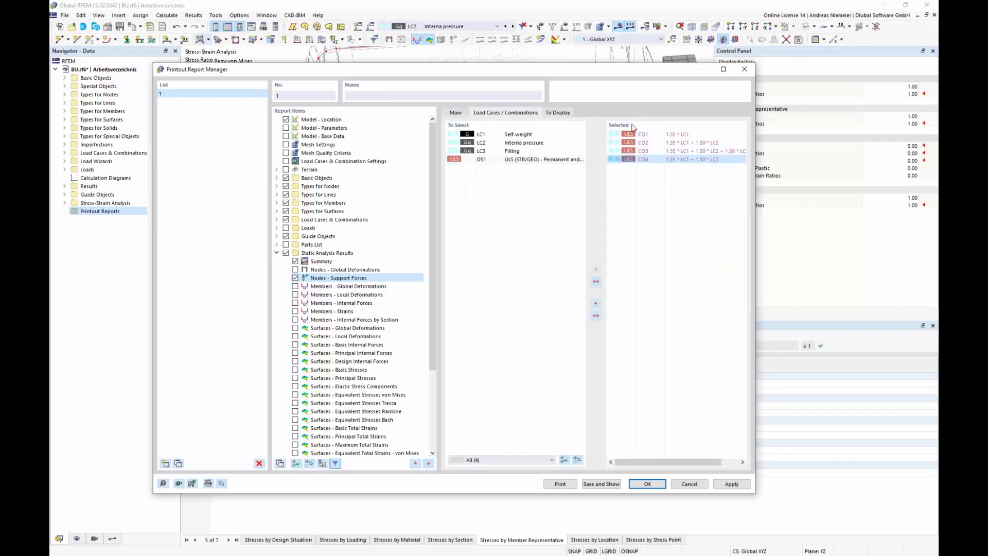
# Step: In the support force display options, clear total max/min values, sum of loads and support forces, and node comment
pyautogui.click(558, 114)
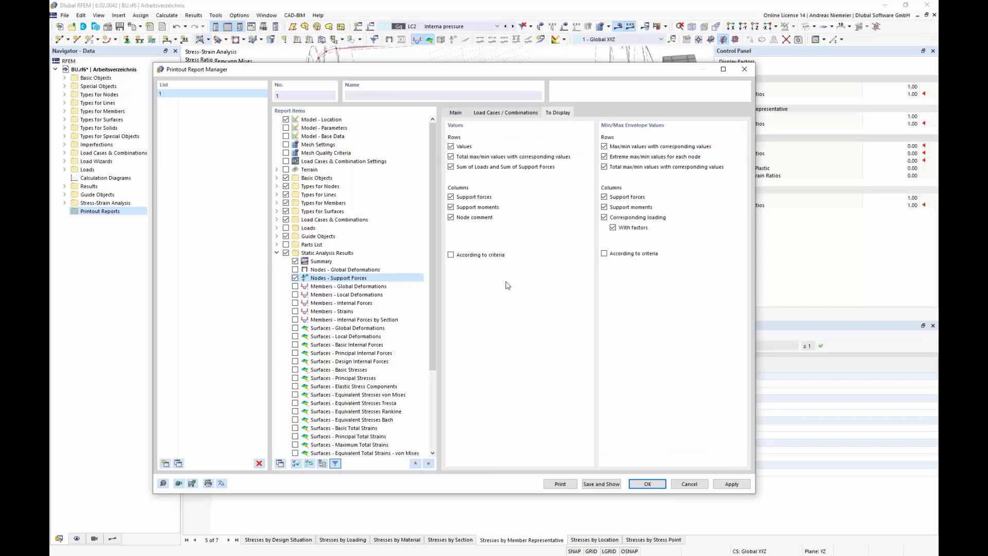
pyautogui.click(451, 157)
pyautogui.click(451, 168)
pyautogui.click(450, 217)
# Step: Collapse Static Analysis Results, expand Stress Analysis, and exclude Solid Configurations from the report
pyautogui.click(277, 252)
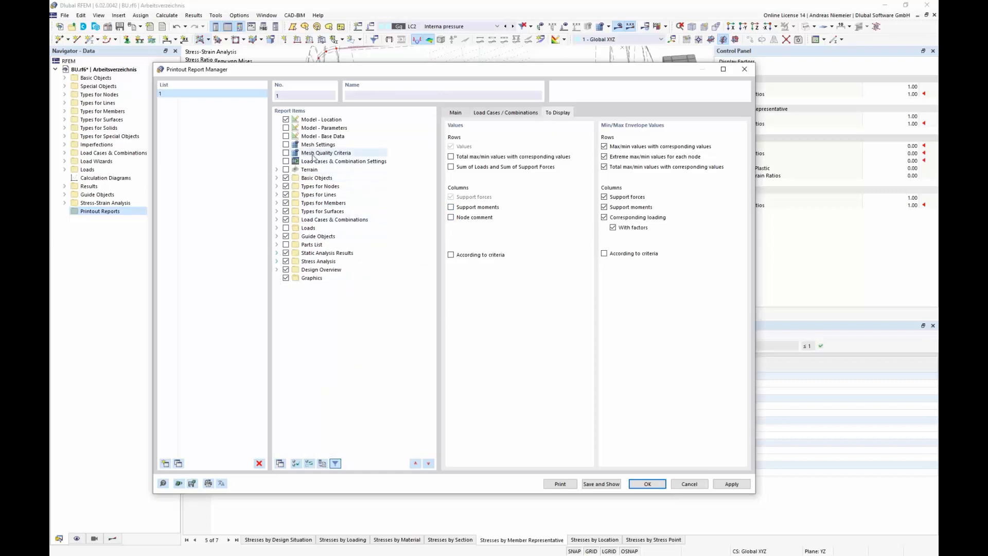
pyautogui.click(277, 262)
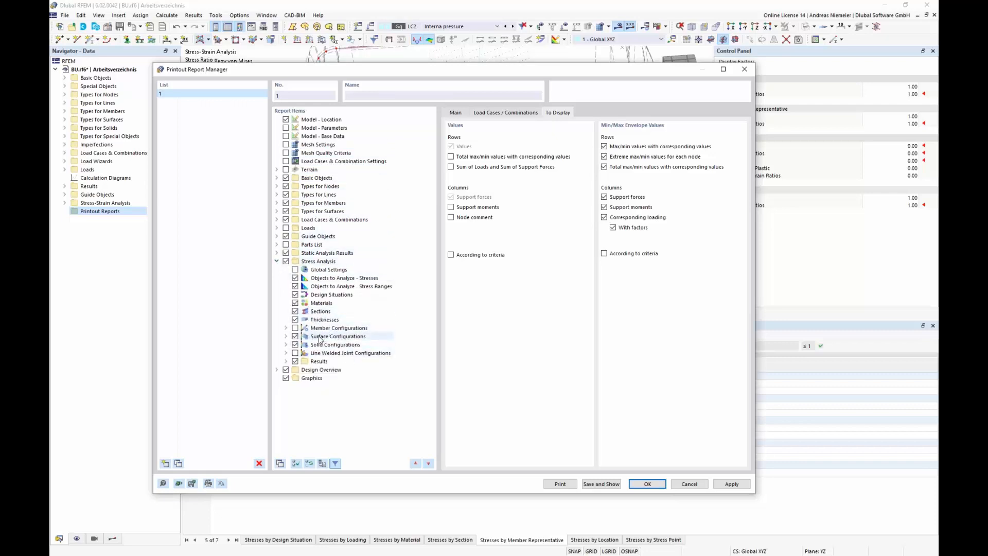
pyautogui.click(296, 345)
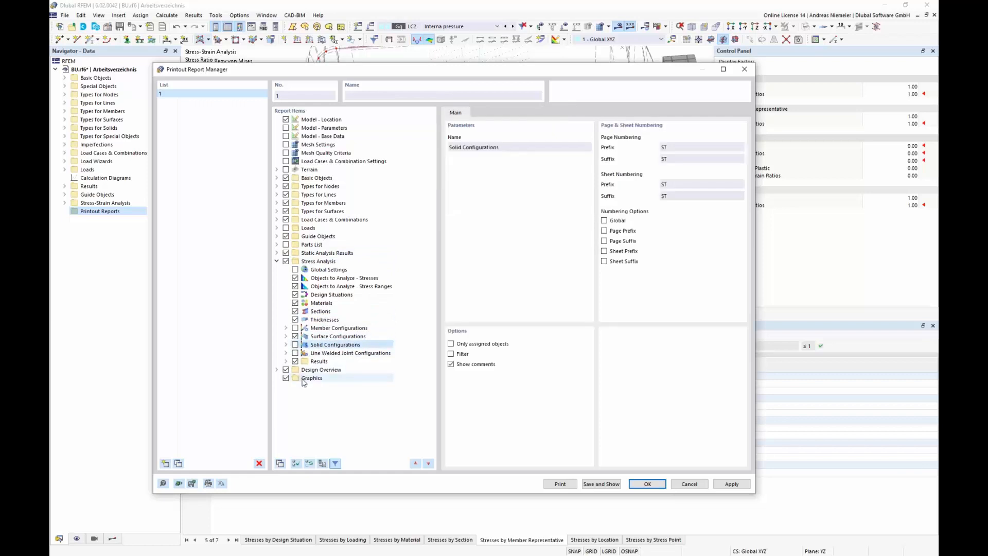
pyautogui.click(295, 353)
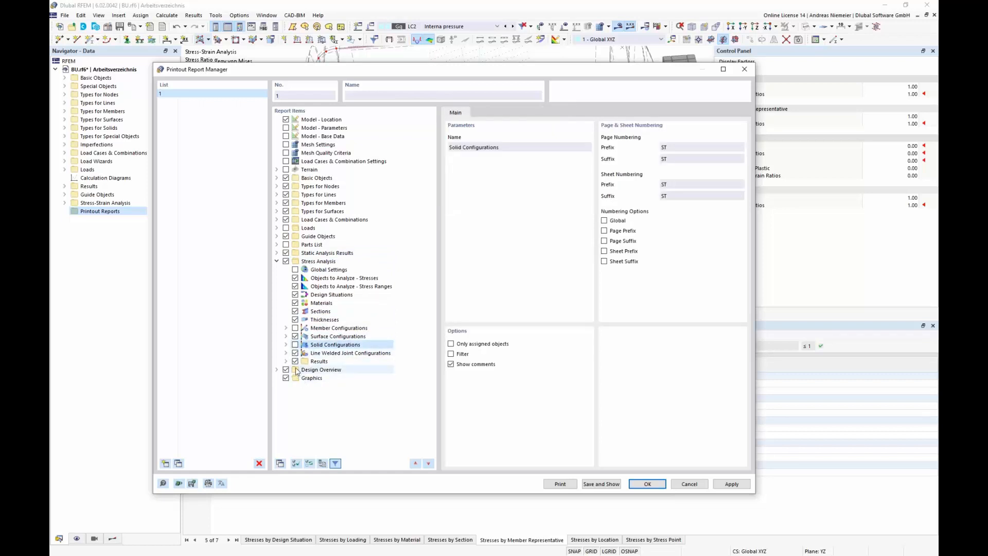
# Step: Expand the Stress Analysis results items and exclude Not Valid / Deactivated and Stresses on Members by Section
pyautogui.click(286, 361)
pyautogui.scroll(-10, 349, 206)
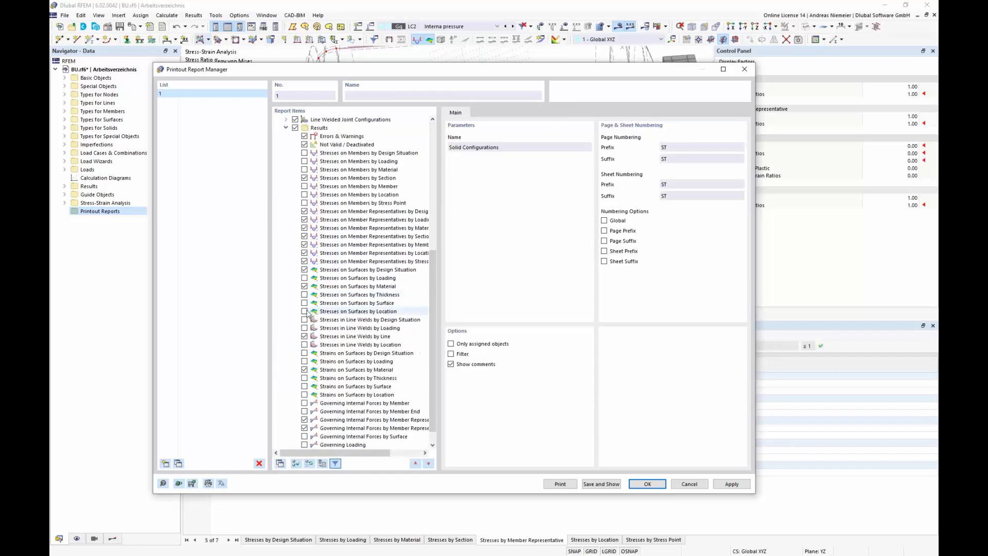
pyautogui.scroll(4, 344, 203)
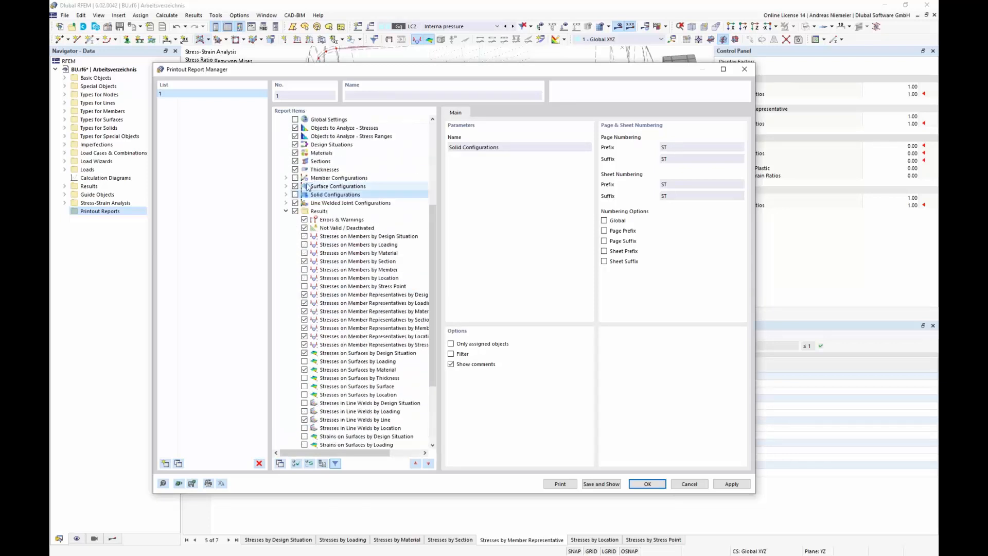
pyautogui.scroll(-2, 329, 196)
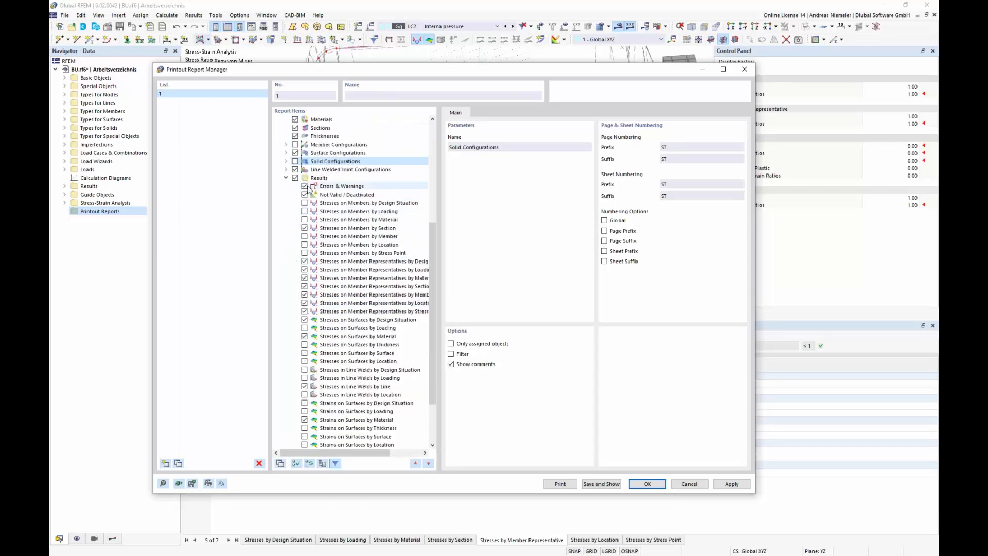
pyautogui.click(304, 195)
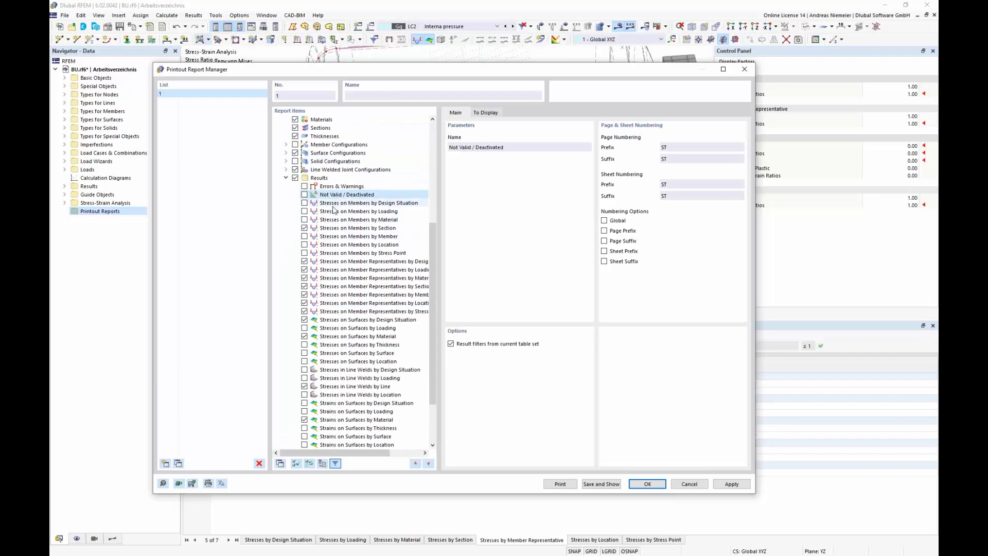
pyautogui.click(305, 228)
# Step: Keep only Stresses on Member Representatives by Member Representative among the member representative stress items
pyautogui.click(304, 261)
pyautogui.click(305, 269)
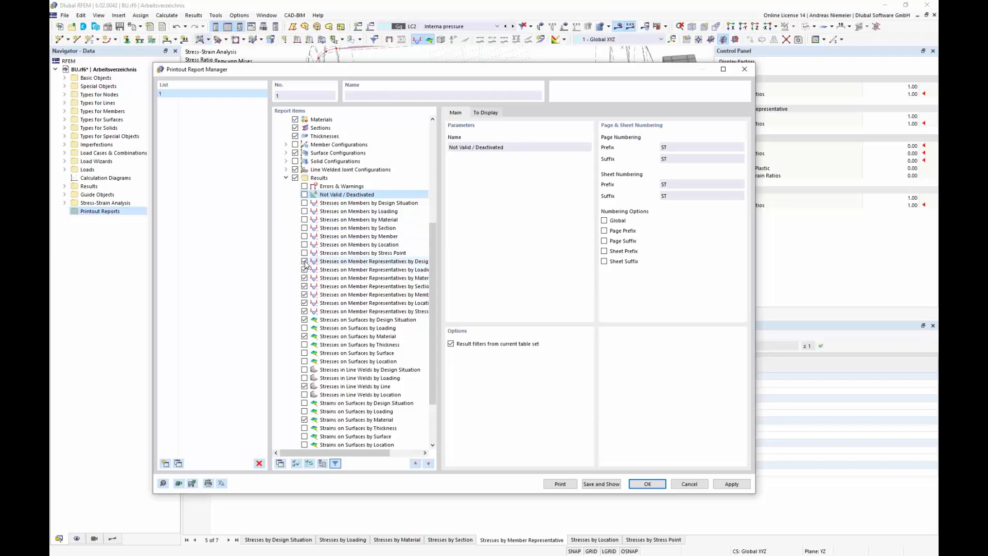
pyautogui.click(304, 278)
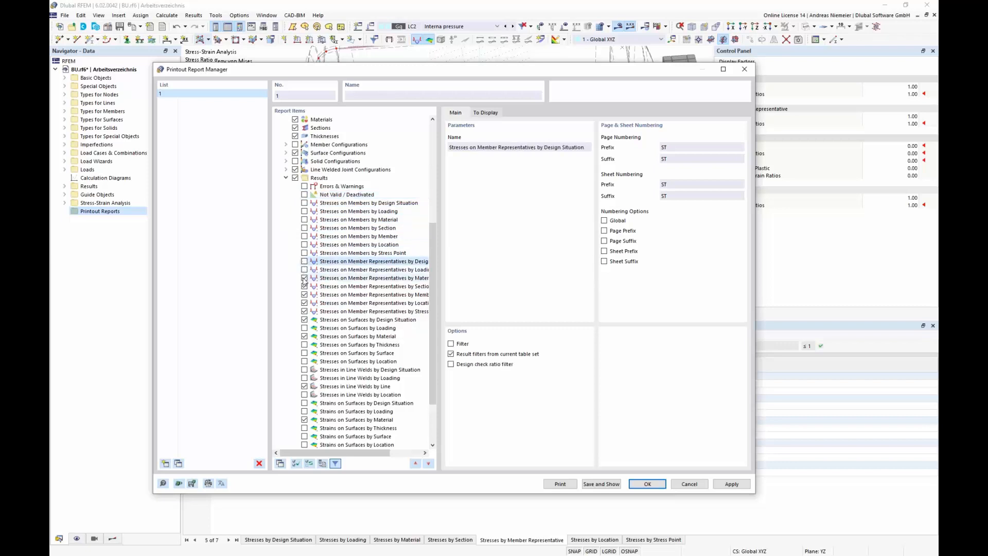
pyautogui.click(305, 302)
pyautogui.click(340, 312)
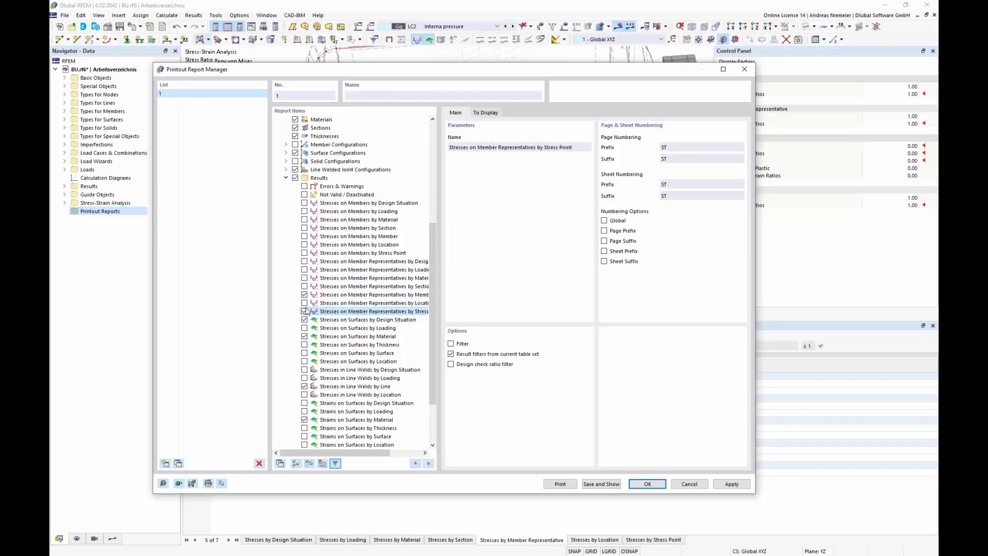
pyautogui.moveTo(378, 454); pyautogui.dragTo(340, 452)
pyautogui.click(392, 295)
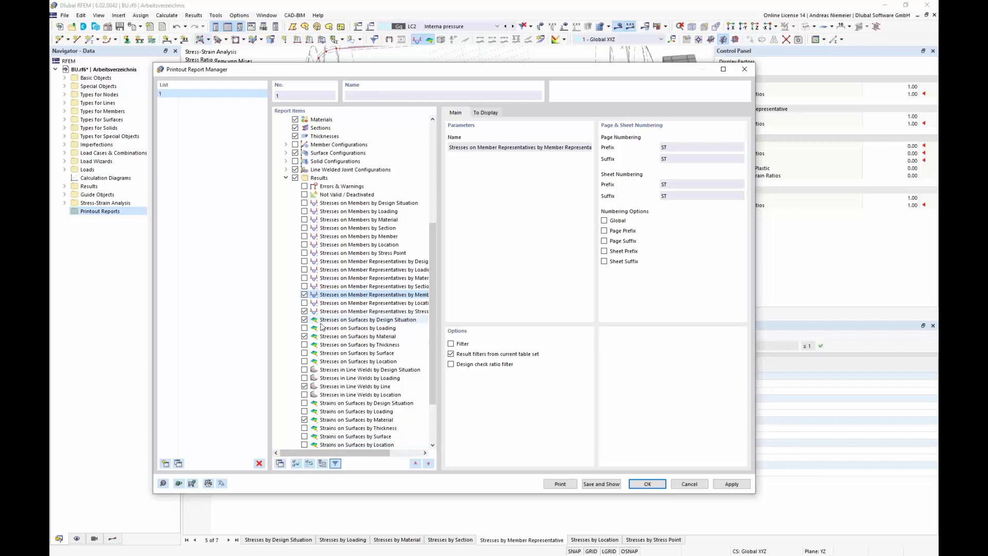
# Step: Keep only Stresses on Surfaces by Surface among the surface stress items
pyautogui.click(304, 320)
pyautogui.click(304, 320)
pyautogui.click(306, 336)
pyautogui.click(304, 337)
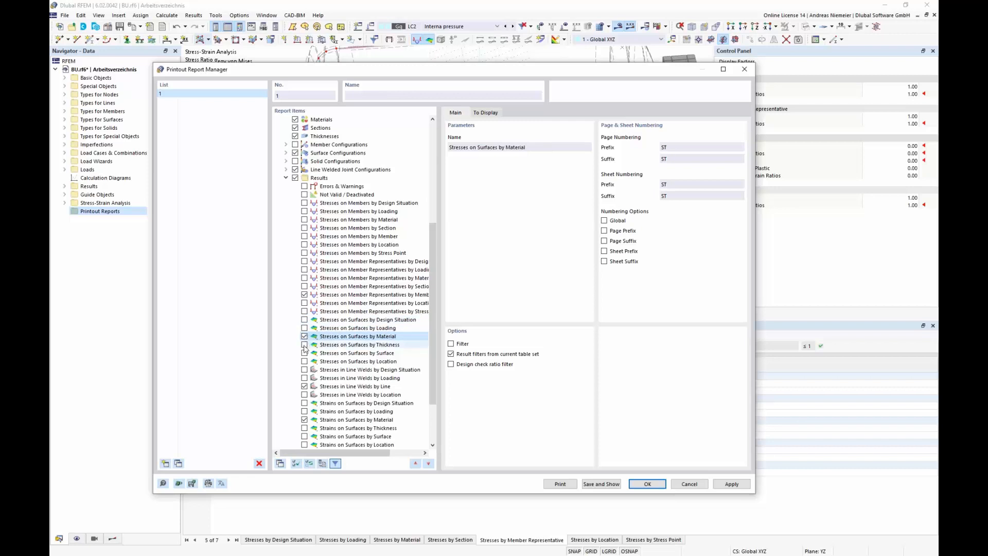
pyautogui.click(305, 353)
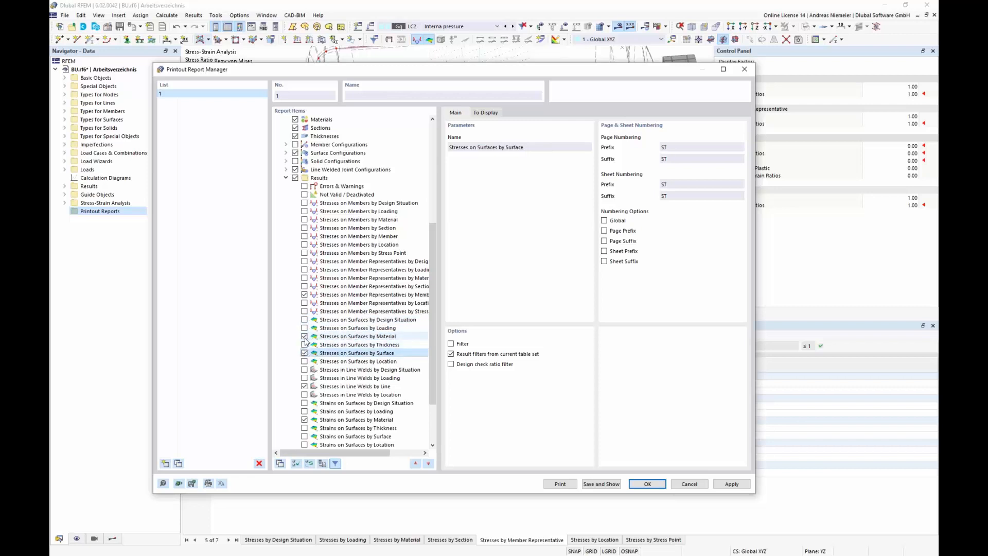
pyautogui.click(304, 336)
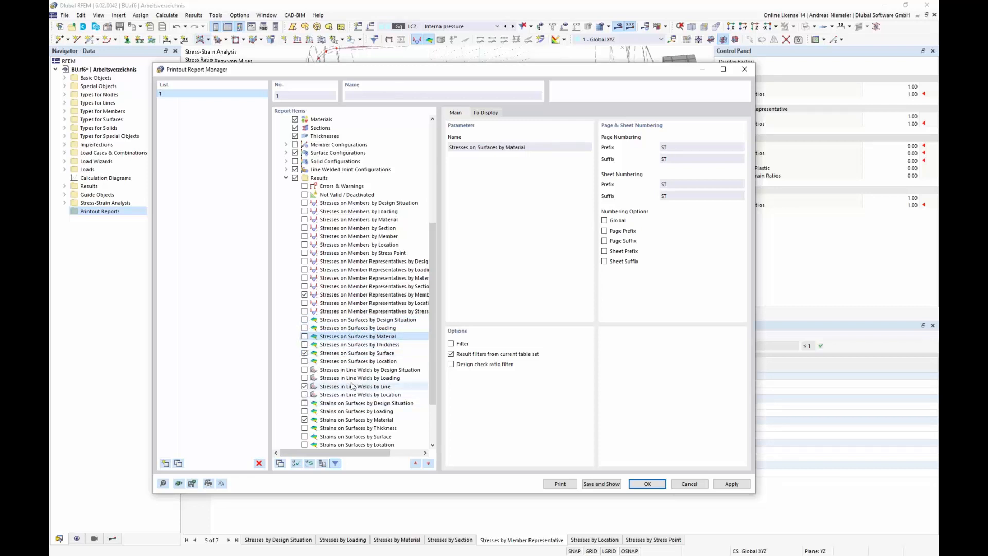
# Step: Include Strains on Surfaces by Surface instead of by Material, and exclude Governing Internal Forces by Member Representative
pyautogui.click(305, 436)
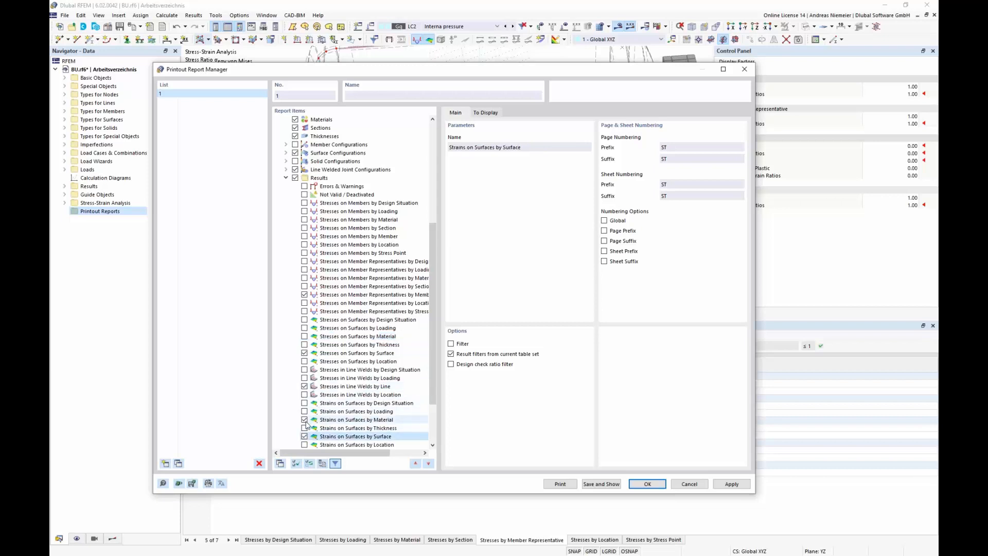
pyautogui.click(305, 420)
pyautogui.scroll(-3, 352, 367)
pyautogui.click(304, 411)
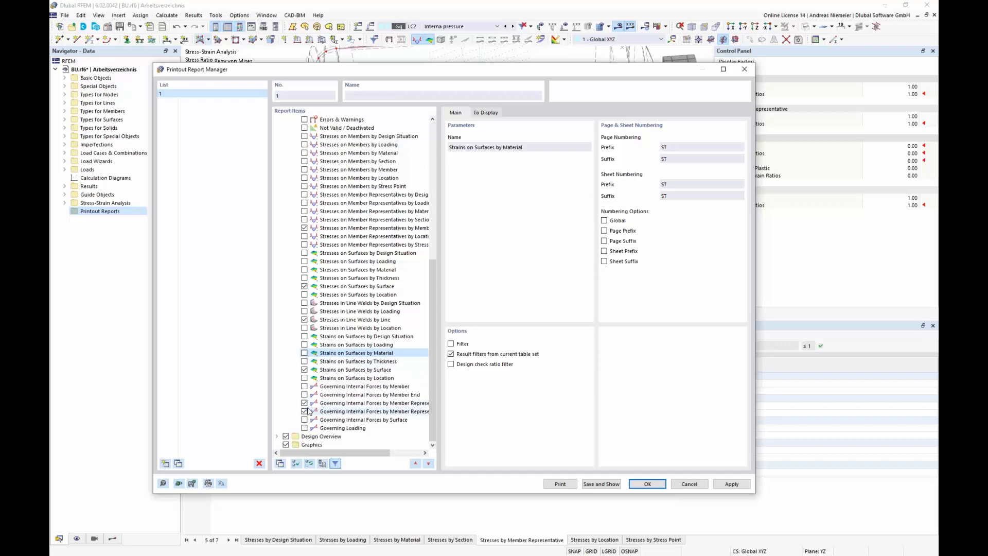
pyautogui.click(304, 409)
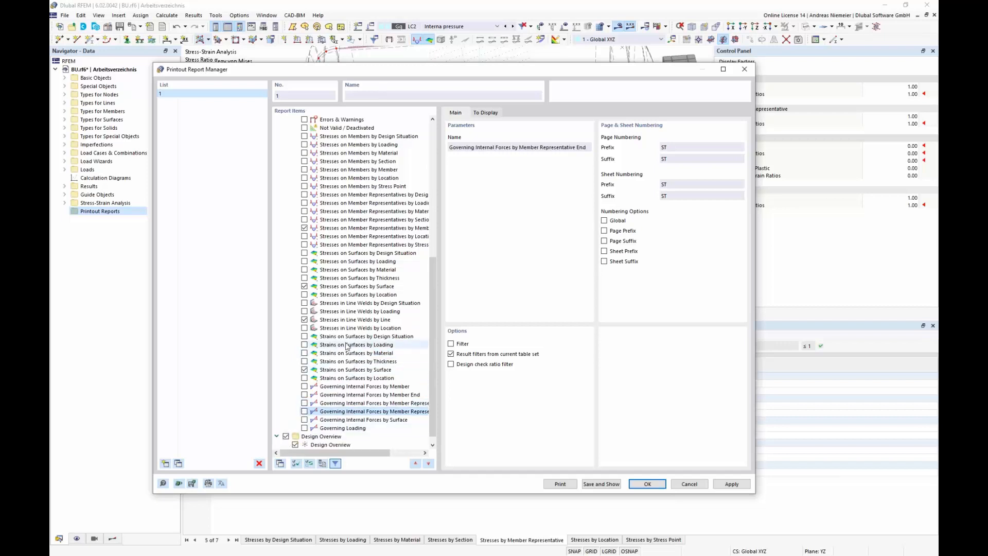
# Step: Expand Design Overview and confirm the printout report settings to generate the report
pyautogui.click(277, 436)
pyautogui.click(601, 484)
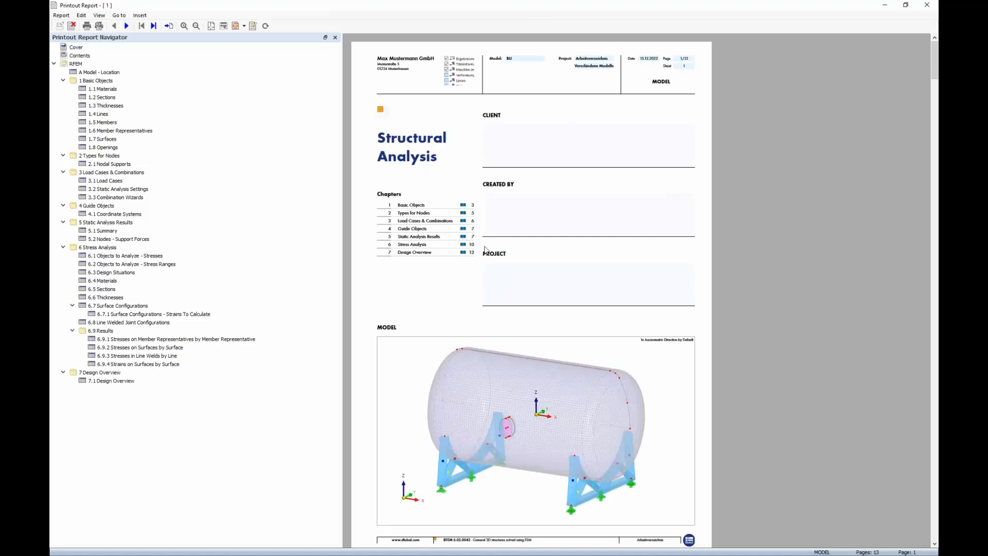
# Step: Scroll through the report's cover, contents, and model data pages
pyautogui.scroll(-3, 485, 250)
pyautogui.scroll(3, 451, 362)
pyautogui.scroll(-10, 560, 293)
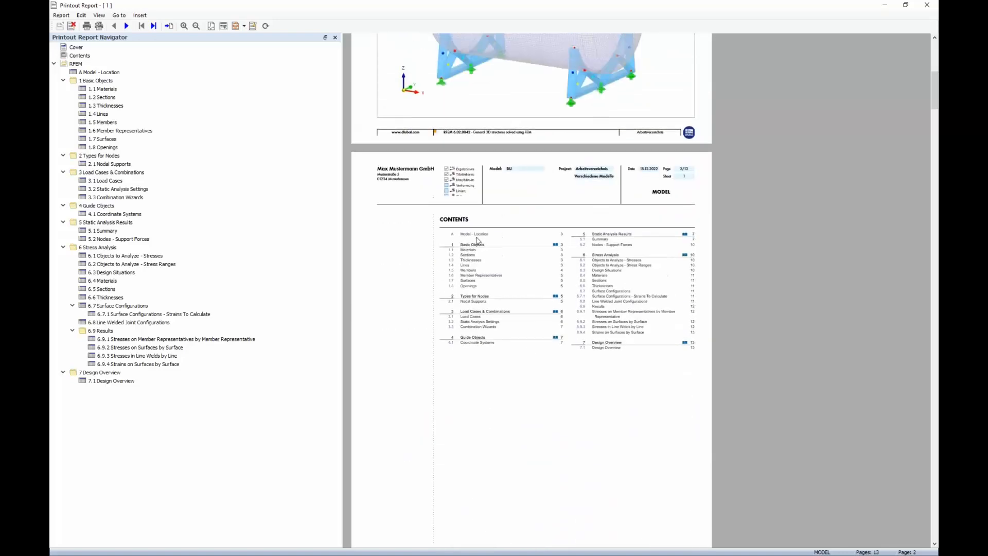
pyautogui.click(248, 50)
pyautogui.scroll(-20, 568, 246)
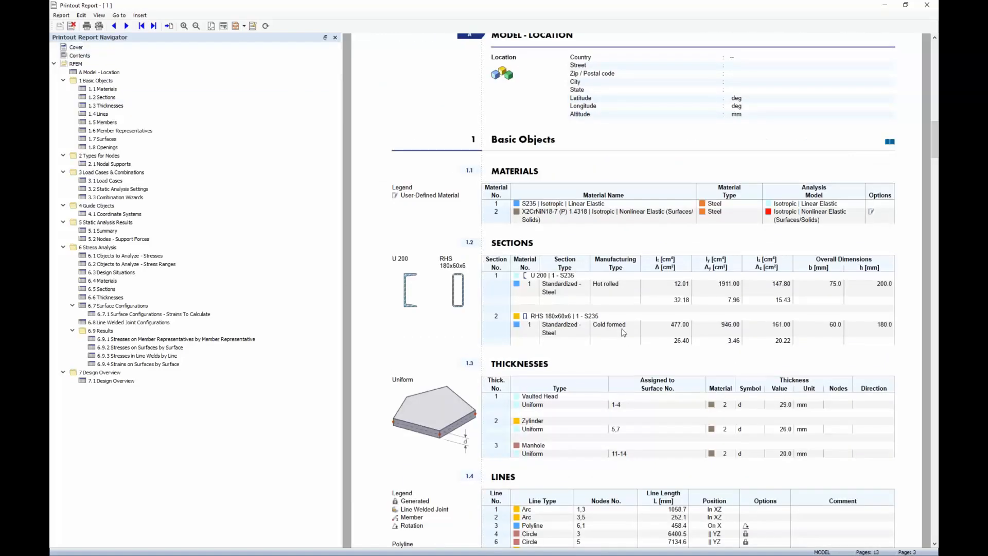
pyautogui.scroll(-5, 473, 149)
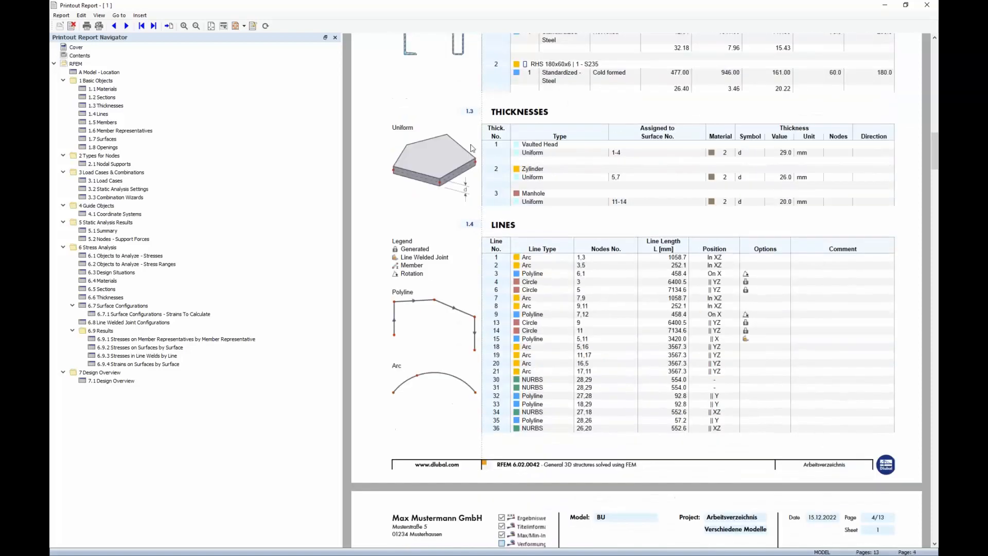
pyautogui.scroll(-5, 465, 194)
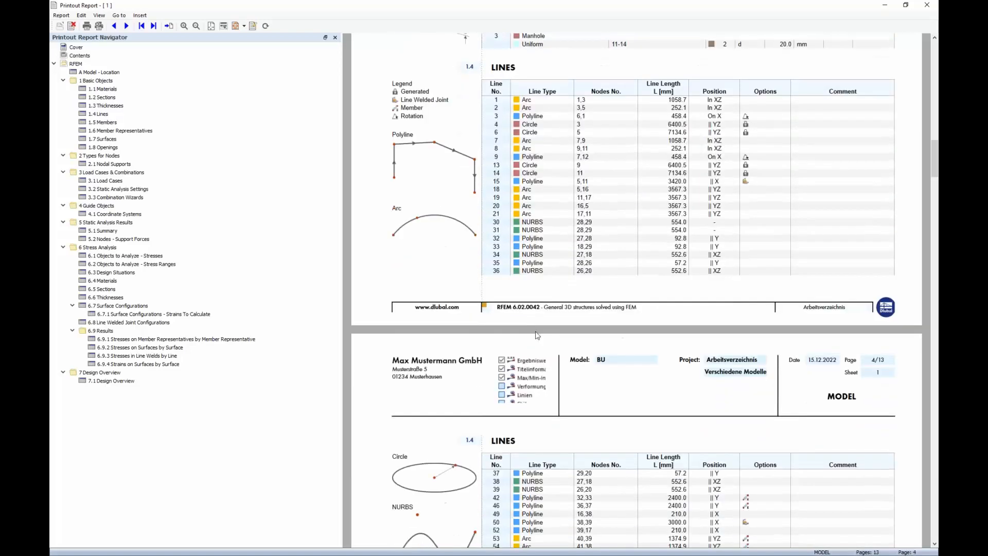
pyautogui.scroll(-15, 550, 259)
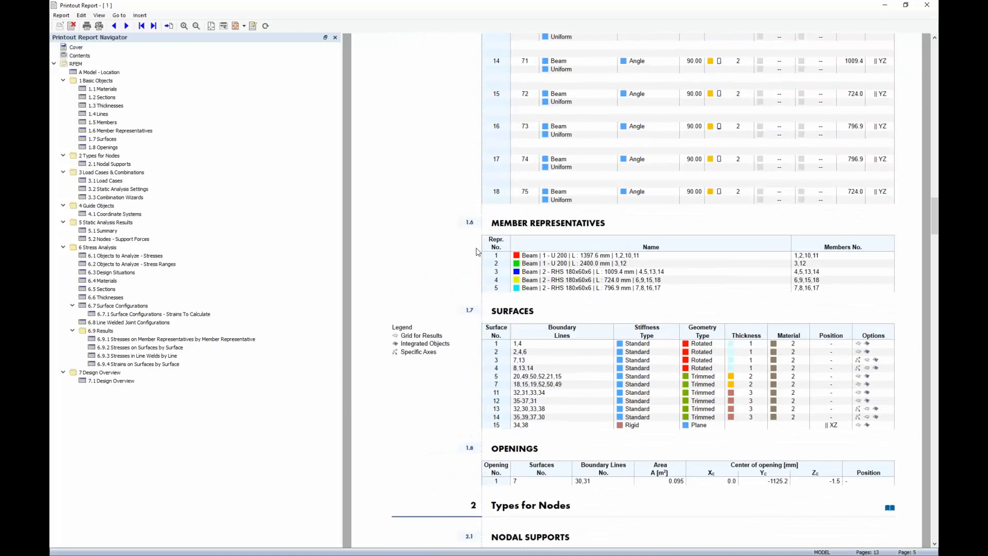
pyautogui.scroll(-3, 590, 343)
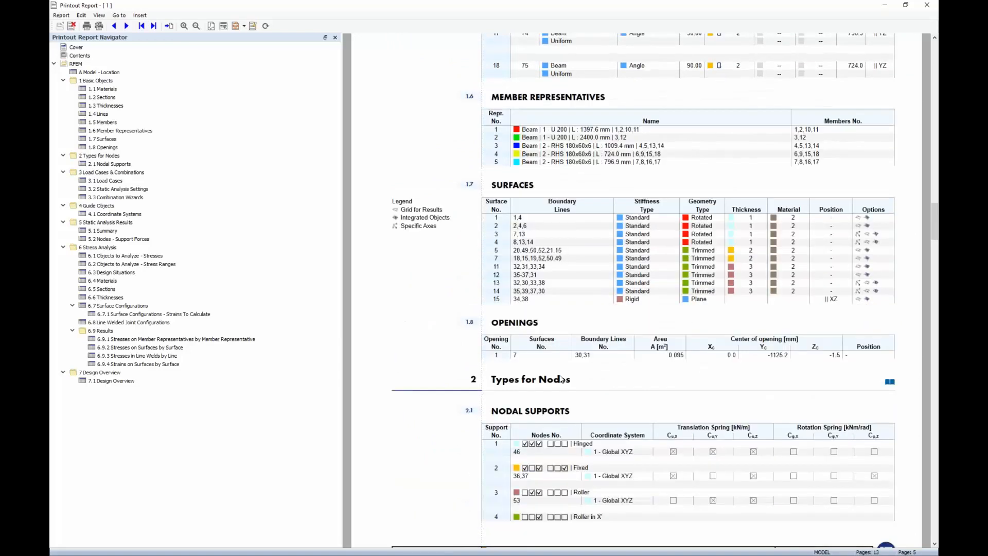
pyautogui.scroll(-2, 563, 376)
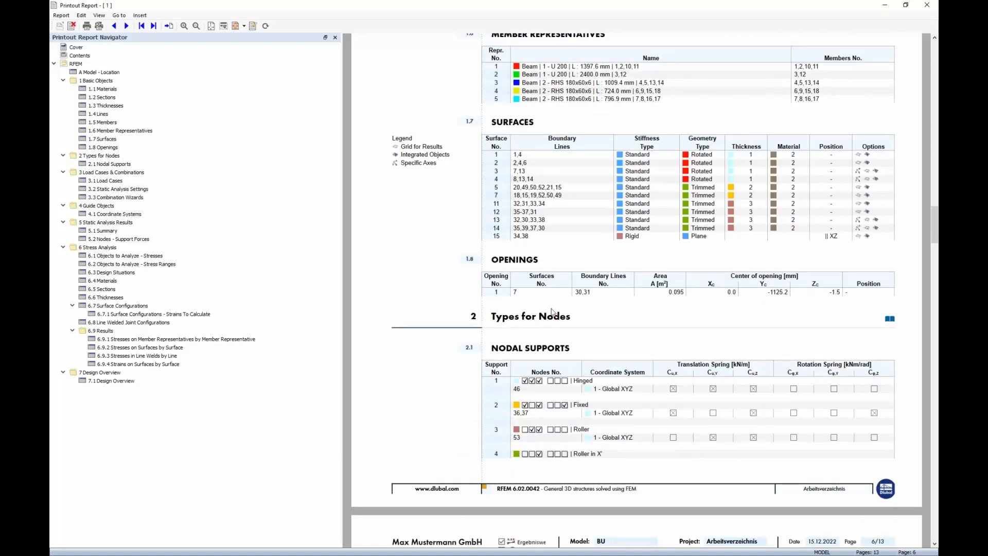
# Step: Jump to the static analysis summary, support forces, and stress analysis results chapters and review them
pyautogui.click(105, 221)
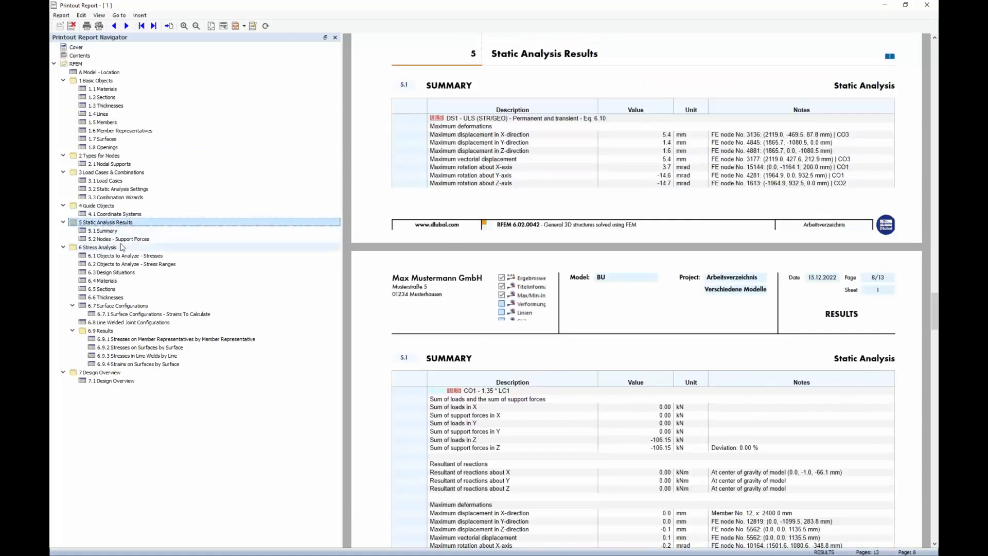
pyautogui.click(119, 239)
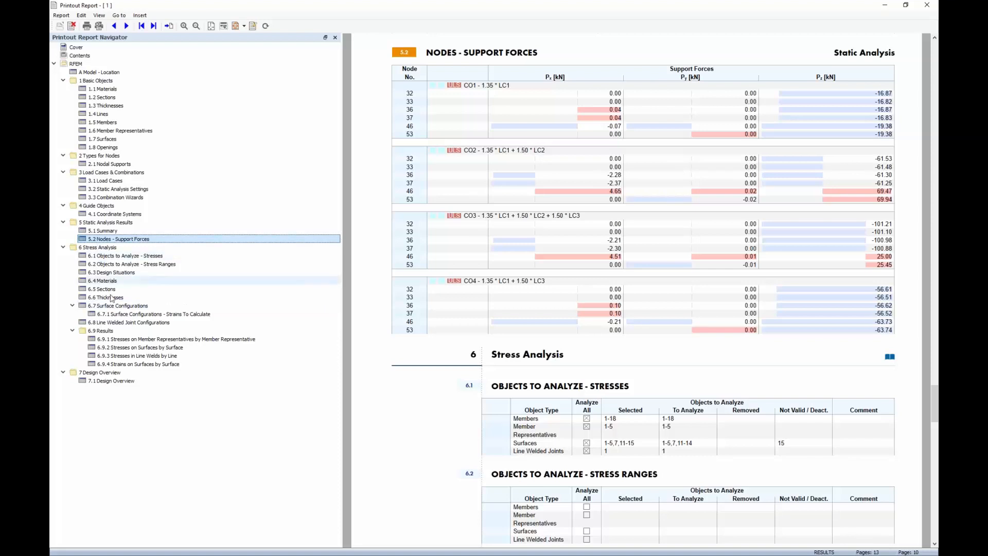
pyautogui.click(131, 340)
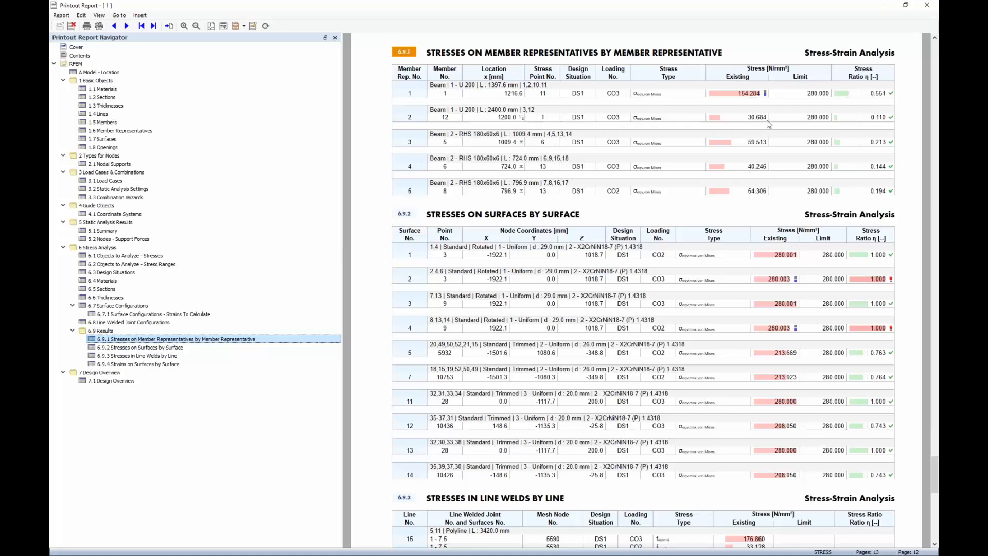
pyautogui.scroll(-3, 925, 370)
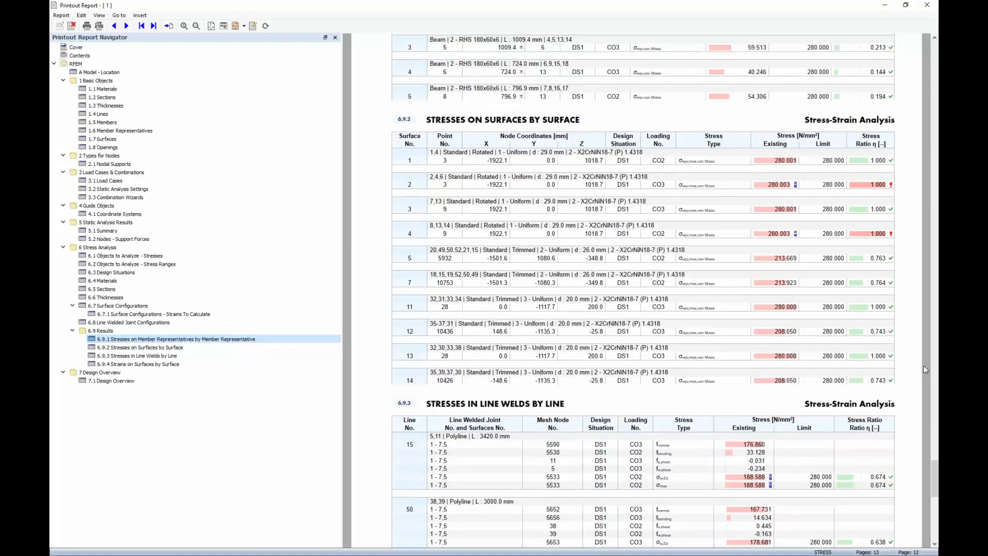
pyautogui.scroll(-4, 855, 175)
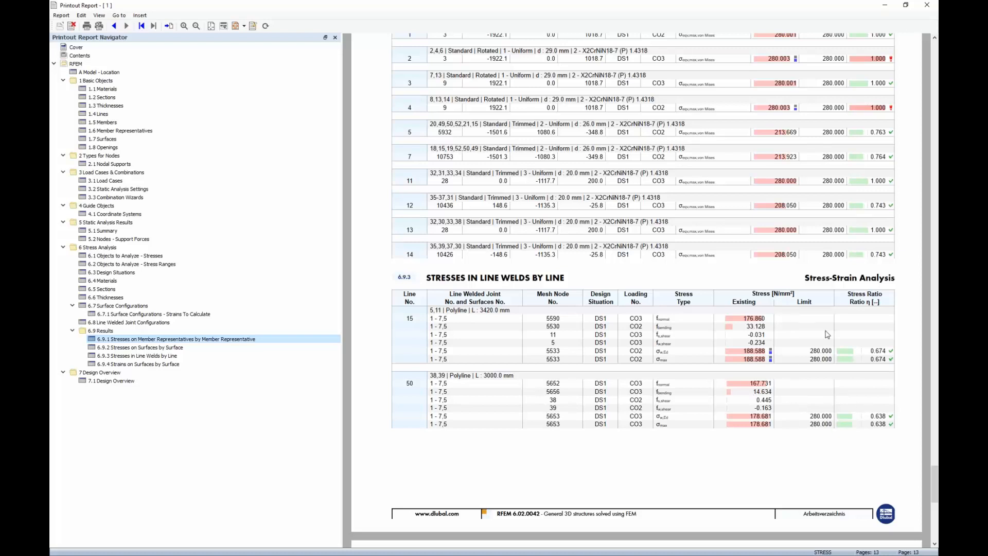
pyautogui.scroll(-17, 788, 319)
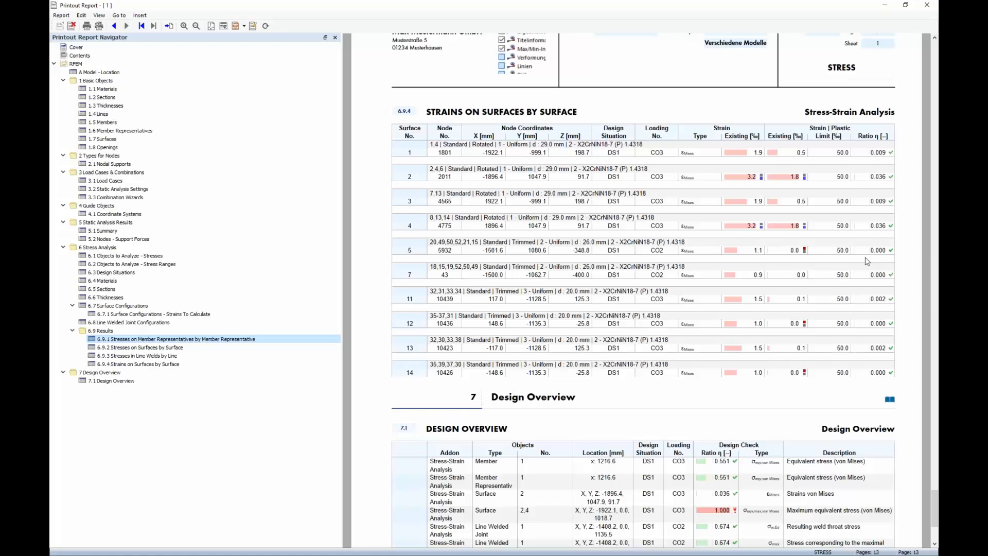
pyautogui.scroll(-4, 686, 163)
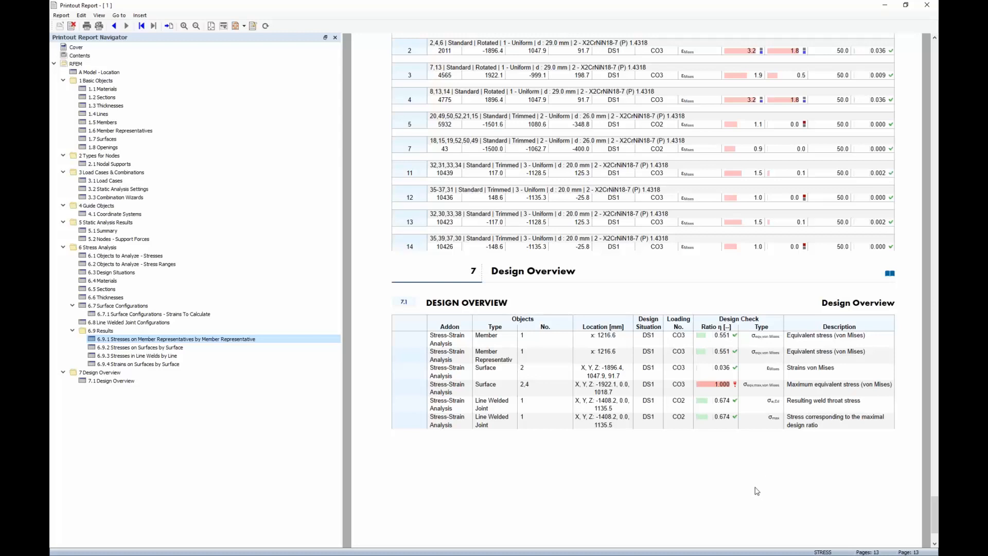
# Step: Switch back to RFEM and enlarge the graphic window above the member representative stresses table
pyautogui.scroll(15, 608, 337)
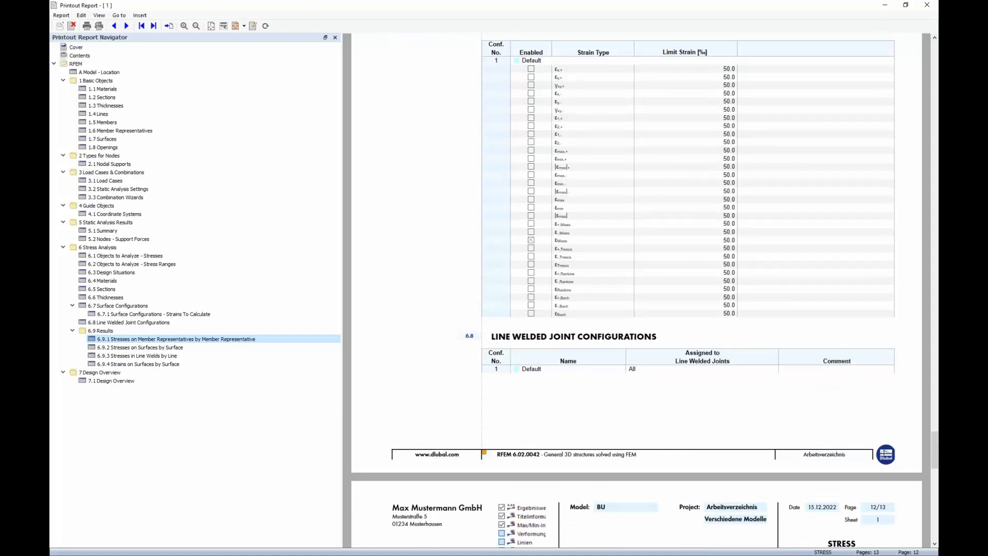
pyautogui.hotkey('alt', 'Tab')
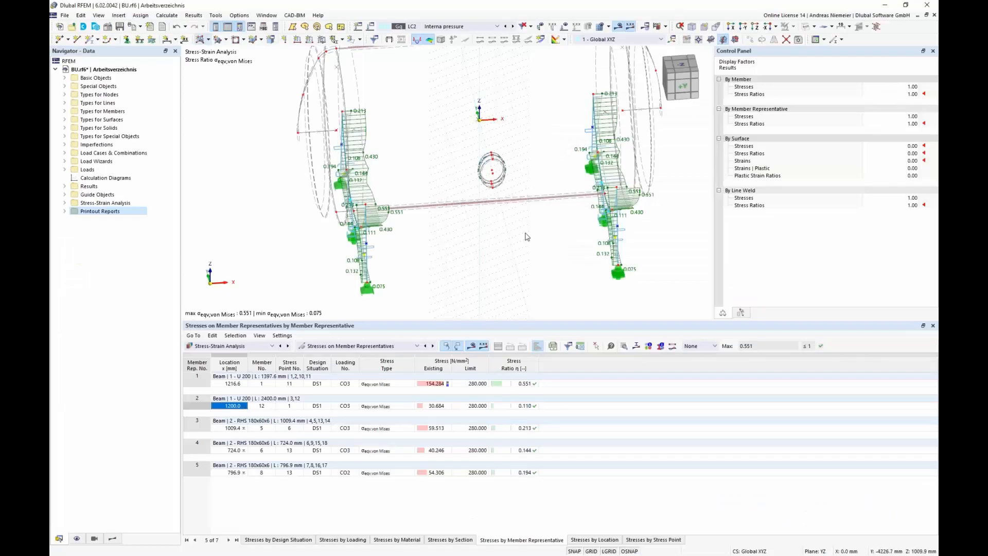
pyautogui.scroll(-1, 525, 238)
pyautogui.scroll(1, 499, 249)
pyautogui.moveTo(496, 249); pyautogui.dragTo(463, 240, button='middle')
pyautogui.scroll(-1, 463, 240)
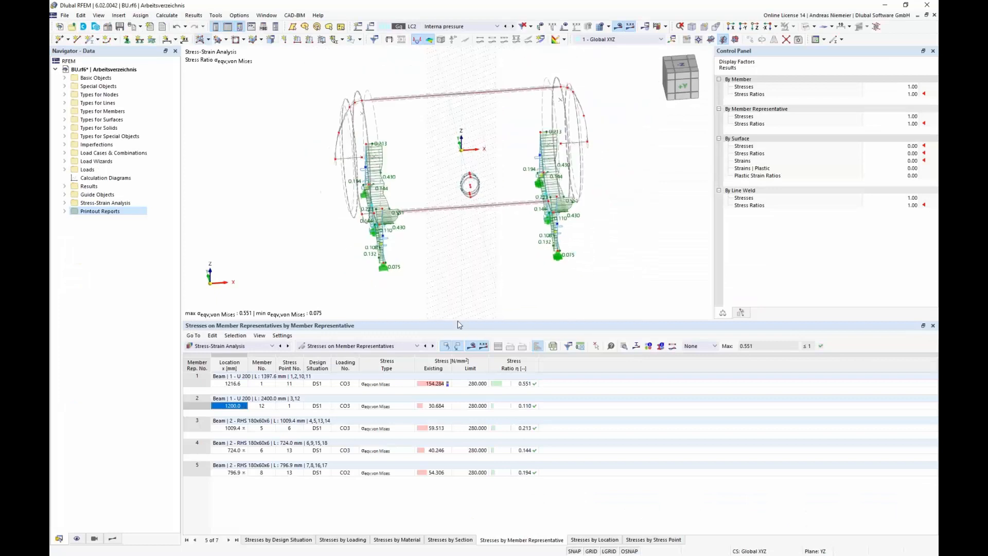
pyautogui.moveTo(458, 319); pyautogui.dragTo(458, 356)
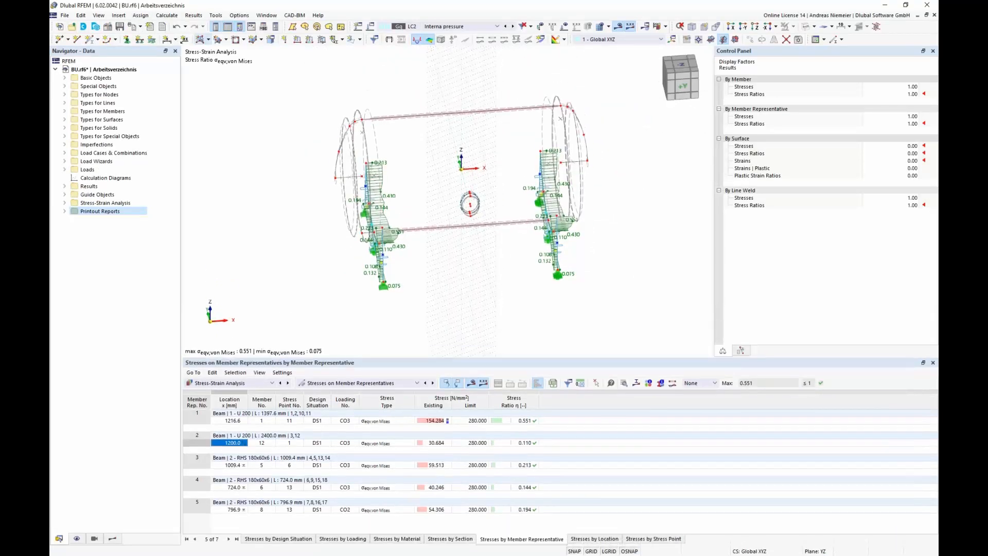
# Step: Show only the selected support frame and display it in a view along the X direction
pyautogui.click(115, 540)
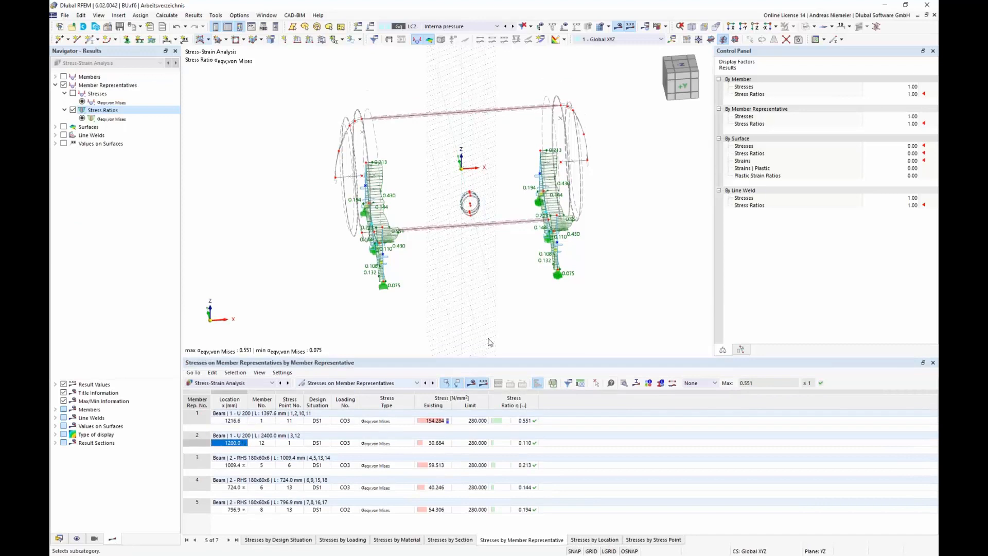
pyautogui.click(689, 90)
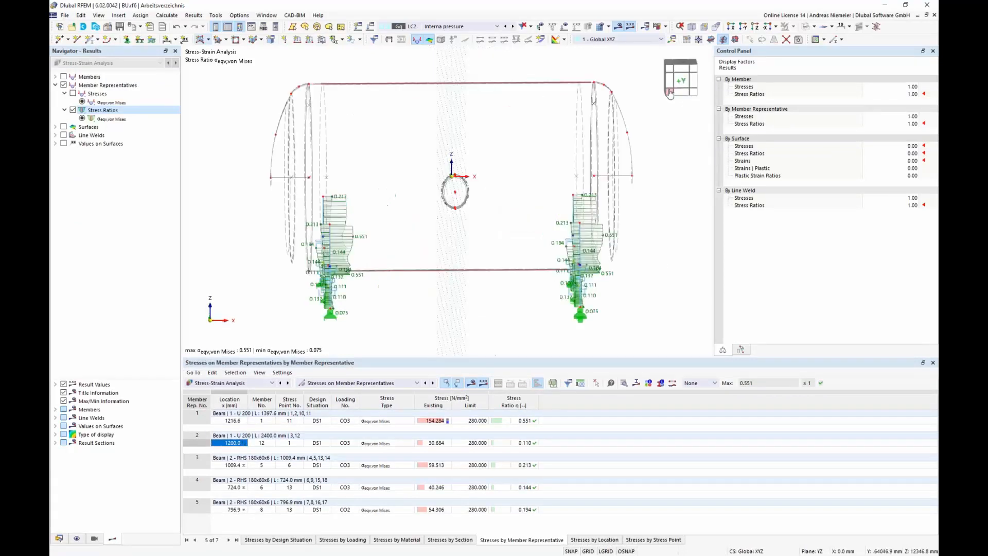
pyautogui.scroll(1, 387, 201)
pyautogui.moveTo(399, 165); pyautogui.dragTo(426, 321)
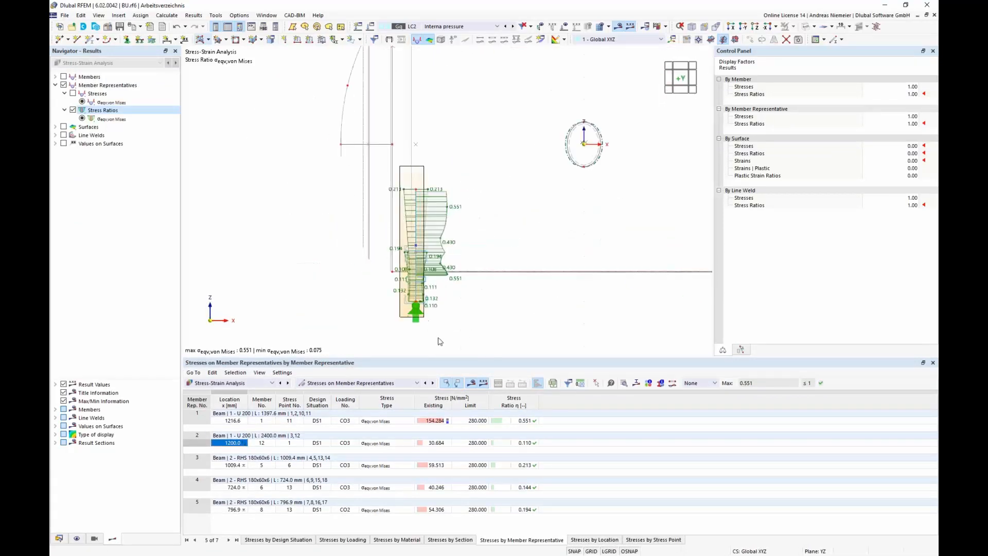
pyautogui.click(793, 27)
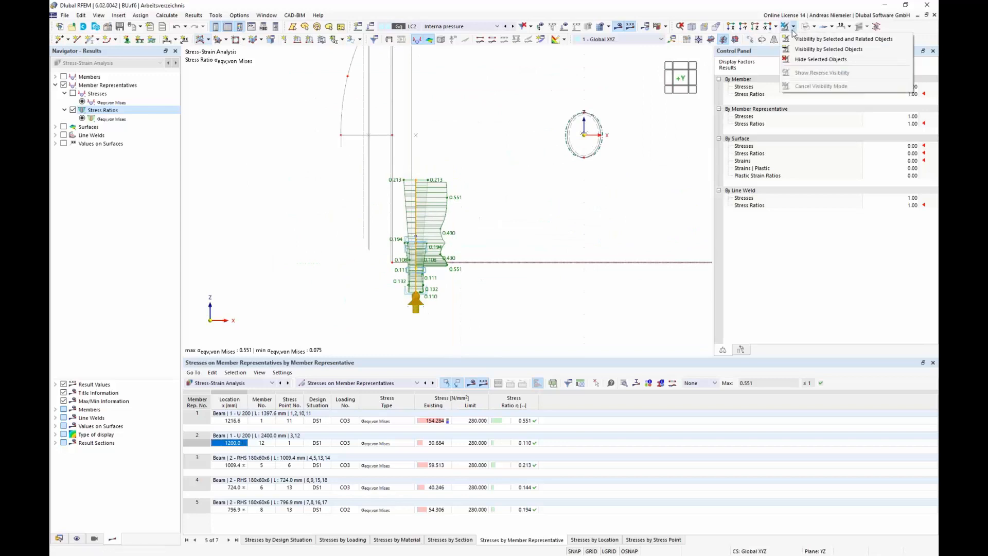
pyautogui.click(796, 48)
pyautogui.click(674, 80)
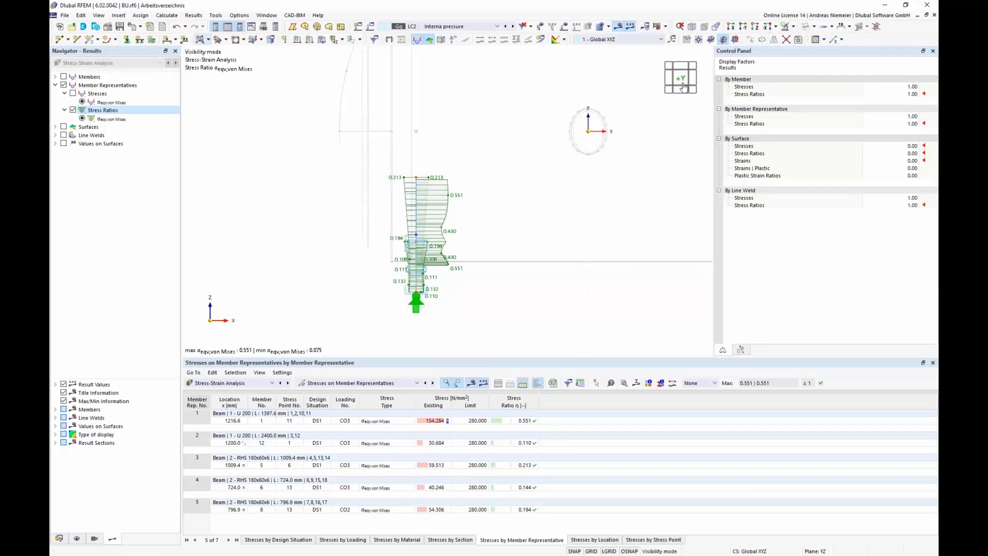
pyautogui.click(673, 81)
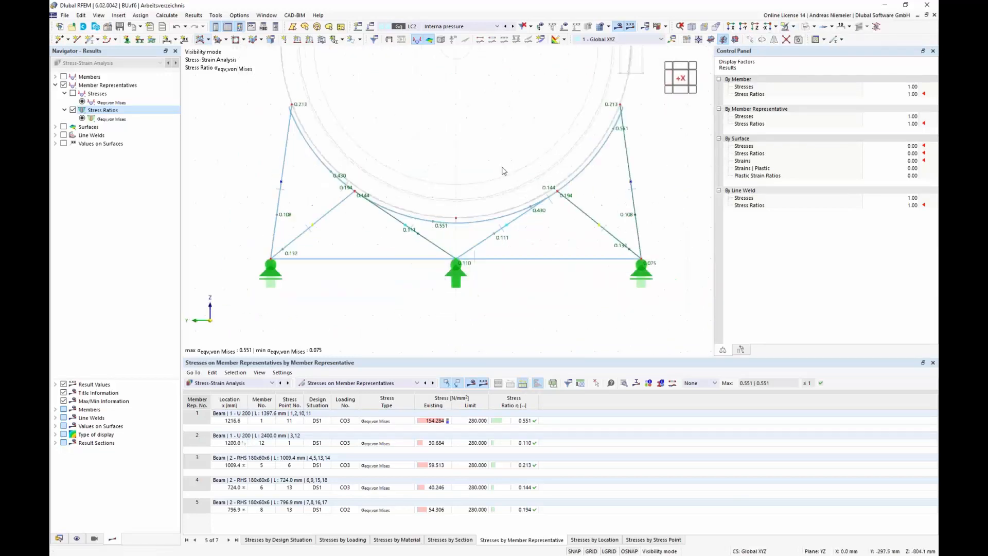
# Step: Display members without result diagrams and enable numbering only for members and member representatives
pyautogui.click(55, 409)
pyautogui.click(73, 435)
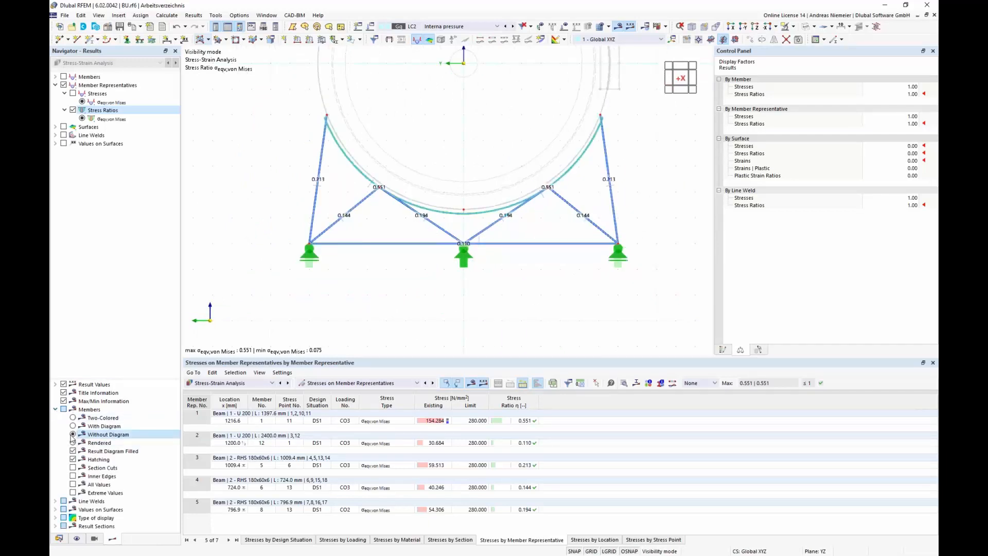
pyautogui.click(76, 538)
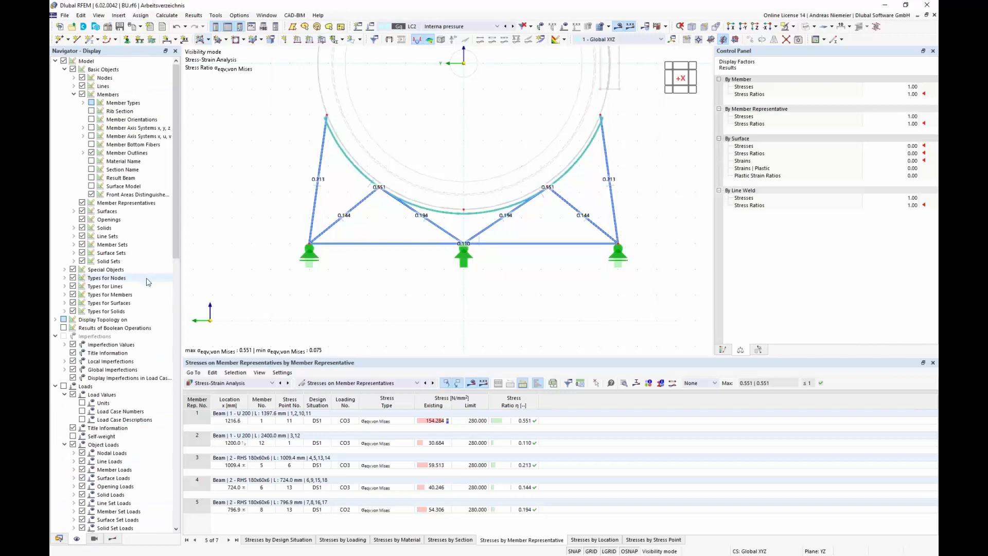
pyautogui.scroll(-10, 147, 293)
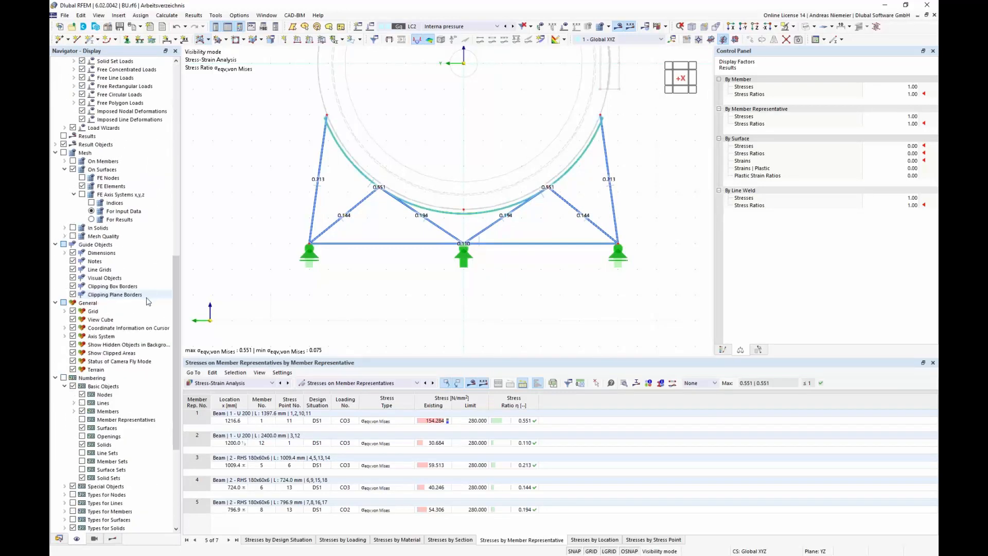
pyautogui.click(82, 477)
pyautogui.click(81, 444)
pyautogui.click(82, 428)
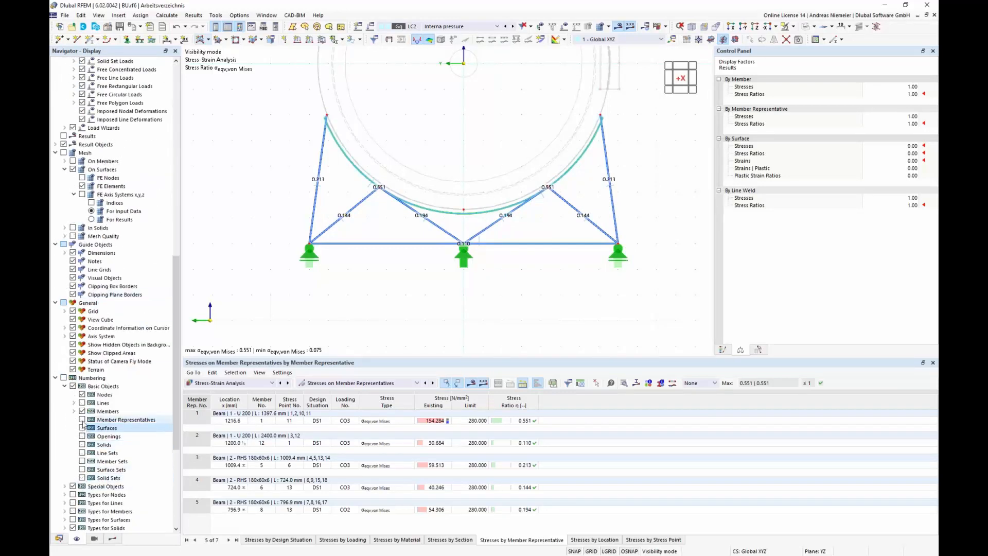
pyautogui.click(81, 420)
pyautogui.click(82, 411)
pyautogui.click(82, 394)
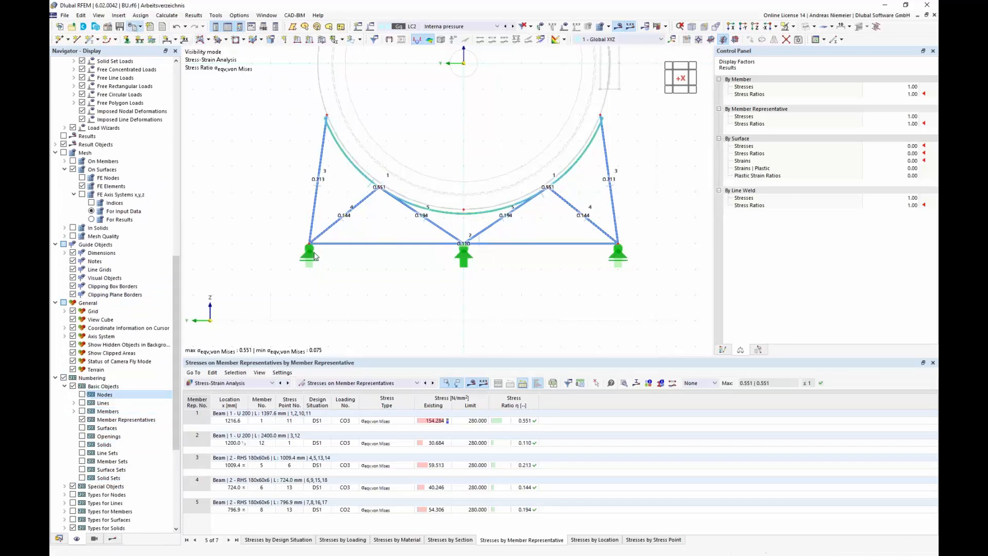
# Step: Send the support frame's stress ratio graphic to the printout report
pyautogui.click(132, 26)
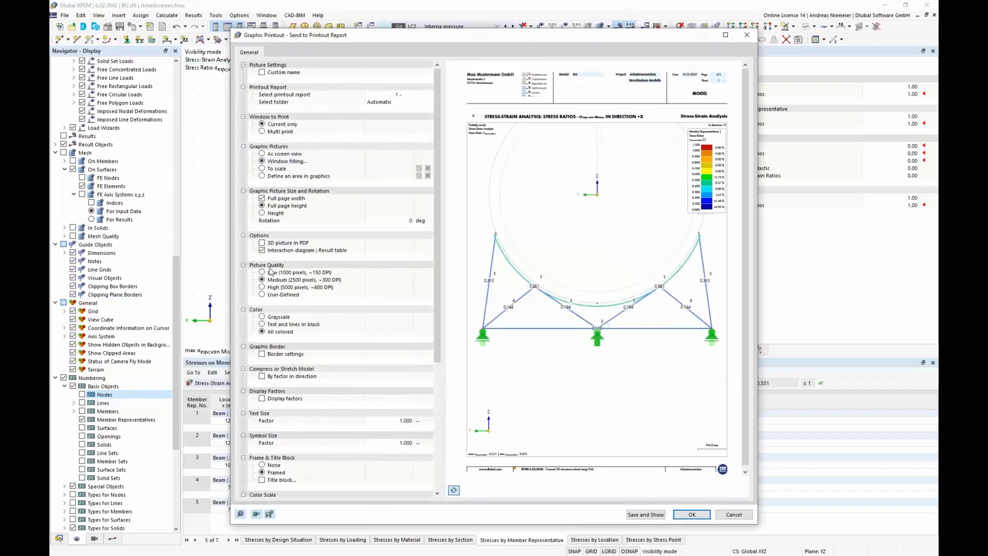
pyautogui.click(692, 514)
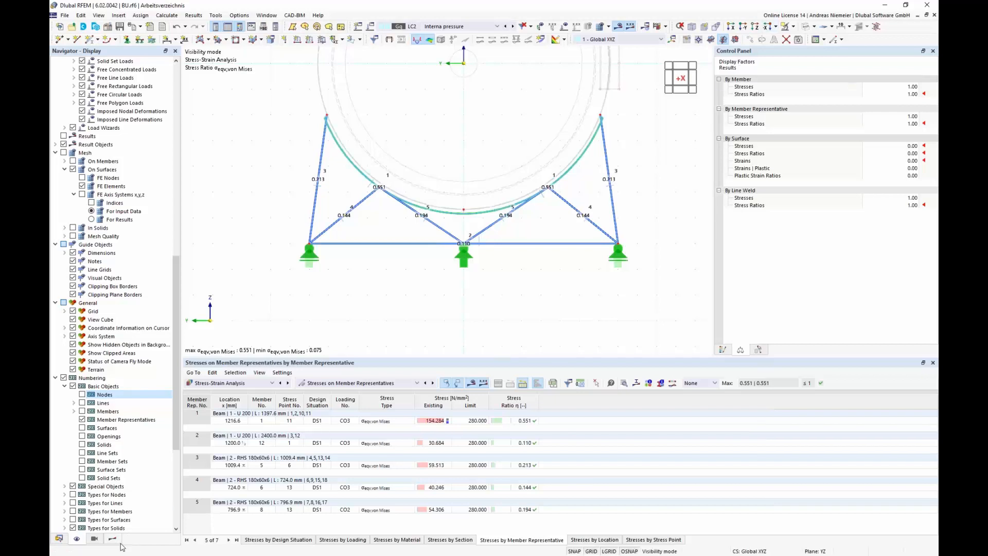
# Step: Switch the results display to von Mises stresses on surfaces, cancel visibility mode, and return to the isometric view
pyautogui.click(113, 538)
pyautogui.click(64, 85)
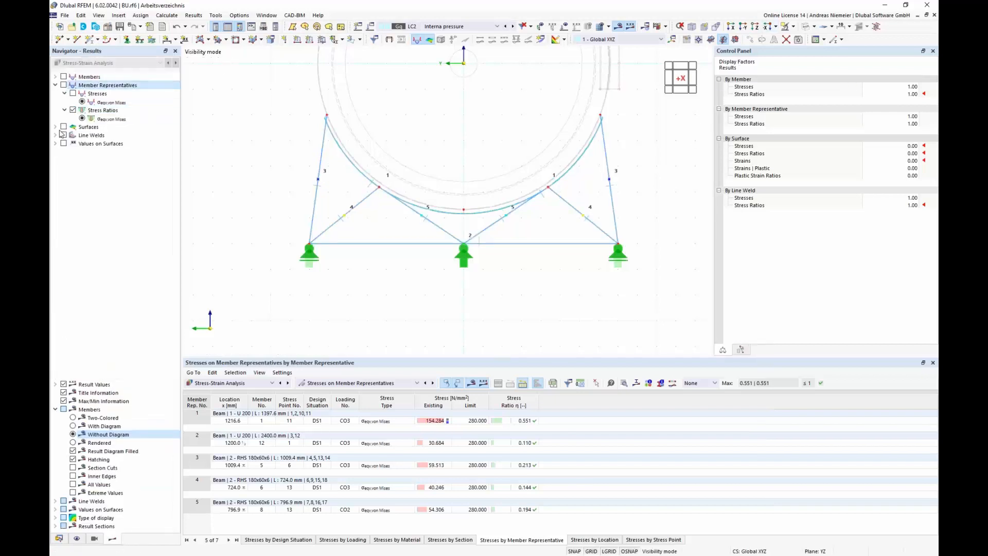
pyautogui.click(63, 127)
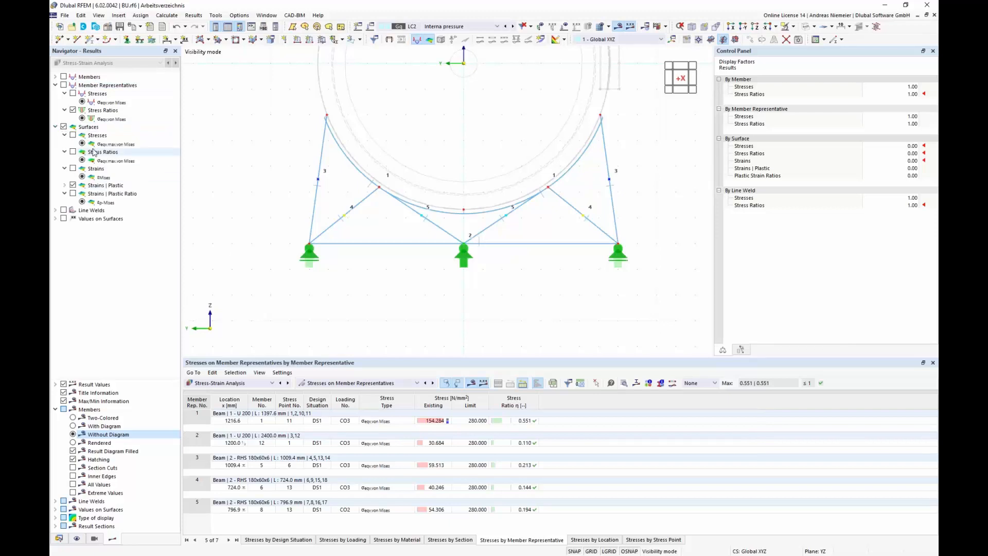
pyautogui.click(73, 134)
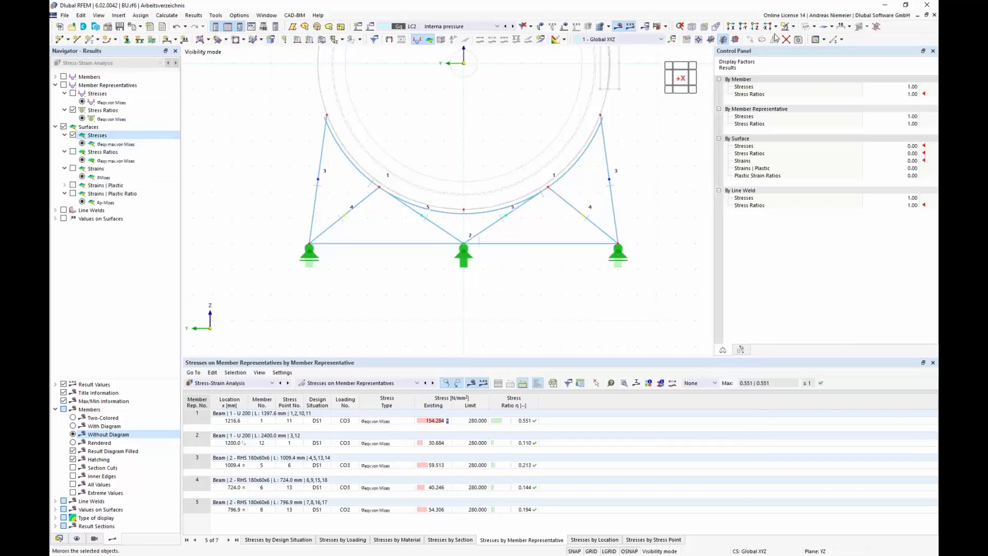
pyautogui.click(792, 27)
pyautogui.click(808, 91)
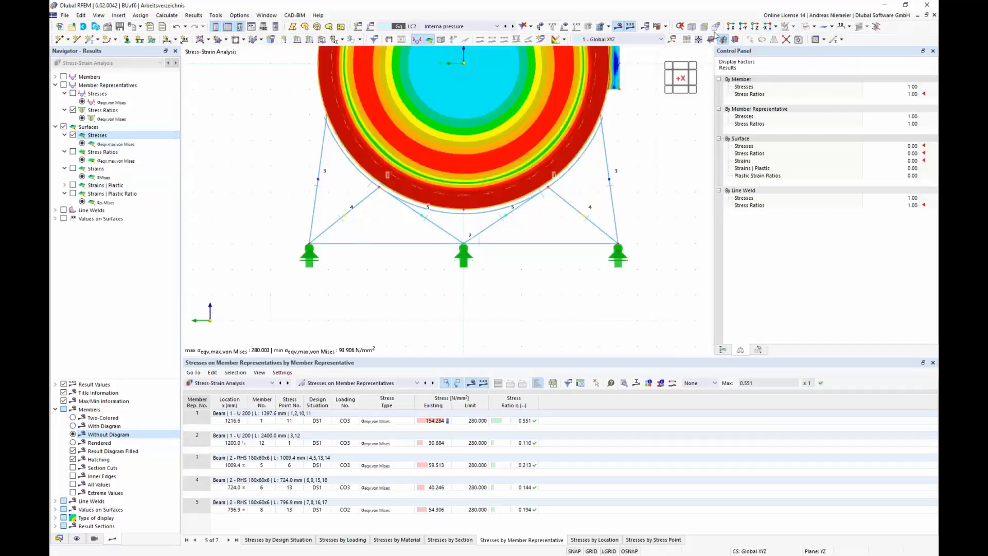
pyautogui.click(711, 37)
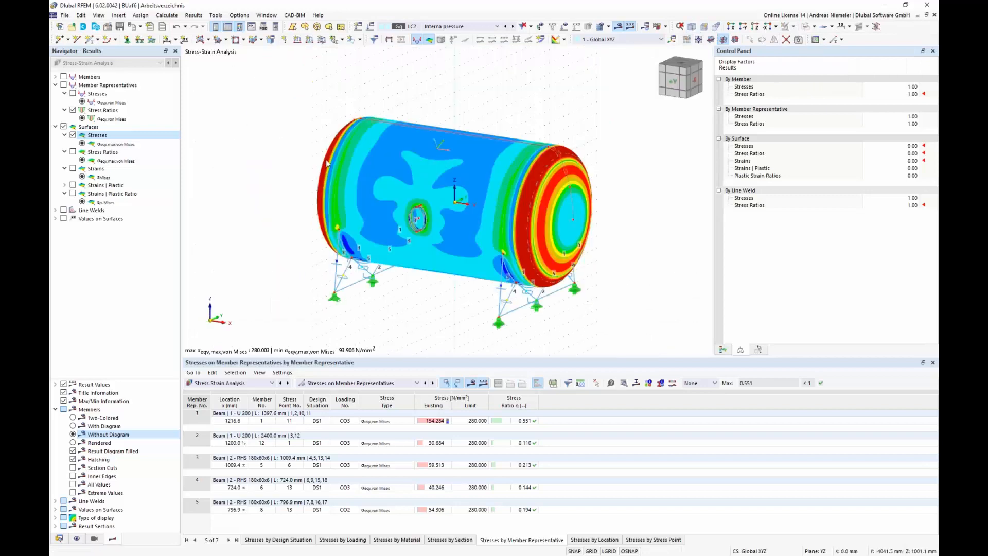
# Step: Show only the Vaulted Head surfaces using the surfaces-by-thickness visibility
pyautogui.click(95, 539)
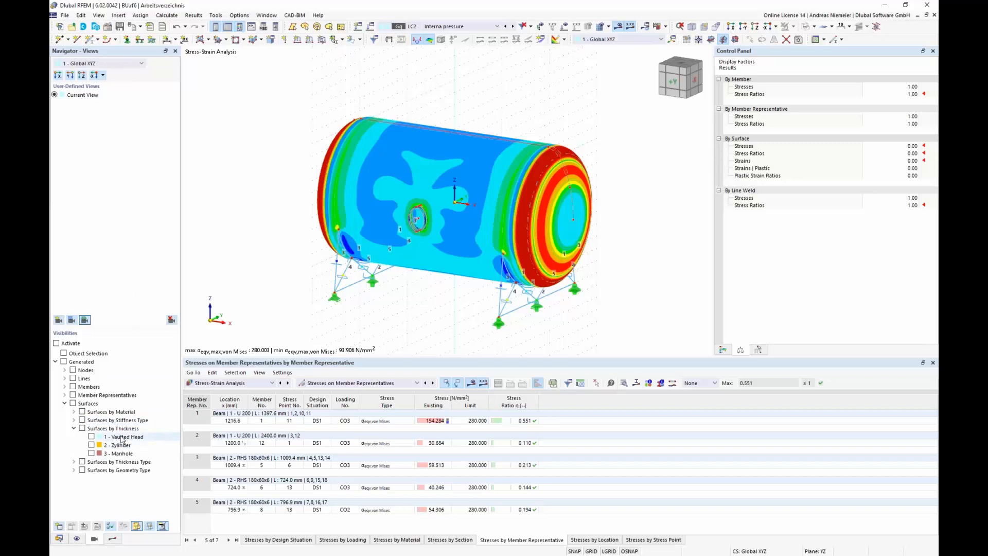
pyautogui.click(92, 437)
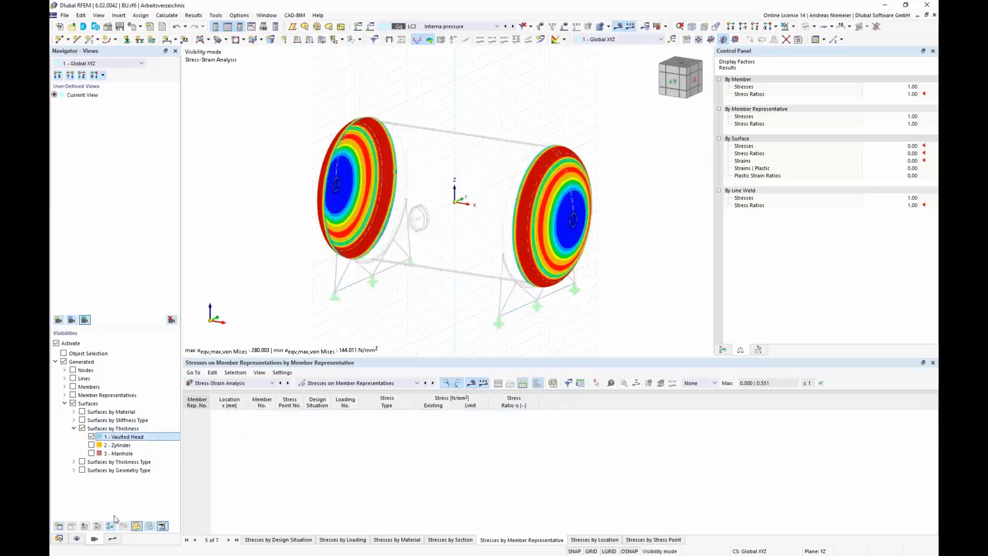
# Step: Show result values on surfaces limited to extreme values
pyautogui.click(112, 540)
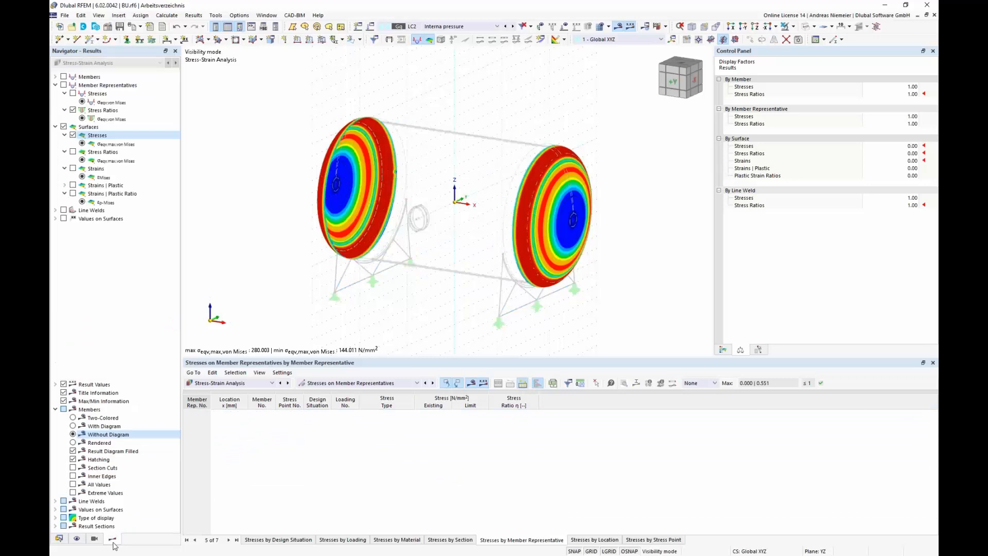
pyautogui.click(63, 218)
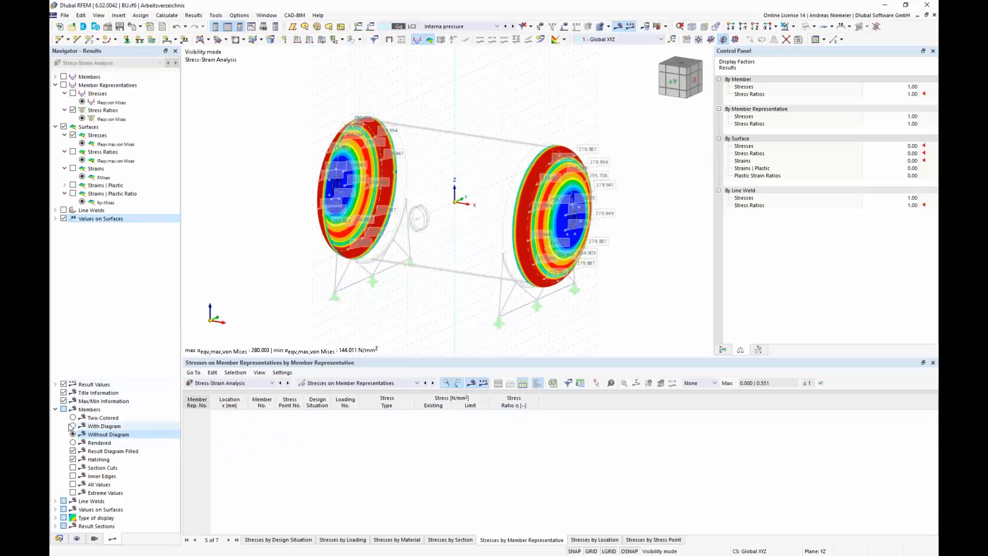
pyautogui.click(55, 409)
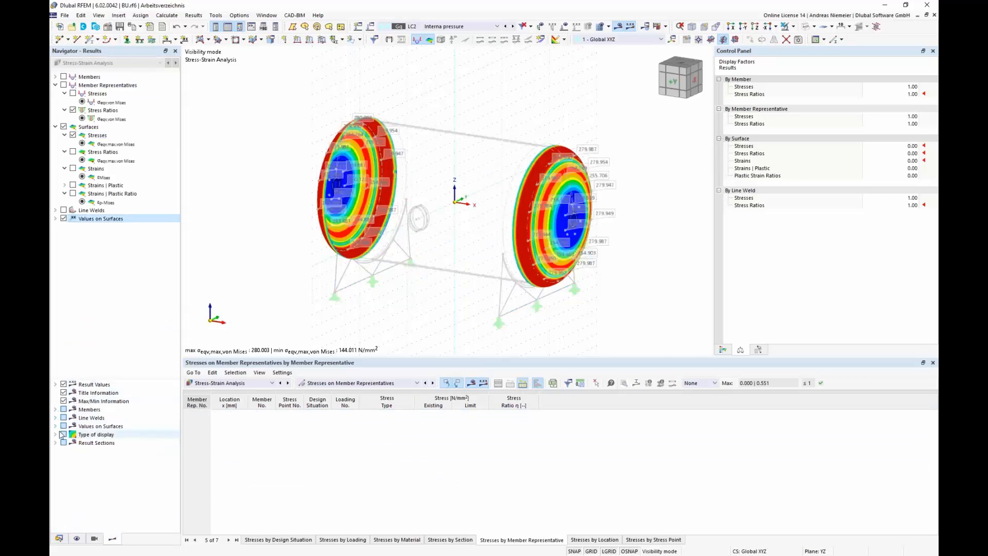
pyautogui.click(55, 426)
pyautogui.click(73, 434)
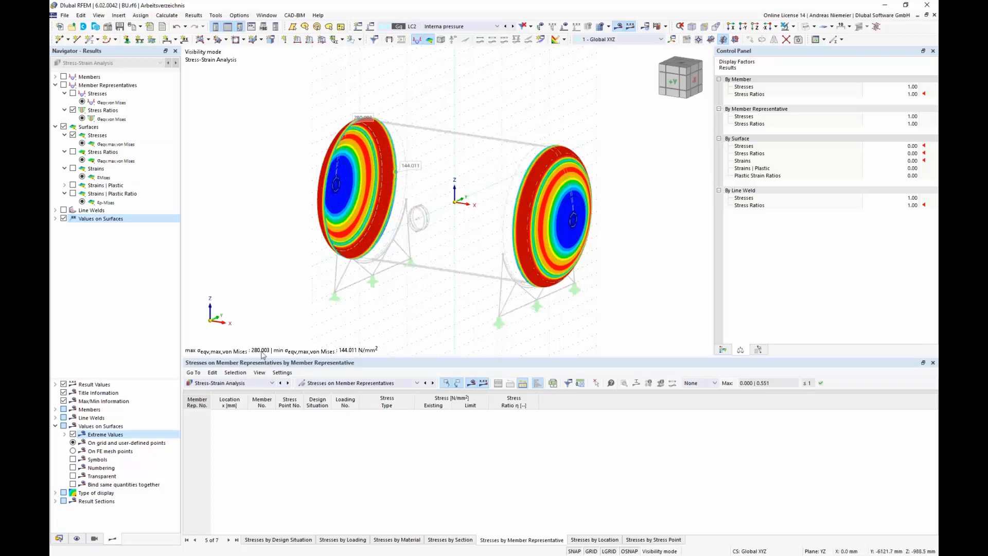
# Step: Send the vaulted heads' von Mises stress graphic to the printout report
pyautogui.click(133, 29)
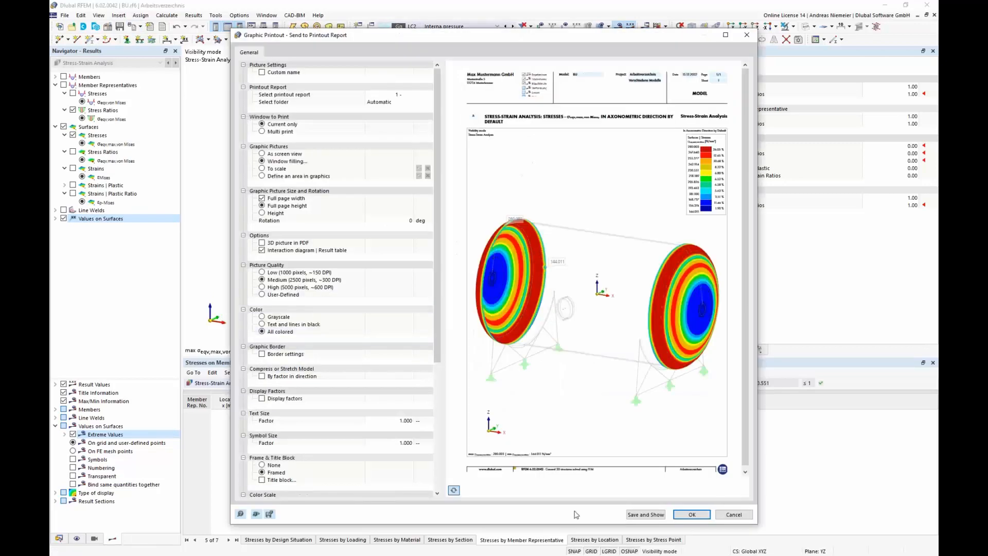
pyautogui.click(680, 516)
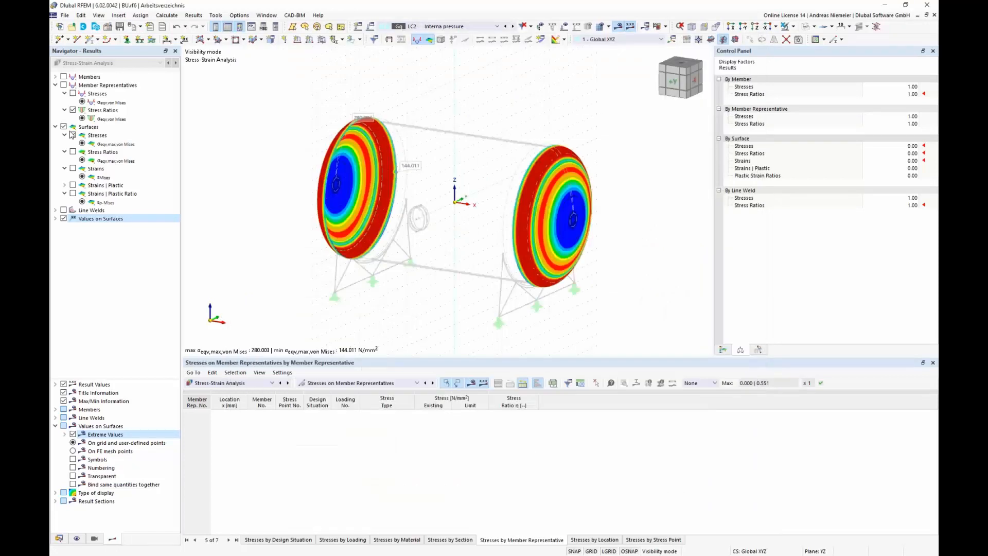
# Step: Display von Mises strains on the surfaces and send the graphic to the printout report
pyautogui.click(72, 135)
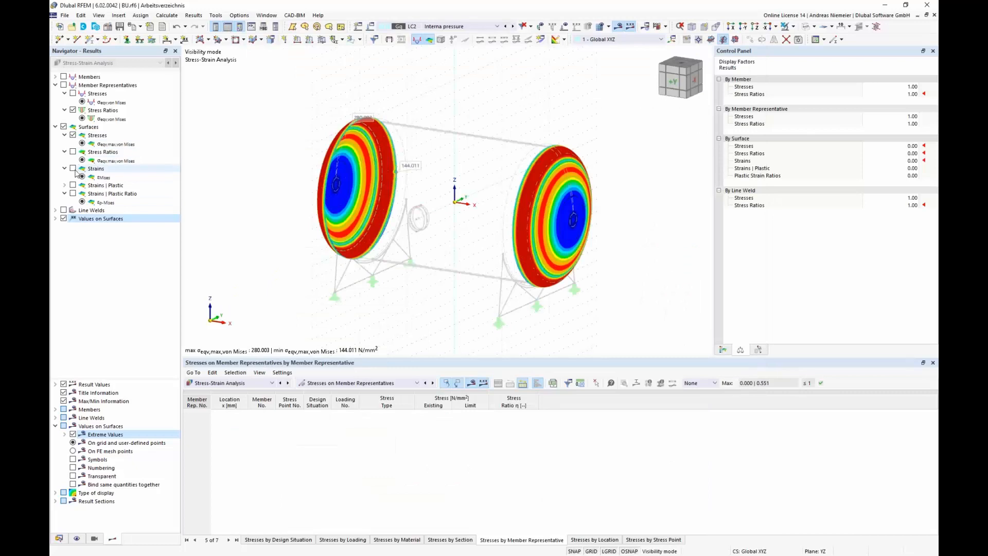
pyautogui.click(73, 169)
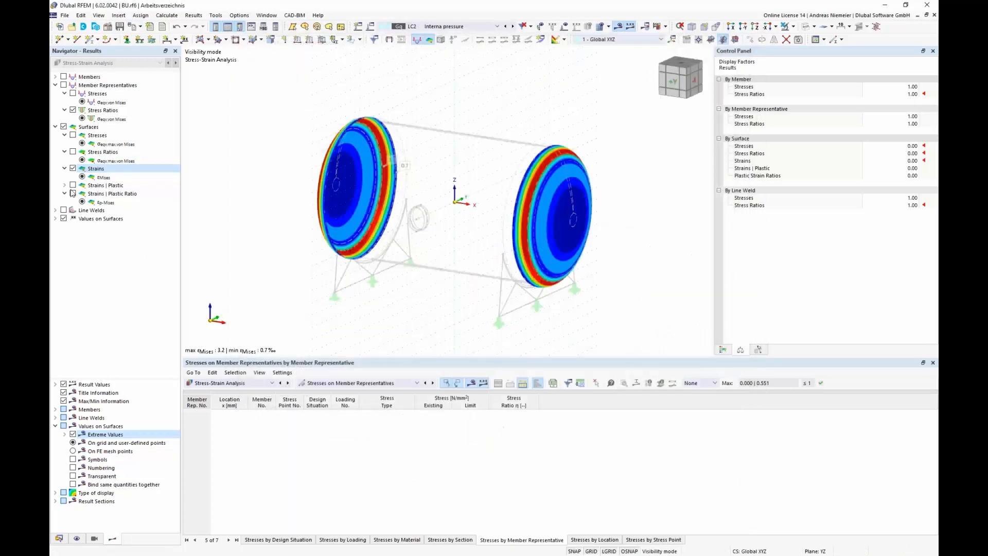
# Step: Display the plastic strain ratio on the vaulted heads and send it to the printout report
pyautogui.click(73, 194)
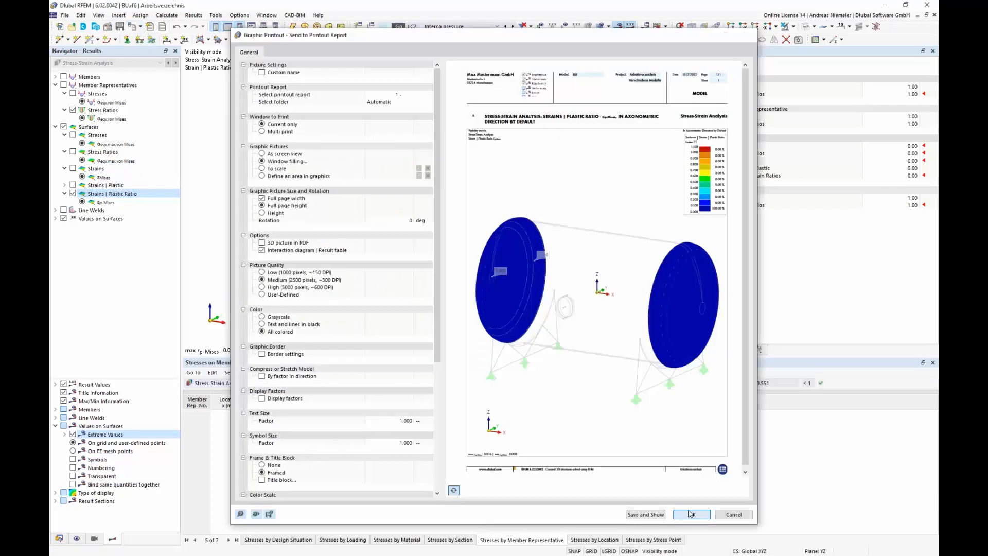
pyautogui.click(690, 514)
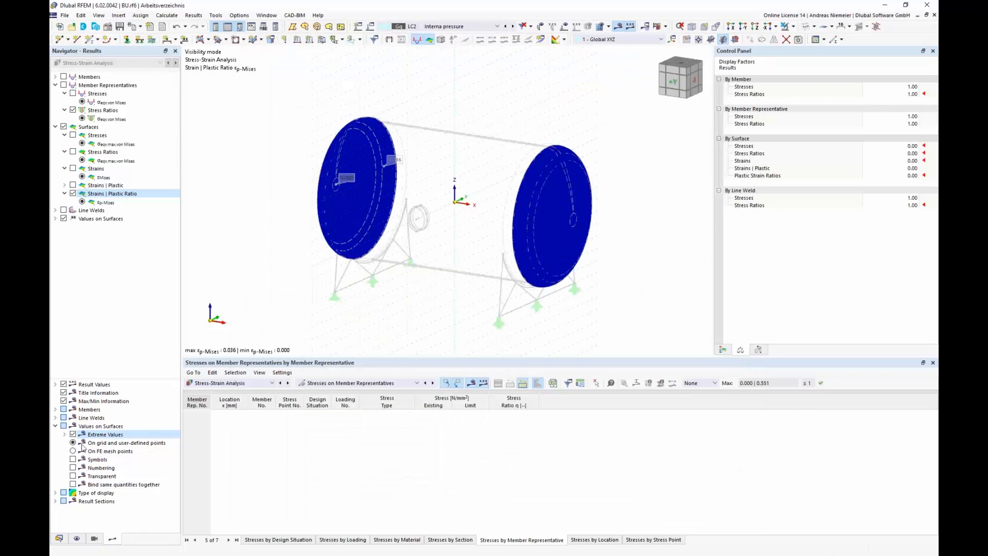
pyautogui.click(94, 538)
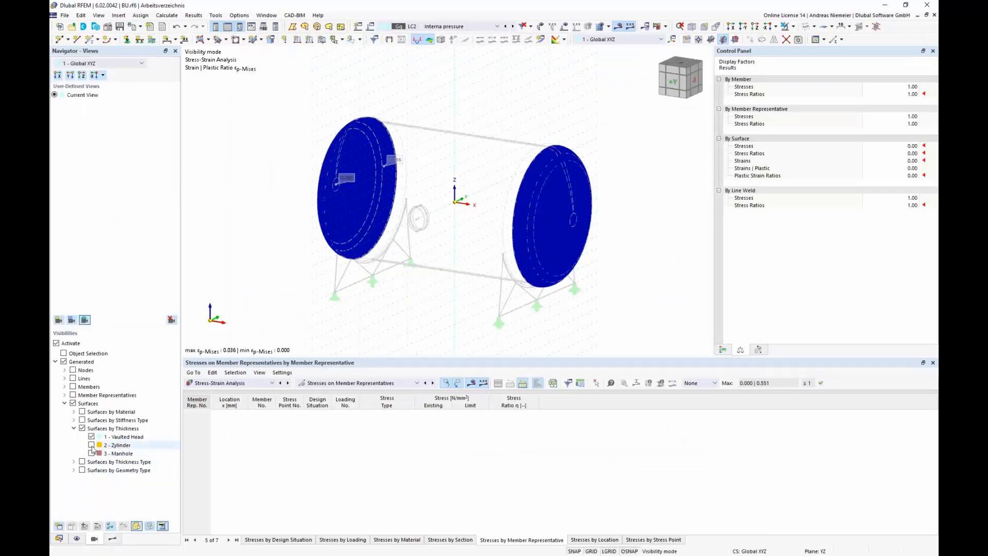
# Step: Make the cylinder surfaces visible again and display von Mises stresses on all surfaces
pyautogui.click(91, 445)
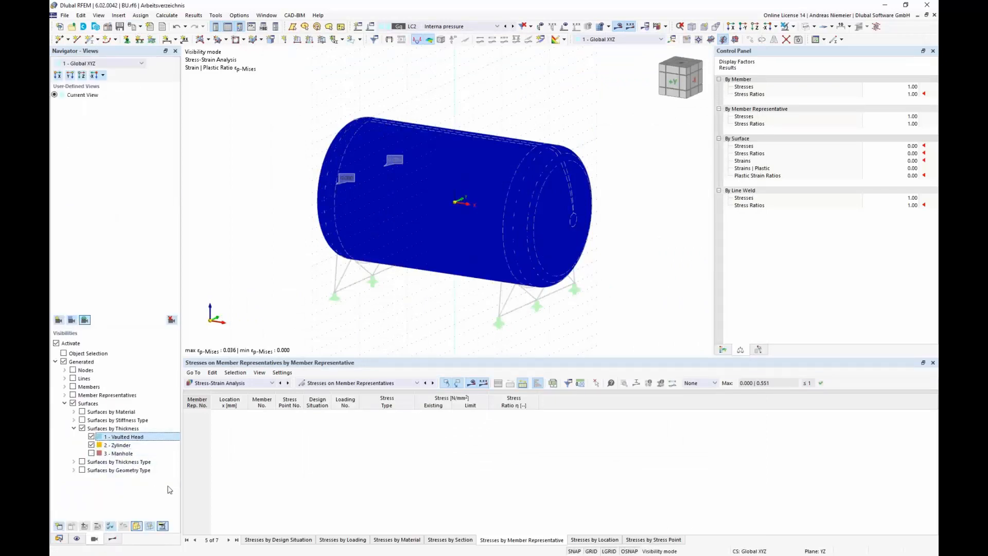
pyautogui.click(114, 540)
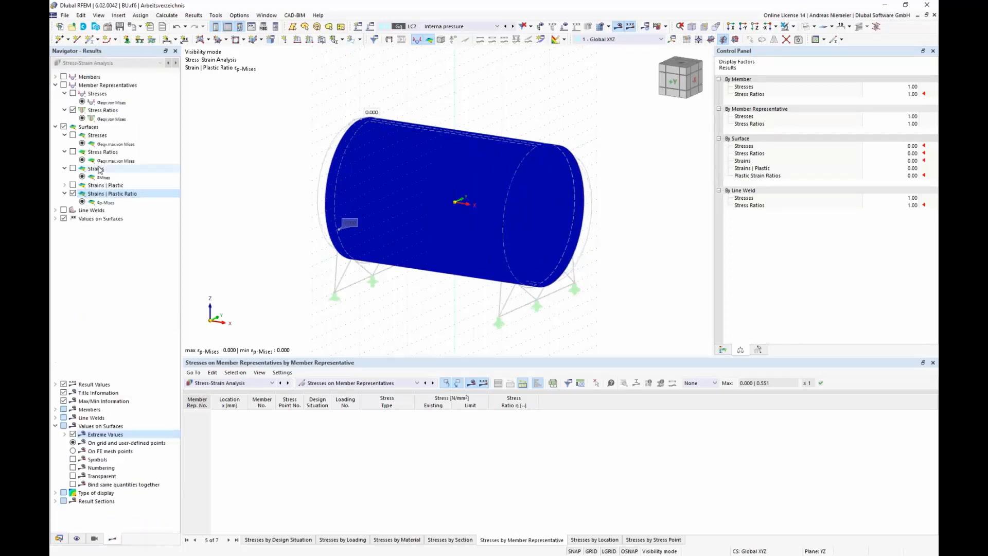
pyautogui.click(73, 135)
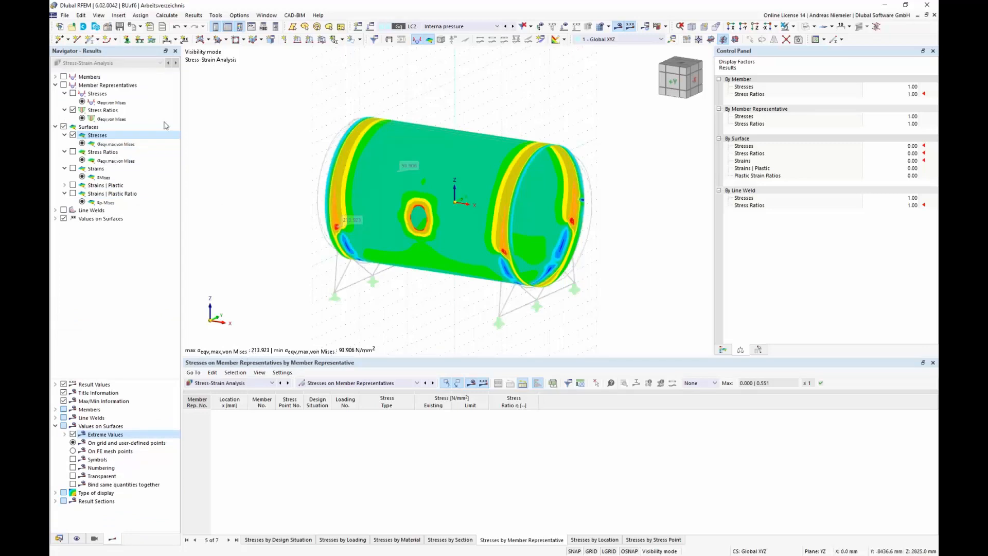
# Step: Send the von Mises stress graphic to the printout report with the 3D picture in PDF option enabled
pyautogui.click(134, 30)
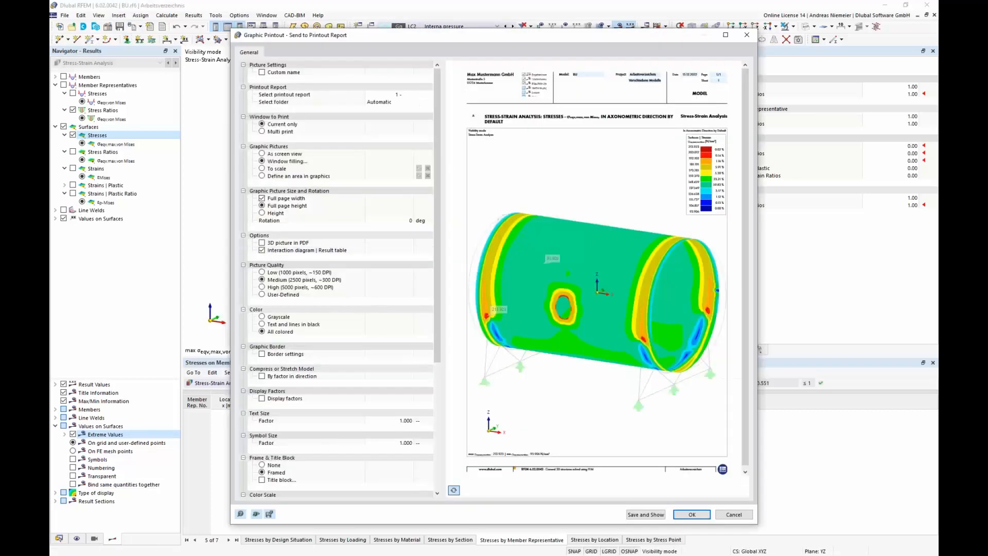
pyautogui.click(280, 242)
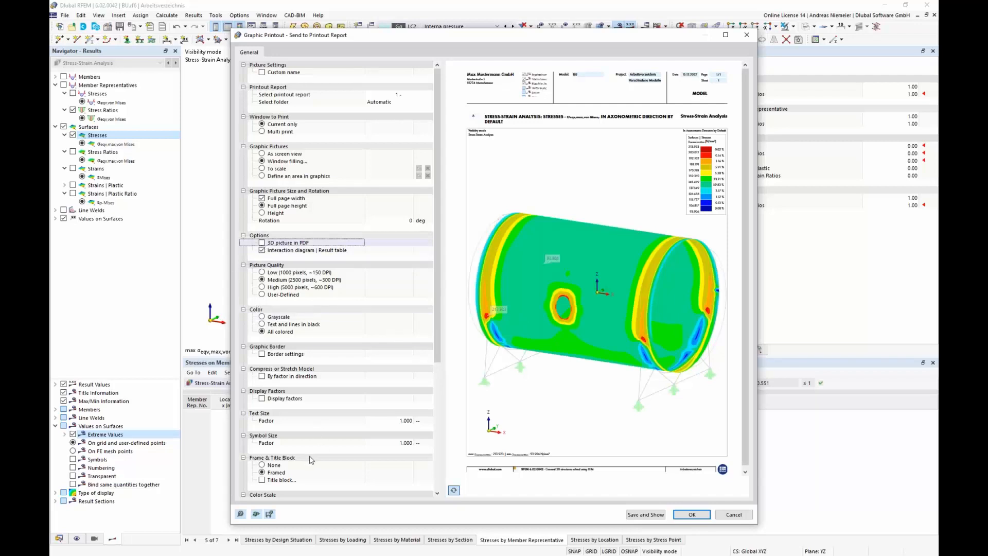
pyautogui.press('space')
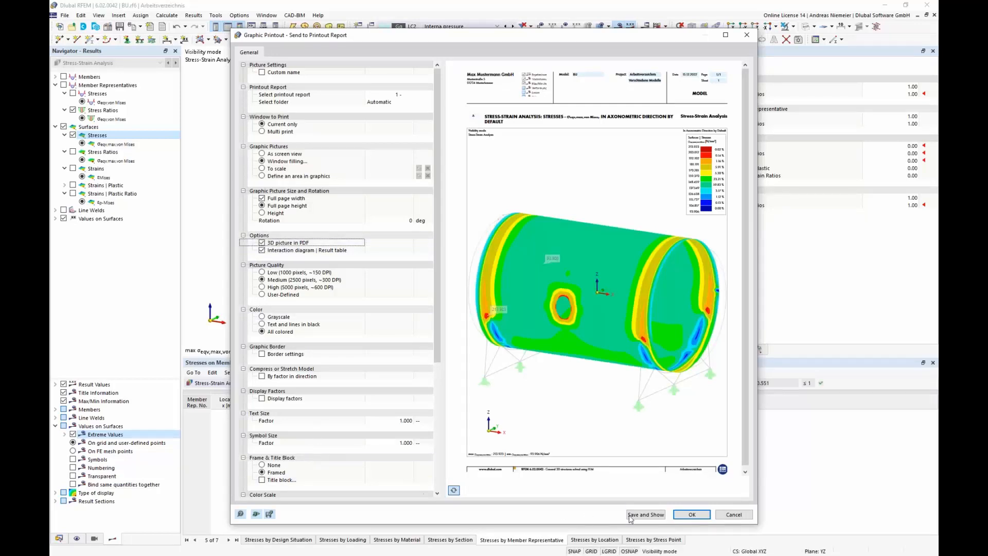
pyautogui.click(691, 515)
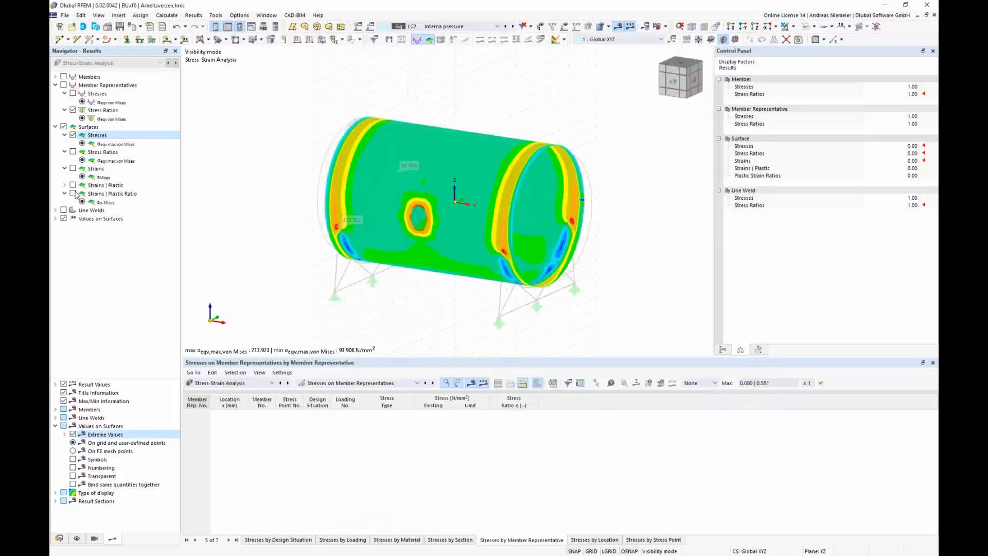
# Step: Display von Mises stress ratios on the surfaces and send that graphic to the printout report
pyautogui.click(73, 152)
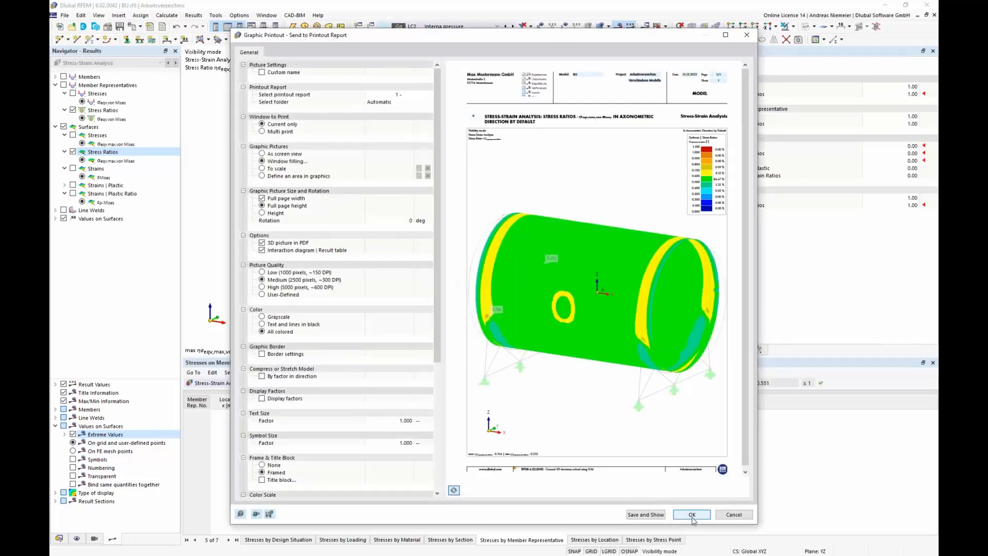
pyautogui.click(692, 516)
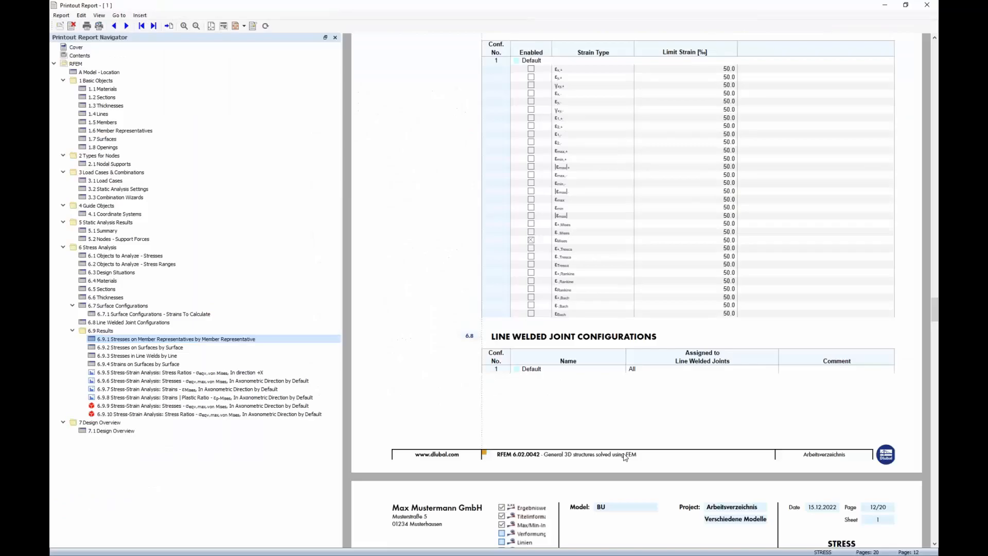
# Step: Review the newly added stress-strain graphics in the printout report's results chapter
pyautogui.click(201, 380)
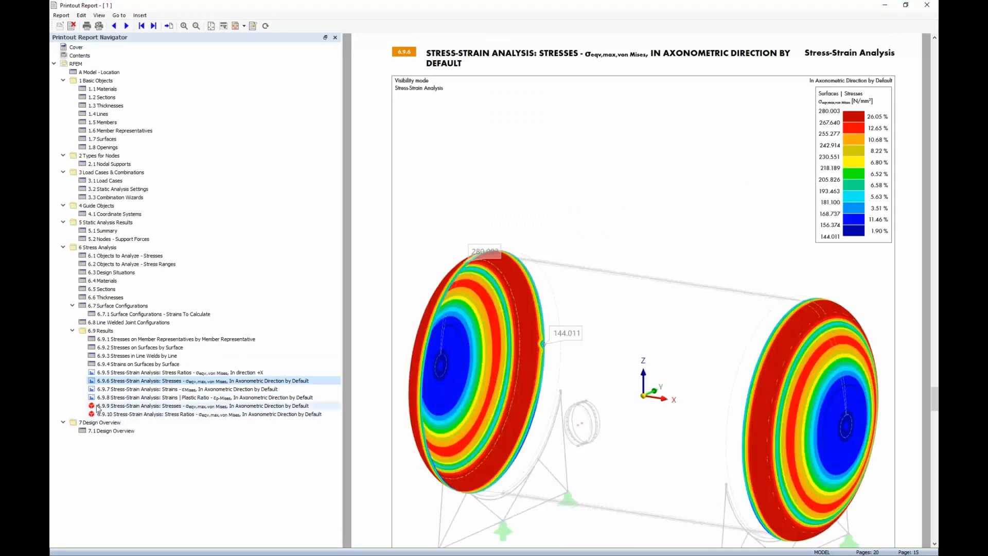
pyautogui.click(98, 406)
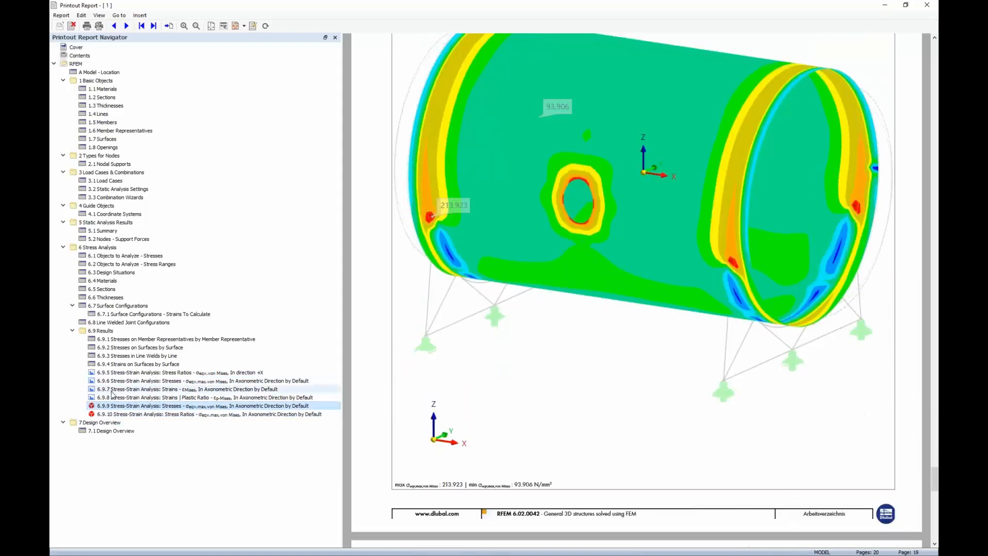
pyautogui.click(112, 390)
pyautogui.scroll(-2, 460, 306)
pyautogui.scroll(3, 468, 280)
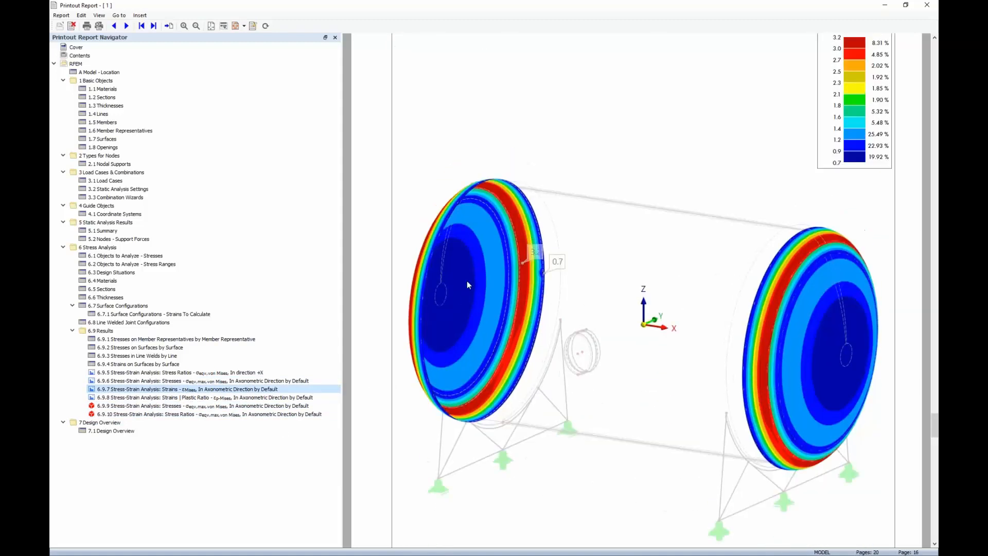
pyautogui.click(211, 26)
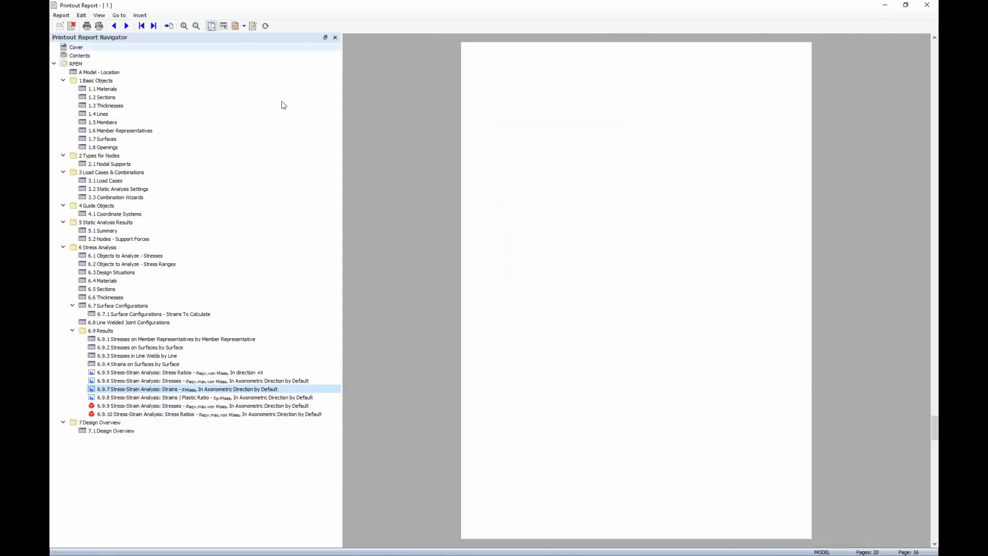
pyautogui.click(136, 406)
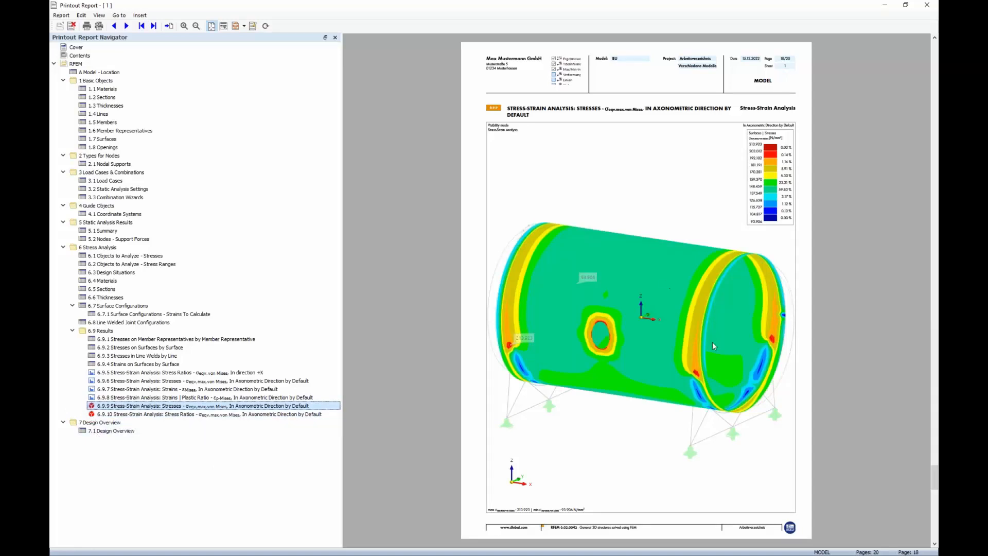
# Step: Export the printout report to PDF as P on the Desktop and open the exported file
pyautogui.click(61, 15)
pyautogui.click(93, 74)
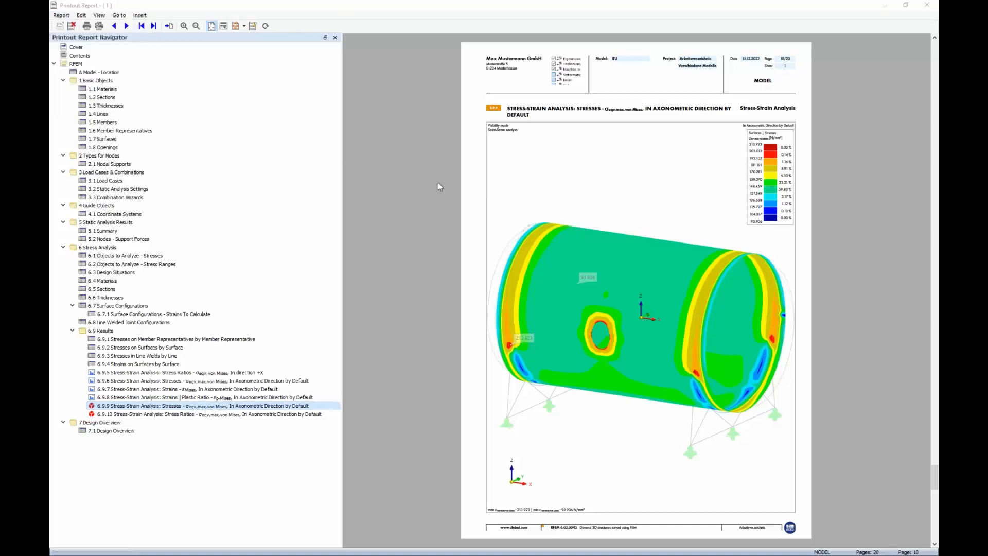
pyautogui.click(356, 263)
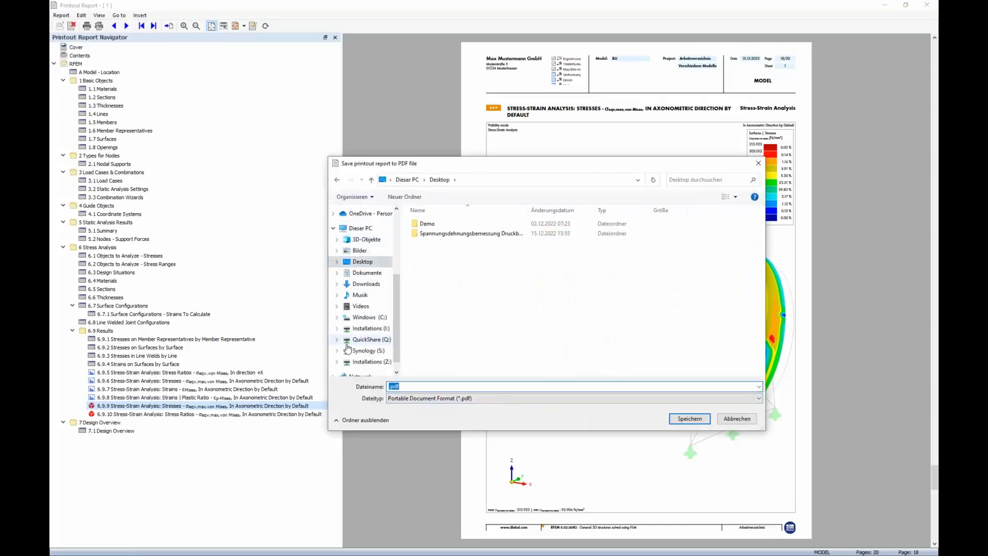
pyautogui.write('P')
pyautogui.press('Return')
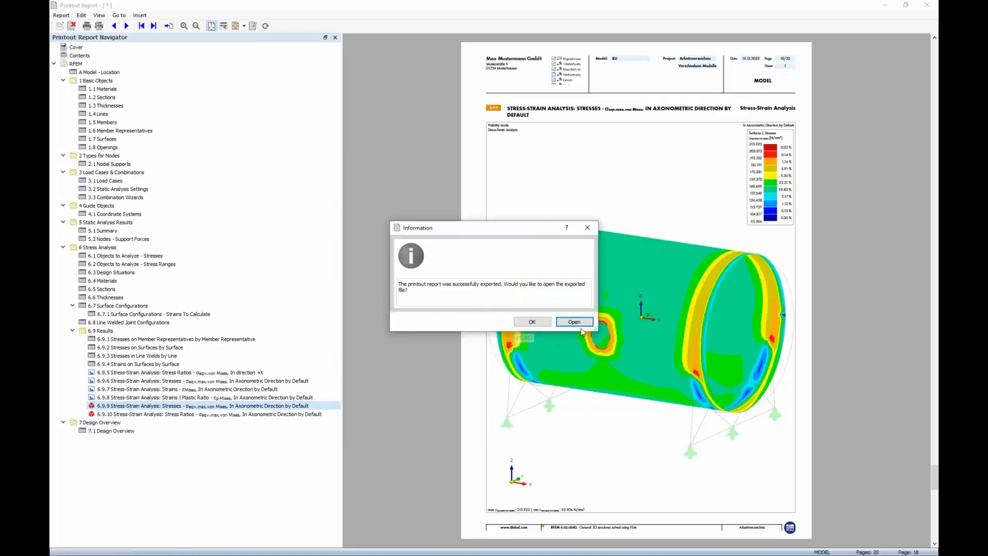
pyautogui.click(578, 324)
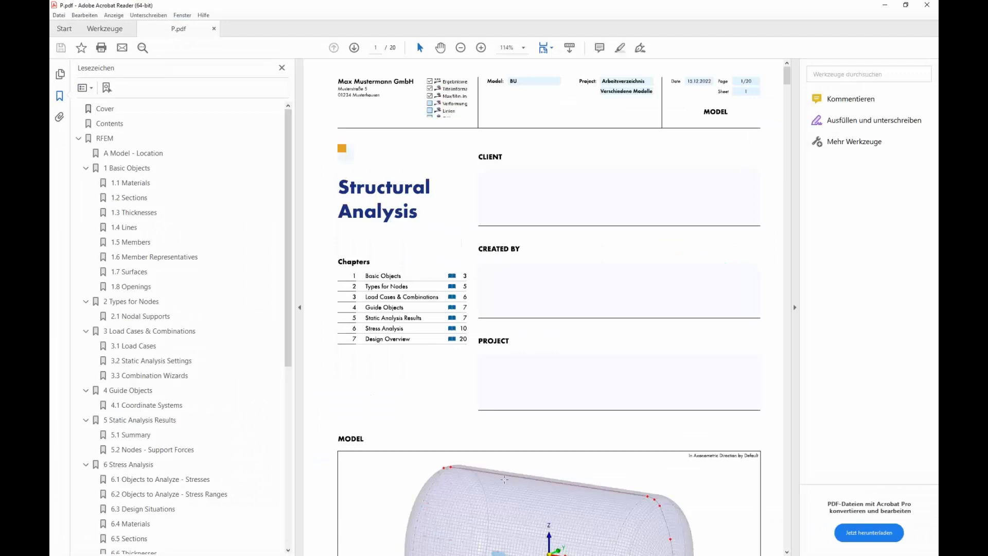
# Step: Fit the full page in the PDF viewer and always trust this document to enable its 3D content
pyautogui.click(549, 48)
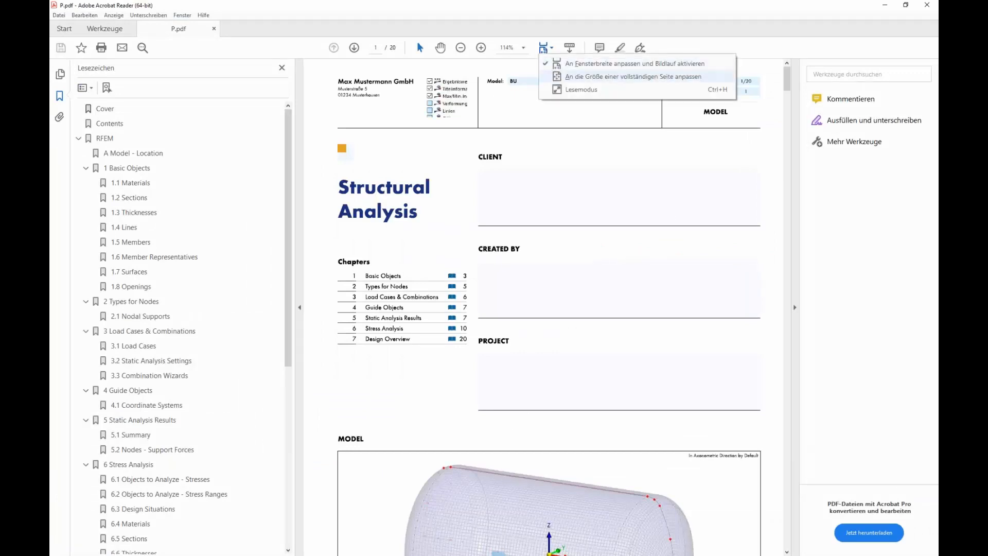
pyautogui.click(559, 77)
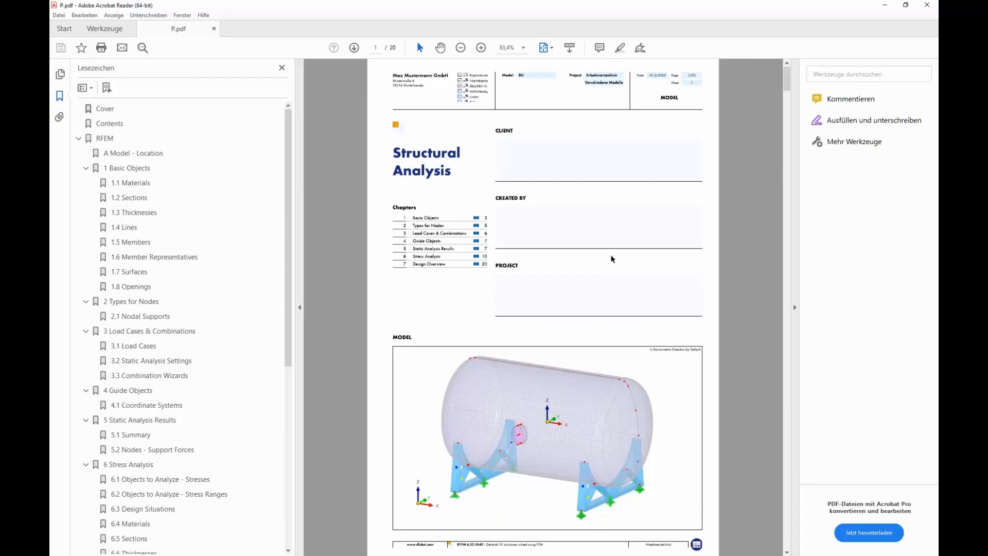
pyautogui.scroll(-7, 509, 206)
pyautogui.scroll(-12, 510, 209)
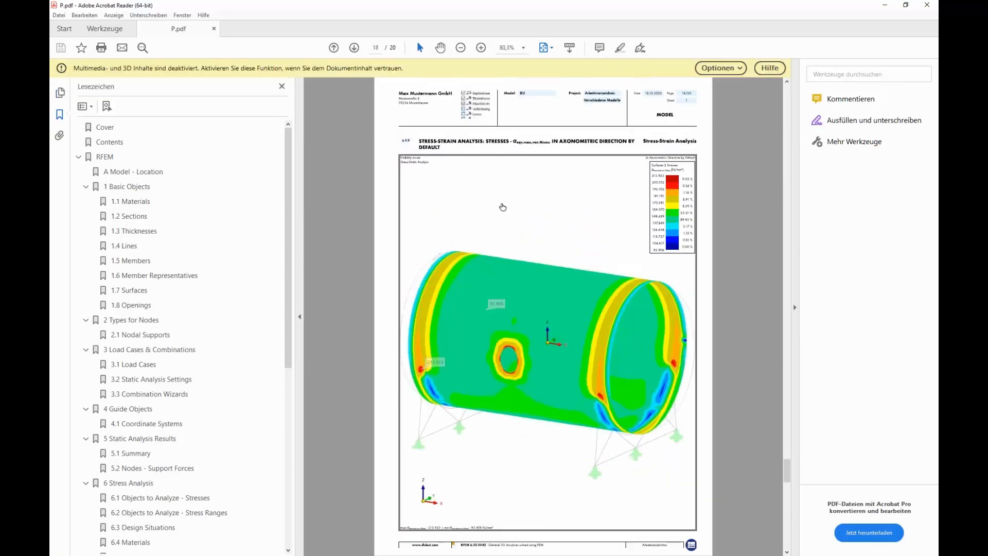
pyautogui.click(744, 67)
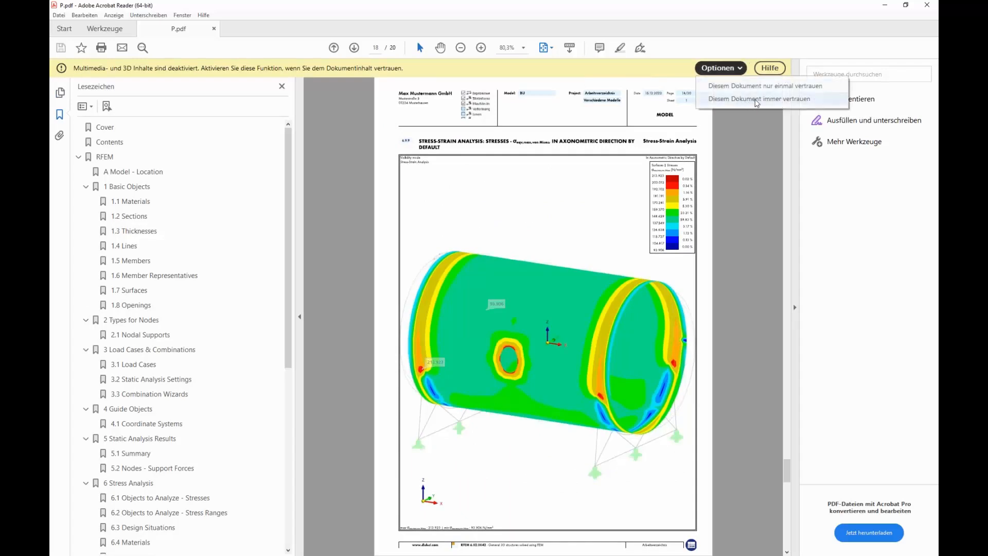
pyautogui.click(757, 99)
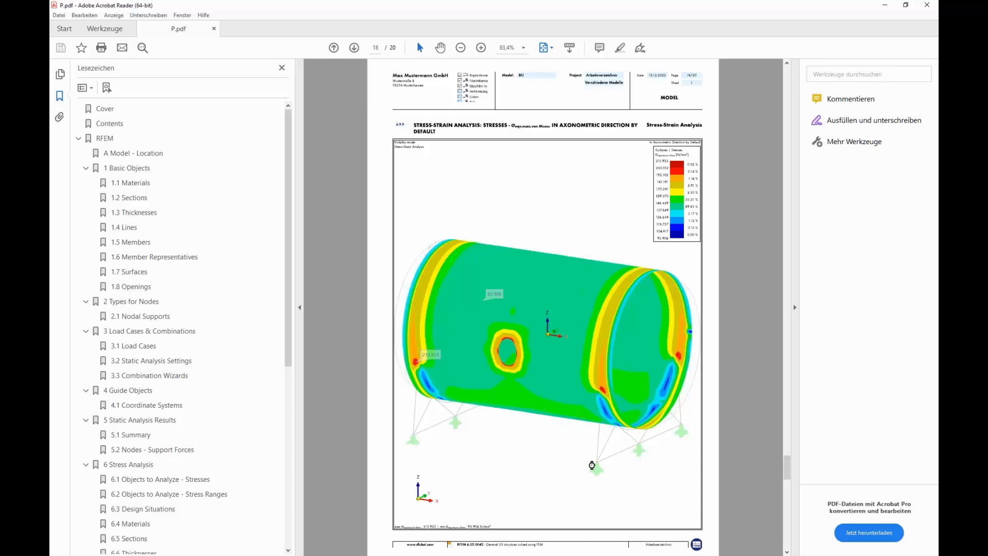
# Step: Rotate the interactive 3D von Mises stress picture in the PDF, then close the PDF viewer
pyautogui.click(594, 464)
pyautogui.moveTo(606, 452); pyautogui.dragTo(613, 412)
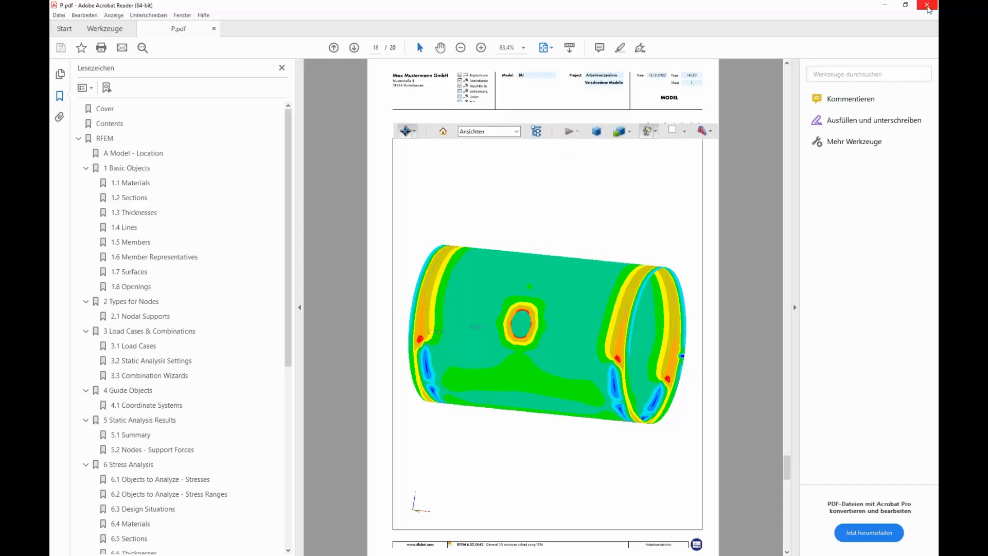
pyautogui.click(928, 5)
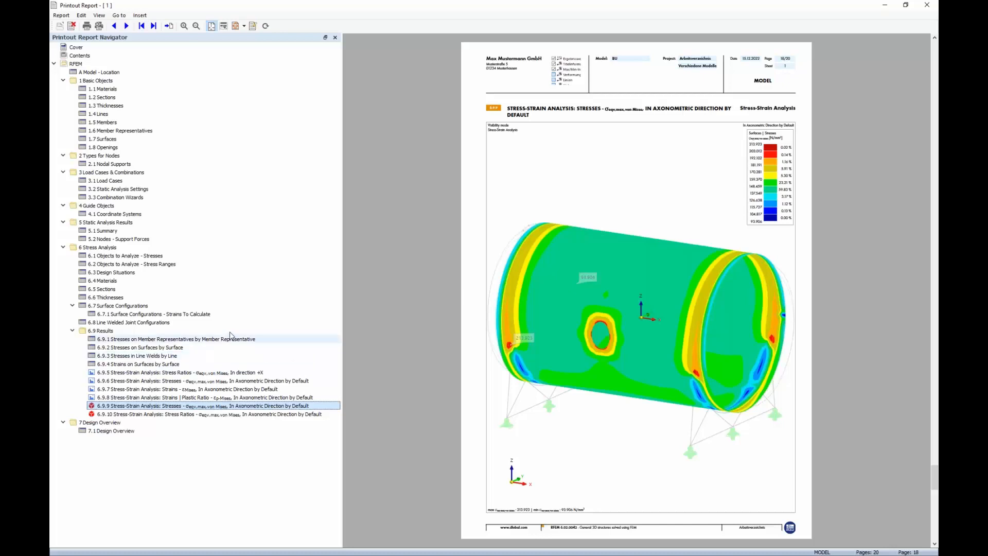
# Step: Export the printout report to HTML as P on the Desktop and open the exported web page
pyautogui.click(62, 15)
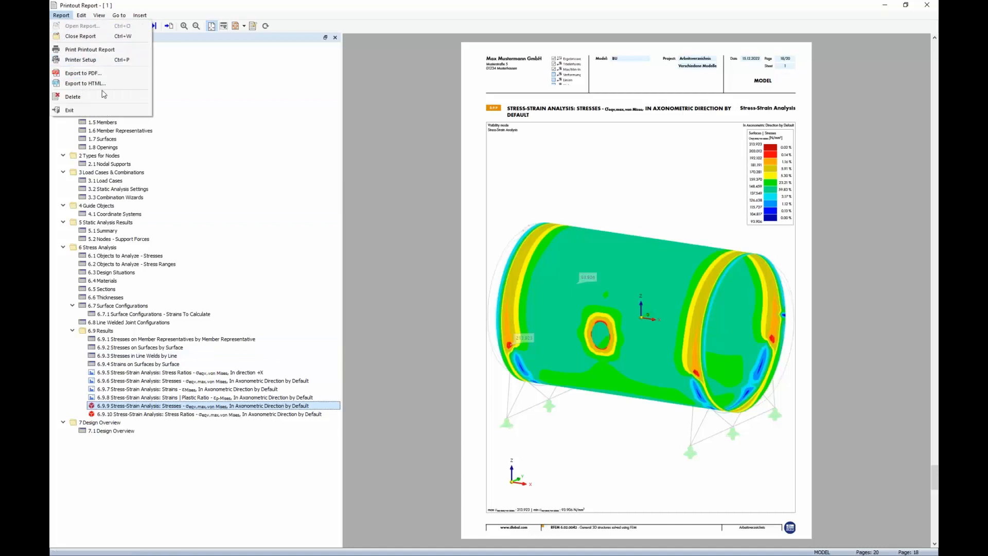
pyautogui.click(86, 83)
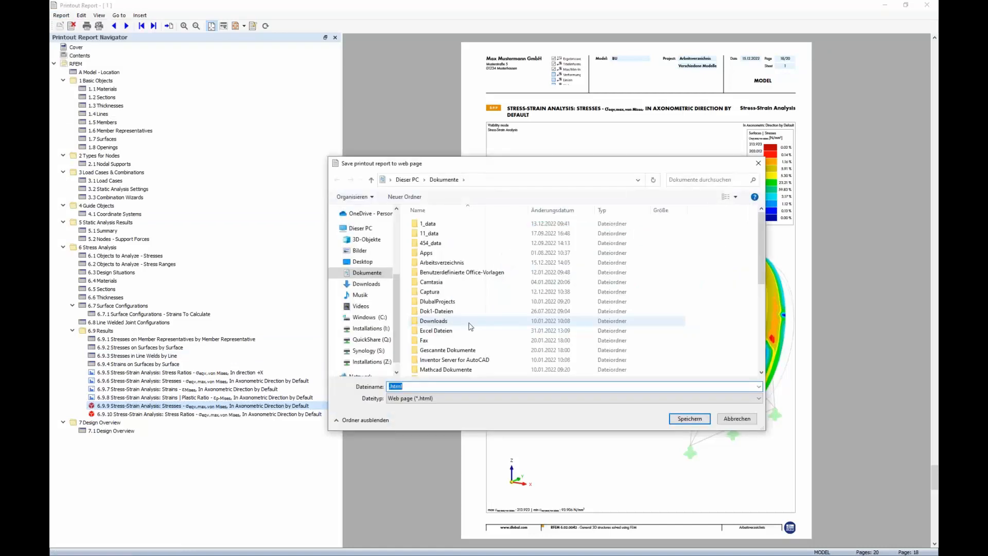
pyautogui.moveTo(396, 278); pyautogui.dragTo(395, 216)
pyautogui.click(363, 228)
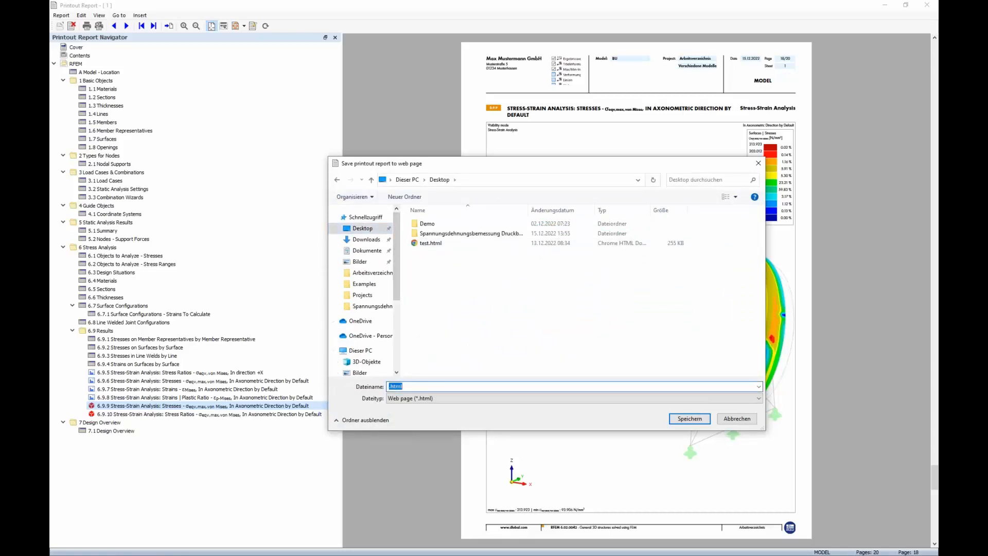
pyautogui.write('P')
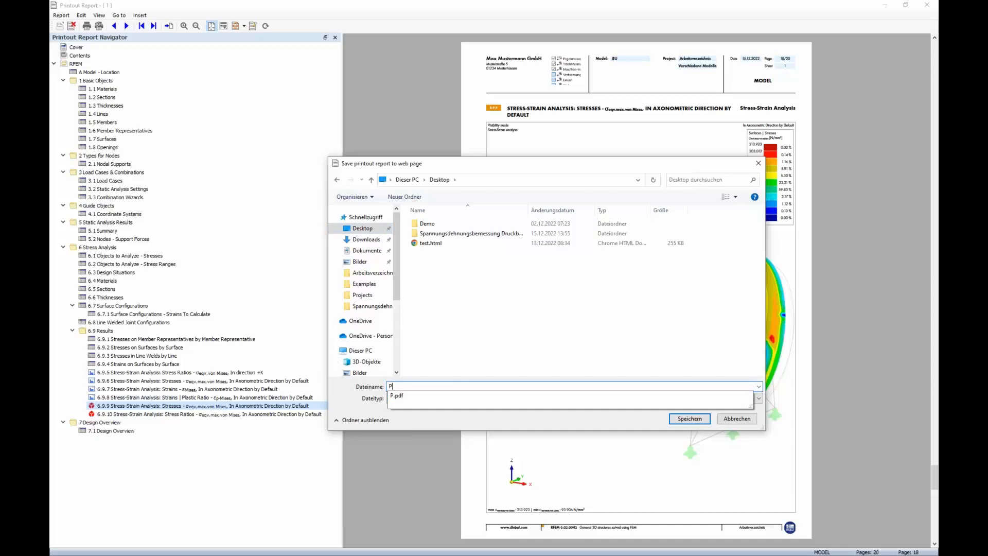
pyautogui.click(620, 429)
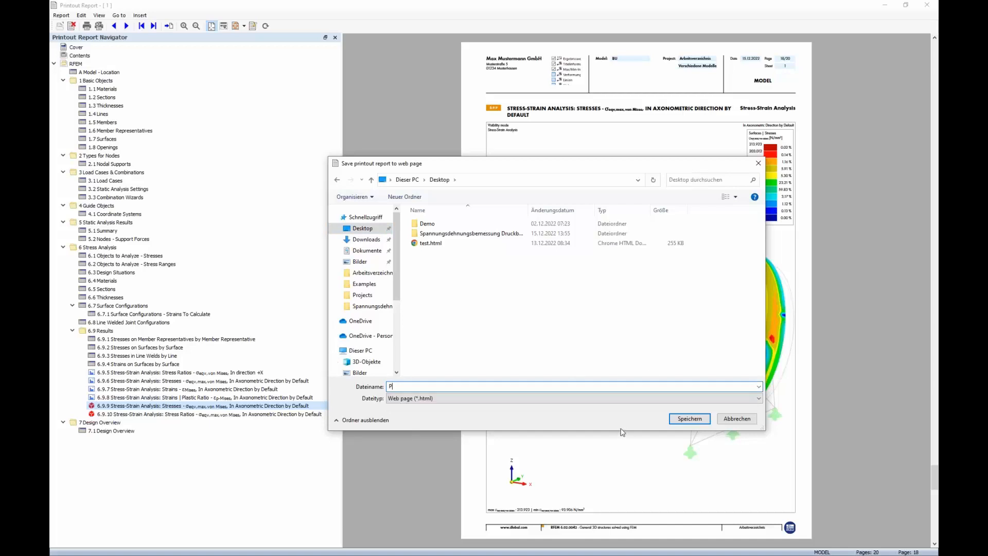
pyautogui.click(692, 419)
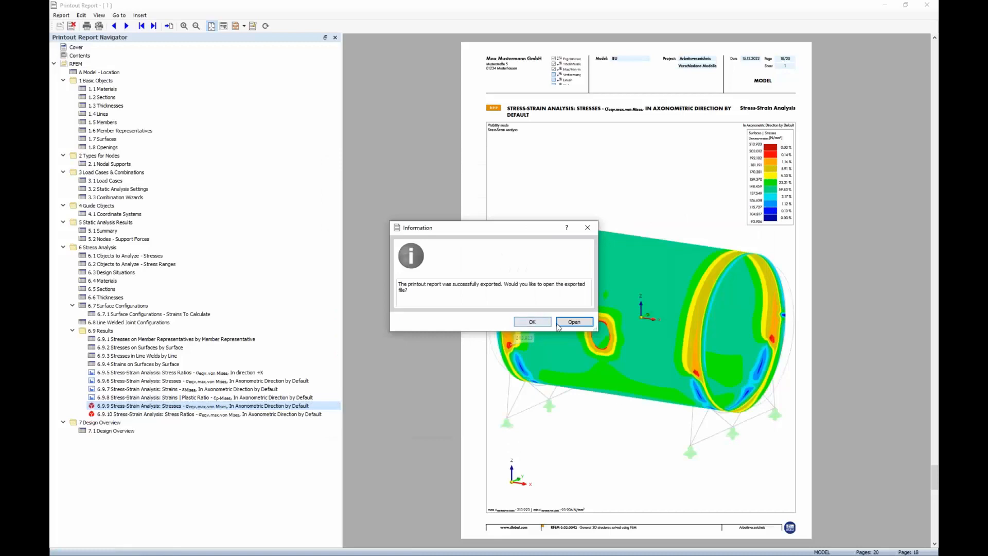
pyautogui.click(570, 324)
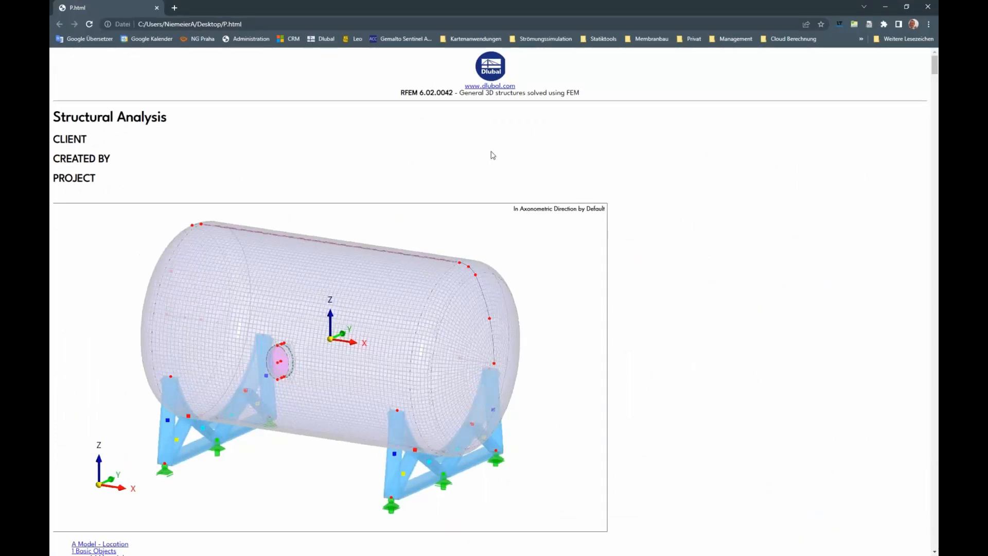
# Step: Scroll through the HTML report's cover and table of contents
pyautogui.scroll(-5, 246, 139)
pyautogui.scroll(3, 248, 148)
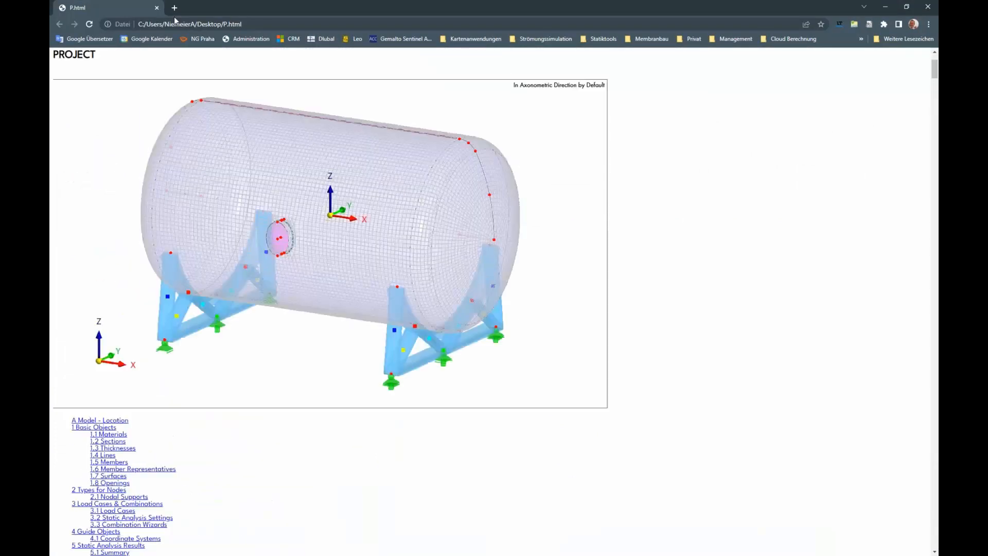
pyautogui.scroll(3, 231, 121)
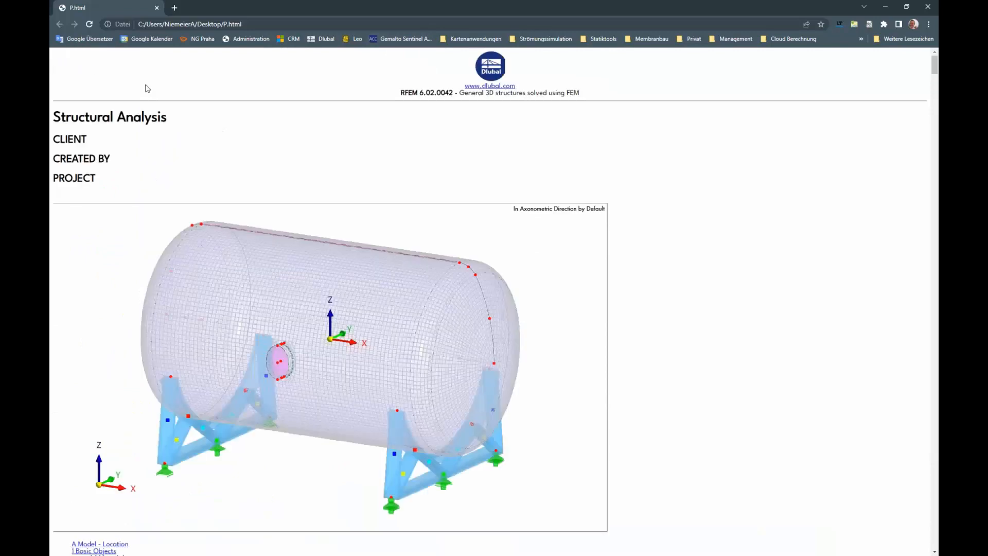
pyautogui.scroll(-3, 204, 166)
pyautogui.scroll(-20, 203, 166)
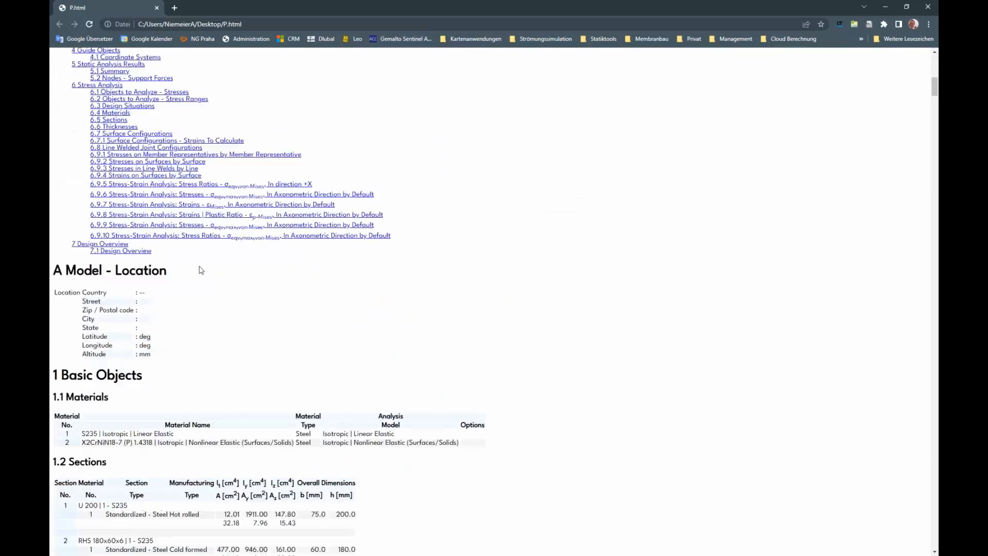
# Step: Scroll through the HTML report's basic objects tables and back up to the cover picture
pyautogui.scroll(-15, 192, 379)
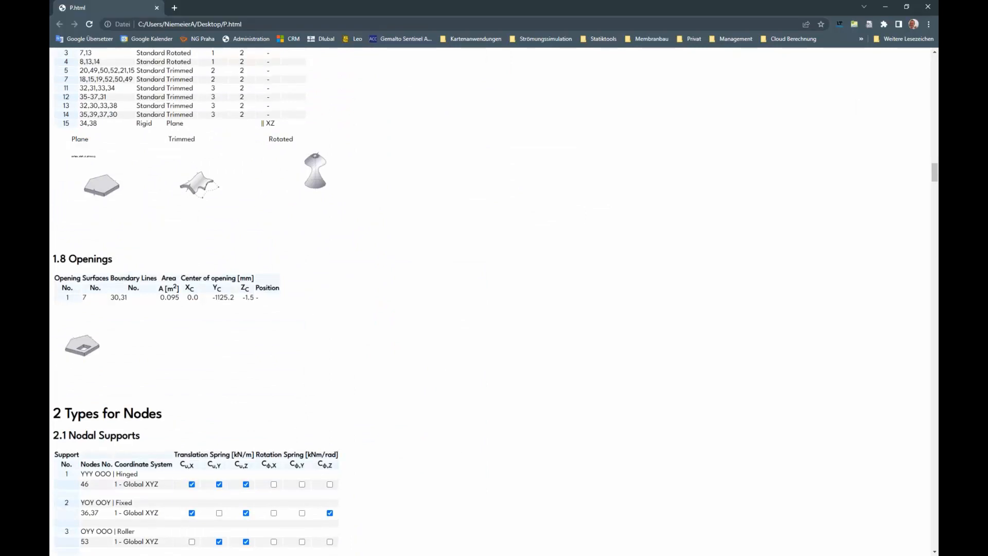
pyautogui.scroll(15, 306, 311)
pyautogui.scroll(15, 265, 332)
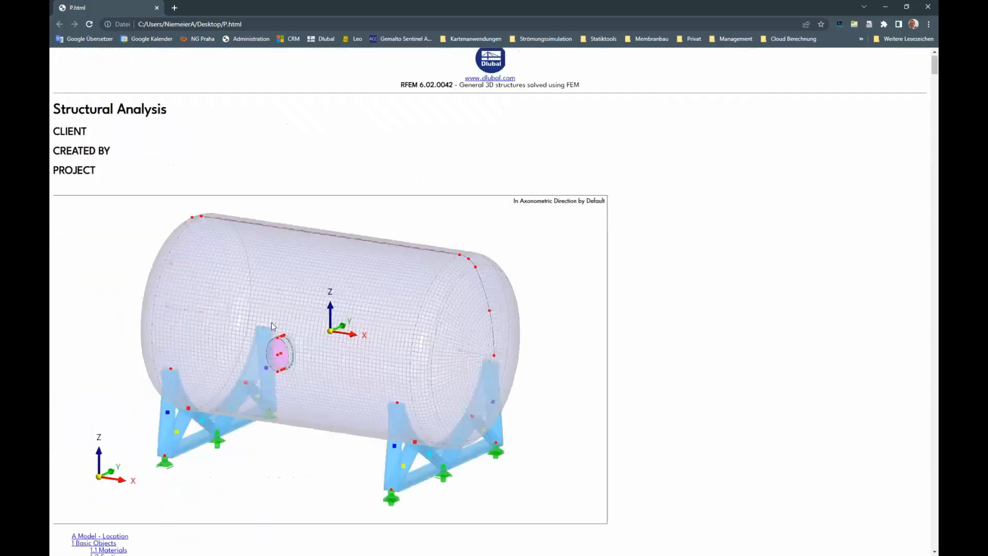
pyautogui.scroll(-4, 302, 293)
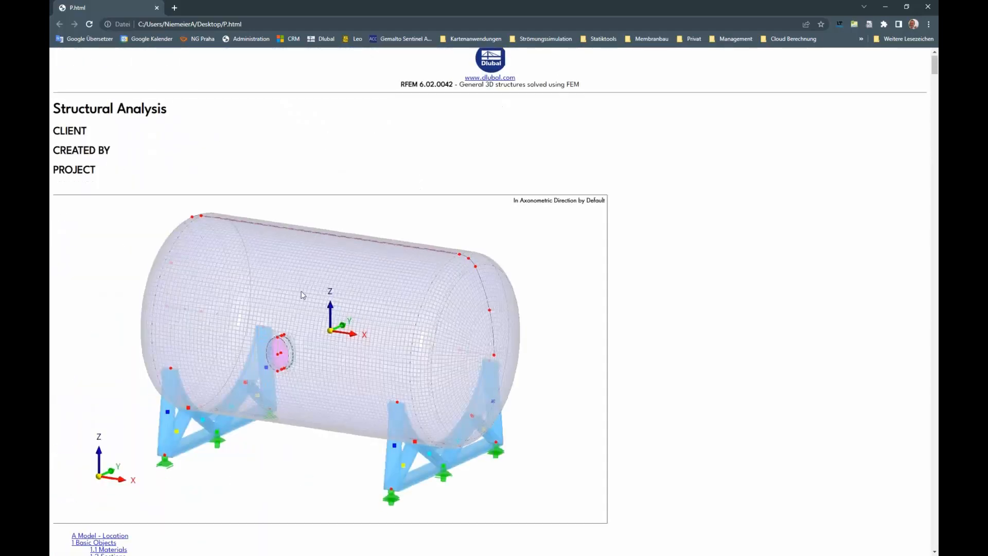
# Step: Open the P_data folder on the Desktop and preview the exported report images it contains
pyautogui.doubleClick(745, 8)
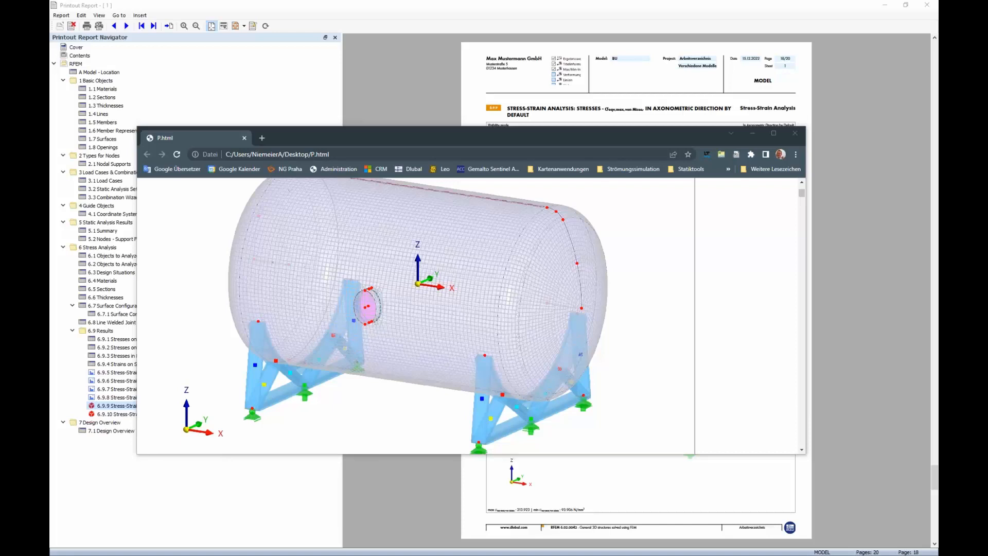
pyautogui.moveTo(50, 136); pyautogui.dragTo(339, 135)
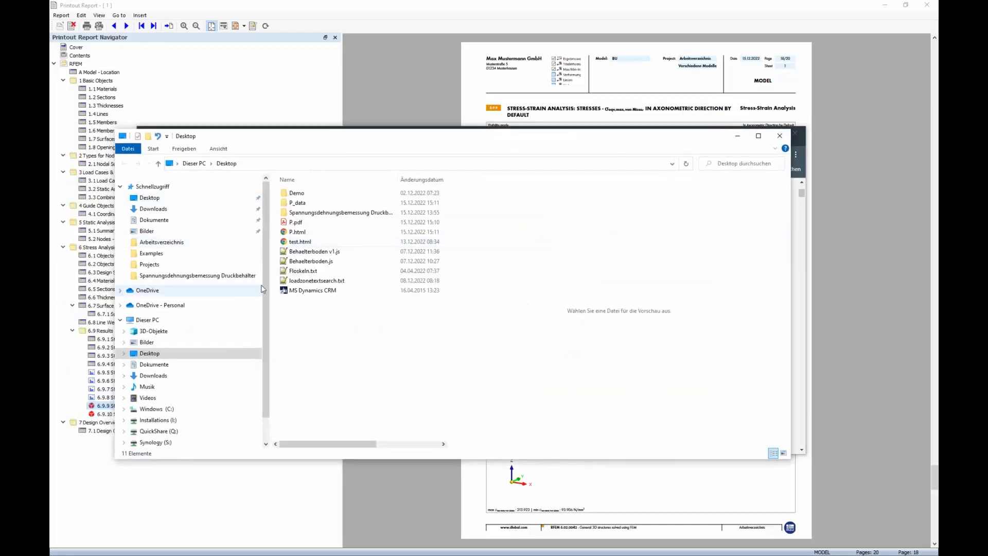
pyautogui.doubleClick(297, 203)
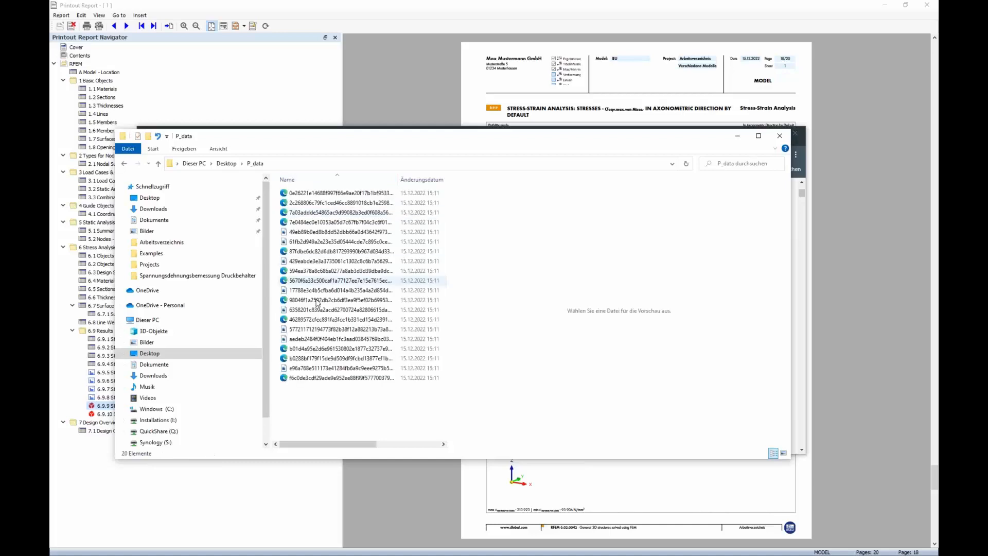
pyautogui.click(335, 232)
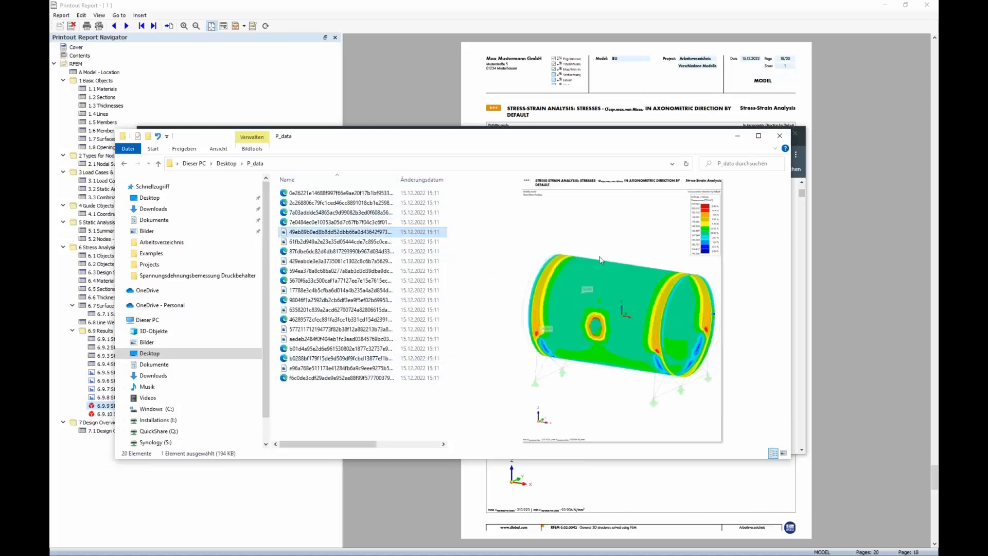
pyautogui.click(337, 241)
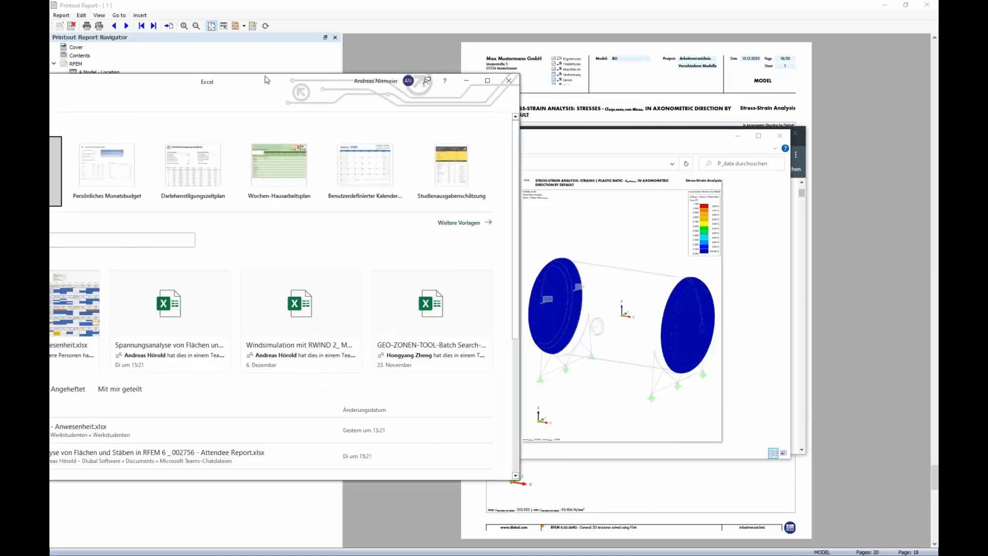
# Step: Open the exported P.html file from the Desktop in Excel
pyautogui.doubleClick(423, 80)
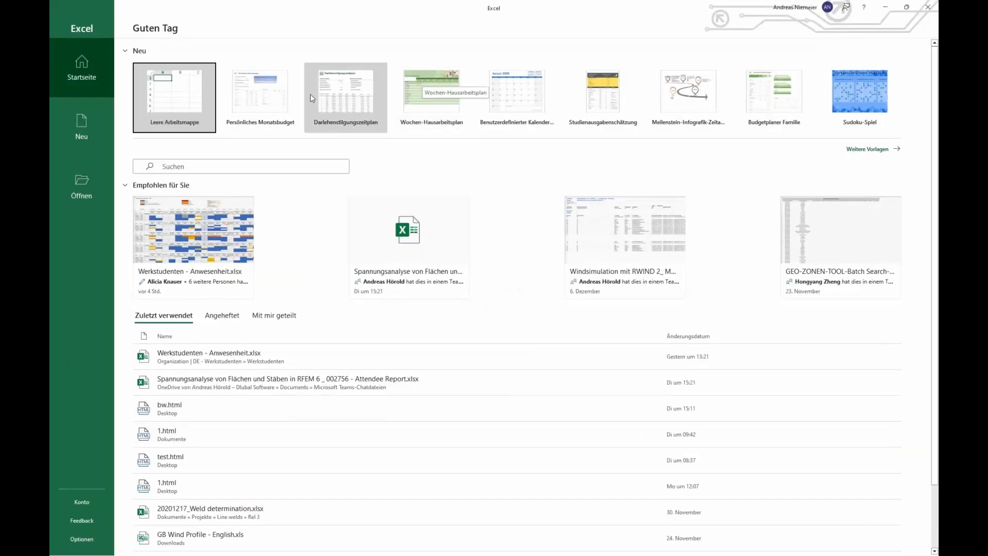
pyautogui.click(83, 185)
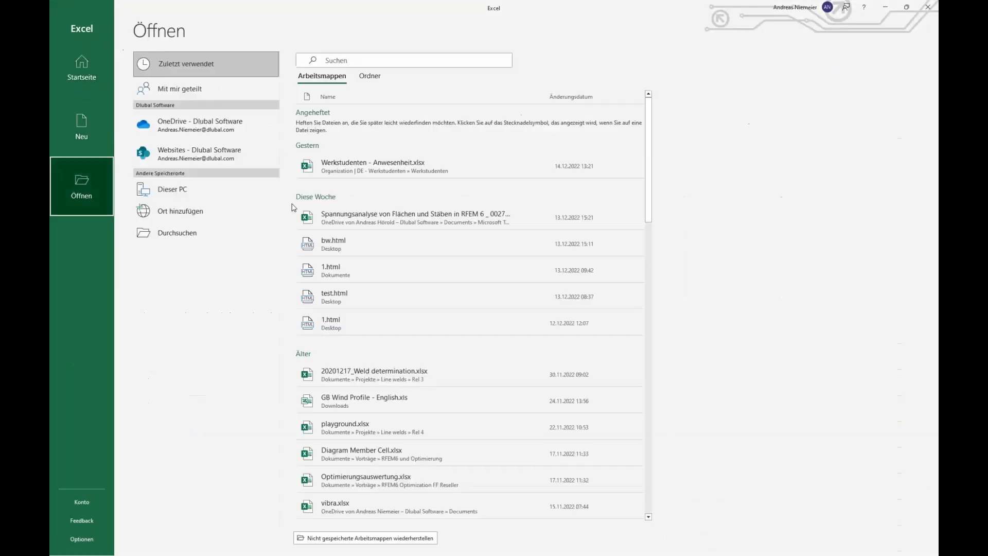
pyautogui.click(188, 240)
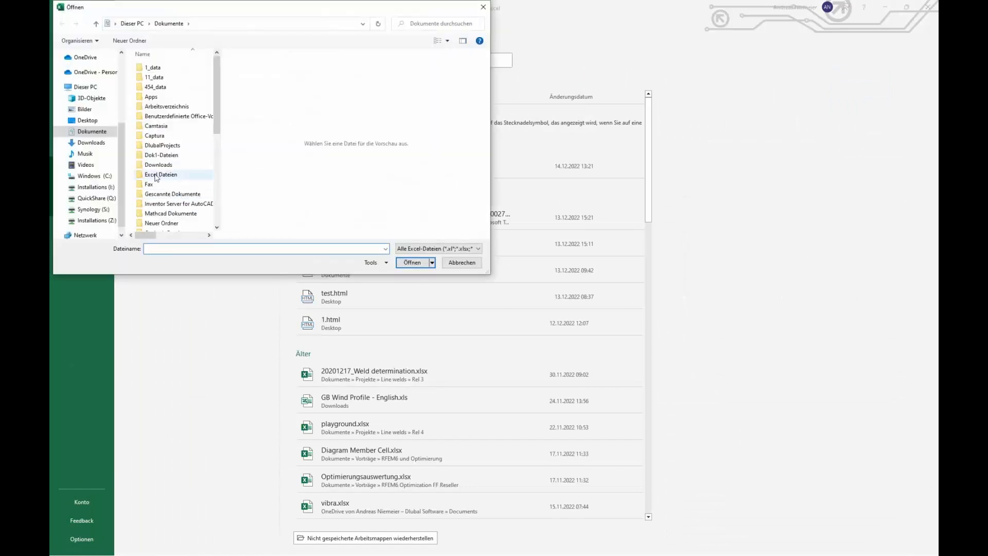
pyautogui.scroll(-4, 161, 97)
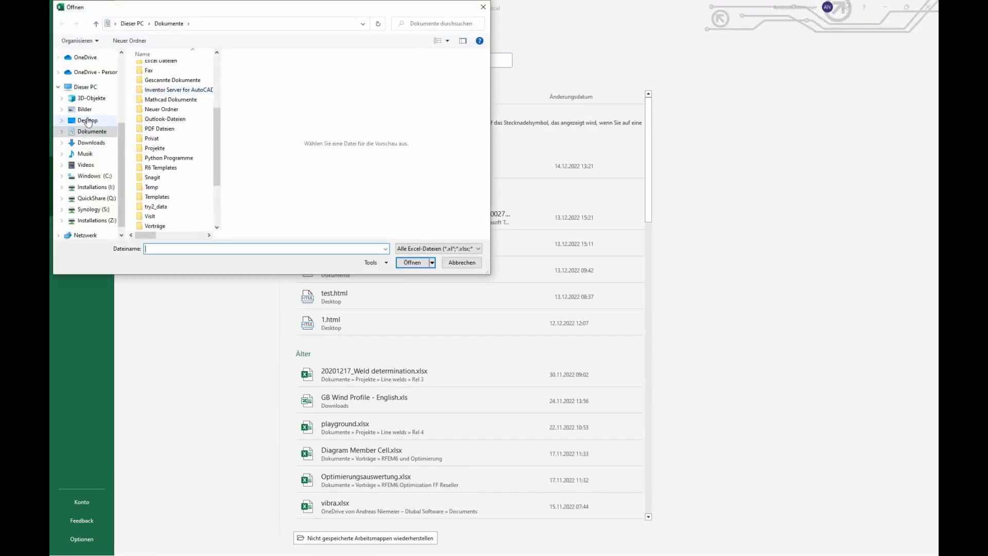
pyautogui.click(88, 120)
pyautogui.click(153, 97)
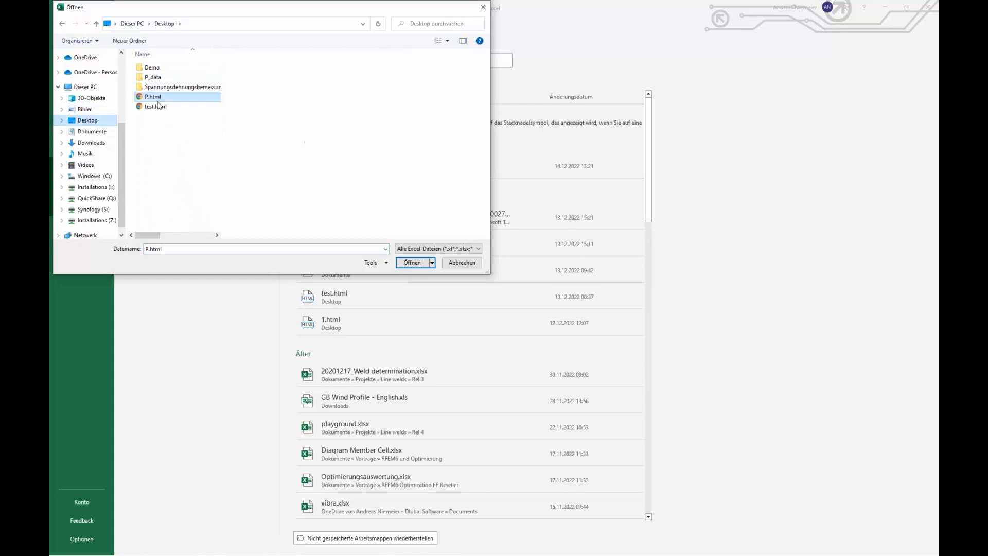
pyautogui.click(411, 262)
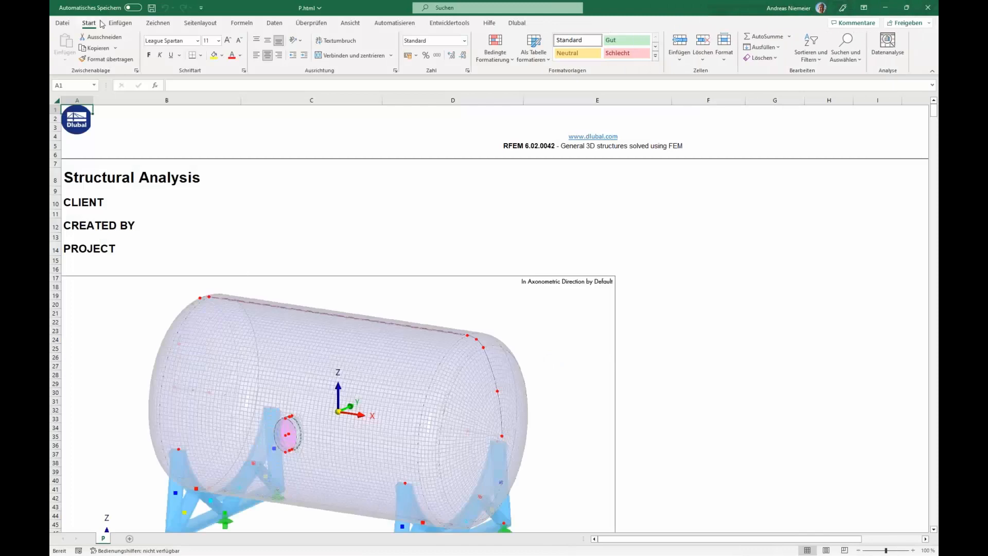
# Step: Scroll down to the sections table and inspect its property cells displayed as dates
pyautogui.scroll(-15, 247, 212)
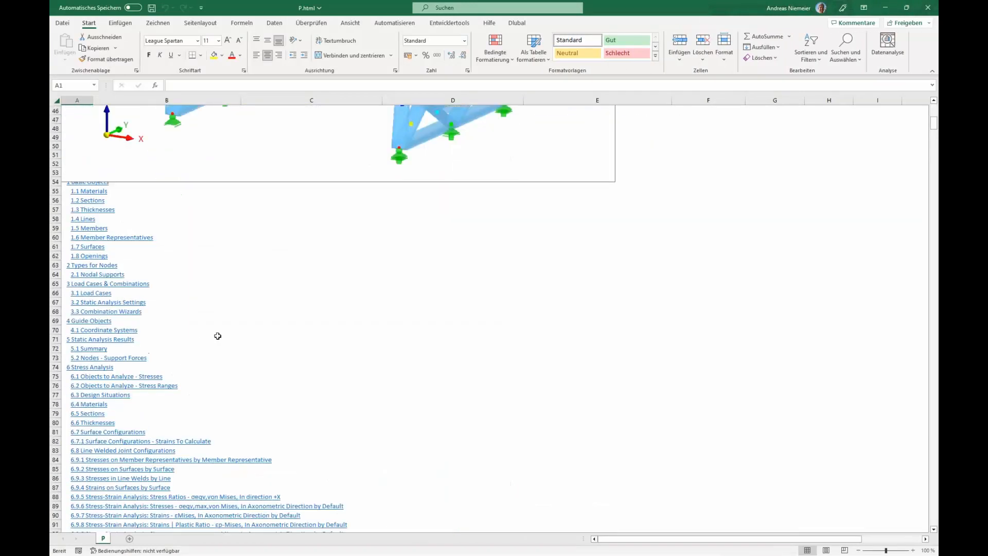
pyautogui.scroll(-14, 218, 335)
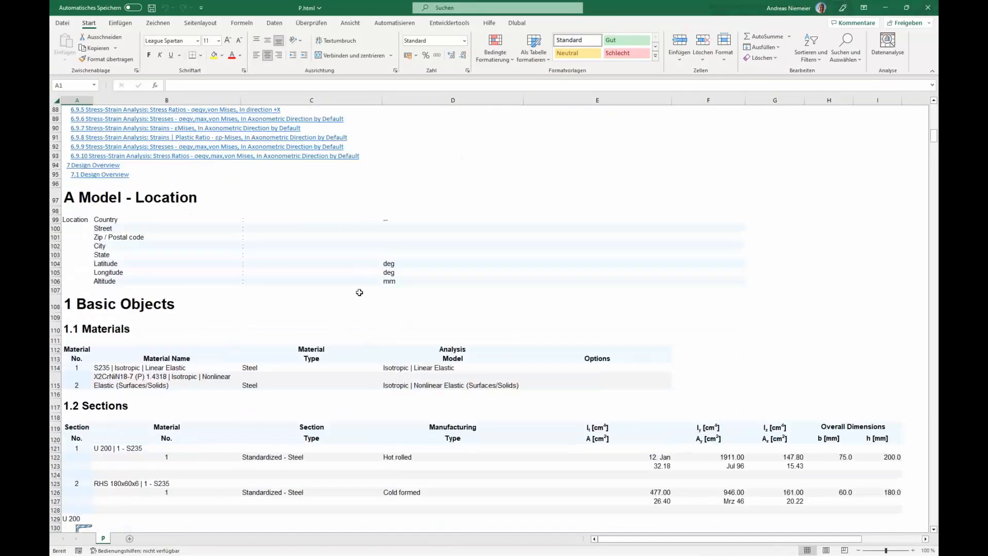
pyautogui.scroll(-3, 357, 288)
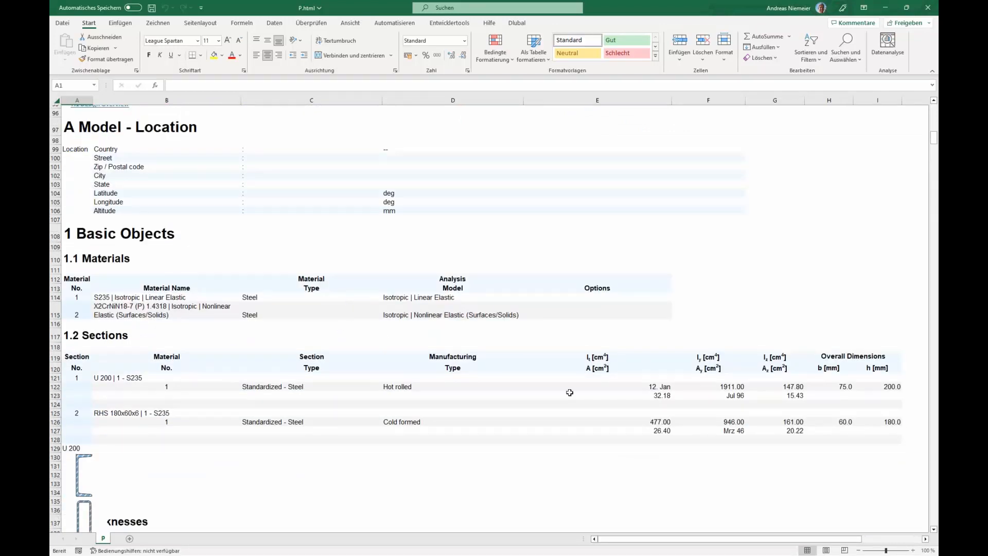
pyautogui.moveTo(664, 386); pyautogui.dragTo(662, 432)
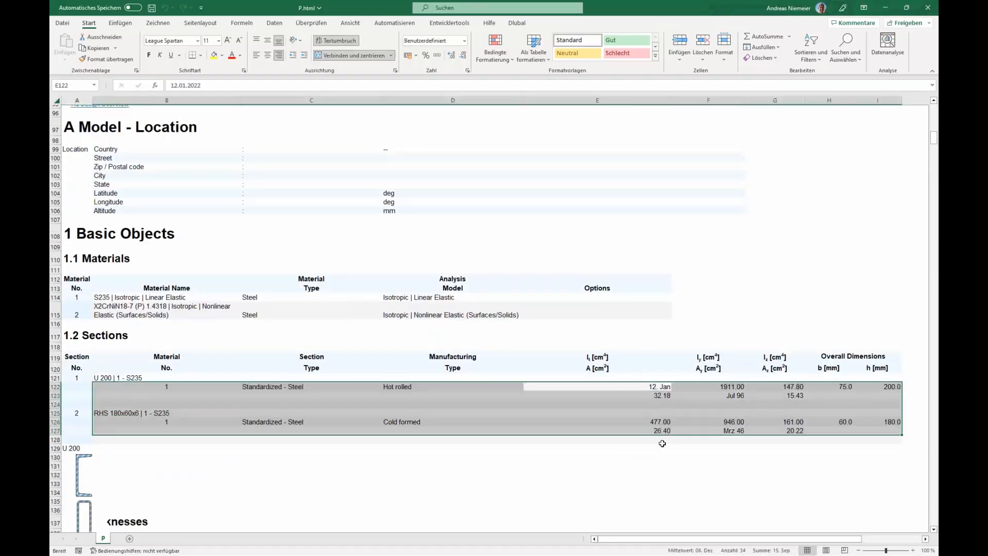
pyautogui.click(661, 437)
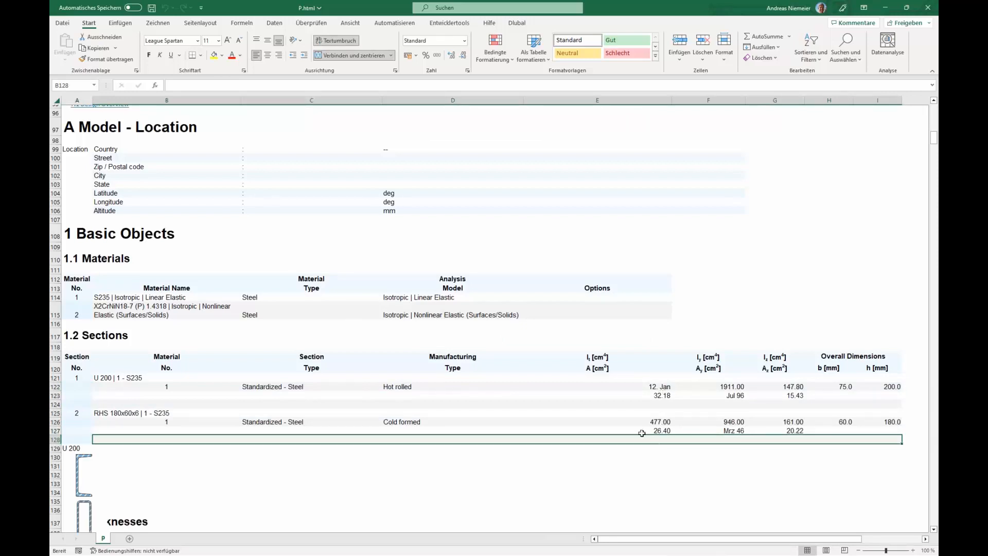
pyautogui.click(663, 388)
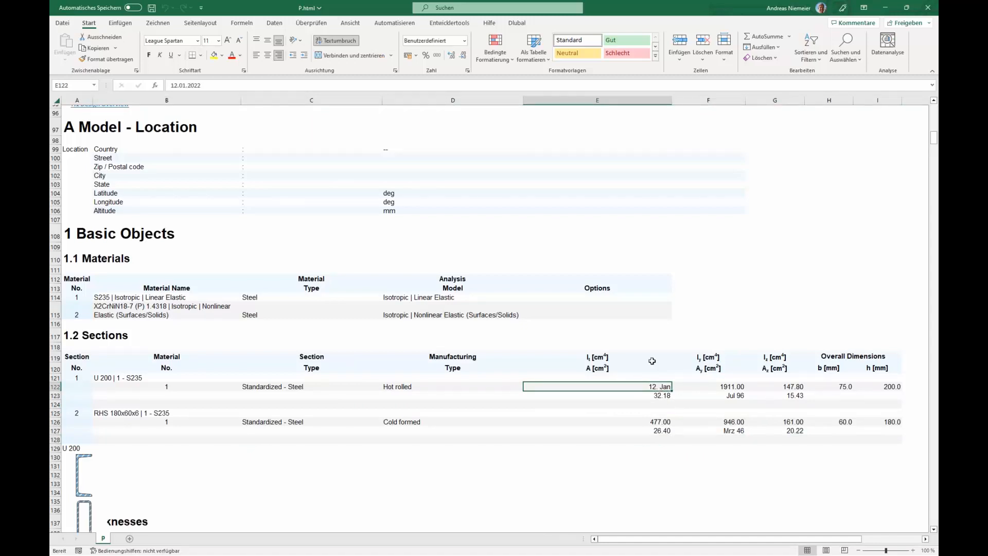
# Step: In Excel's advanced options, use a point as decimal separator and a comma as thousands separator
pyautogui.click(63, 23)
pyautogui.click(77, 240)
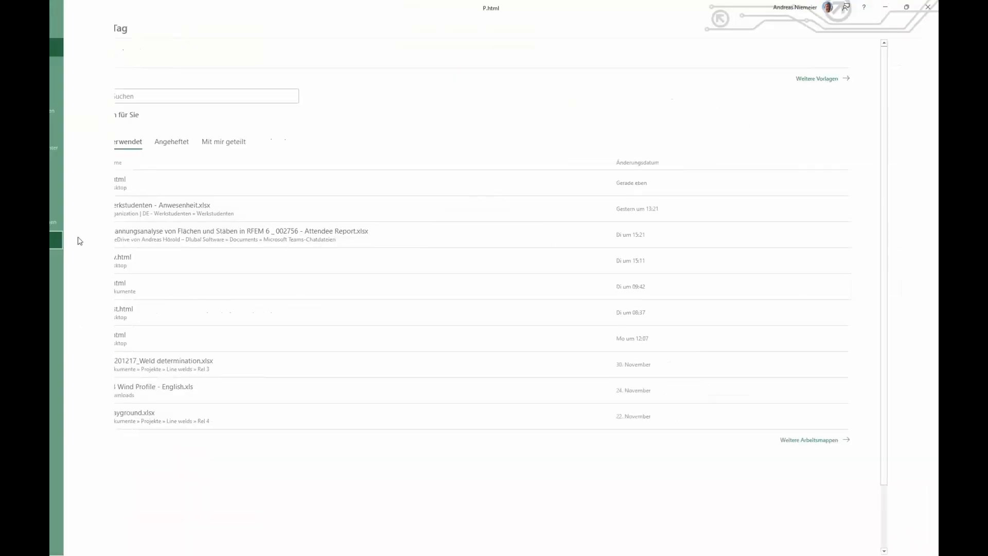
pyautogui.click(63, 23)
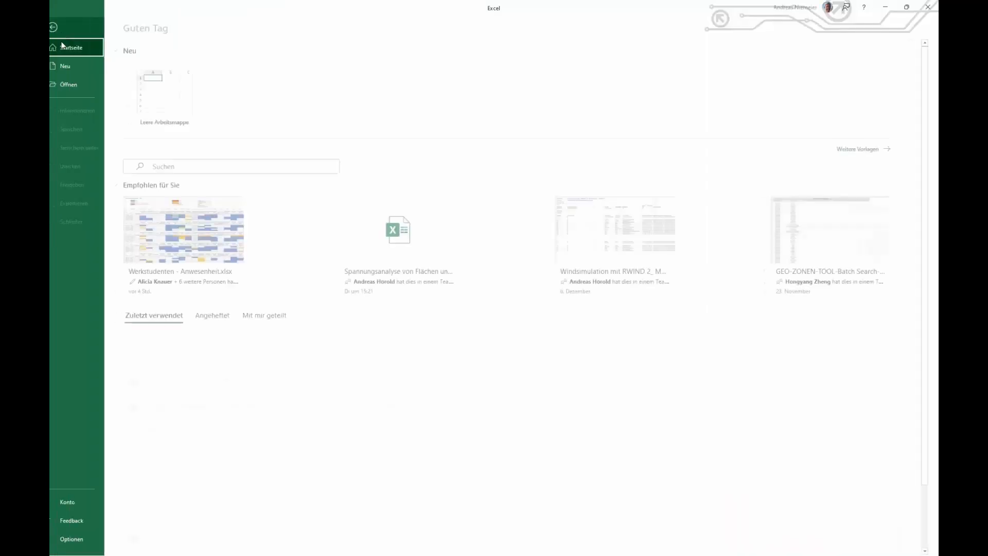
pyautogui.click(82, 540)
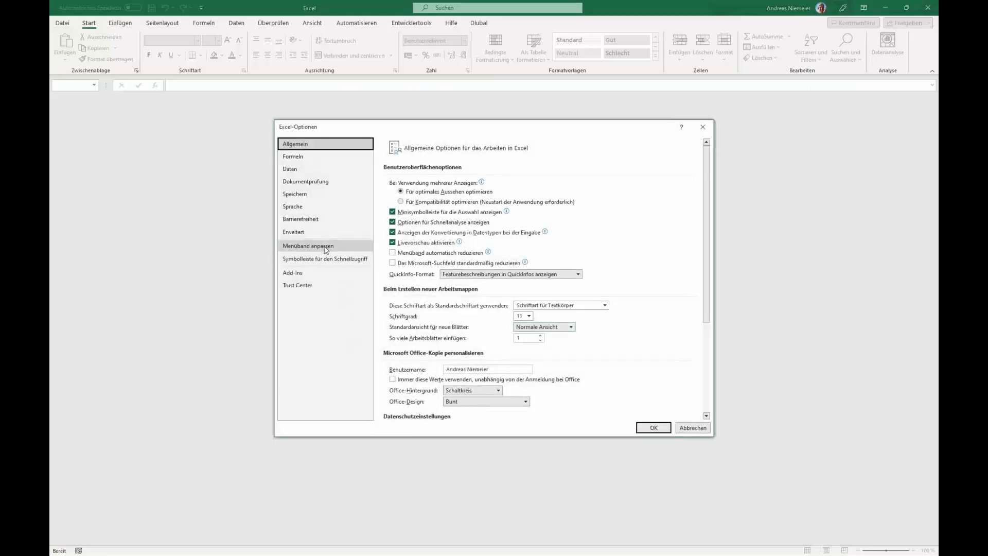
pyautogui.click(294, 232)
pyautogui.scroll(-1, 453, 281)
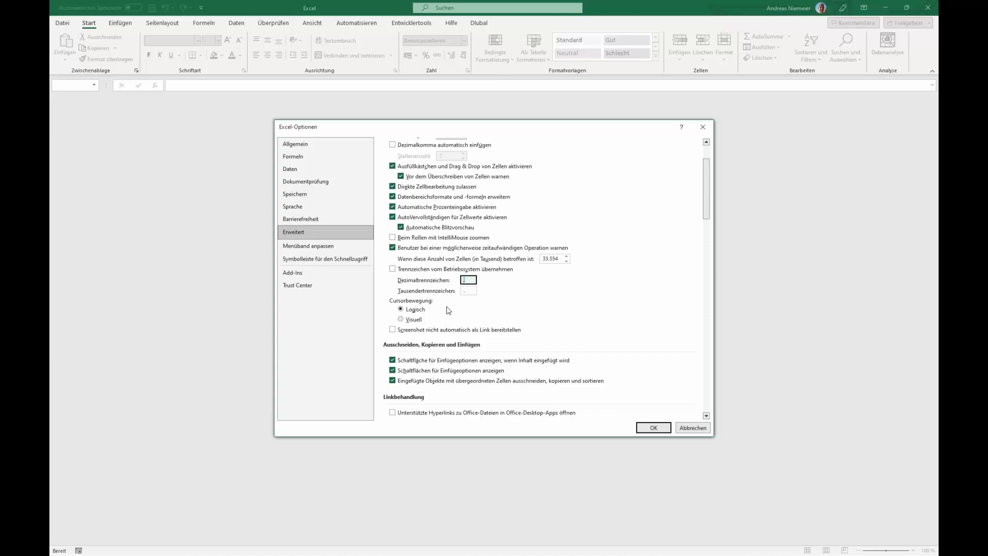
pyautogui.click(465, 290)
pyautogui.click(655, 429)
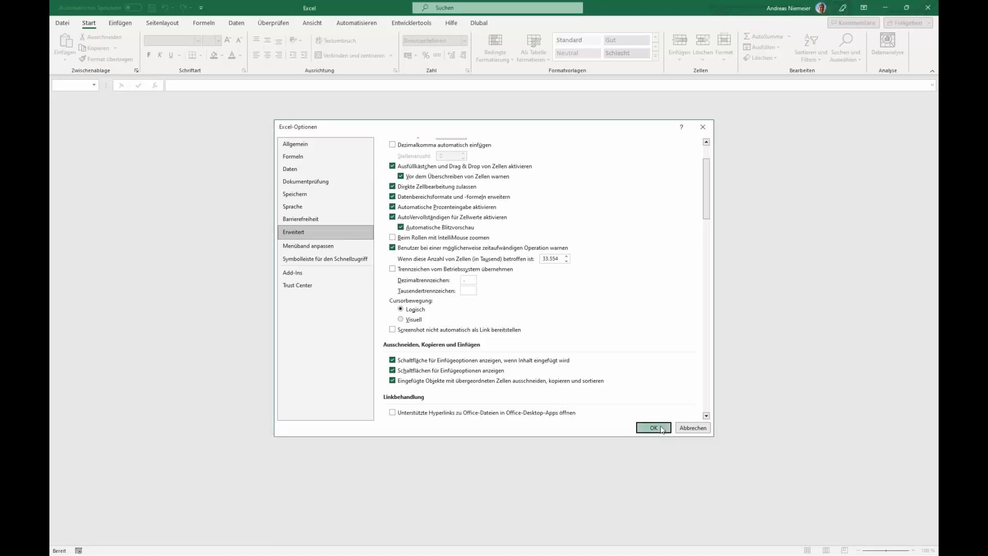
# Step: Reopen P.html from the recent workbooks list
pyautogui.click(62, 23)
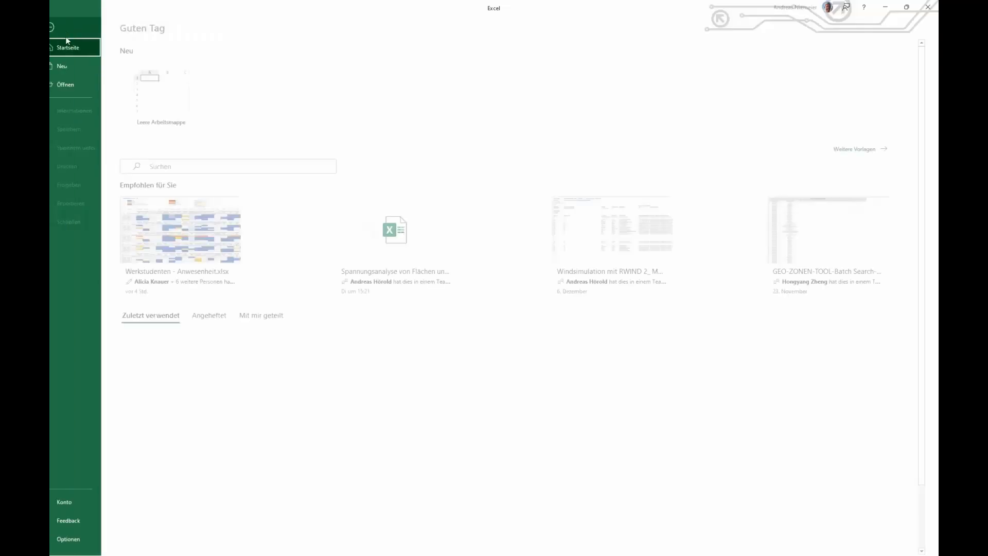
pyautogui.click(78, 84)
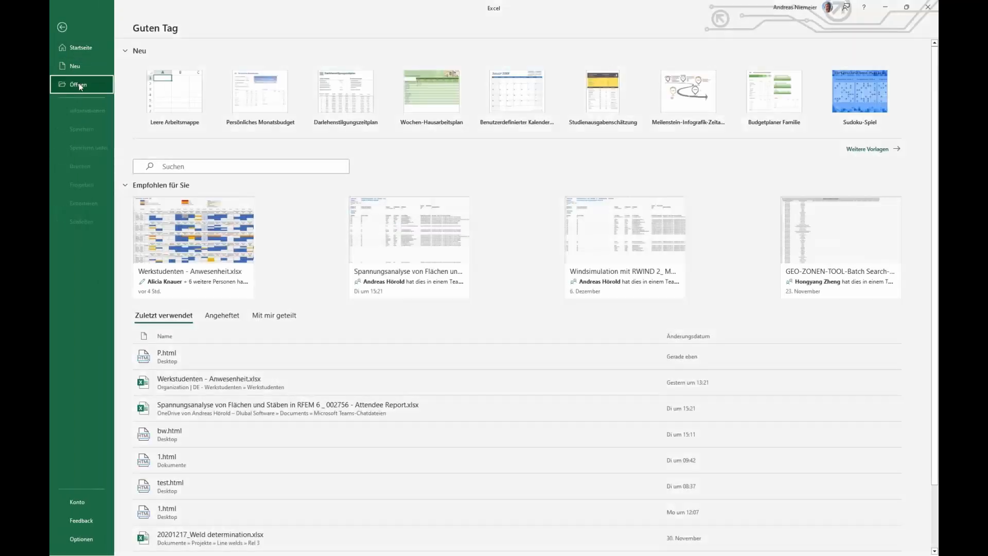
pyautogui.click(360, 169)
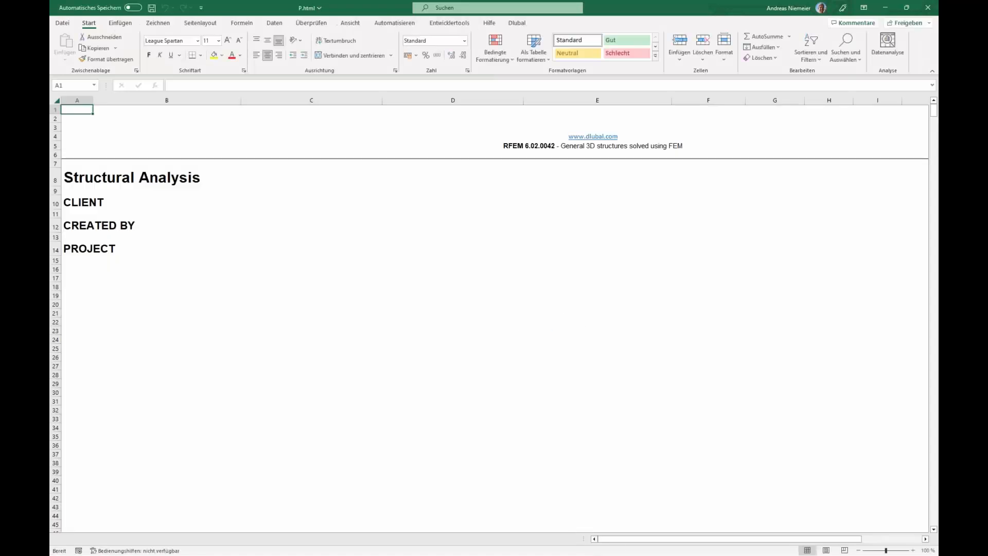
# Step: Scroll through the reopened sheet and select the section properties and line lengths to check them as numbers
pyautogui.scroll(-2, 476, 343)
pyautogui.scroll(-20, 475, 343)
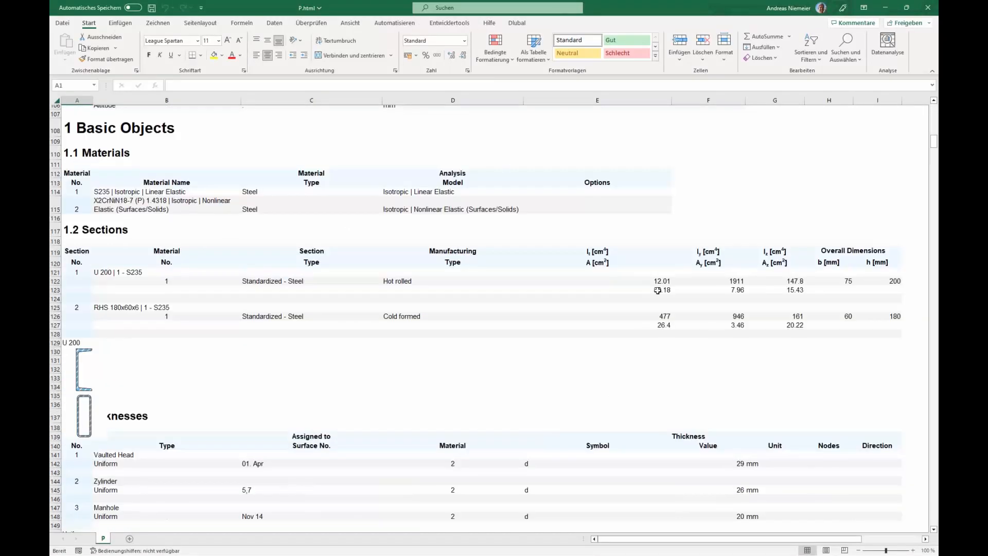
pyautogui.click(661, 289)
pyautogui.moveTo(662, 288); pyautogui.dragTo(663, 326)
pyautogui.scroll(-16, 611, 419)
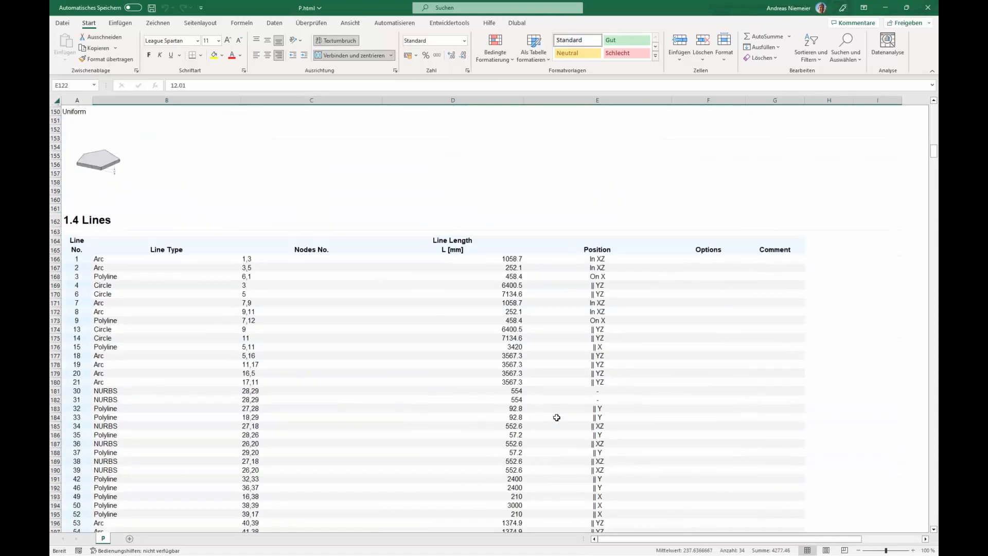
pyautogui.moveTo(509, 232); pyautogui.dragTo(519, 375)
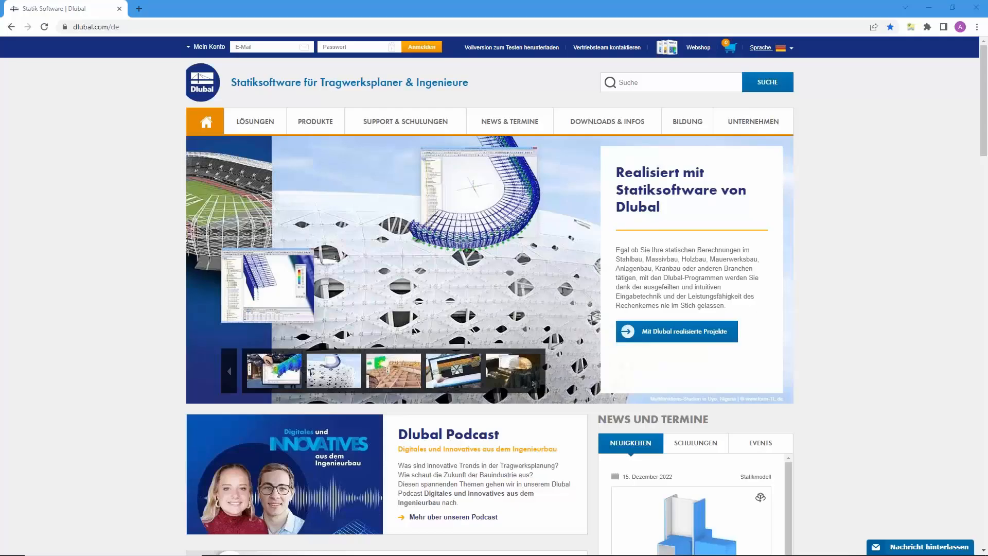
# Step: Switch the Dlubal website to English and open the Webinars page under News & Events
pyautogui.click(771, 48)
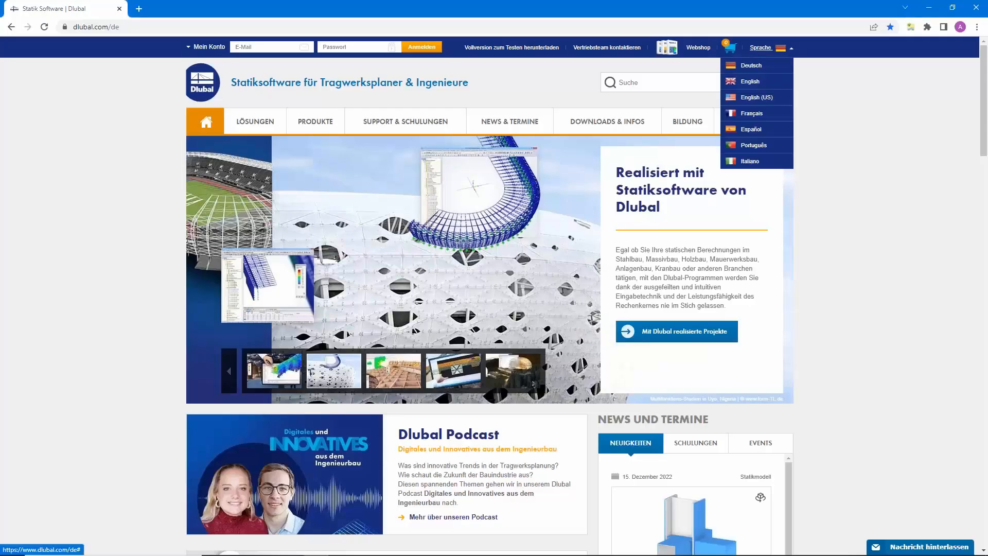
pyautogui.click(754, 84)
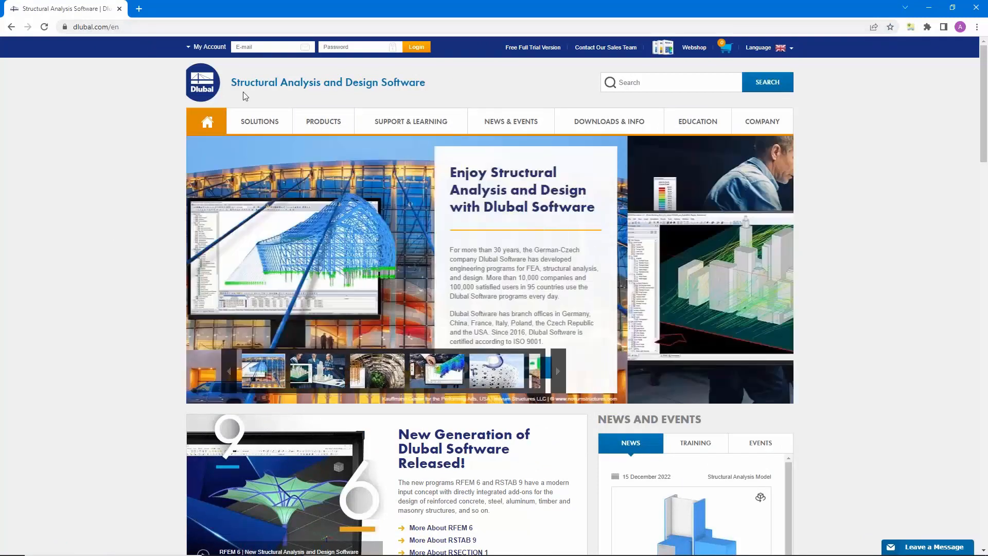
pyautogui.moveTo(511, 123)
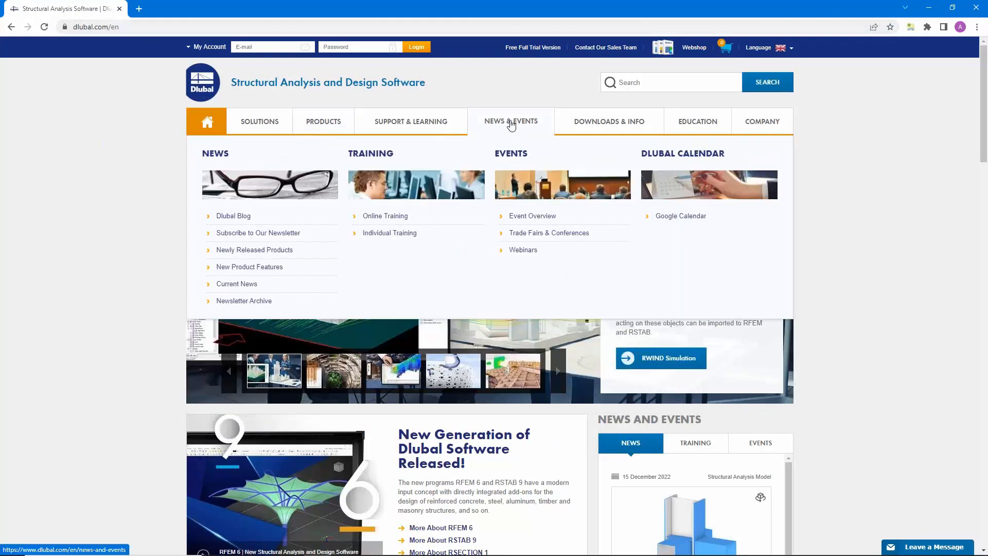
pyautogui.click(528, 251)
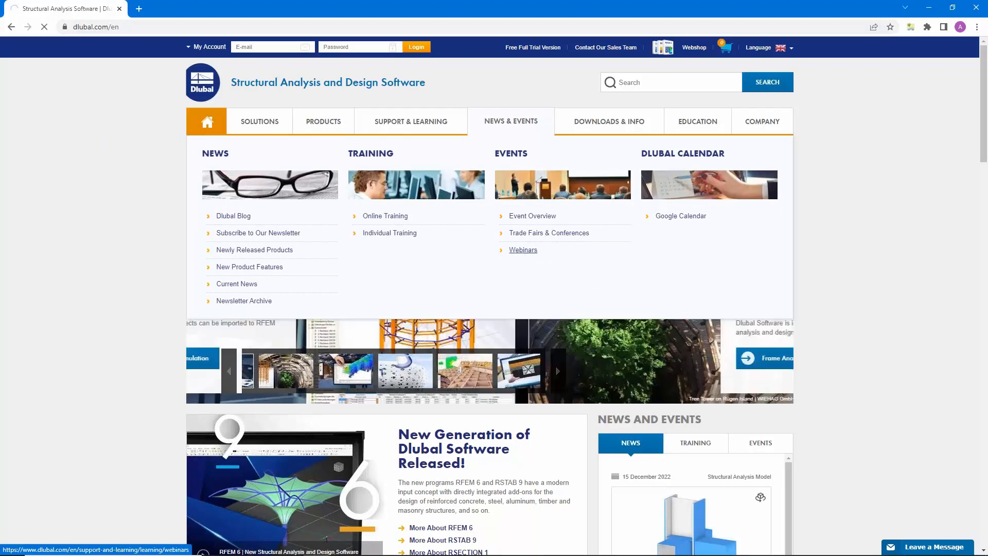
# Step: Browse the webinar list and open the Stress Analysis of Surfaces and Members in RFEM 6 webinar
pyautogui.scroll(-1, 530, 253)
pyautogui.scroll(-5, 515, 252)
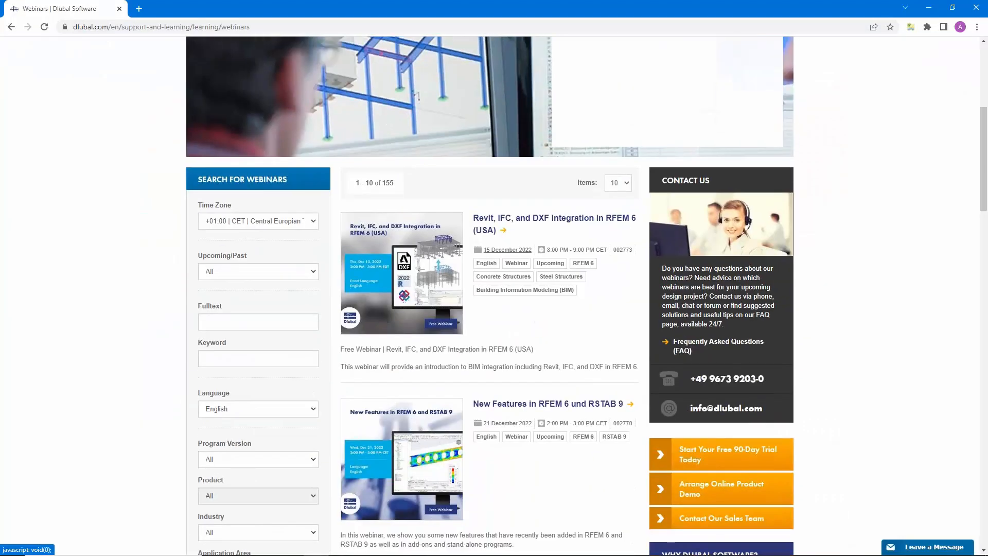
pyautogui.scroll(-3, 541, 268)
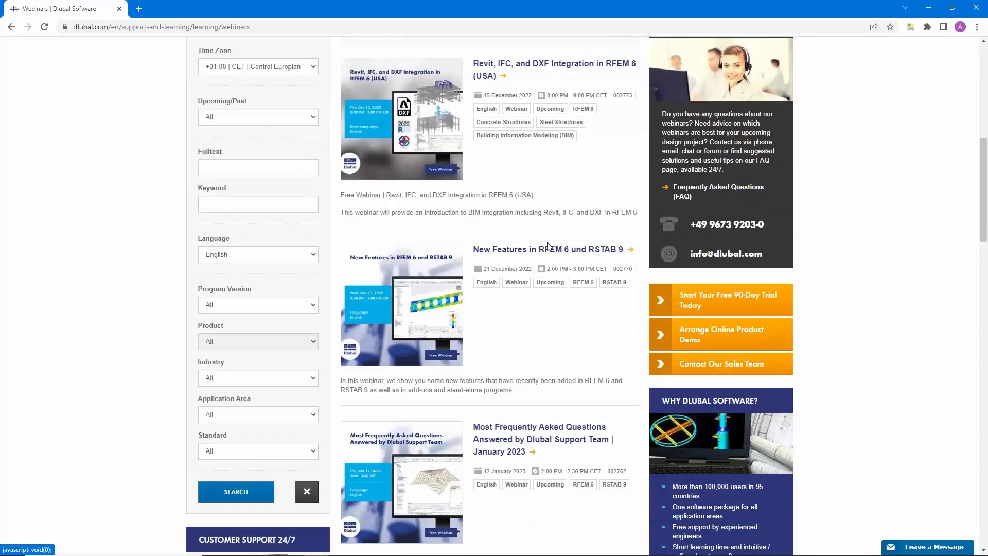
pyautogui.scroll(-1, 542, 268)
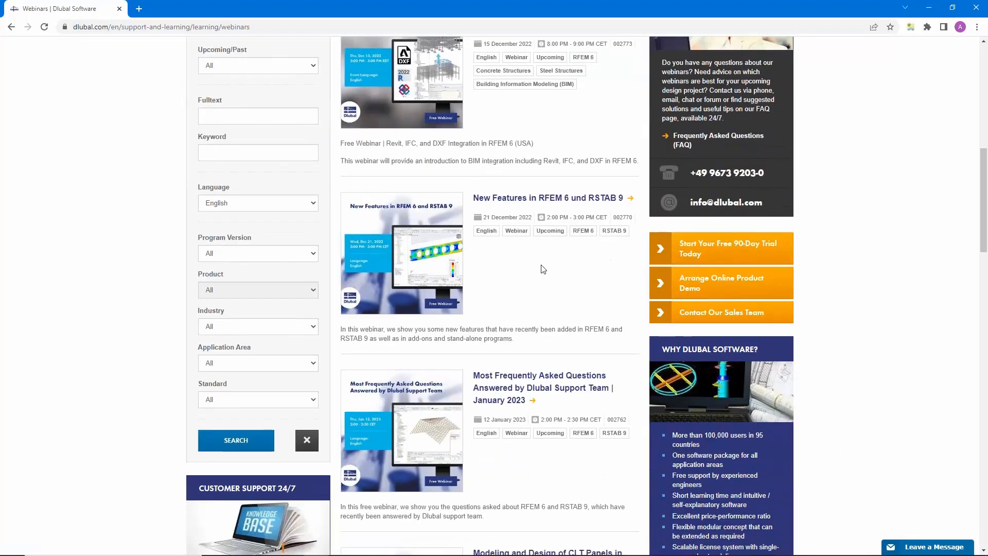
pyautogui.scroll(-1, 542, 268)
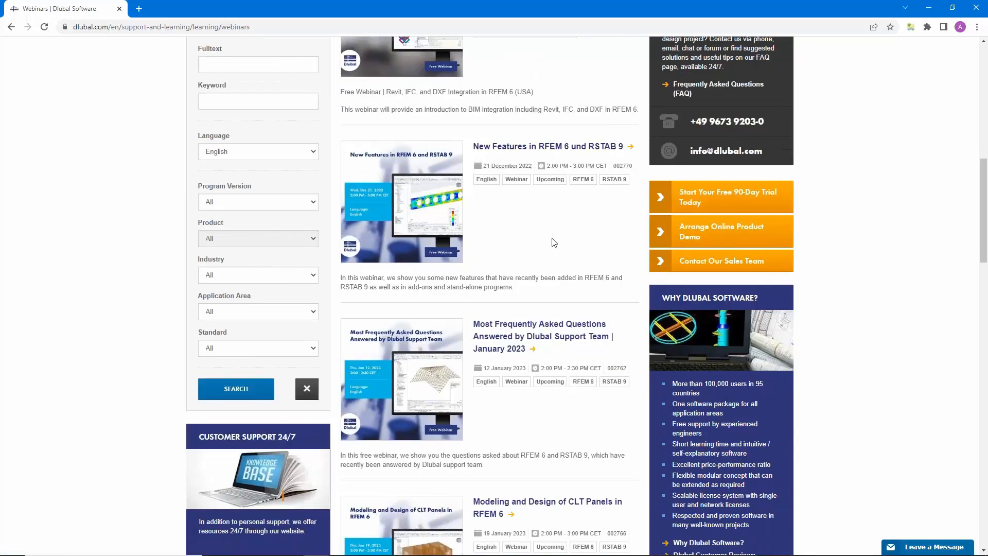
pyautogui.scroll(-4, 553, 242)
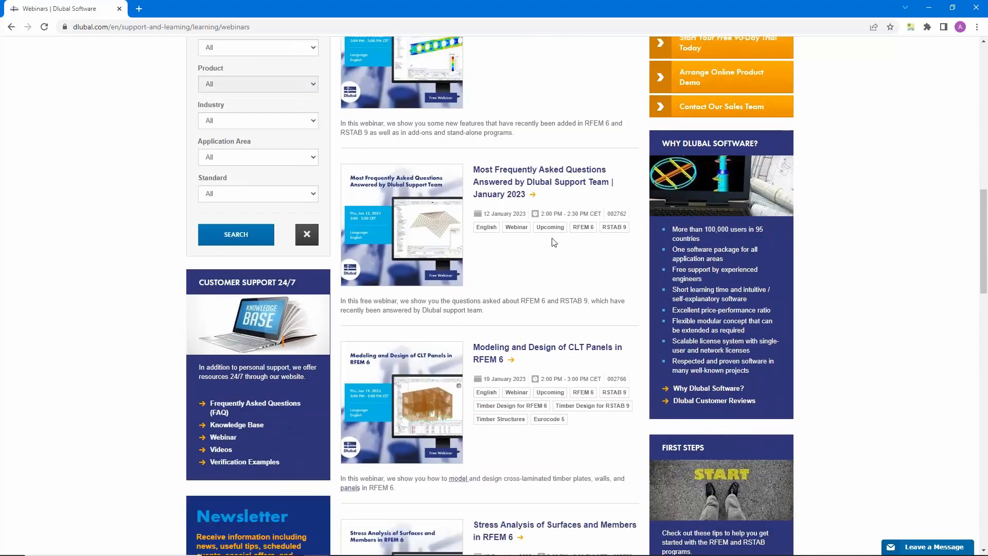
pyautogui.scroll(-5, 554, 241)
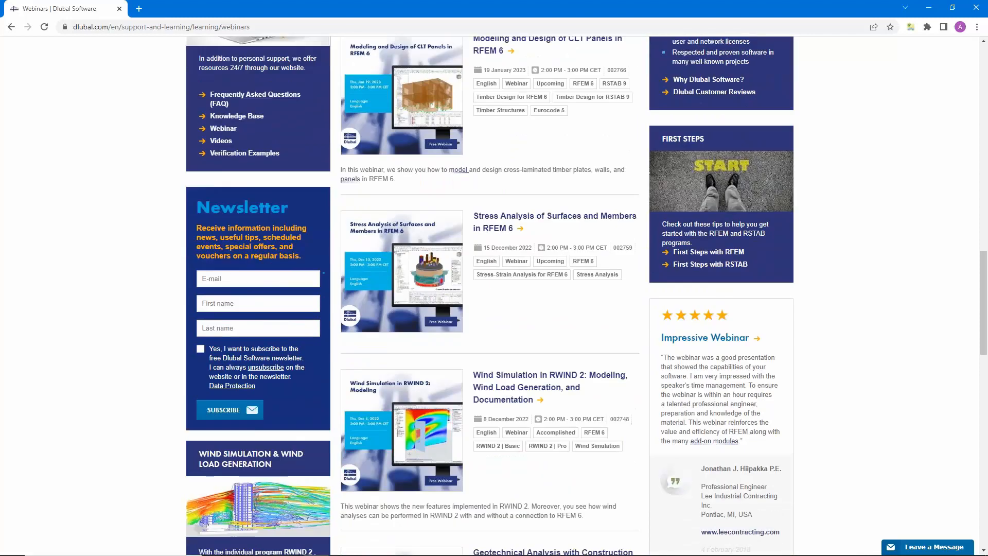
pyautogui.click(495, 221)
# Step: Look through the webinar's details, schedule, speakers, related events, videos and downloadable models
pyautogui.scroll(-6, 495, 221)
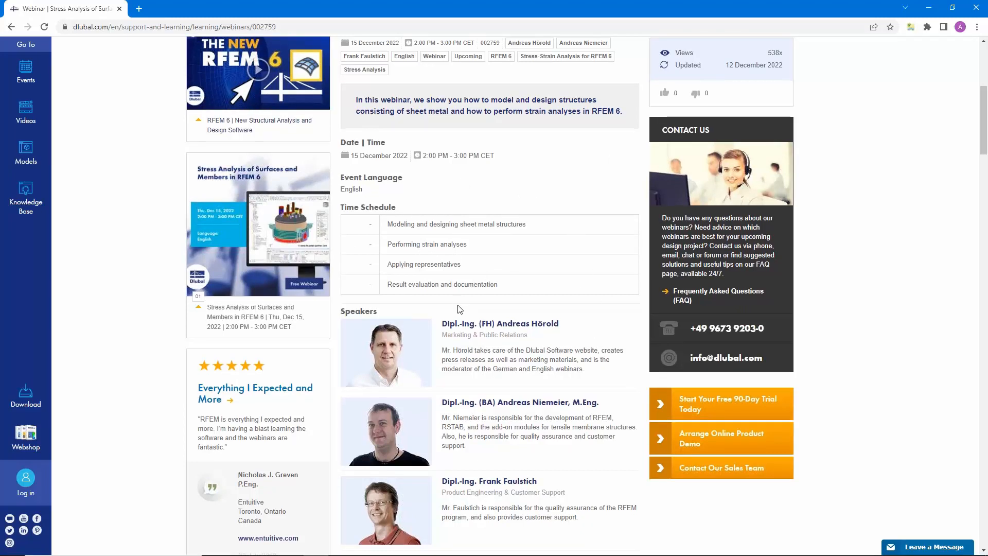
pyautogui.scroll(-15, 460, 308)
pyautogui.scroll(-10, 263, 303)
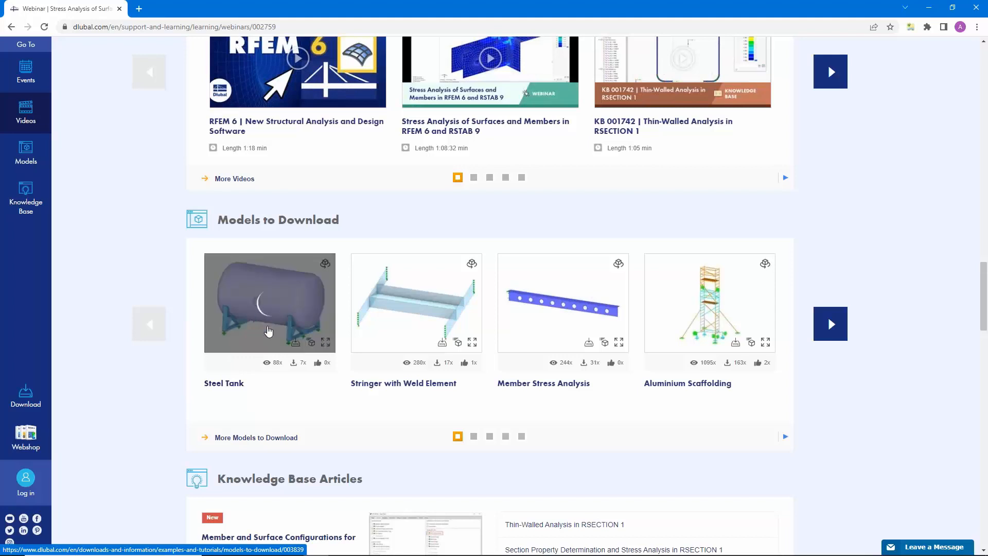
pyautogui.scroll(1, 479, 332)
pyautogui.scroll(20, 401, 323)
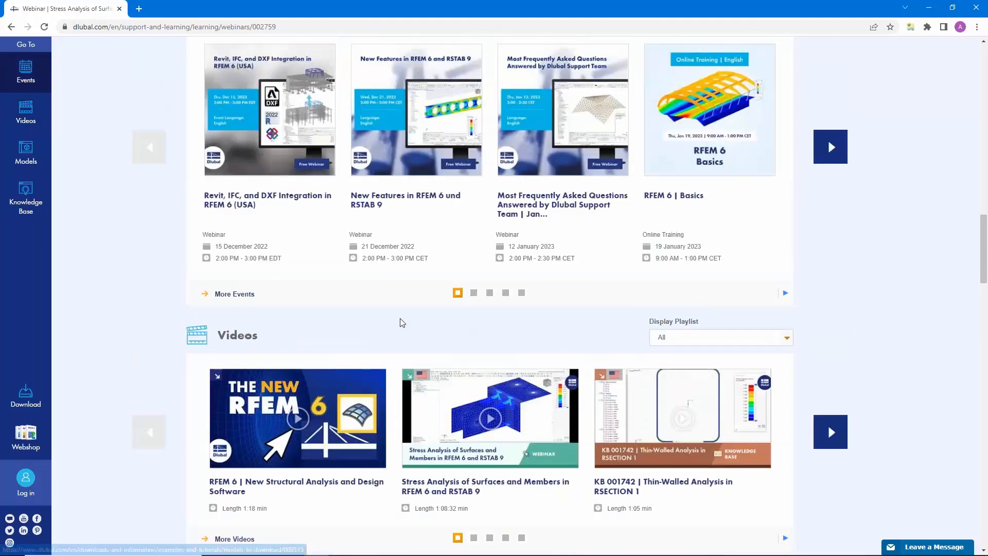
pyautogui.scroll(5, 401, 321)
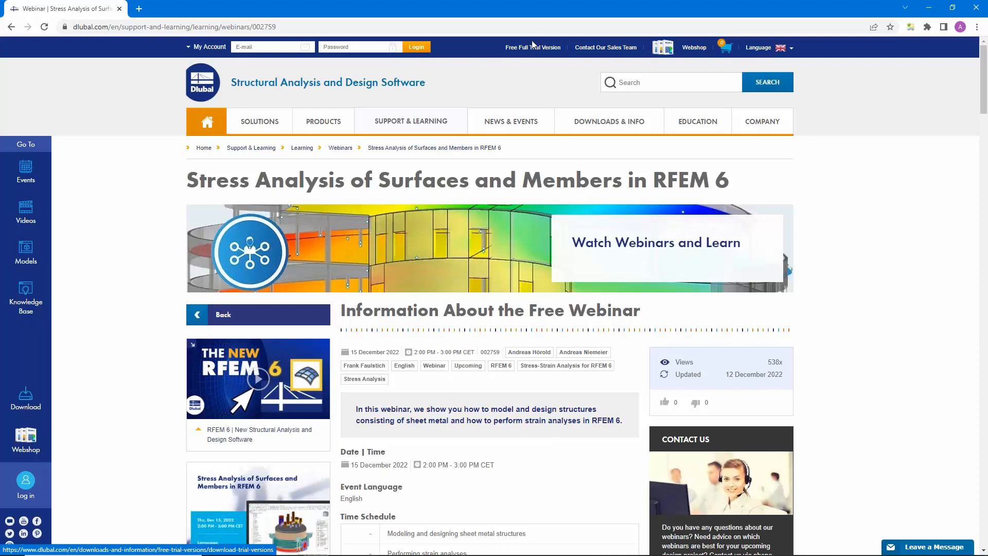
# Step: Open the Free Full Trial Version page and view the available program trials
pyautogui.click(533, 45)
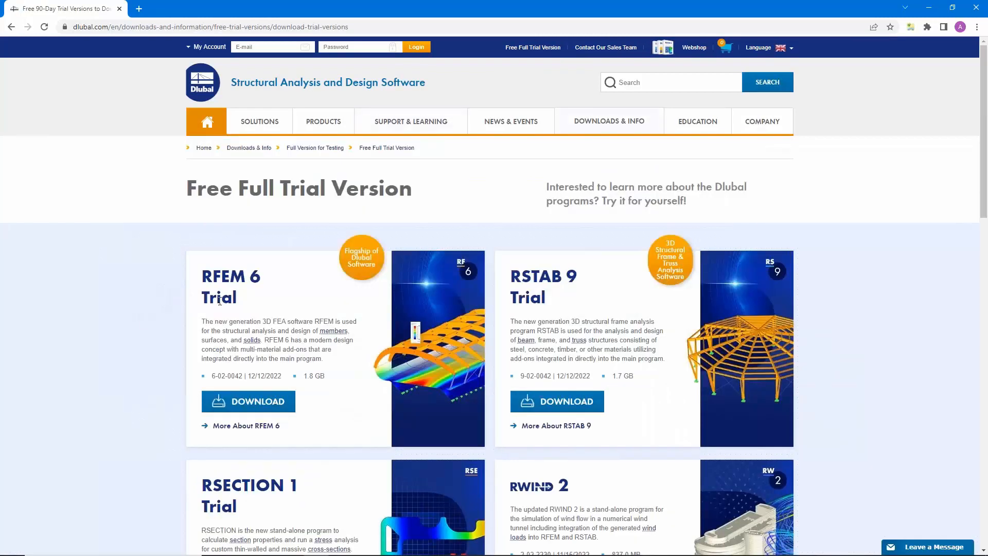
pyautogui.scroll(-5, 221, 320)
pyautogui.scroll(3, 221, 321)
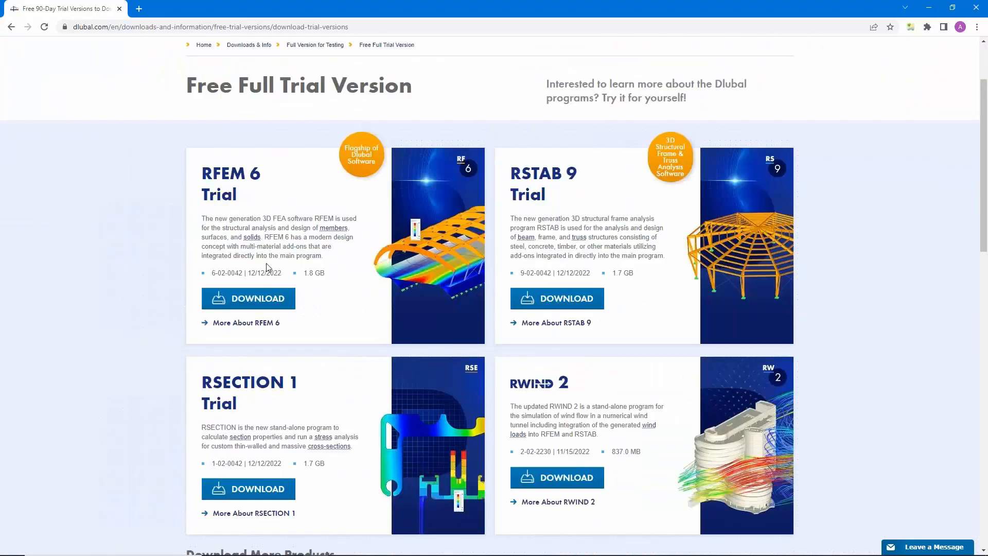